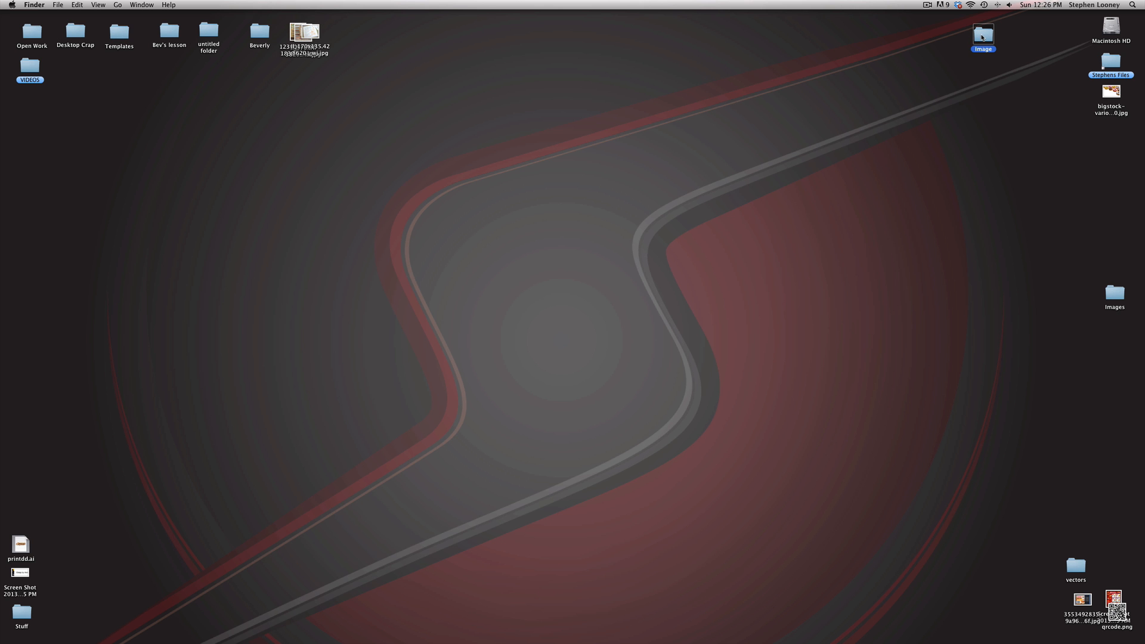
Open the Image folder and bring its three JPEG photos into Photoshop
double_click(983, 35)
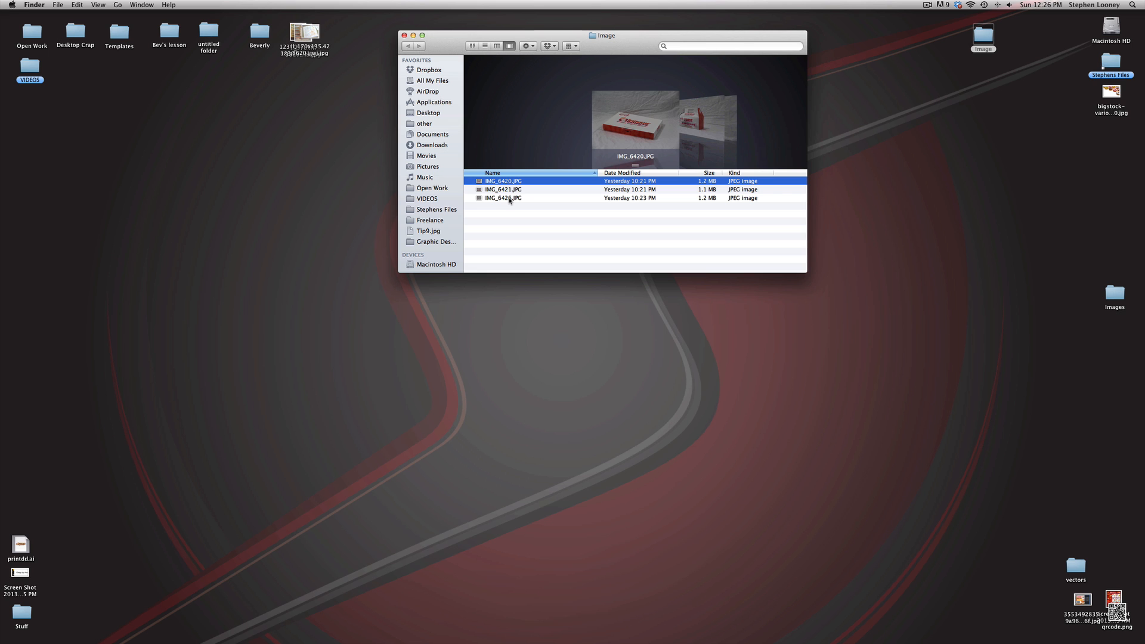
left_click(511, 201, "shift")
left_click_drag(511, 201, 630, 632)
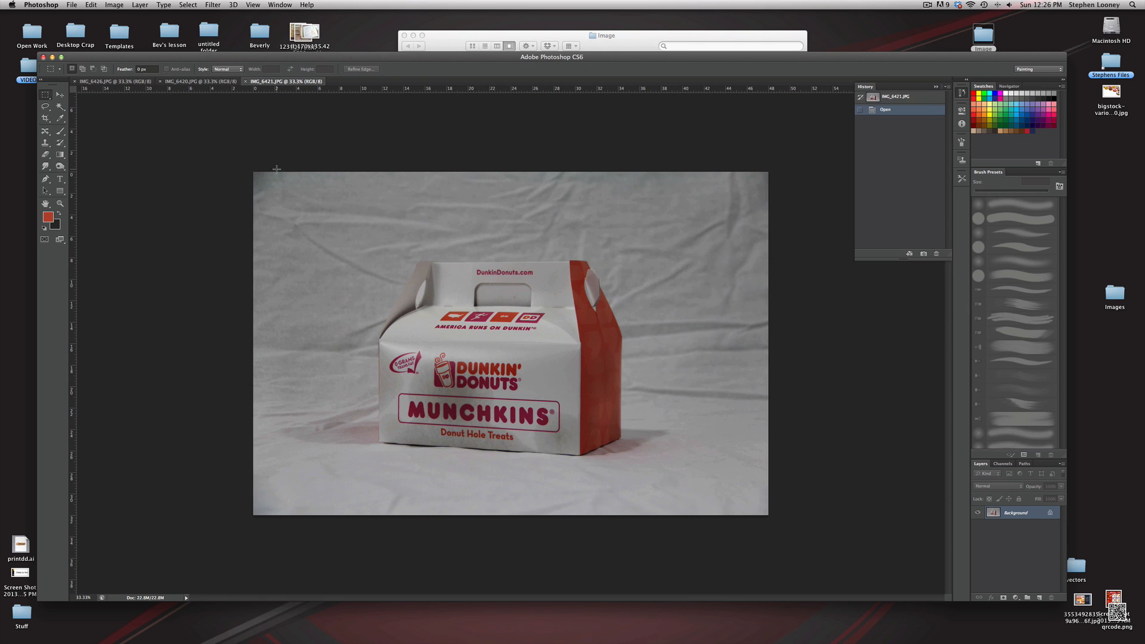
Crop IMG_6426 to a rectangle around the coffee cup
left_click(116, 81)
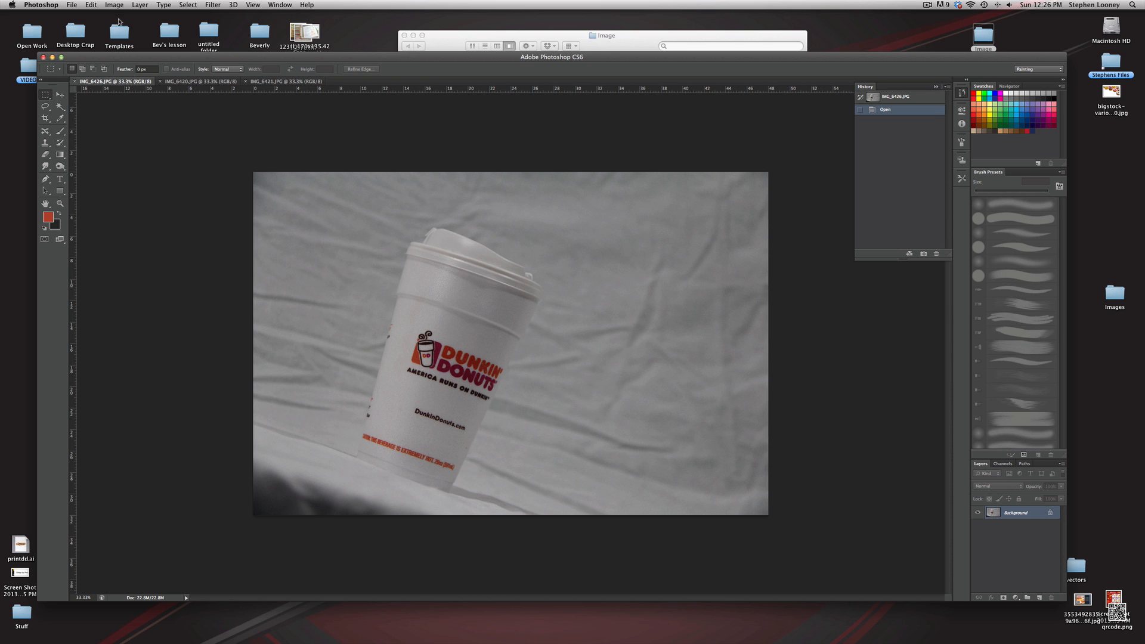
left_click_drag(350, 224, 549, 502)
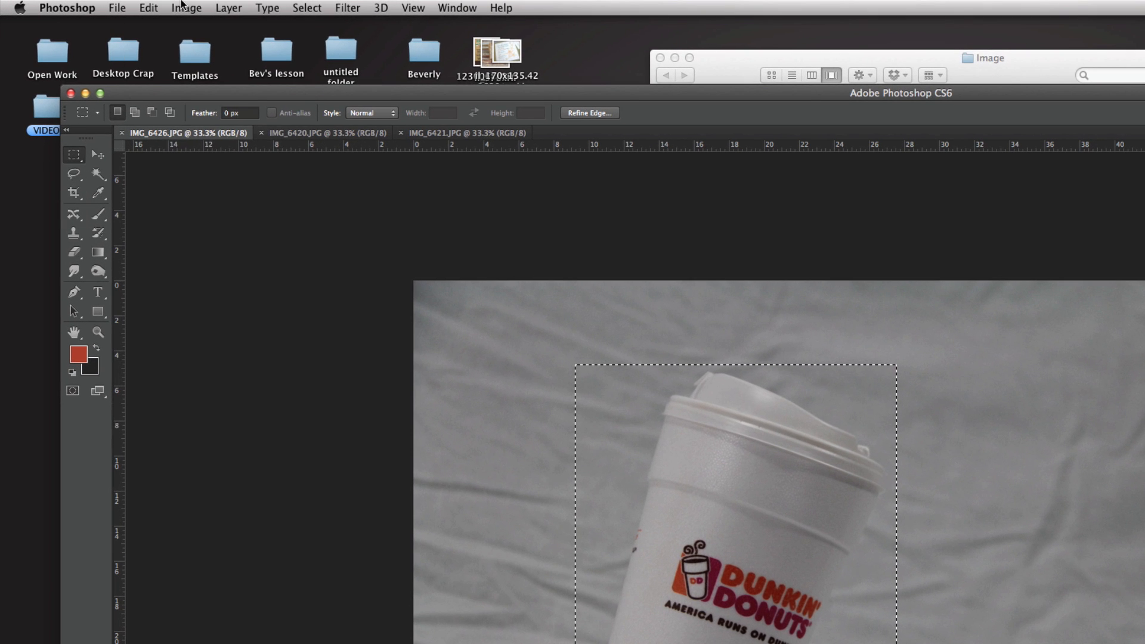
left_click(141, 6)
left_click(222, 177)
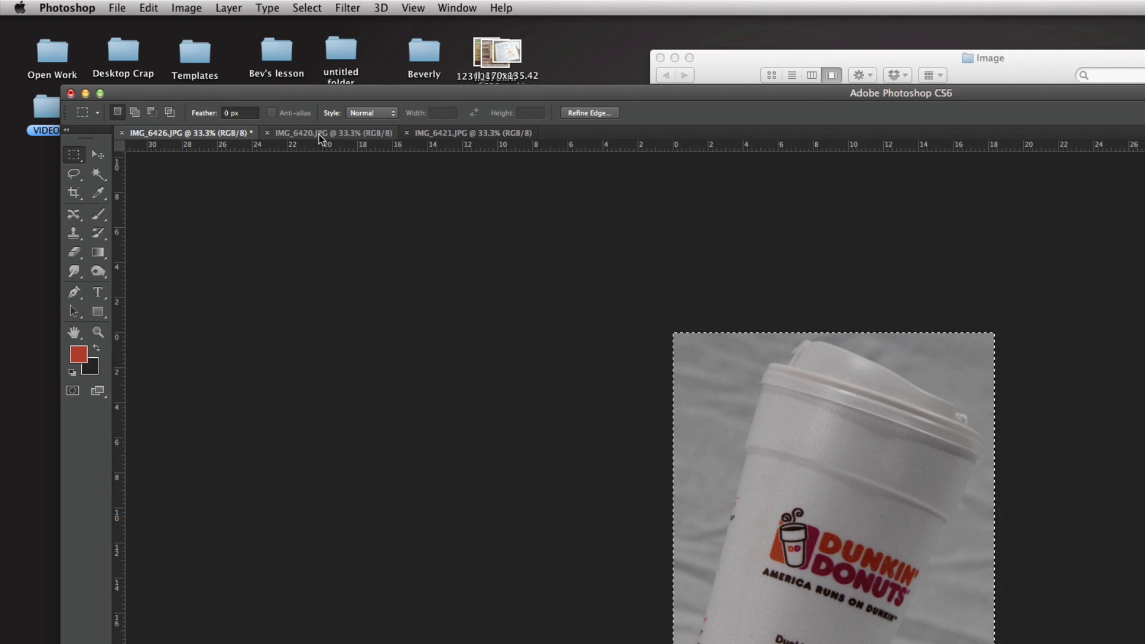
Crop IMG_6420 to a rectangle around the donut box
left_click(321, 134)
left_click_drag(308, 295, 675, 471)
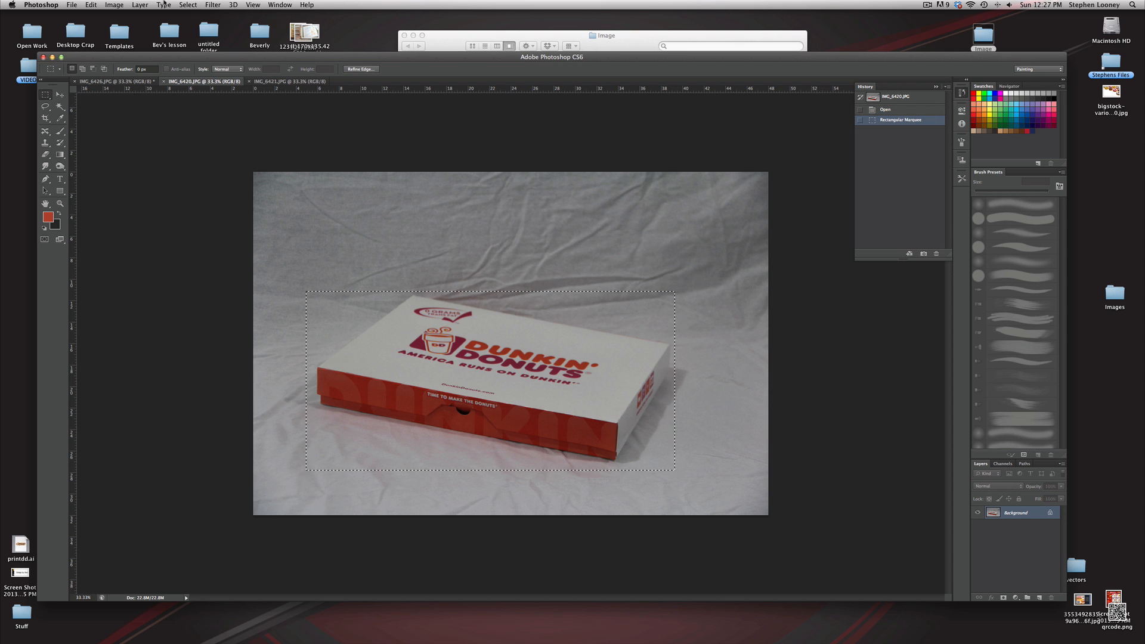
left_click(114, 5)
left_click(118, 109)
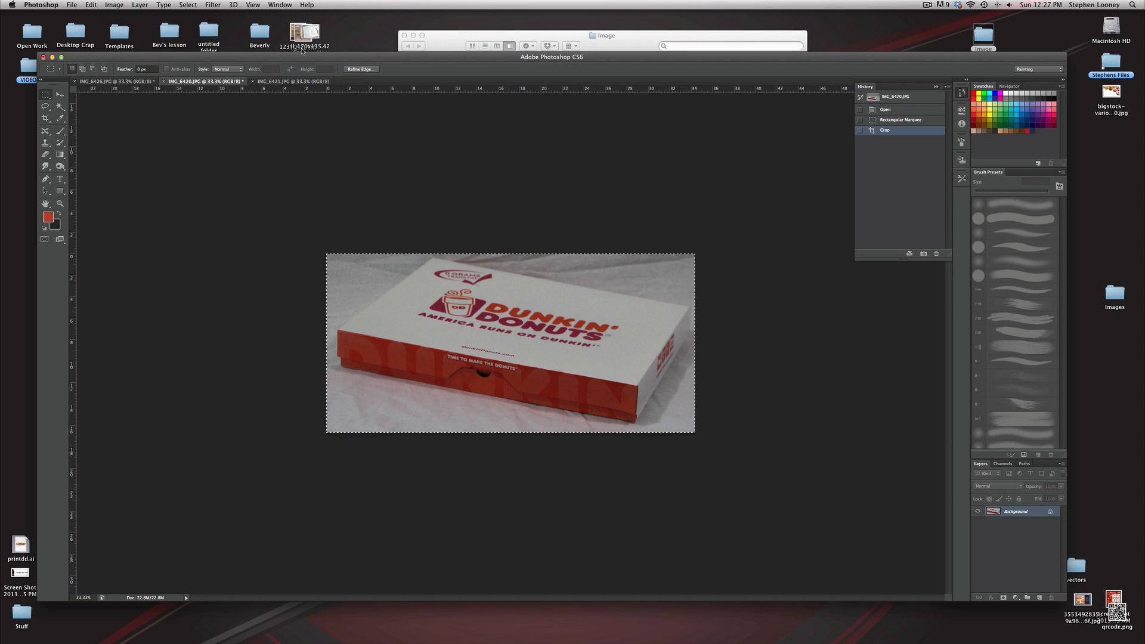
Crop IMG_6421 to a rectangle around the Munchkins box
left_click(291, 81)
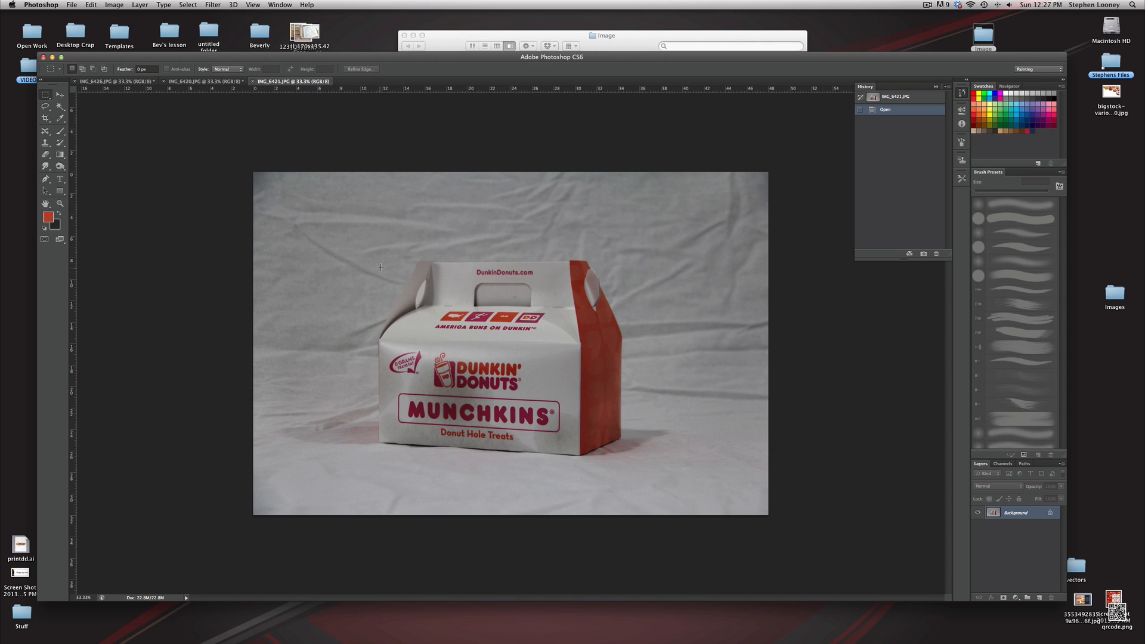
left_click_drag(372, 253, 626, 462)
left_click(114, 5)
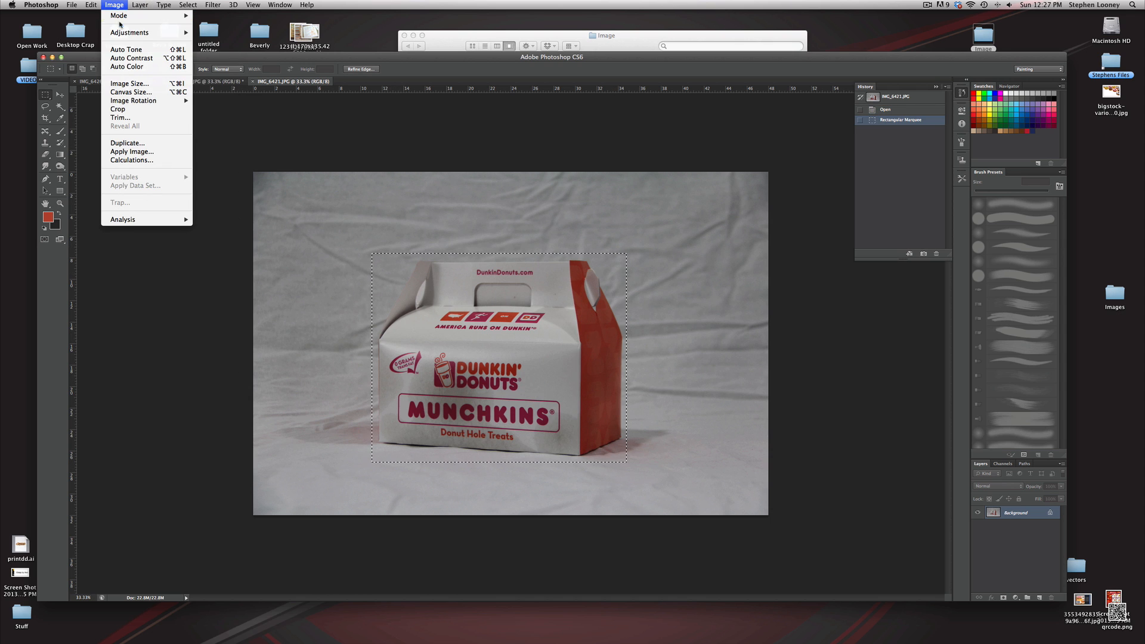
mouse_move(119, 34)
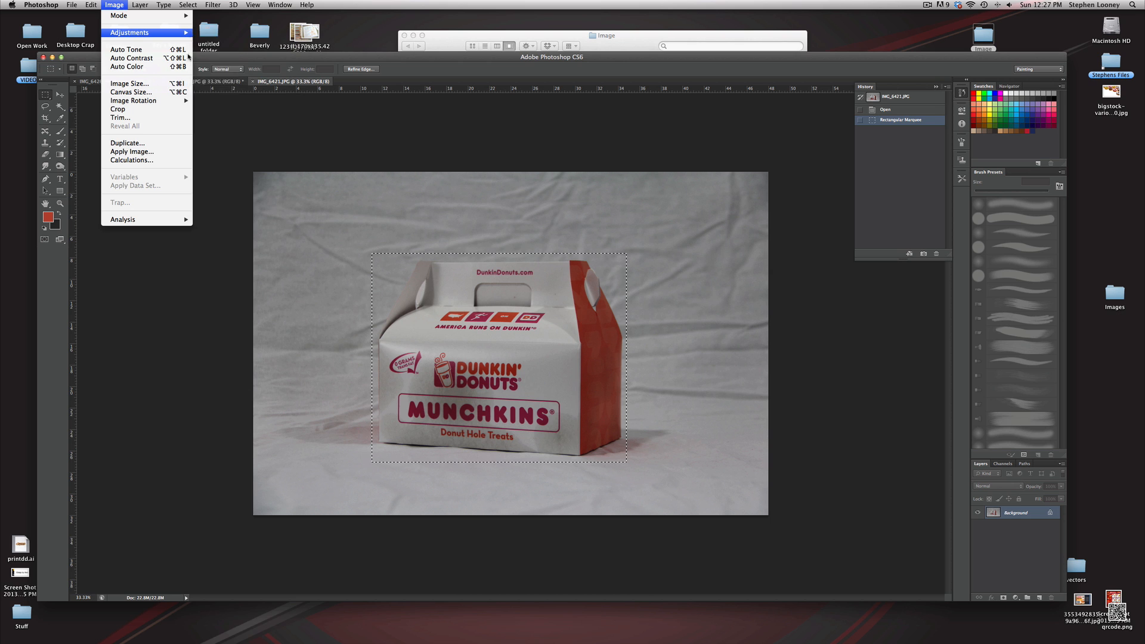
left_click(117, 109)
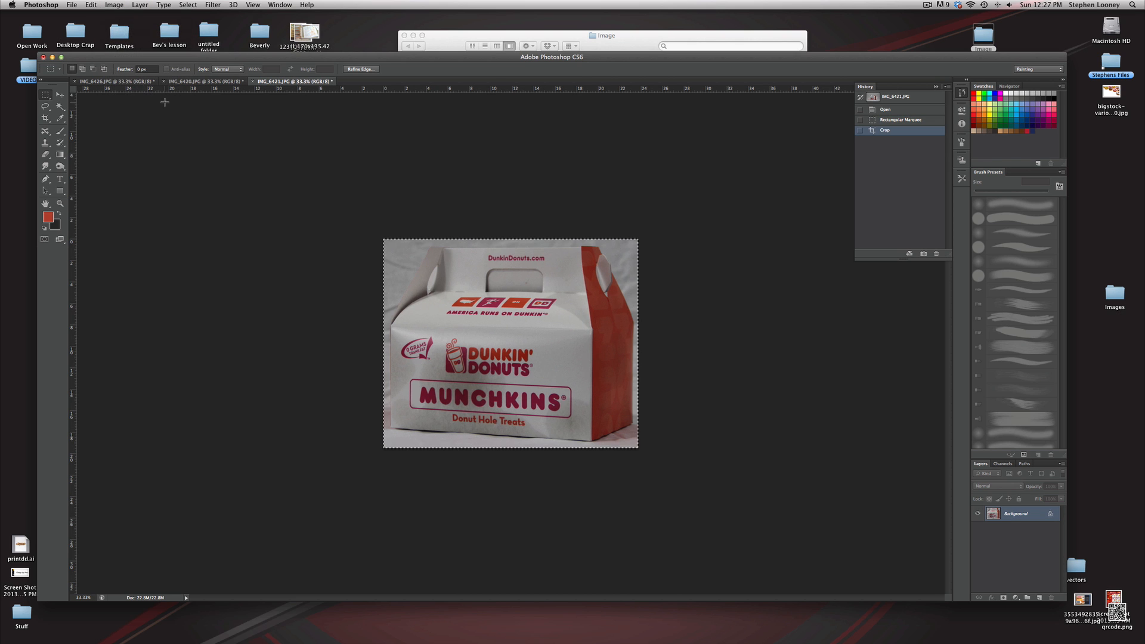
Resize the coffee cup image to 300 pixels/inch resolution and 4 inches wide
left_click(126, 81)
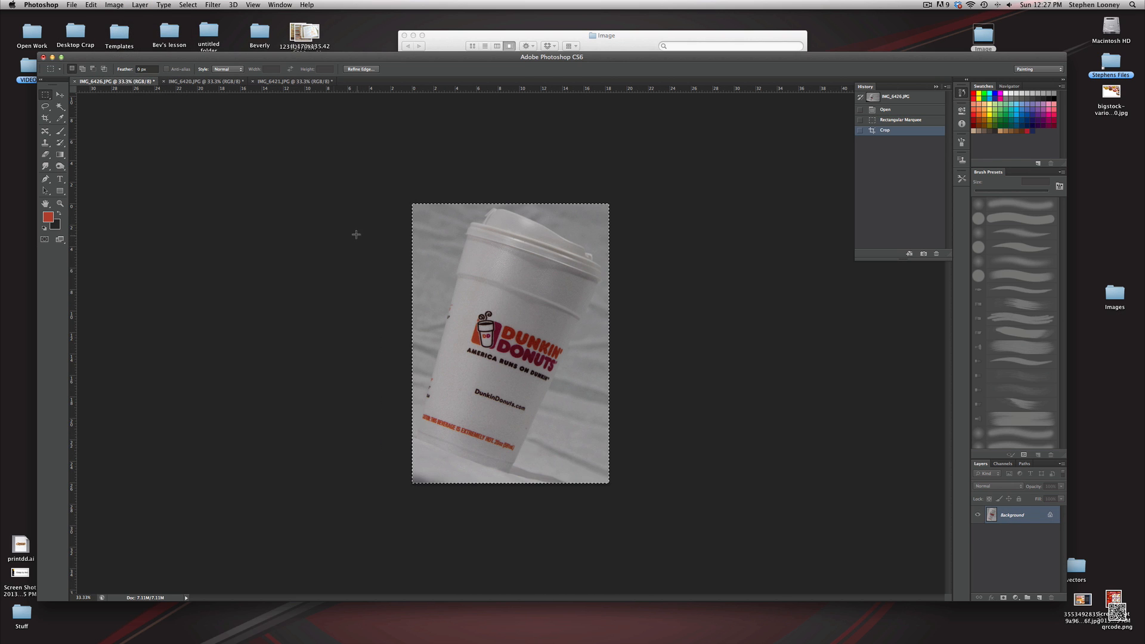
left_click(114, 5)
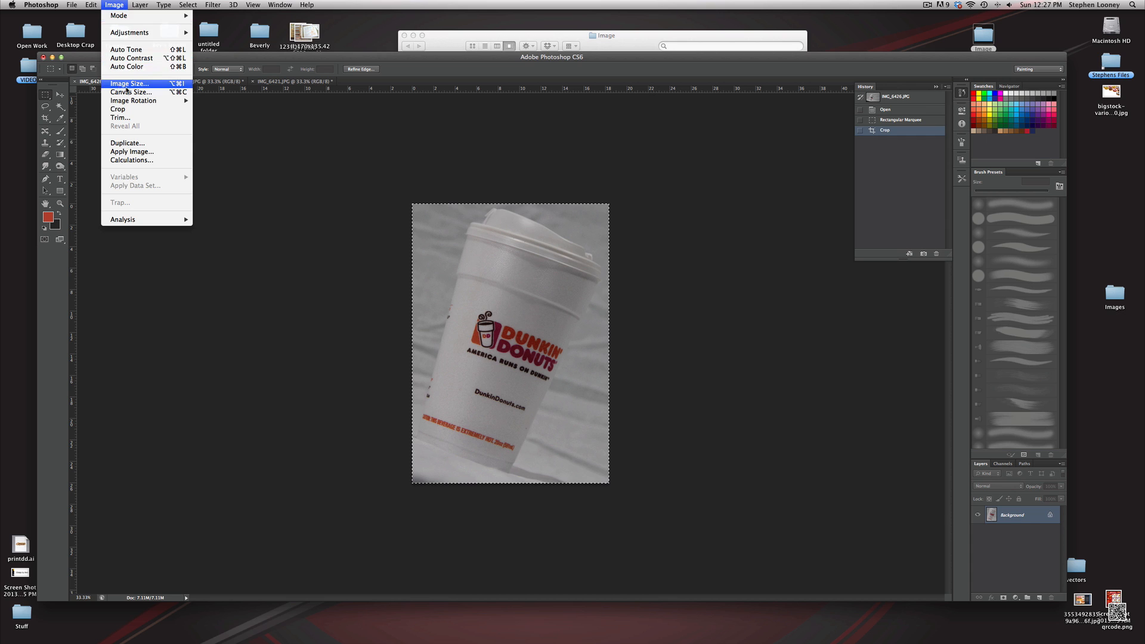
left_click(119, 84)
left_click(644, 318)
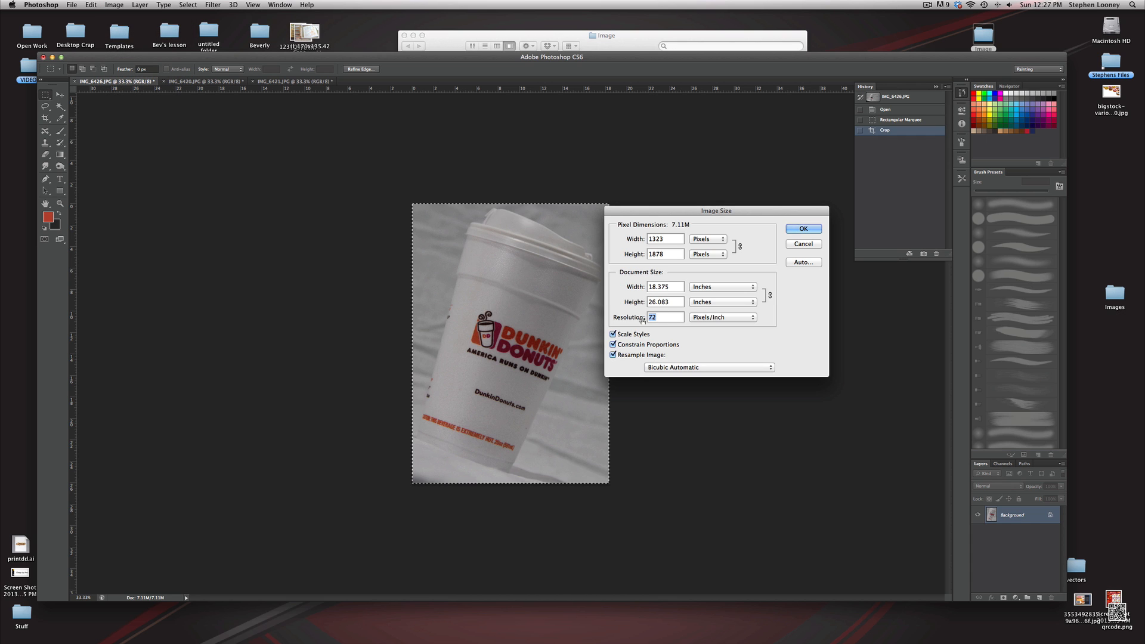
type("300")
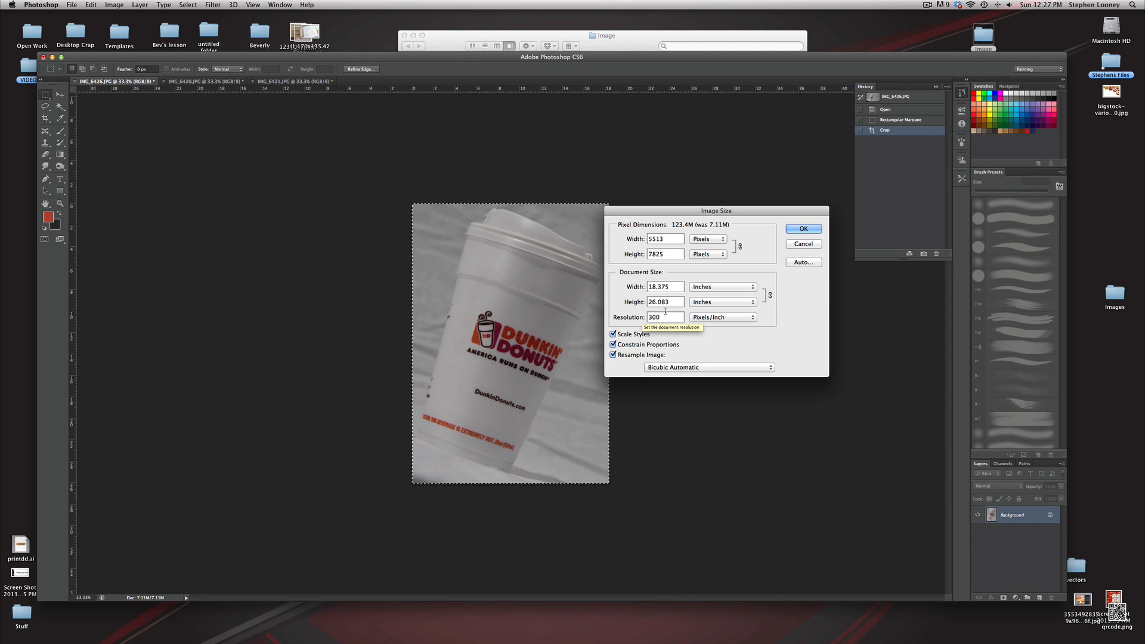
left_click_drag(672, 284, 589, 285)
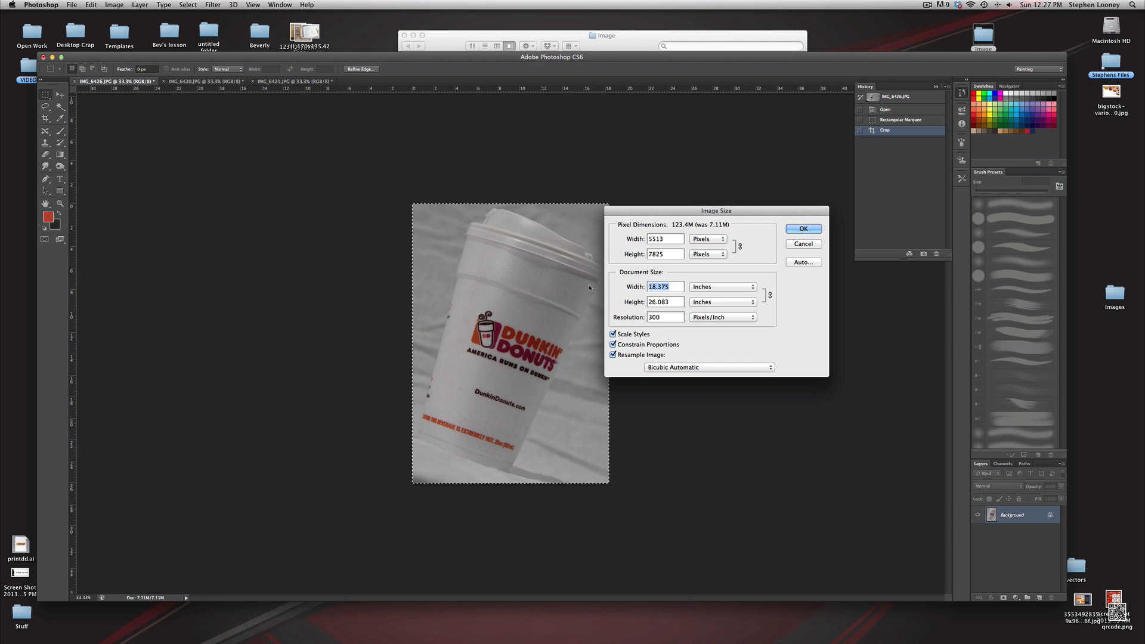
type("5")
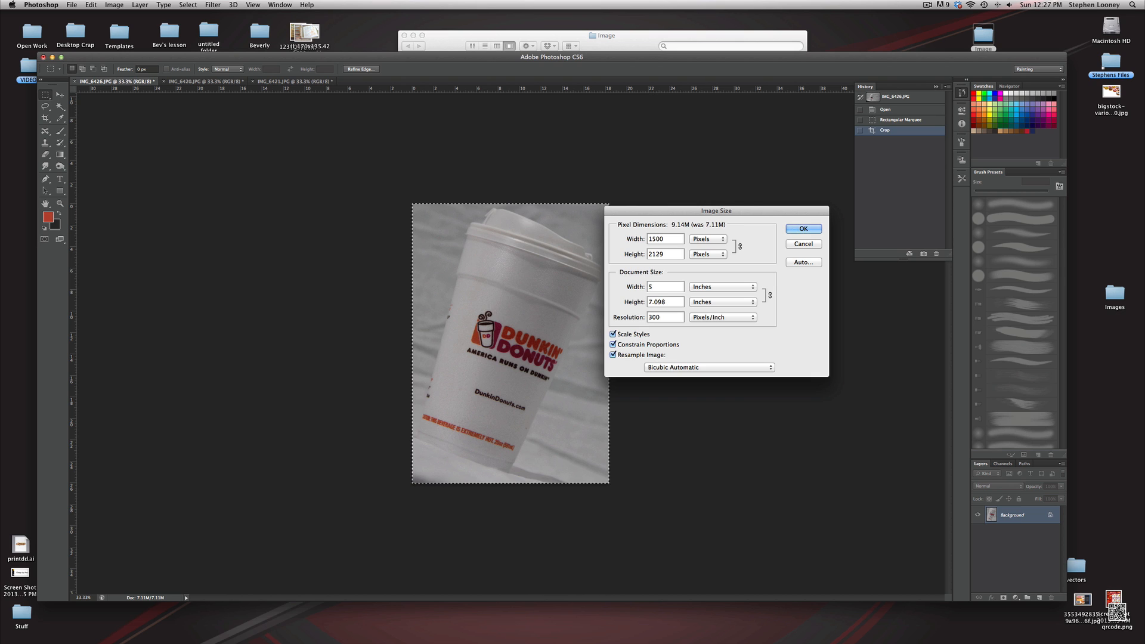
key("BackSpace")
type("4")
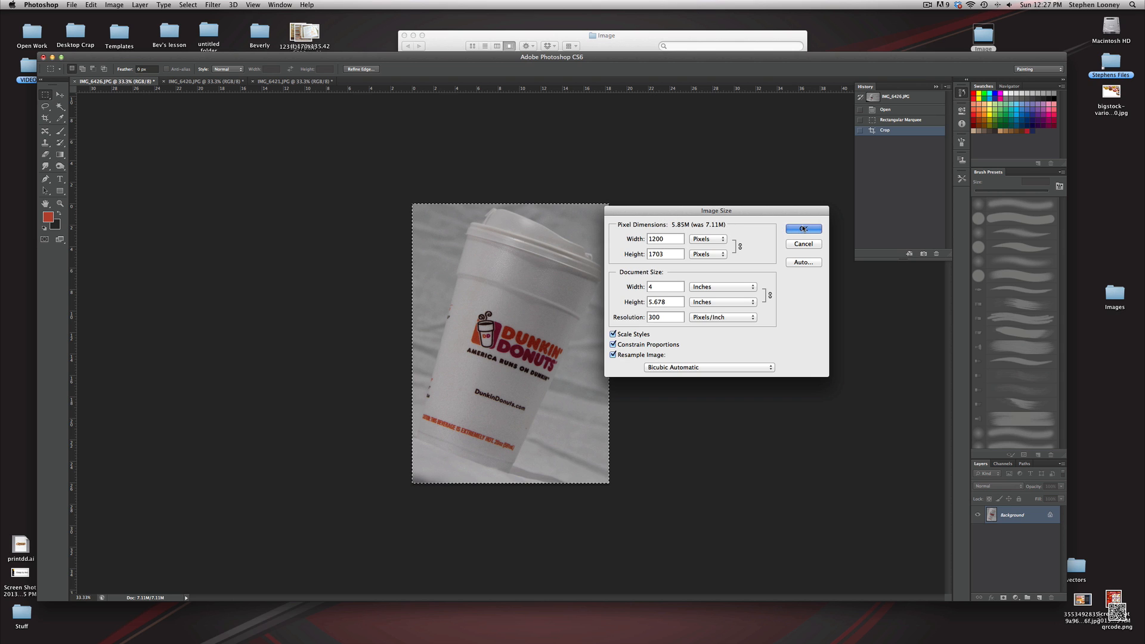
left_click(803, 228)
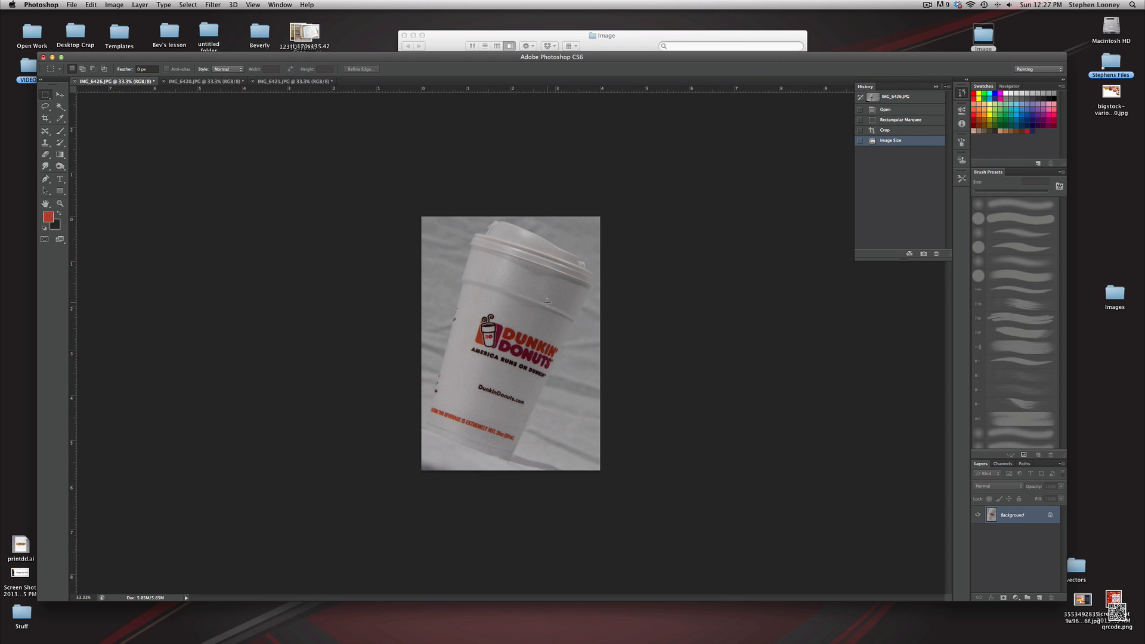
Resize the donut box image to 300 pixels/inch resolution and 3 inches wide
left_click(203, 87)
left_click(114, 5)
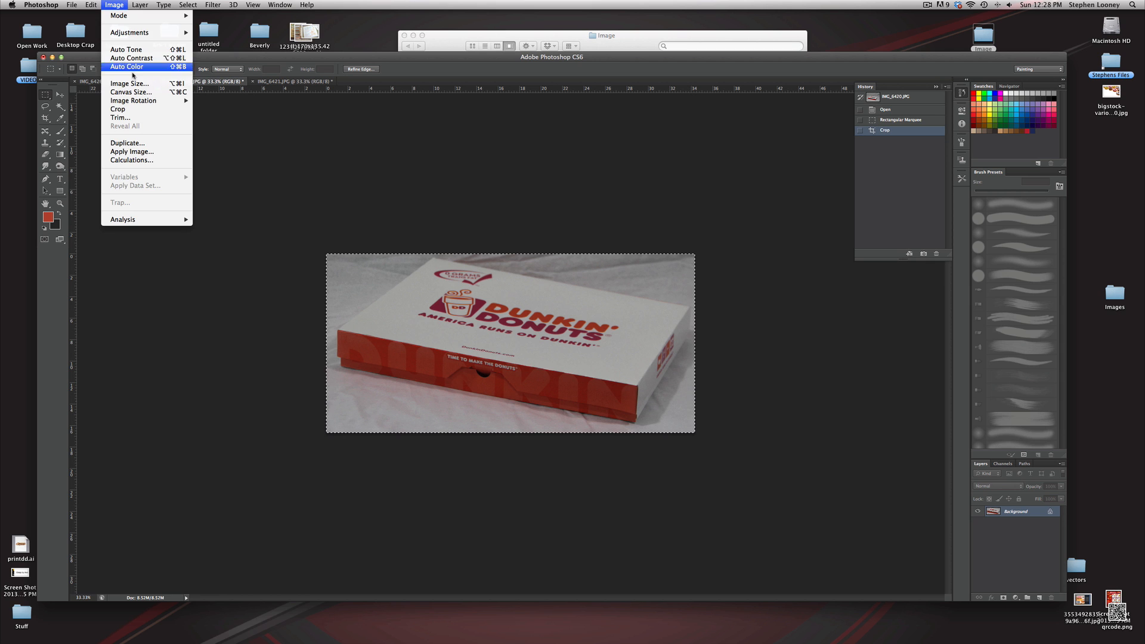
left_click(130, 83)
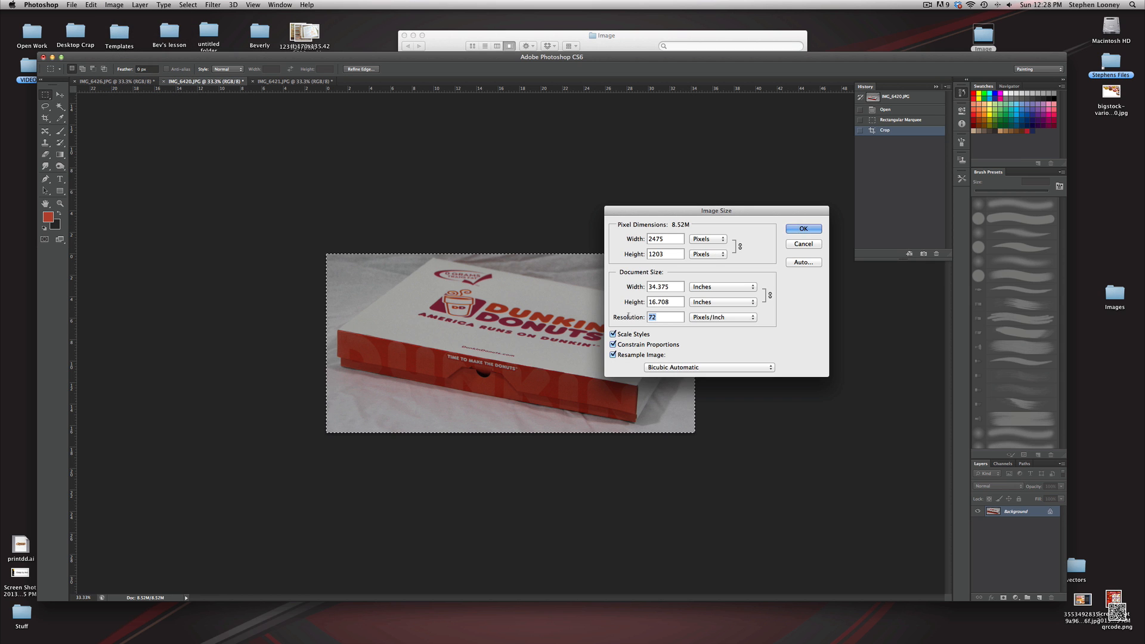
type("300")
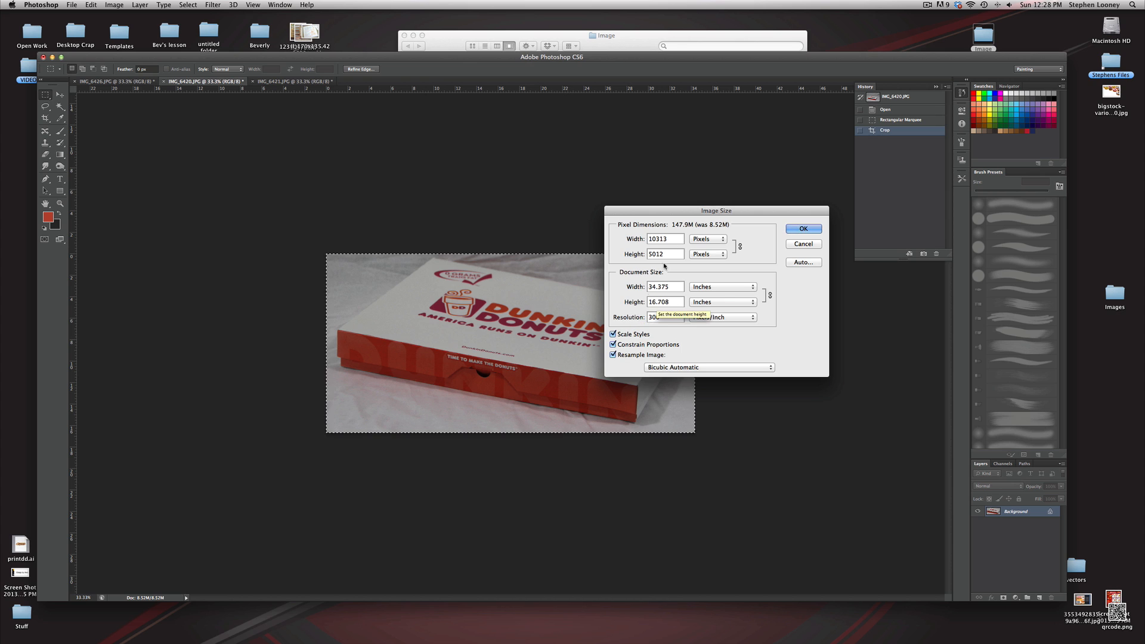
left_click_drag(669, 287, 616, 287)
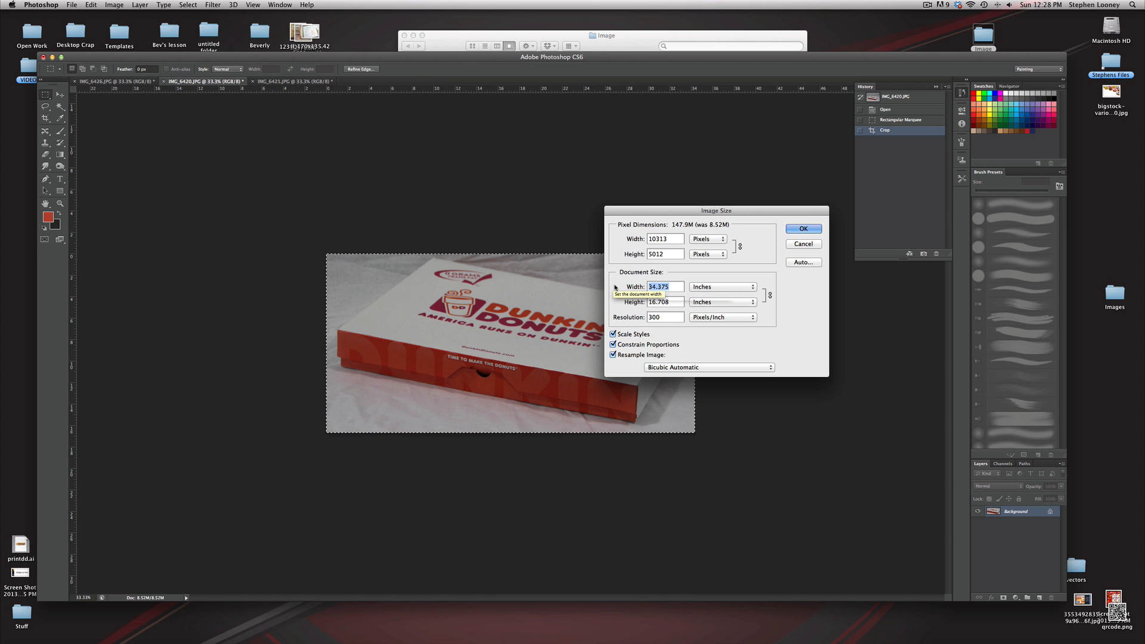
type("3")
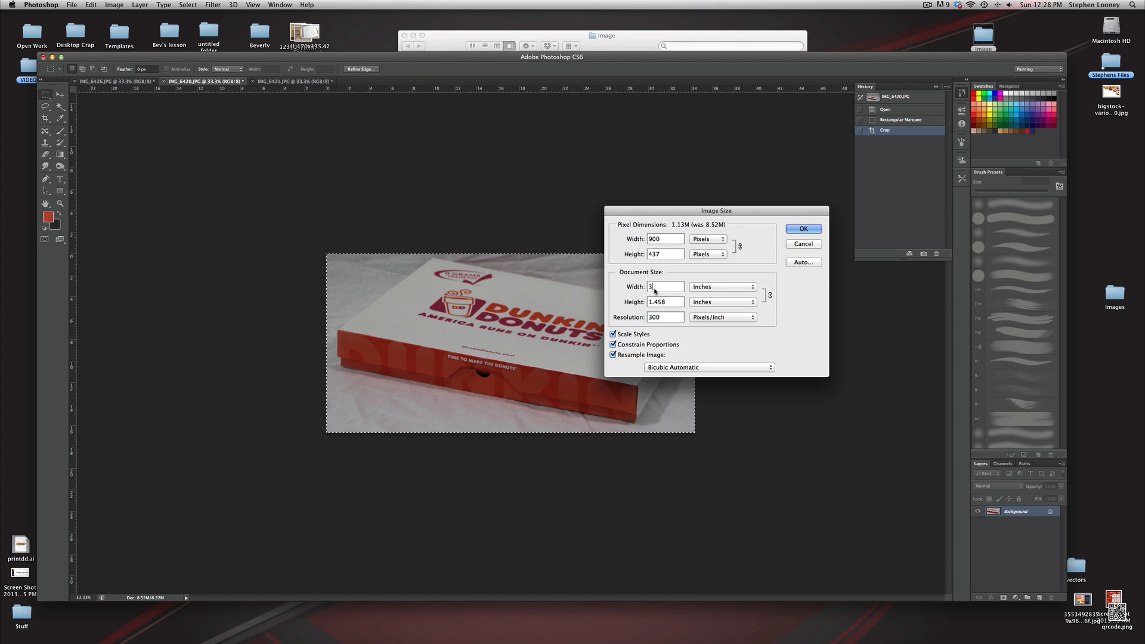
double_click(651, 287)
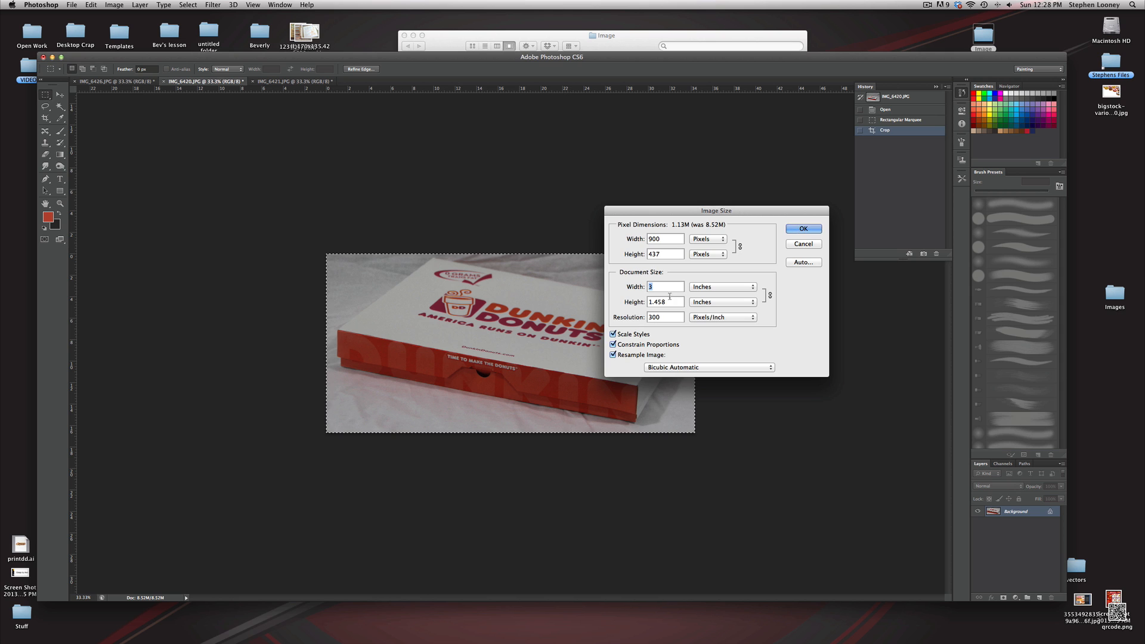
left_click(803, 228)
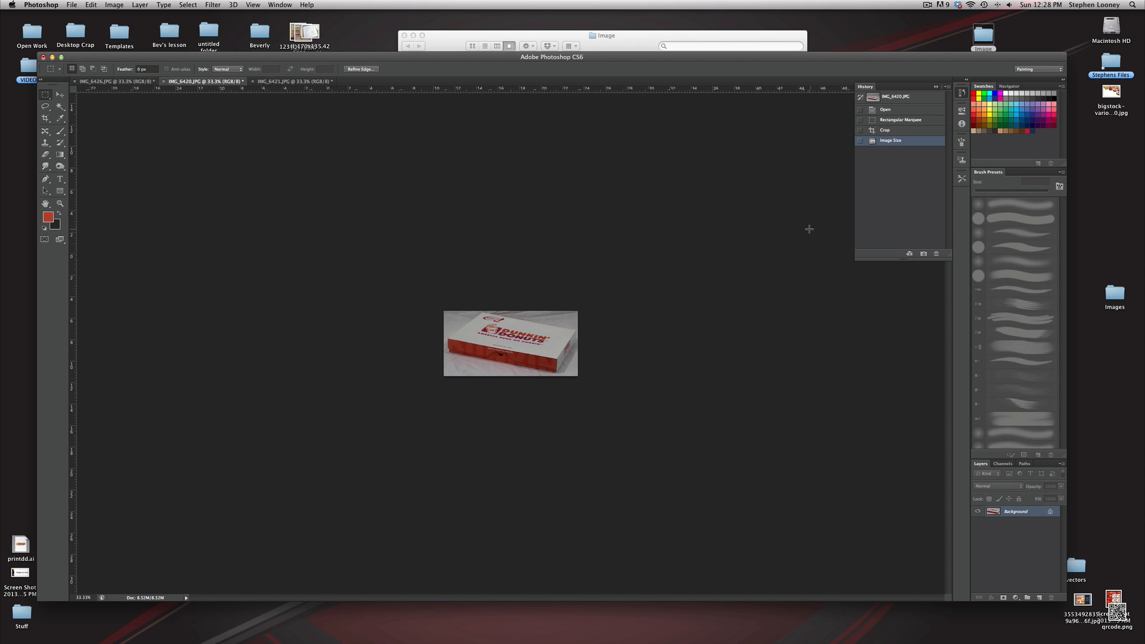
Set the Munchkins box image's resolution to 300 pixels/inch
left_click(302, 83)
left_click(114, 5)
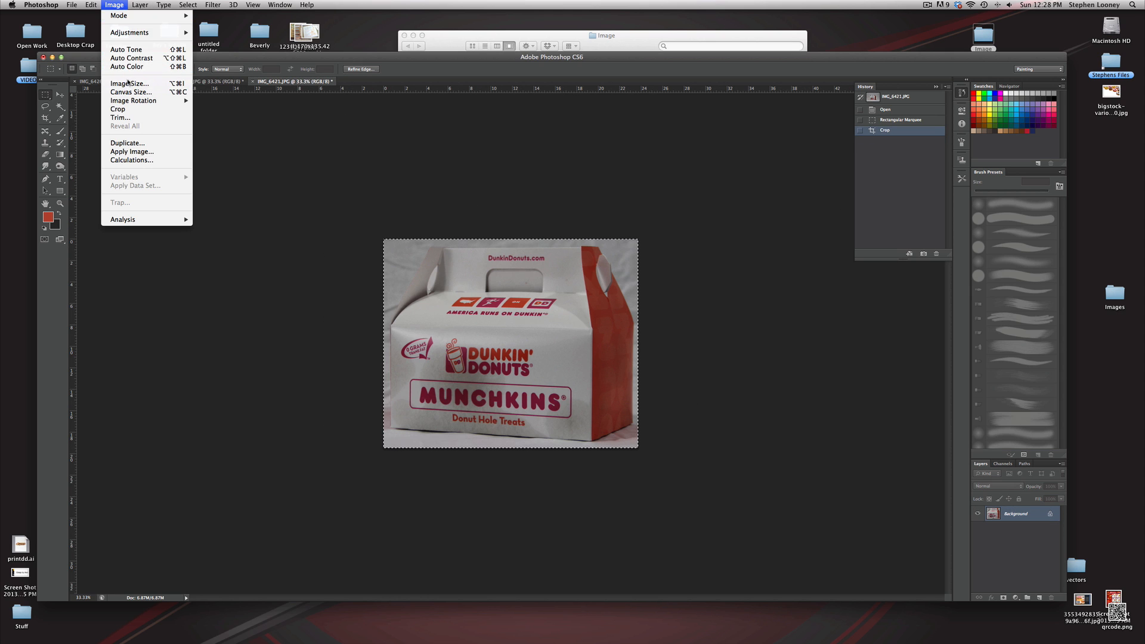
left_click(127, 83)
double_click(655, 317)
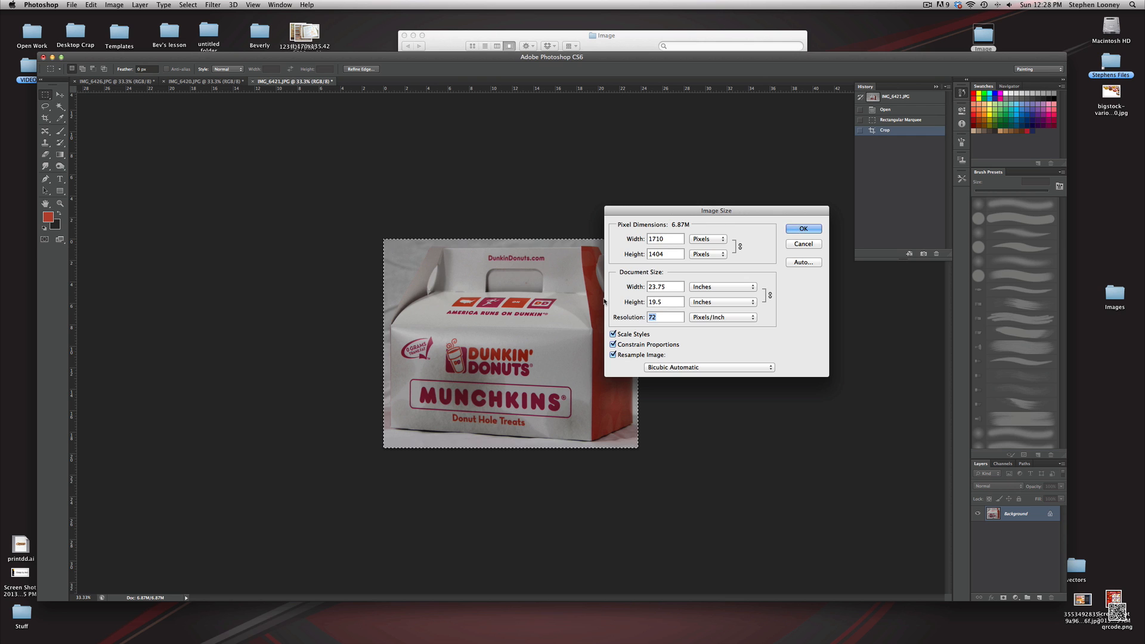
type("300")
key("Tab")
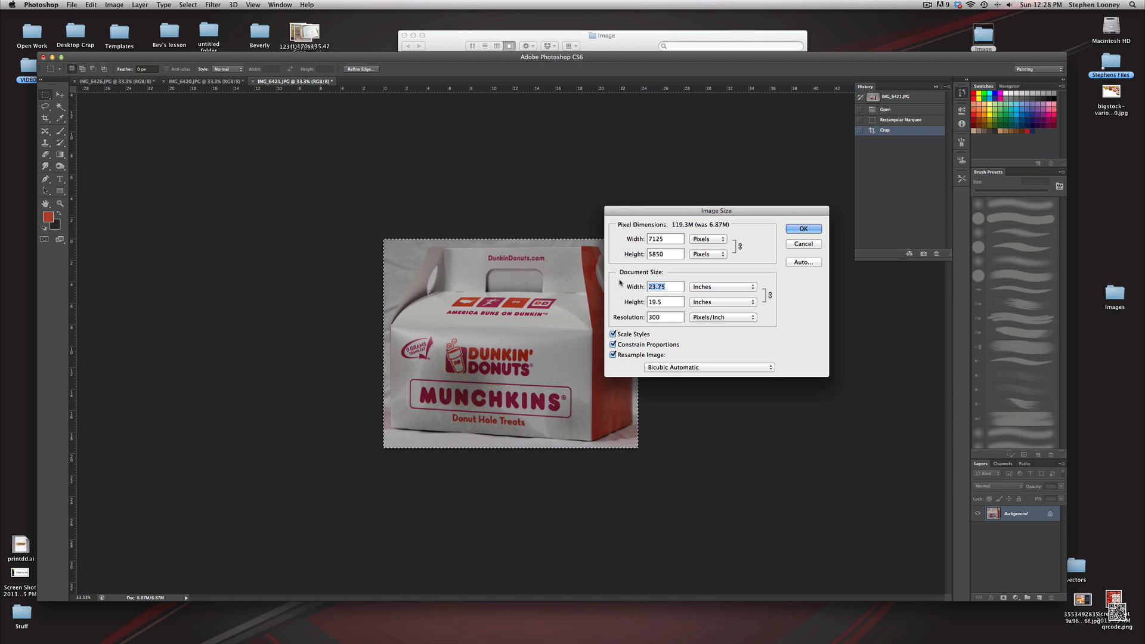
key("Return")
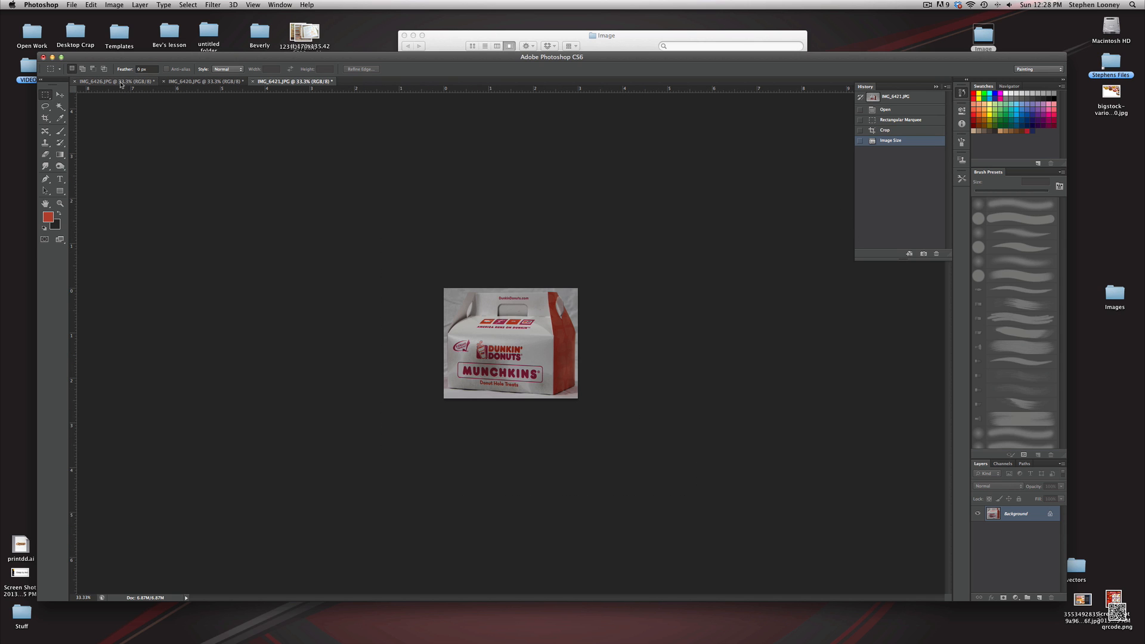
Switch to the coffee cup image and rotate the whole image with Free Transform so the cup stands upright
left_click(120, 84)
key("super+equal")
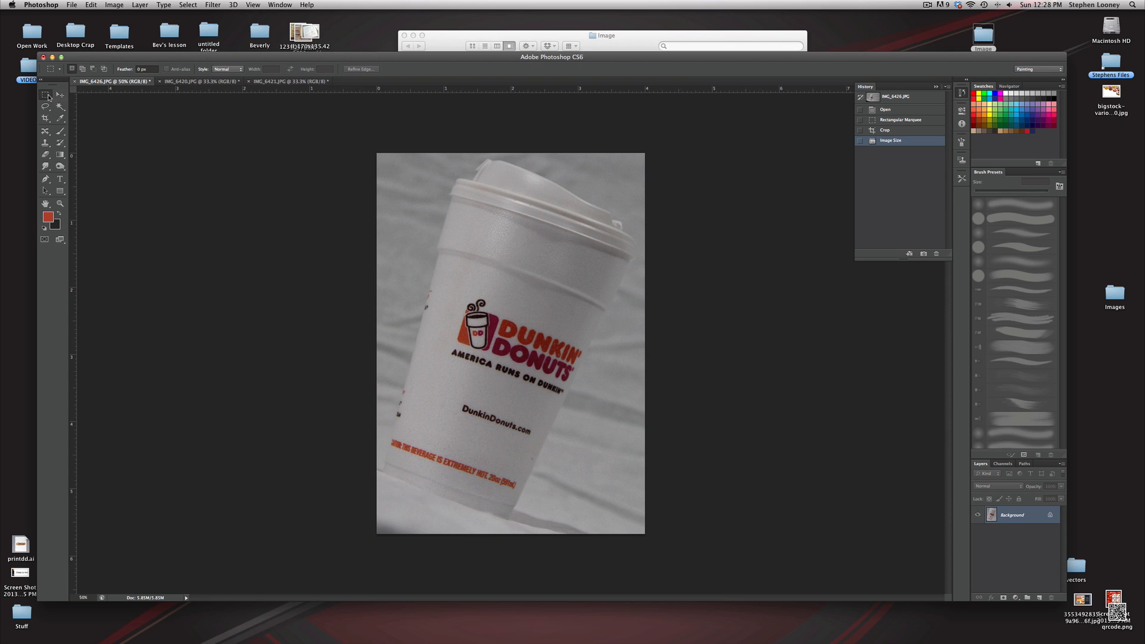
left_click_drag(332, 142, 734, 544)
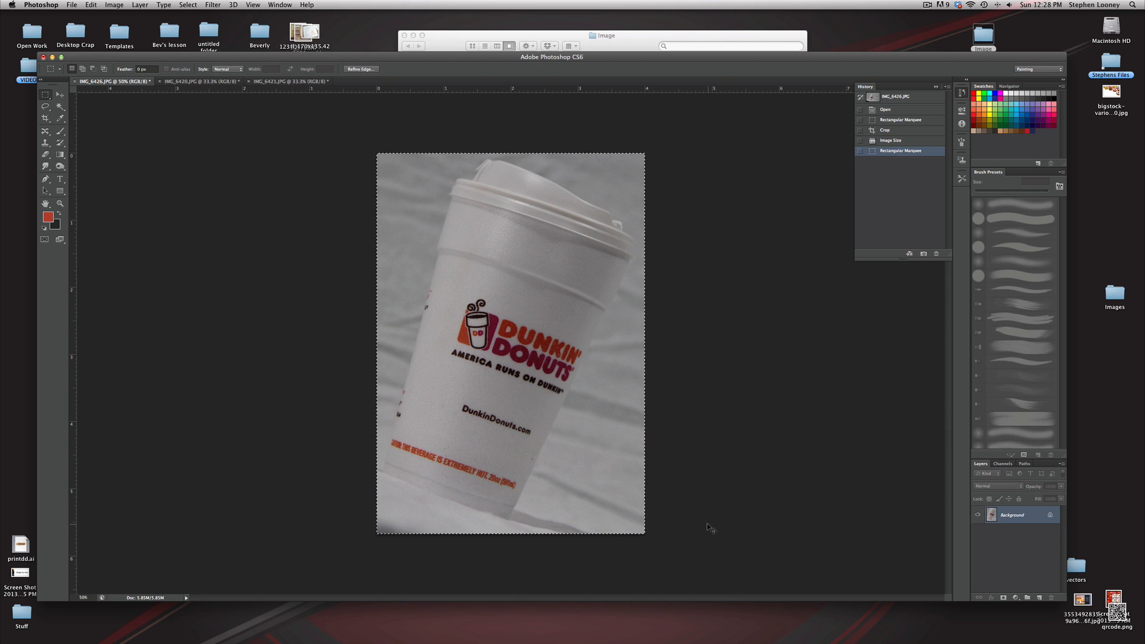
left_click(91, 4)
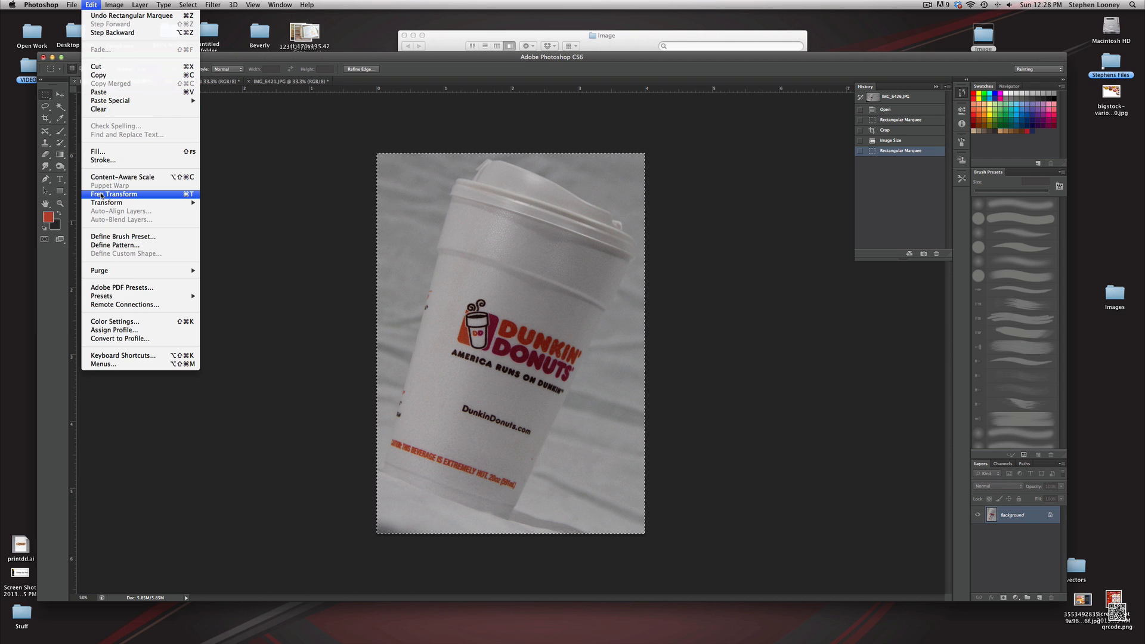
mouse_move(103, 204)
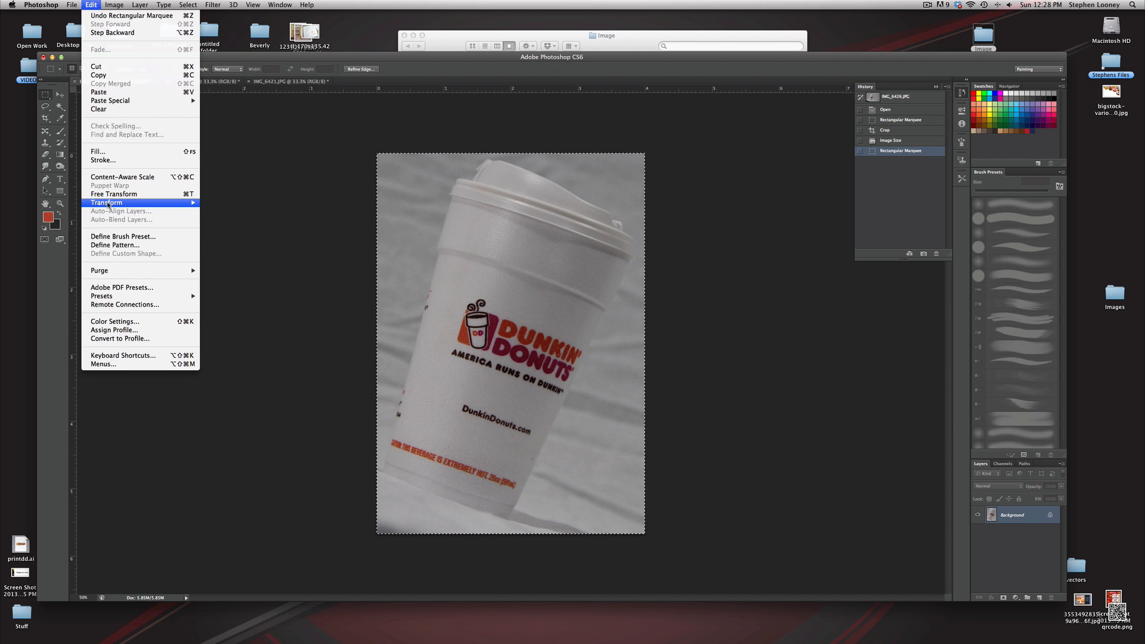
left_click(113, 194)
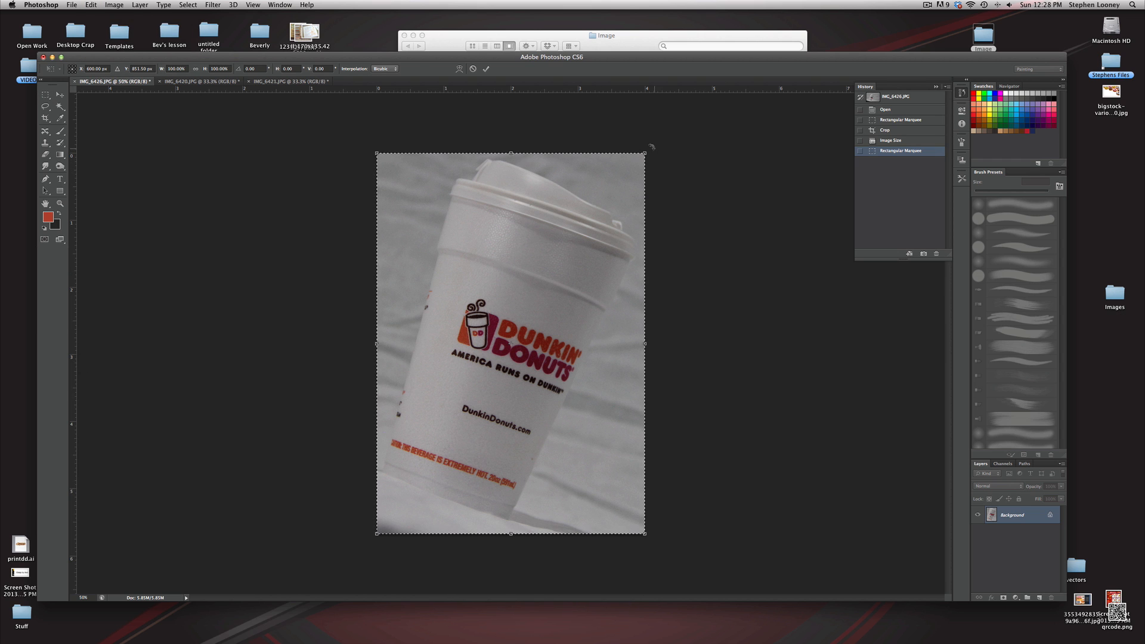
left_click_drag(660, 157, 578, 110)
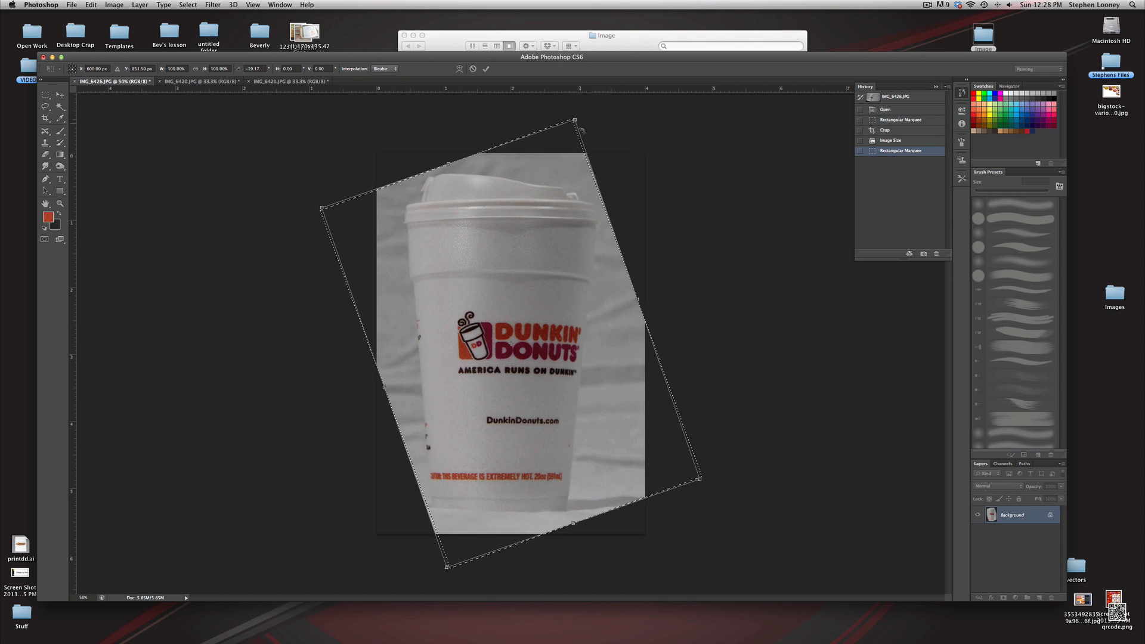
left_click_drag(594, 263, 604, 269)
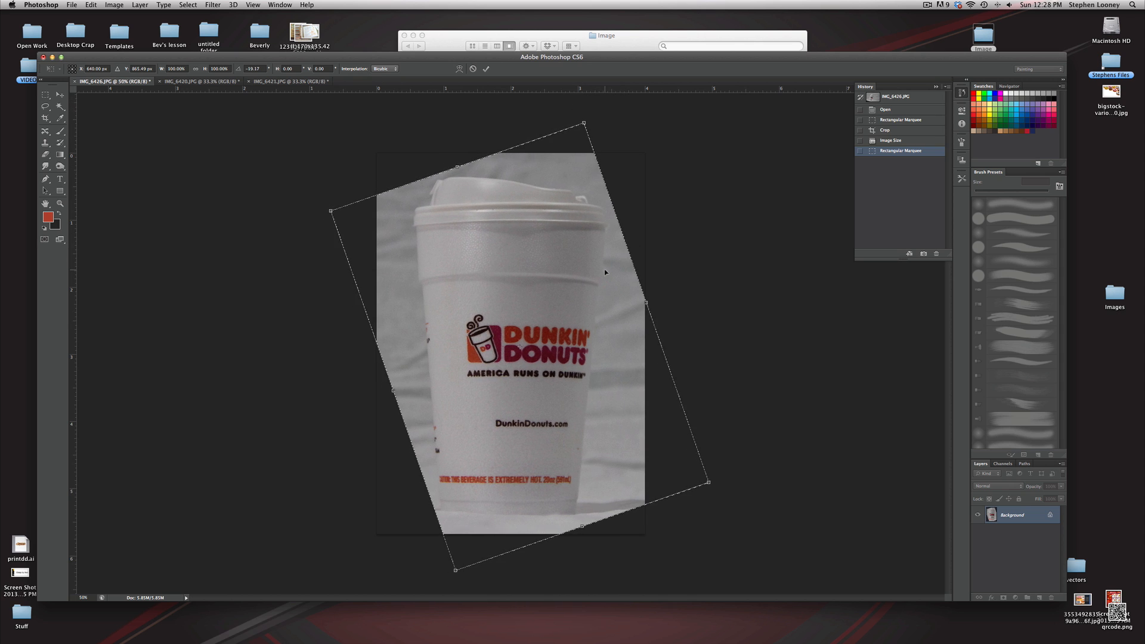
key("Return")
key("super+d")
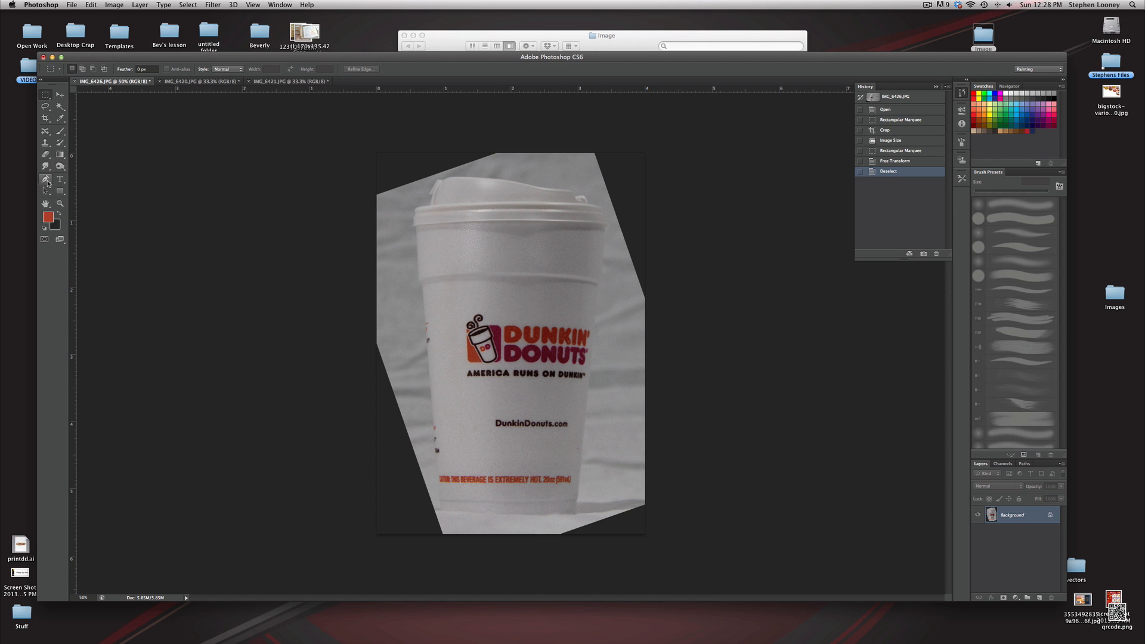
Convert the coffee cup image's locked background into an editable layer
left_click(47, 180)
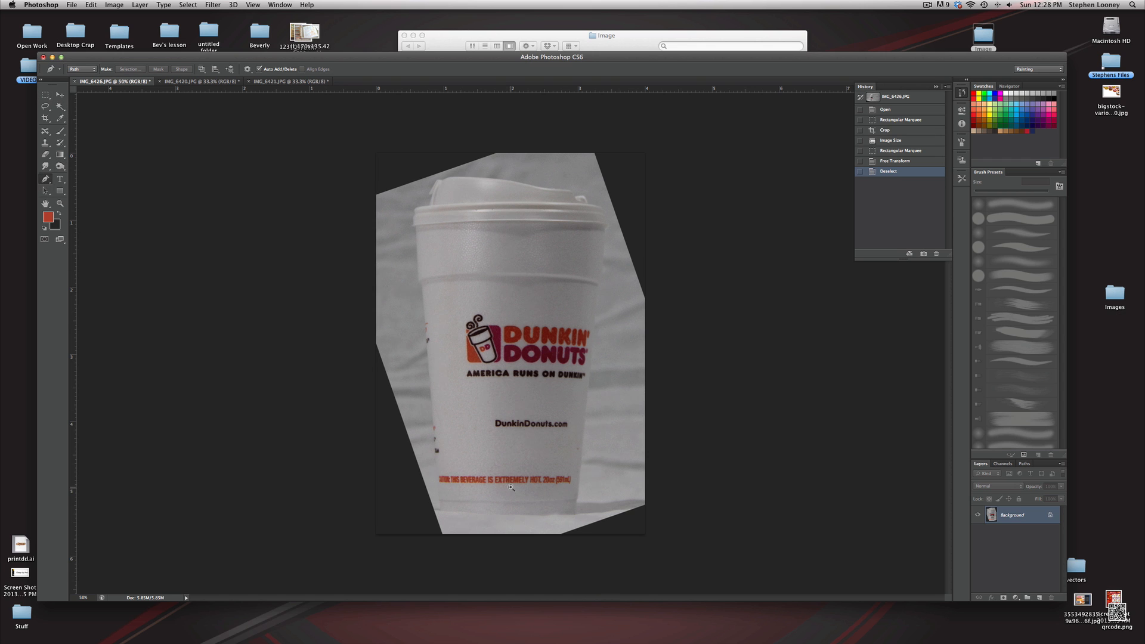
left_click(507, 487, "super")
left_click_drag(498, 471, 507, 486)
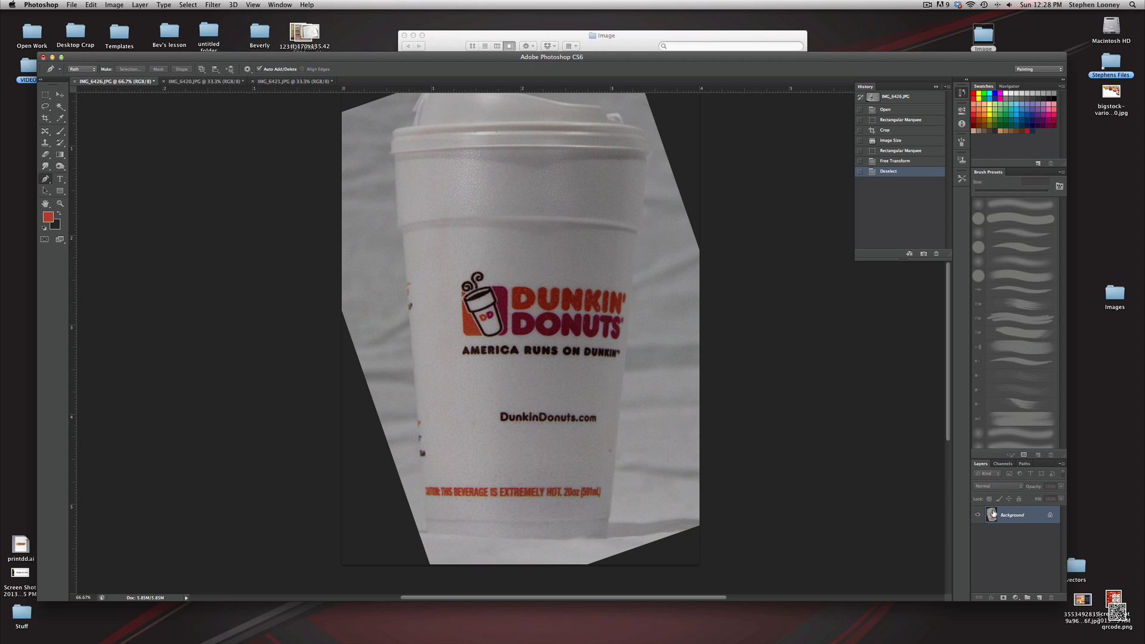
double_click(993, 514)
left_click(664, 287)
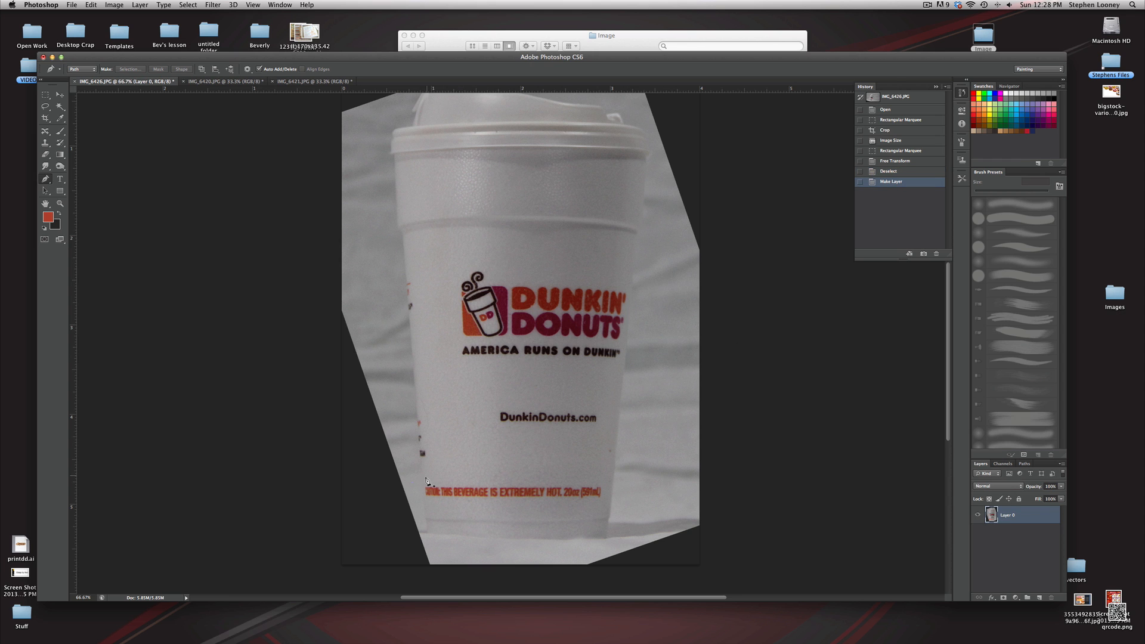
Trace a closed path around the coffee cup's outline with the Pen tool, anchoring points along the lid and sides
key("super+equal")
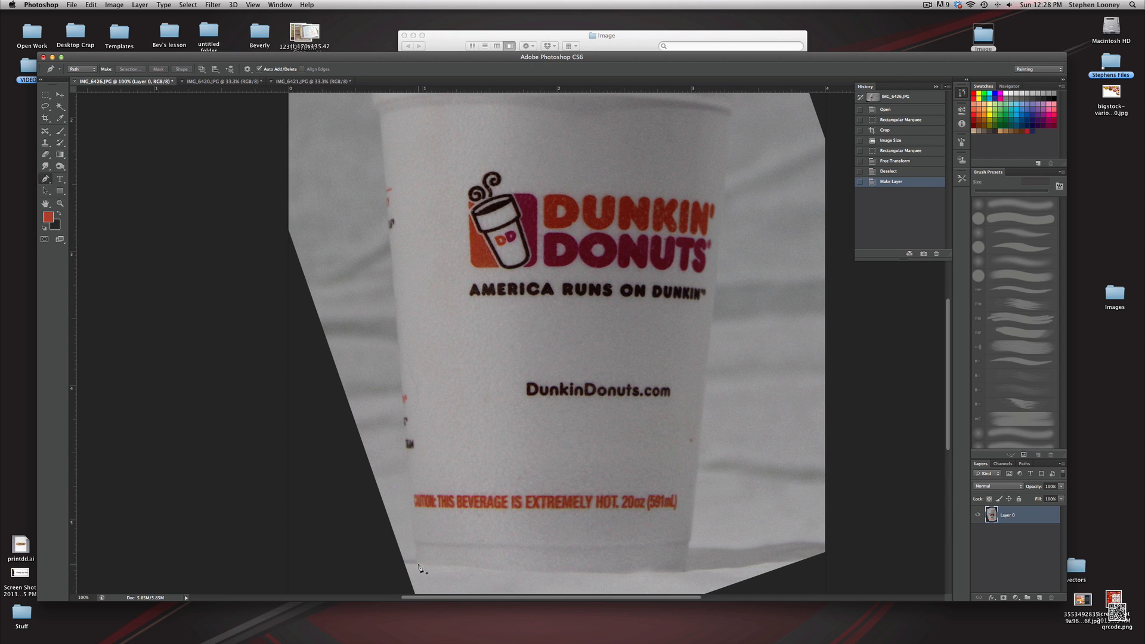
left_click(418, 563)
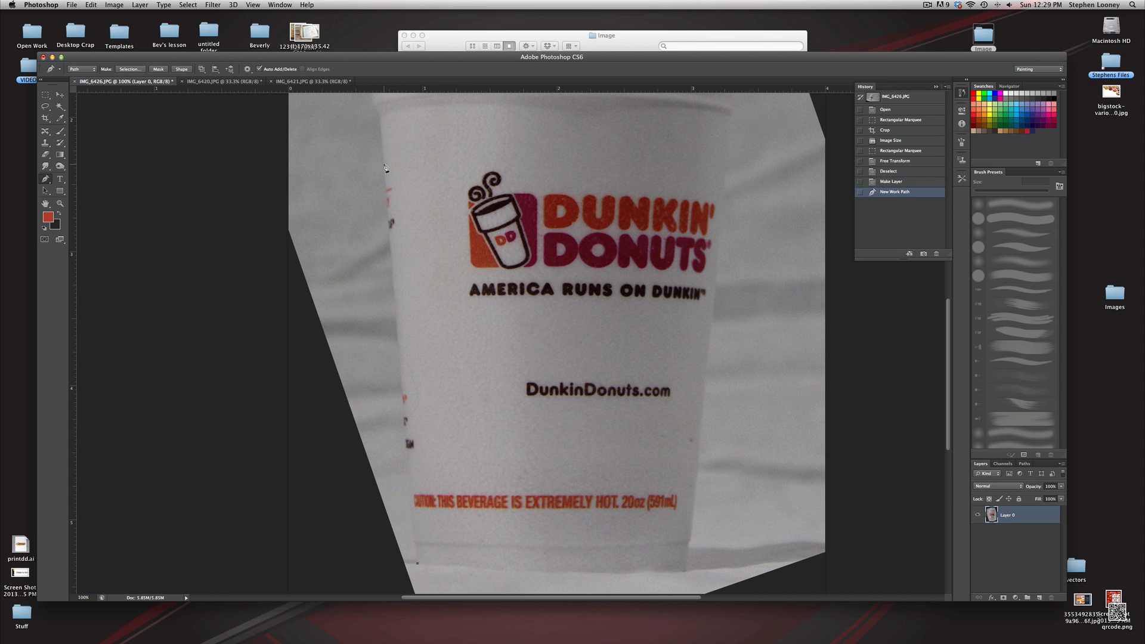
left_click(385, 168)
left_click_drag(380, 112, 390, 211)
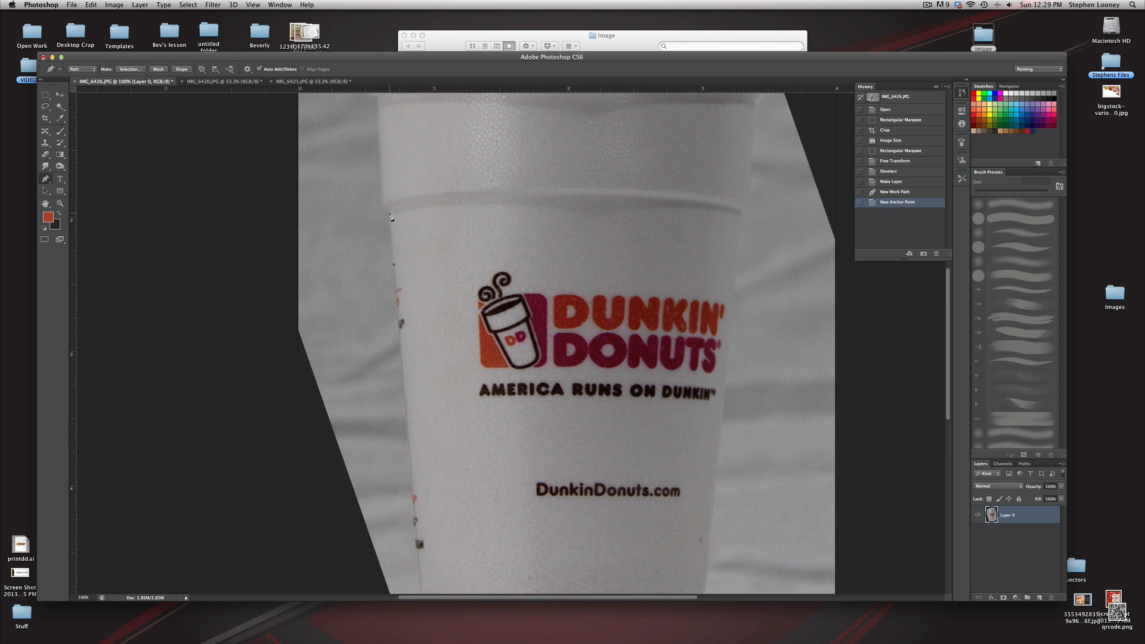
left_click(391, 216)
left_click(381, 186)
left_click_drag(408, 125, 425, 289)
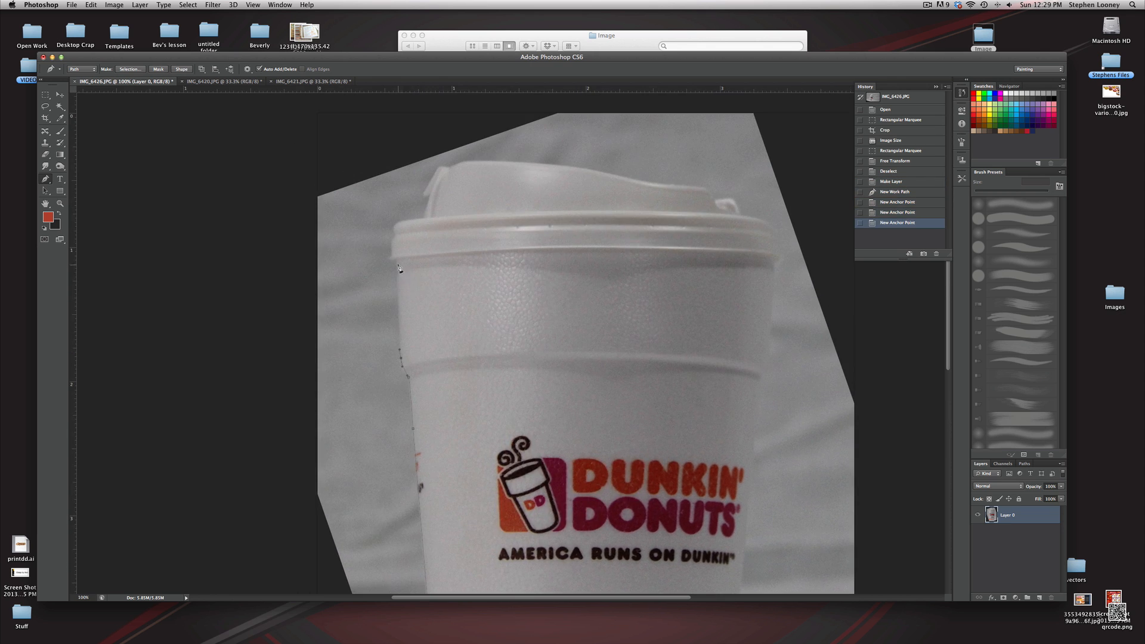
left_click(394, 259)
left_click(391, 257)
left_click_drag(390, 254, 392, 250)
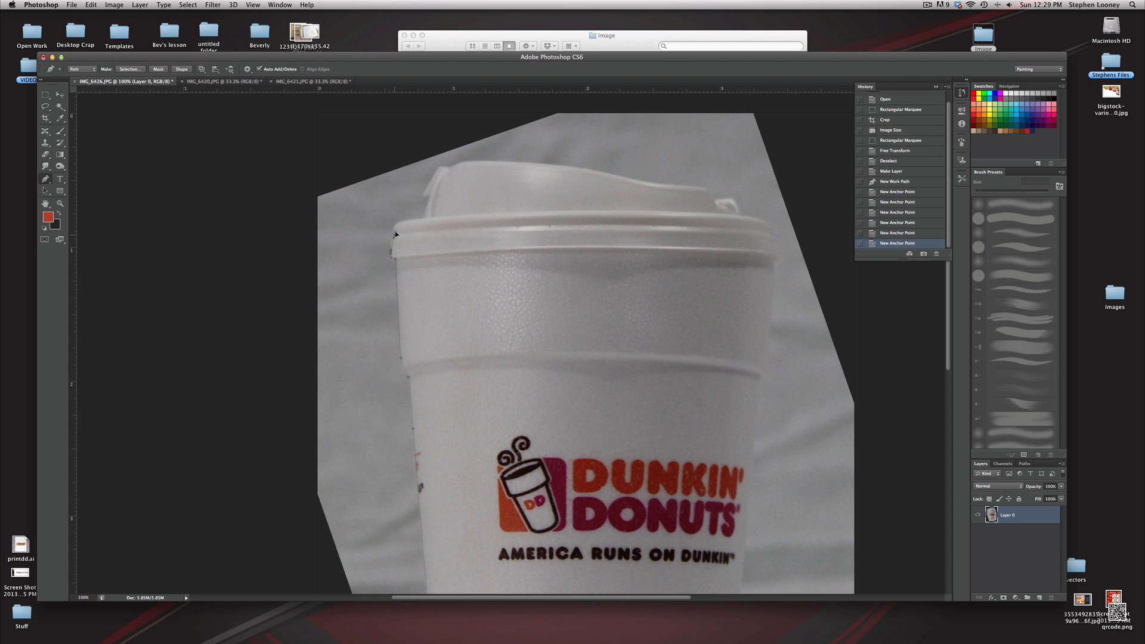
left_click(394, 235)
left_click(394, 226)
left_click(404, 222)
left_click(421, 218)
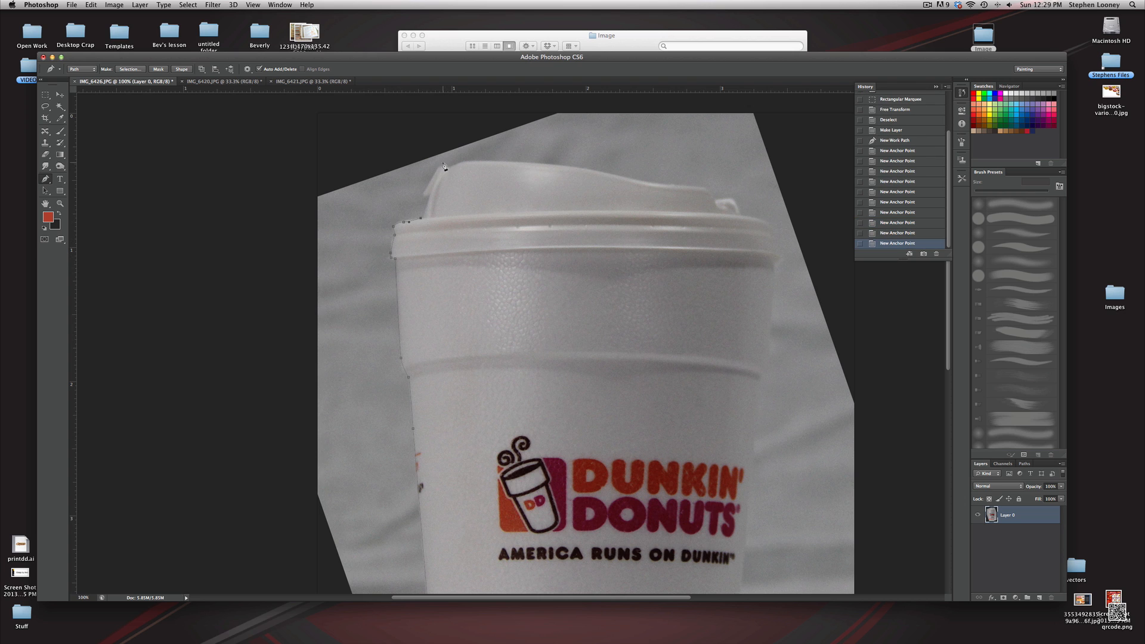
left_click(442, 167)
left_click(451, 167)
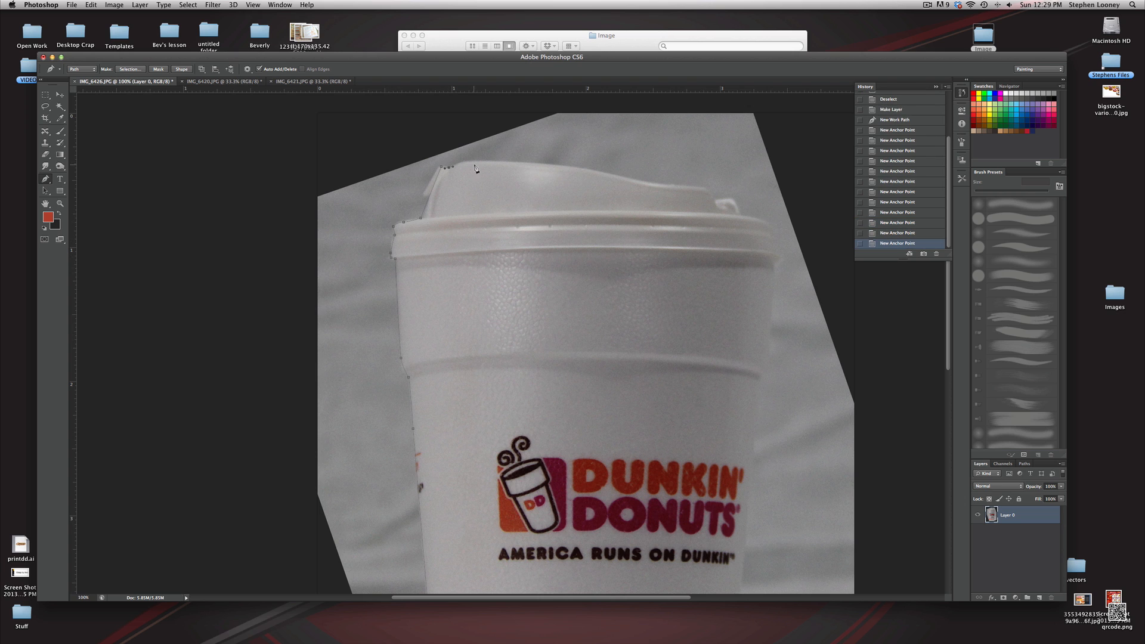
left_click(519, 162)
left_click(584, 171)
left_click(624, 178)
left_click(665, 186)
left_click(775, 269)
scroll(762, 318, "down", 3)
left_click_drag(738, 497, 747, 163)
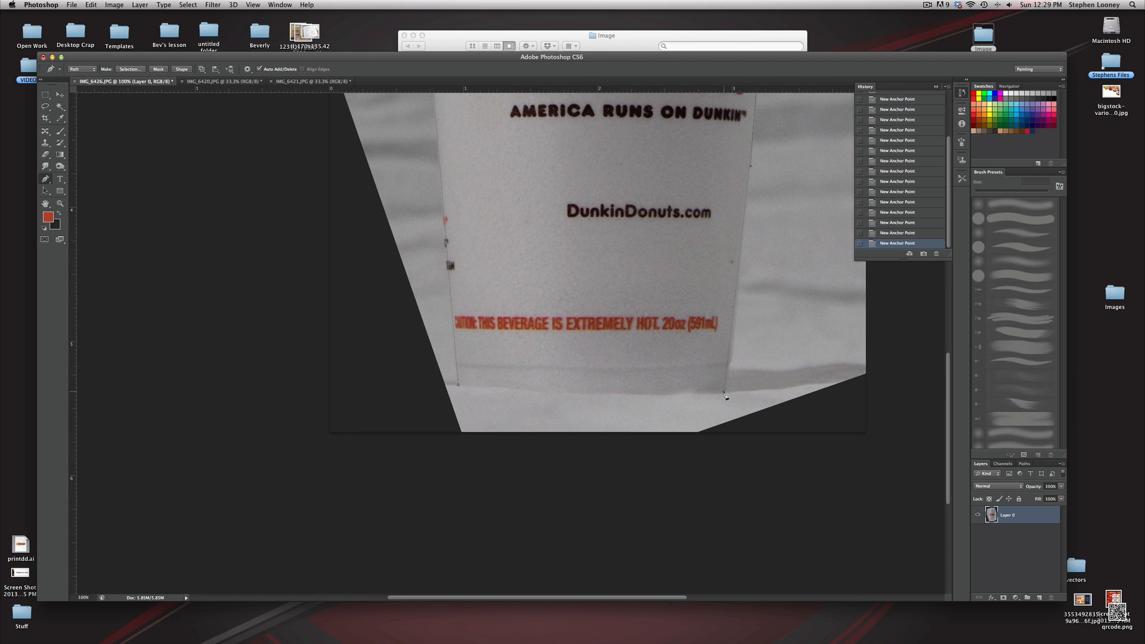
left_click_drag(412, 366, 375, 375)
left_click_drag(504, 206, 461, 360)
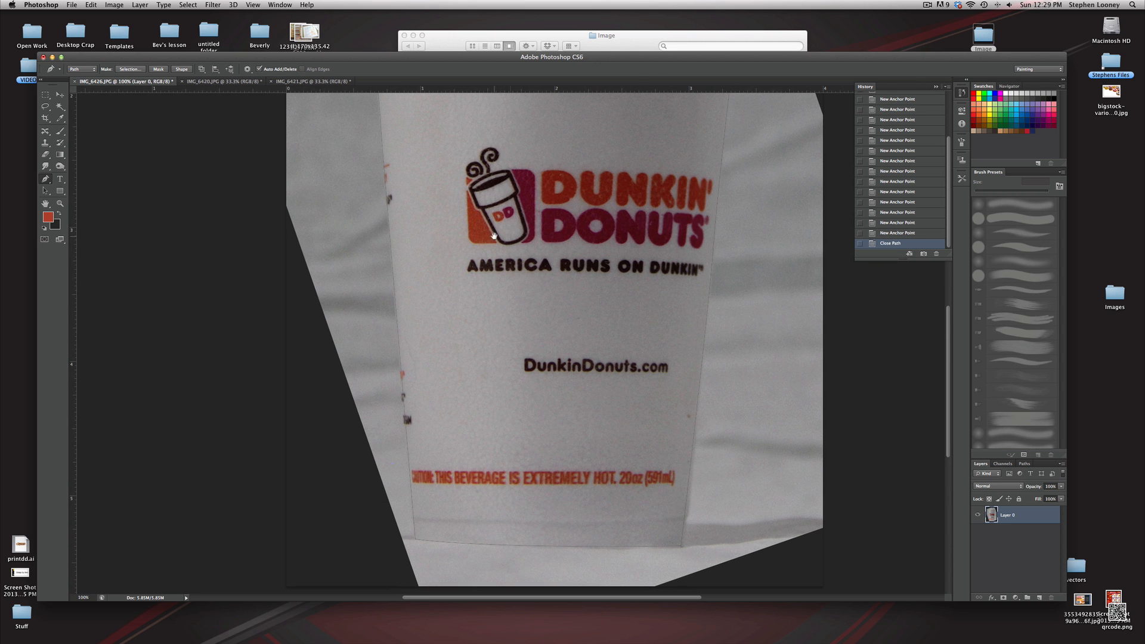
Turn the closed cup path into a selection
left_click(127, 70)
left_click(626, 267)
key("i")
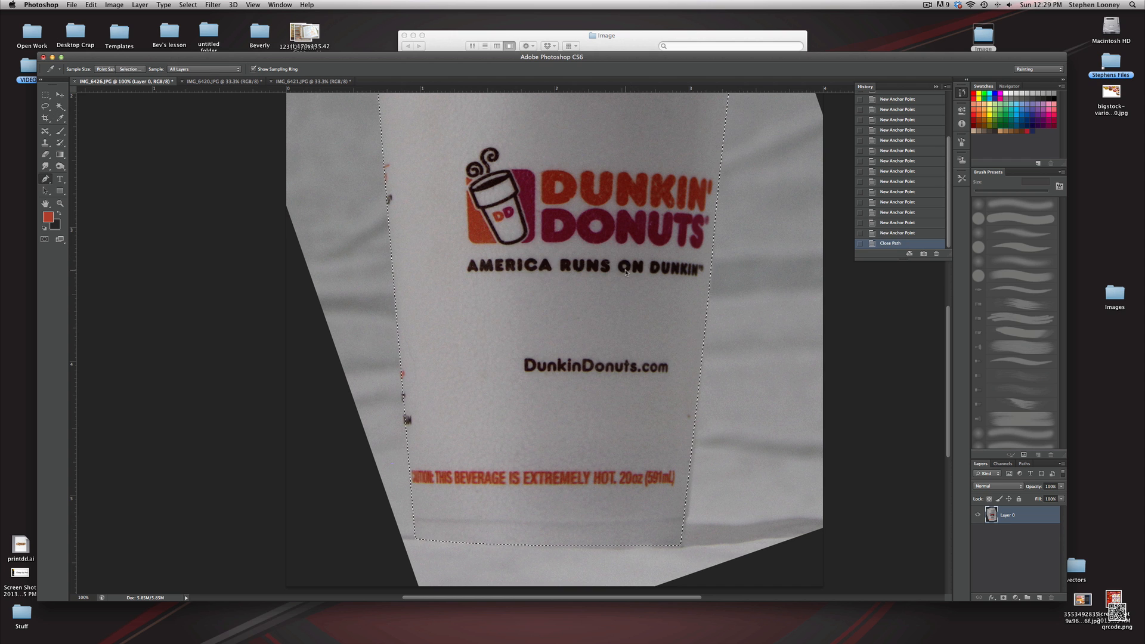
key("p")
Invert the selection and delete the background around the cup, then deselect
left_click(187, 5)
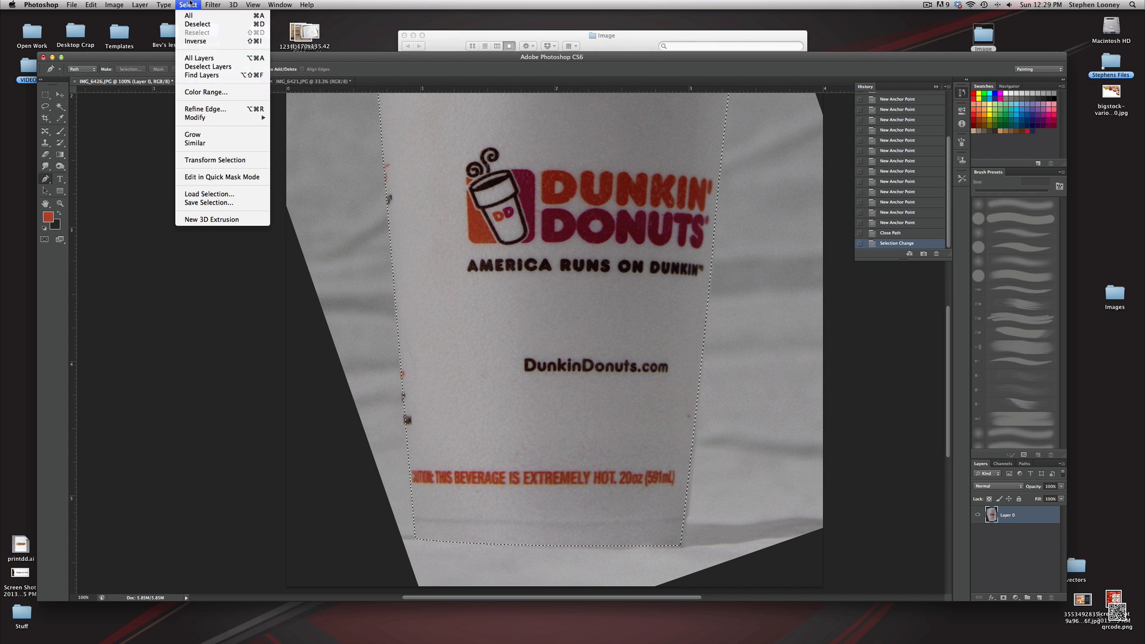
left_click(194, 41)
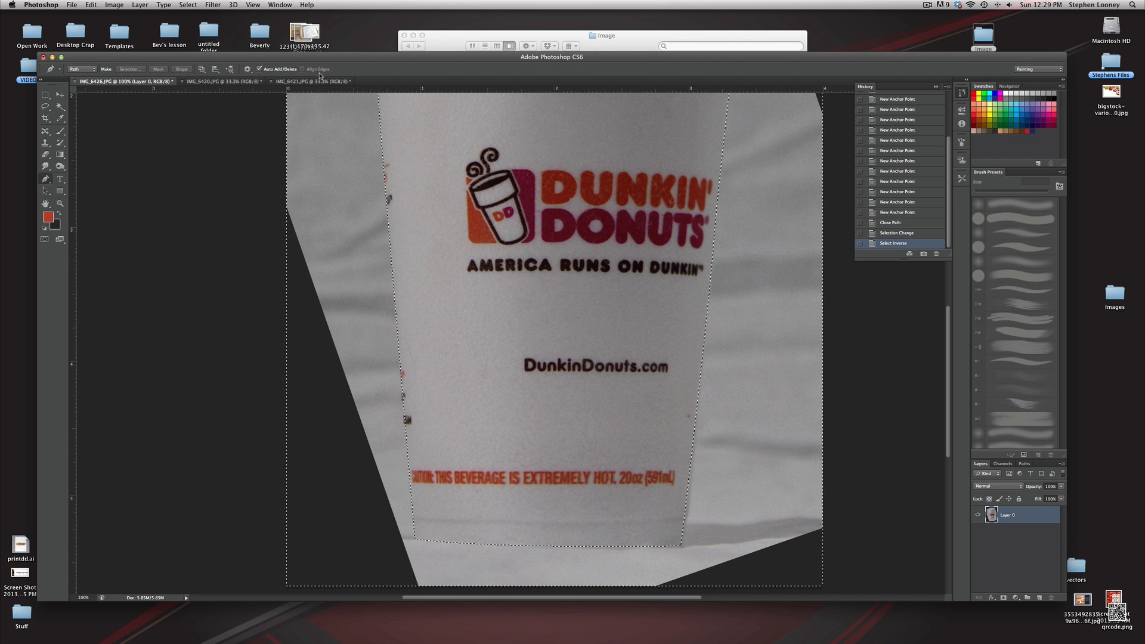
key("Delete")
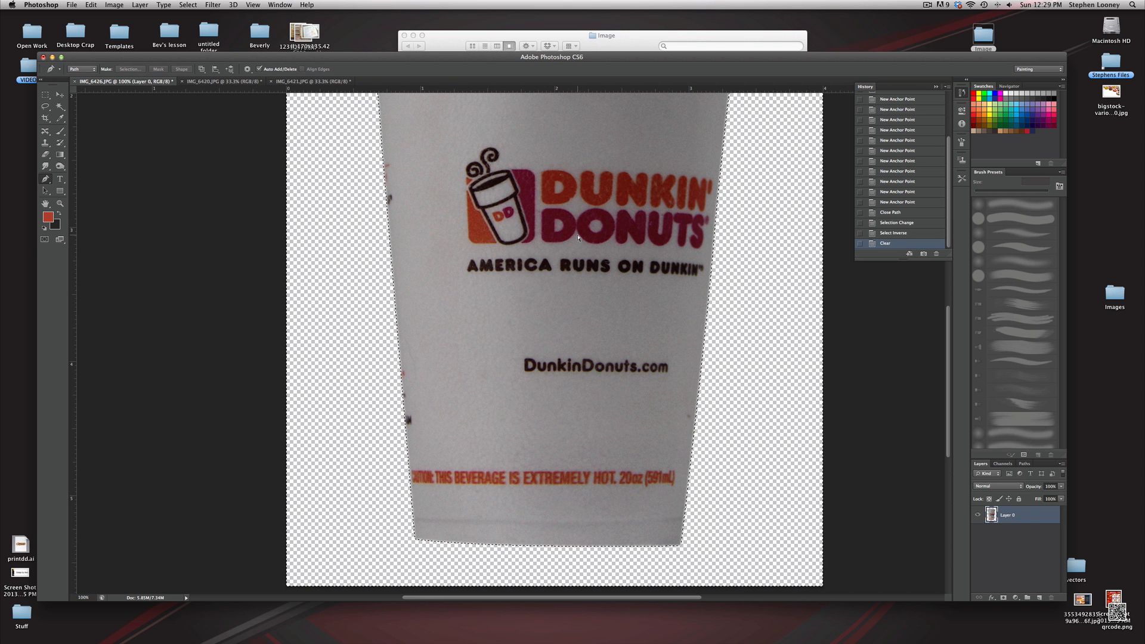
key("super+d")
Brighten the cup with Levels by moving the white input slider toward the histogram peaks
key("super+minus")
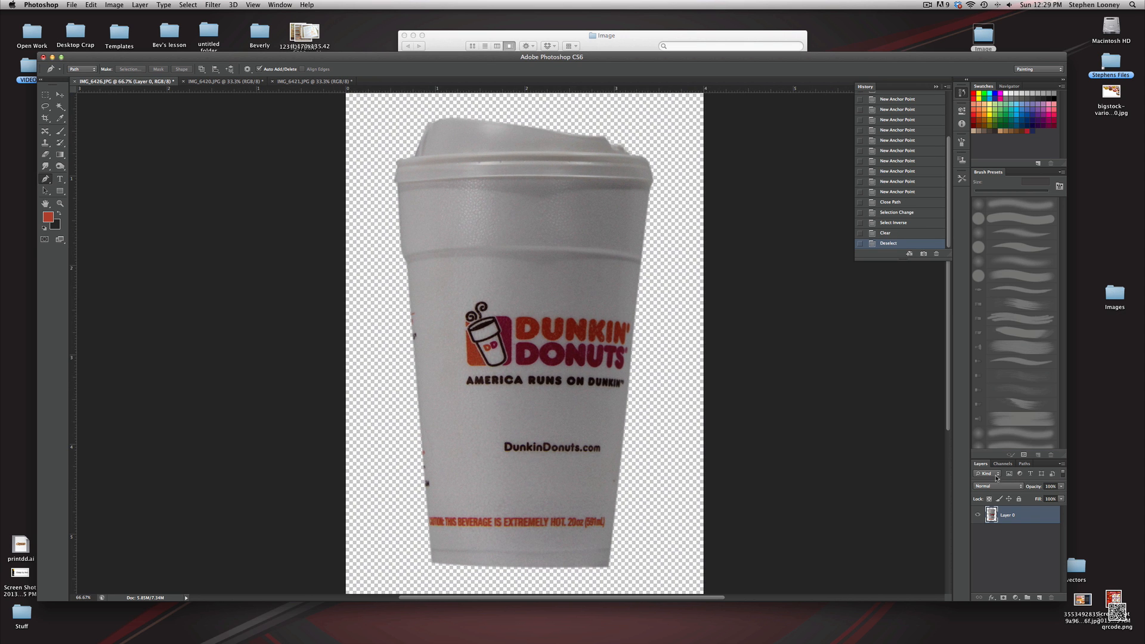
left_click(116, 5)
mouse_move(126, 34)
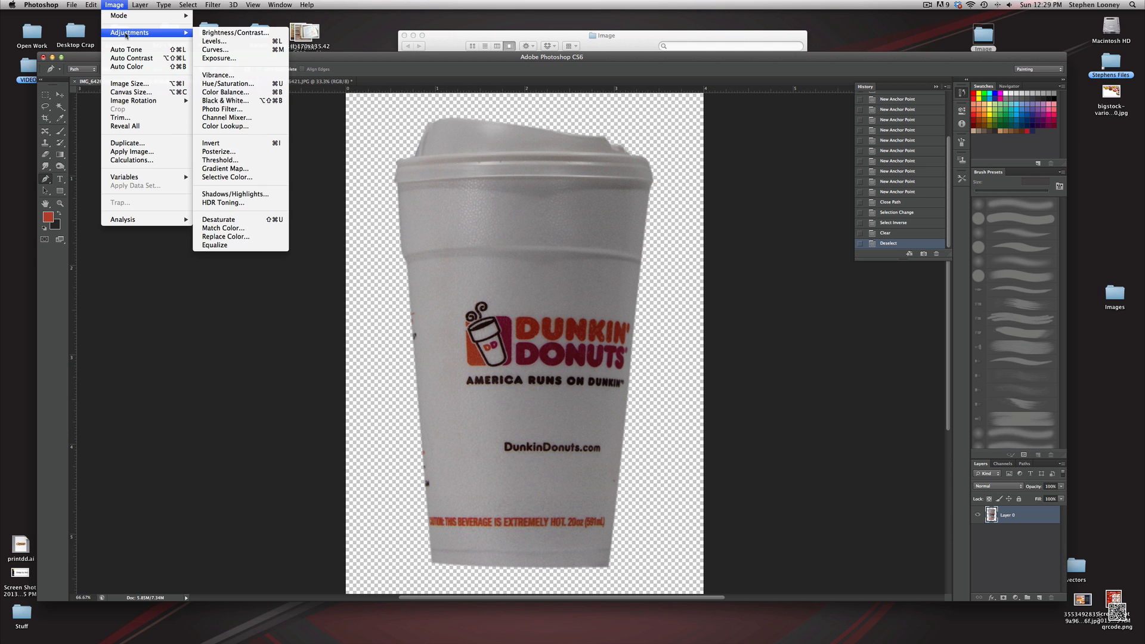
left_click(229, 41)
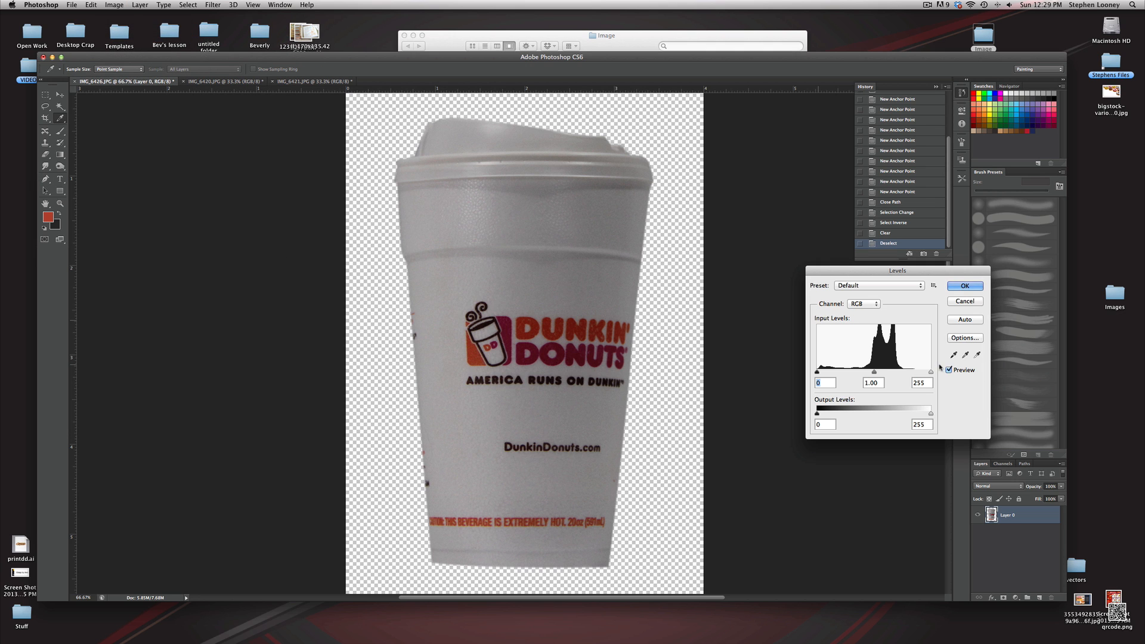
left_click_drag(930, 374, 854, 373)
left_click(966, 286)
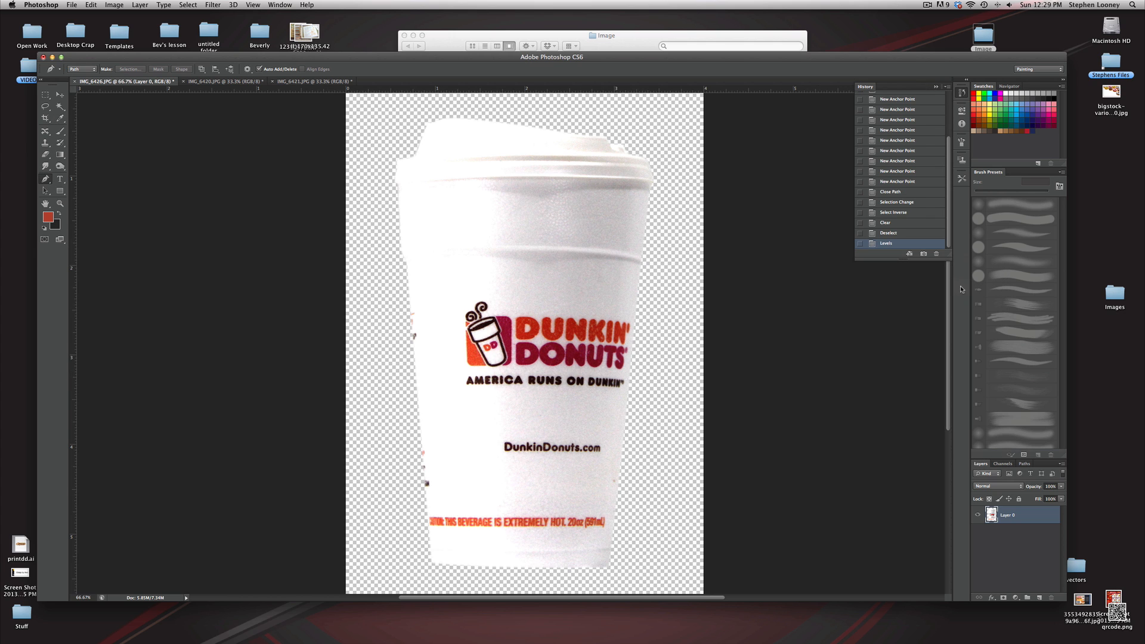
Increase the cup's brightness slightly with Brightness/Contrast
left_click(113, 5)
mouse_move(137, 32)
left_click(227, 34)
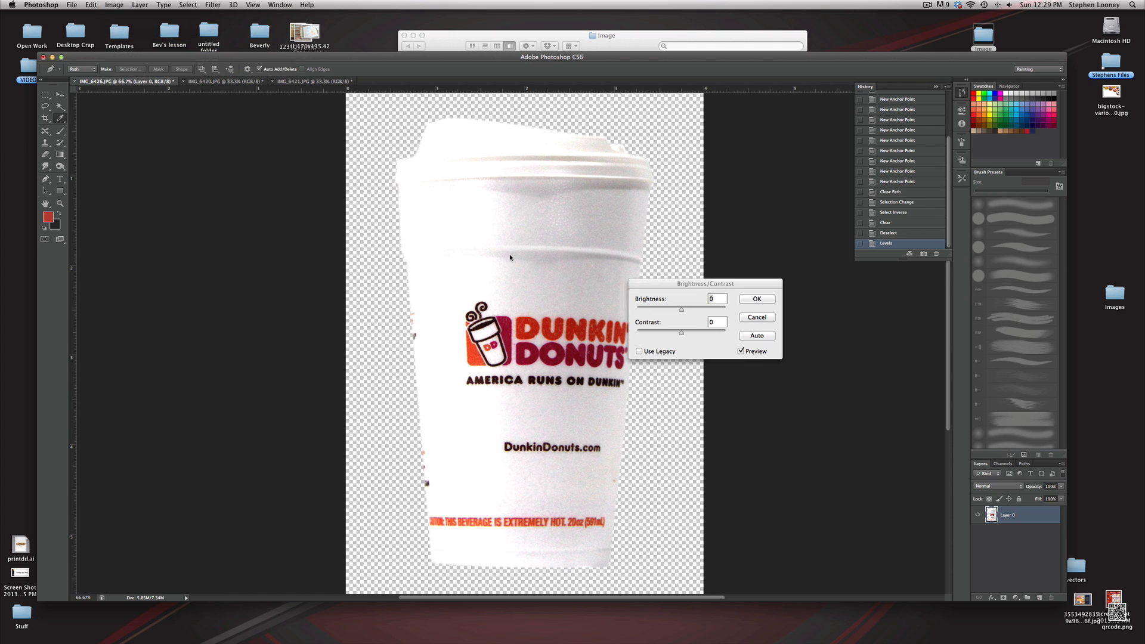
left_click_drag(682, 310, 685, 312)
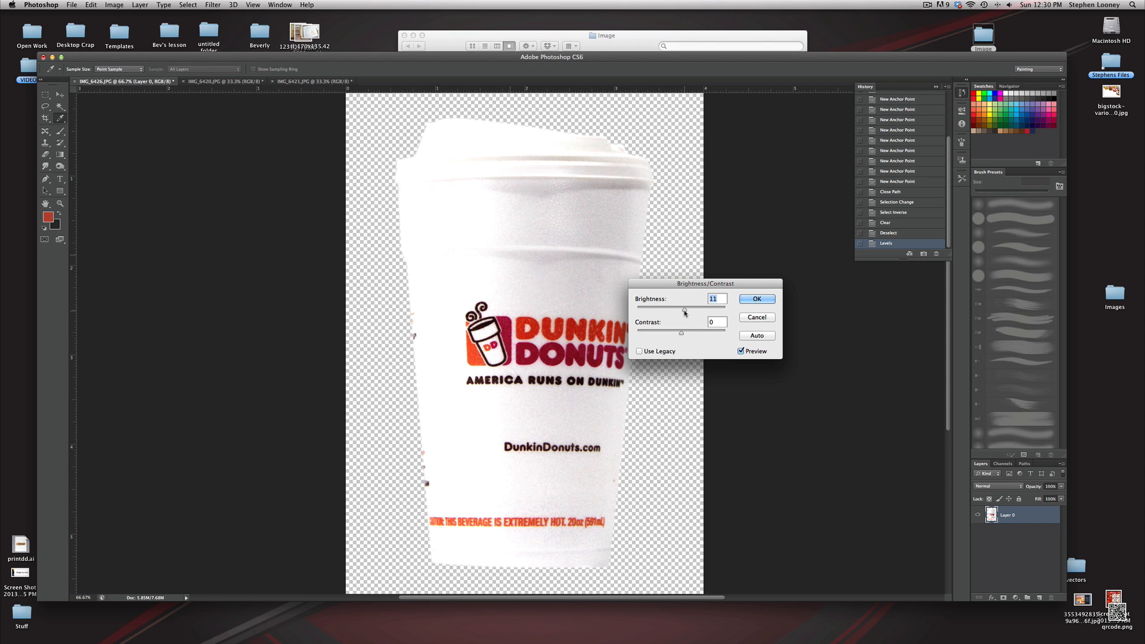
left_click(766, 300)
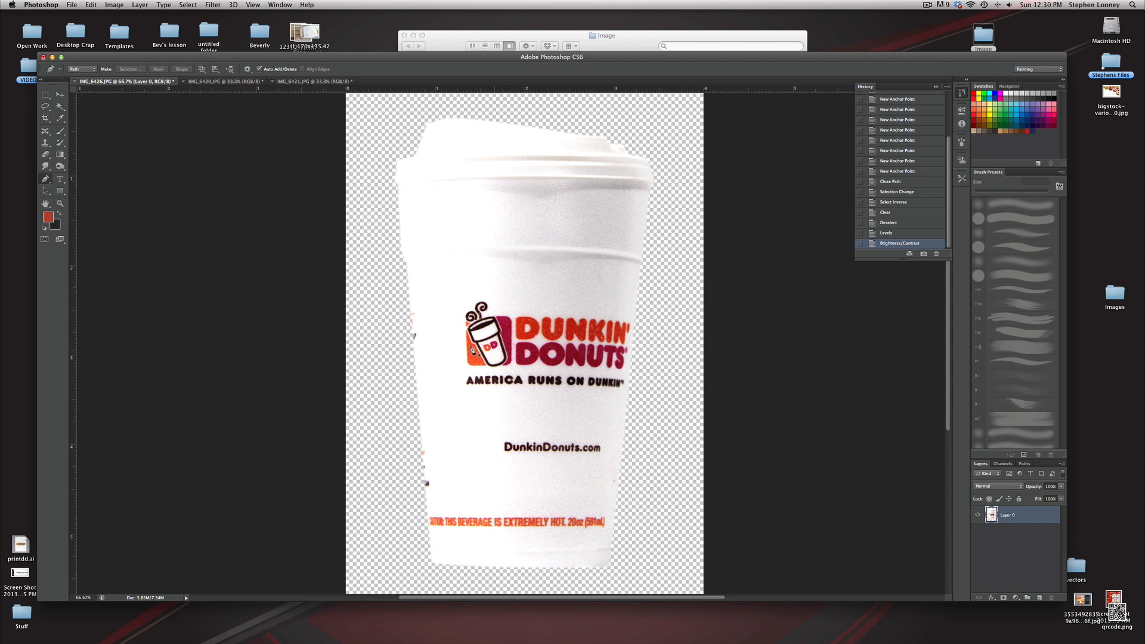
Crop the coffee cup image to a rectangle drawn closely around the cup
left_click(50, 93)
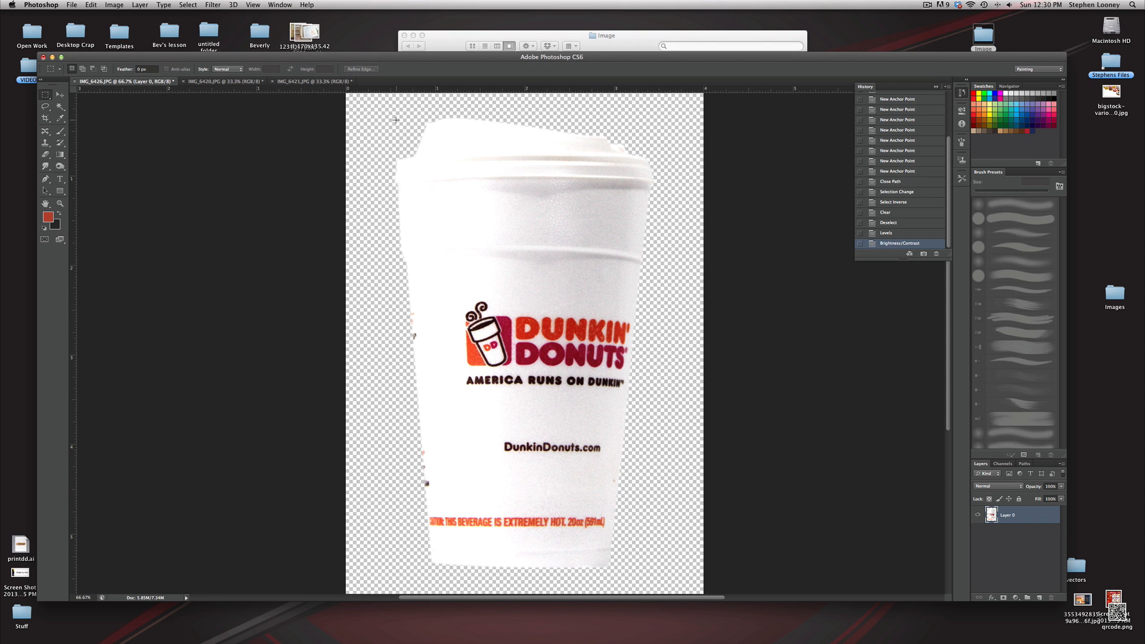
left_click_drag(391, 115, 655, 573)
left_click(114, 5)
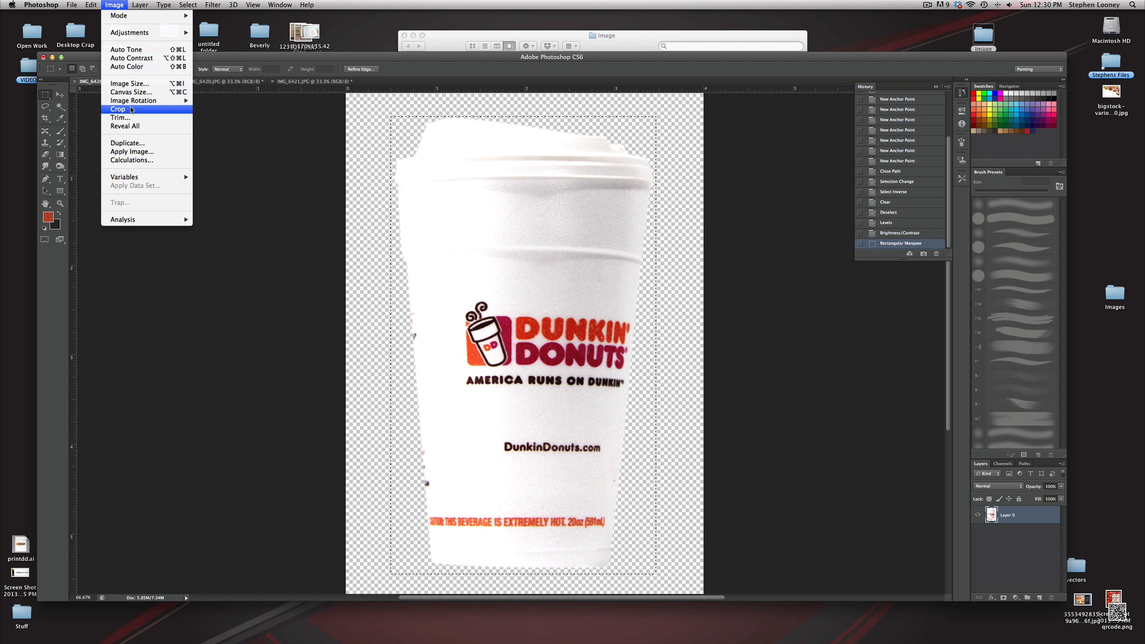
left_click(131, 110)
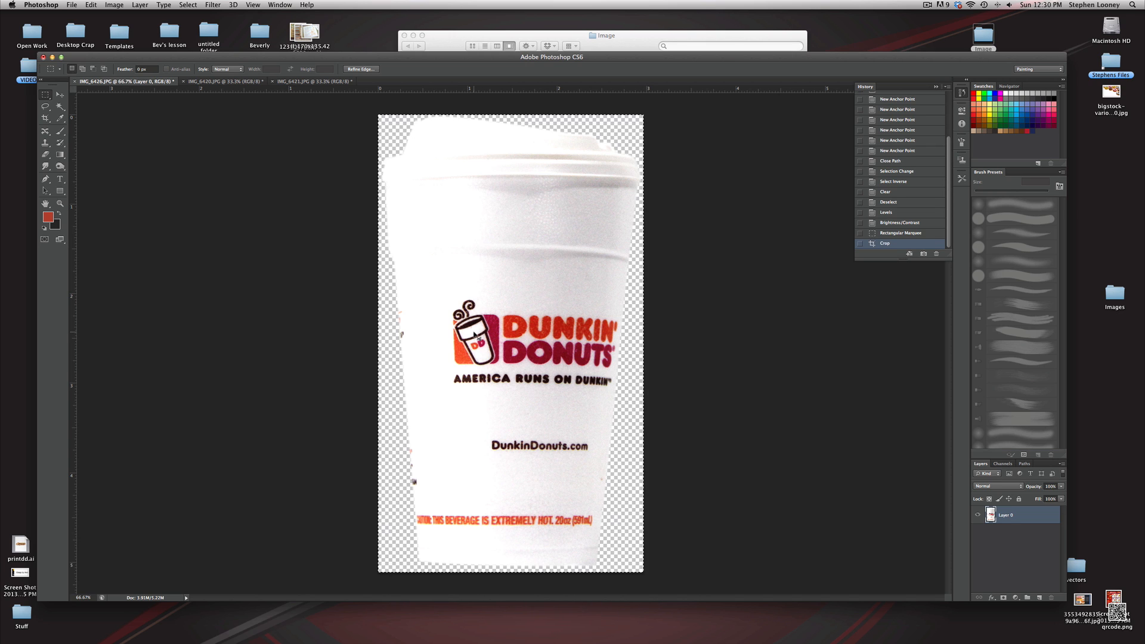
key("super+d")
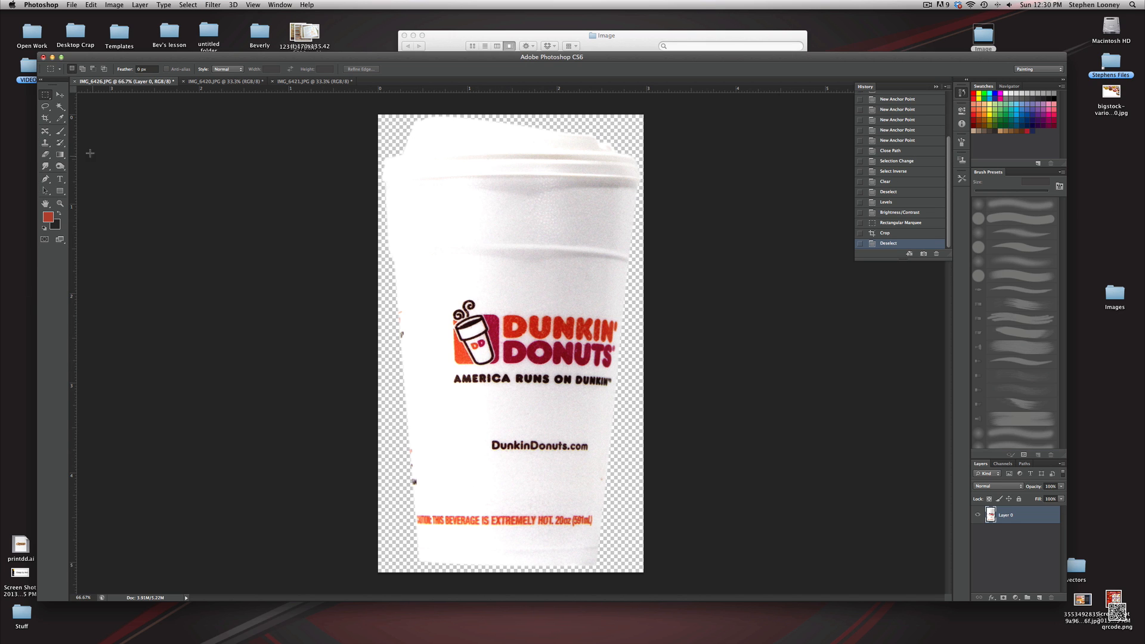
Draw a freehand Lasso selection around the Dunkin' Donuts logo on the cup
left_click(46, 108)
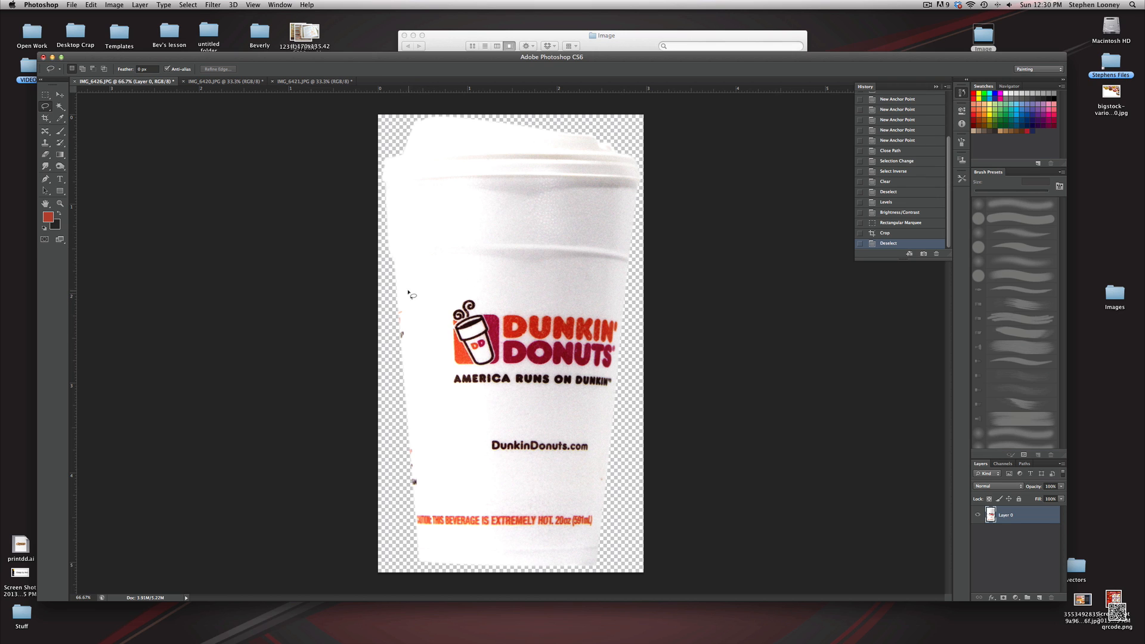
mouse_move(404, 275)
left_mouse_down()
mouse_move(427, 413)
mouse_move(557, 424)
mouse_move(615, 410)
left_mouse_up()
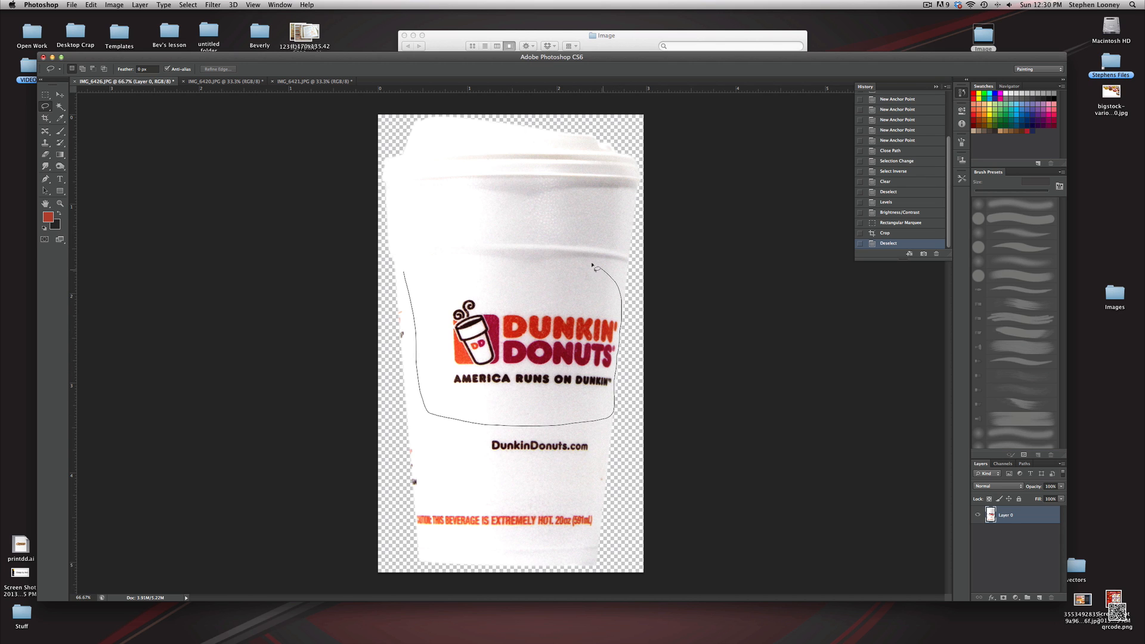
mouse_move(593, 266)
left_mouse_down()
mouse_move(459, 258)
mouse_move(407, 276)
left_mouse_up()
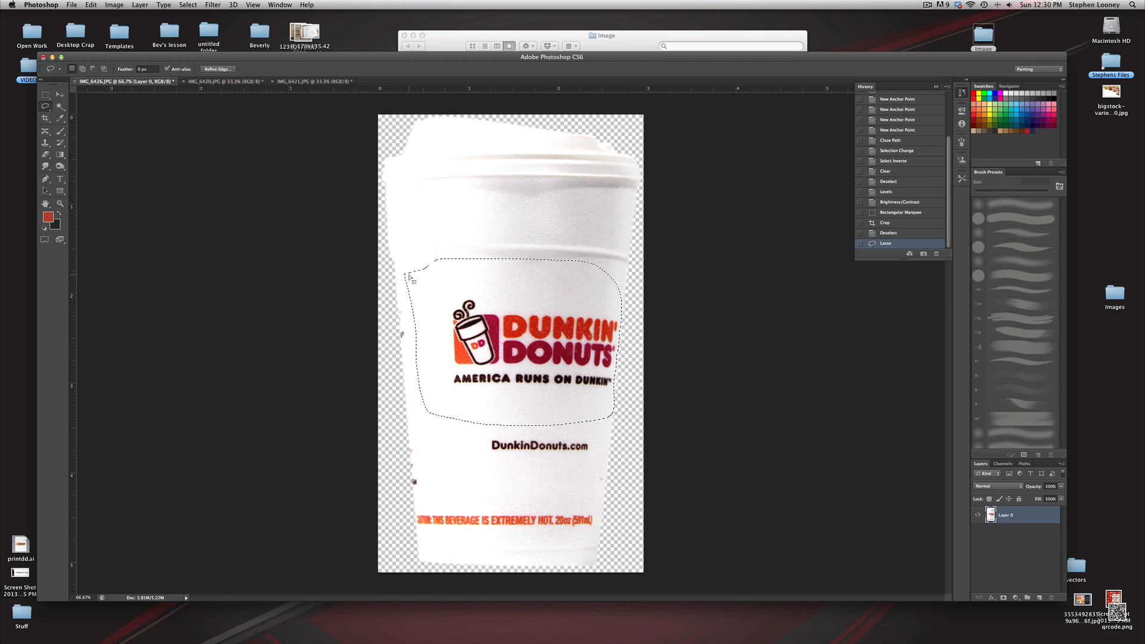
Fill the logo selection with Content-Aware and undo the fill
key("shift")
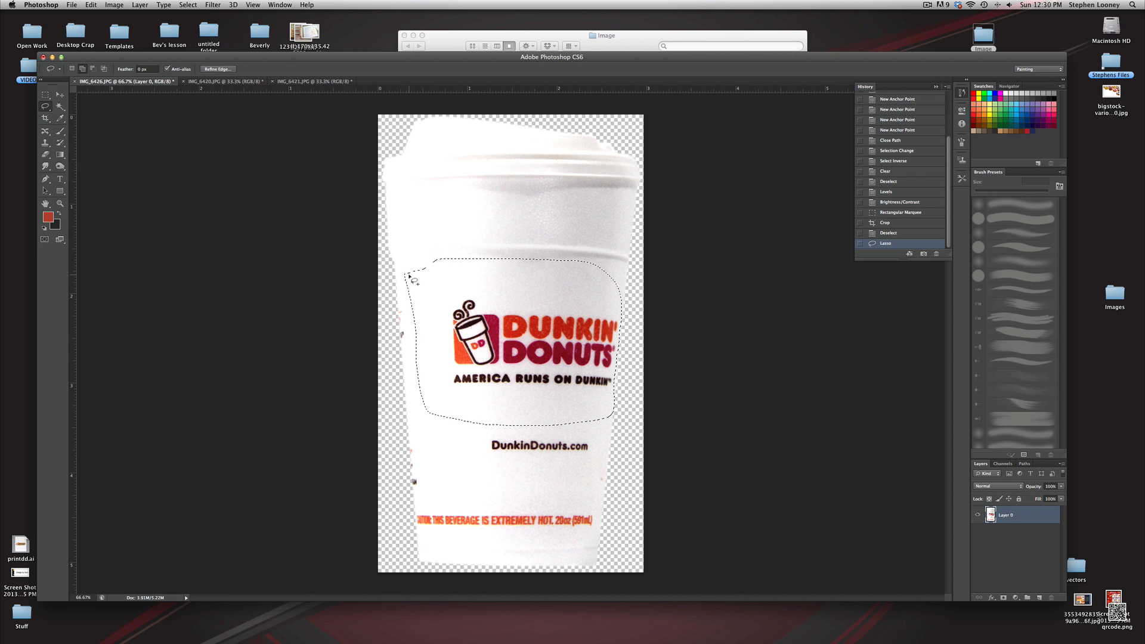
key("shift+BackSpace")
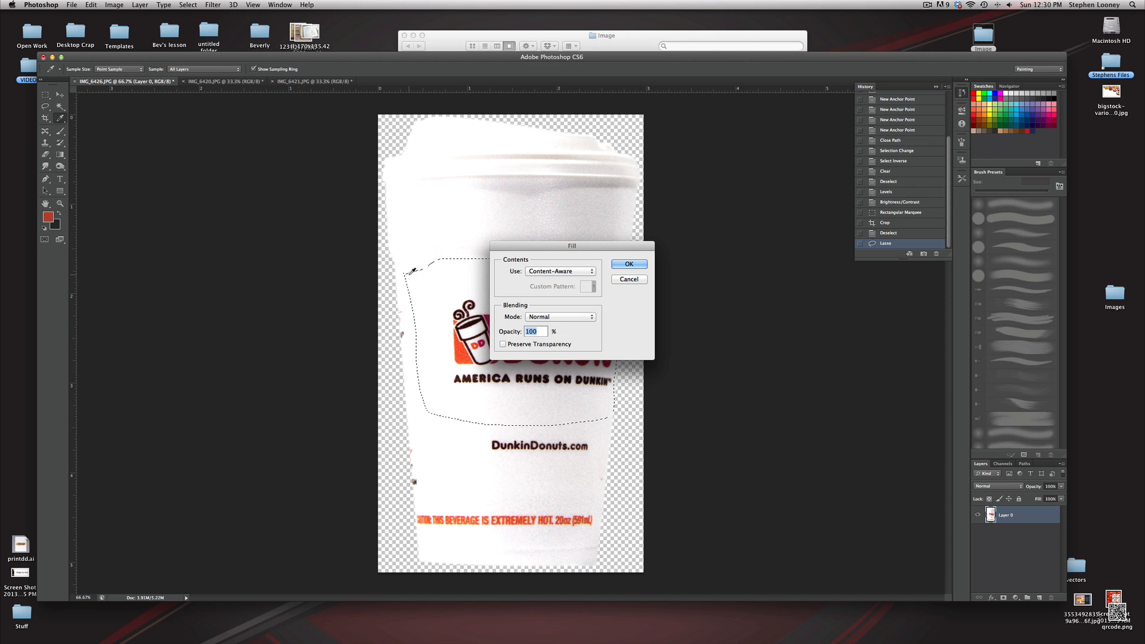
left_click(638, 266)
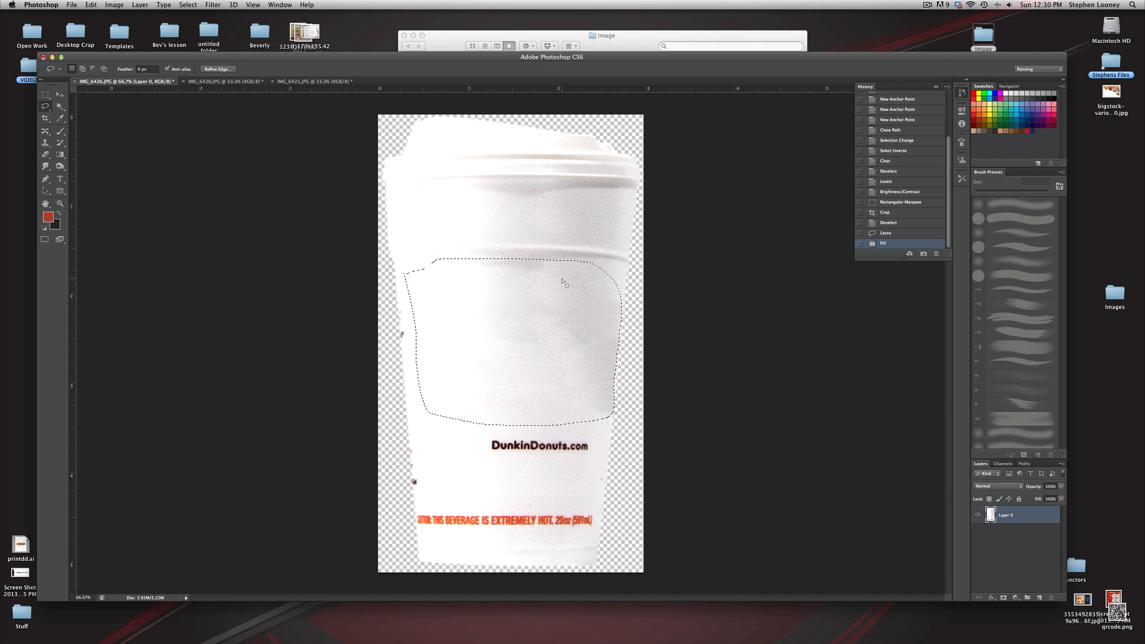
key("super+z")
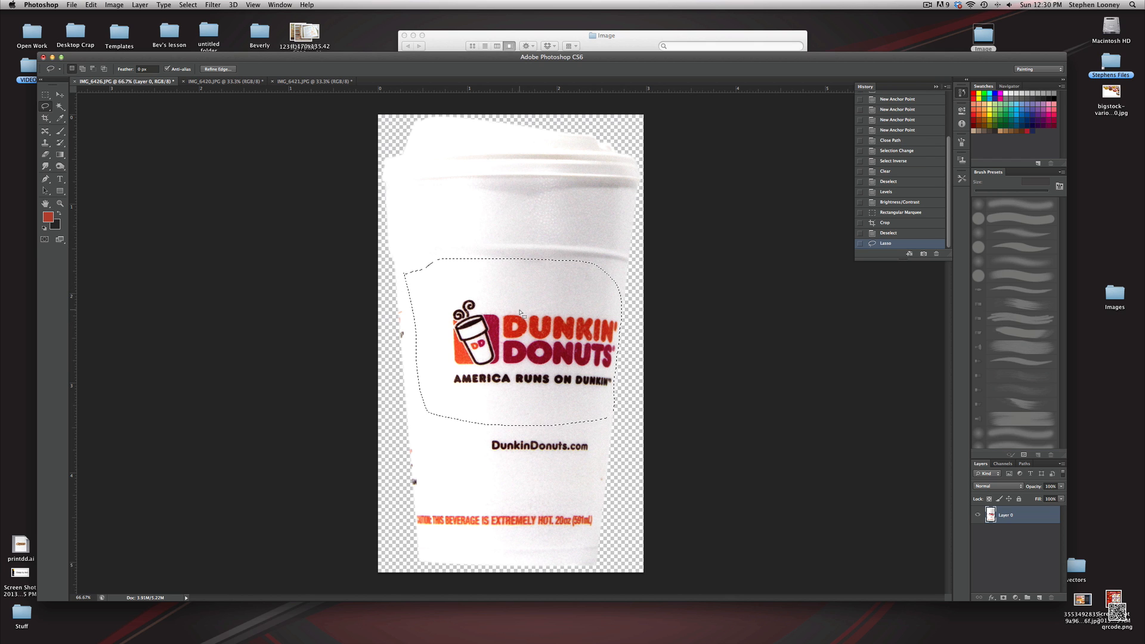
Fill the logo selection again using Content-Aware, then deselect
left_click(89, 5)
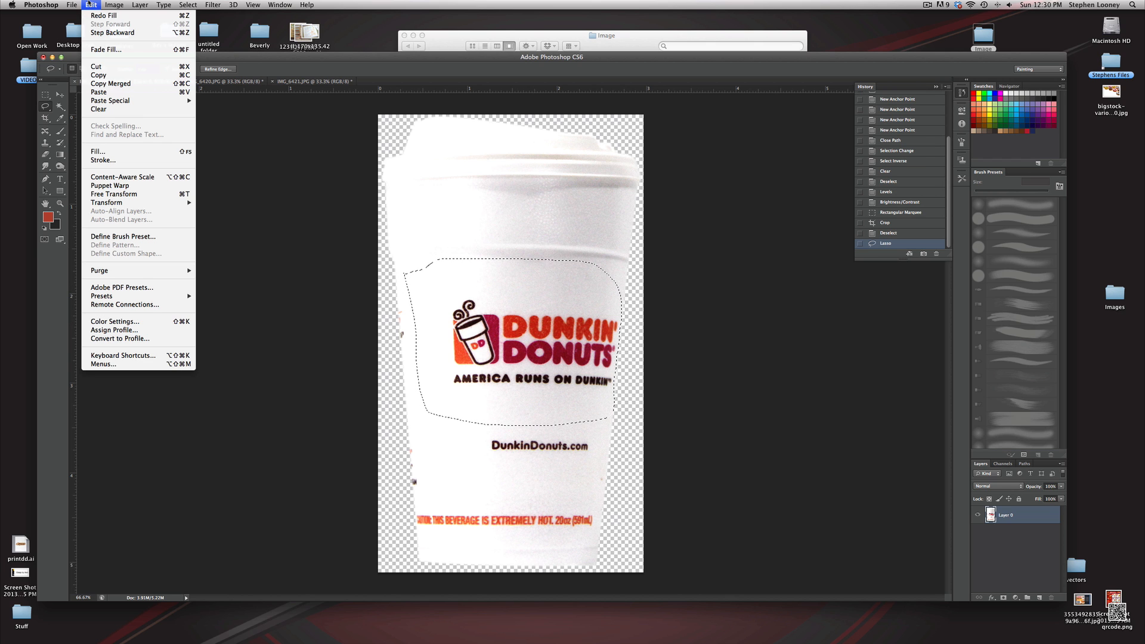
left_click(99, 152)
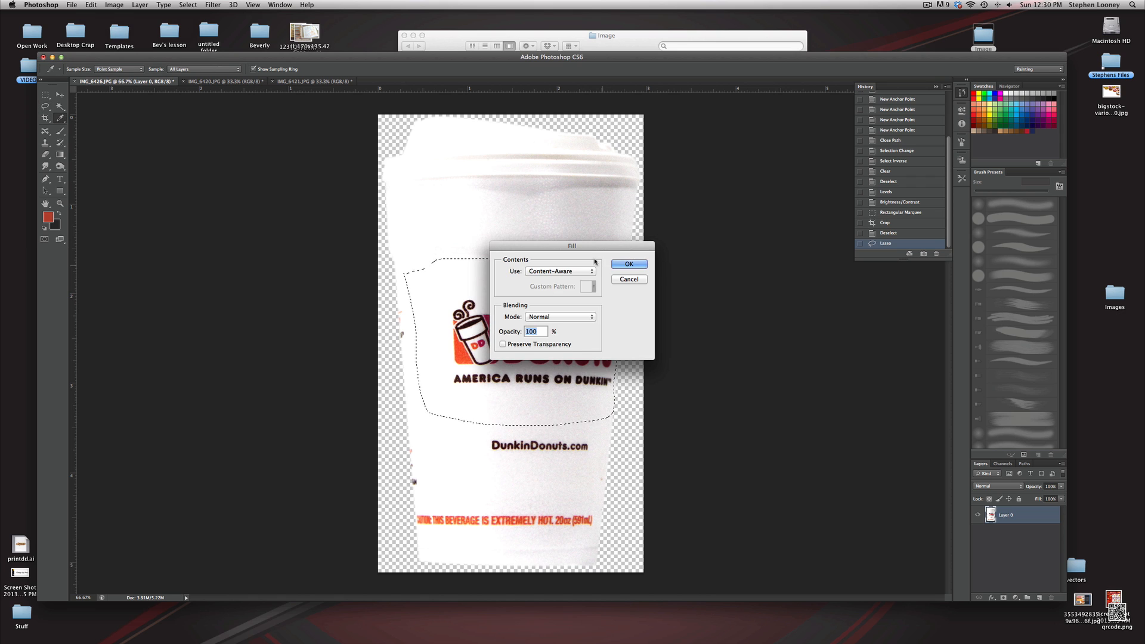
left_click(568, 271)
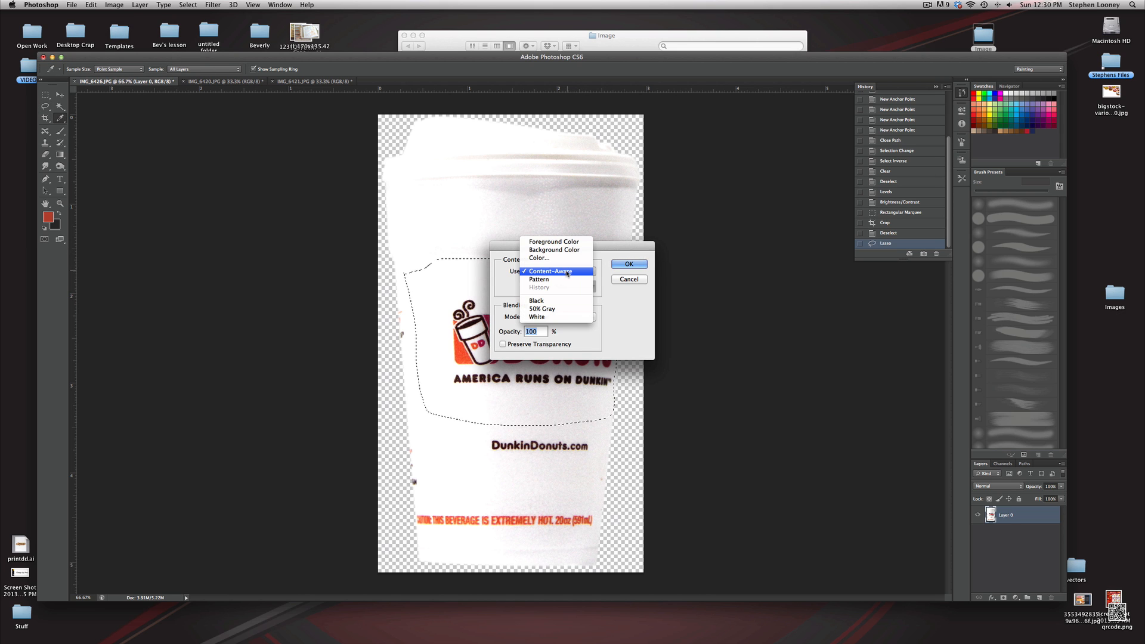
left_click(568, 271)
left_click(628, 263)
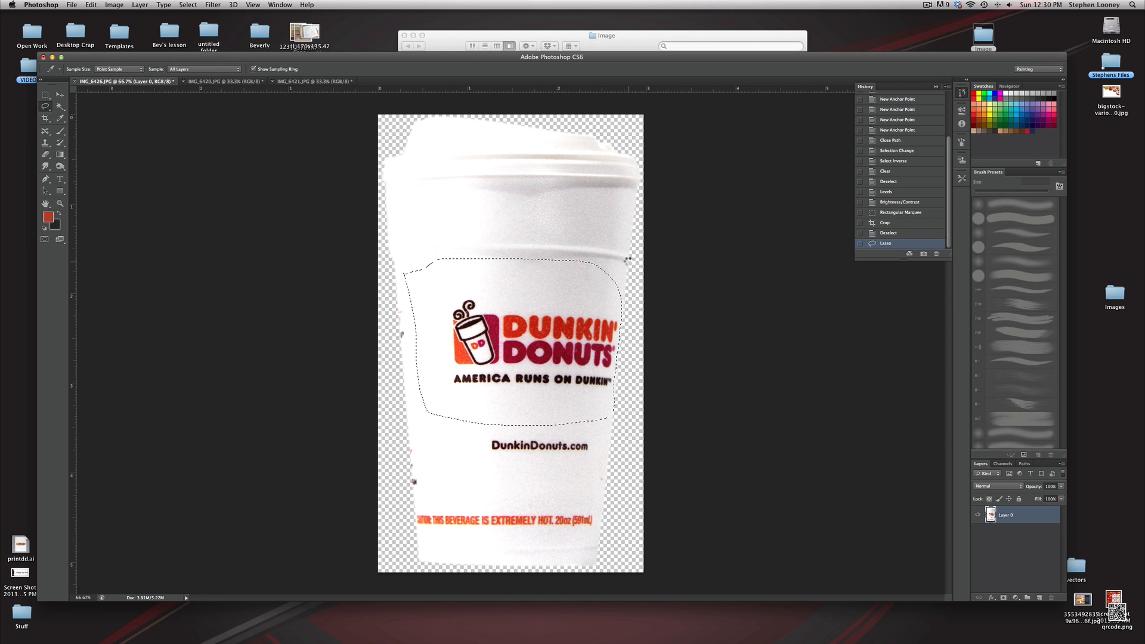
key("super+d")
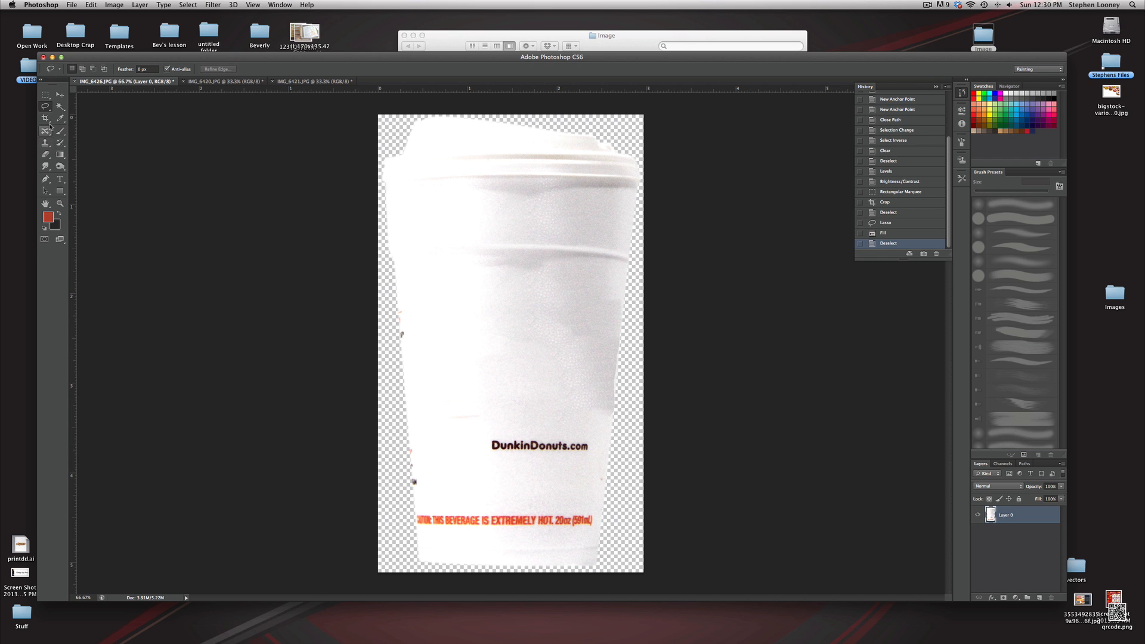
Lasso the DunkinDonuts.com text on the cup and fill it with Content-Aware
mouse_move(441, 411)
left_mouse_down()
mouse_move(487, 474)
mouse_move(563, 473)
mouse_move(605, 454)
mouse_move(585, 417)
mouse_move(458, 406)
left_mouse_up()
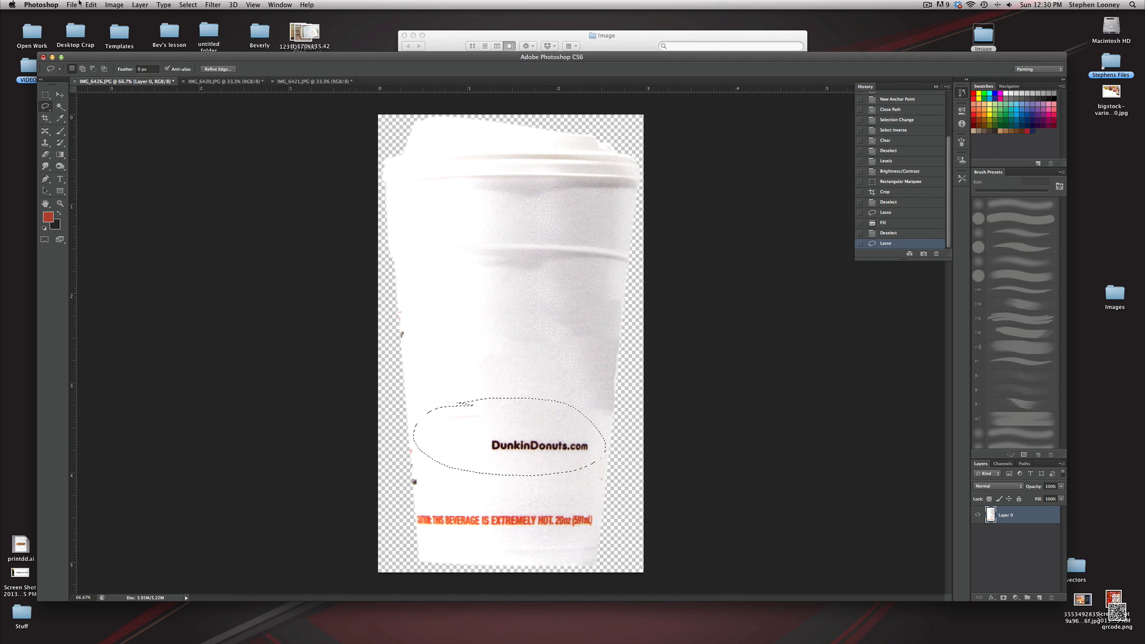
key("shift+BackSpace")
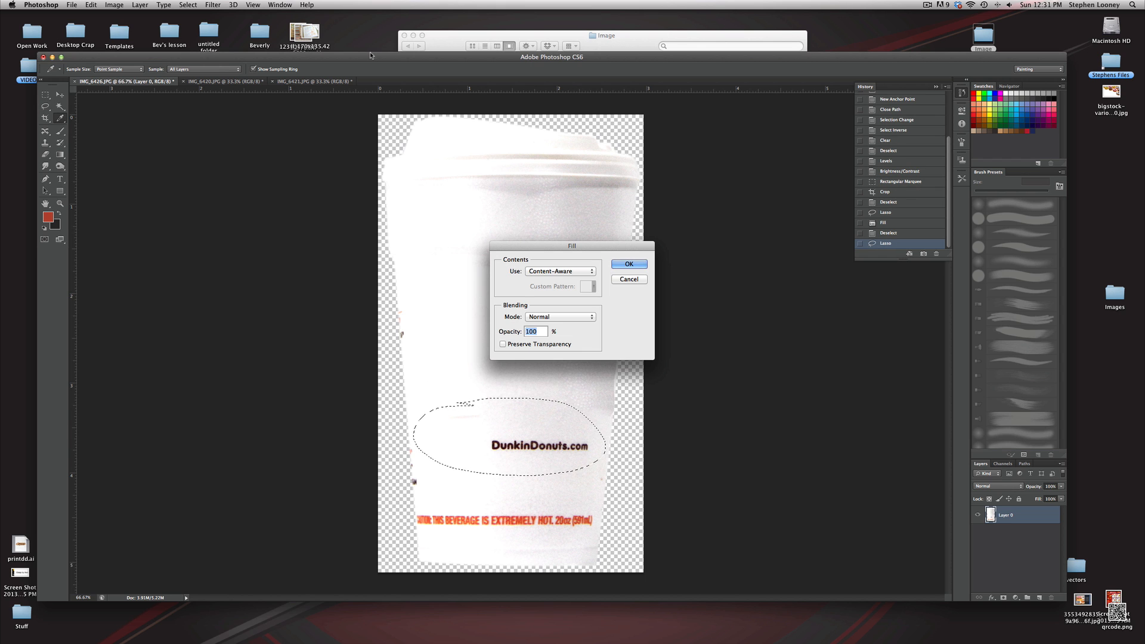
left_click(628, 264)
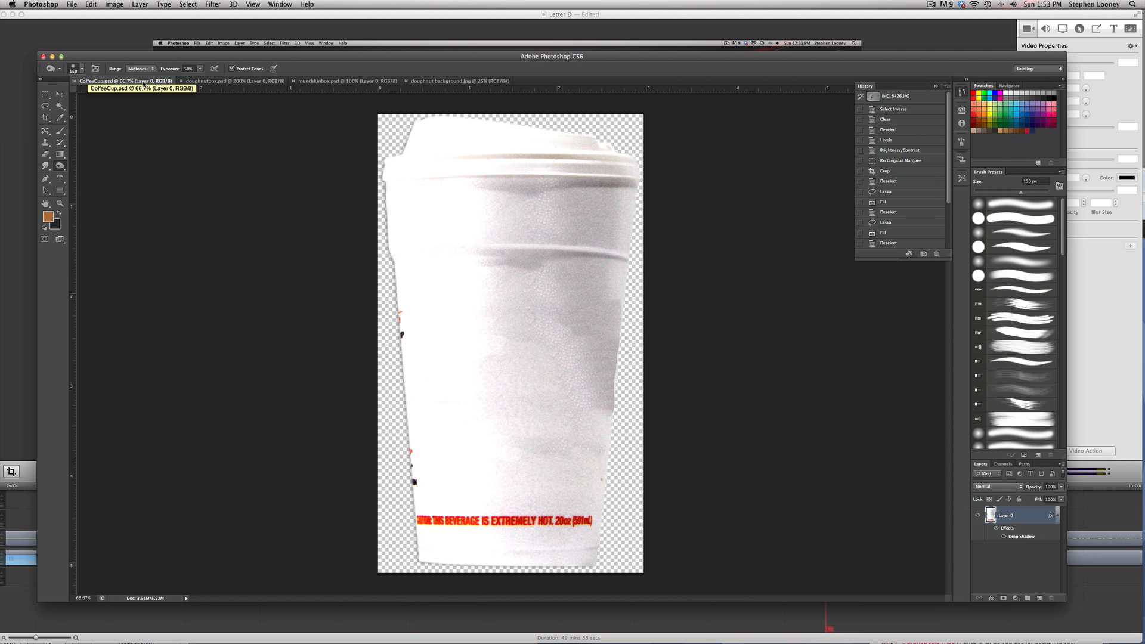
Convert the cup image's color mode to CMYK Color
left_click(113, 4)
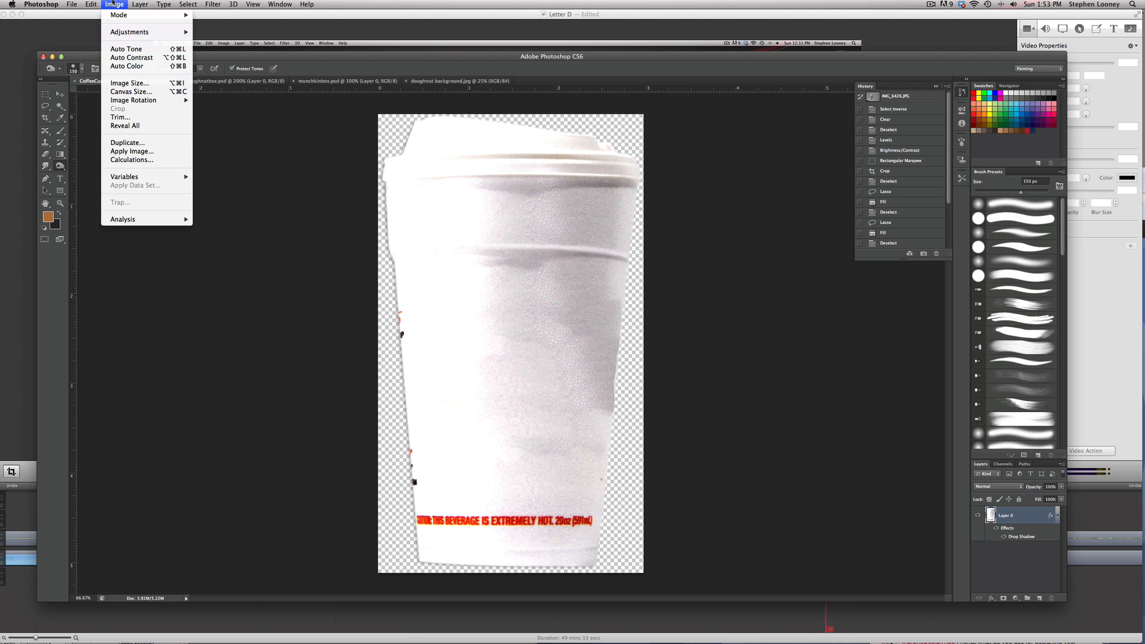
mouse_move(114, 15)
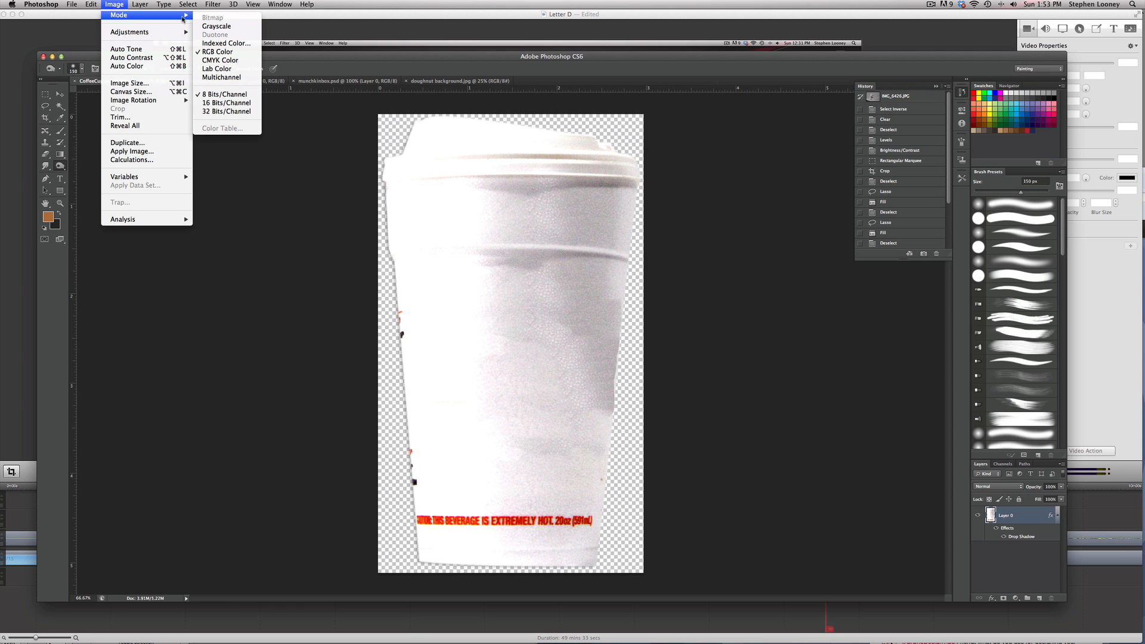
left_click(219, 60)
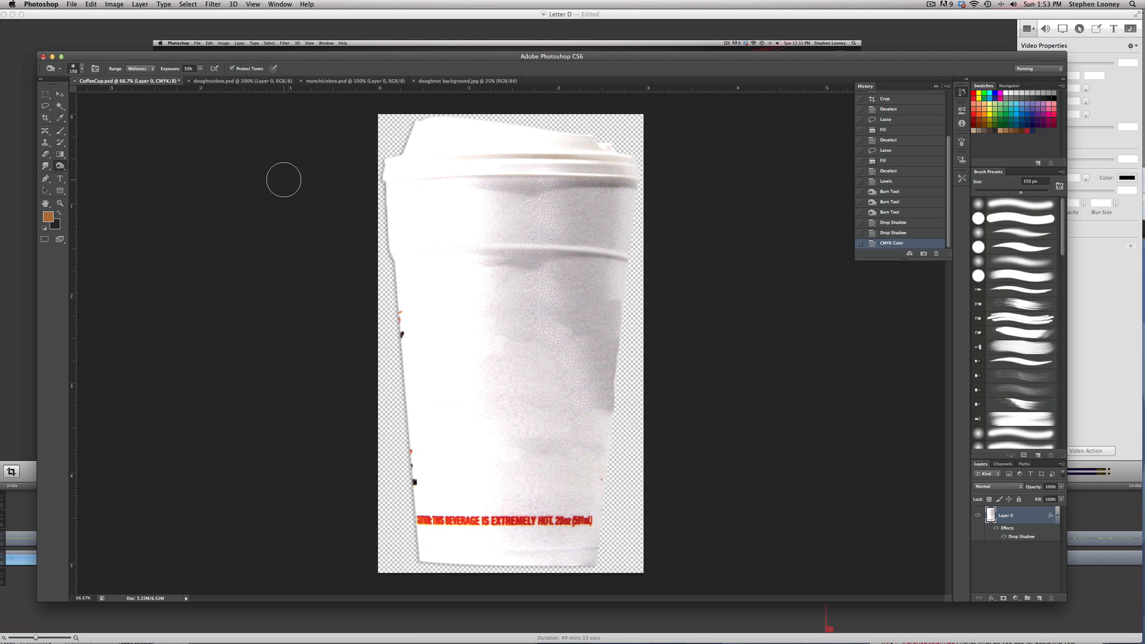
Save the cup image as a Photoshop file named CoffeeCup
left_click_drag(274, 56, 272, 44)
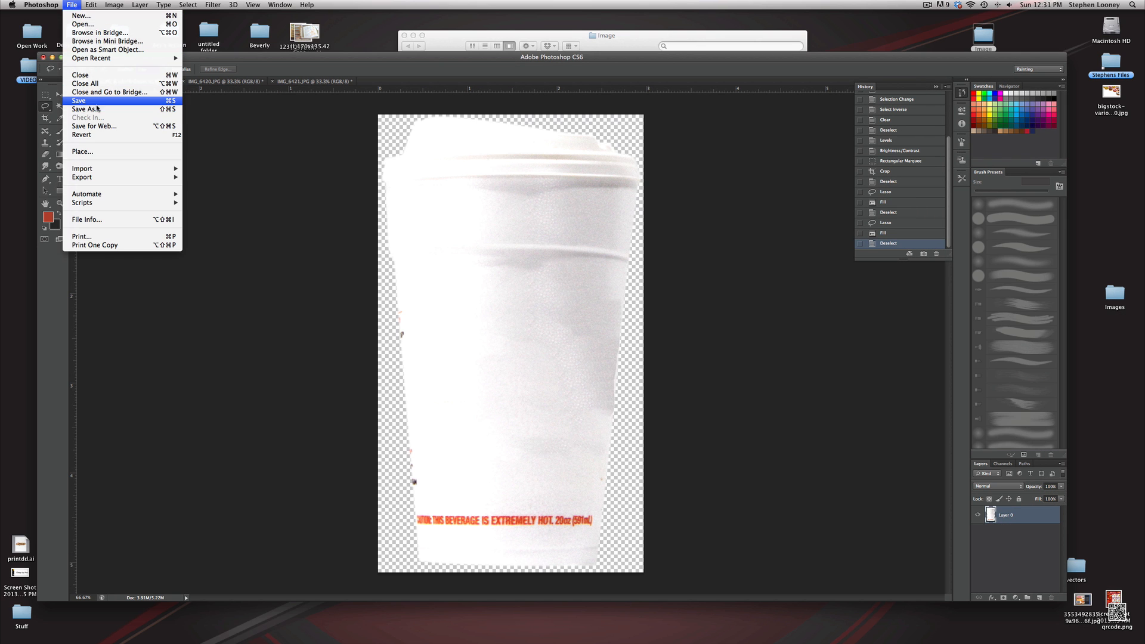
left_click(237, 137)
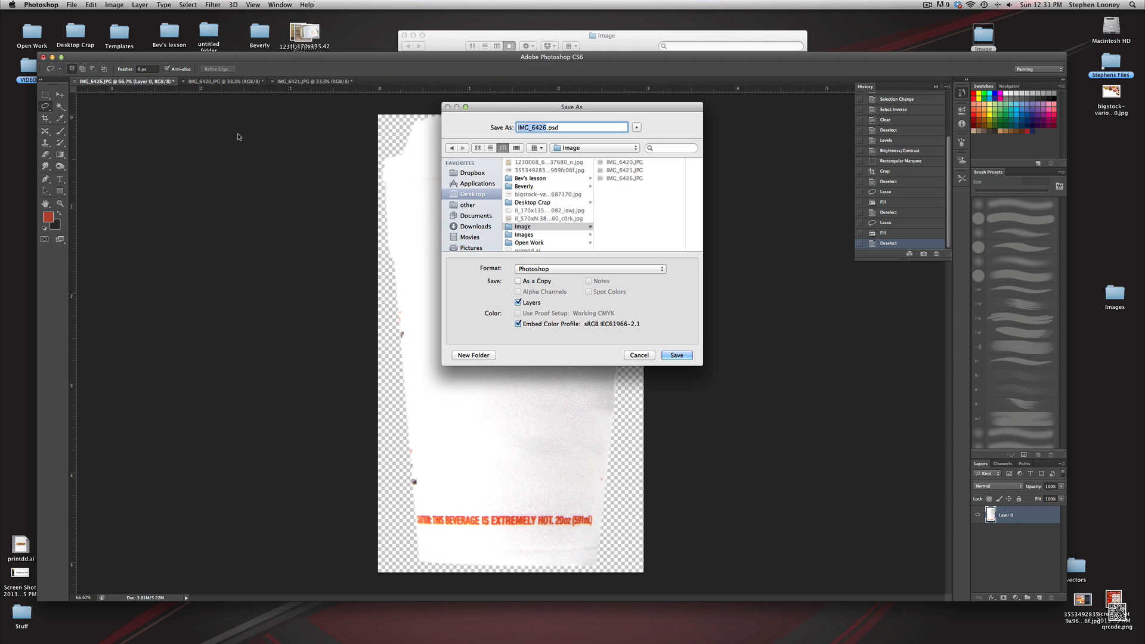
type("CoffeeCup")
left_click(677, 355)
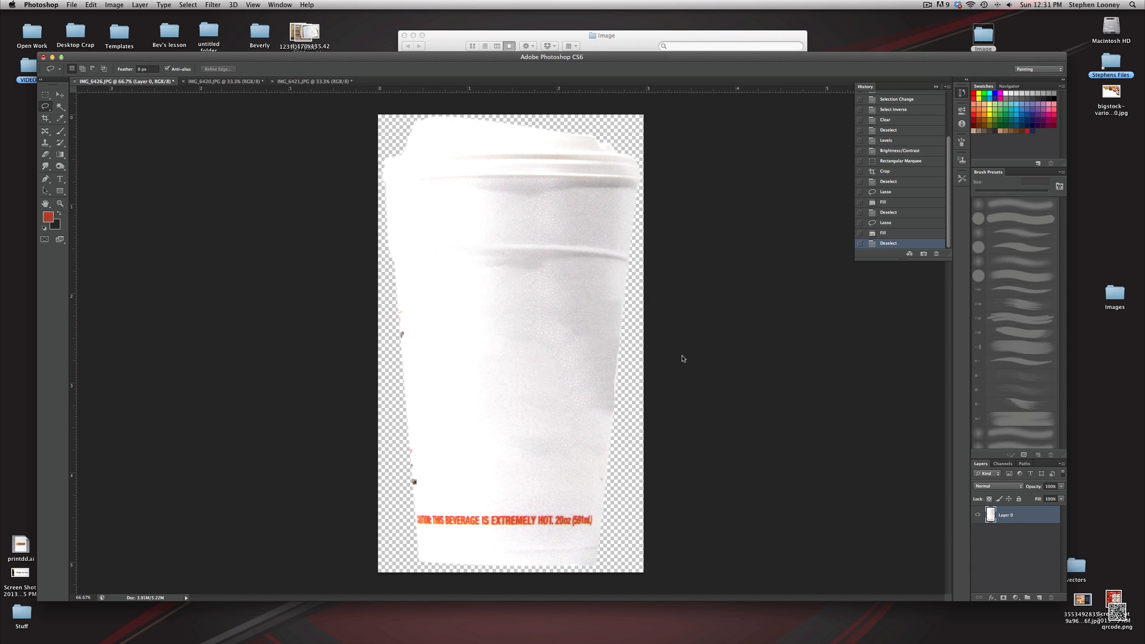
left_click(692, 285)
Switch to the donut box image and trace a closed Pen path around the box's outline
left_click(190, 81)
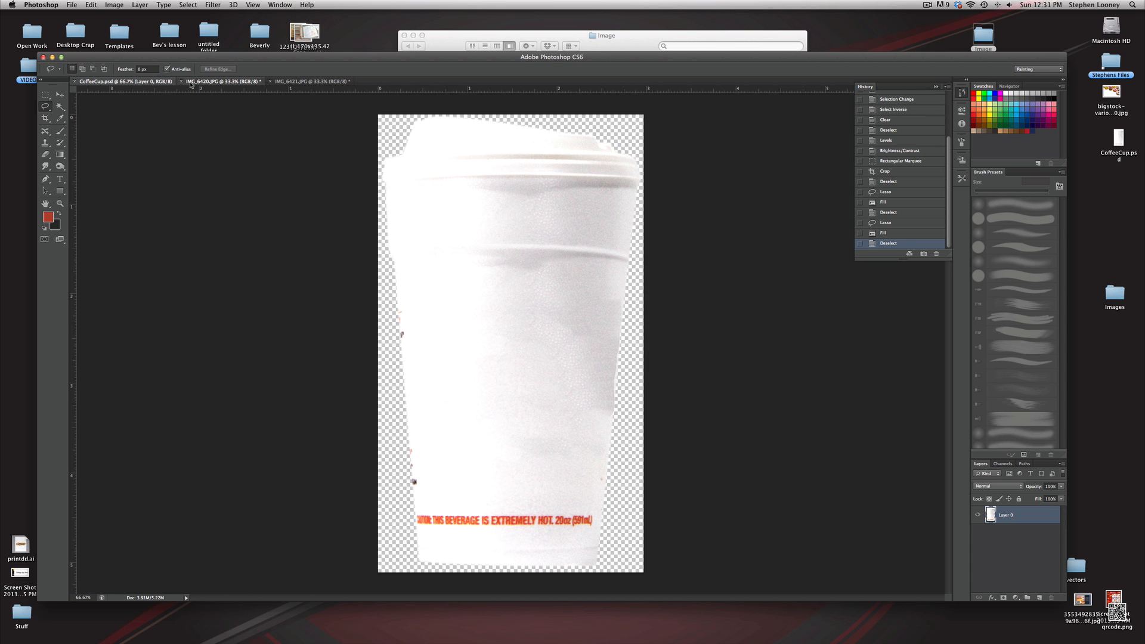
left_click(553, 323, "super")
left_click(545, 327, "super")
left_click(507, 345, "super")
left_click(493, 353, "super")
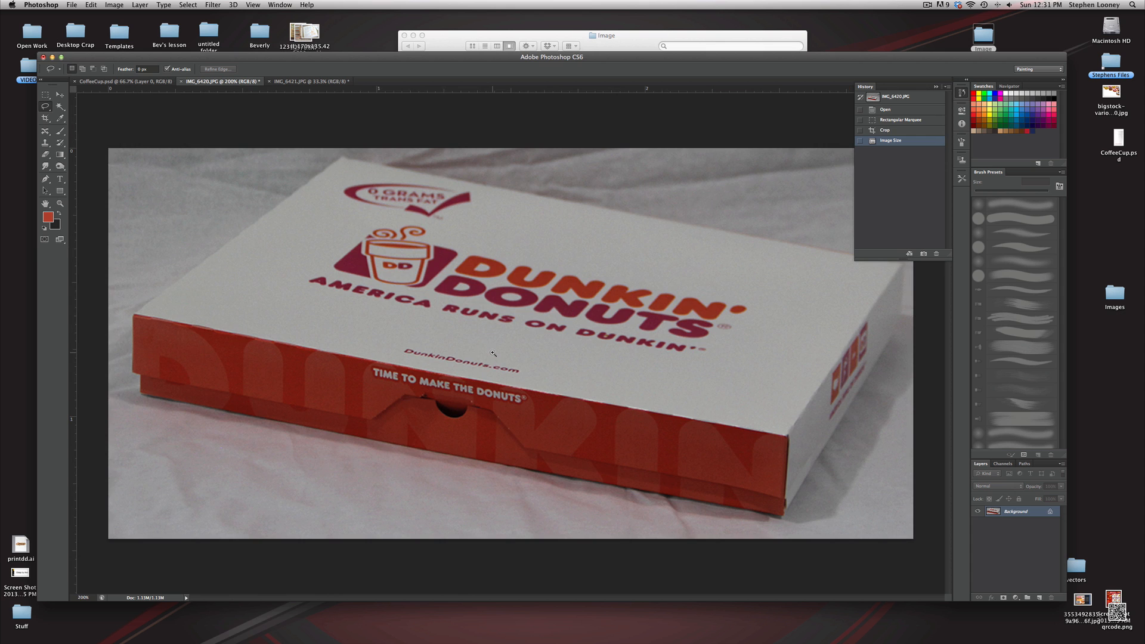
left_click(45, 179)
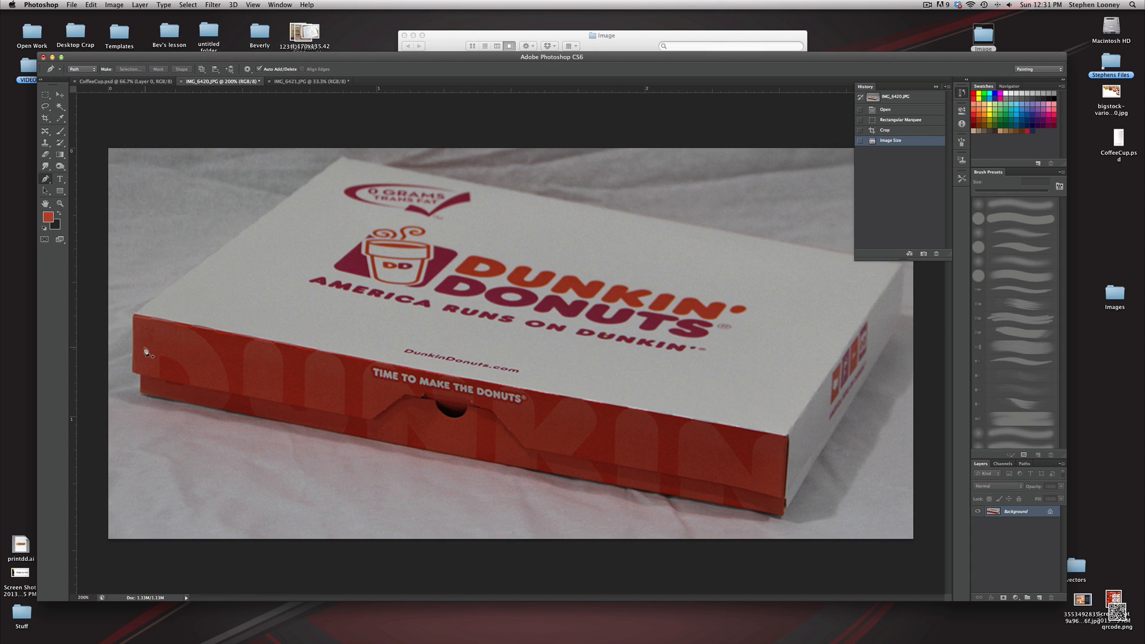
left_click(133, 372)
left_click(133, 314)
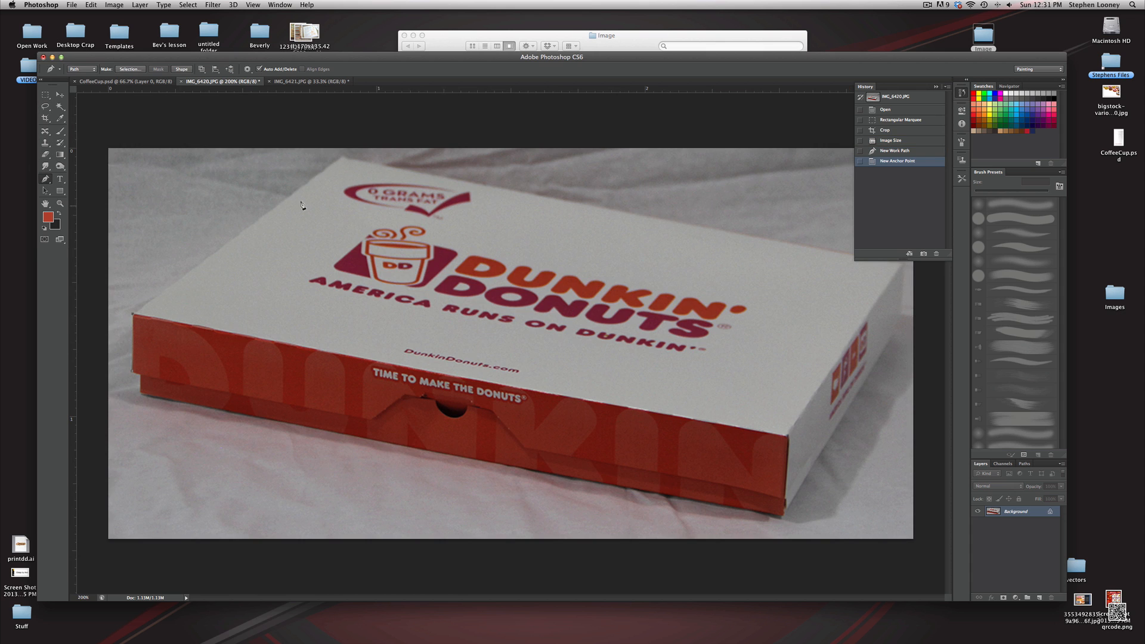
left_click(342, 159)
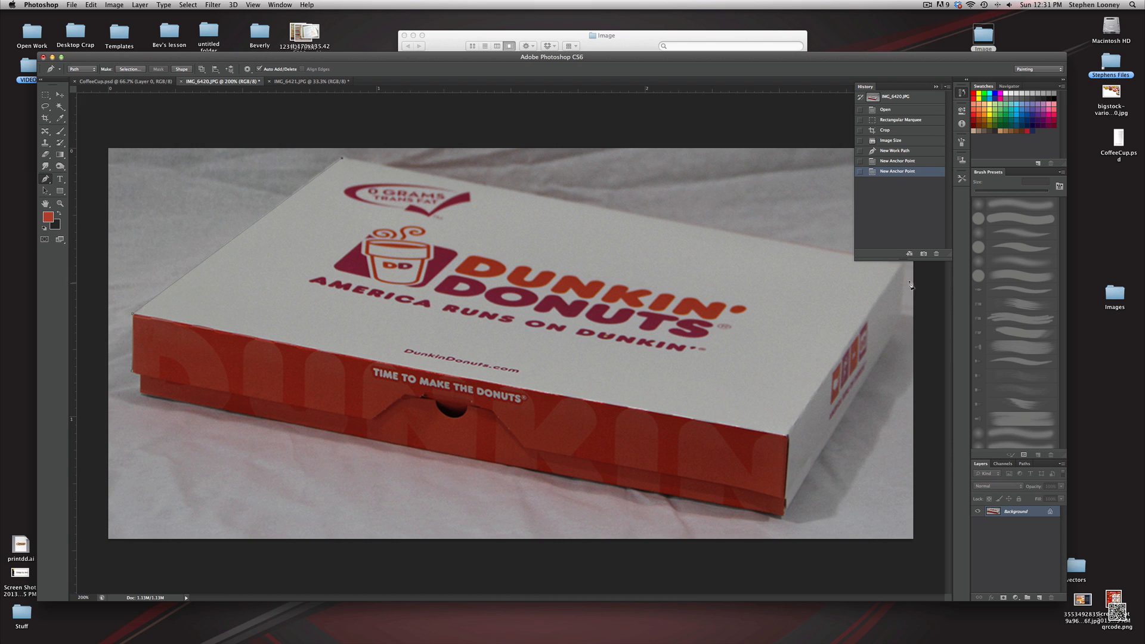
left_click(902, 266)
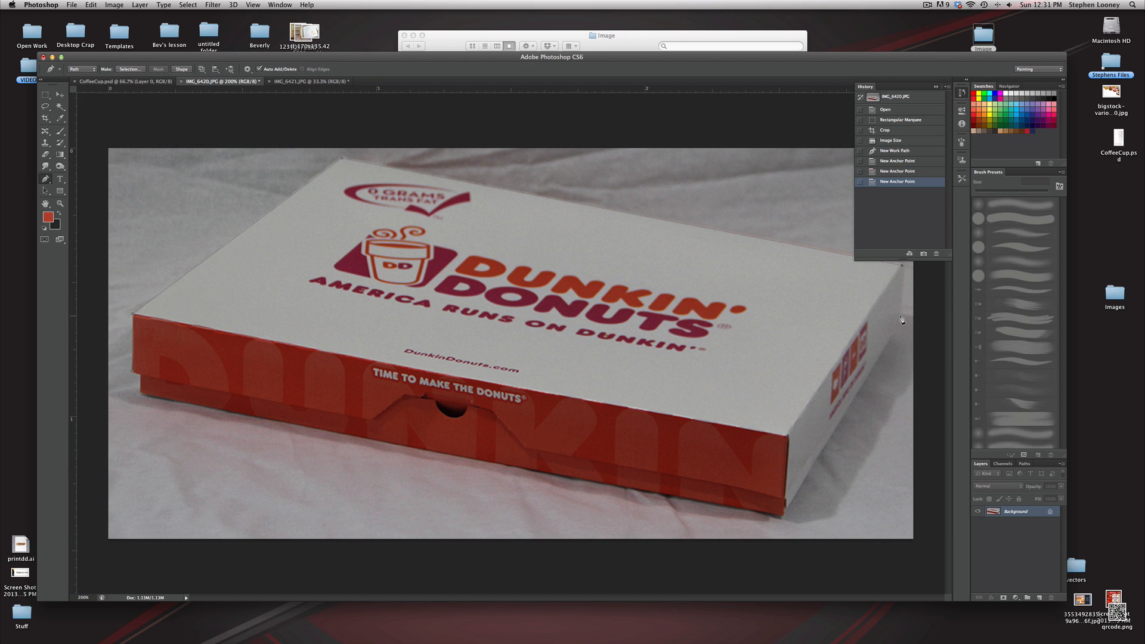
left_click(901, 315)
left_click(783, 514)
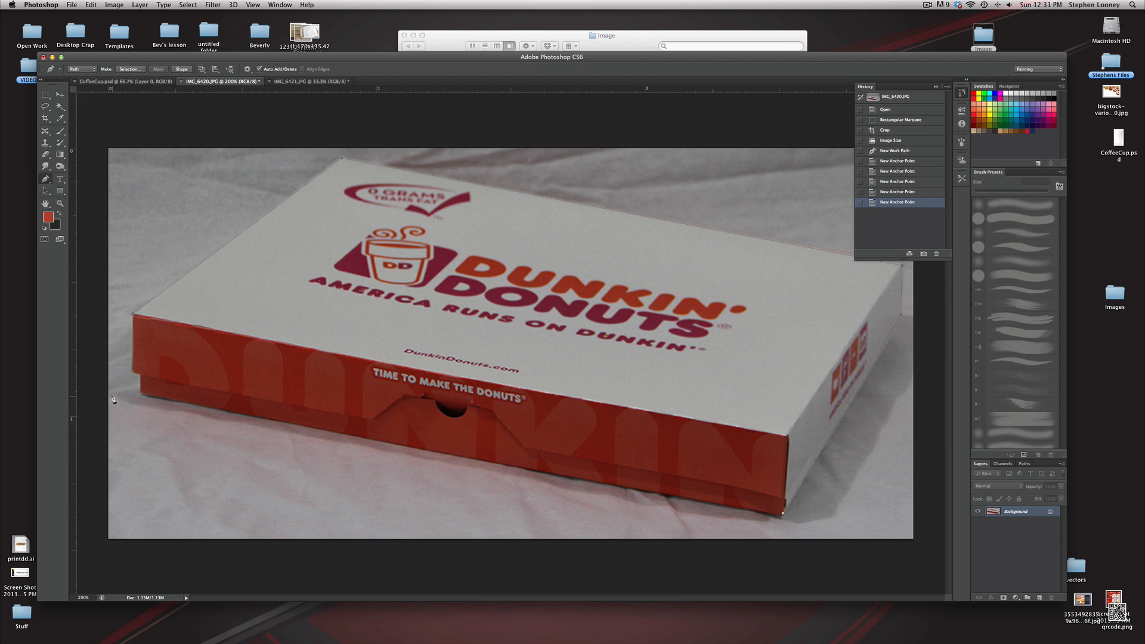
left_click(141, 387)
left_click(133, 373)
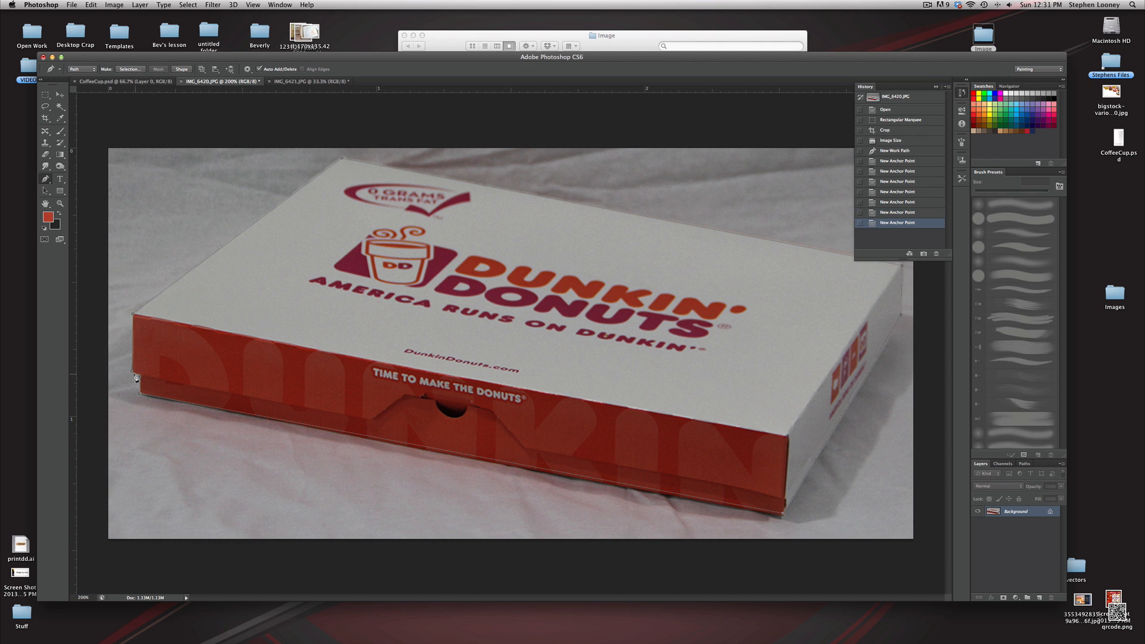
left_click(133, 376)
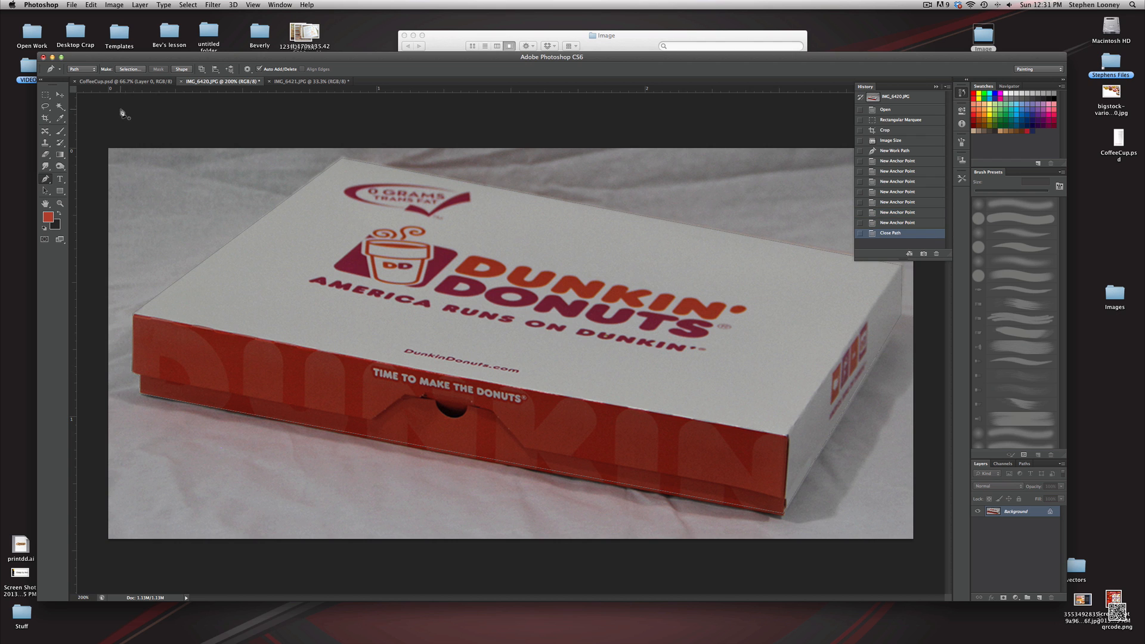
Convert the Pen path into a selection and invert it to select the background
left_click(129, 69)
left_click(625, 268)
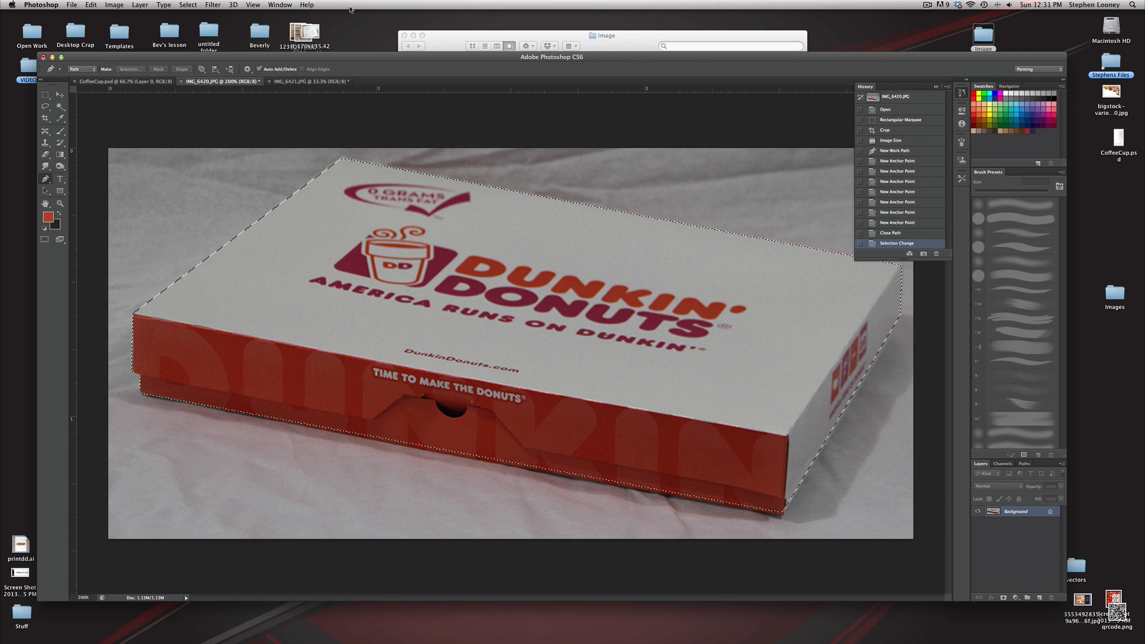
left_click(187, 5)
left_click(194, 41)
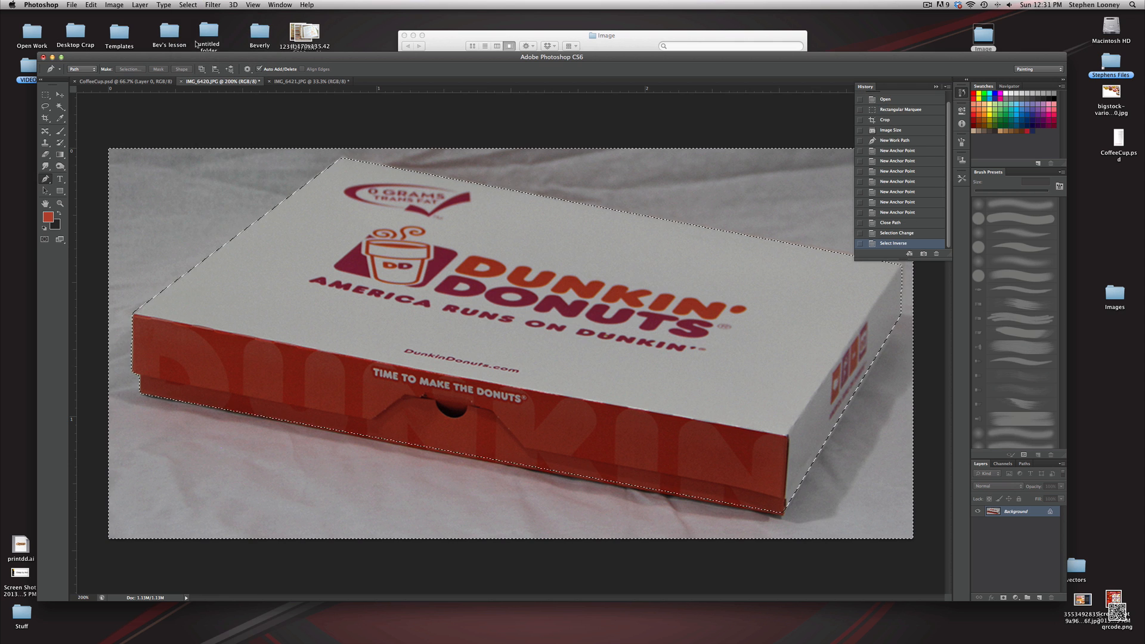
key("shift+BackSpace")
key("Return")
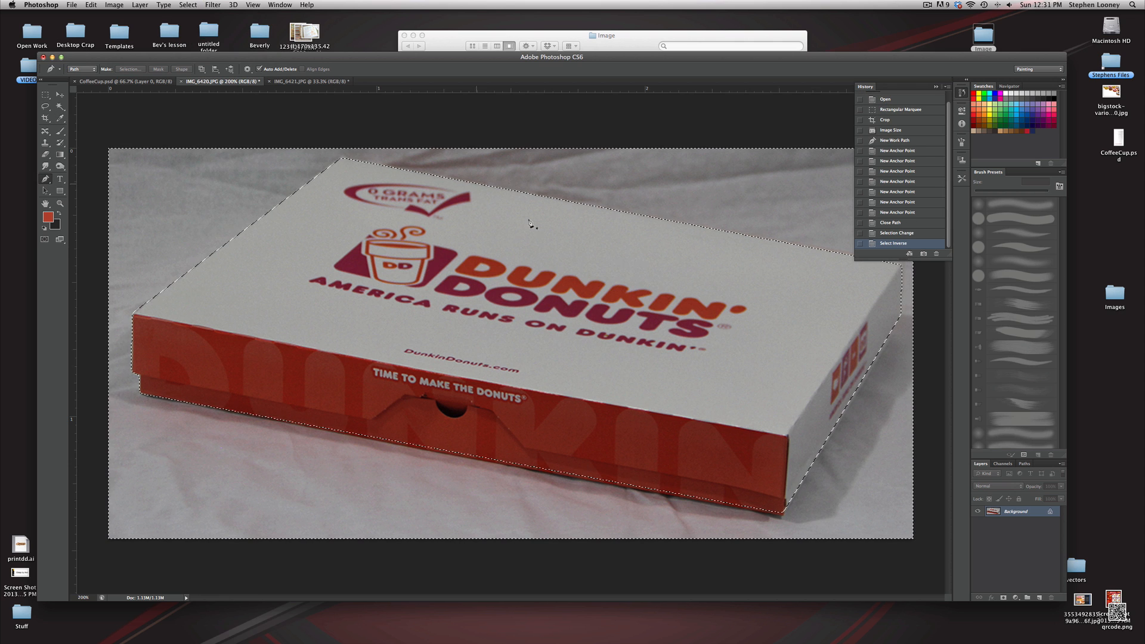
Convert the background into a regular layer and delete the area around the box
double_click(992, 512)
left_click(651, 287)
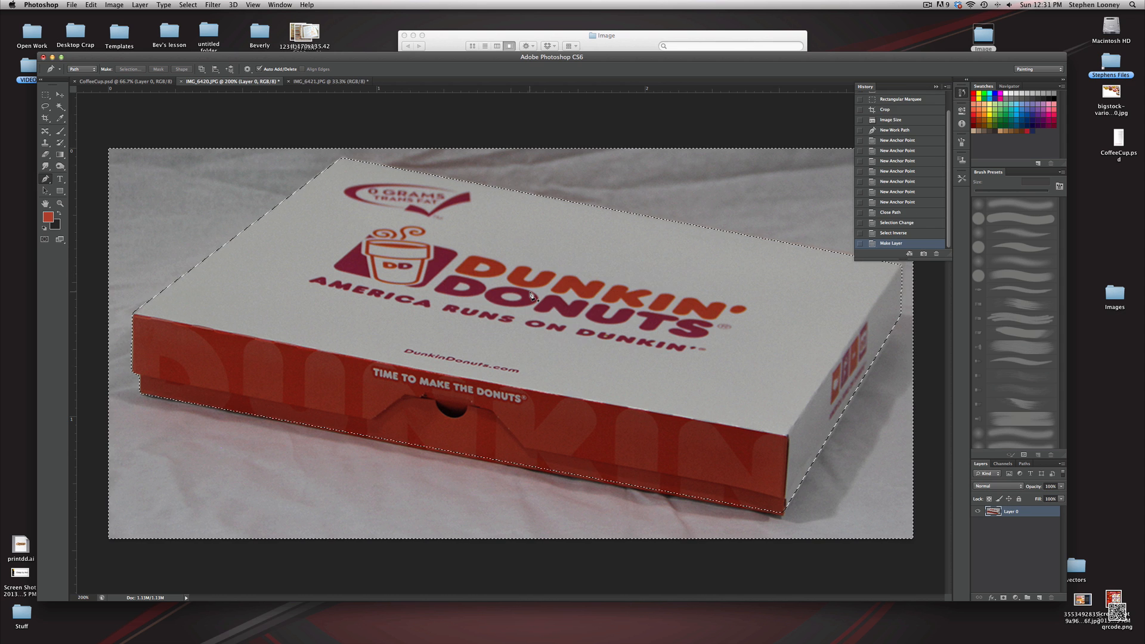
key("BackSpace")
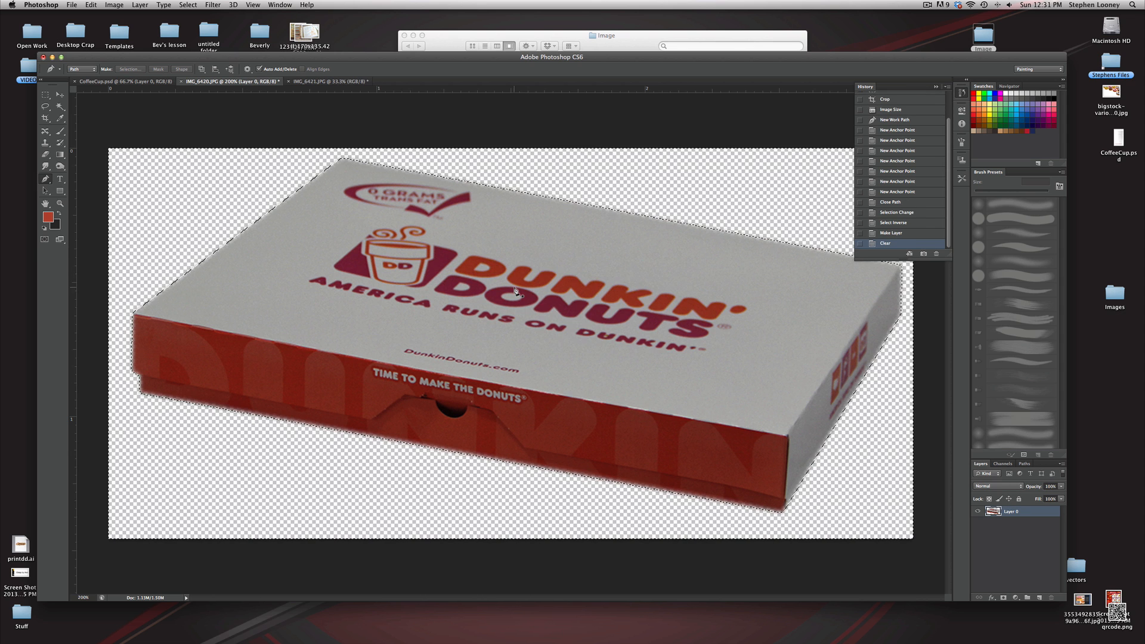
Lasso a selection around the printed logos and text on the box's lid
key("super+d")
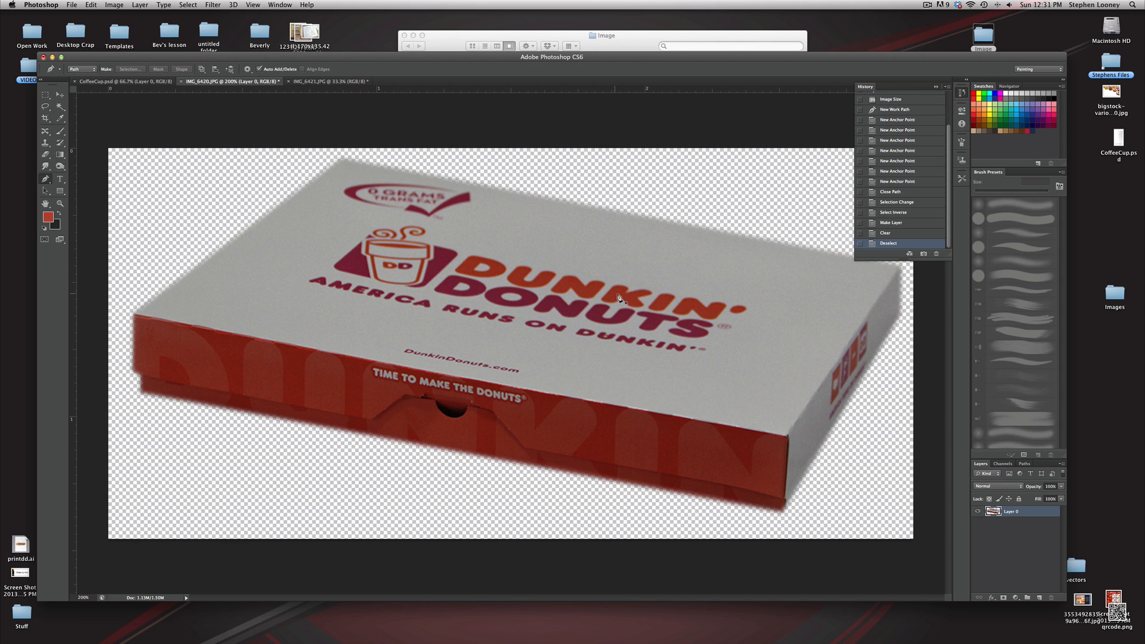
left_click(563, 309, "alt")
key("super+equal")
left_click(46, 106)
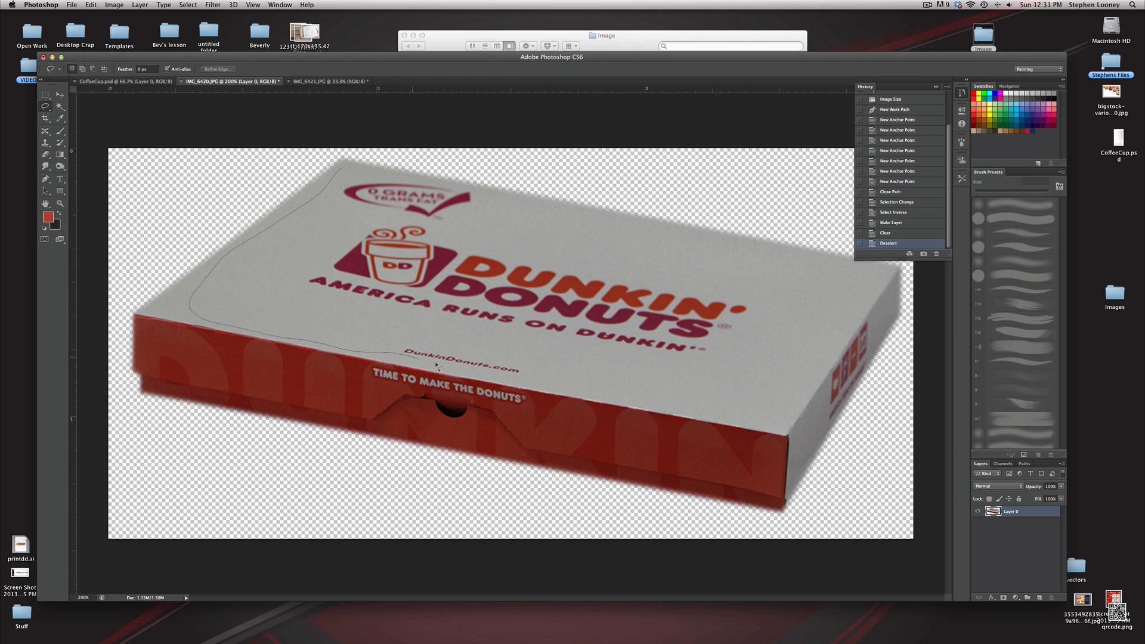
left_click_drag(437, 366, 580, 395)
left_click_drag(338, 169, 340, 167)
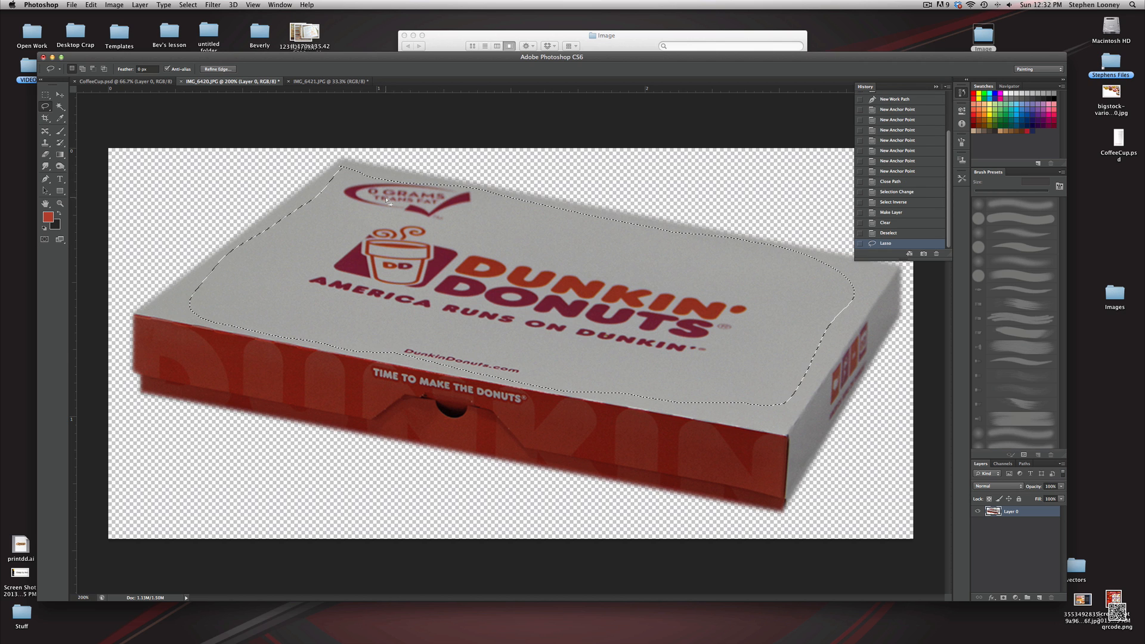
Try to content-aware fill the lasso selection on the lid
key("i")
key("shift+BackSpace")
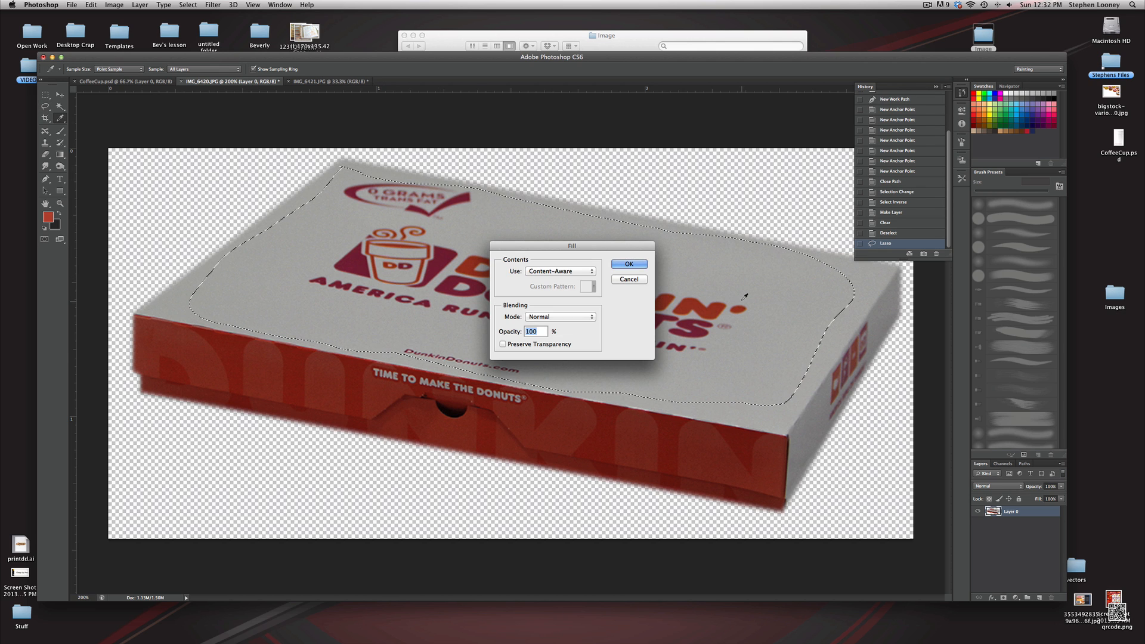
left_click(624, 265)
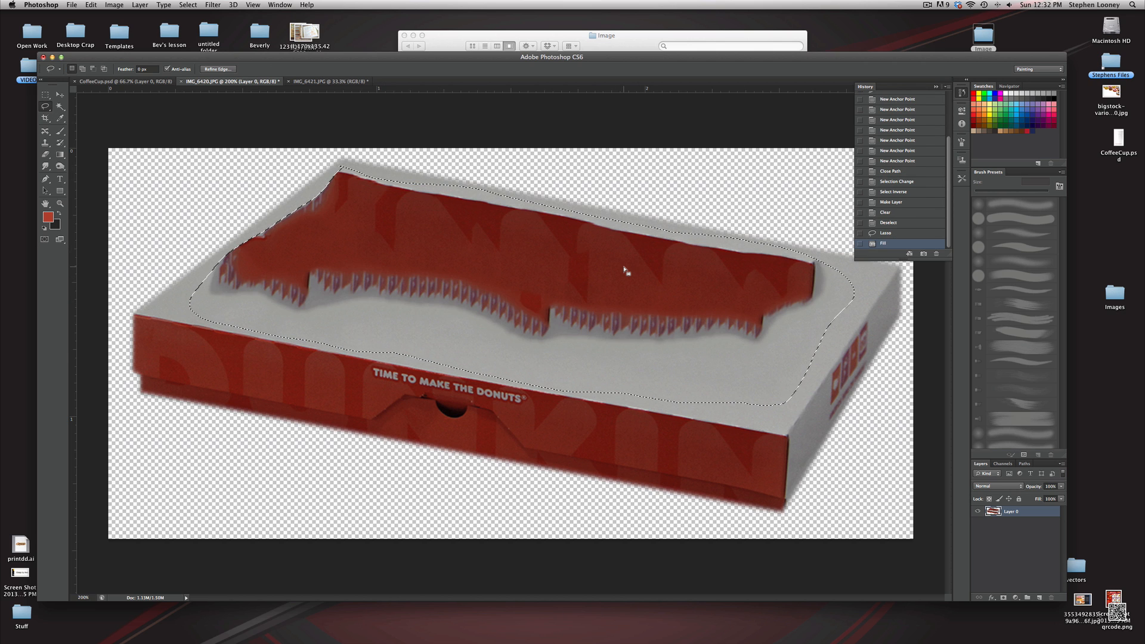
key("super+z")
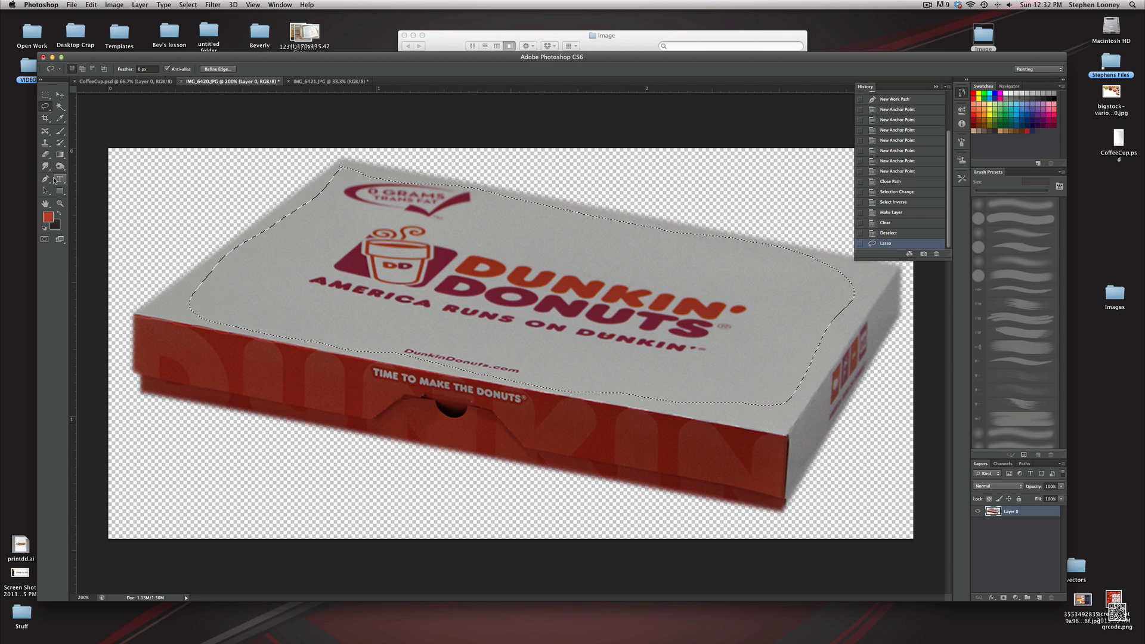
Sample the lid's grey as the foreground colour and fill the selection with it
key("i")
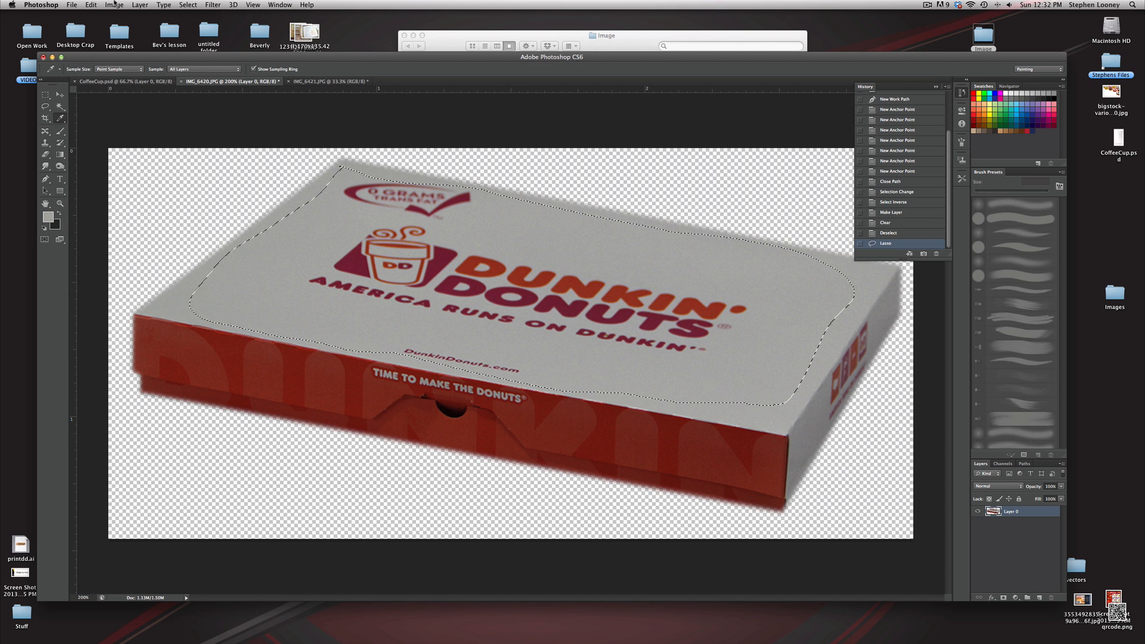
left_click(91, 5)
left_click(101, 153)
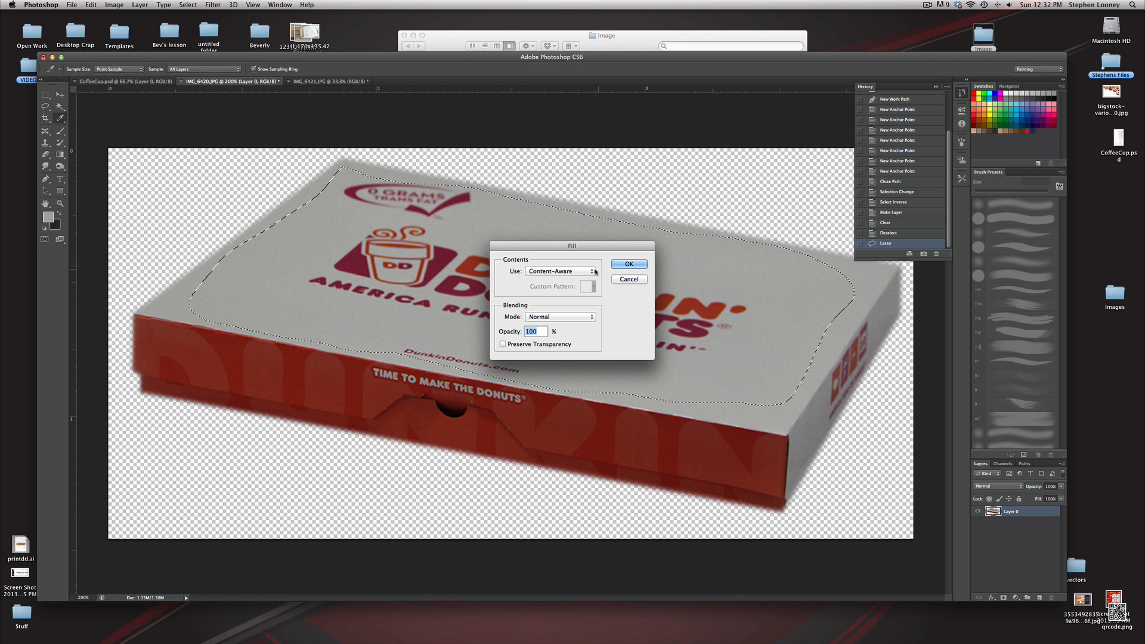
left_click(594, 272)
left_click(551, 244)
left_click(629, 264)
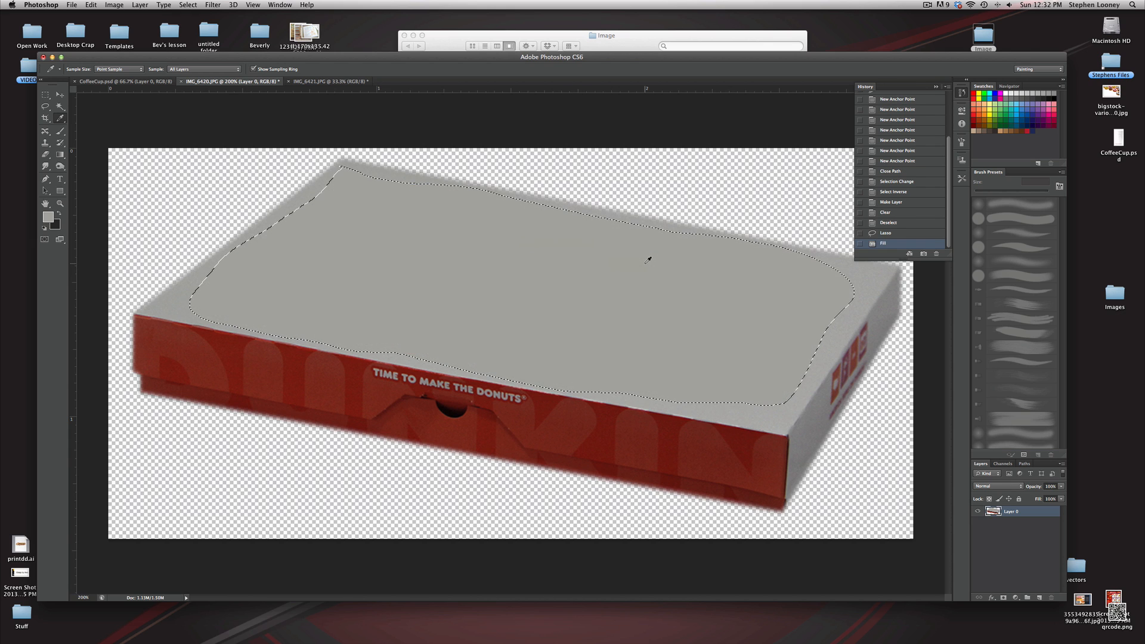
Apply a Gaussian Blur with a 3.3 pixel radius to the filled area and deselect
key("cmd+d")
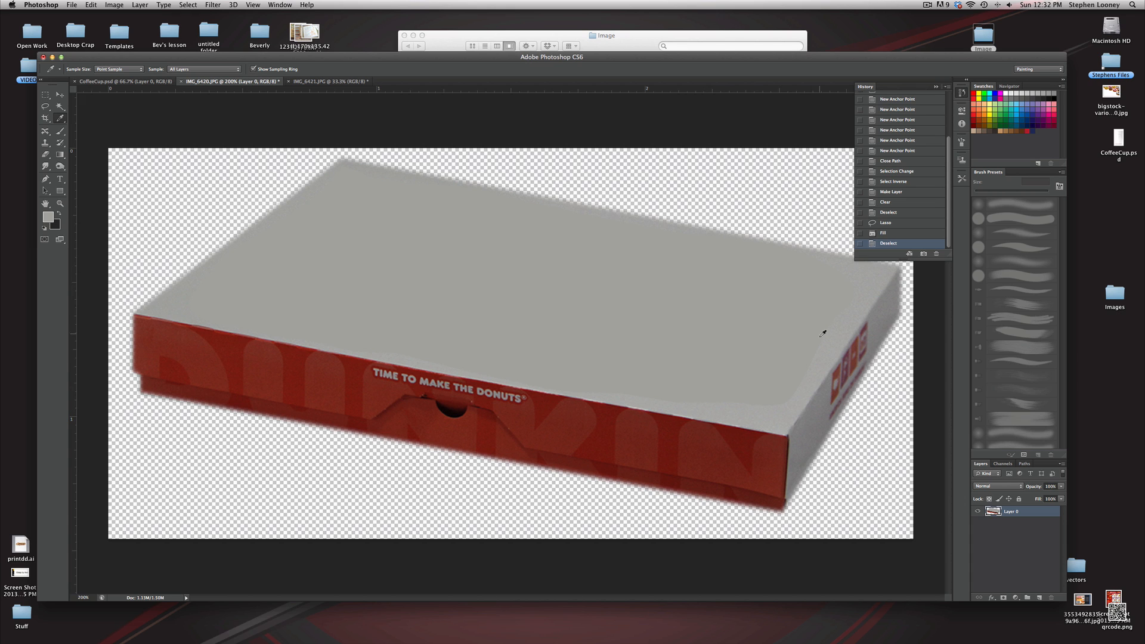
key("super+z")
left_click(212, 4)
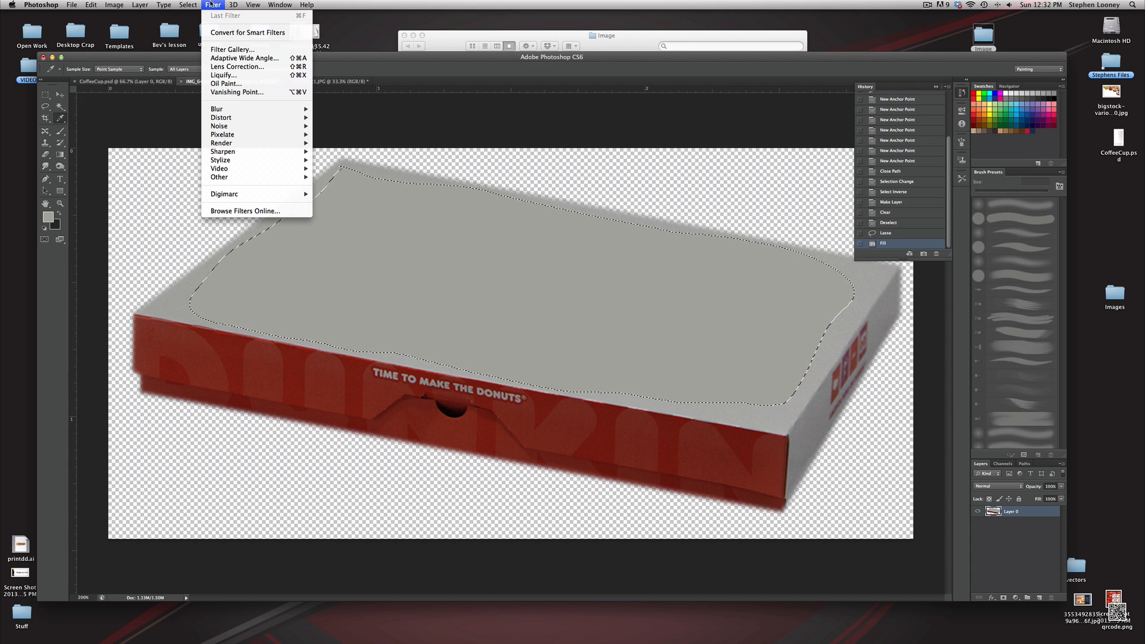
mouse_move(233, 110)
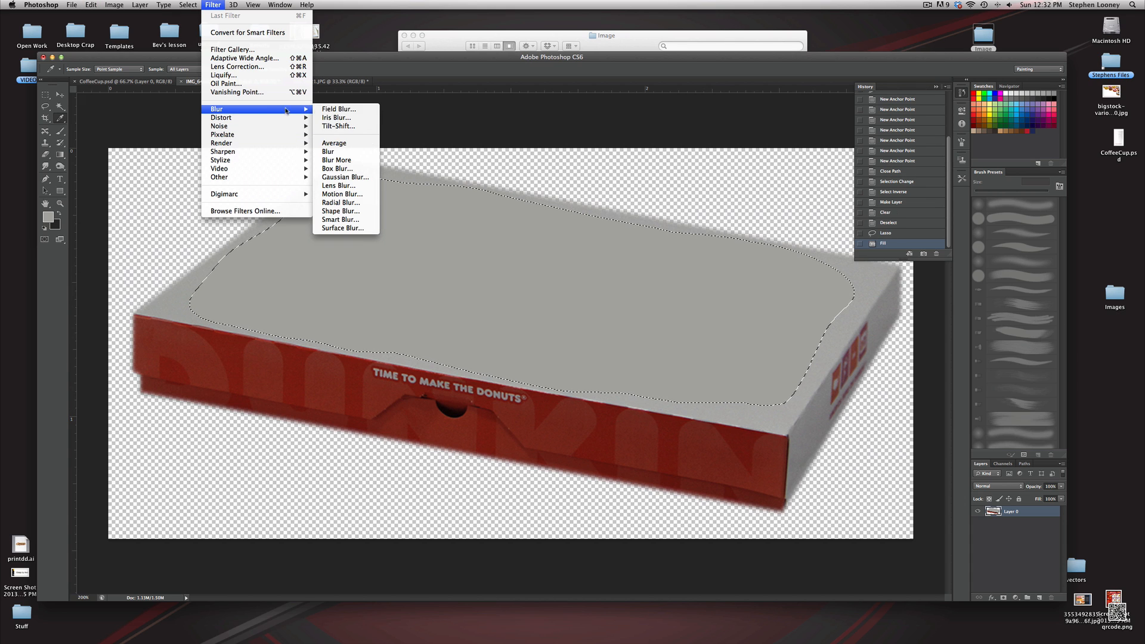
left_click(344, 177)
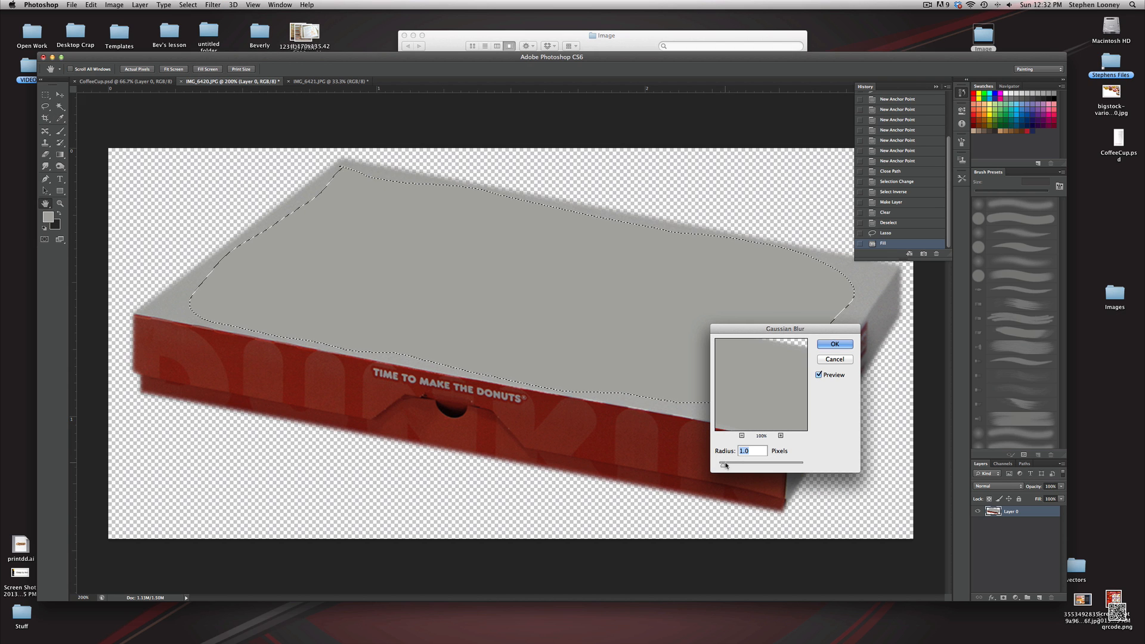
left_click_drag(726, 466, 733, 465)
left_click(835, 344)
key("ctrl+d")
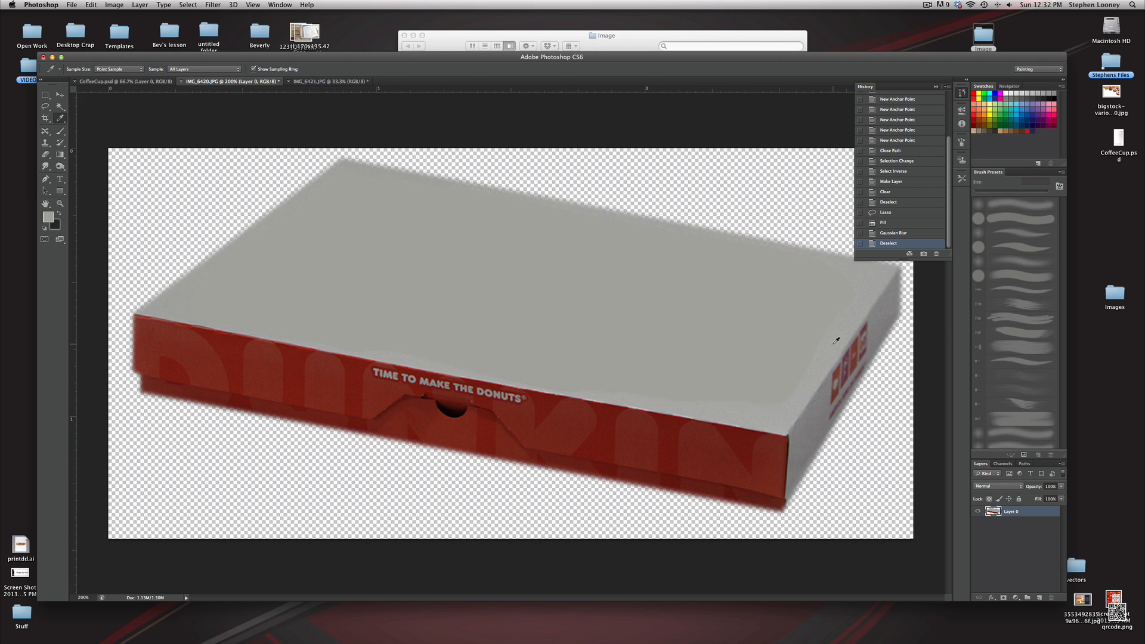
Brighten the box with Levels, setting the white input level to 210
left_click(113, 4)
mouse_move(138, 33)
left_click(220, 41)
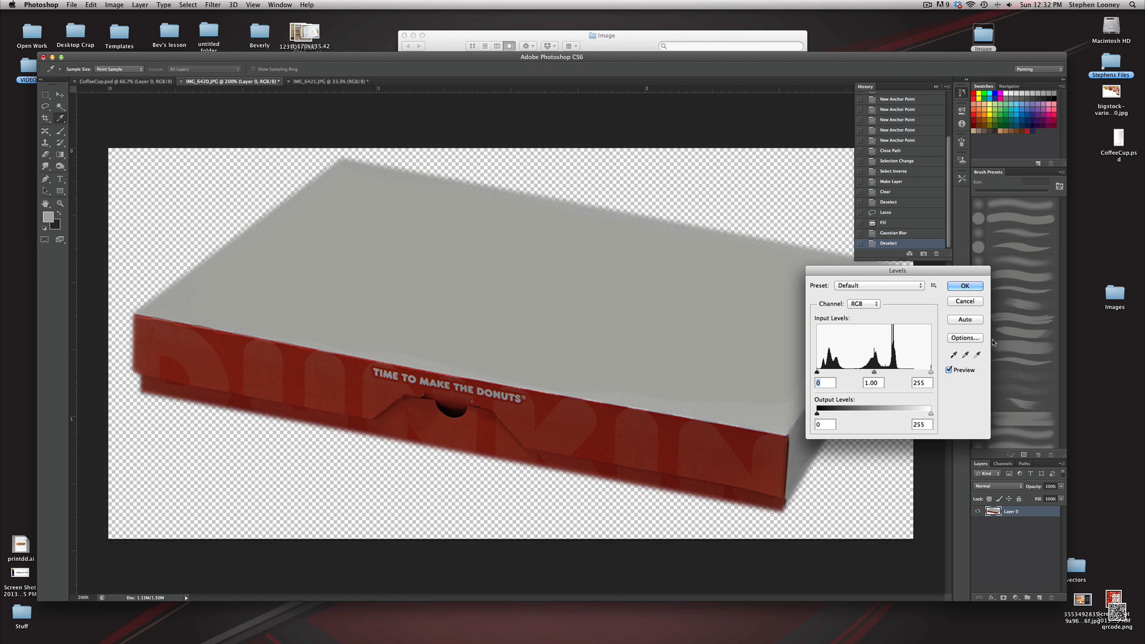
mouse_move(930, 372)
left_mouse_down()
mouse_move(853, 372)
mouse_move(910, 373)
left_mouse_up()
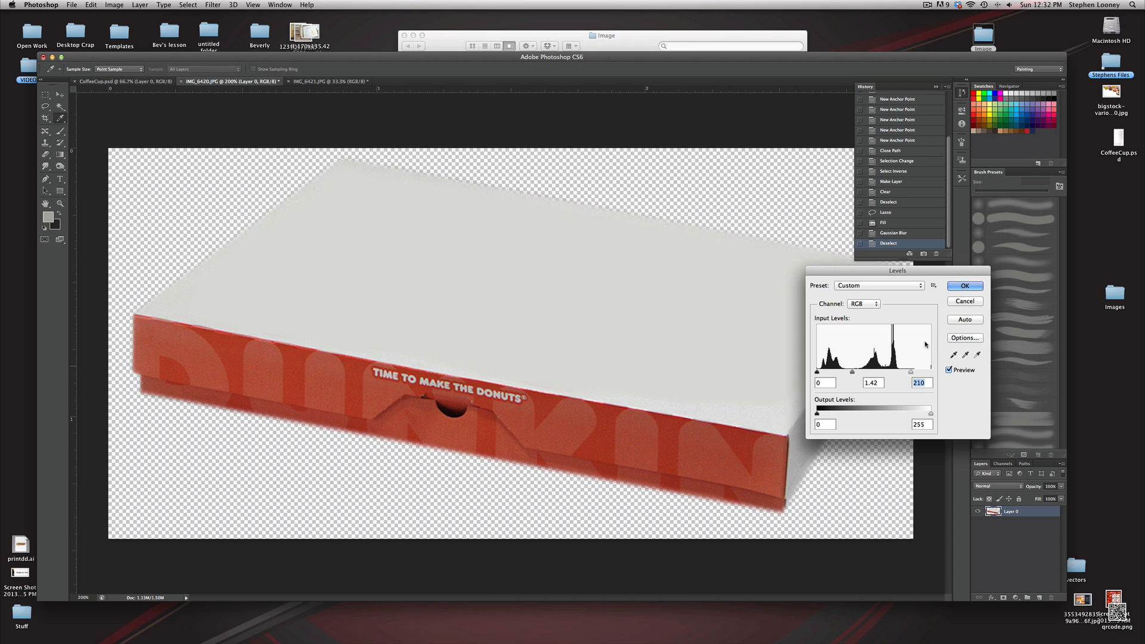
left_click(965, 286)
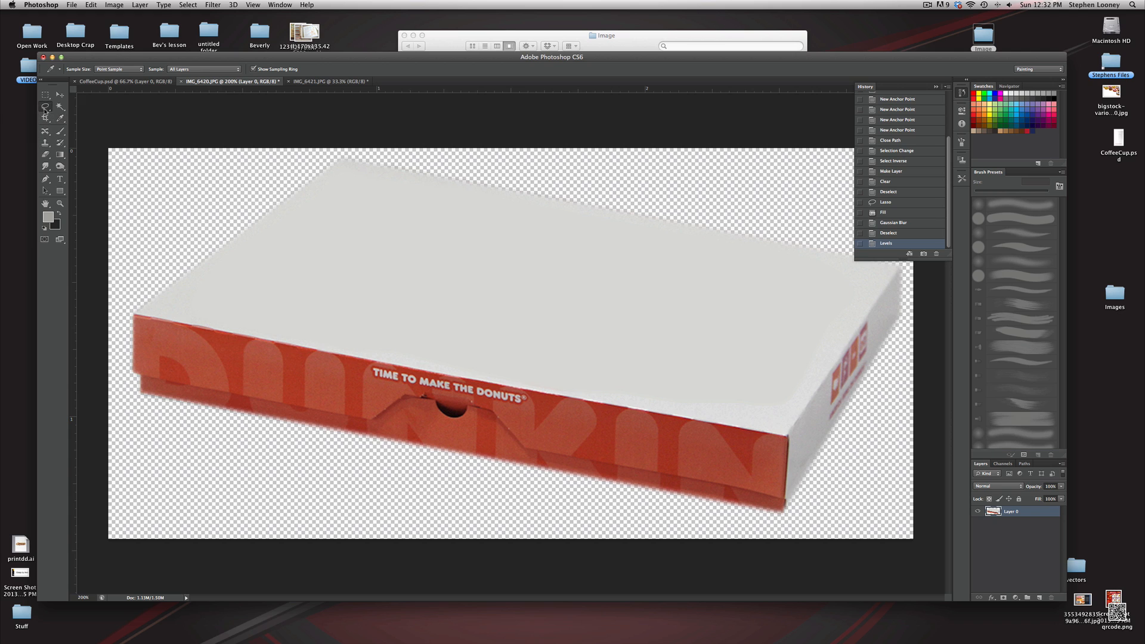
left_click(46, 106)
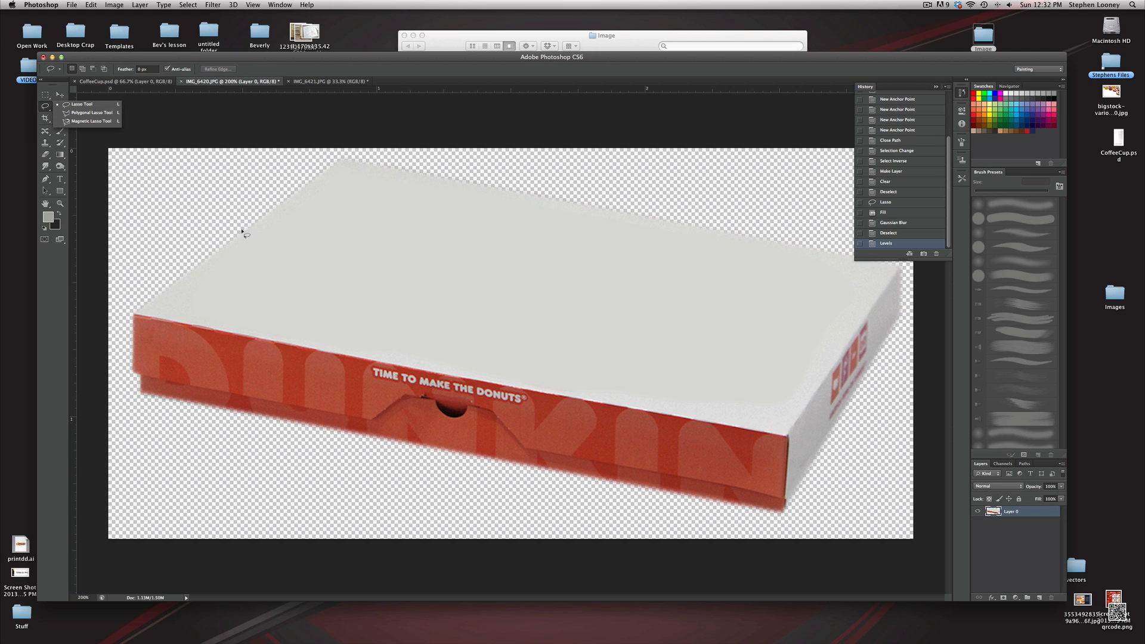
left_click(114, 5)
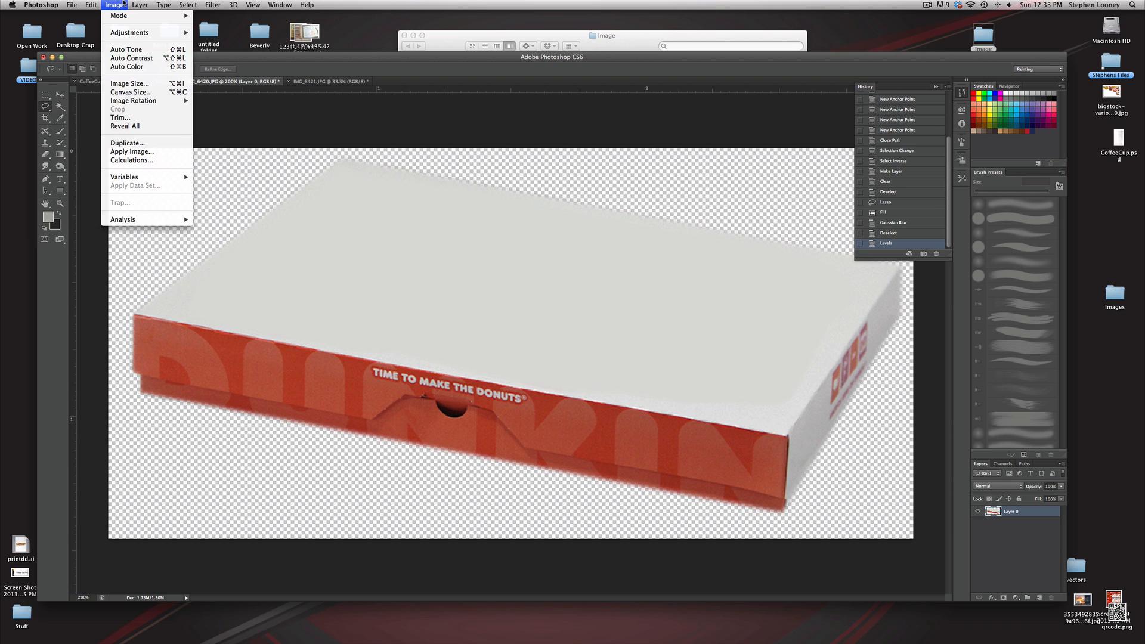
left_click(311, 371)
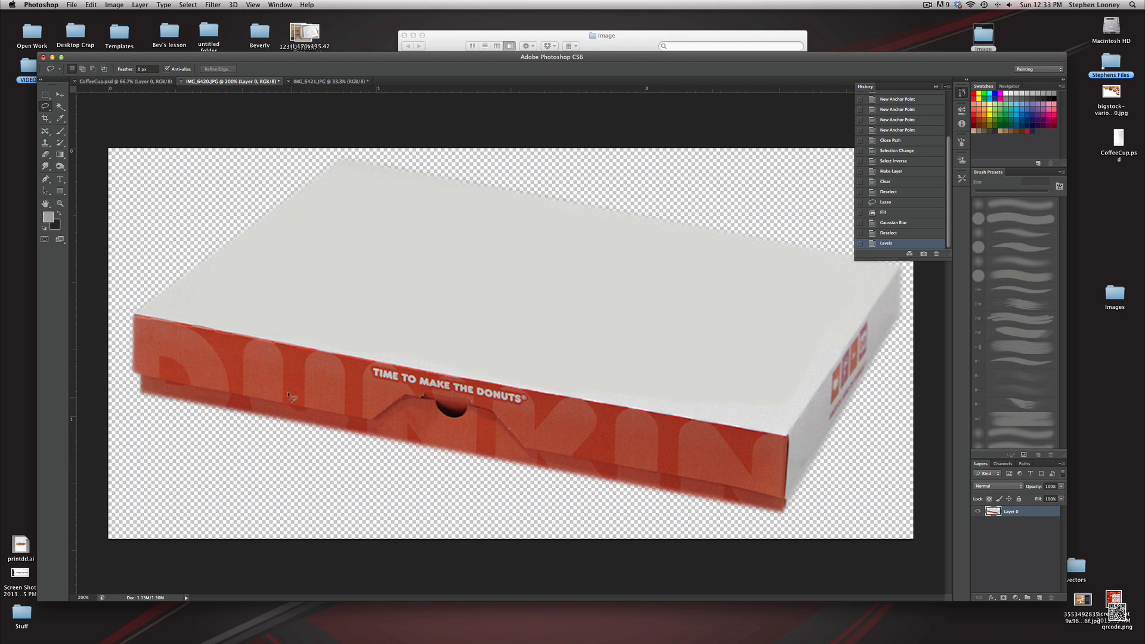
Use Replace Color on the box's red sides with fuzziness 86, hue +16, saturation -5 and lightness +11
left_click(114, 4)
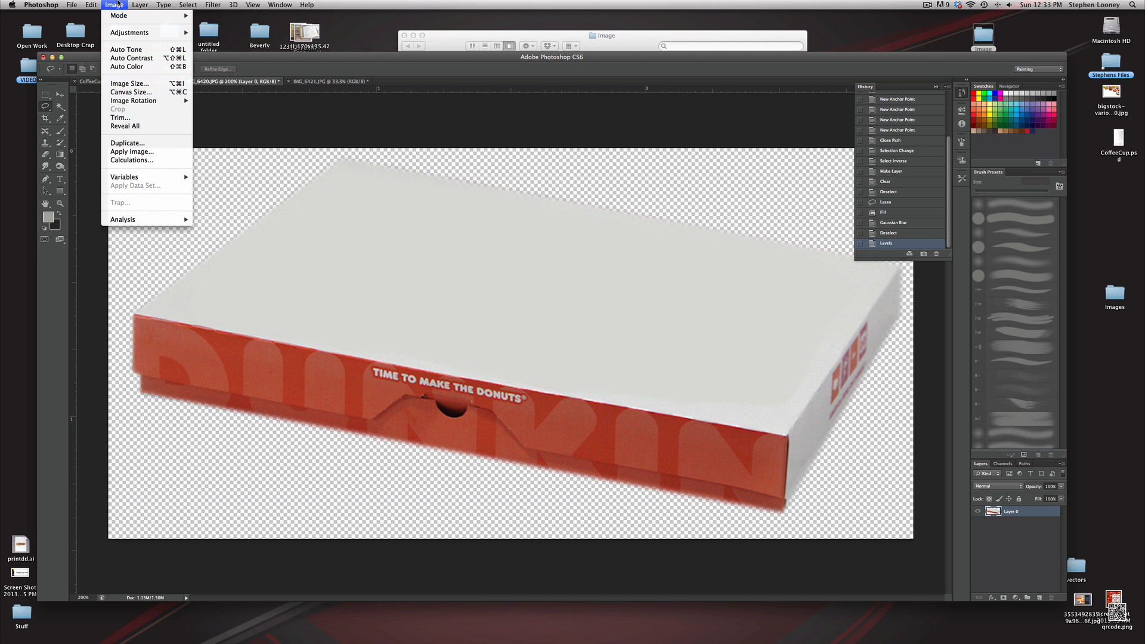
mouse_move(122, 34)
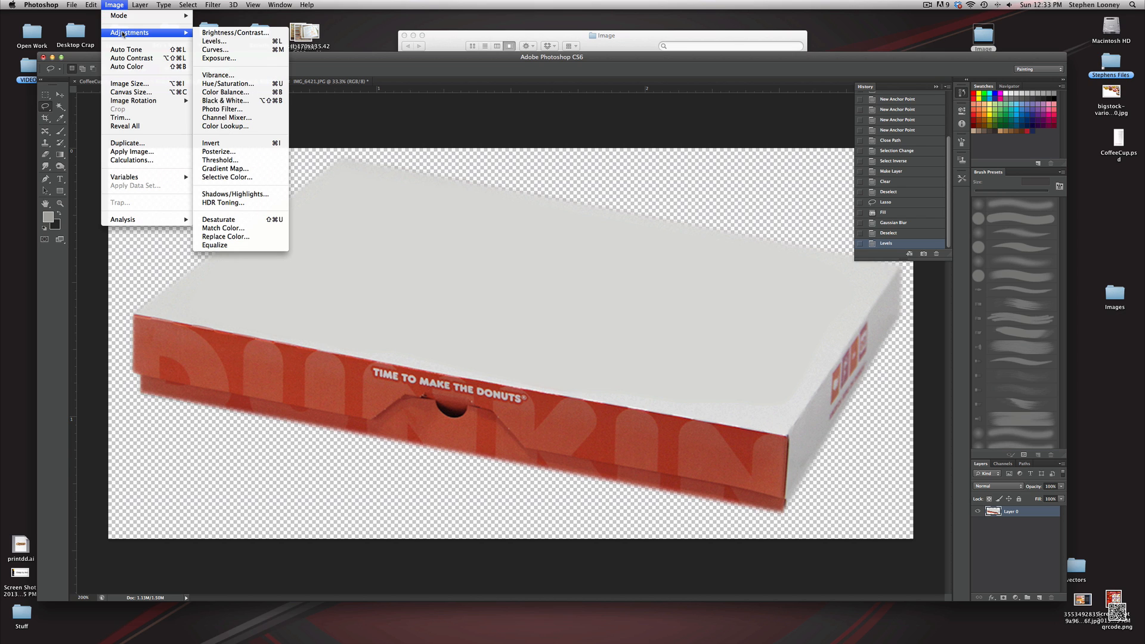
left_click(226, 236)
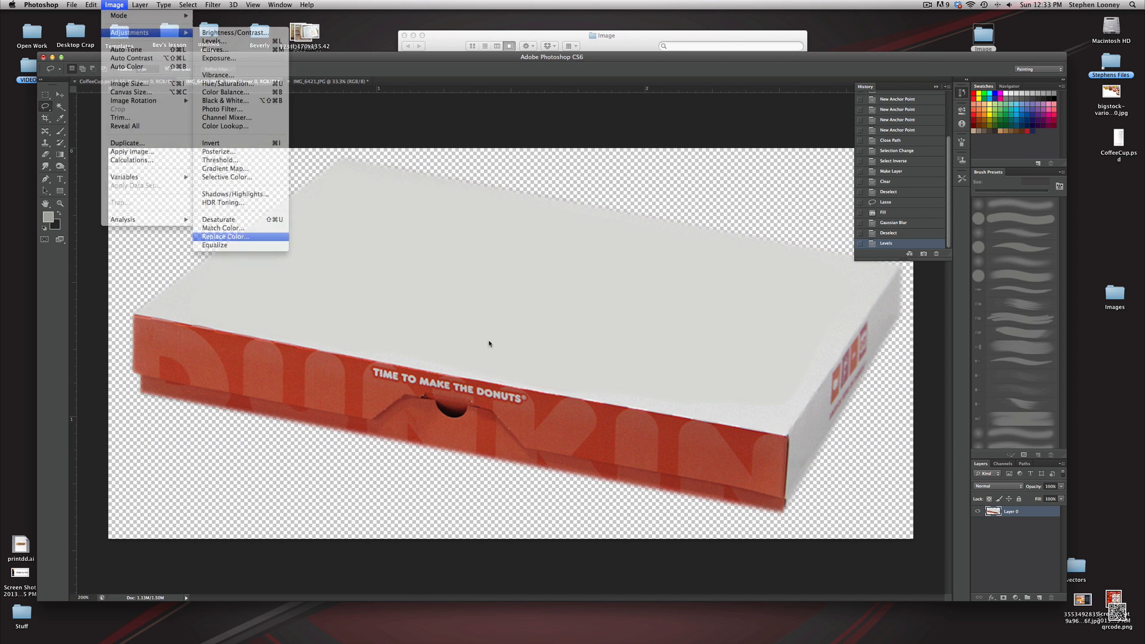
left_click(356, 369)
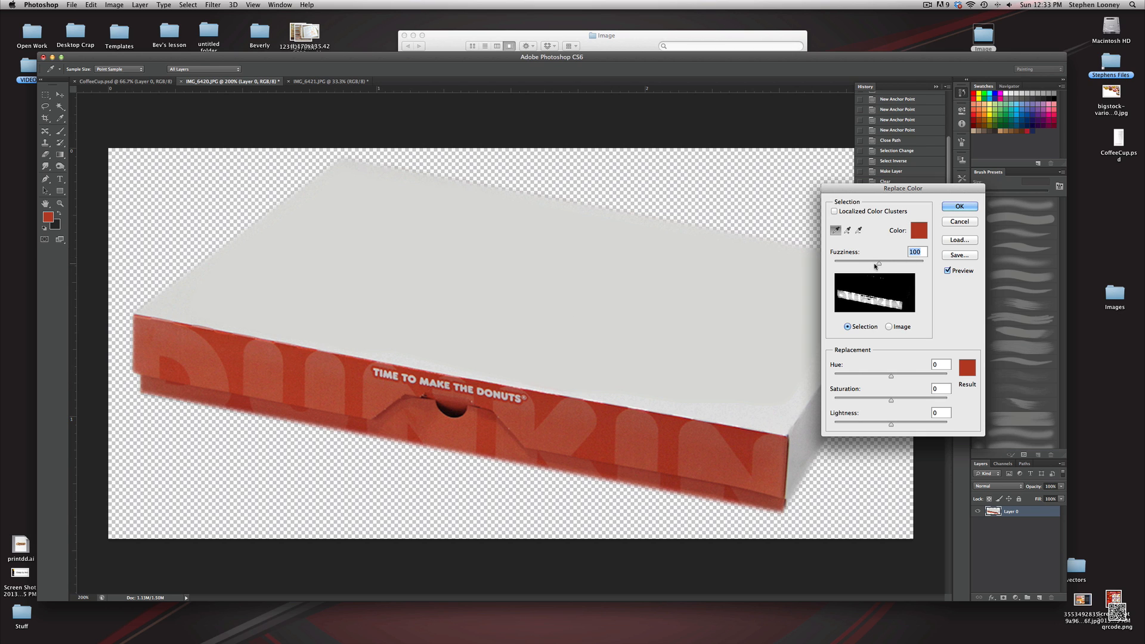
left_click_drag(879, 265, 872, 267)
left_click_drag(888, 377, 894, 376)
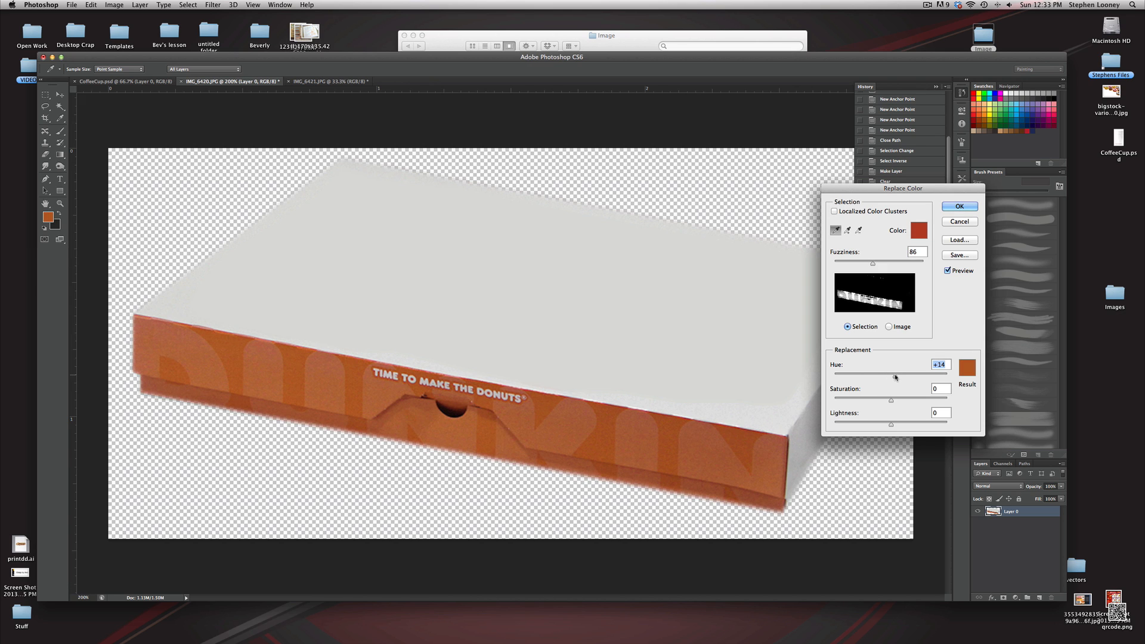
left_click(947, 271)
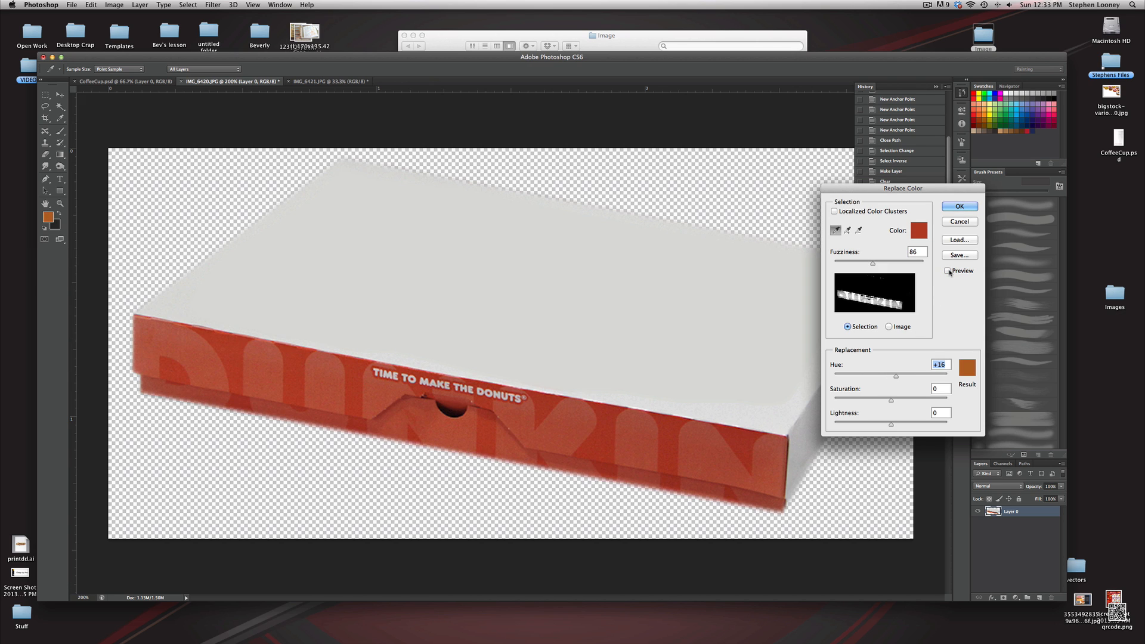
left_click(947, 271)
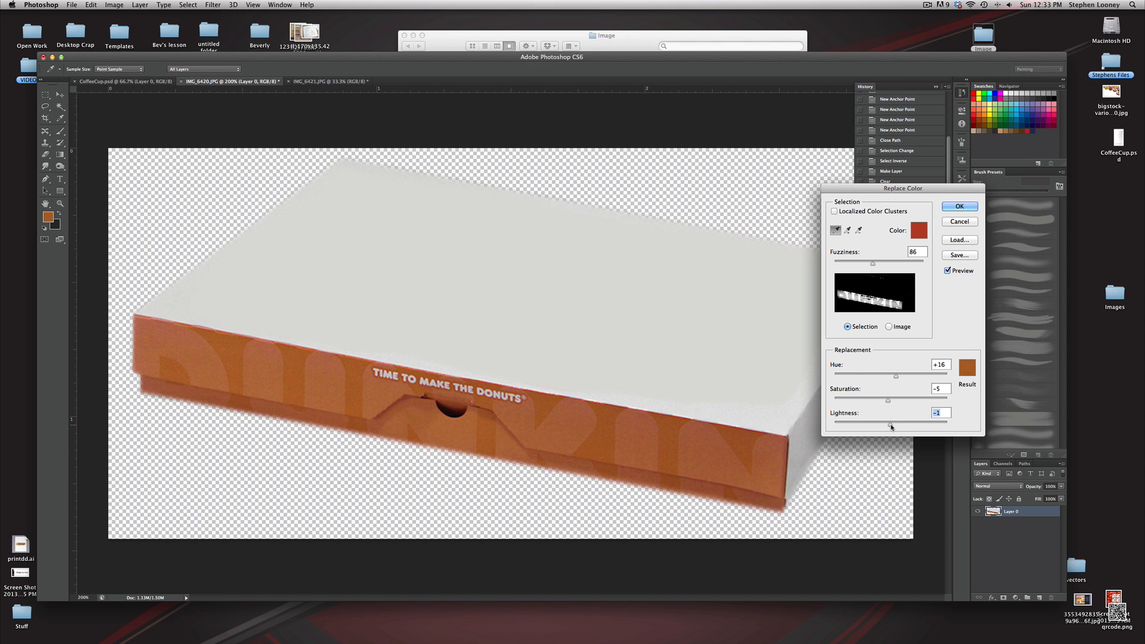
left_click_drag(890, 426, 896, 425)
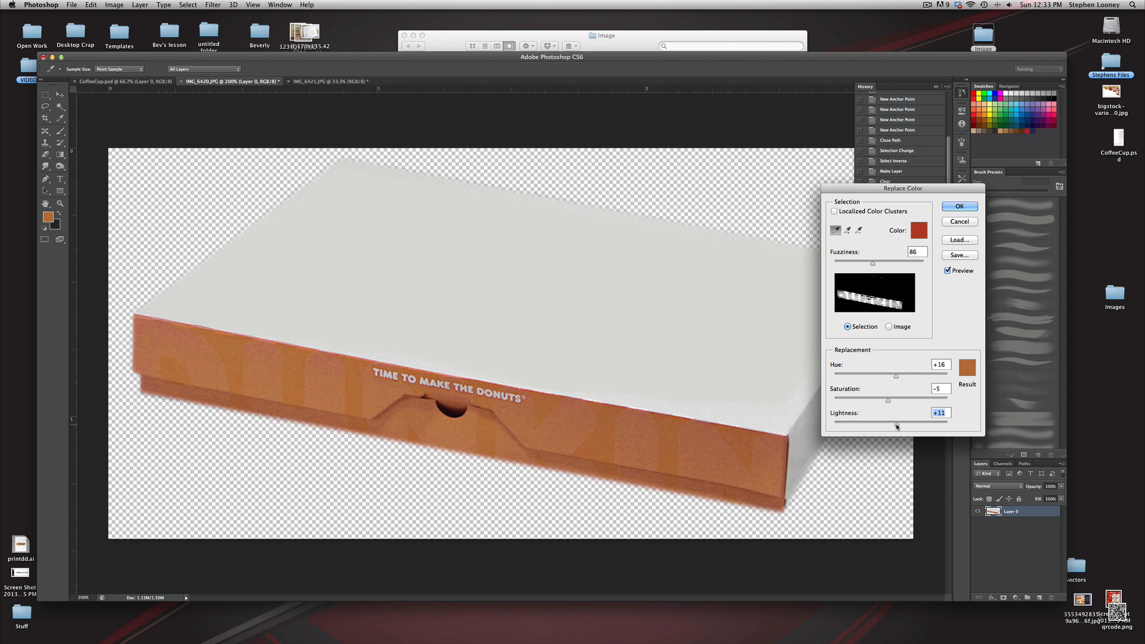
left_click(959, 205)
Save the box image as a Photoshop file named doughnutbox
key("l")
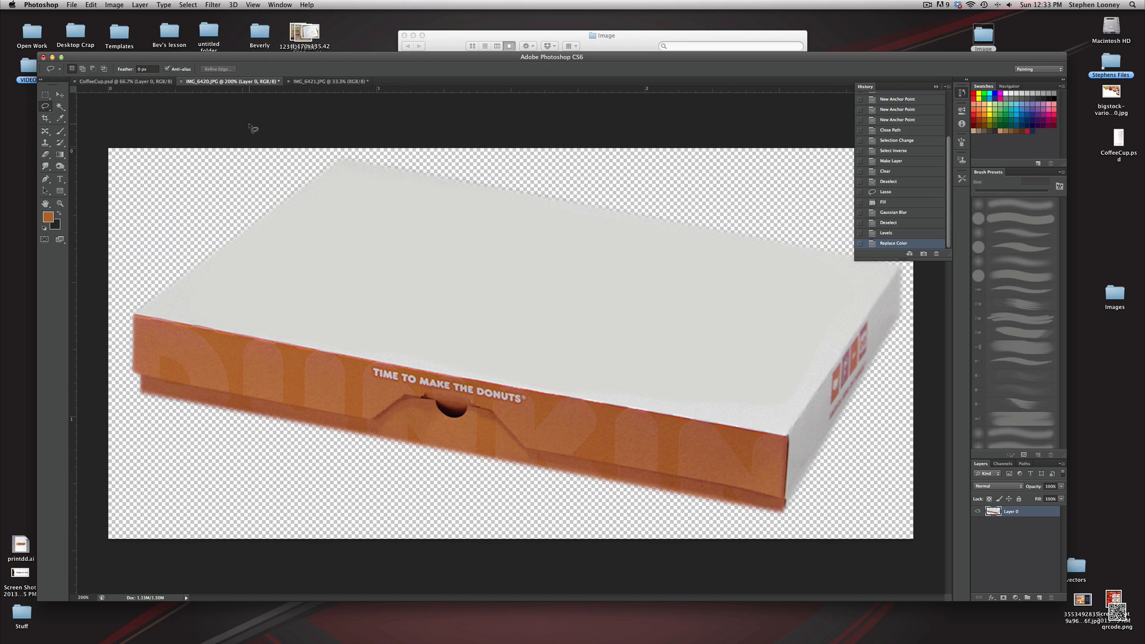
left_click(72, 5)
left_click(89, 112)
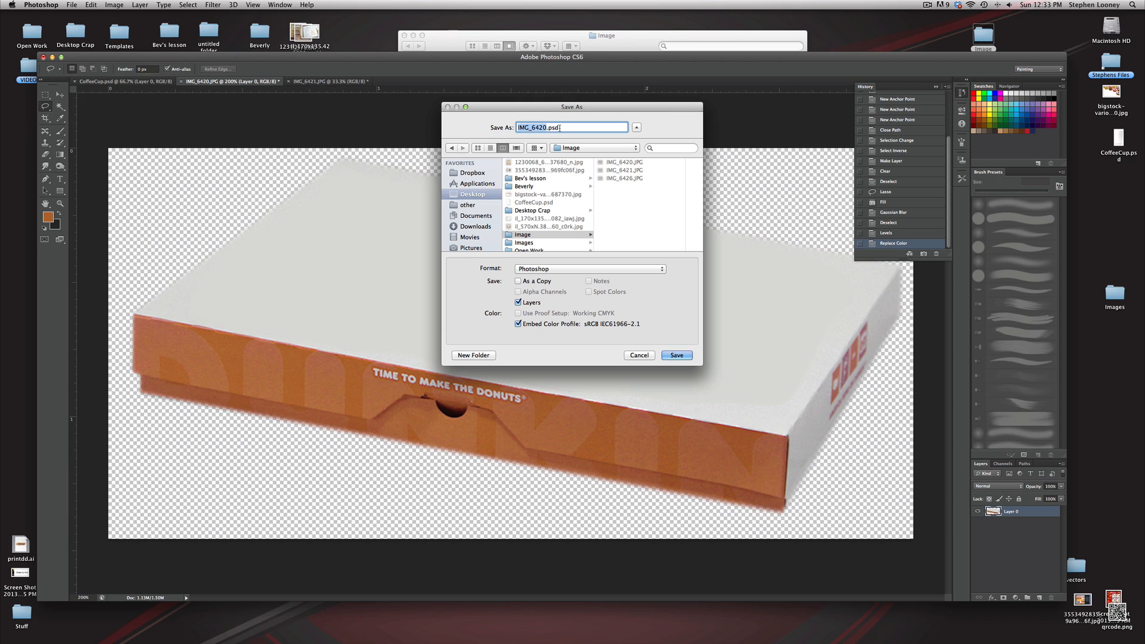
type("doughnutbox")
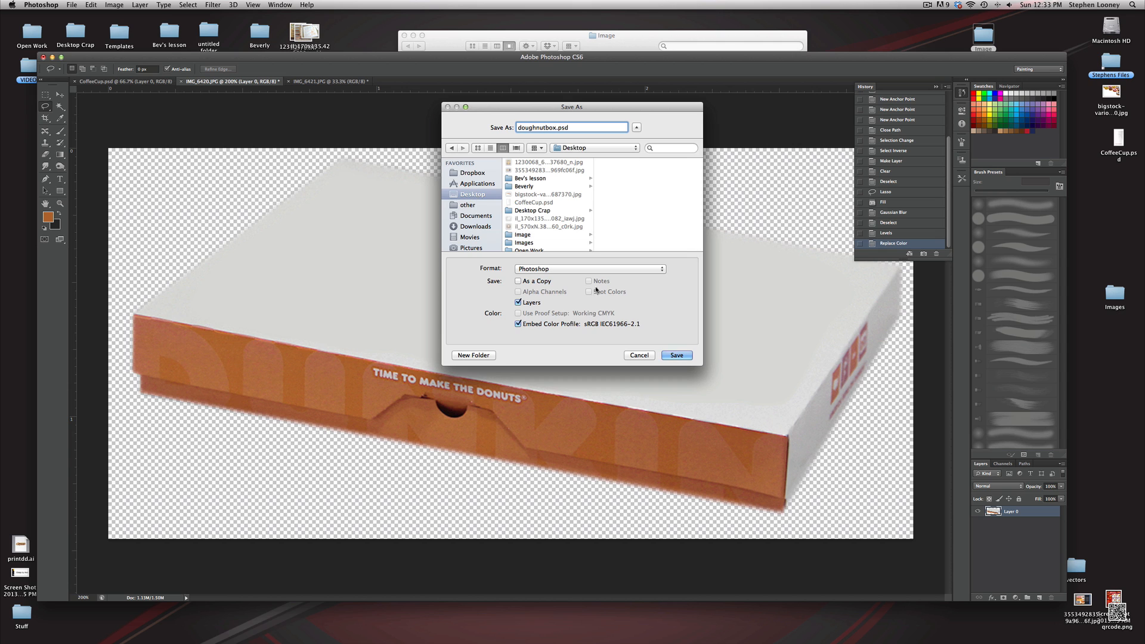
left_click(677, 354)
left_click(673, 282)
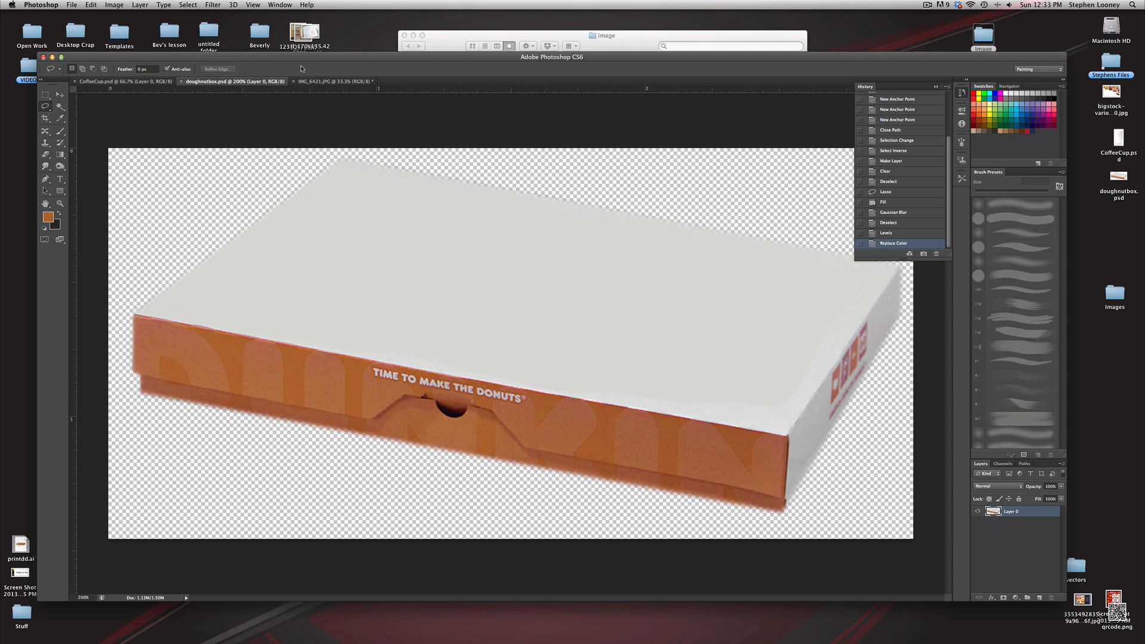
Switch to the Munchkins box photo and brighten it with Levels, setting the white input level to 205
left_click(311, 82)
key("super+1")
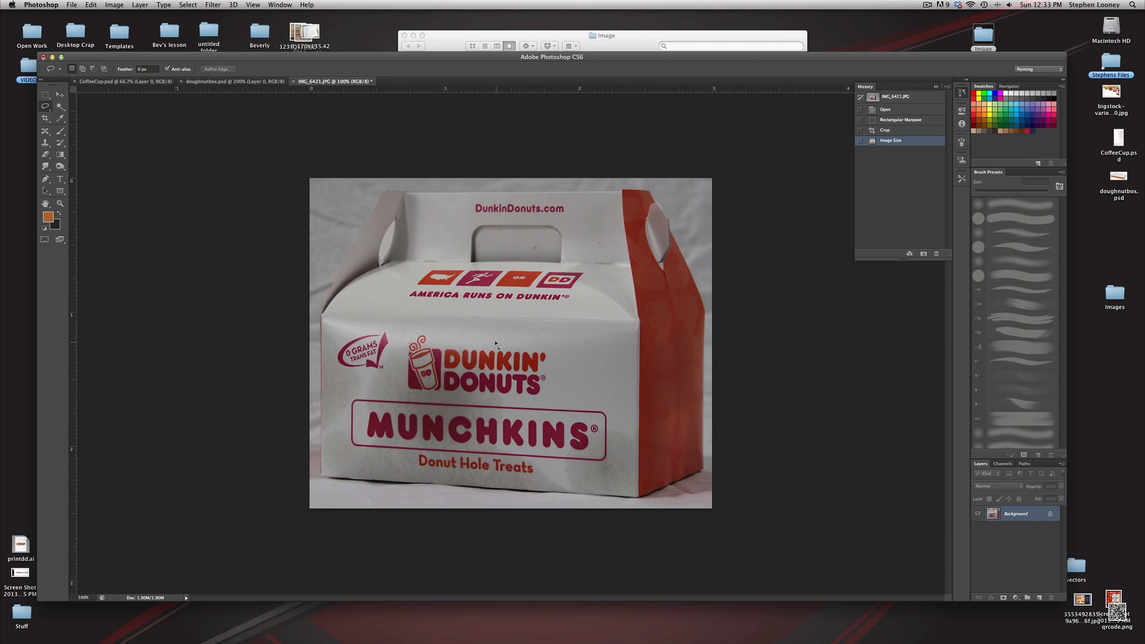
left_click(140, 4)
mouse_move(149, 32)
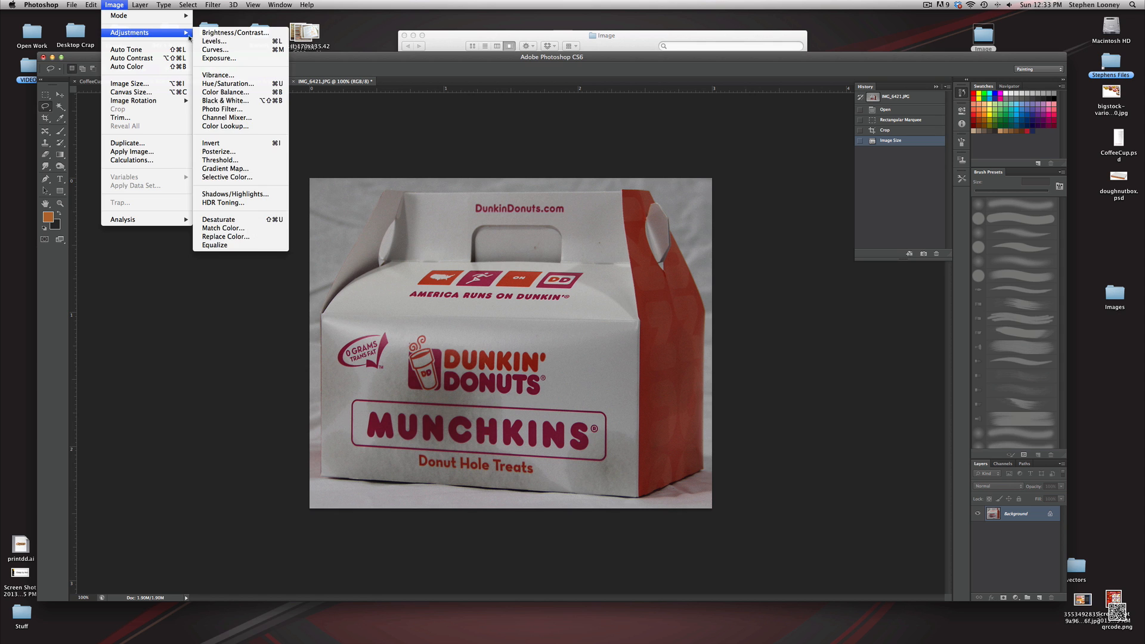
left_click(214, 41)
left_click_drag(931, 374, 851, 373)
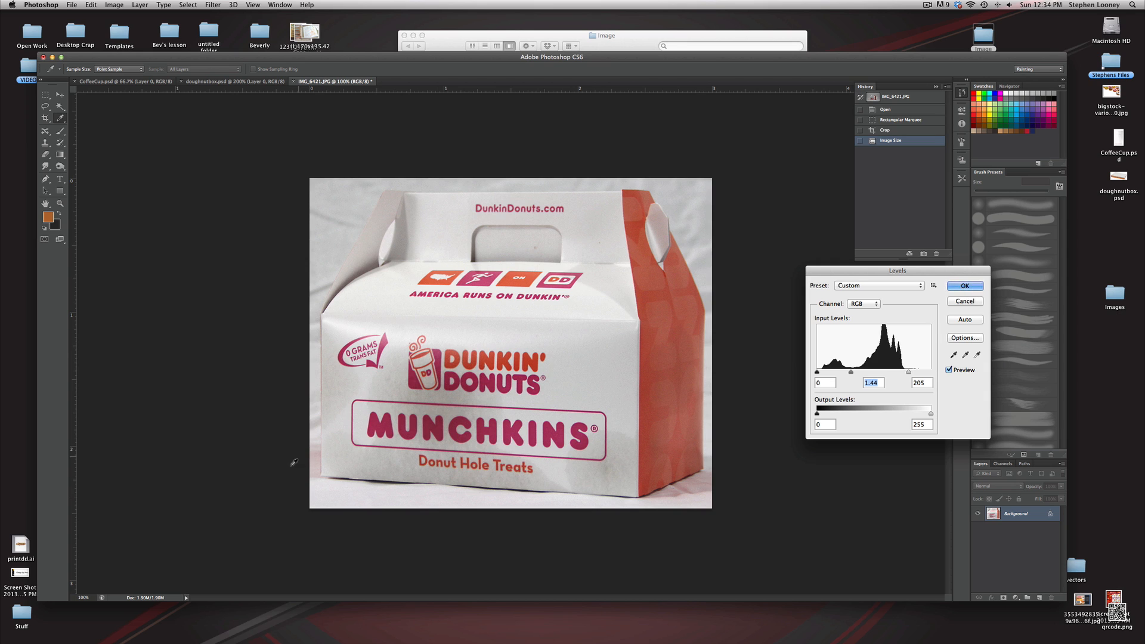
left_click(965, 286)
Convert the locked background into a regular editable layer
key("l")
double_click(1013, 522)
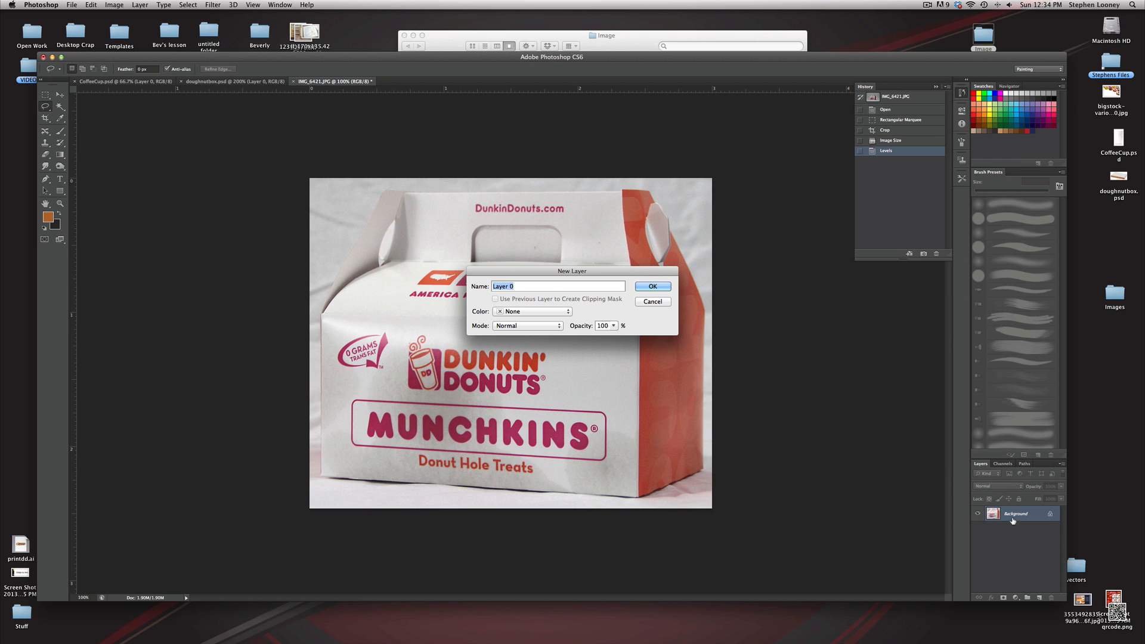
key("Return")
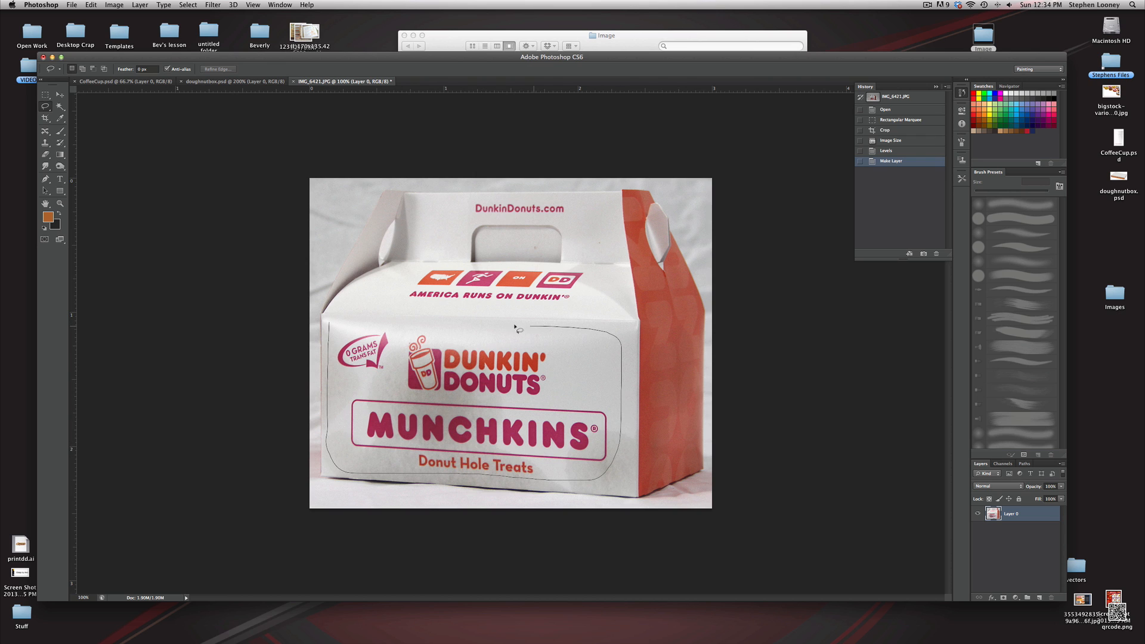
Lasso around the front logo panel, Content-Aware fill it and deselect
left_click_drag(327, 325, 329, 325)
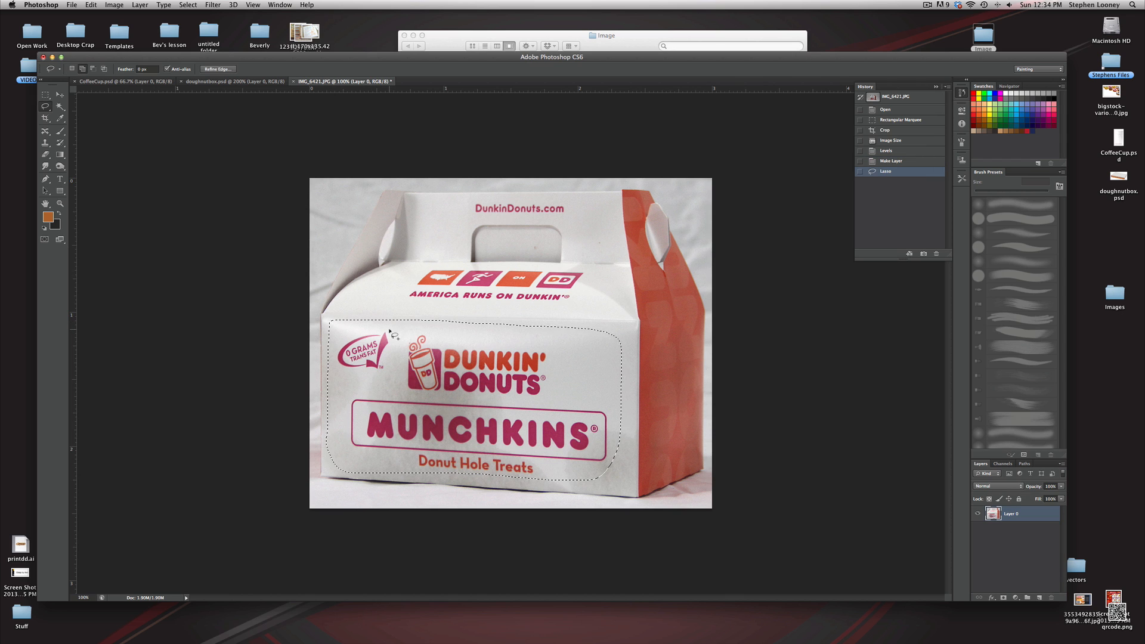
key("shift+BackSpace")
left_click(560, 271)
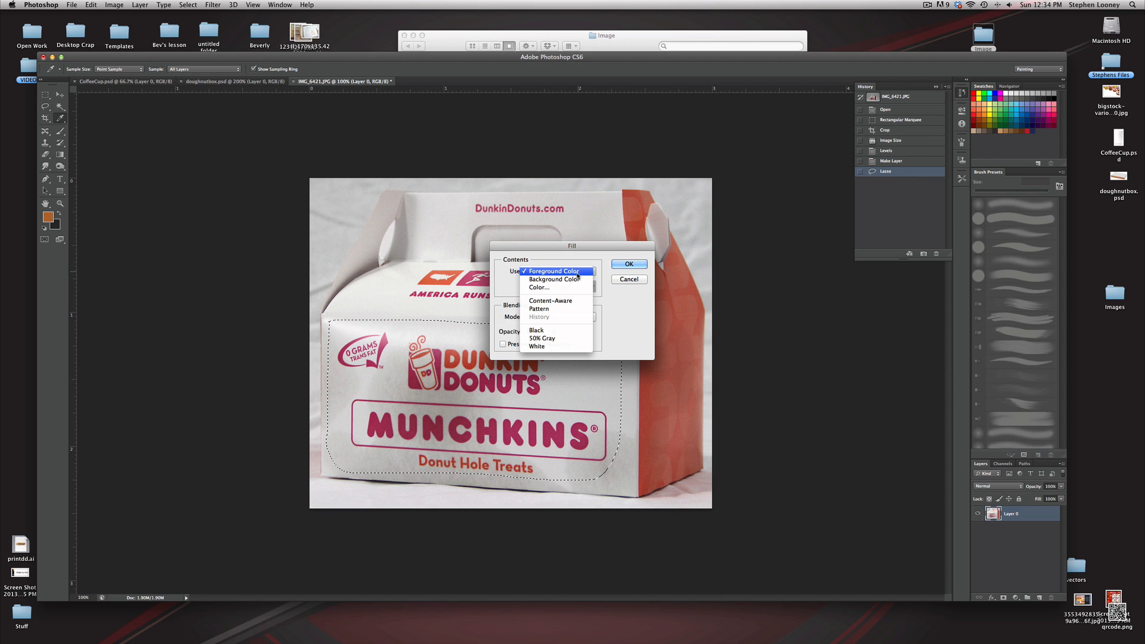
left_click(551, 300)
left_click(628, 263)
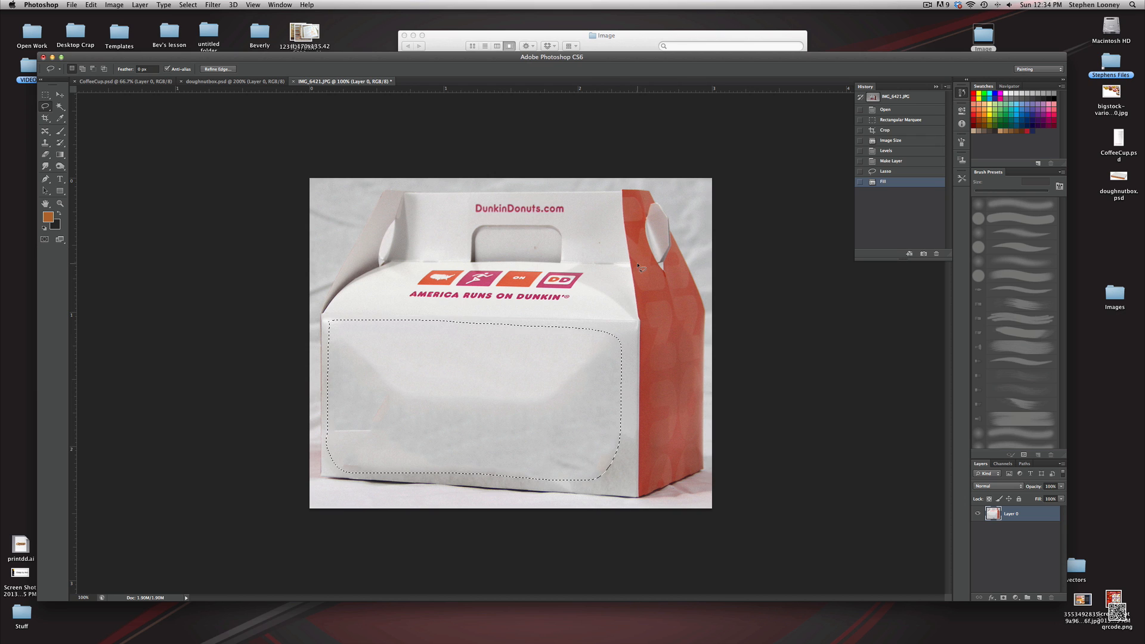
key("super+d")
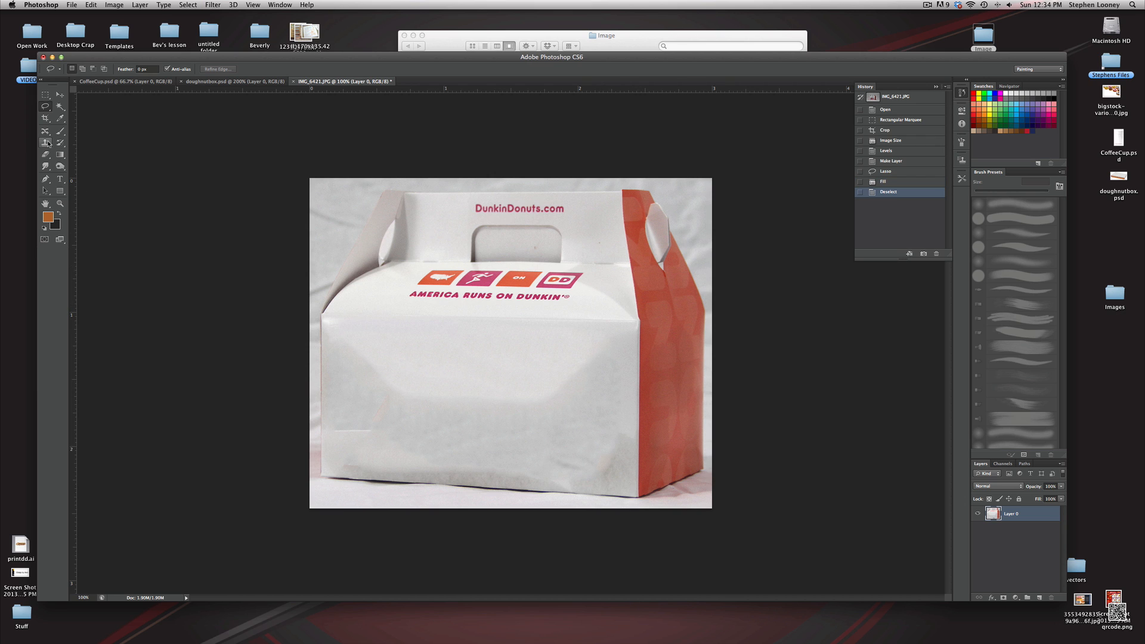
Use the Clone Stamp at 125 px to clone clean paper over blotches on the box front
left_click(46, 143)
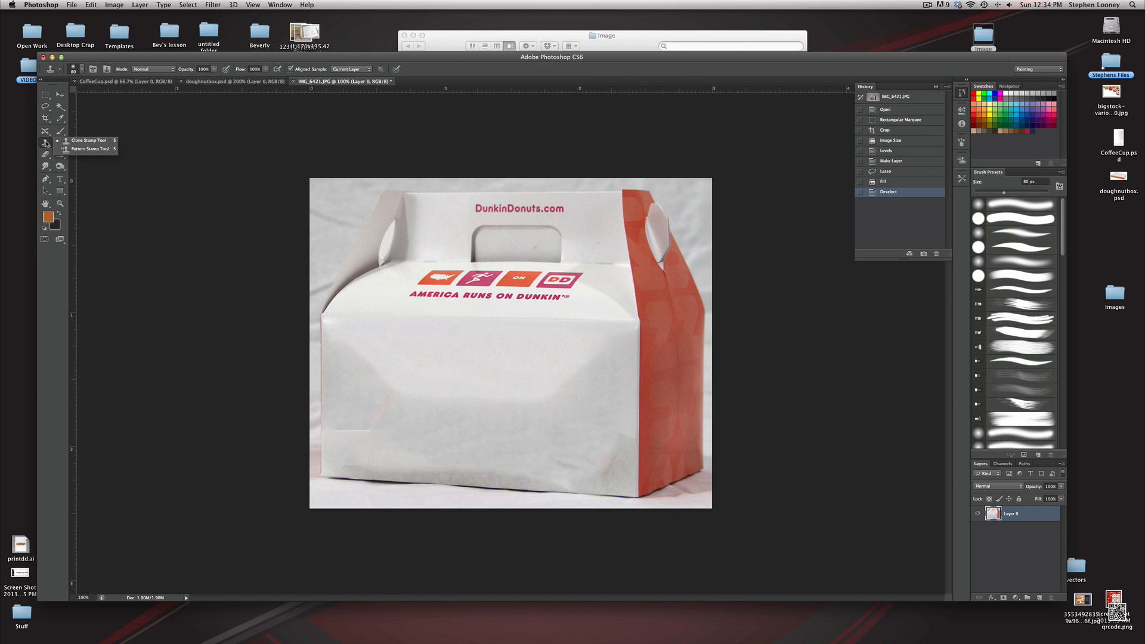
left_click(74, 141)
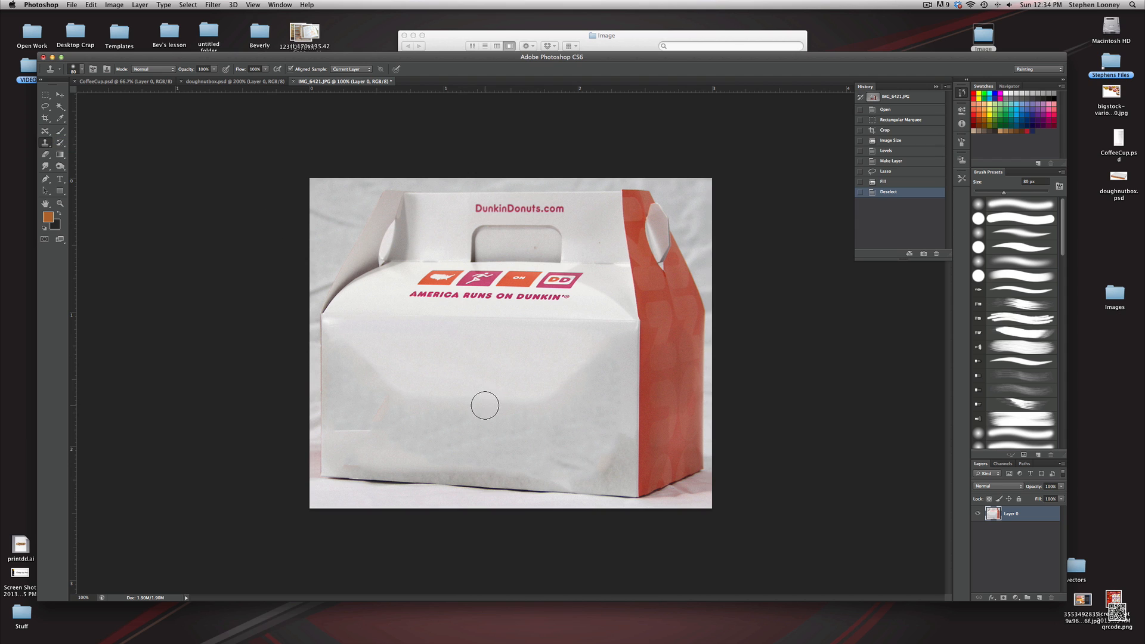
key("bracketright")
key("bracketright")
key("bracketright")
left_click(452, 363, "alt")
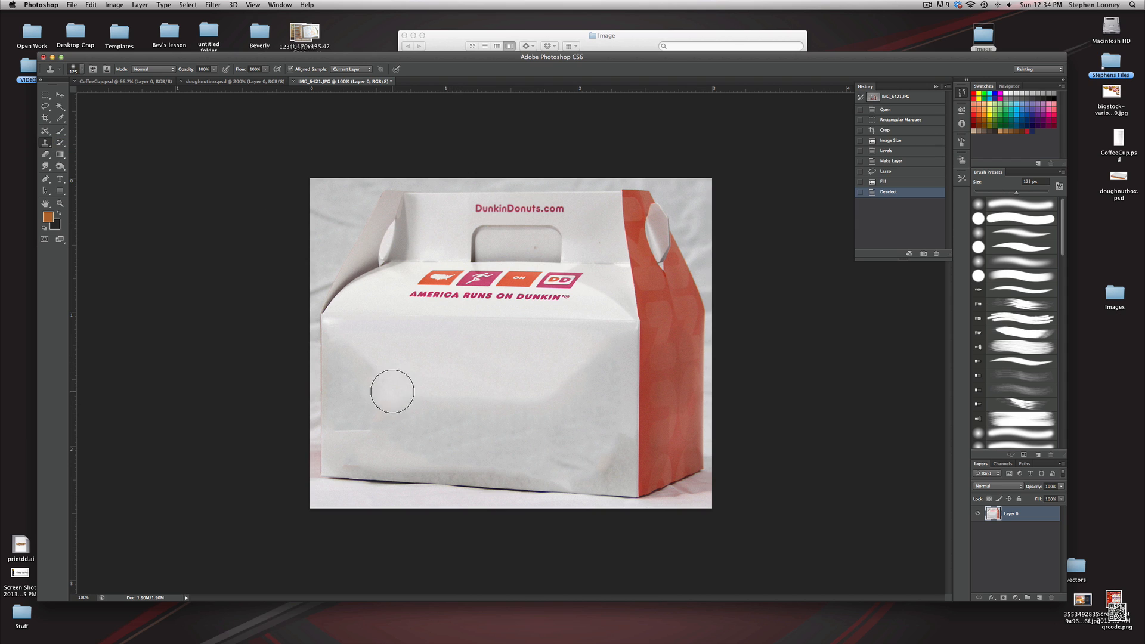
mouse_move(391, 391)
left_mouse_down()
mouse_move(373, 360)
mouse_move(359, 378)
mouse_move(371, 403)
mouse_move(430, 410)
mouse_move(386, 374)
left_mouse_up()
key("super+z")
left_click(441, 365, "alt")
left_click(441, 385, "alt")
left_click_drag(468, 410, 514, 405)
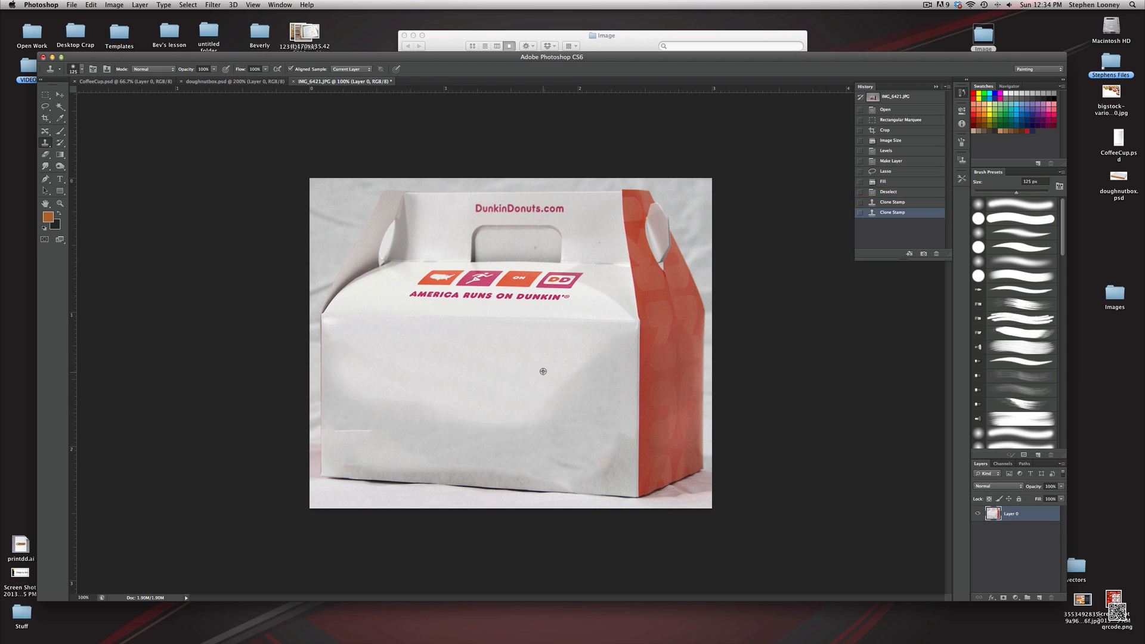
left_click(542, 371, "alt")
left_click_drag(602, 359, 543, 400)
left_click_drag(604, 383, 592, 373)
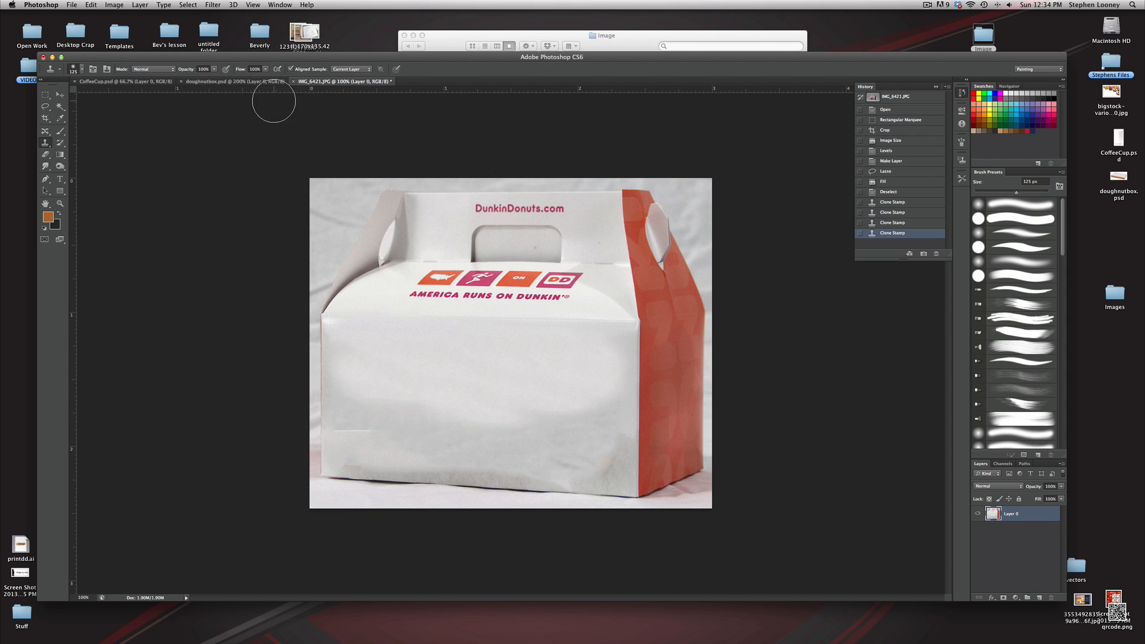
Lower the Clone Stamp opacity and keep cloning to smooth the remaining marks on the front panel
left_click(214, 70)
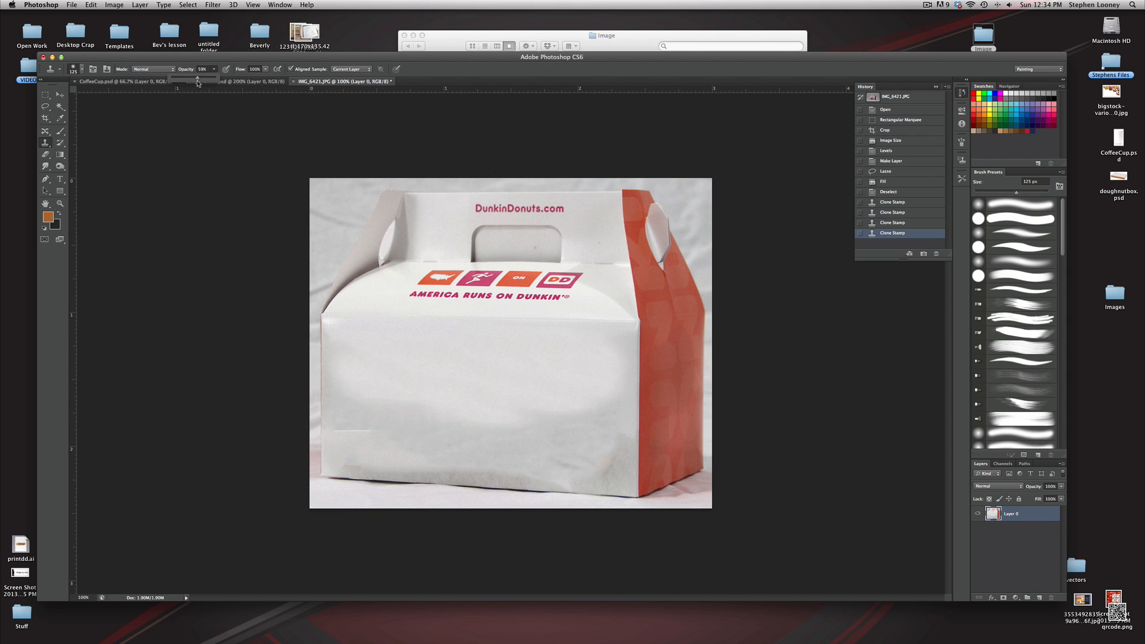
left_click(468, 387, "alt")
mouse_move(365, 388)
left_mouse_down()
mouse_move(460, 418)
mouse_move(354, 402)
mouse_move(400, 398)
mouse_move(435, 417)
left_mouse_up()
mouse_move(596, 378)
left_mouse_down()
mouse_move(598, 422)
mouse_move(602, 387)
left_mouse_up()
left_click_drag(598, 460, 608, 417)
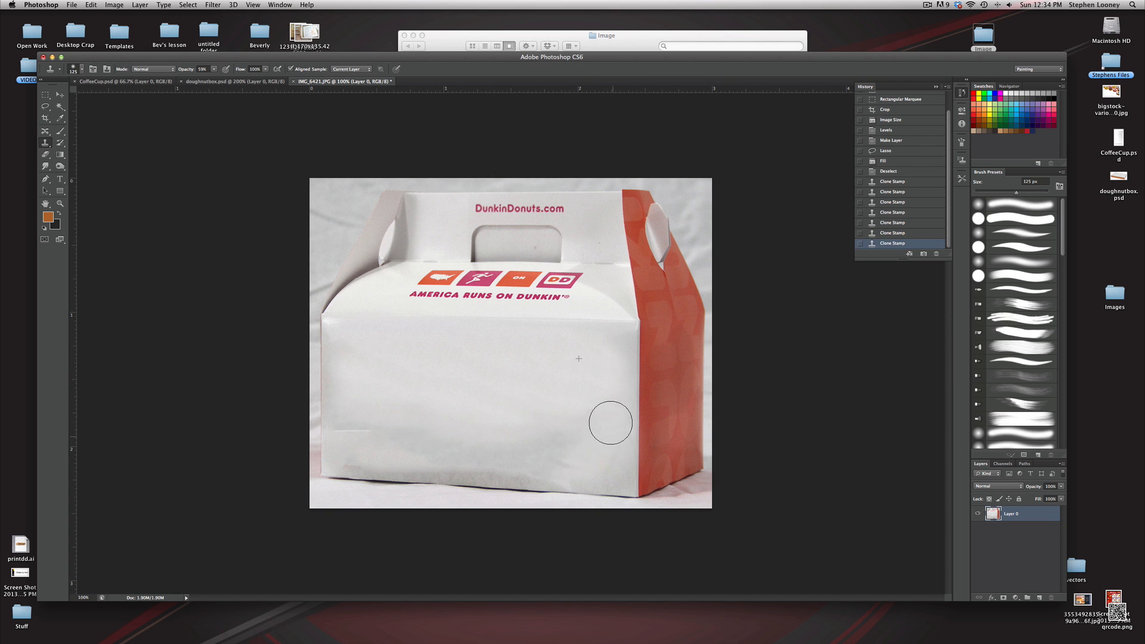
left_click(581, 438, "alt")
mouse_move(534, 459)
left_mouse_down()
mouse_move(515, 398)
mouse_move(534, 459)
mouse_move(425, 455)
mouse_move(550, 464)
left_mouse_up()
left_click(515, 399, "alt")
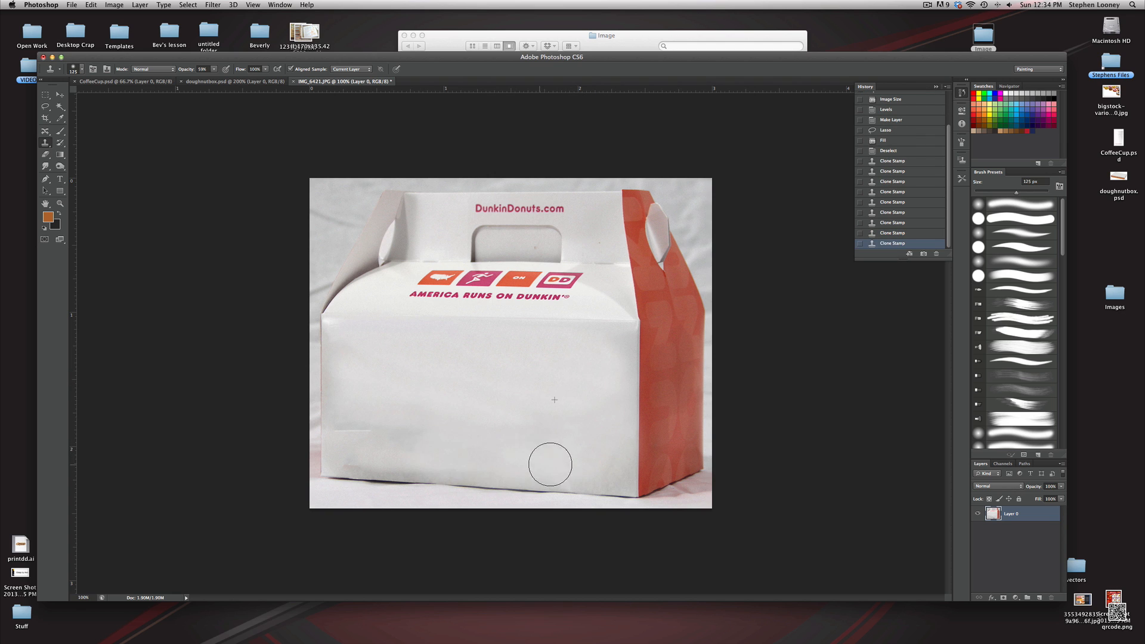
left_click(414, 463, "alt")
mouse_move(388, 460)
left_mouse_down()
mouse_move(350, 438)
mouse_move(379, 450)
mouse_move(365, 430)
mouse_move(374, 437)
mouse_move(359, 435)
mouse_move(364, 455)
mouse_move(388, 456)
left_mouse_up()
left_click(471, 394, "alt")
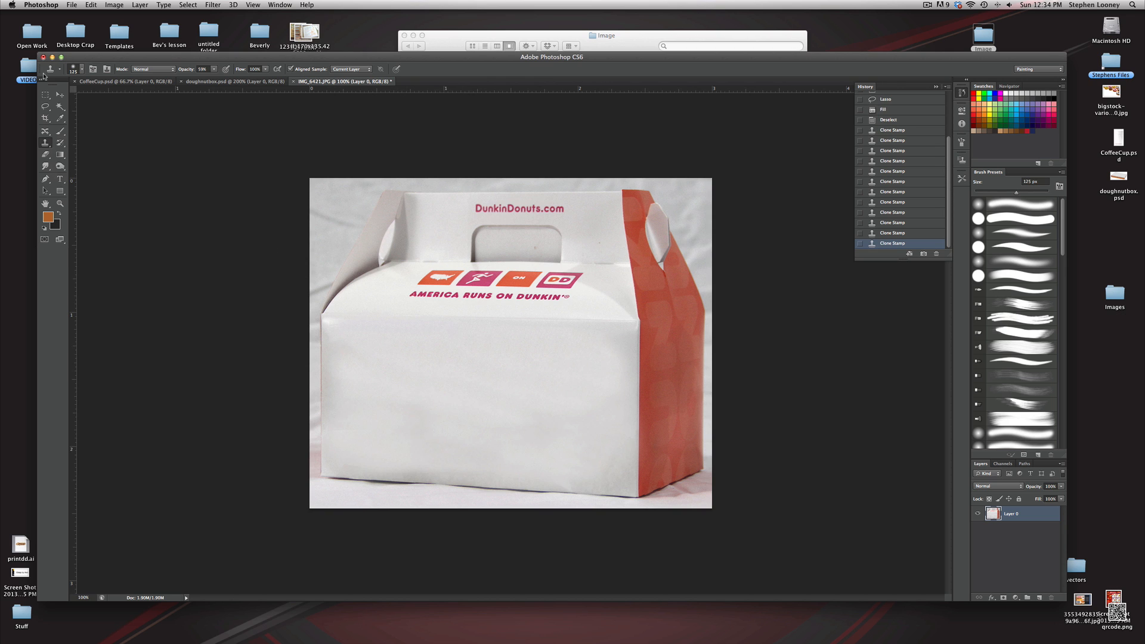
Lasso around the DunkinDonuts.com text on the handle, Content-Aware fill it and deselect
left_click(48, 108)
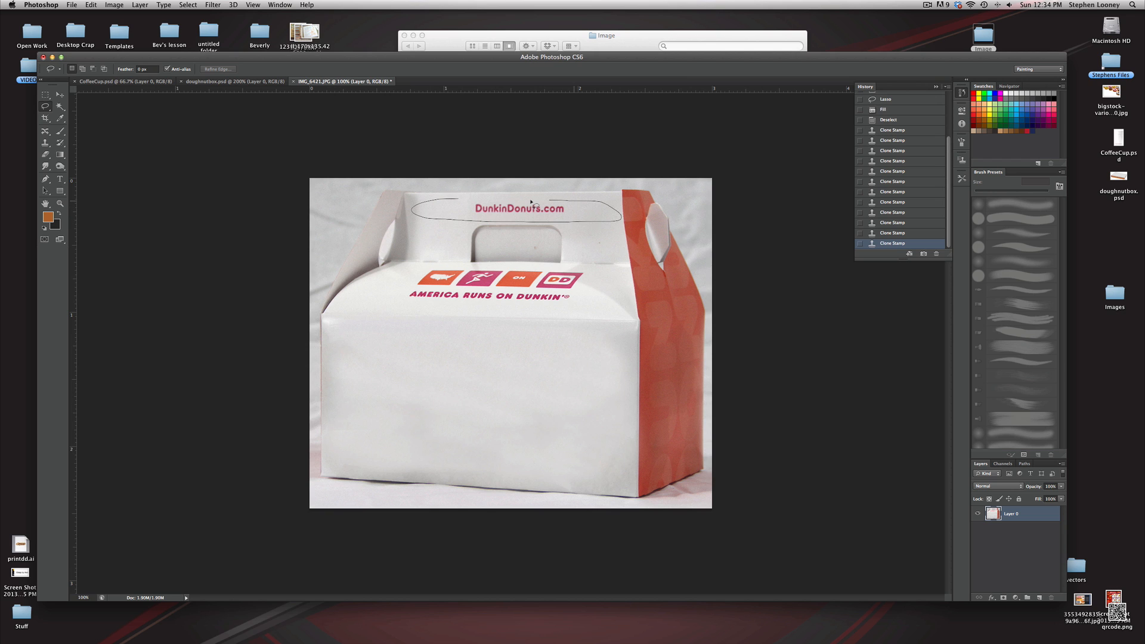
left_click_drag(457, 201, 459, 201)
key("shift+BackSpace")
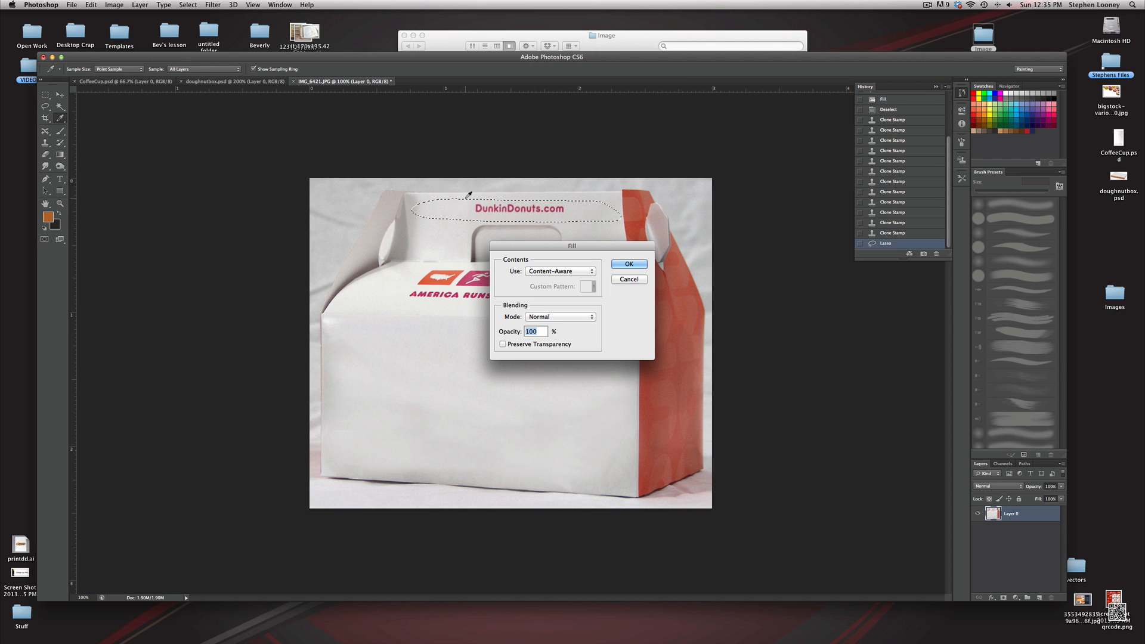
key("Return")
key("ctrl+d")
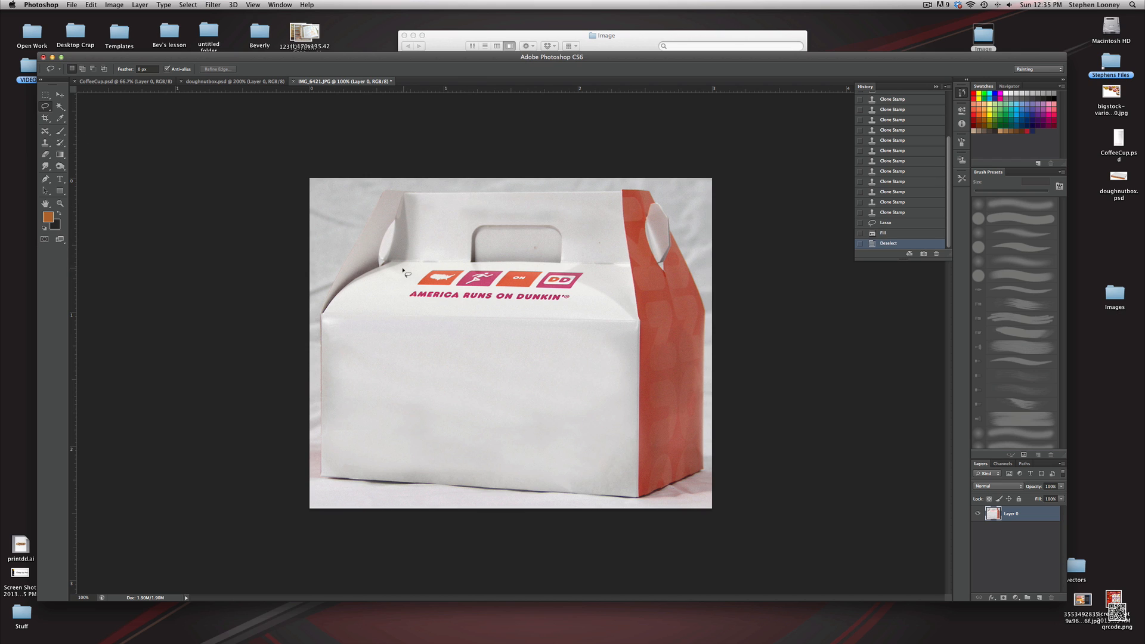
Select the icon row and slogan with Lasso and Rectangular Marquee, Content-Aware fill it and deselect
left_click_drag(379, 311, 528, 312)
left_click_drag(419, 263, 422, 267)
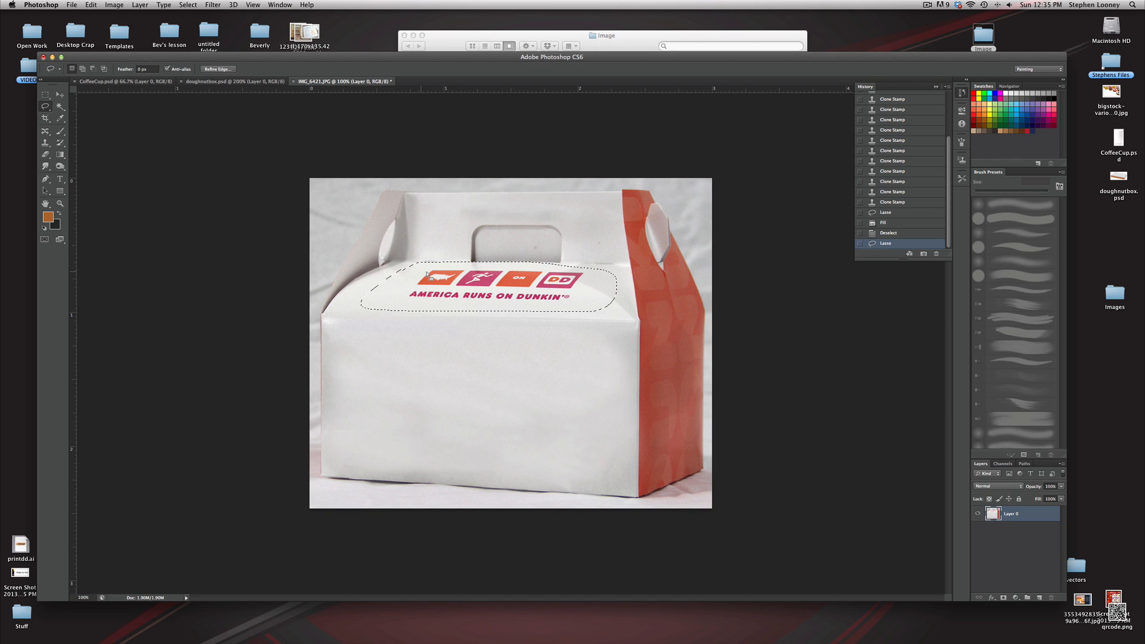
key("shift+BackSpace")
key("Return")
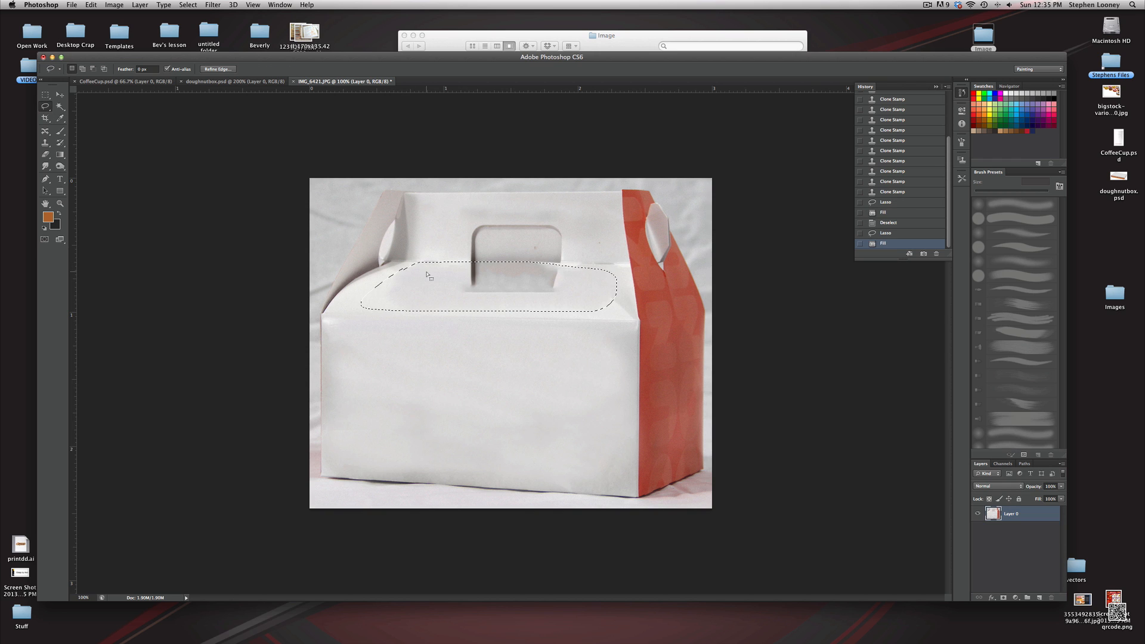
key("super+z")
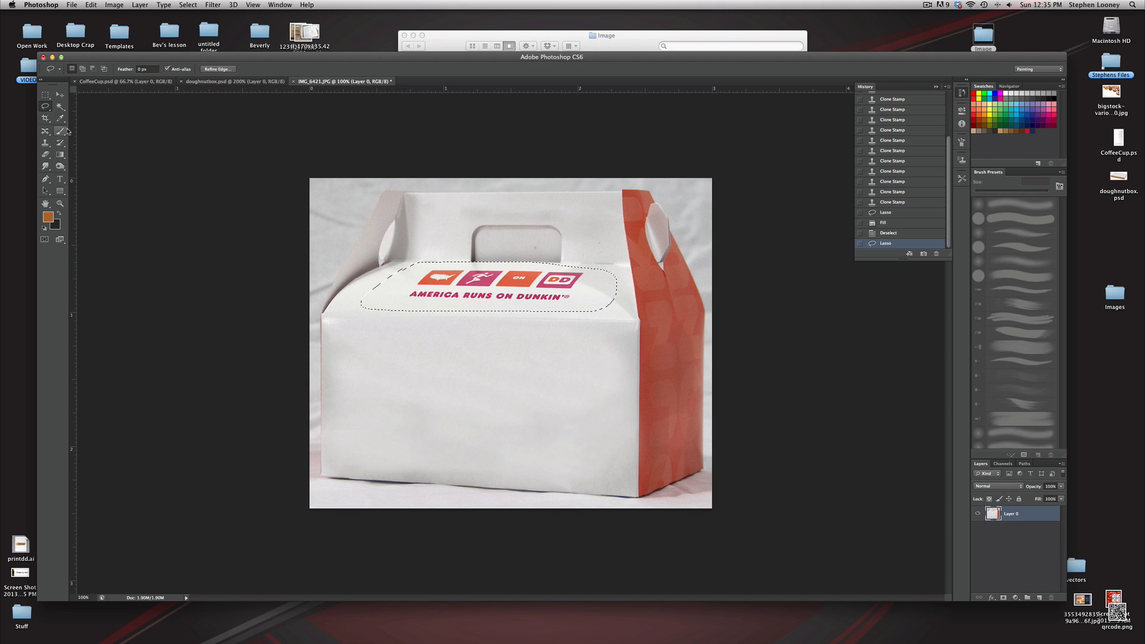
left_click(45, 94)
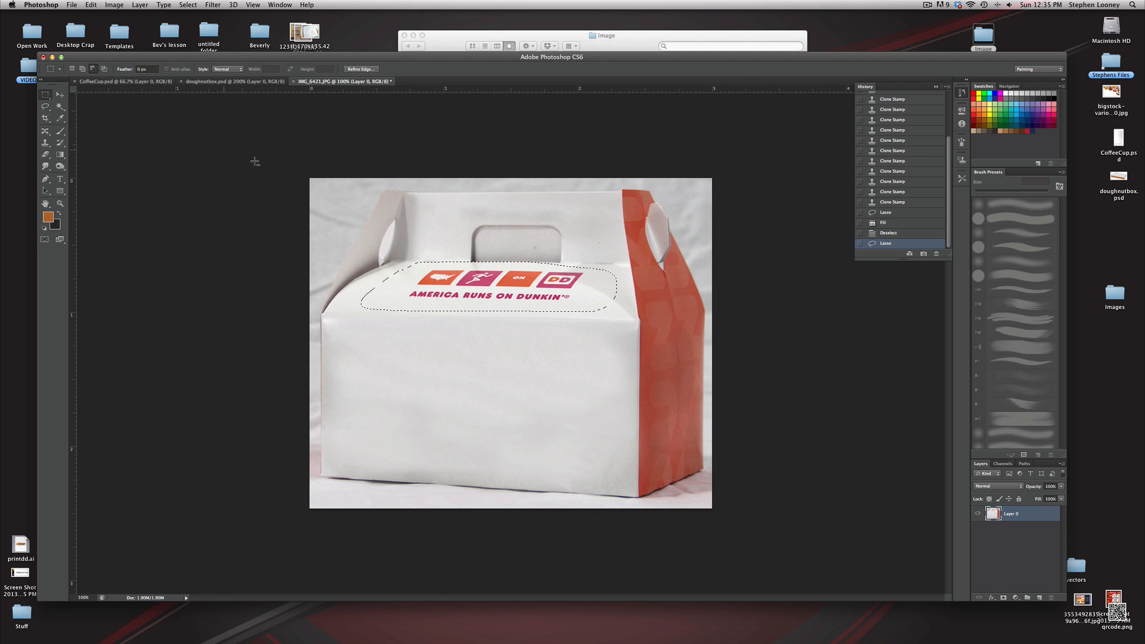
mouse_move(398, 252)
left_mouse_down()
mouse_move(520, 263)
mouse_move(646, 252)
mouse_move(646, 266)
left_mouse_up()
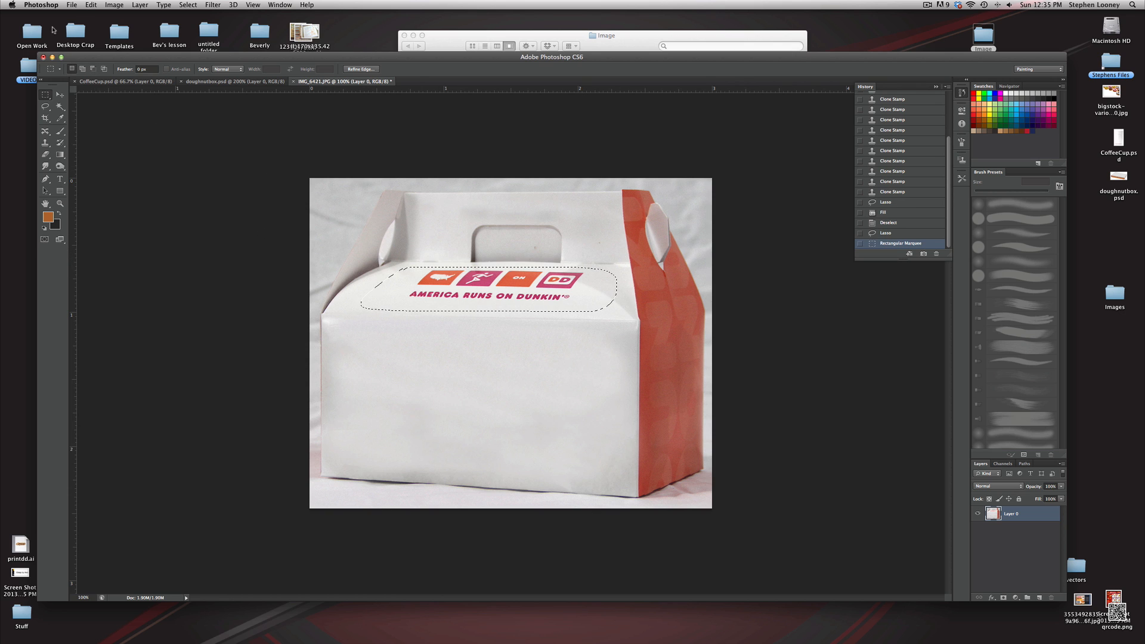
key("shift+BackSpace")
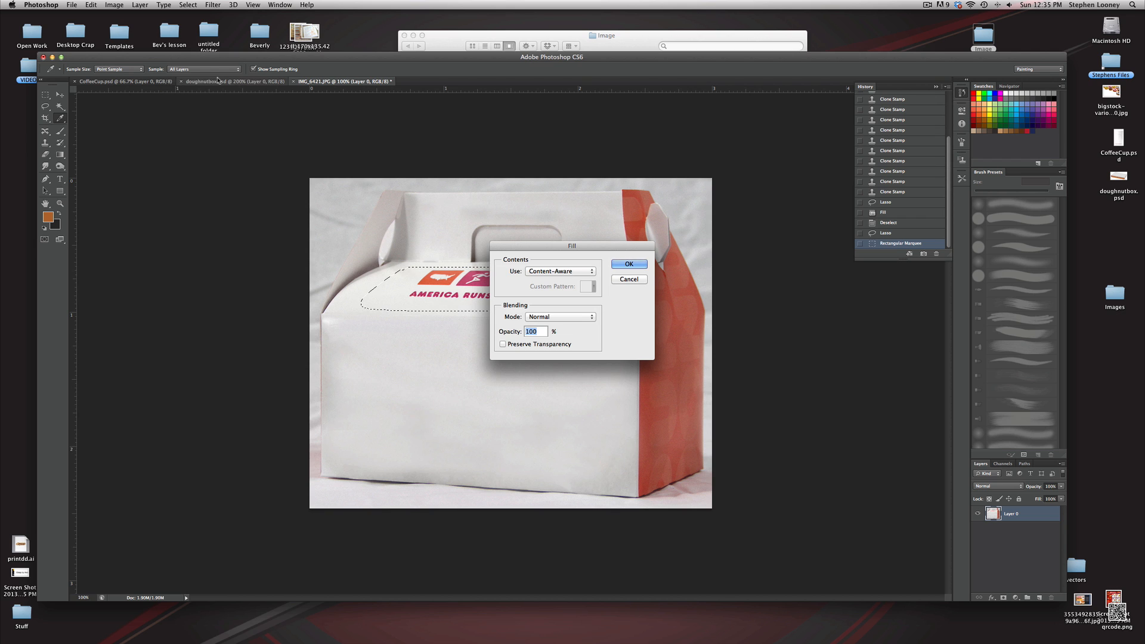
left_click(632, 266)
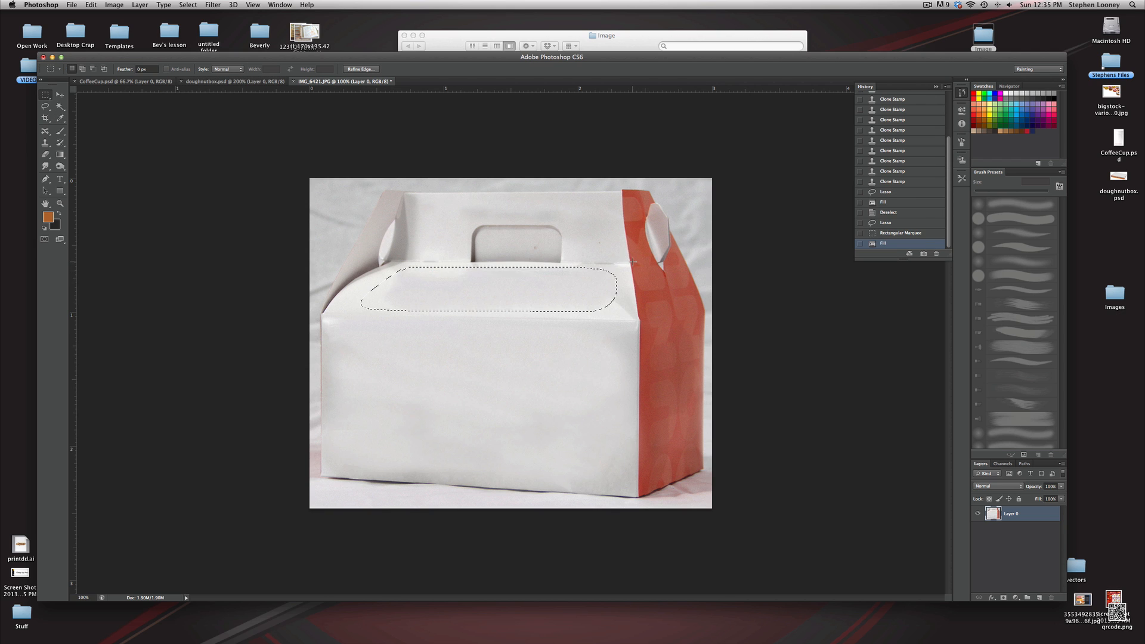
key("ctrl+d")
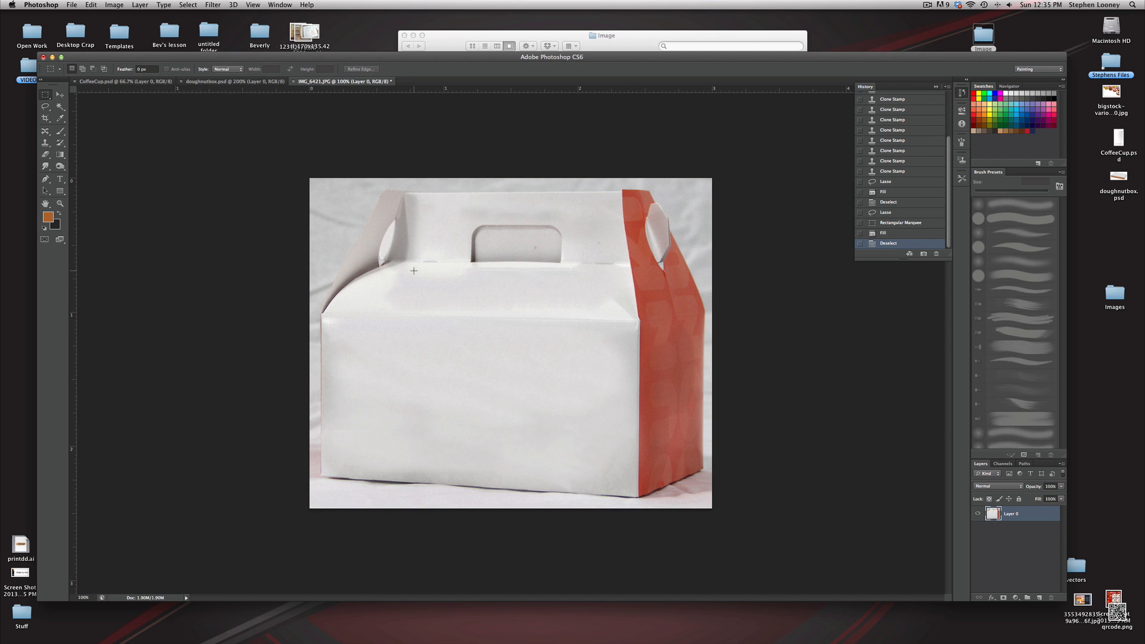
Save the box image as a Photoshop file named munchkinbox with maximized compatibility
left_click(74, 4)
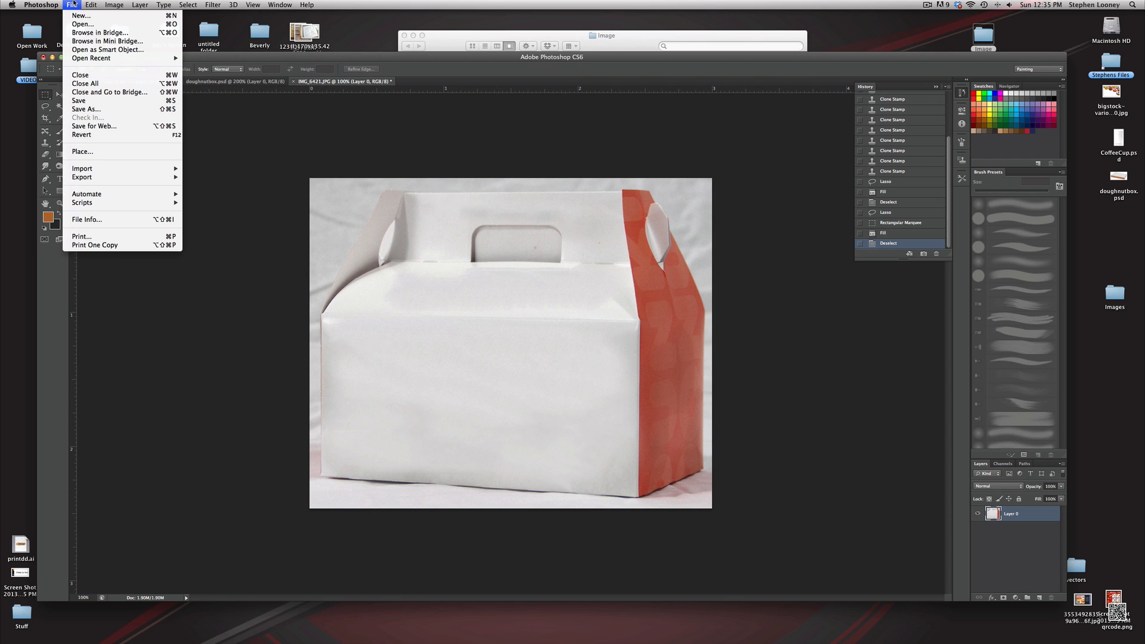
left_click(86, 111)
type("munc")
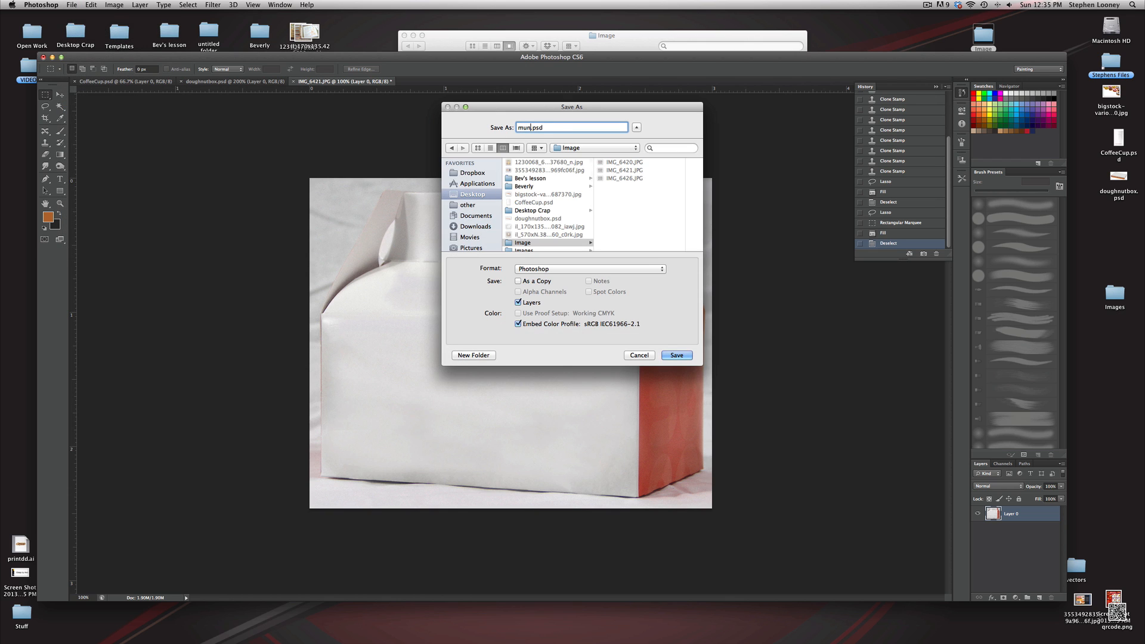
type("hkinbox")
left_click(676, 354)
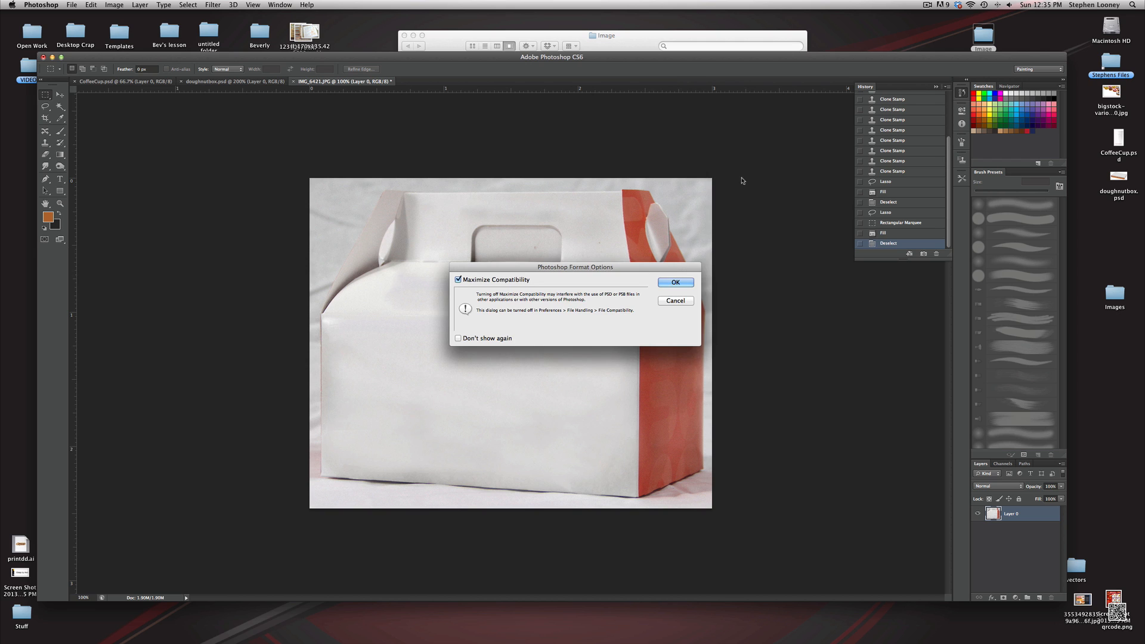
left_click(676, 281)
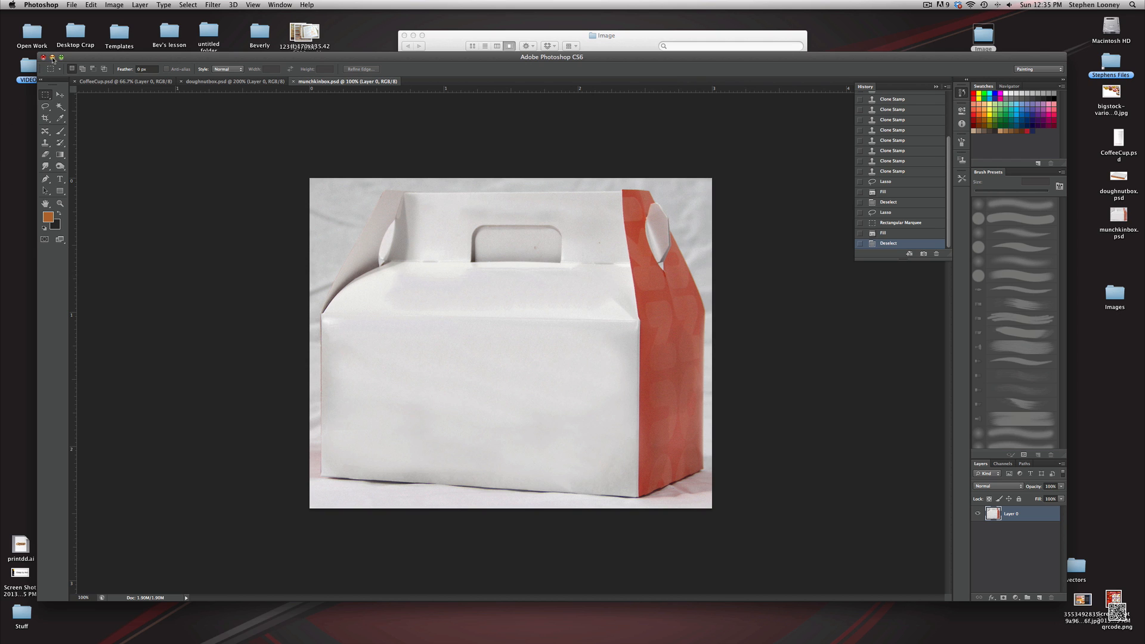
Trace a closed Pen path around the outline of the munchkin box, including its handle flaps
left_click(46, 178)
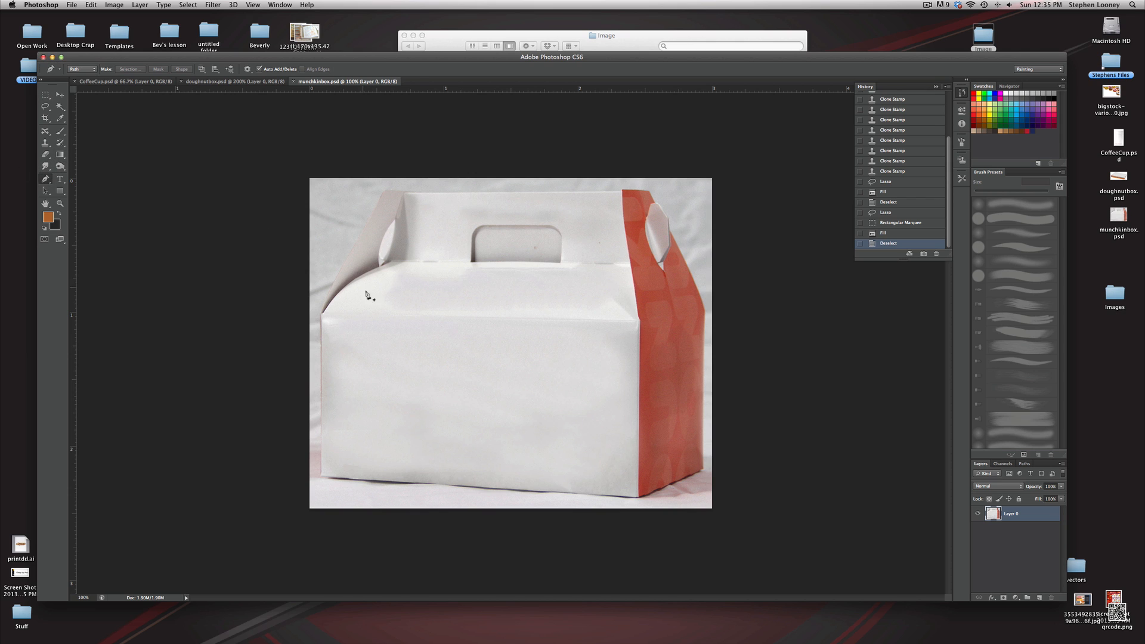
left_click(320, 317)
left_click(385, 191)
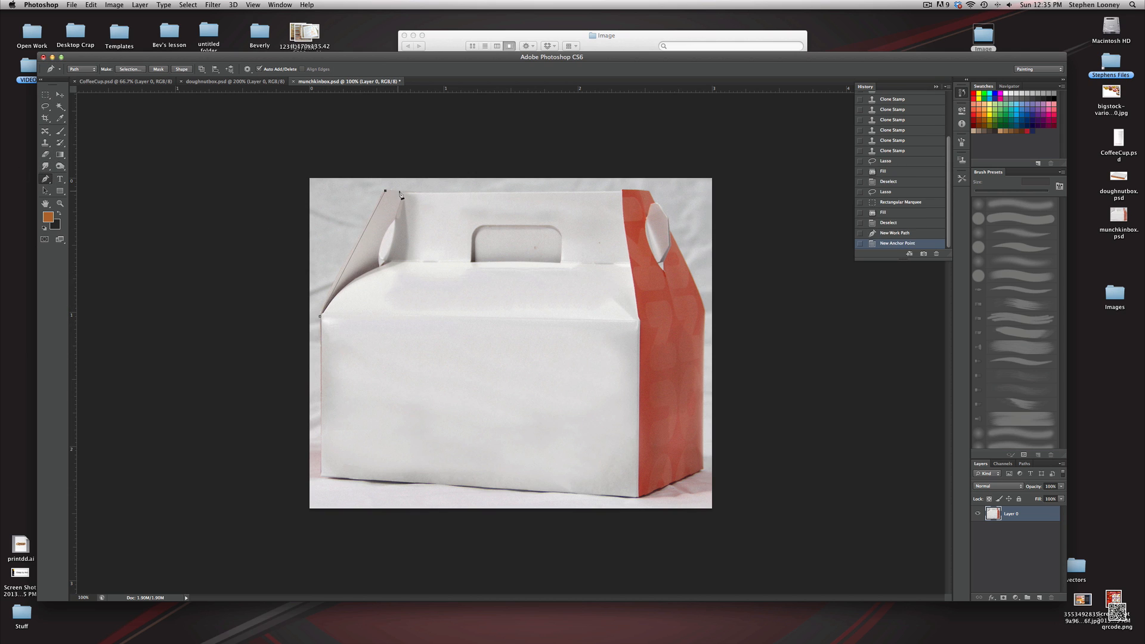
left_click(409, 192)
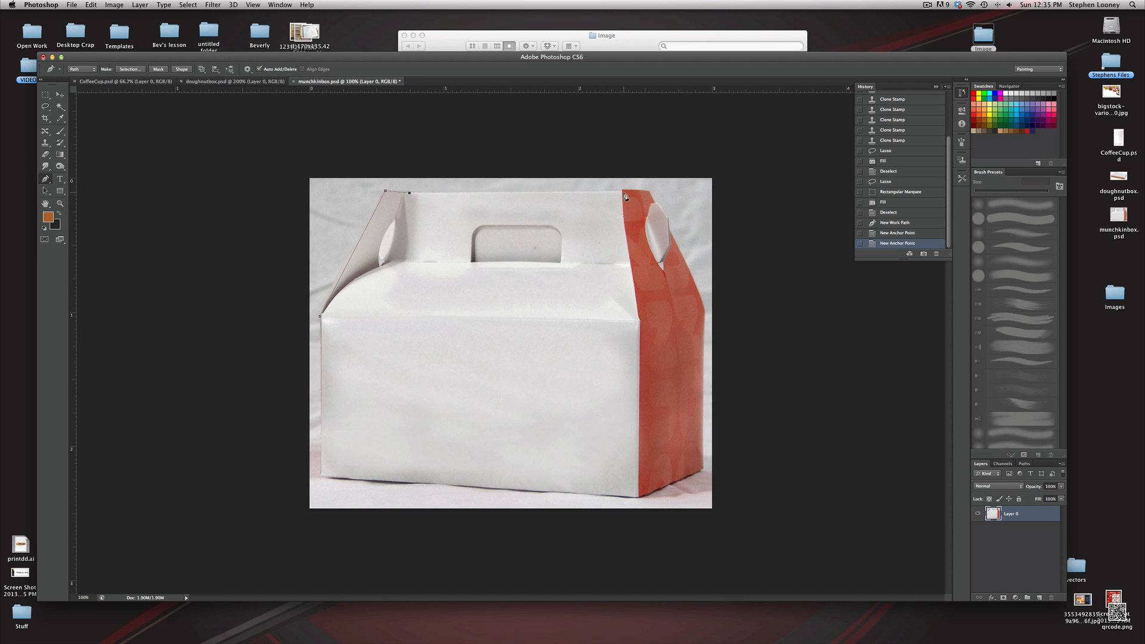
left_click(621, 191)
left_click(620, 191)
left_click(649, 191)
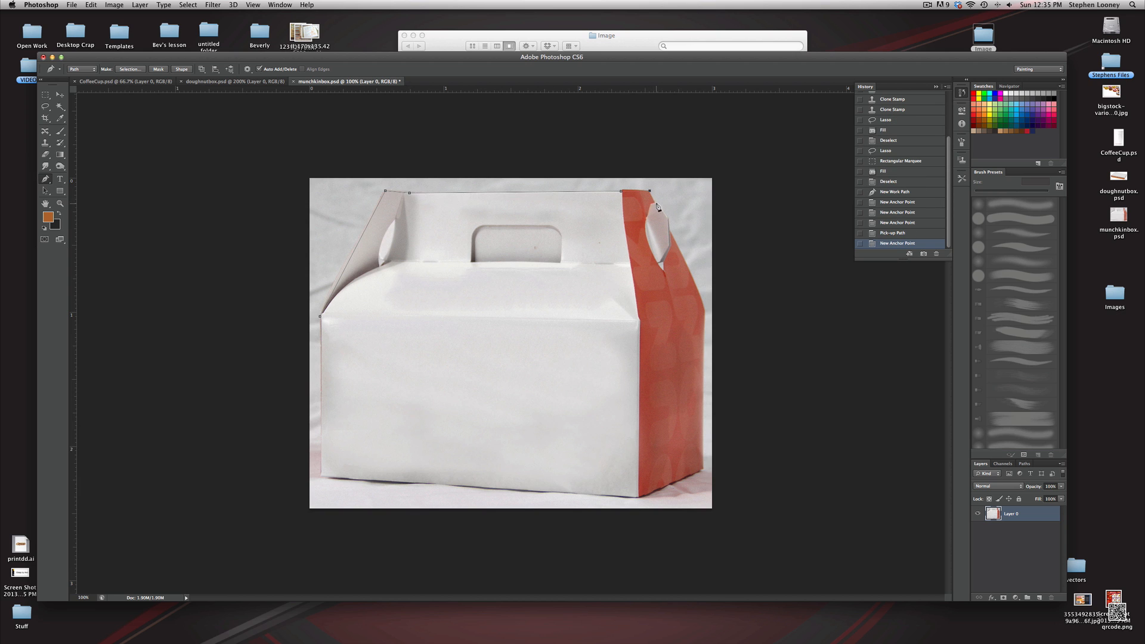
left_click(656, 203)
left_click(666, 216)
left_click(670, 233)
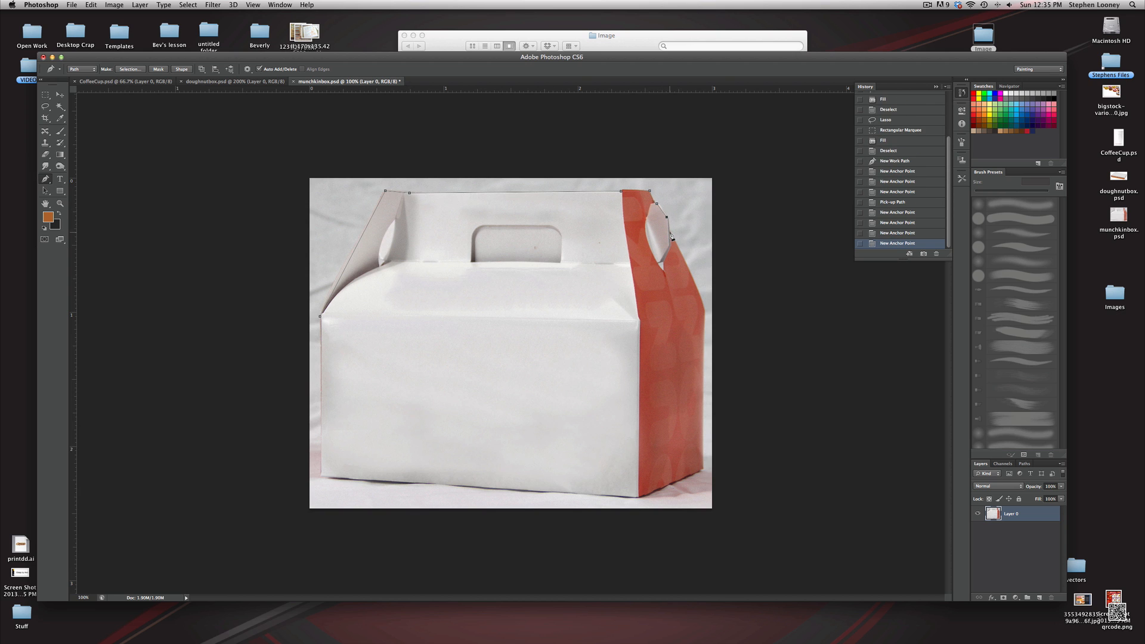
left_click(705, 311)
left_click(703, 470)
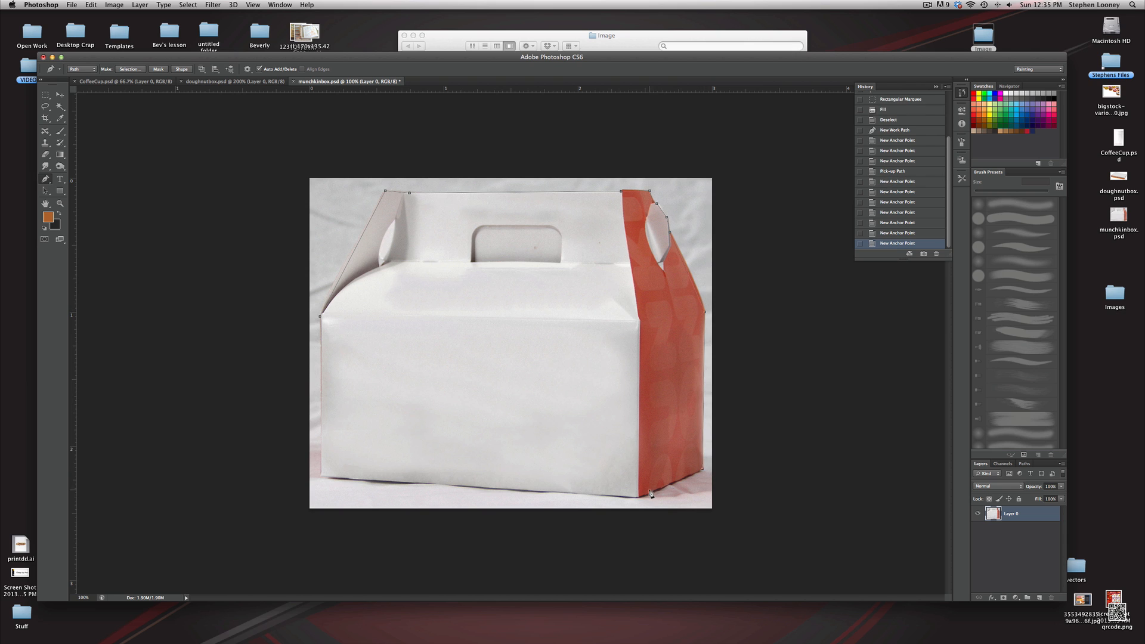
left_click(639, 496)
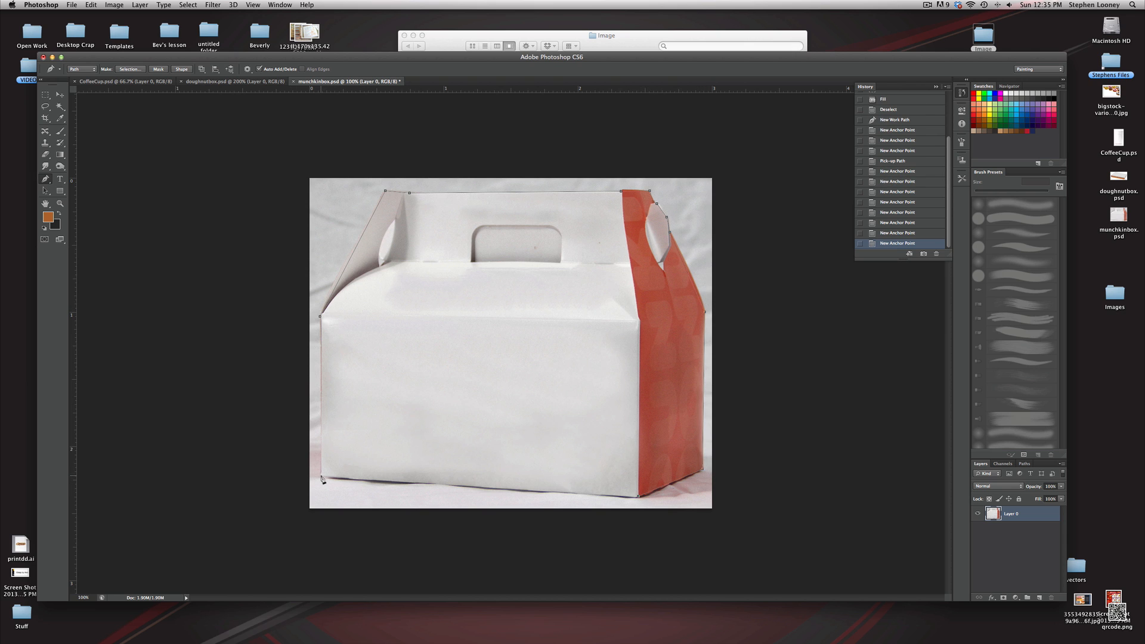
left_click(322, 477)
left_click(320, 317)
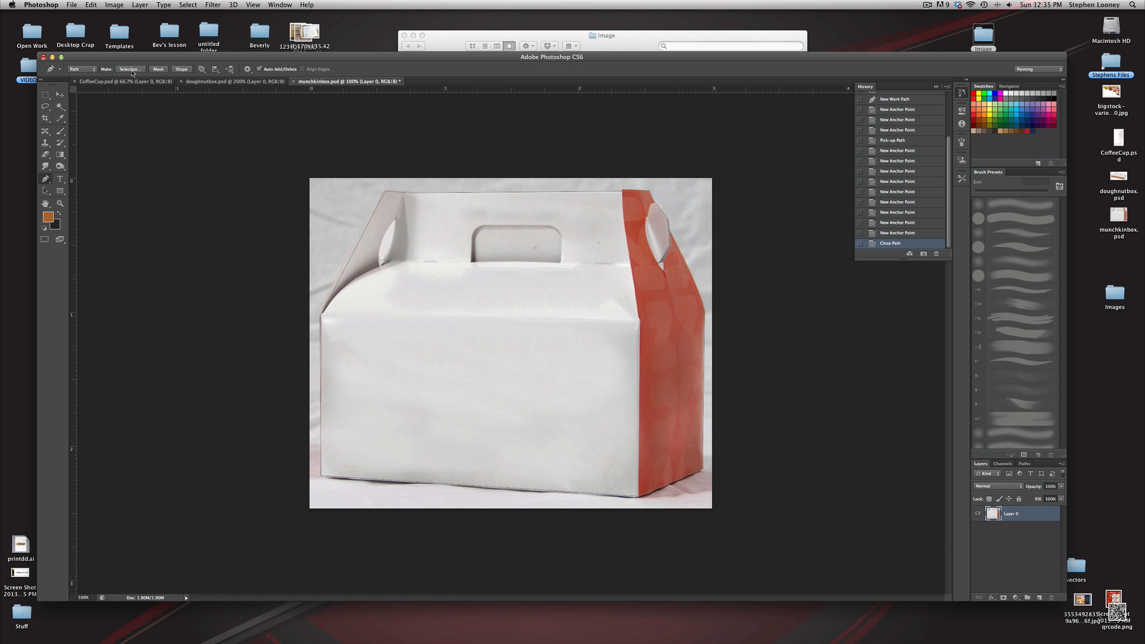
Turn the path into a selection, invert it, delete the background and deselect
left_click(131, 69)
left_click(654, 264)
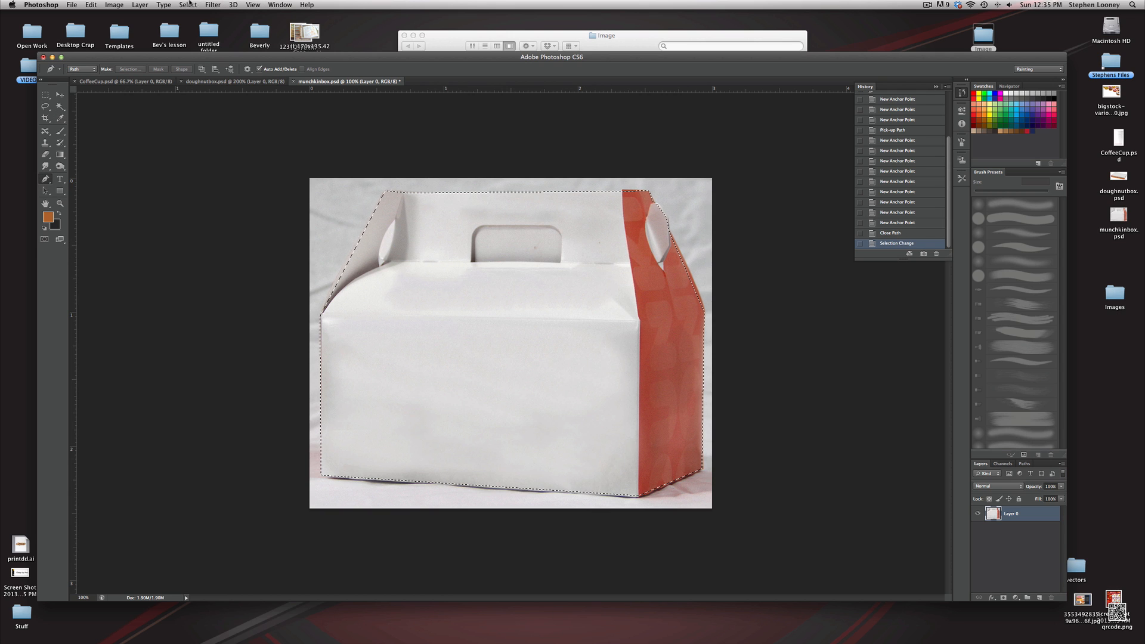
left_click(189, 5)
left_click(196, 39)
key("Delete")
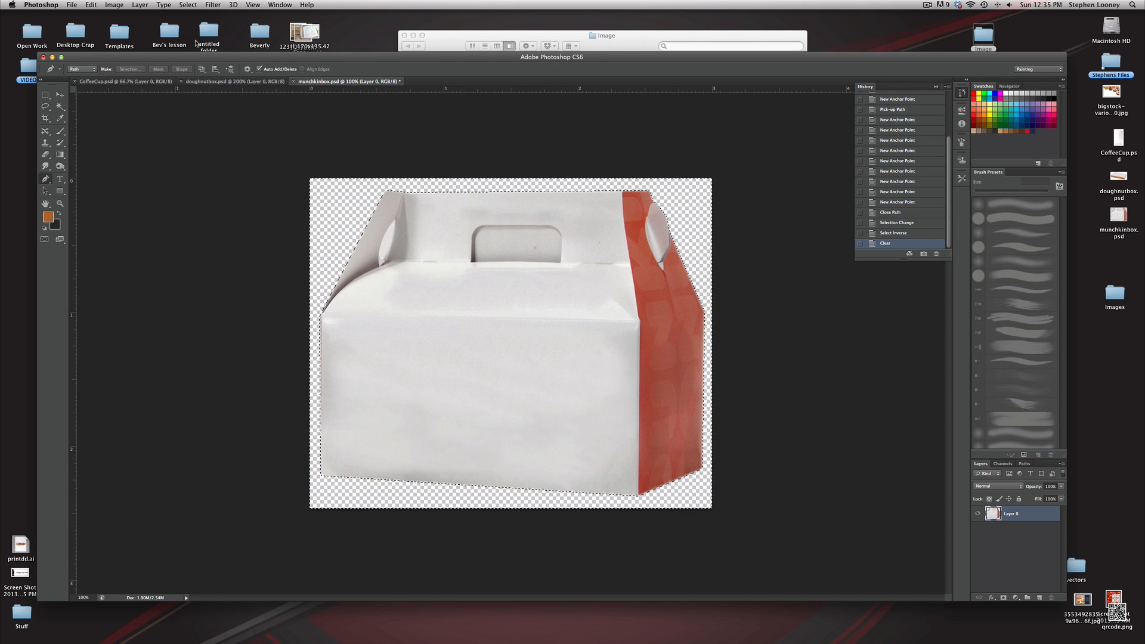
key("super+d")
Try Replace Color on the red side panel with hue +11, saturation -4 and lightness -1, then undo it
left_click(114, 5)
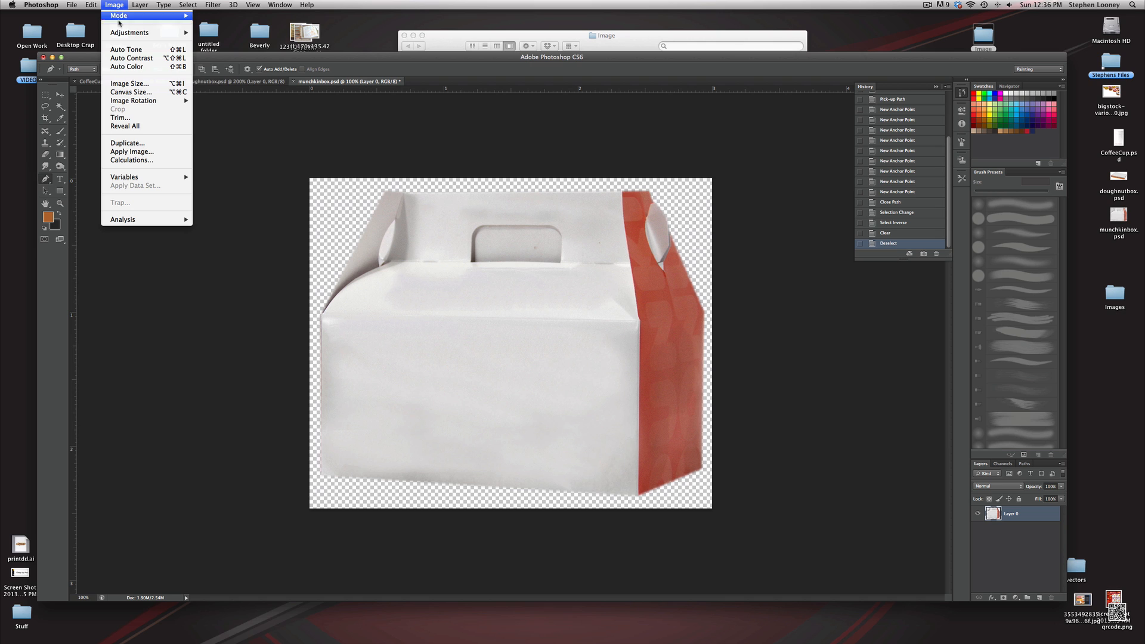
mouse_move(149, 33)
left_click(272, 236)
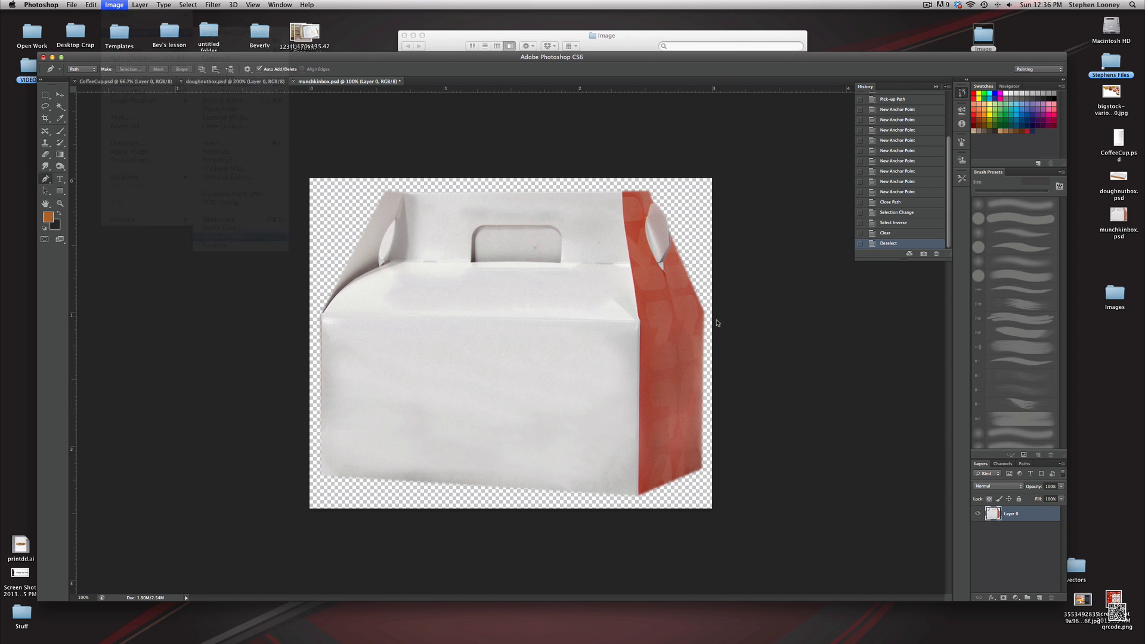
left_click(647, 329)
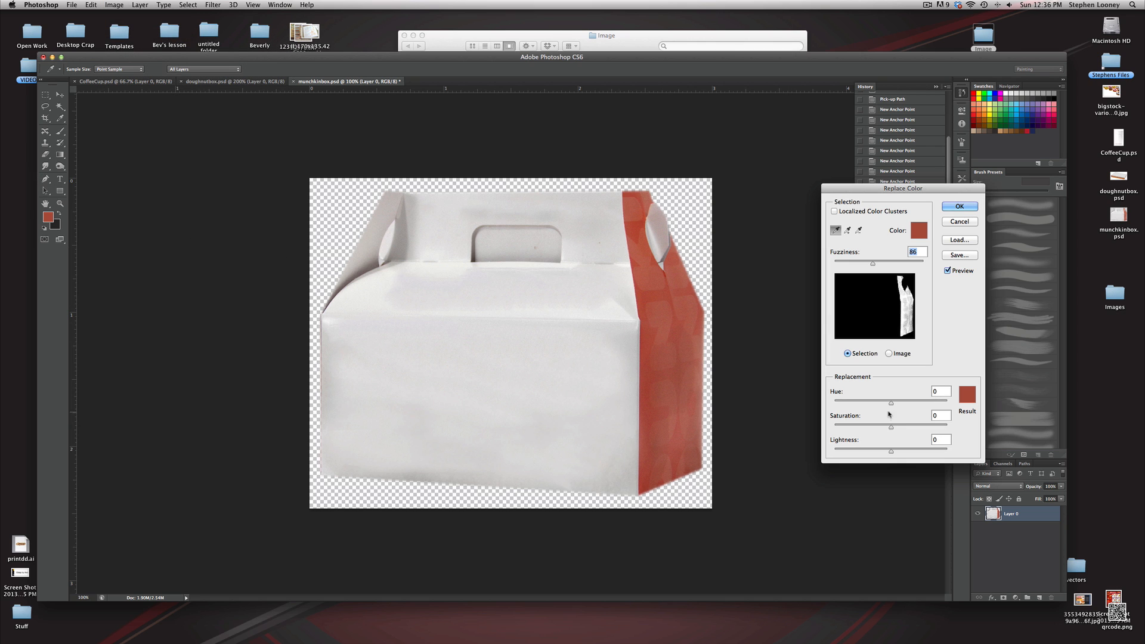
left_click_drag(891, 403, 890, 453)
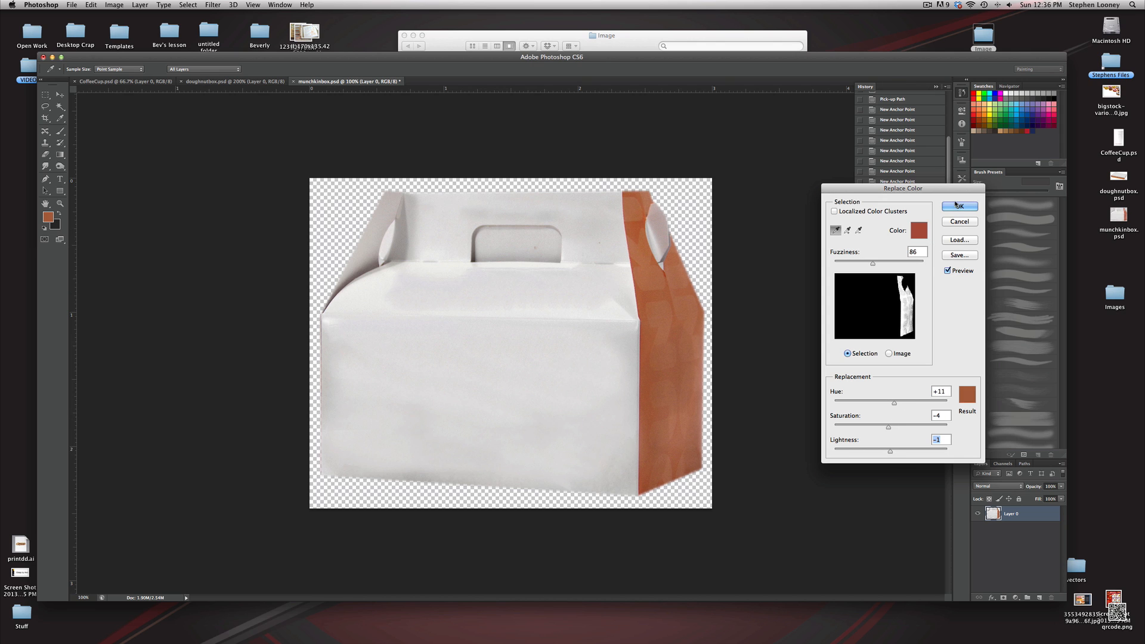
left_click(959, 207)
key("super+z")
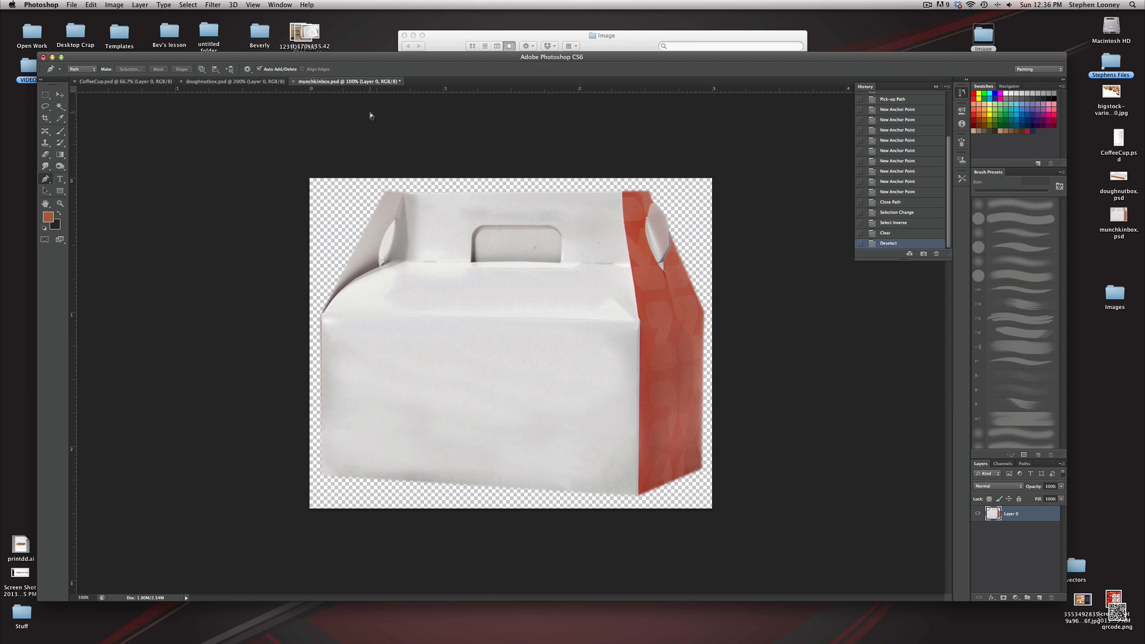
Save the box image and switch to Illustrator
key("super+s")
mouse_move(416, 637)
left_click(620, 631)
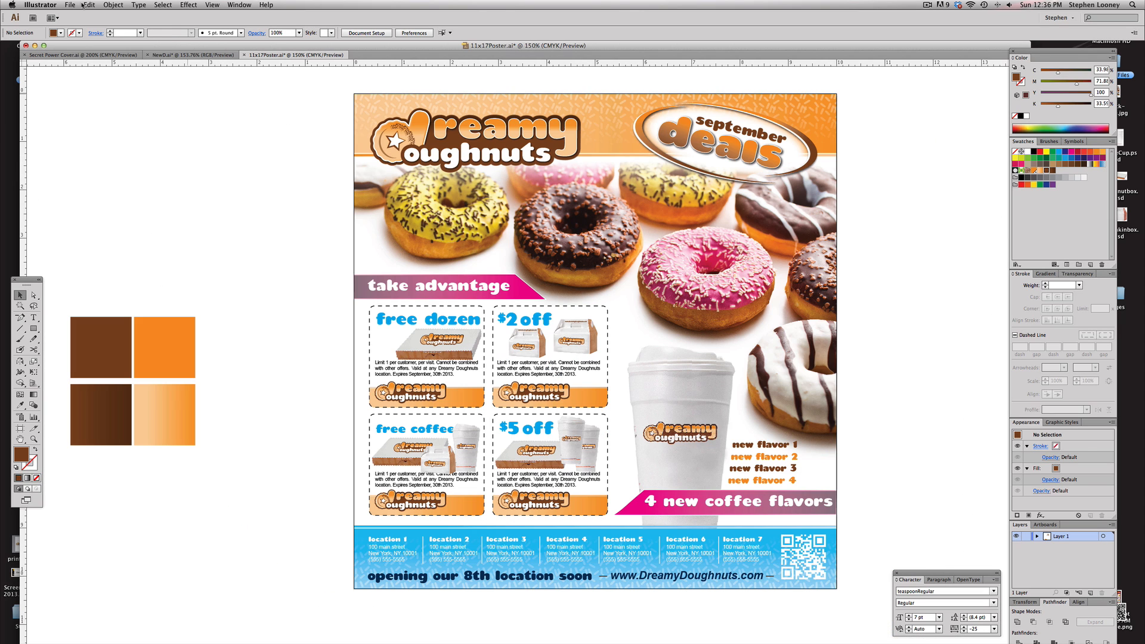
Create a new document named DD Poster, 10.25 in wide, 10 in high, with 0.125 in bleed
left_click(70, 5)
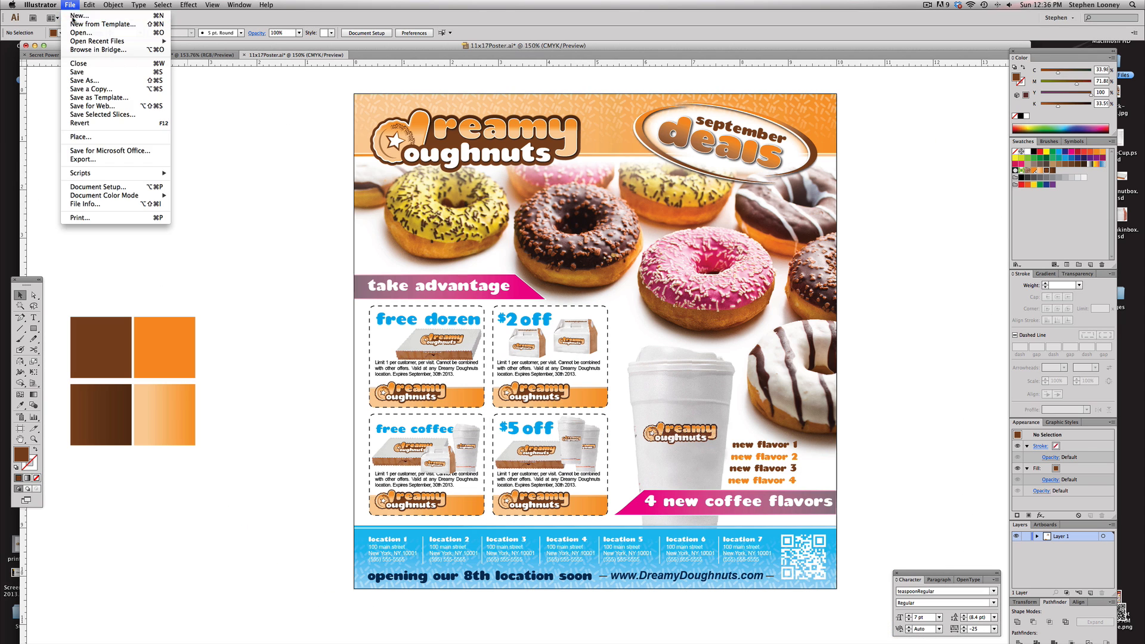
left_click(77, 15)
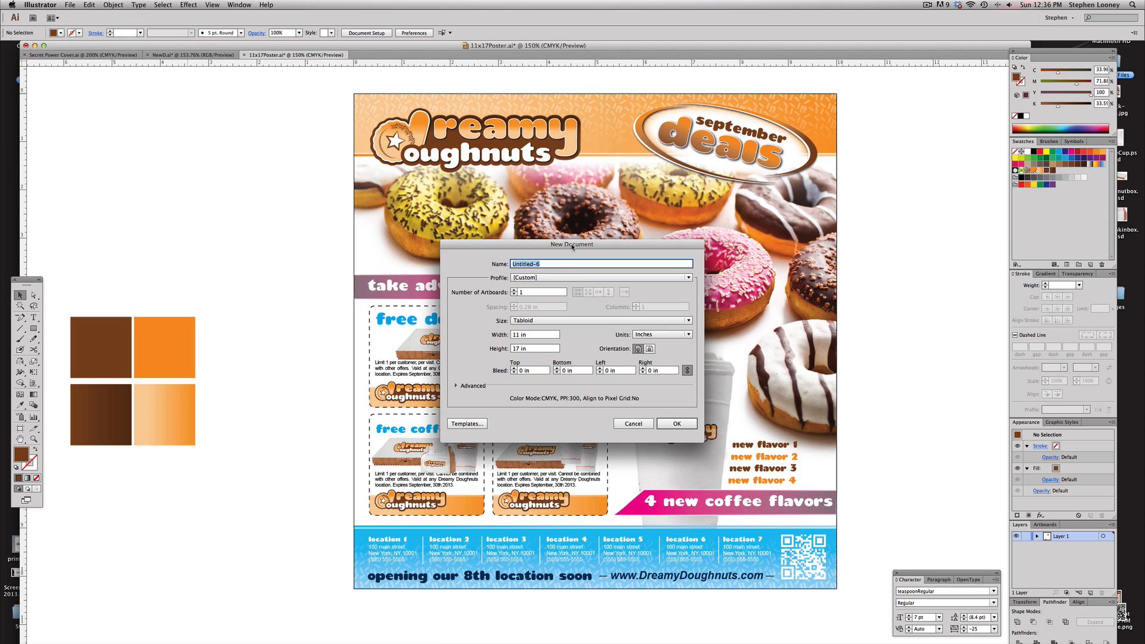
type("DD Poster")
left_click_drag(529, 335, 483, 332)
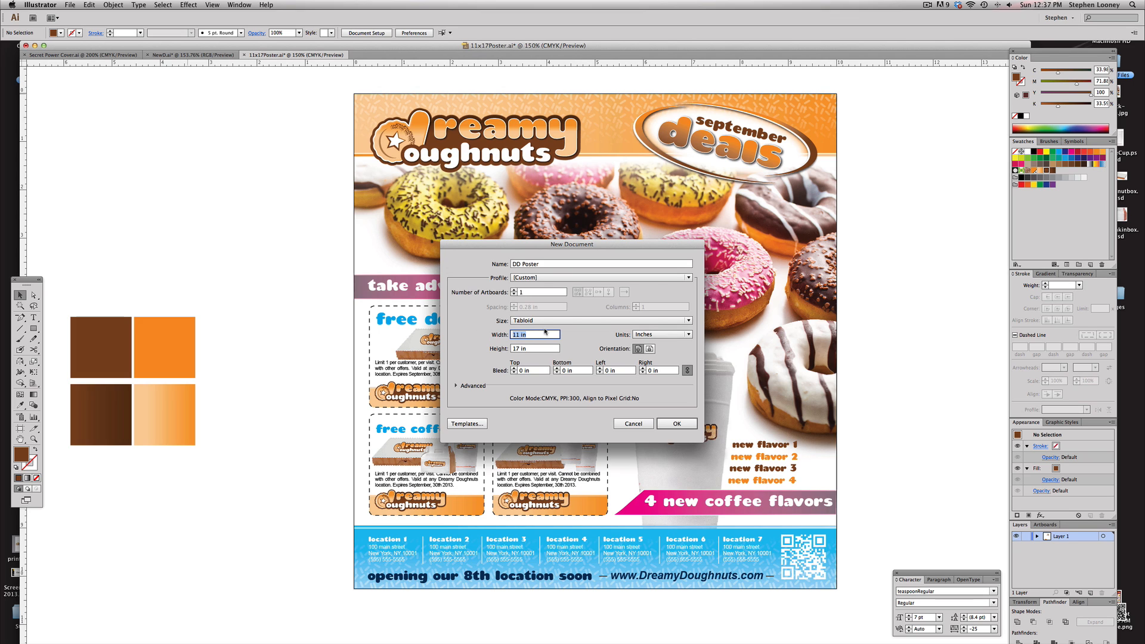
type("10.25")
key("Tab")
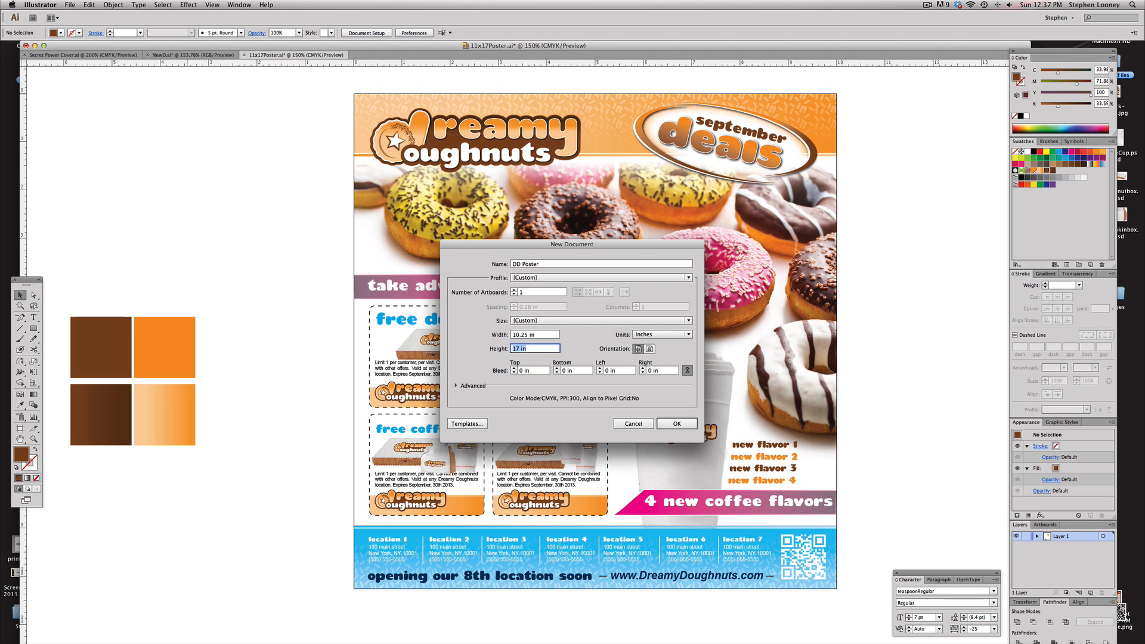
type("10")
left_click(514, 369)
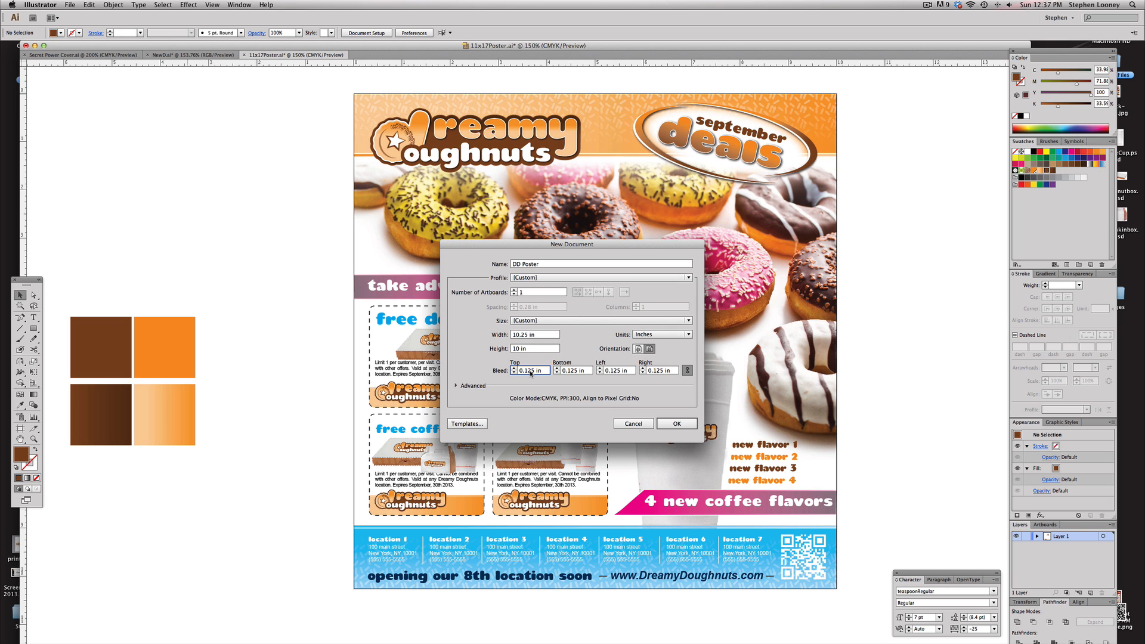
left_click(677, 424)
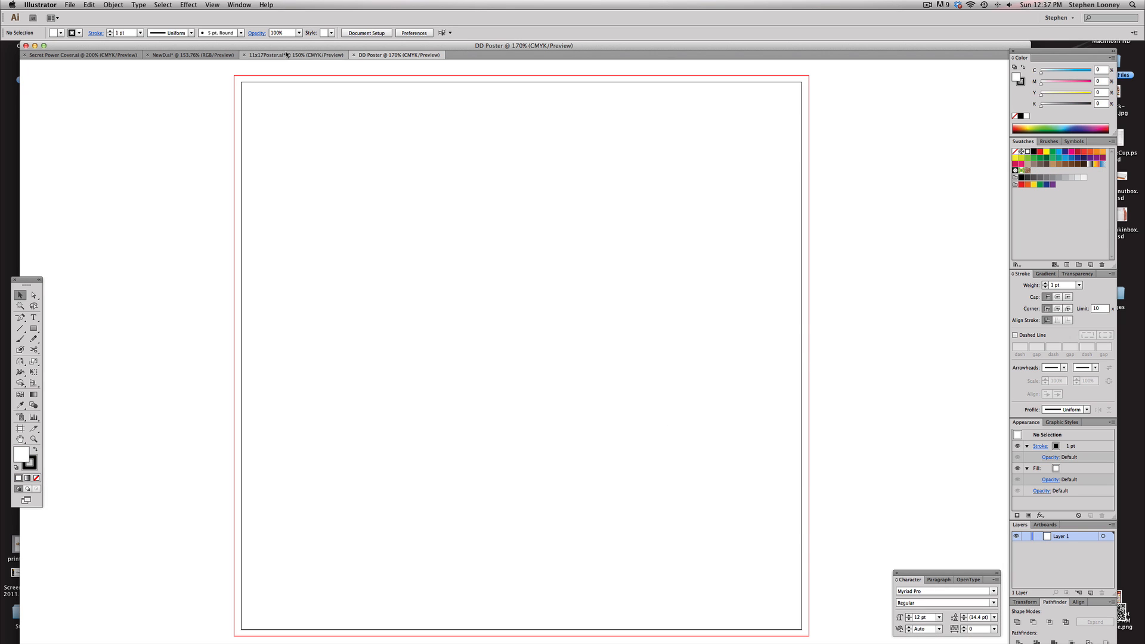
Open the artboard settings of the 11x17Poster document to check its dimensions
left_click(292, 55)
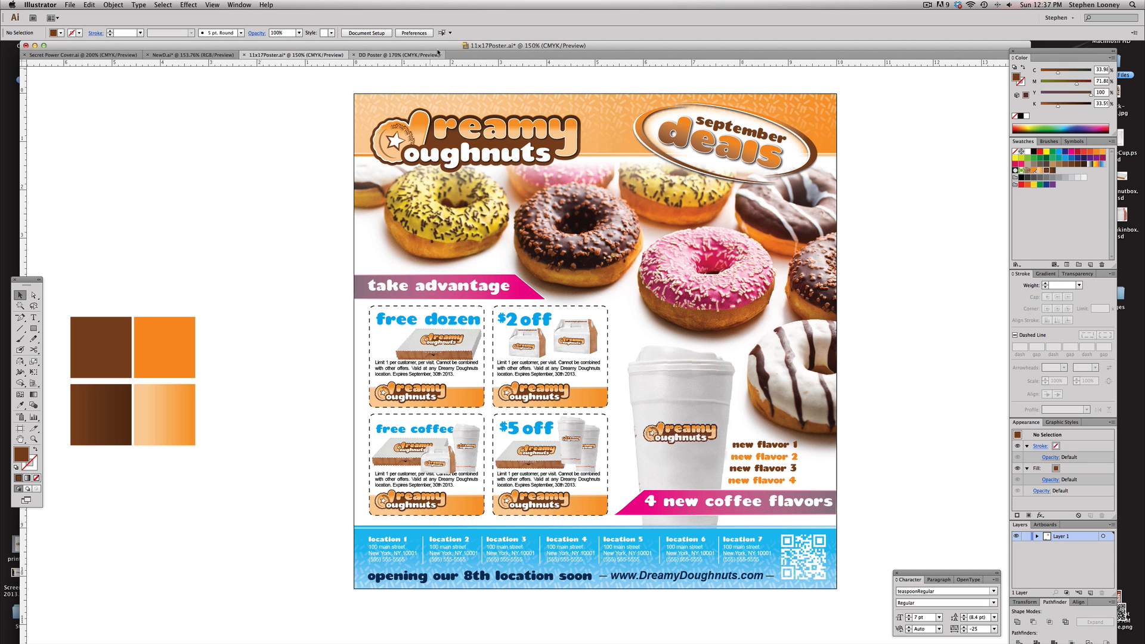
left_click(367, 33)
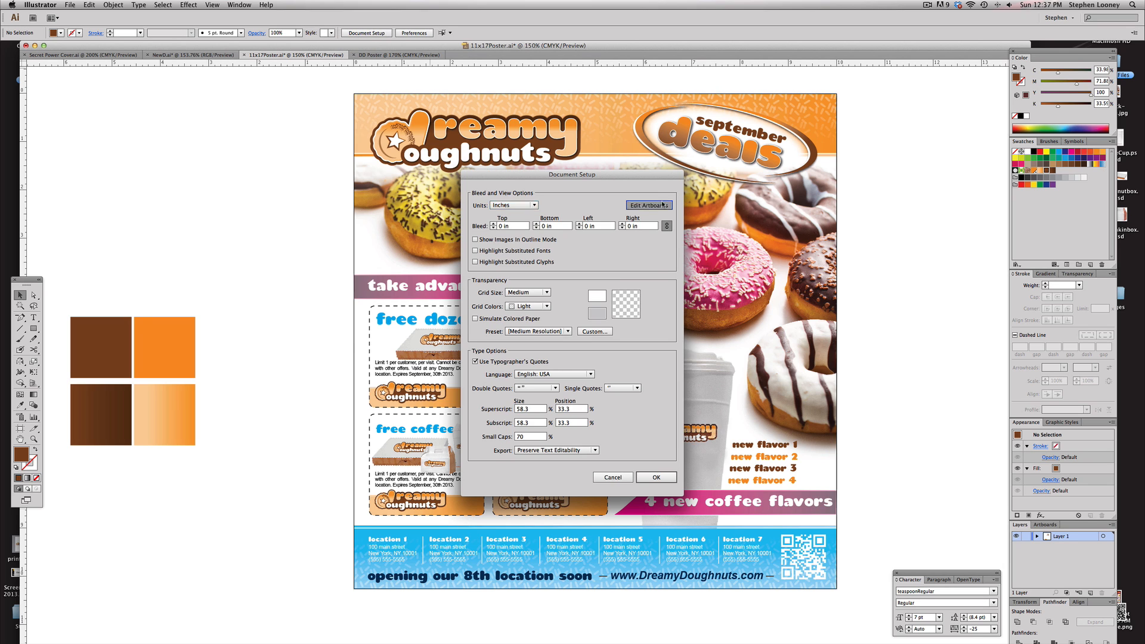
left_click(649, 205)
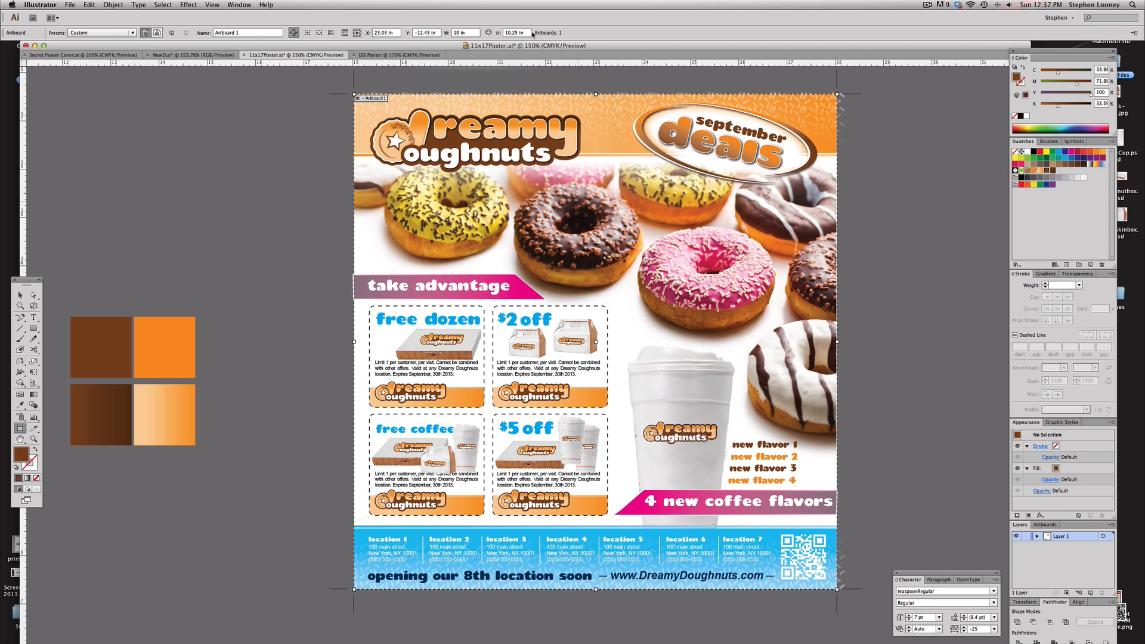
key("Escape")
Edit the DD Poster artboard to 10 in wide by 10.25 in high
left_click(394, 57)
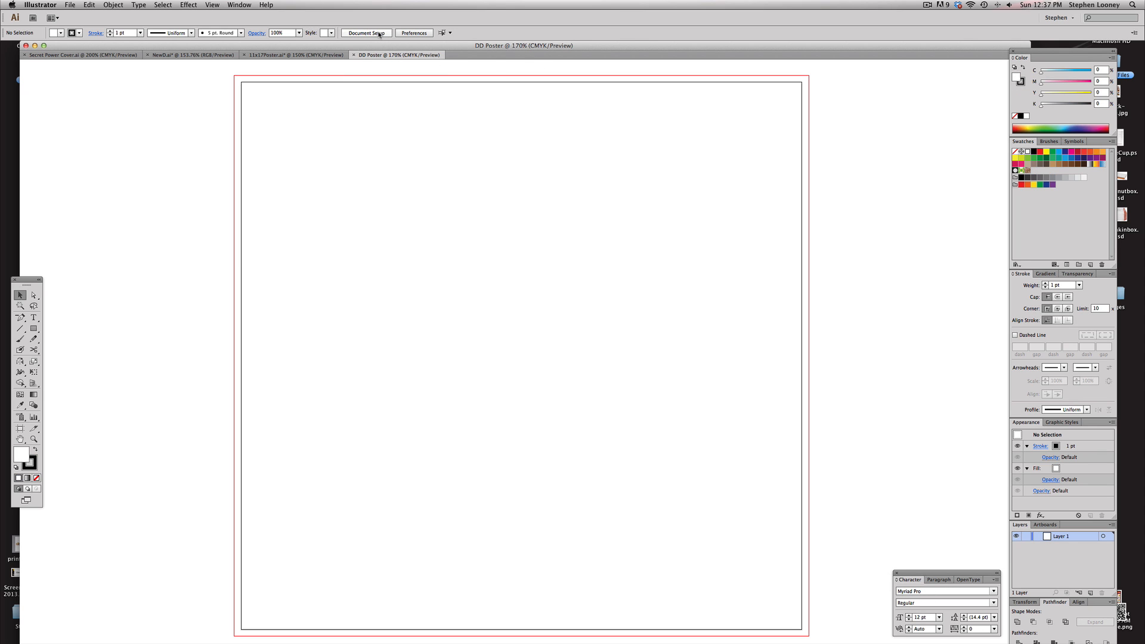
left_click(379, 33)
left_click(632, 205)
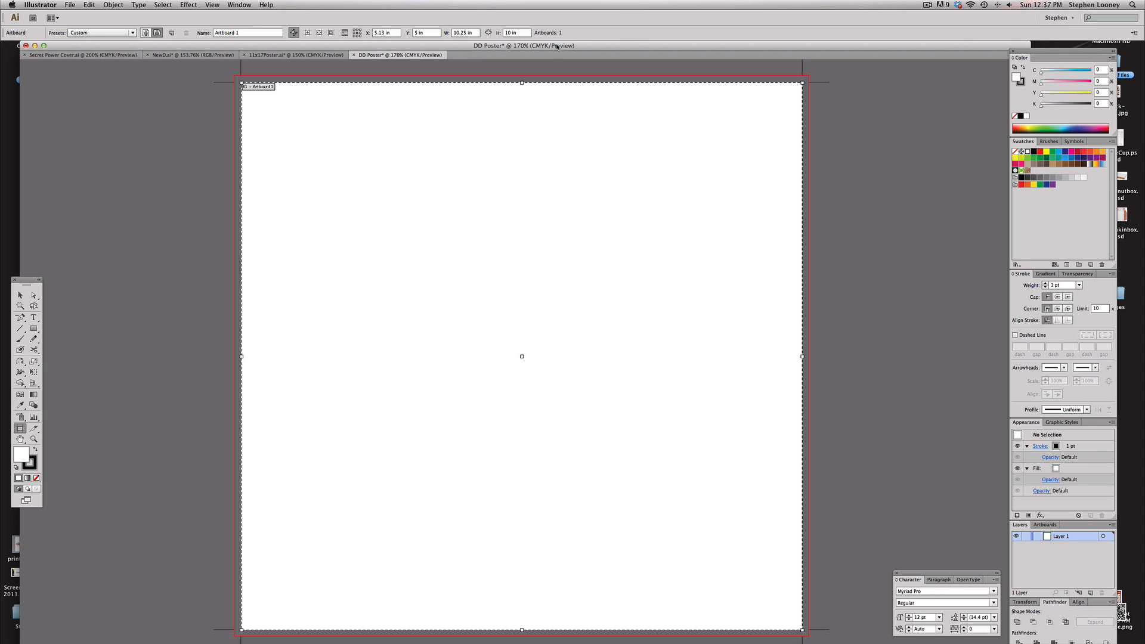
left_click(518, 34)
type("10.25")
key("Return")
left_click(472, 34)
type("1")
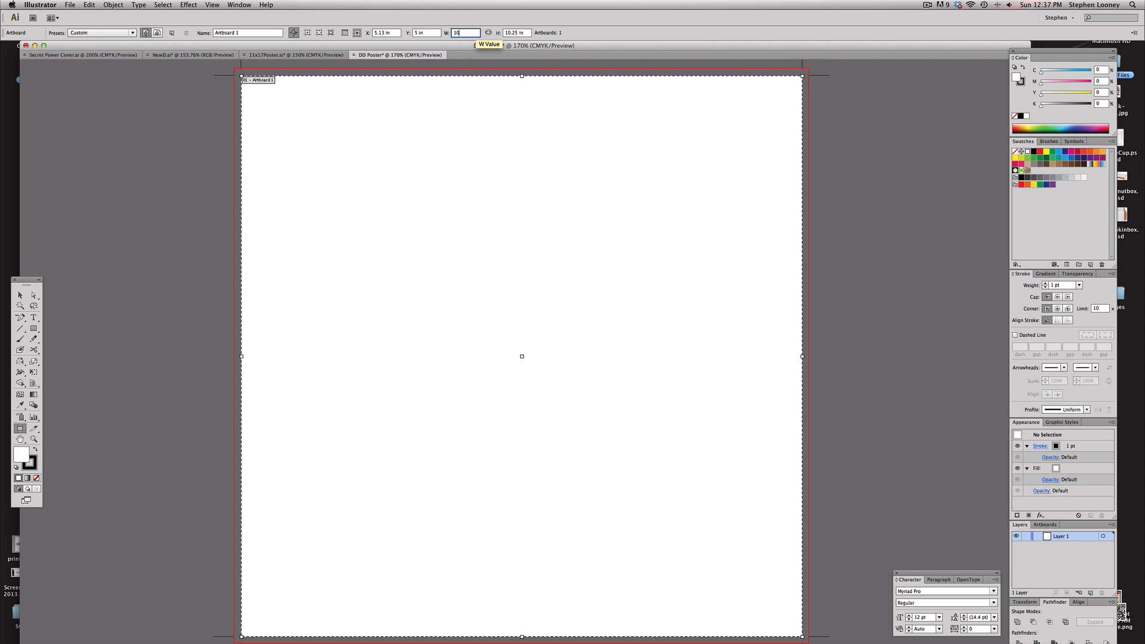
type("0")
key("Return")
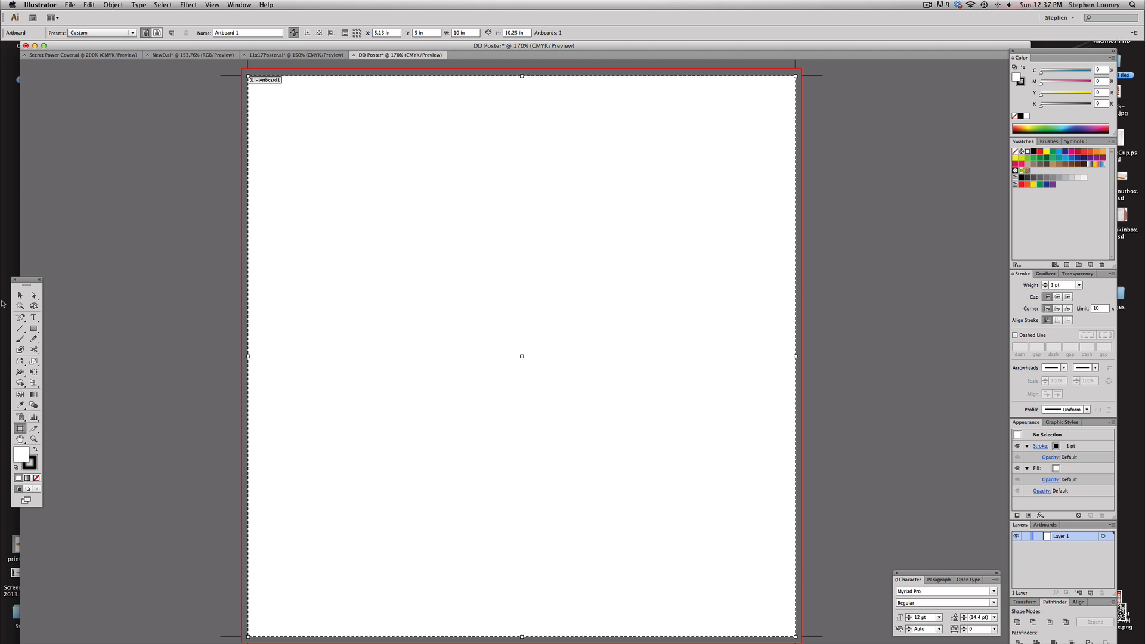
left_click(22, 295)
Select all the artwork in the 11x17Poster document
left_click(295, 55)
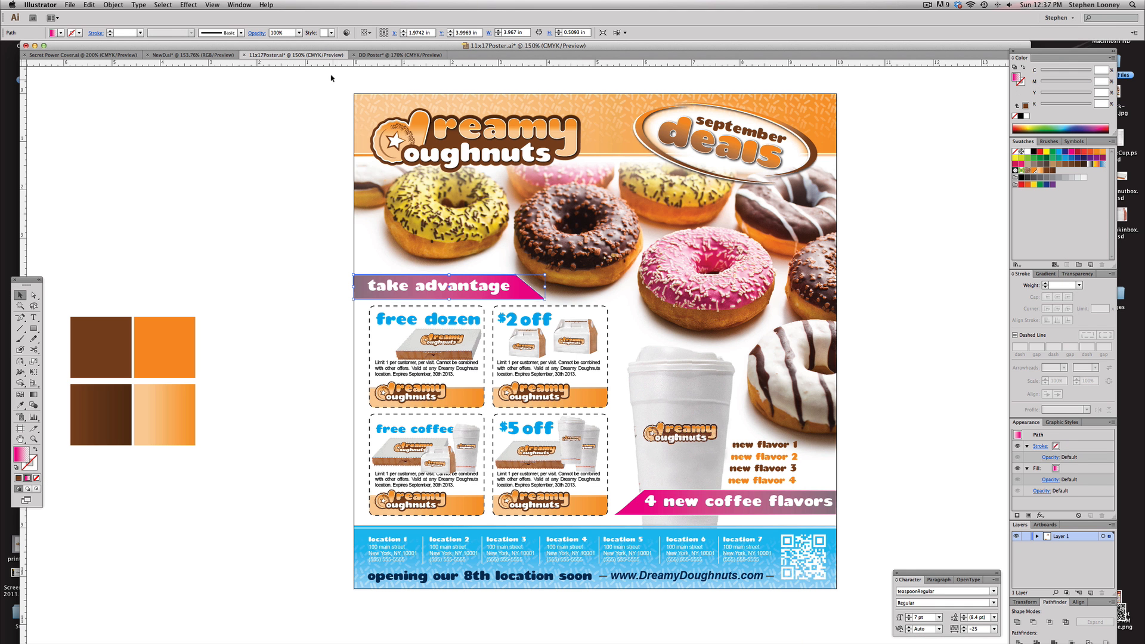
left_click_drag(329, 73, 862, 628)
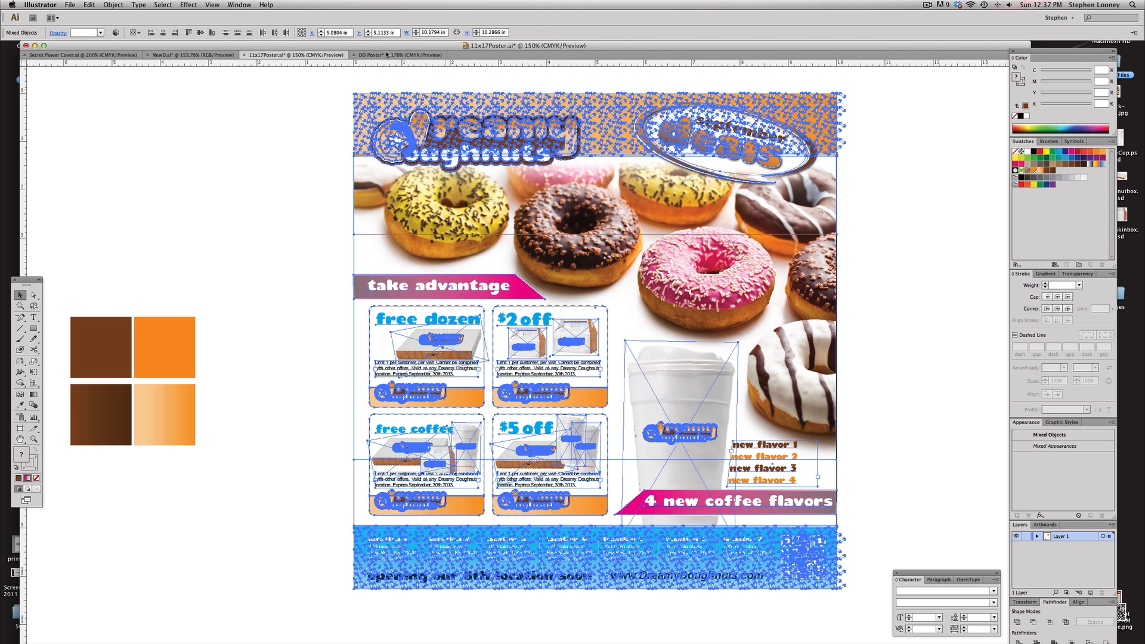
Paste the copied poster artwork into the DD Poster document and move it beside the empty artboard
left_click(386, 54)
scroll(621, 255, "left", 10)
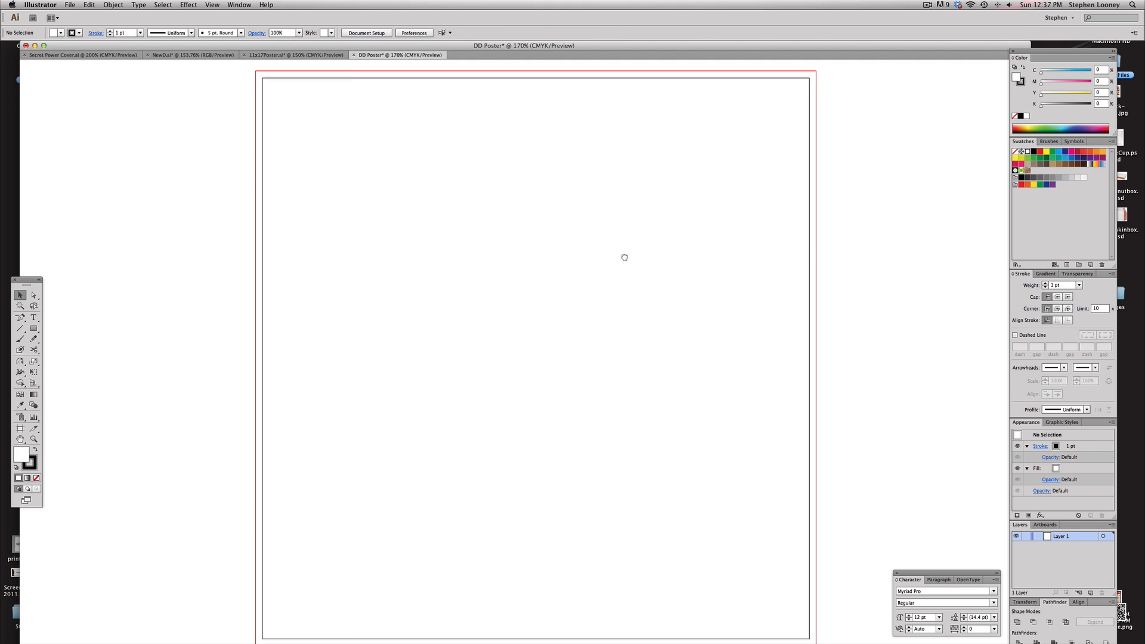
left_click(619, 299, "alt")
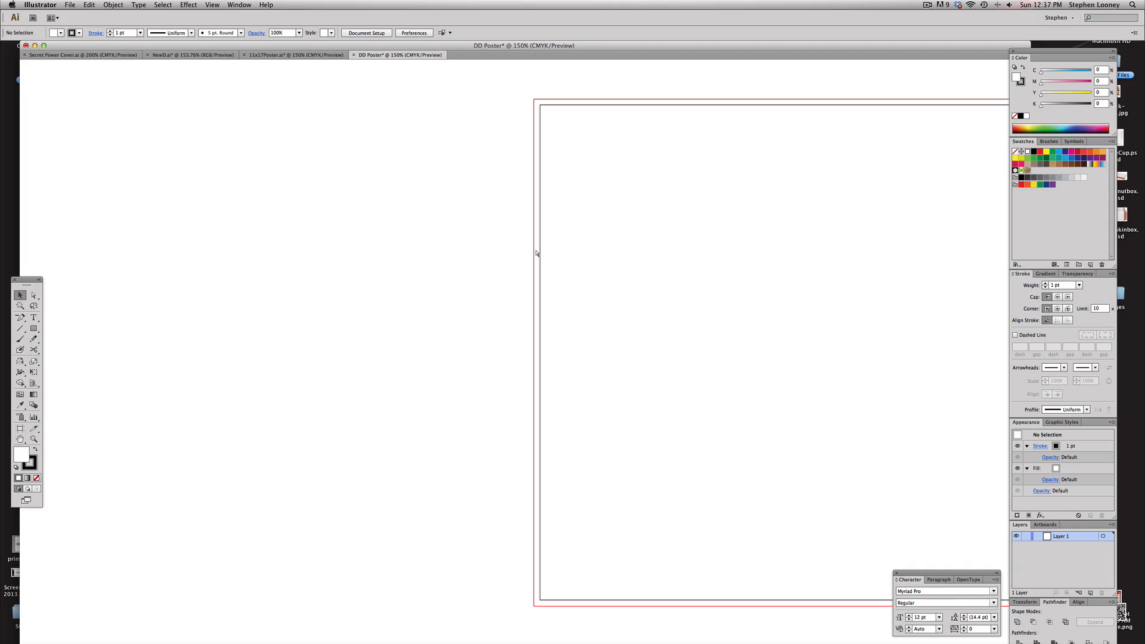
key("Tab")
key("super+v")
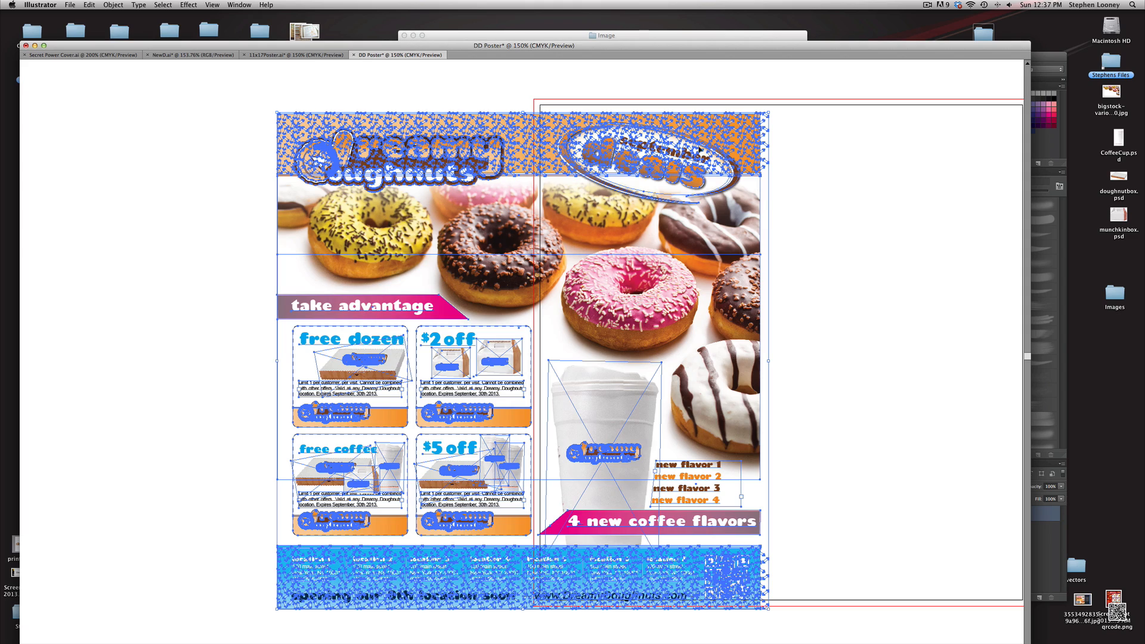
left_click_drag(700, 148, 440, 133)
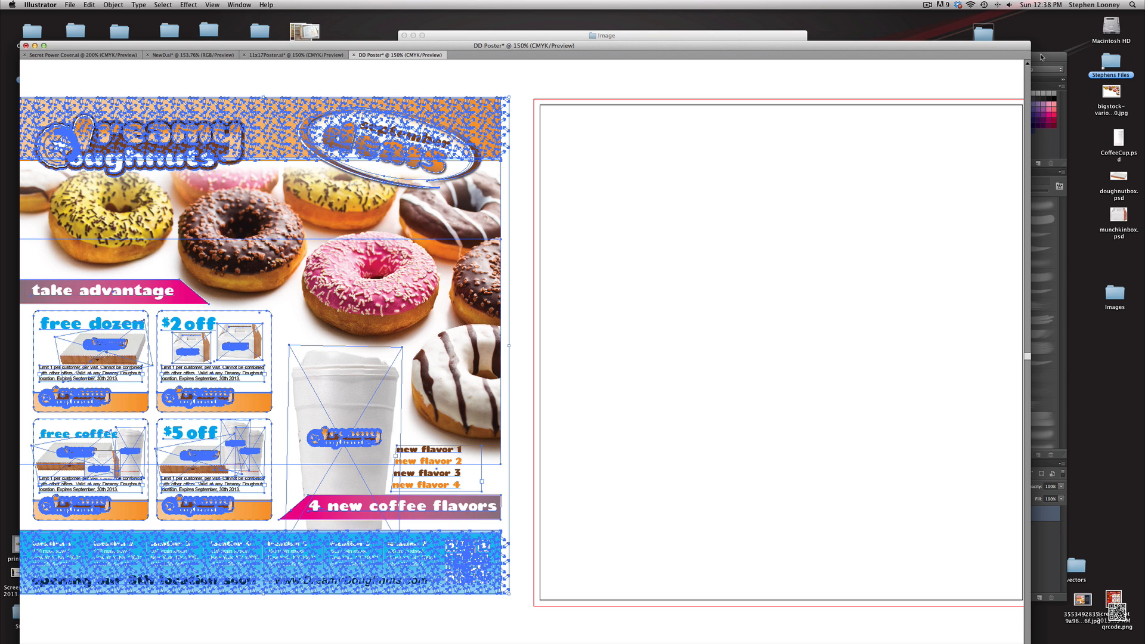
Hide the guides in the DD Poster document
left_click(1042, 57)
left_click(43, 60)
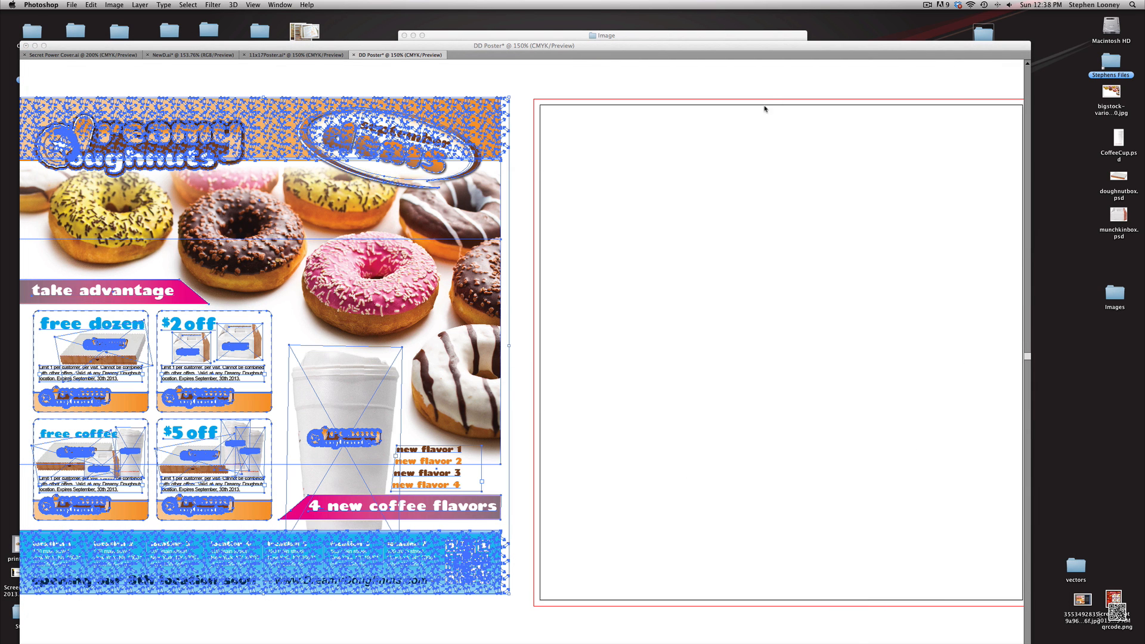
left_click_drag(808, 44, 809, 36)
left_click(582, 295)
left_click(582, 295, "alt")
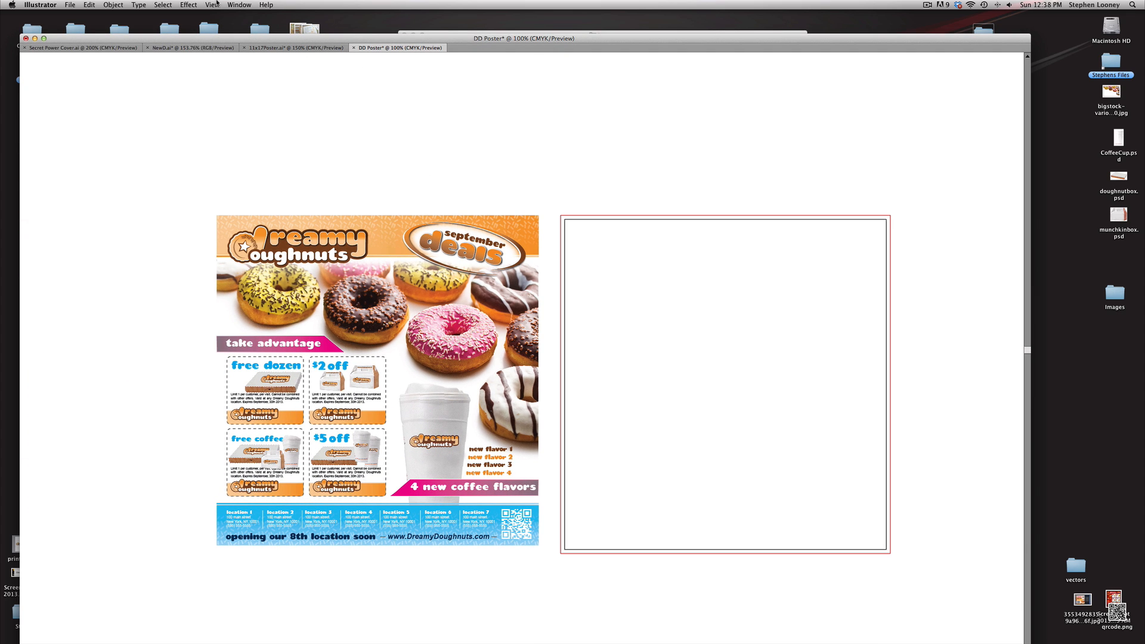
left_click(237, 5)
mouse_move(212, 4)
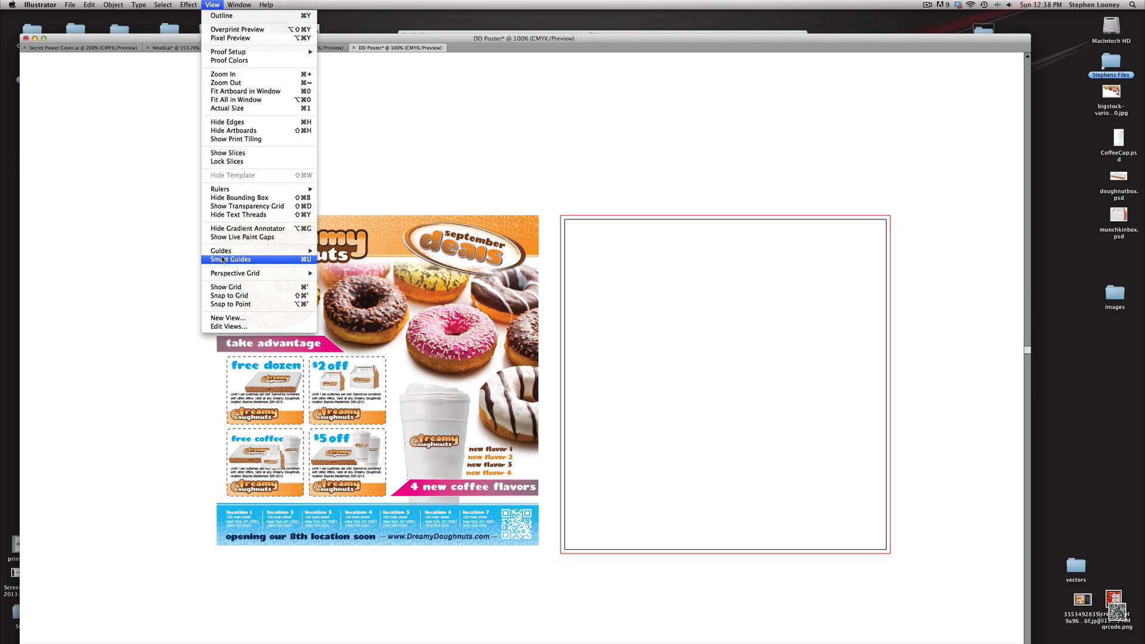
mouse_move(221, 254)
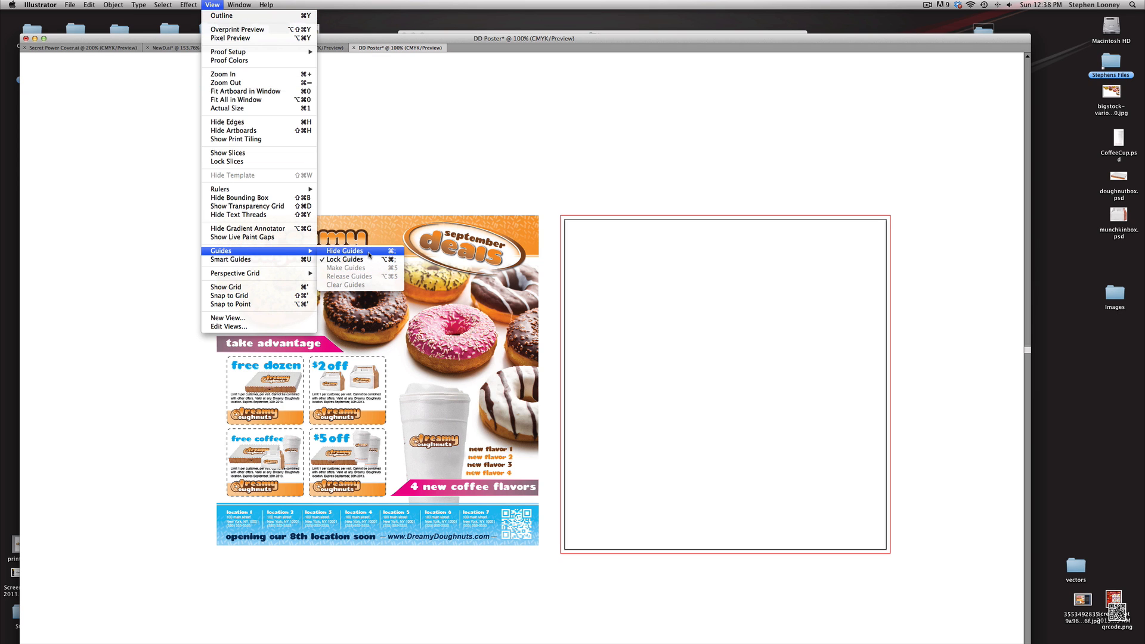
left_click(401, 254)
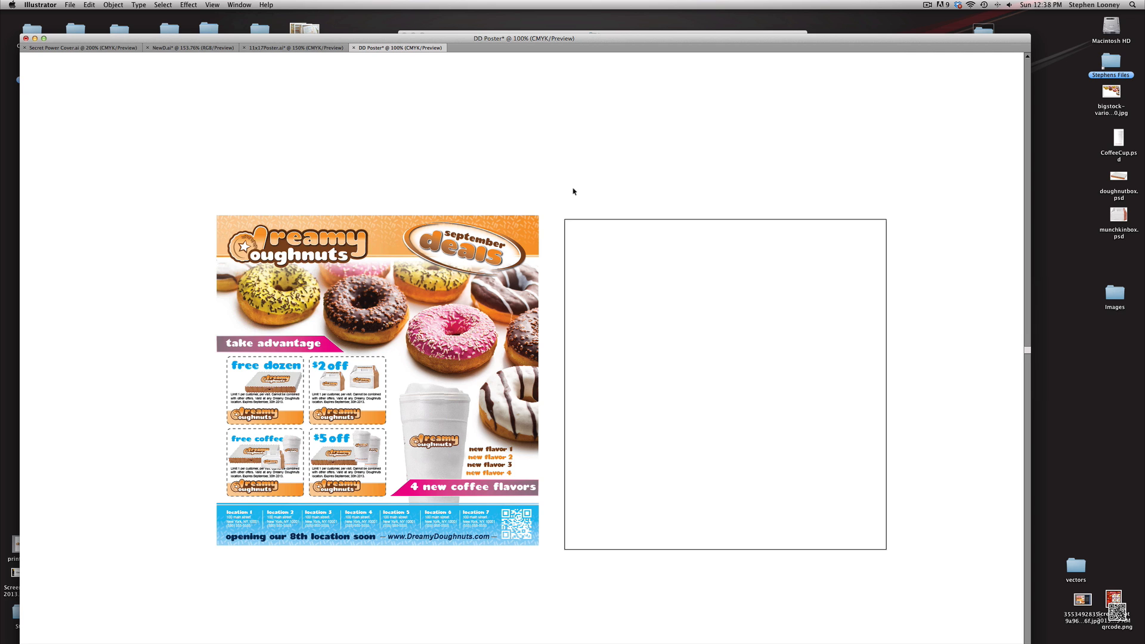
Duplicate the Dreamy Doughnuts logo from the pasted poster and place the copy above the artboard
left_click_drag(573, 189, 557, 185)
left_click_drag(177, 161, 598, 603)
left_click(529, 146)
left_click(280, 245)
left_click_drag(280, 244, 672, 172)
left_click(802, 109)
key("Tab")
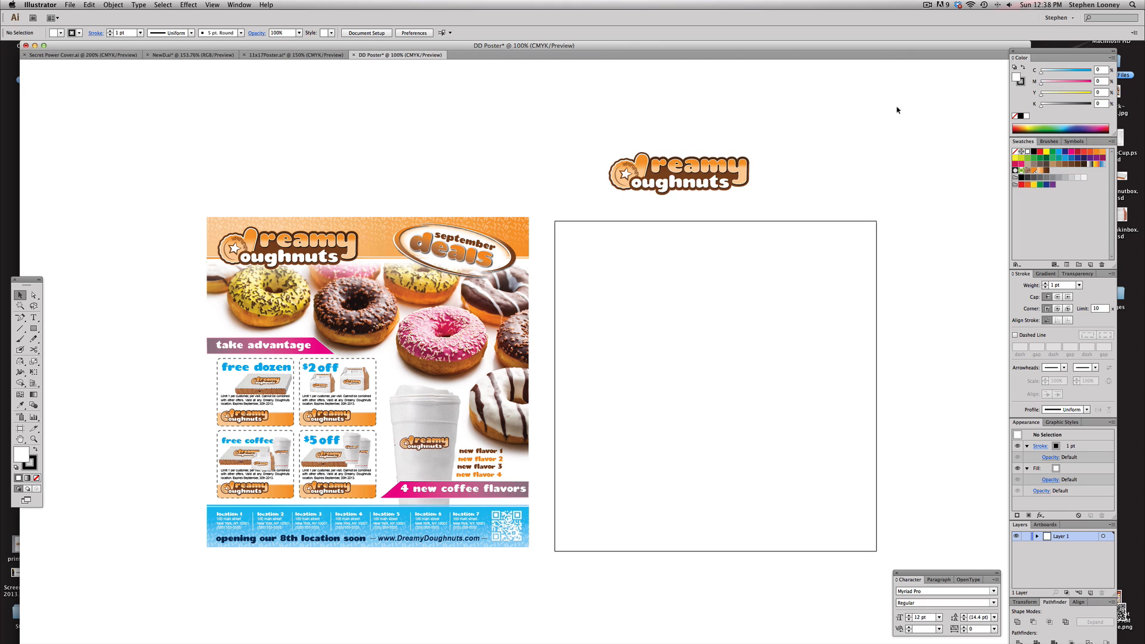
Copy the four brown and orange colour squares from 11x17Poster and paste them beside the logo copy in DD Poster
left_click(269, 54)
left_click_drag(64, 283, 221, 456)
left_click(400, 55)
key("super+v")
left_click_drag(780, 204, 796, 148)
key("super+shift+a")
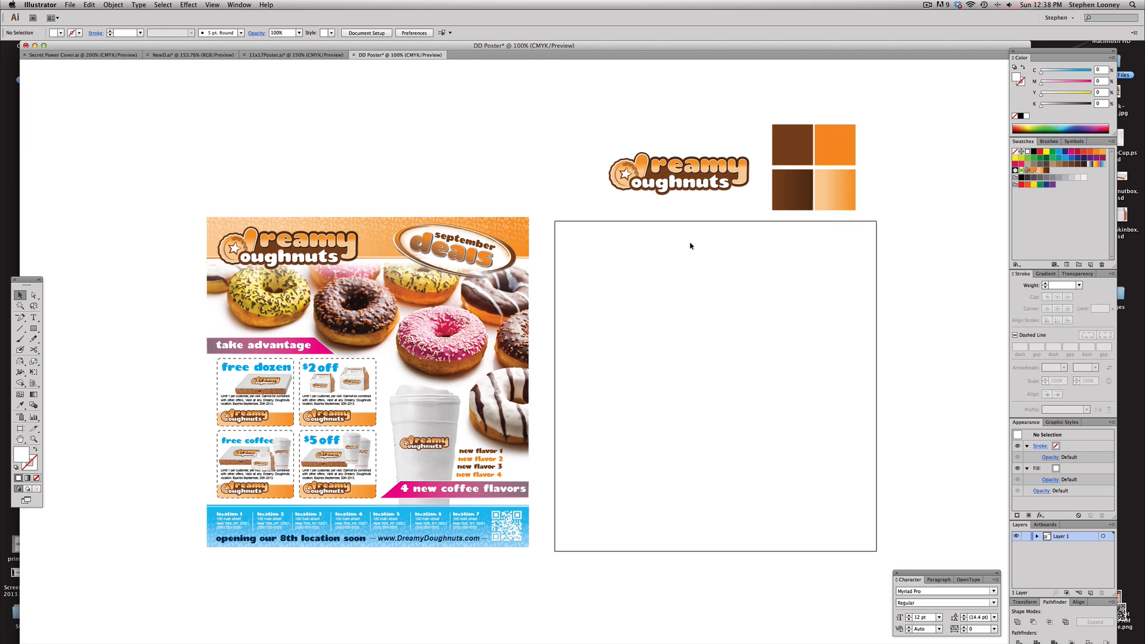
Draw a rectangle across the top of the artboard, about 9.96 in wide and 1.01 in high
scroll(684, 256, "right", 1)
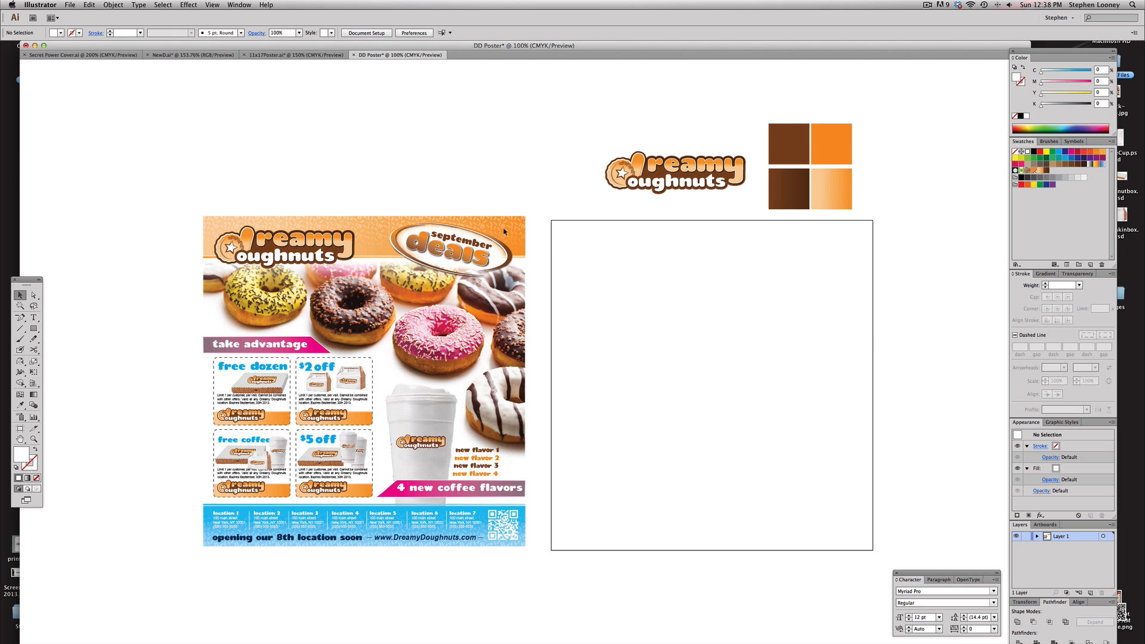
left_click(34, 328)
left_click_drag(551, 220, 872, 253)
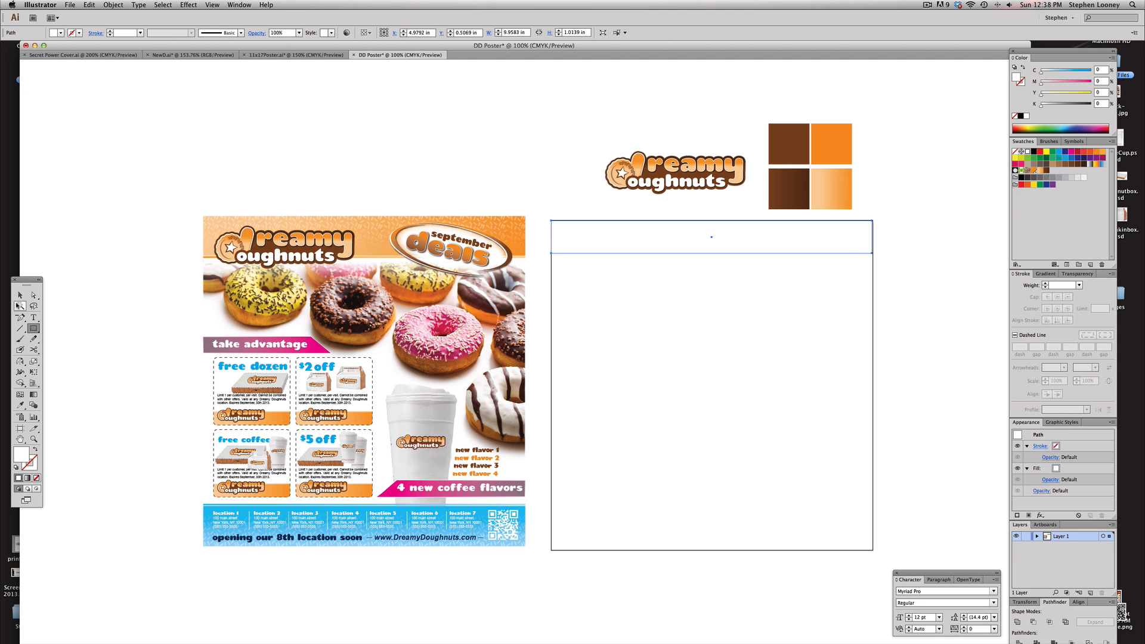
Nudge the pasted poster artwork slightly right and down
left_click(19, 295)
left_click_drag(182, 206, 571, 585)
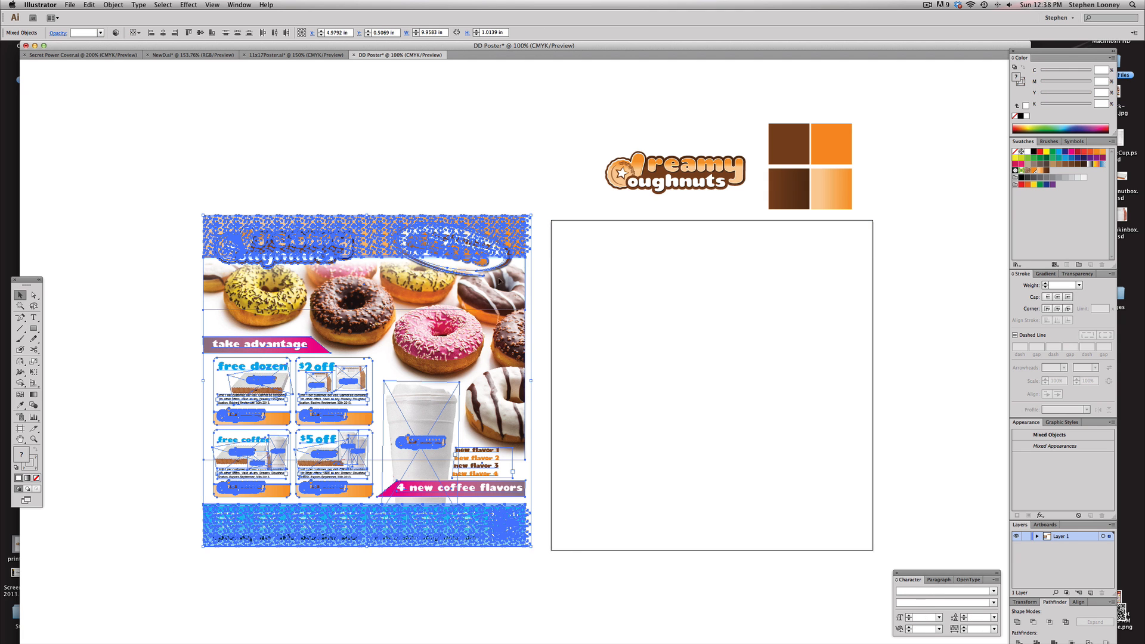
left_click_drag(516, 252, 522, 256)
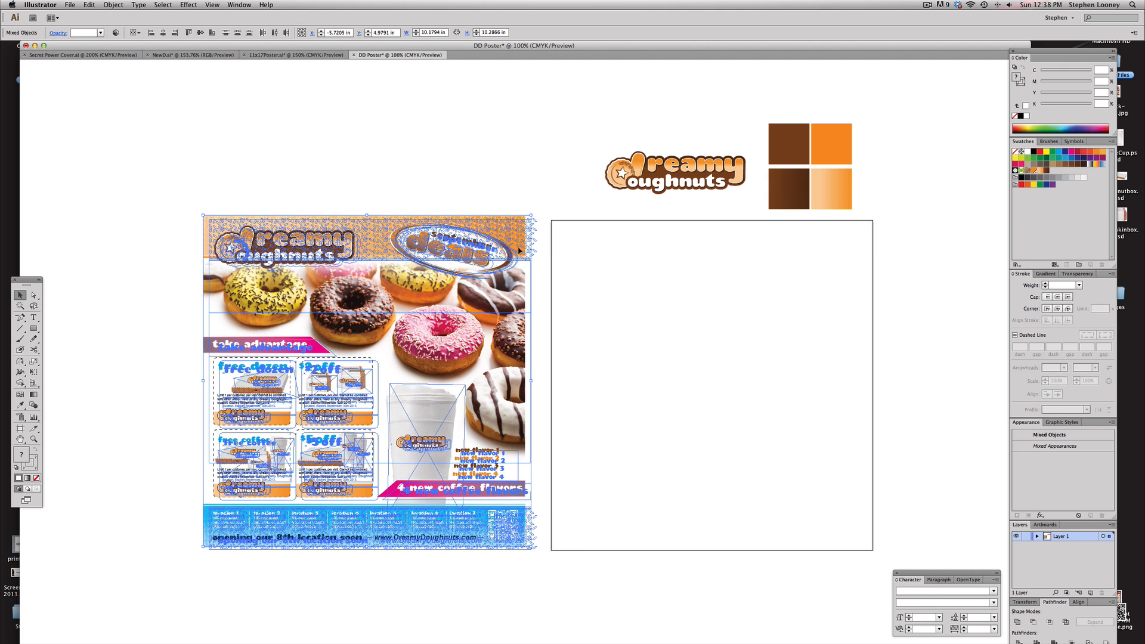
Fill the top rectangle with the light-to-dark orange gradient sampled from the colour square with the Eyedropper
left_click(567, 204)
left_click(588, 243)
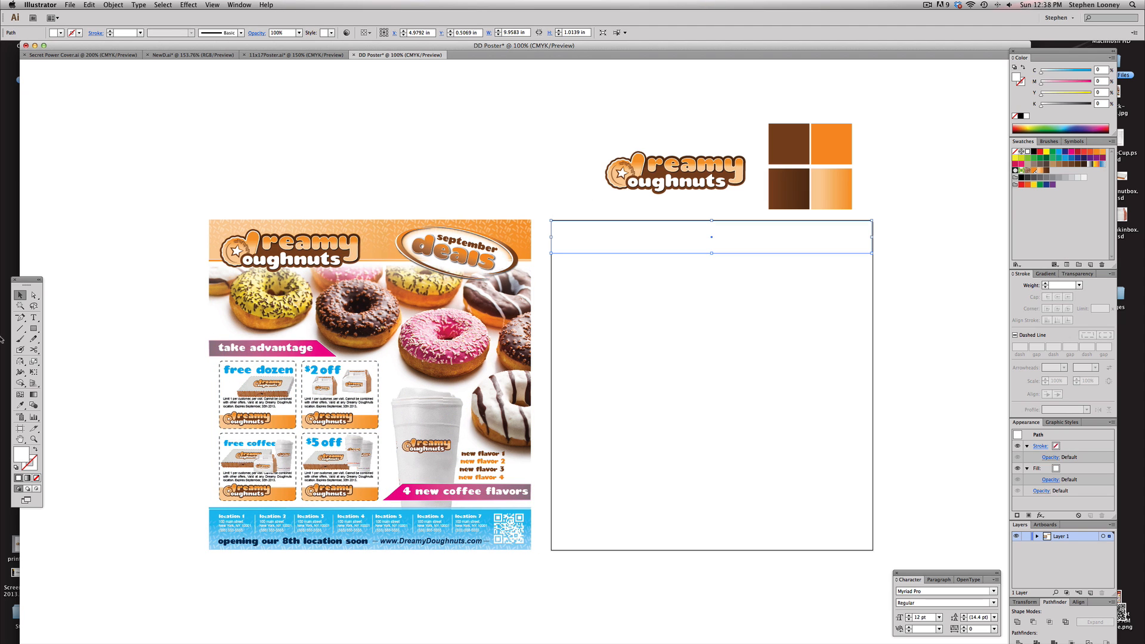
left_click(20, 407)
left_click(832, 178)
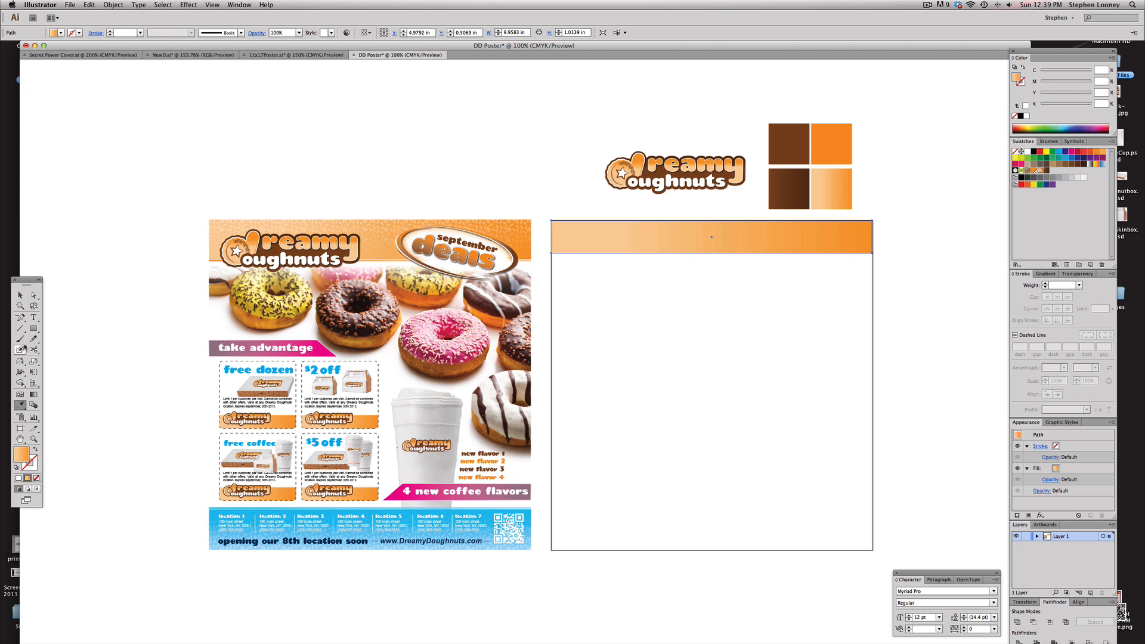
Extend the banner's bottom edge down to a height of about 1.15 in
left_click(19, 295)
left_click_drag(470, 180, 889, 383)
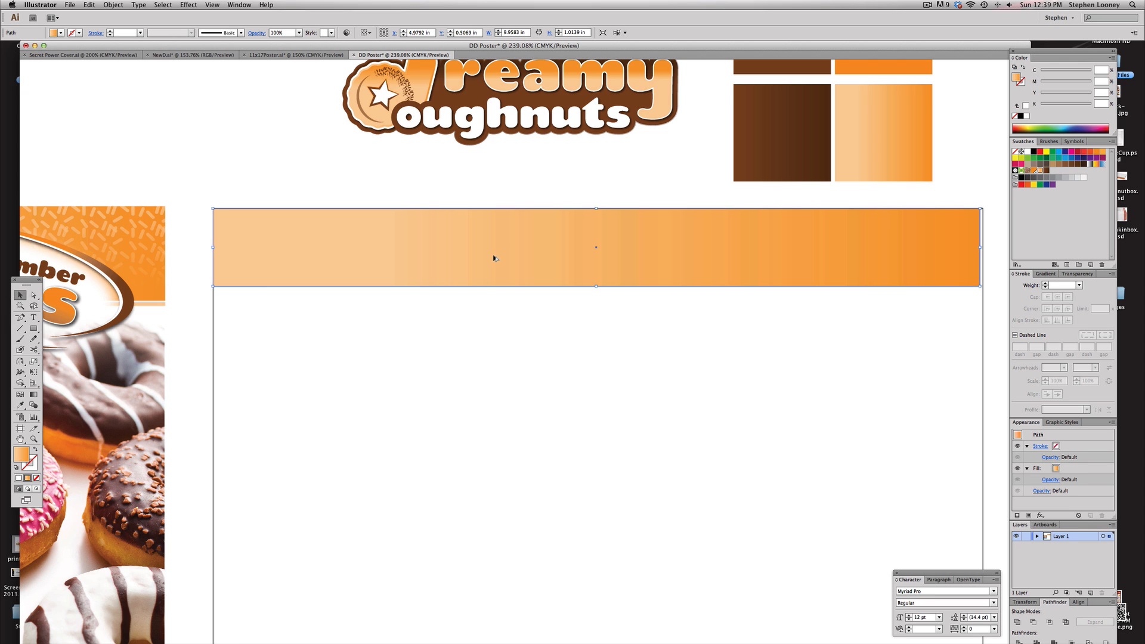
left_click_drag(493, 256, 495, 257)
key("a")
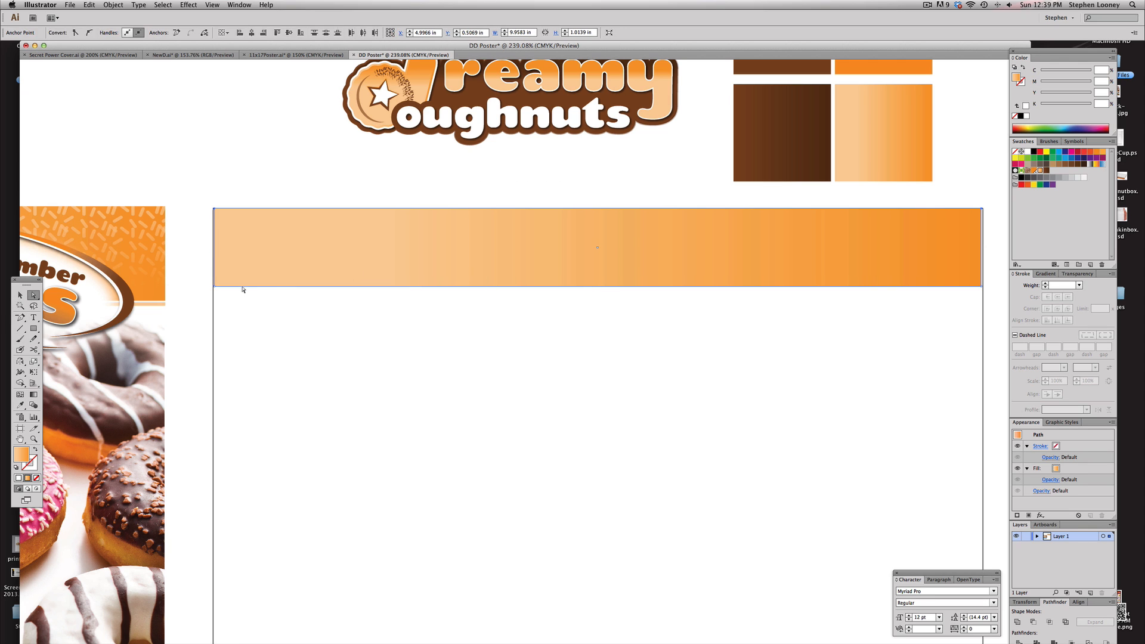
left_click_drag(242, 289, 244, 300)
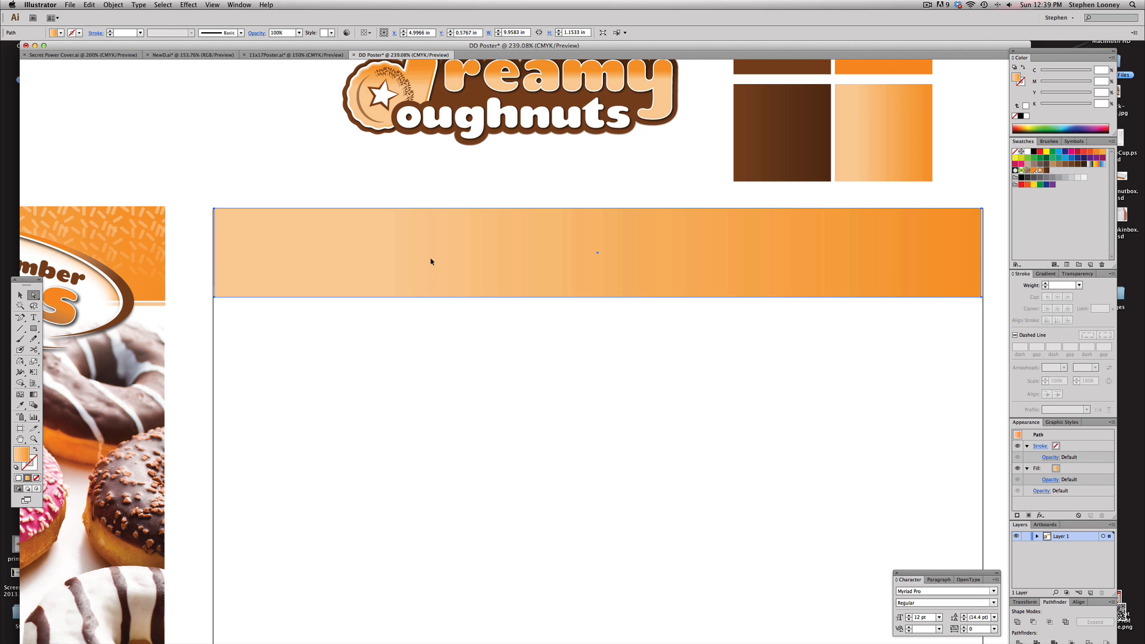
Duplicate the banner below itself and shrink the copy into a thin stripe under the banner
left_click_drag(431, 261, 432, 356)
left_click(300, 403)
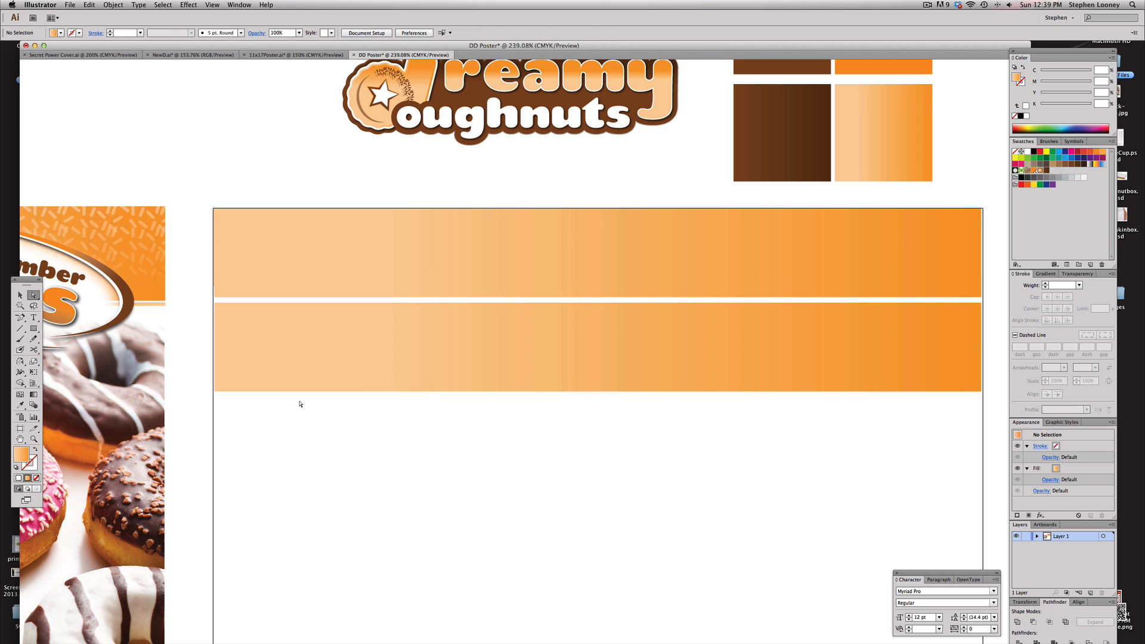
left_click(304, 392)
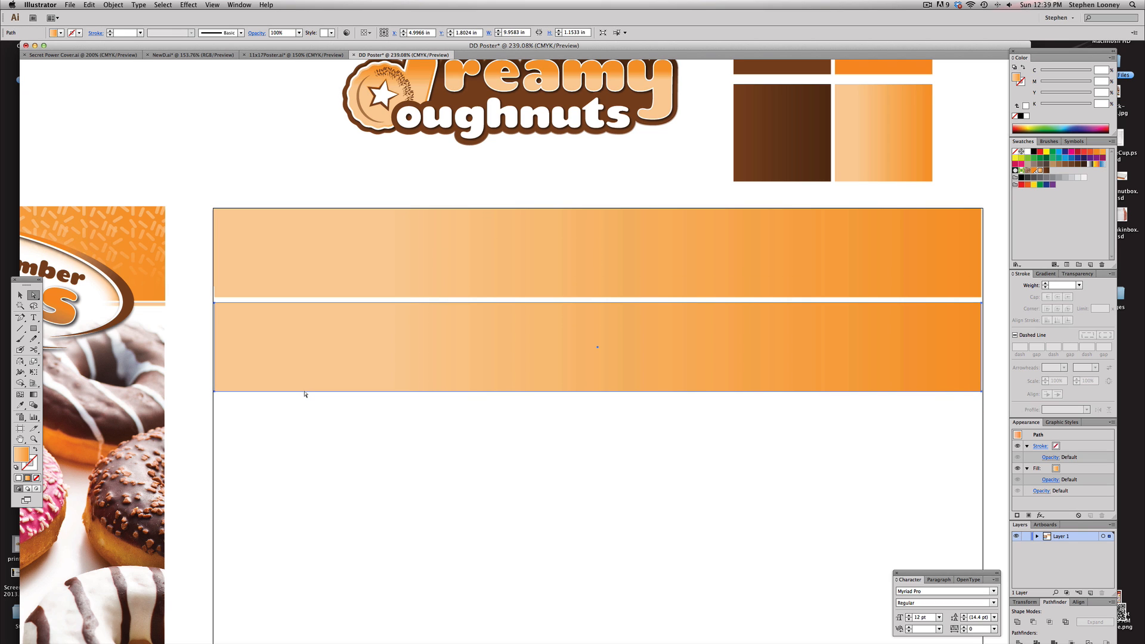
left_click_drag(304, 391, 307, 307)
left_click(20, 295)
left_click(263, 325)
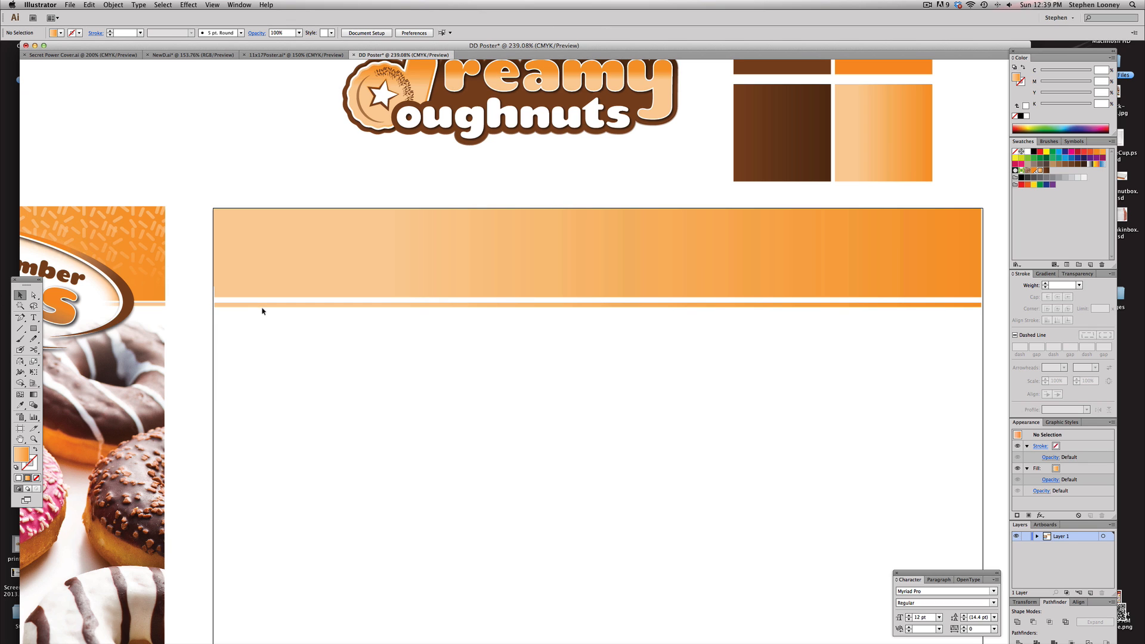
Reflect the thin stripe so its gradient runs in the opposite direction
left_click(266, 305)
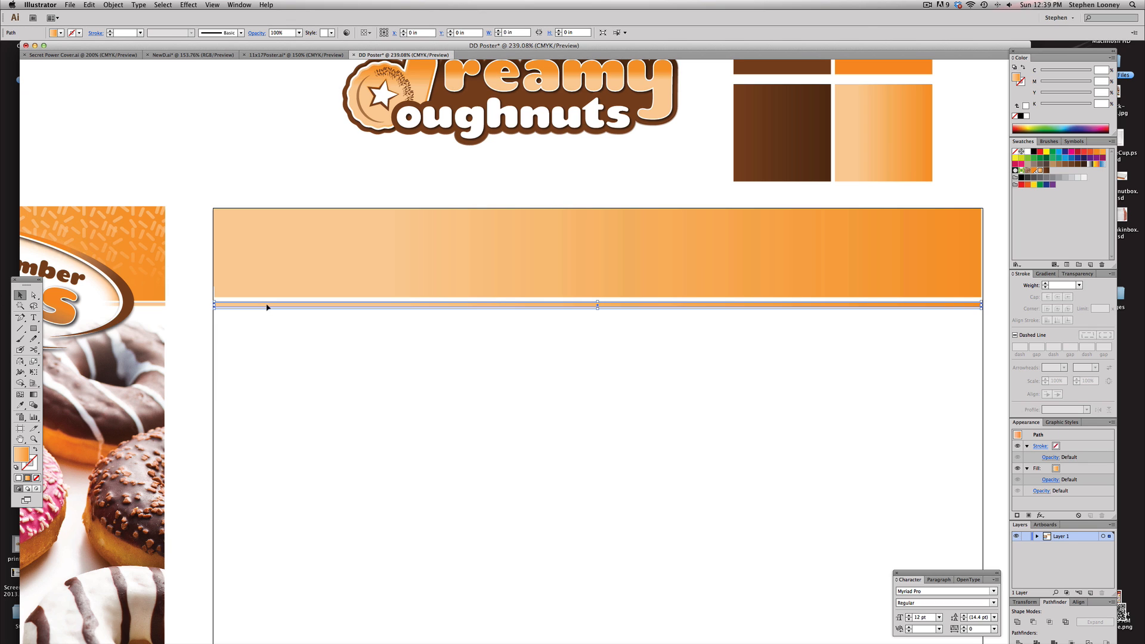
left_click(20, 361)
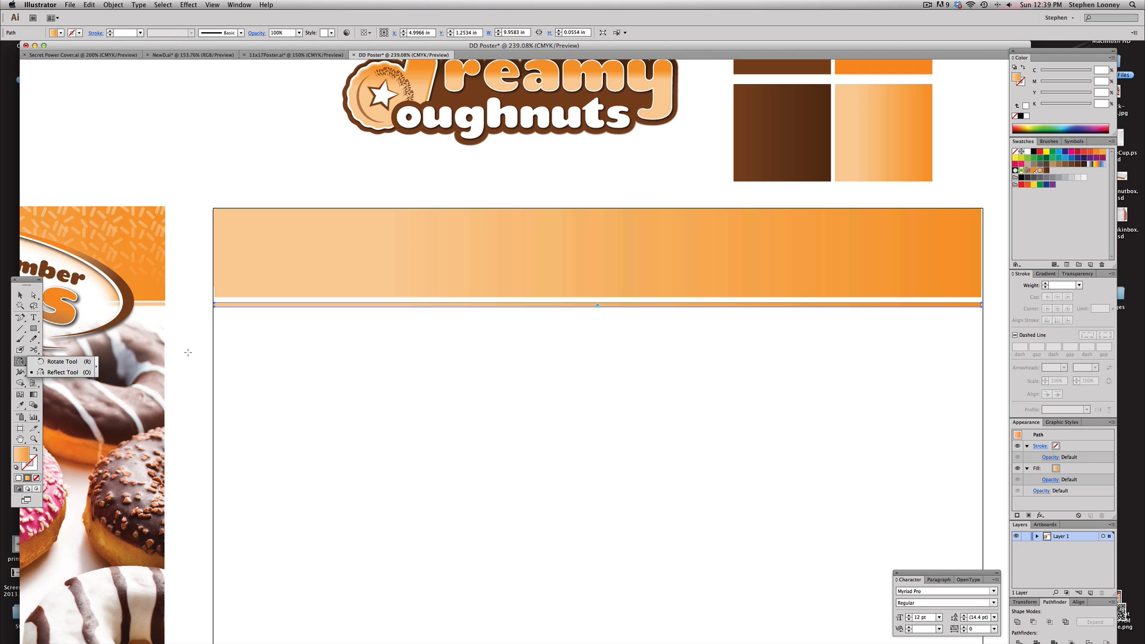
left_click_drag(391, 346, 904, 337)
left_click(20, 295)
left_click(264, 150)
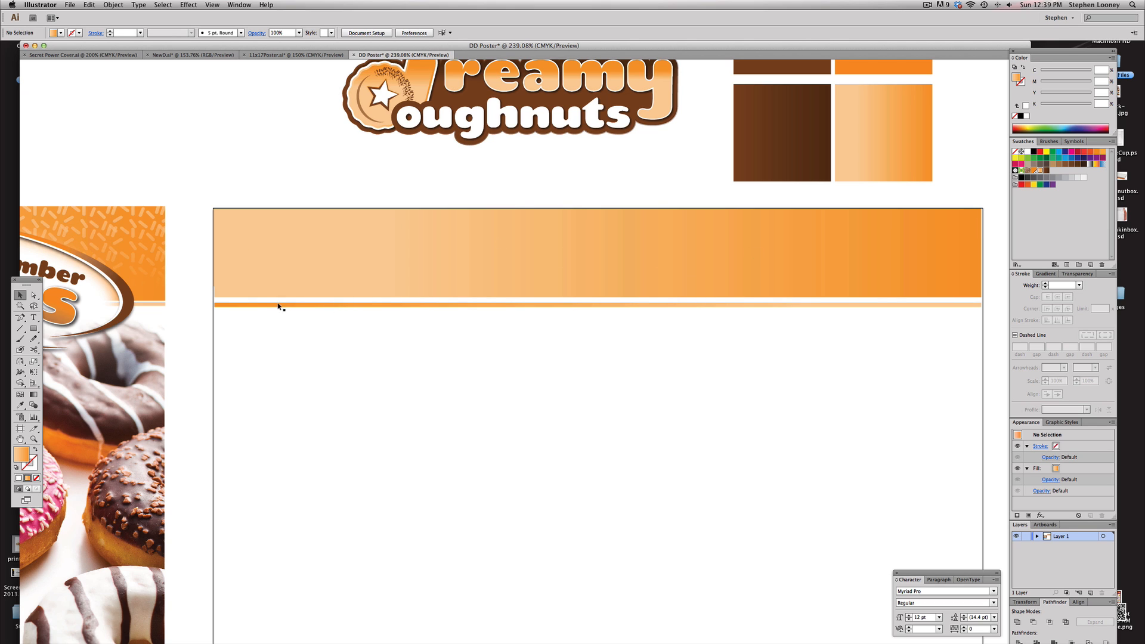
Adjust the stripe's position and align the left edges of the banner and stripe with the artboard edge
left_click_drag(429, 306, 429, 303)
left_click(430, 311)
left_click_drag(195, 159, 298, 409)
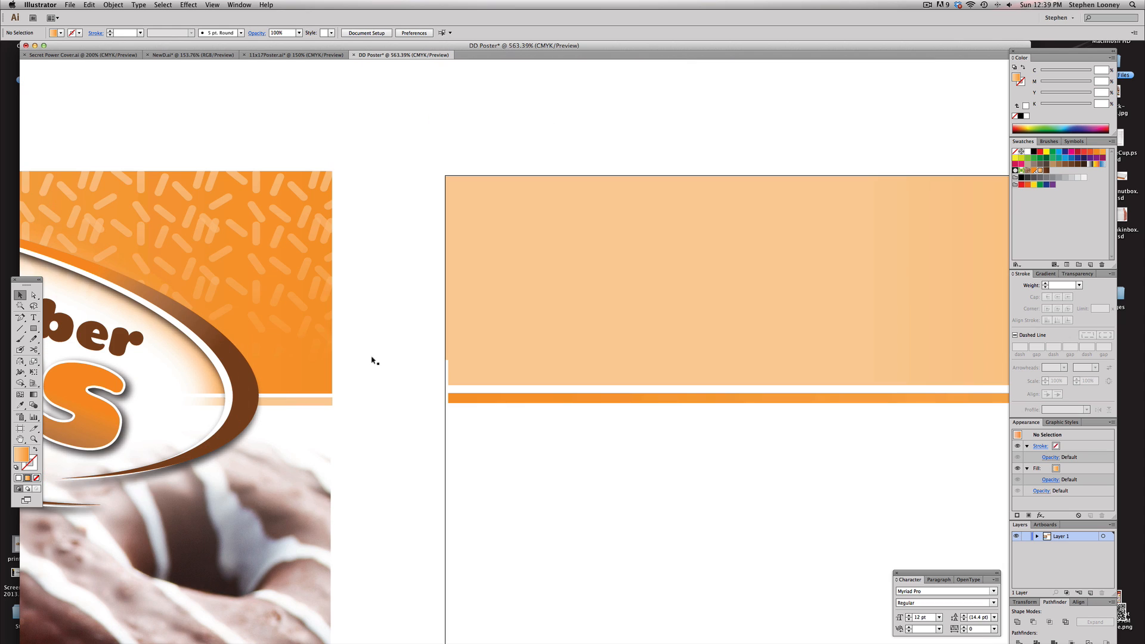
key("a")
left_click(449, 358)
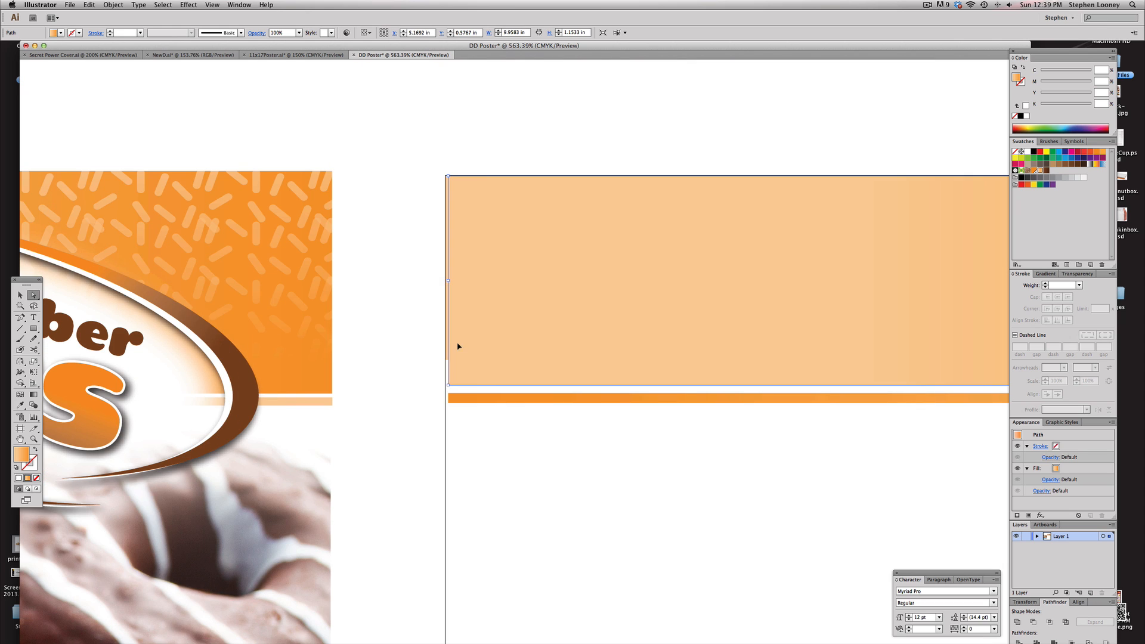
left_click(448, 348)
key("Delete")
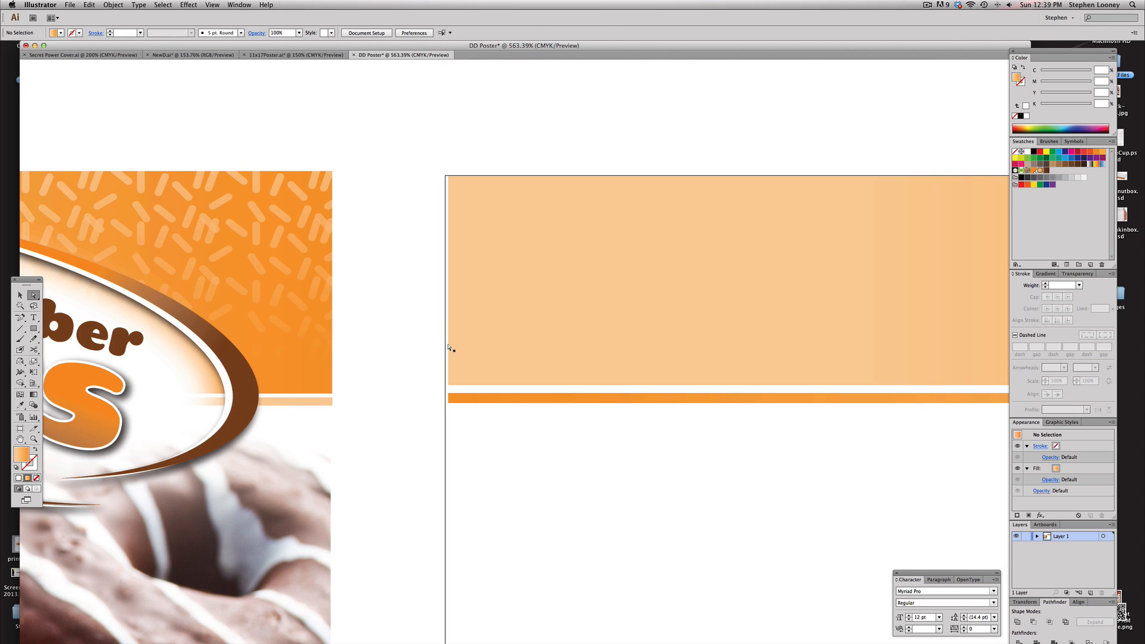
left_click(449, 301)
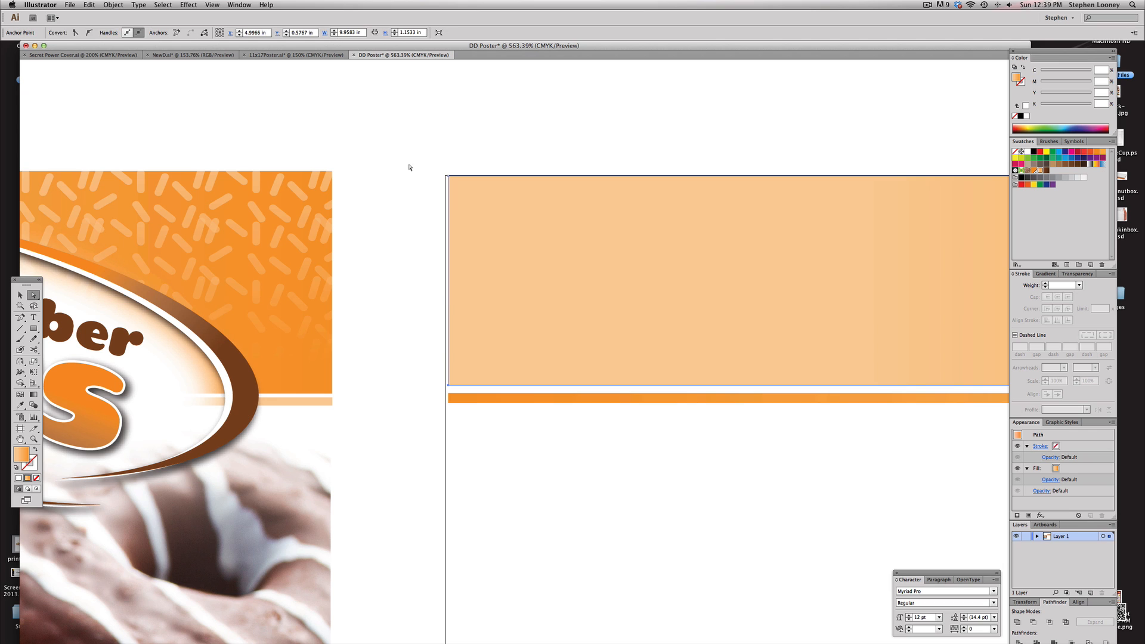
left_click_drag(409, 163, 459, 444)
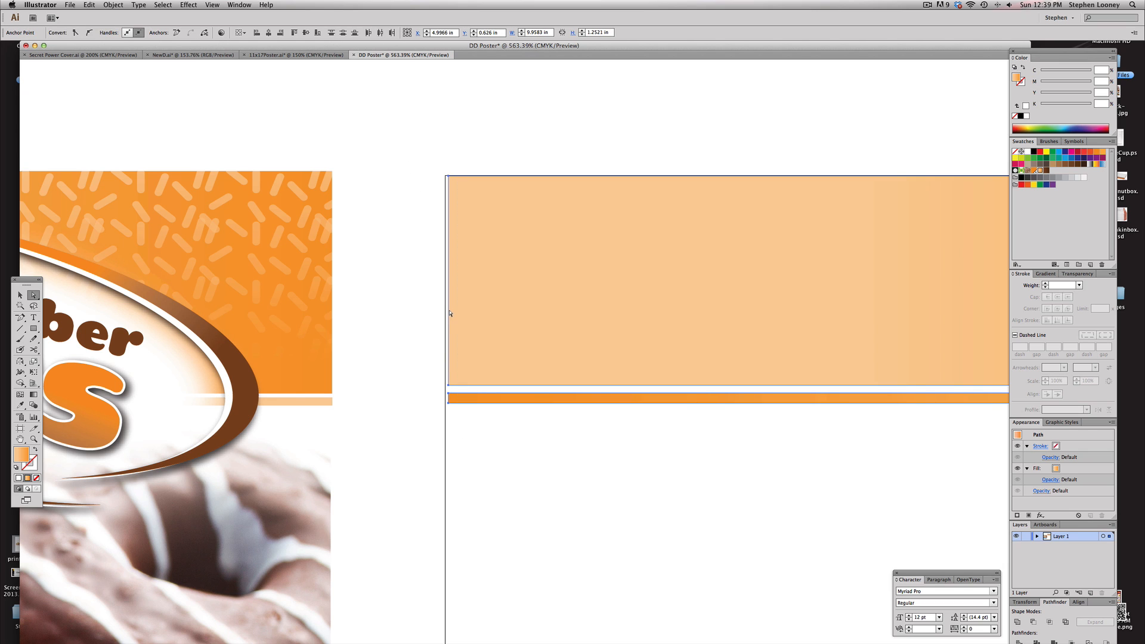
left_click_drag(448, 311, 446, 311)
key("super+shift+a")
Switch to the NewD.ai logo document
left_click(630, 378, "alt+super")
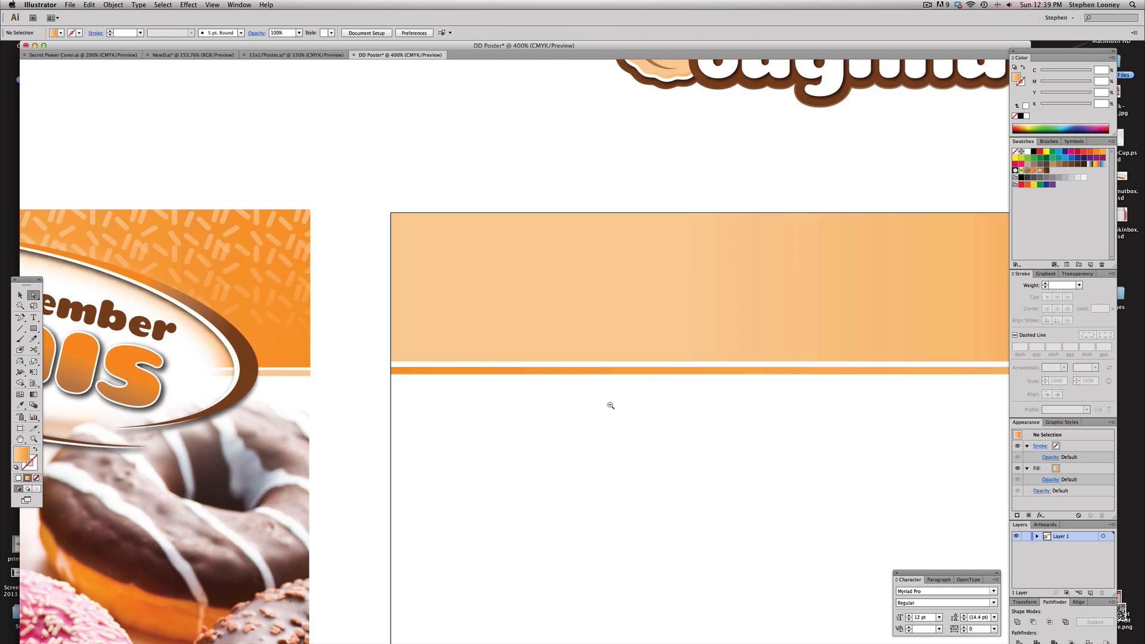
left_click(611, 405, "alt+super")
left_click(611, 405, "alt+super")
left_click(519, 364, "alt+super")
left_click_drag(369, 155, 545, 214)
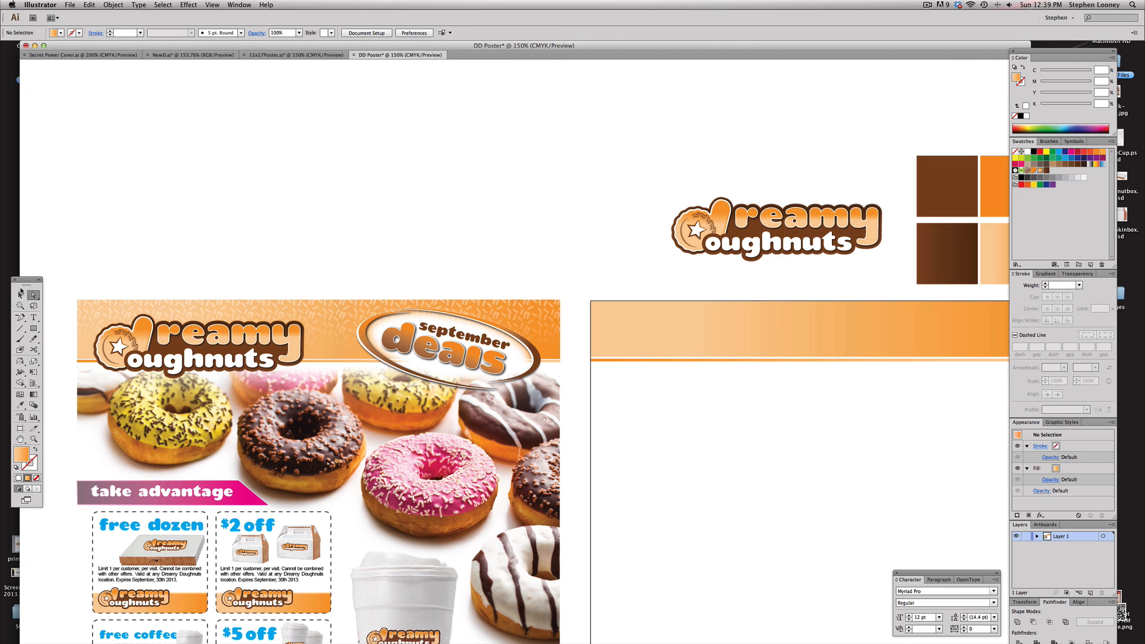
key("v")
left_click(191, 55)
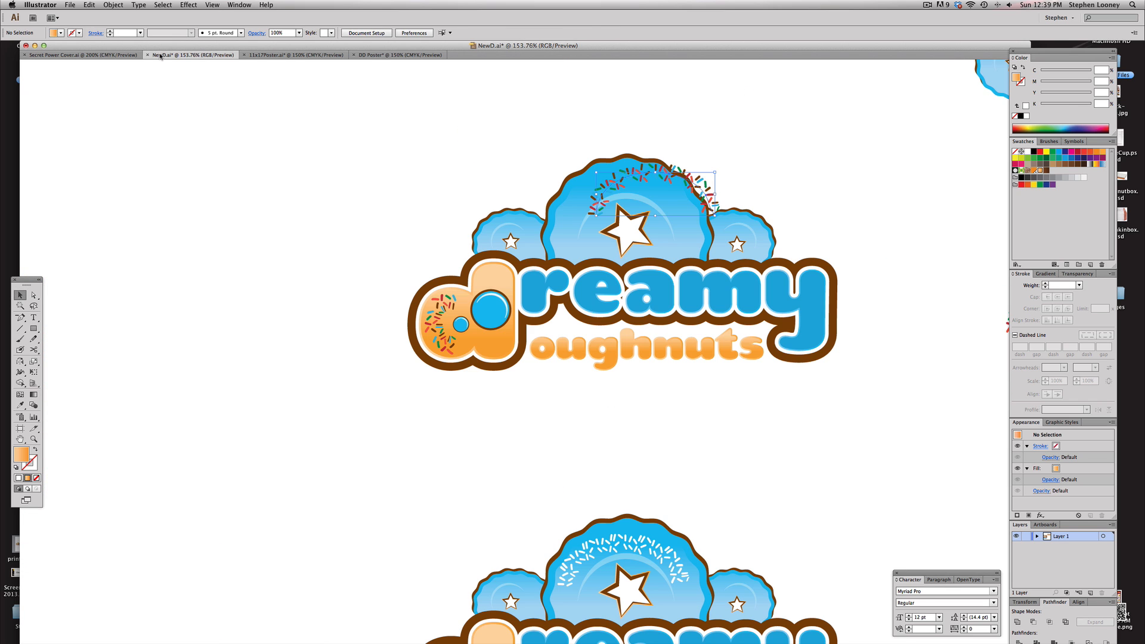
Copy the sprinkle path from the NewD.ai logo and paste it into the DD Poster document
left_click(440, 338)
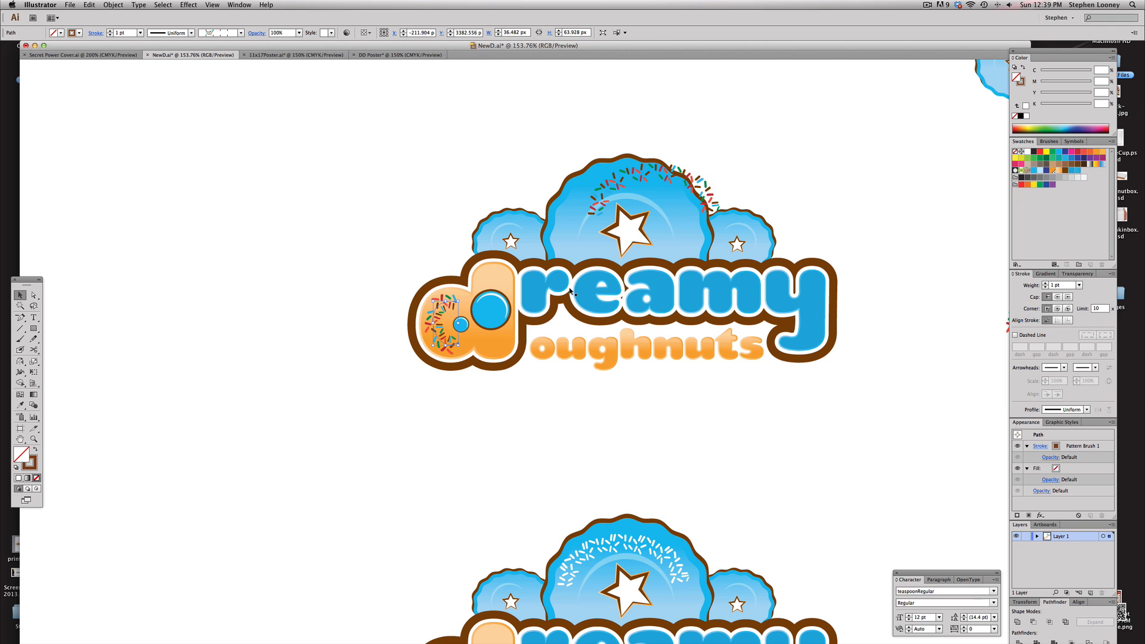
left_click(382, 55)
key("super+v")
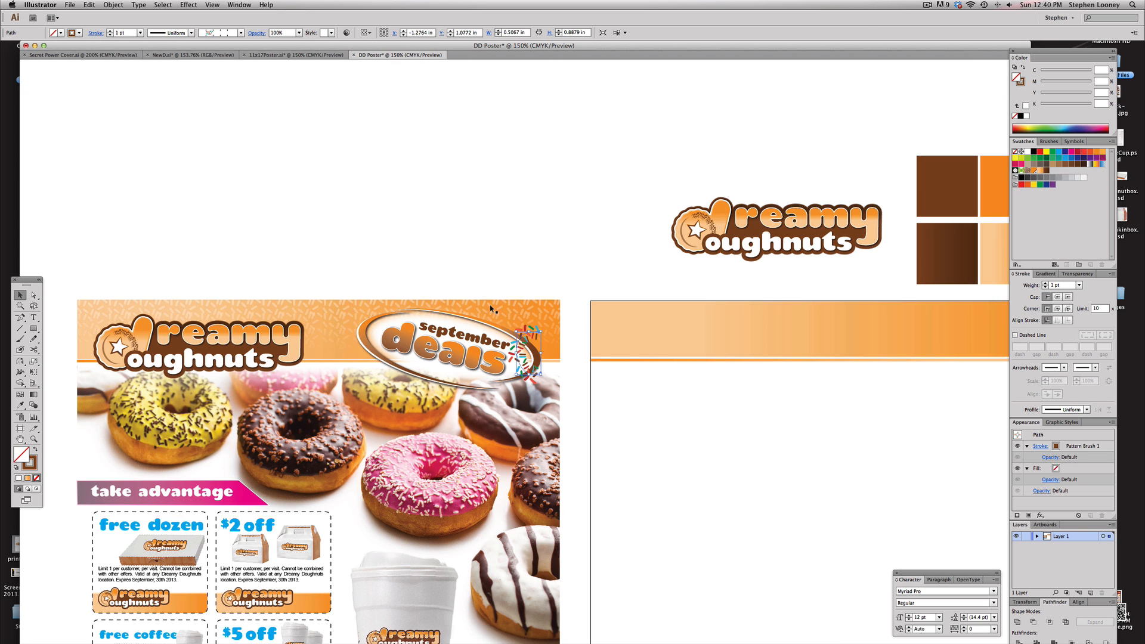
Move the pasted sprinkle path off the layout and delete it, keeping its pattern brush in the document
left_click_drag(525, 342, 458, 177)
key("super+z")
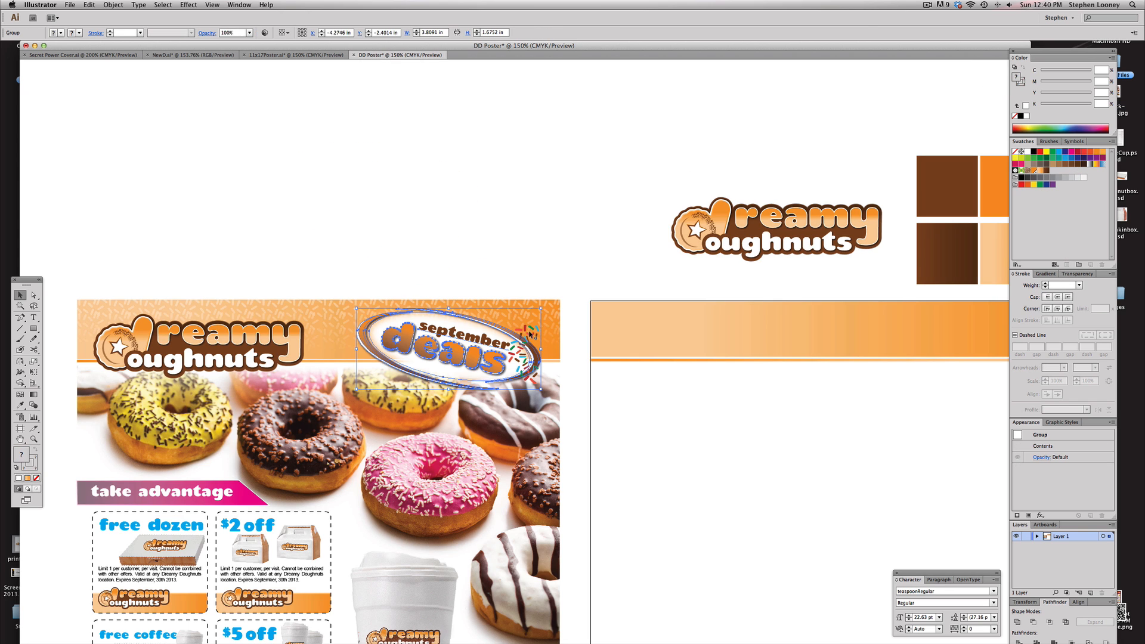
left_click(530, 333)
left_click_drag(531, 333, 433, 139)
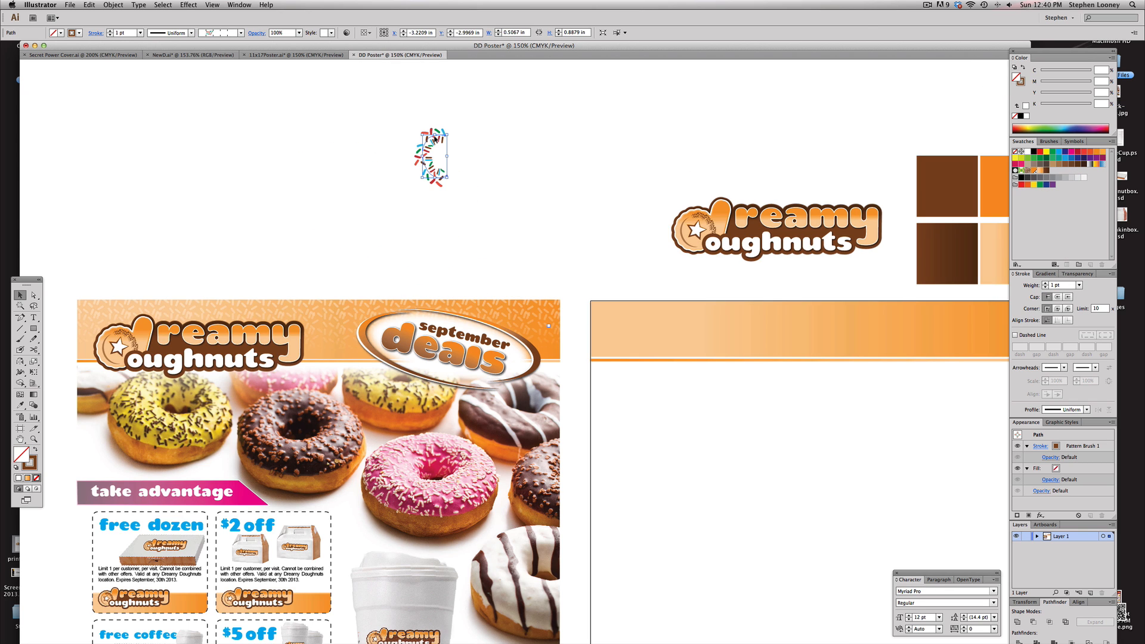
key("Delete")
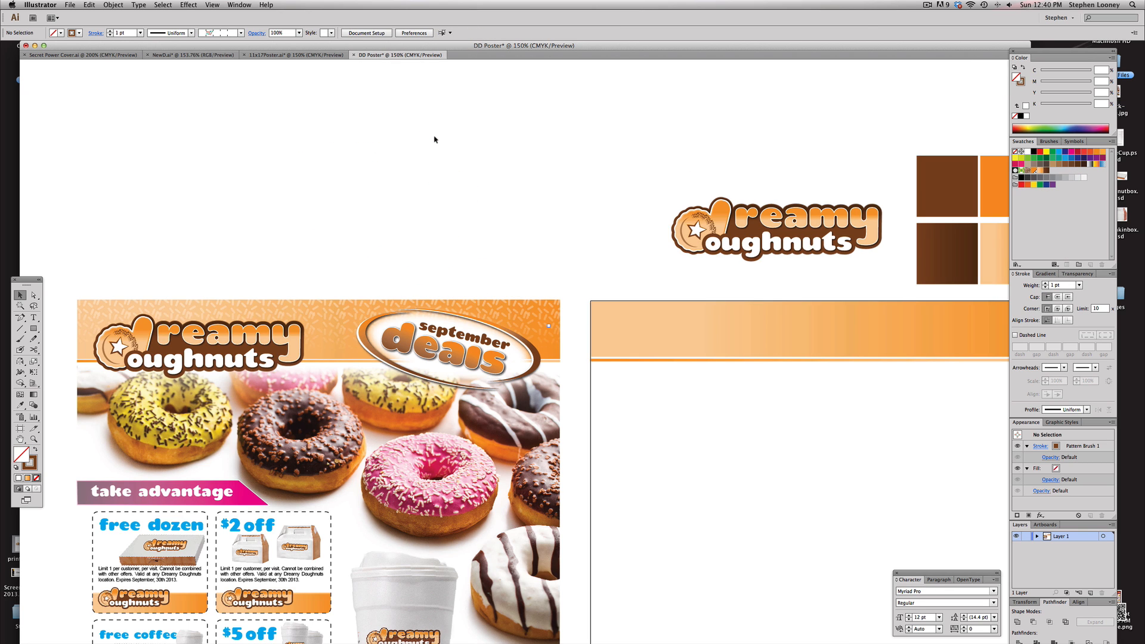
Draw a horizontal line about 9.96 in long across the artboard below the banner and apply the sprinkles pattern brush
left_click(1049, 141)
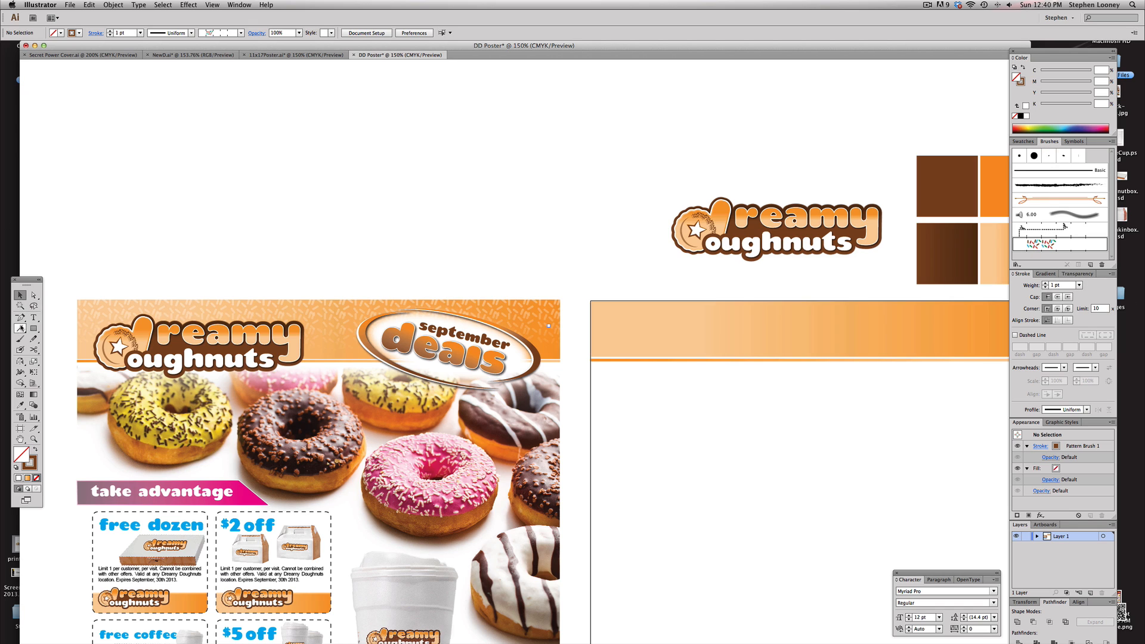
left_click(19, 329)
scroll(350, 360, "right", 5)
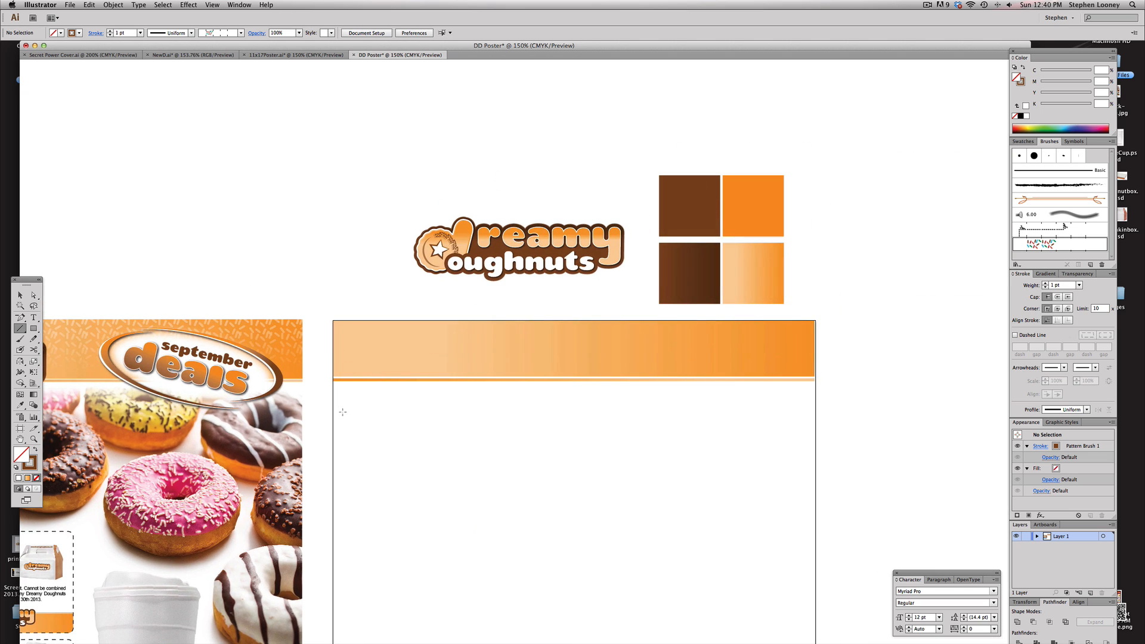
left_click_drag(334, 414, 806, 406)
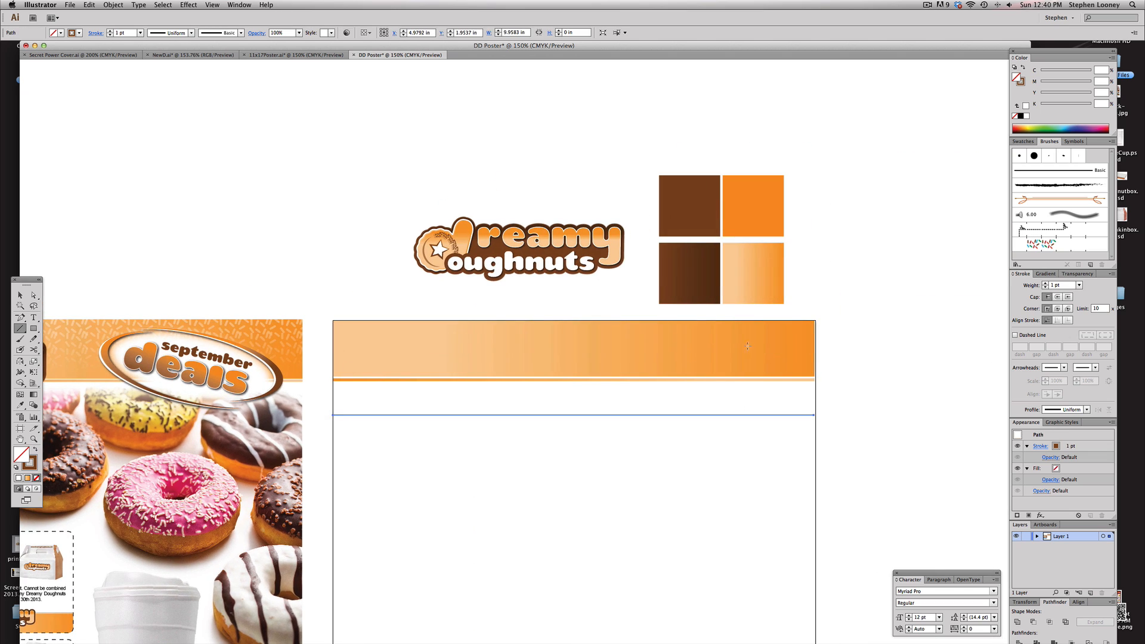
left_click(1040, 245)
left_click(20, 295)
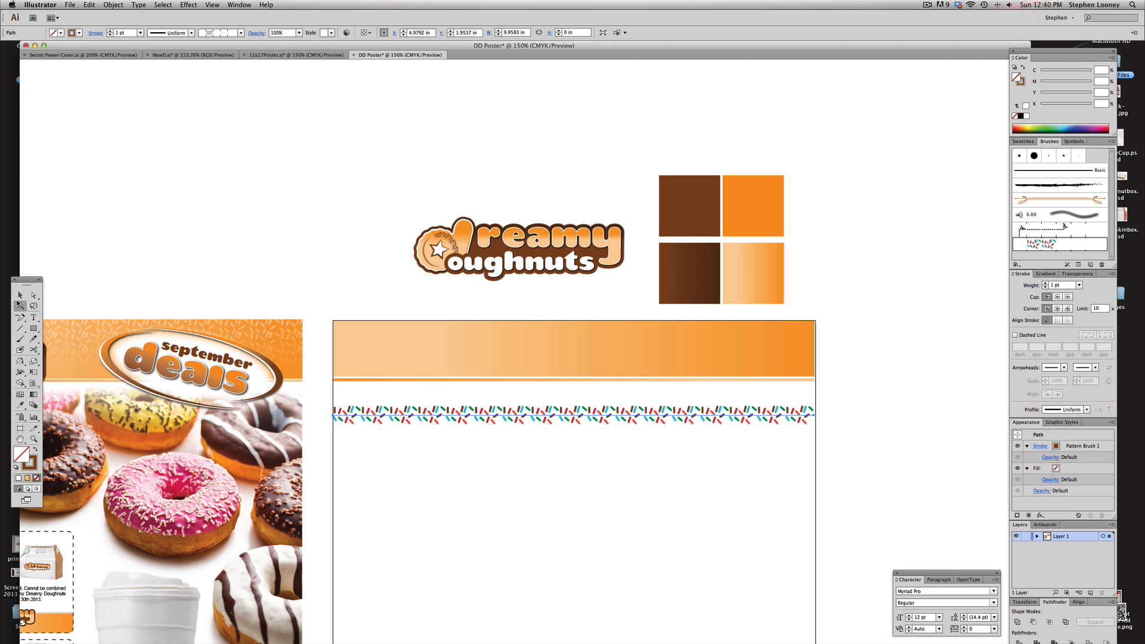
Expand the brushed line's appearance and fill the sprinkles white
left_click(106, 5)
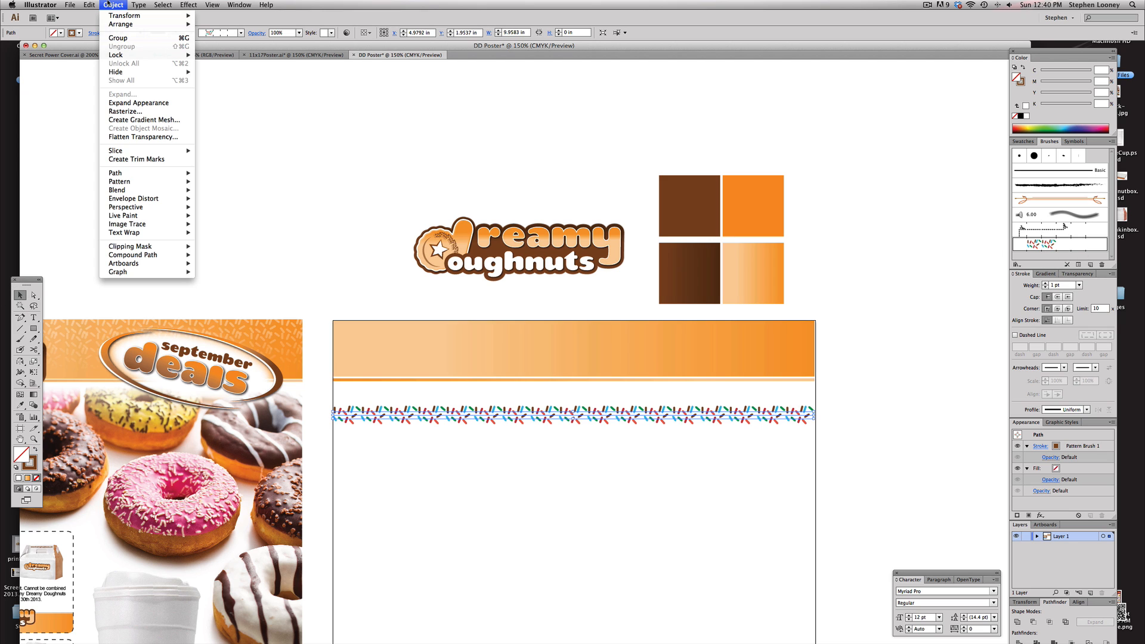
left_click(138, 102)
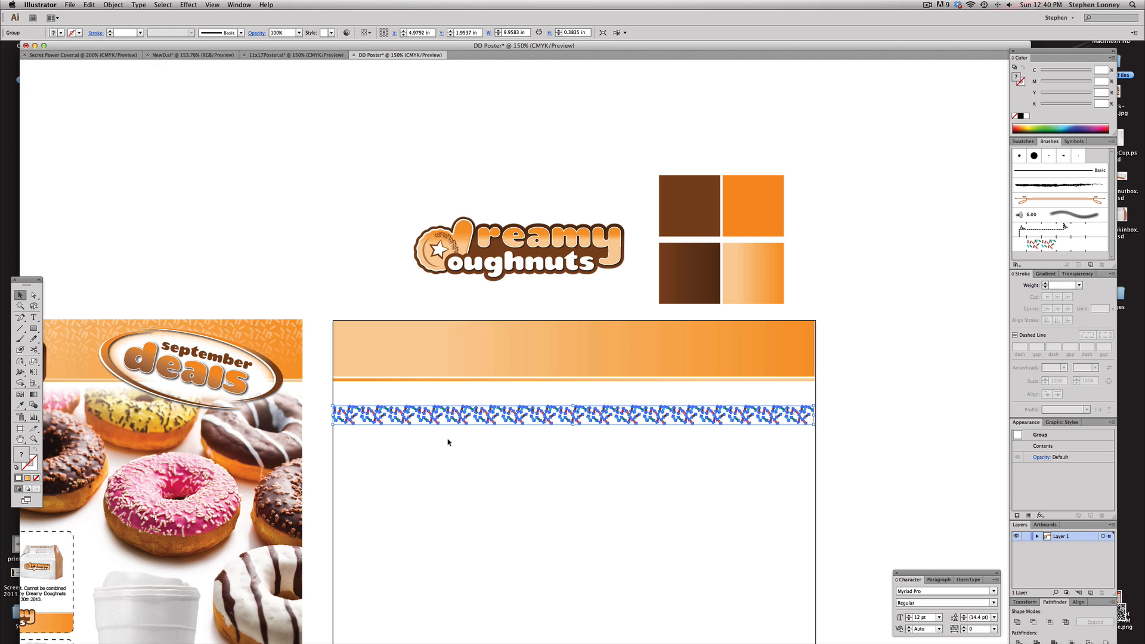
left_click(1025, 116)
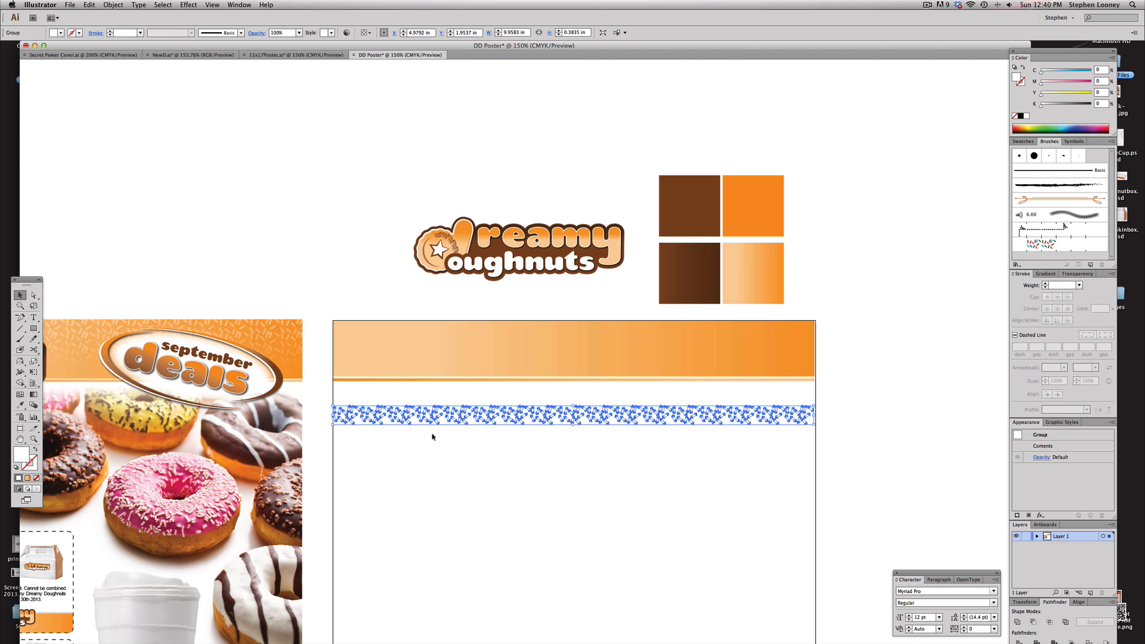
Move the white sprinkle row onto the top of the banner and duplicate it lower down
left_click_drag(438, 420, 532, 309)
left_click(418, 289)
left_click(513, 288)
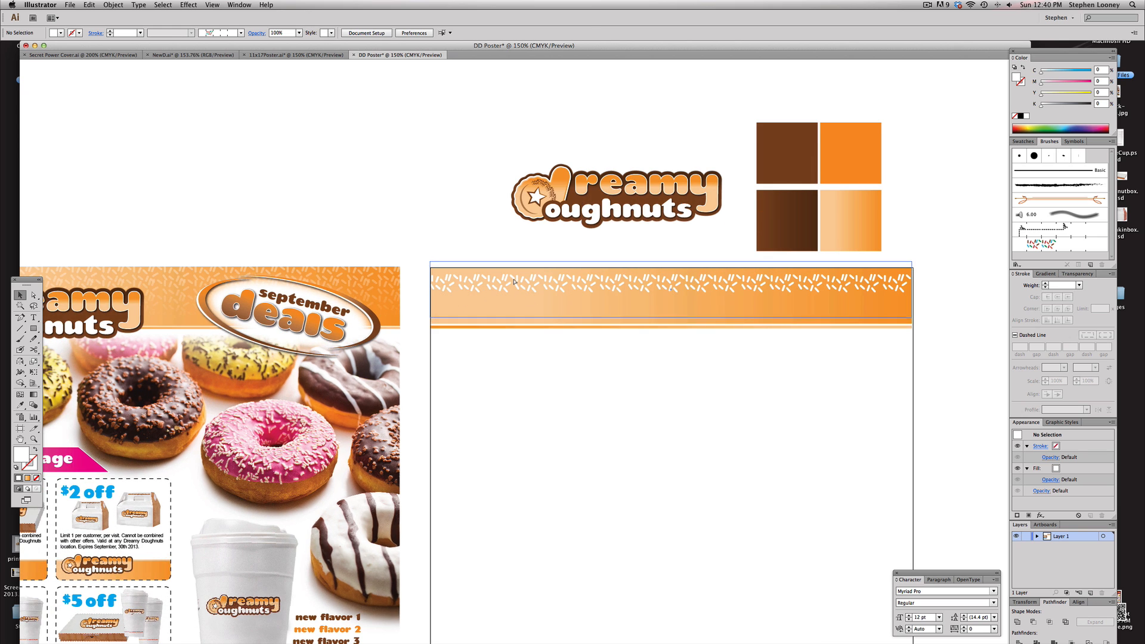
mouse_move(471, 283)
left_mouse_down()
mouse_move(474, 274)
mouse_move(475, 291)
left_mouse_up()
left_click(472, 283)
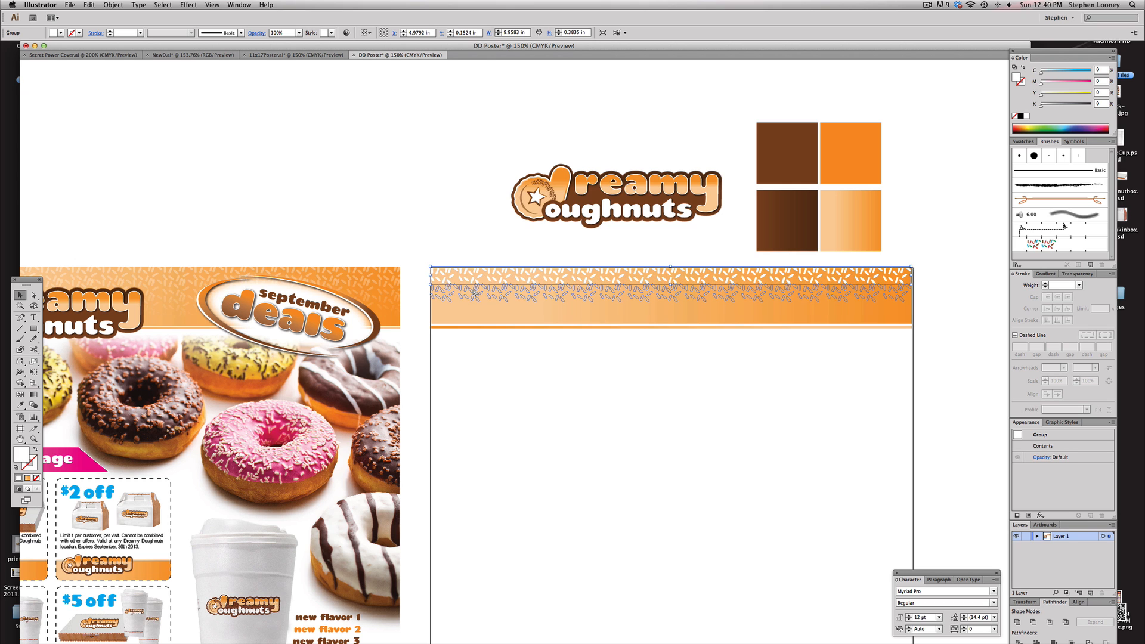
left_click_drag(475, 293, 475, 310)
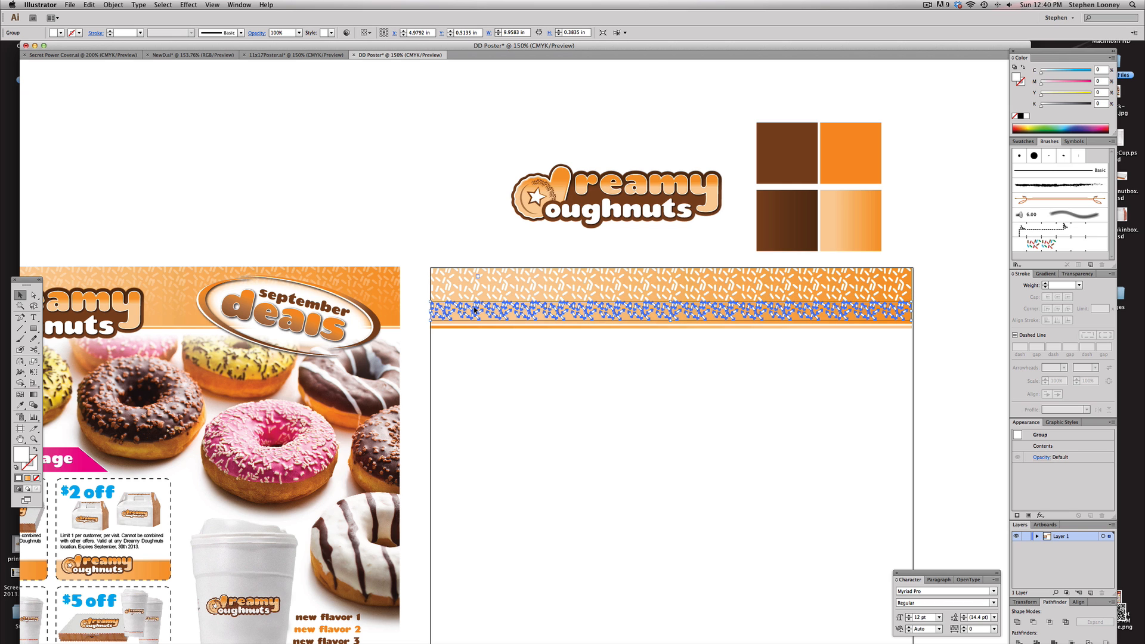
Fill the banner with duplicated sprinkle rows, then select all the rows and group them
left_click(468, 236)
left_click(467, 271)
left_click(465, 297)
left_click(465, 312)
left_click(473, 235)
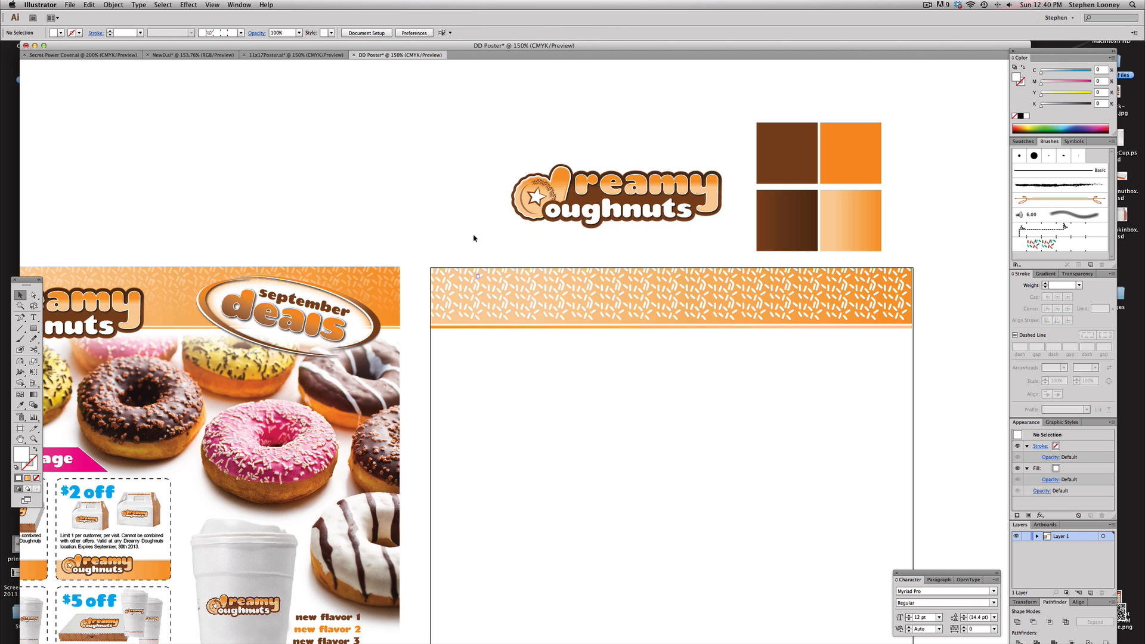
left_click(464, 274)
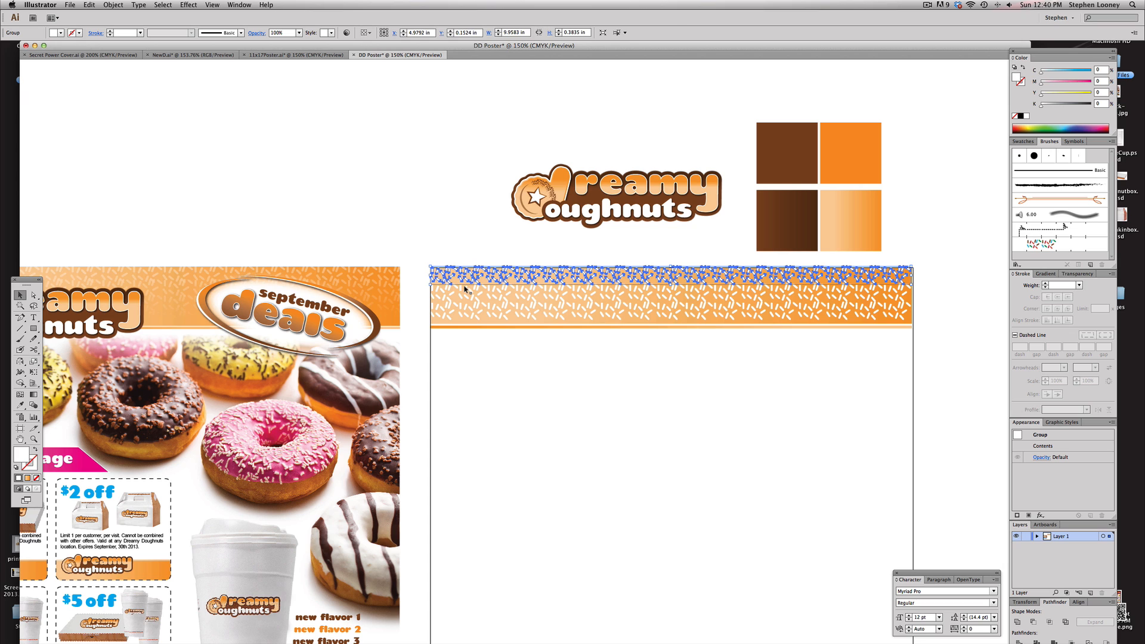
left_click(464, 289, "shift")
left_click(468, 308, "shift")
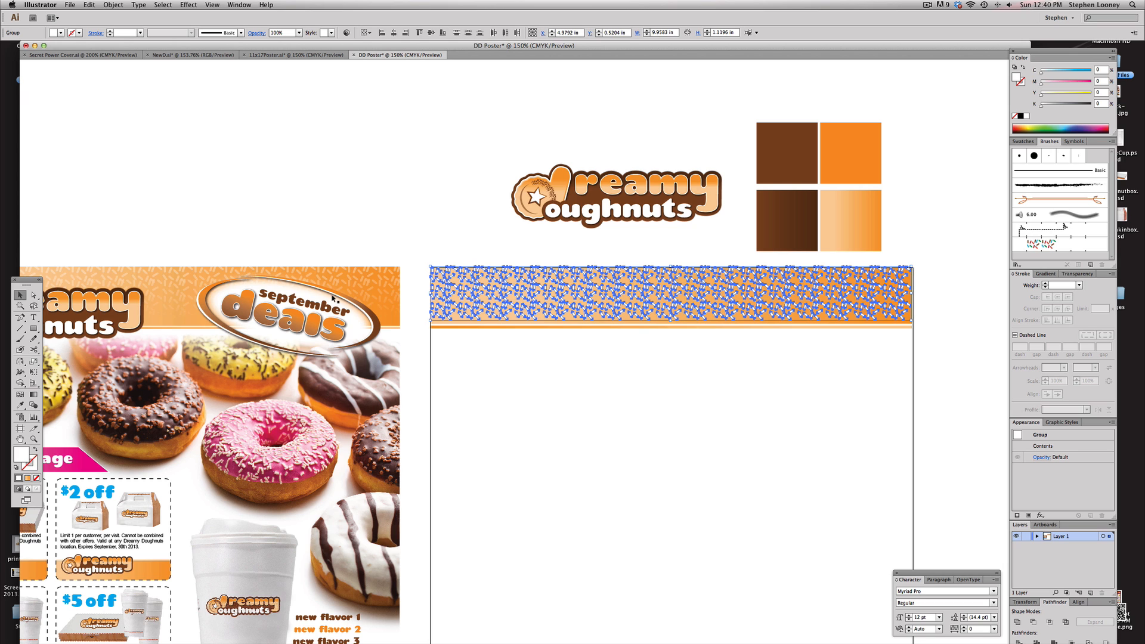
key("super+g")
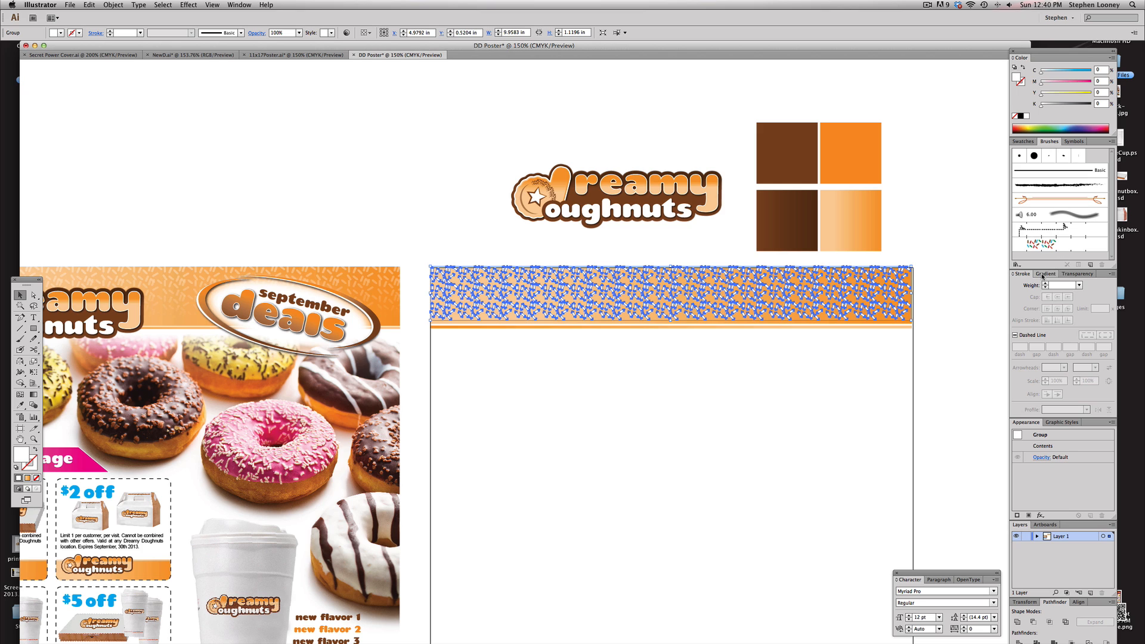
Fill the sprinkle group with a white linear gradient and set one gradient stop's opacity to 0%
left_click(1044, 274)
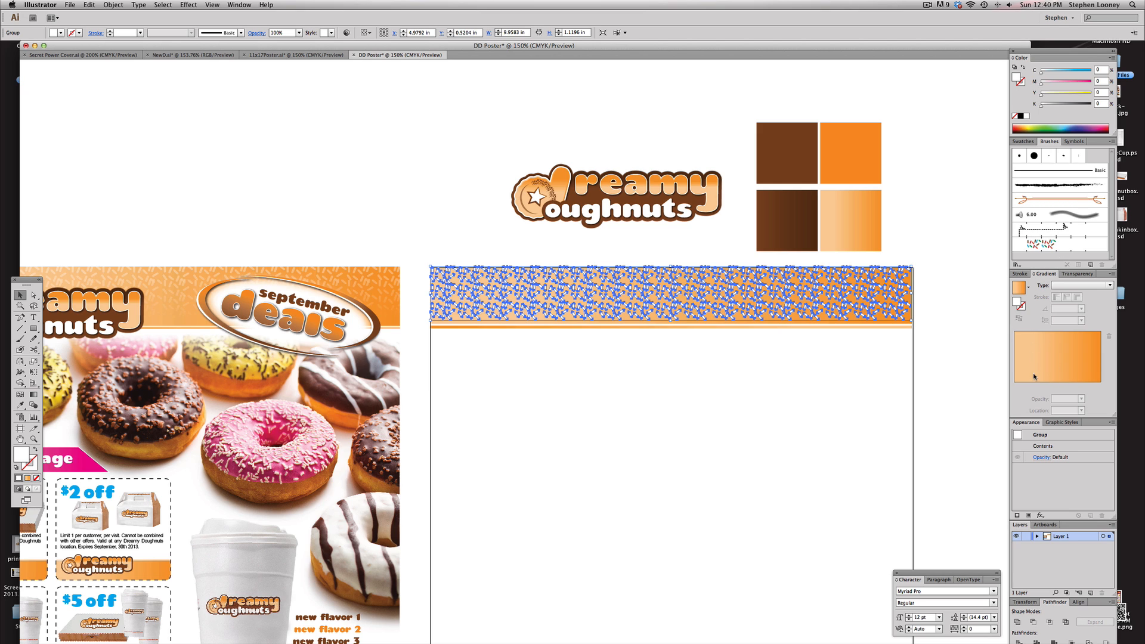
left_click(1022, 143)
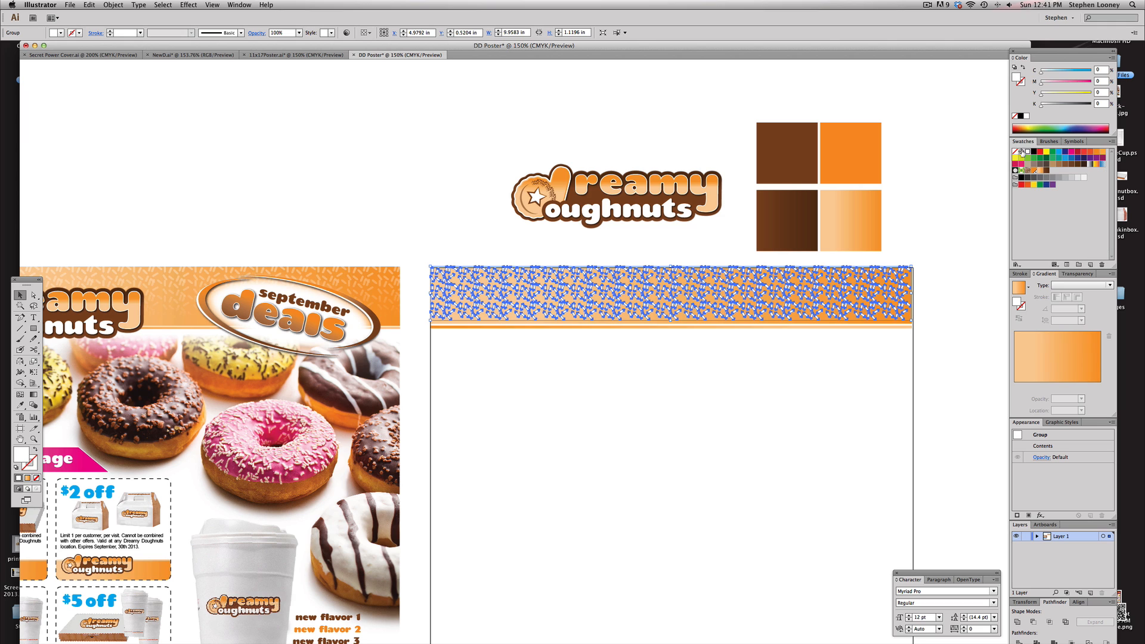
left_click_drag(1028, 152, 1014, 388)
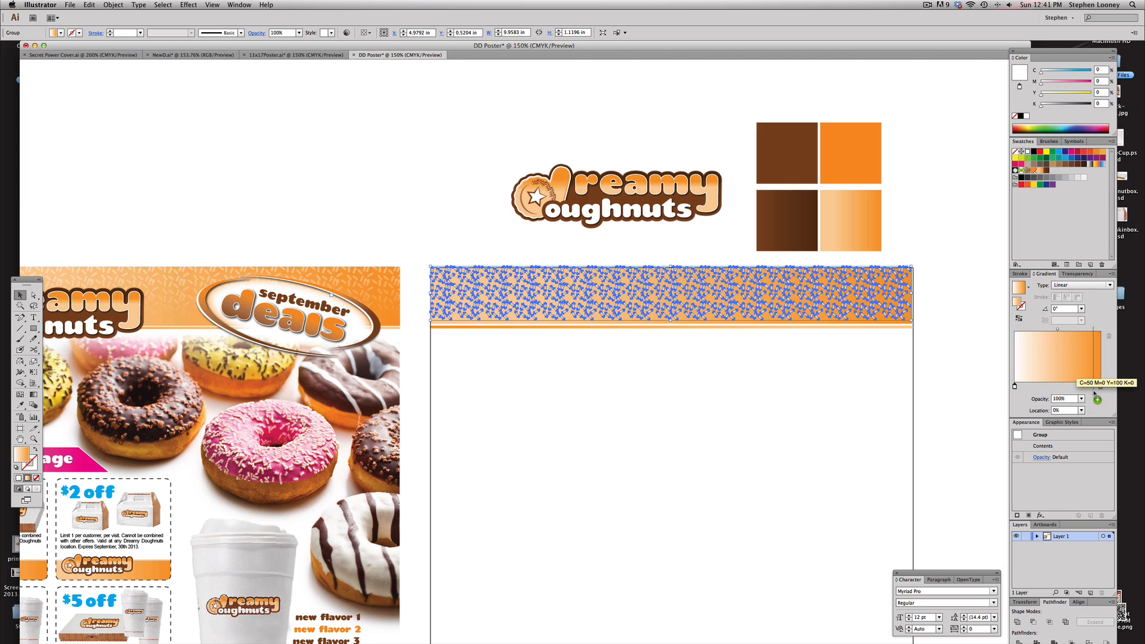
left_click(1099, 387)
mouse_move(1102, 388)
left_mouse_down()
mouse_move(1103, 399)
mouse_move(1102, 388)
left_mouse_up()
left_click(1014, 386)
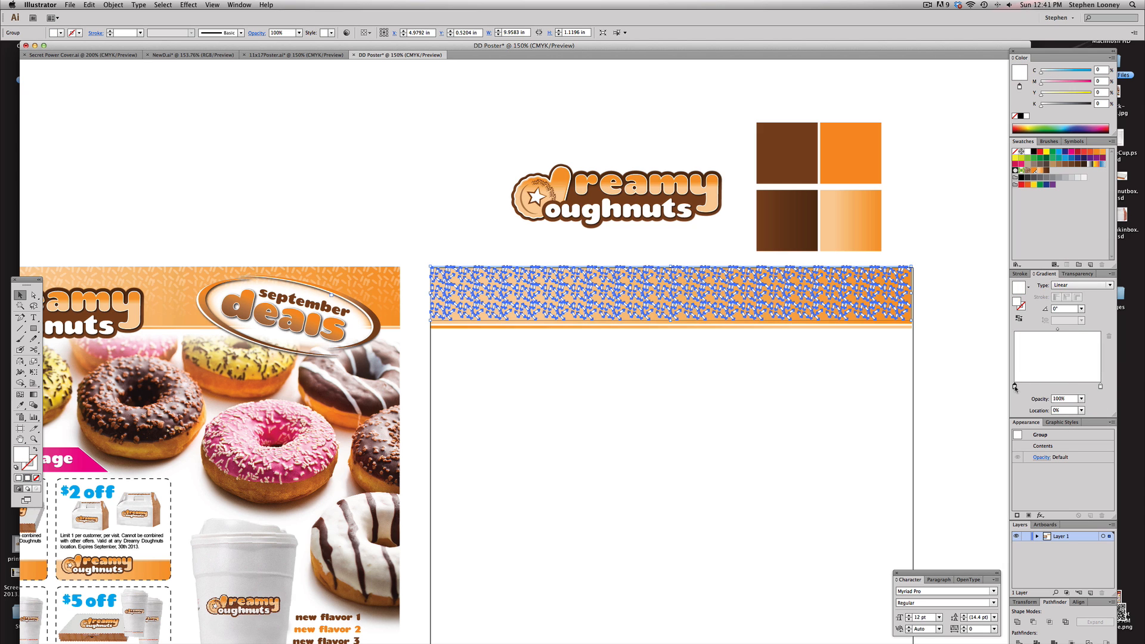
left_click(1081, 398)
left_click(1085, 410)
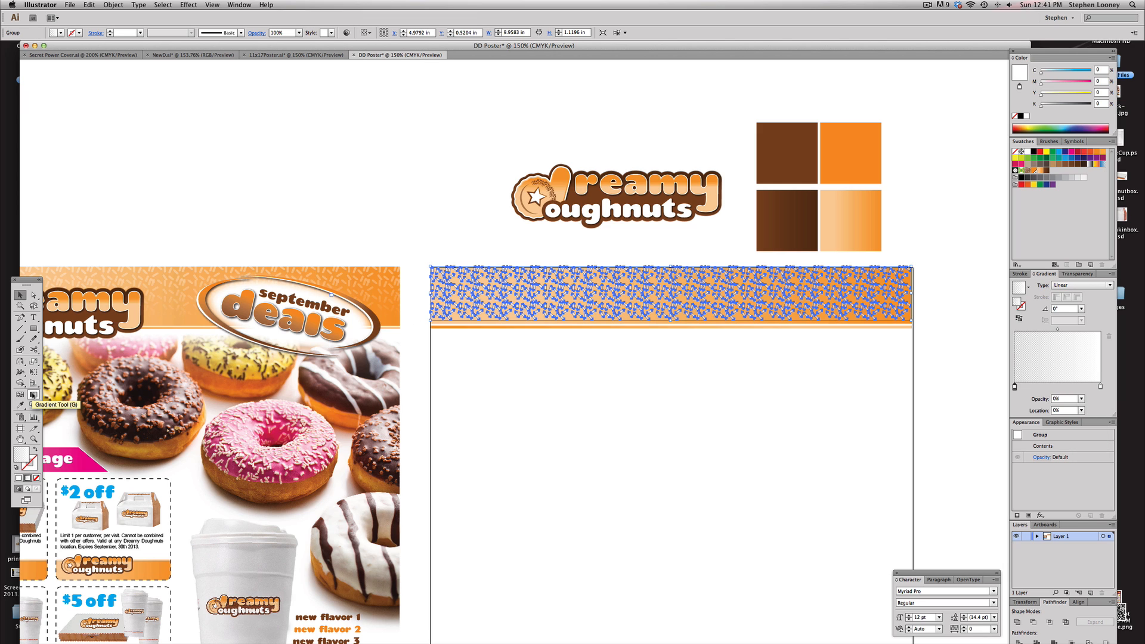
Drag the gradient vertically across the banner so the sprinkles fade toward the top
left_click(33, 395)
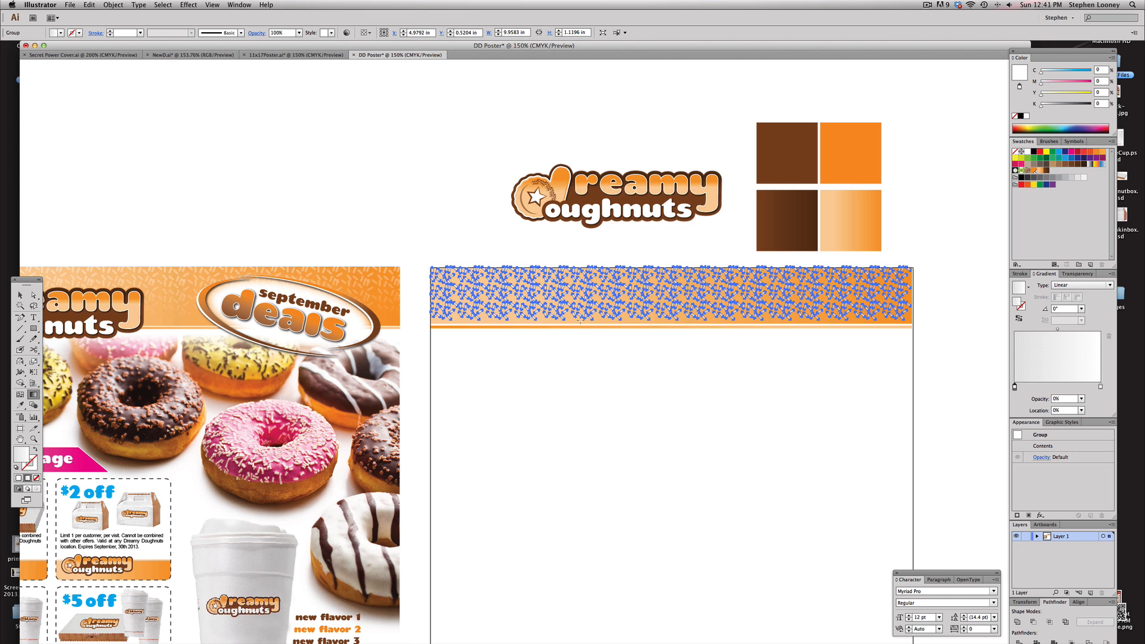
left_click_drag(579, 319, 582, 263)
key("v")
left_click(289, 212)
scroll(498, 294, "left", 4)
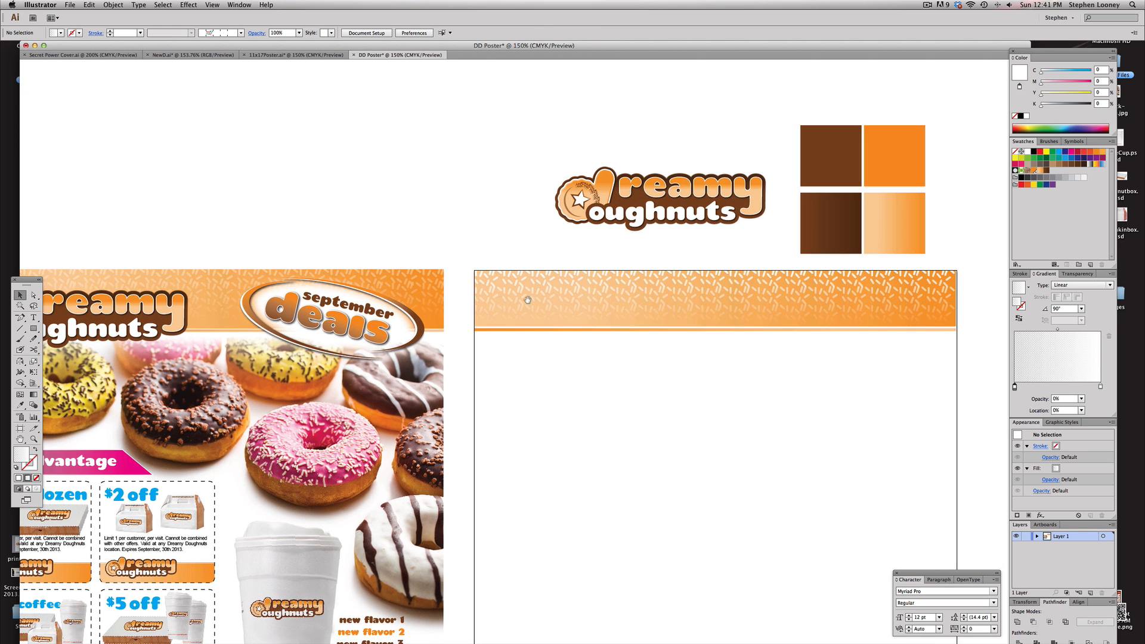
Set the sprinkle group's opacity to 40%
left_click_drag(480, 235, 789, 446)
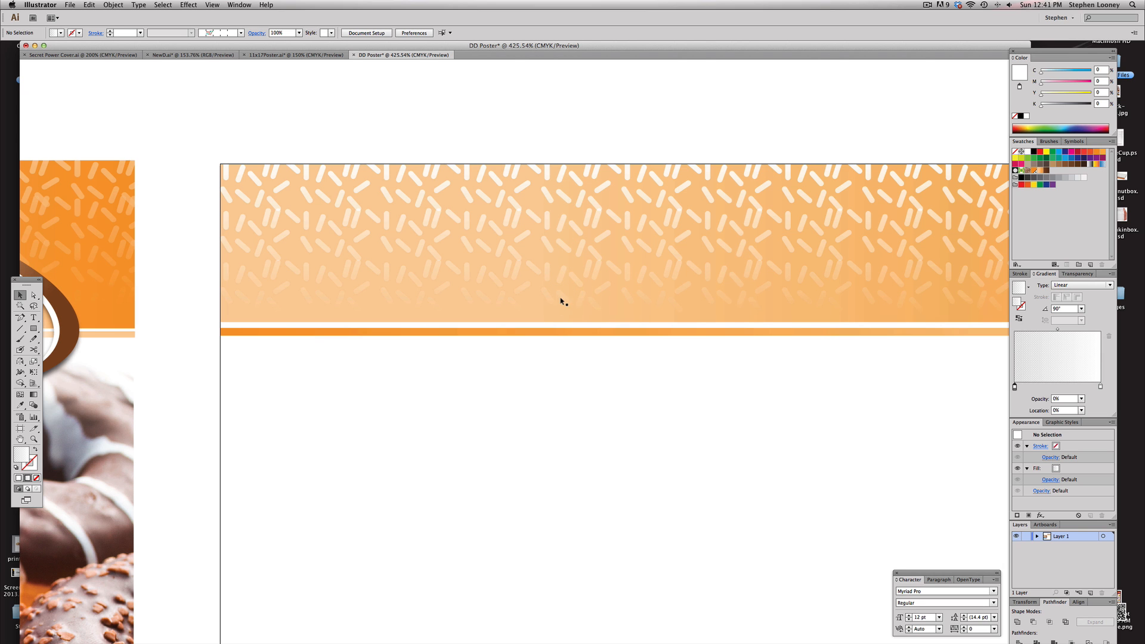
left_click(542, 319, "alt+super")
left_click(542, 319, "alt+super")
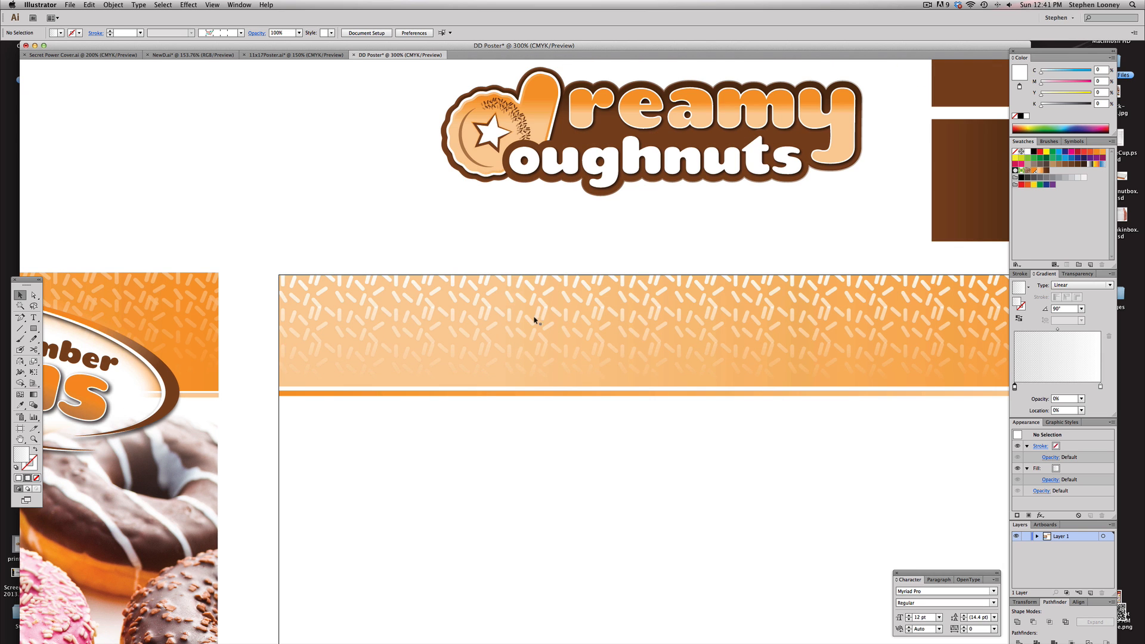
left_click(492, 295)
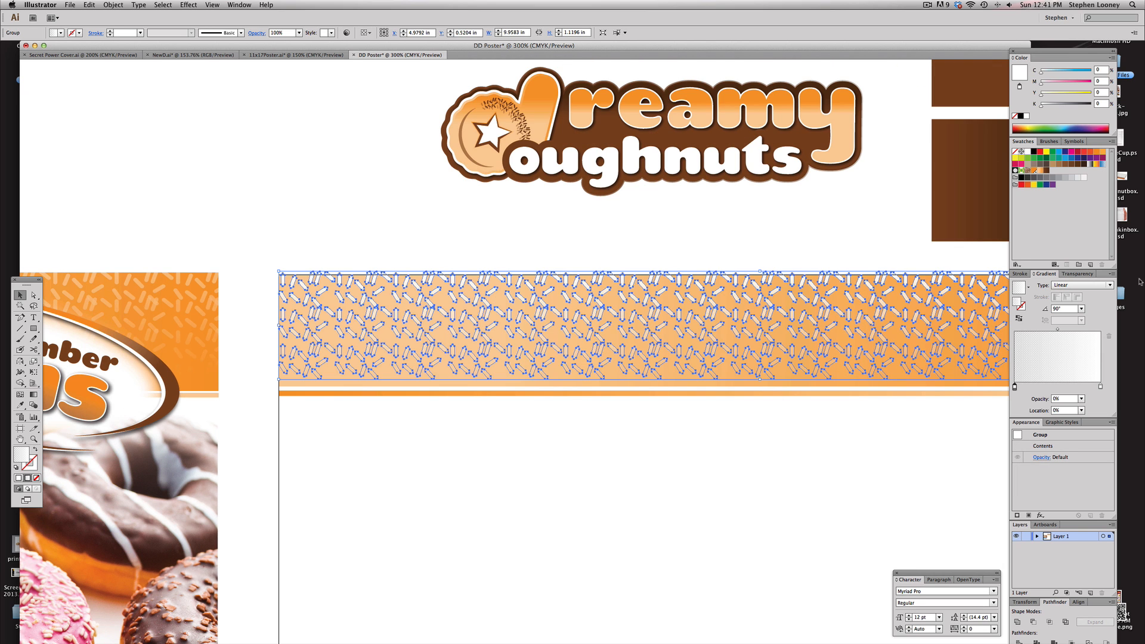
left_click(1076, 273)
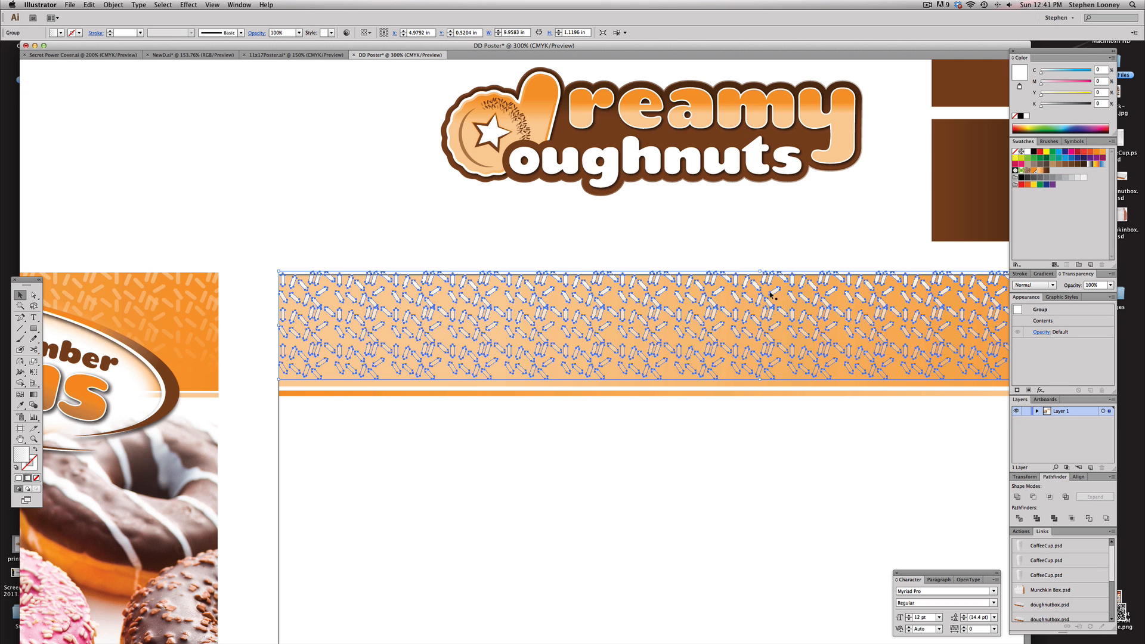
left_click(868, 238)
Select the Dreamy Doughnuts logo and move it onto the left end of the banner
left_click(443, 391, "alt+super")
left_click_drag(447, 390, 701, 368)
left_click_drag(790, 127, 729, 125)
left_click_drag(638, 99, 976, 197)
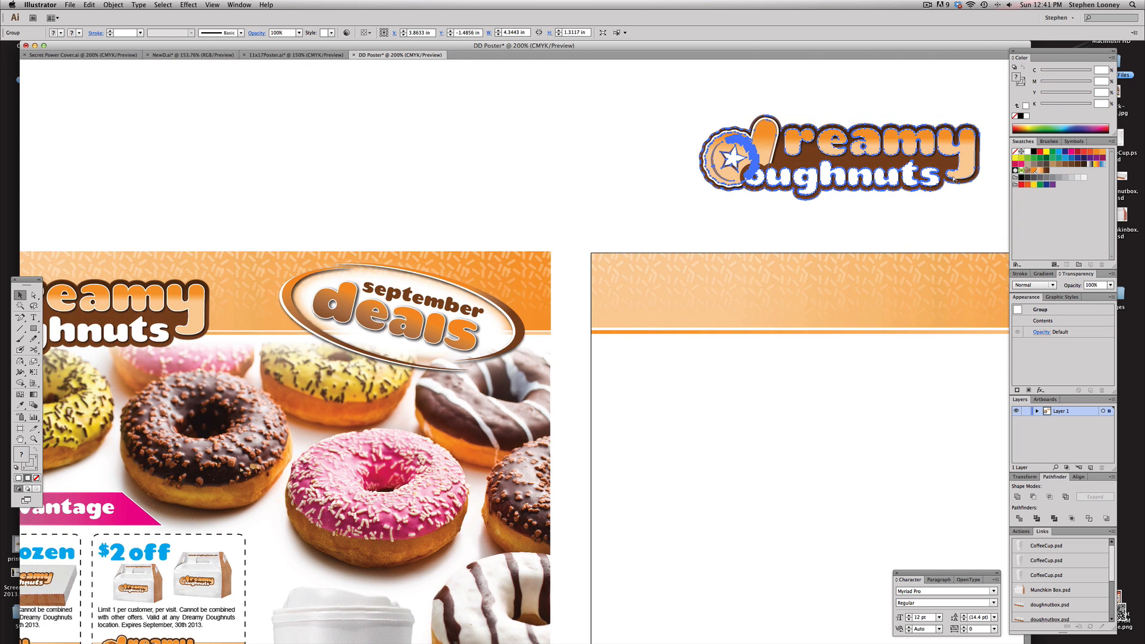
left_click_drag(868, 157, 771, 311)
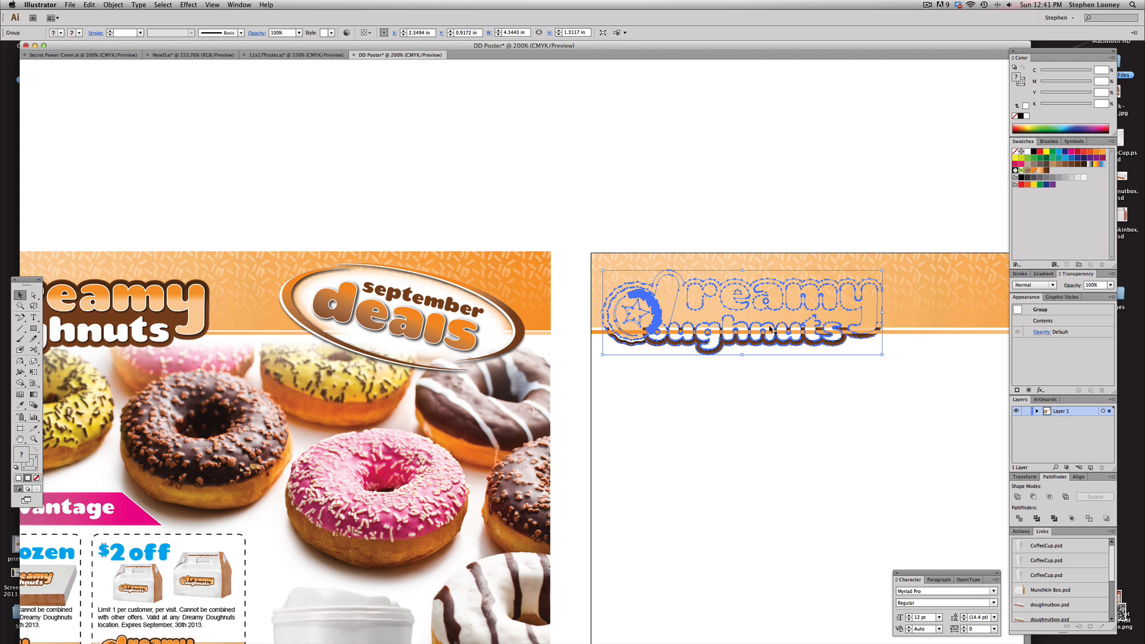
Bring the logo to the front and nudge it into place on the banner
left_click(109, 4)
mouse_move(149, 25)
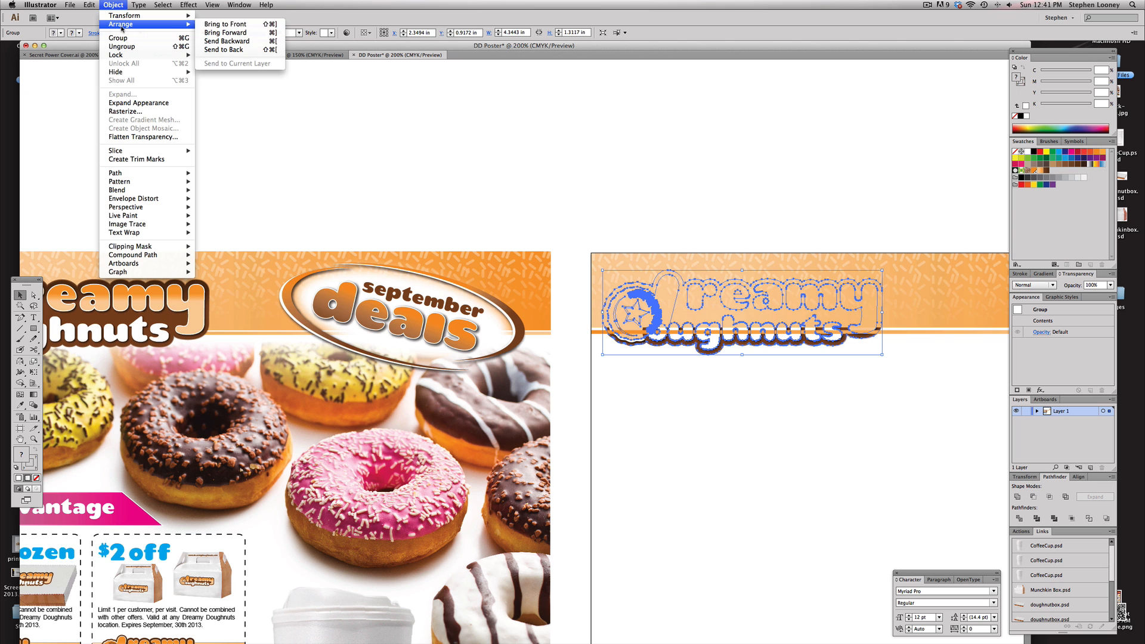
left_click(232, 25)
left_click_drag(695, 197, 549, 149)
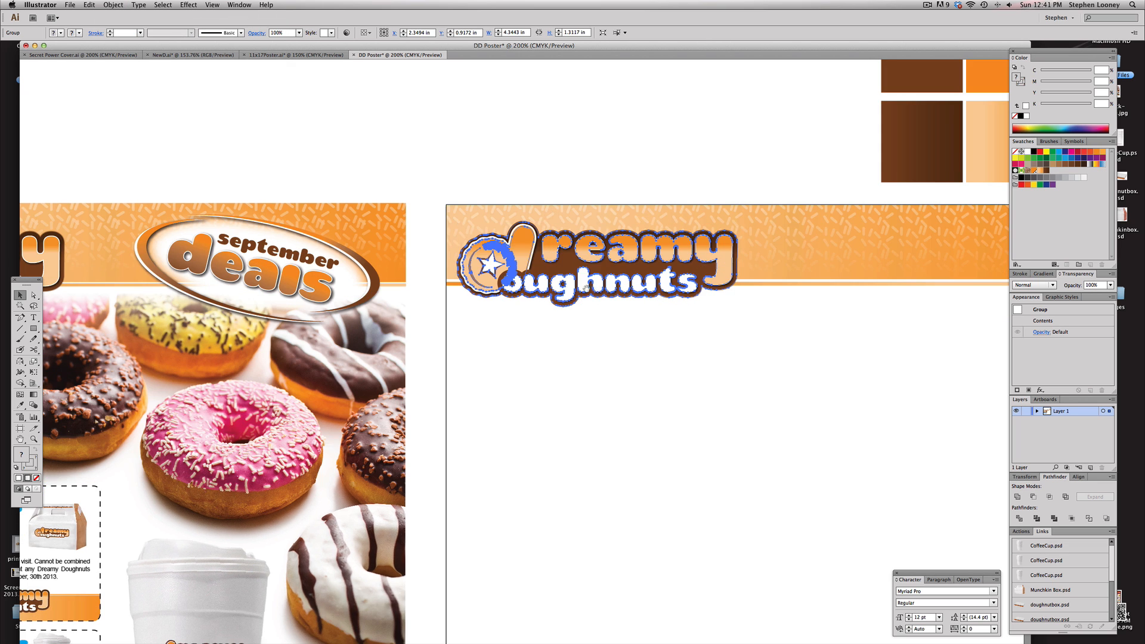
mouse_move(588, 298)
left_mouse_down()
mouse_move(644, 301)
mouse_move(588, 299)
left_mouse_up()
left_click_drag(593, 214, 644, 214)
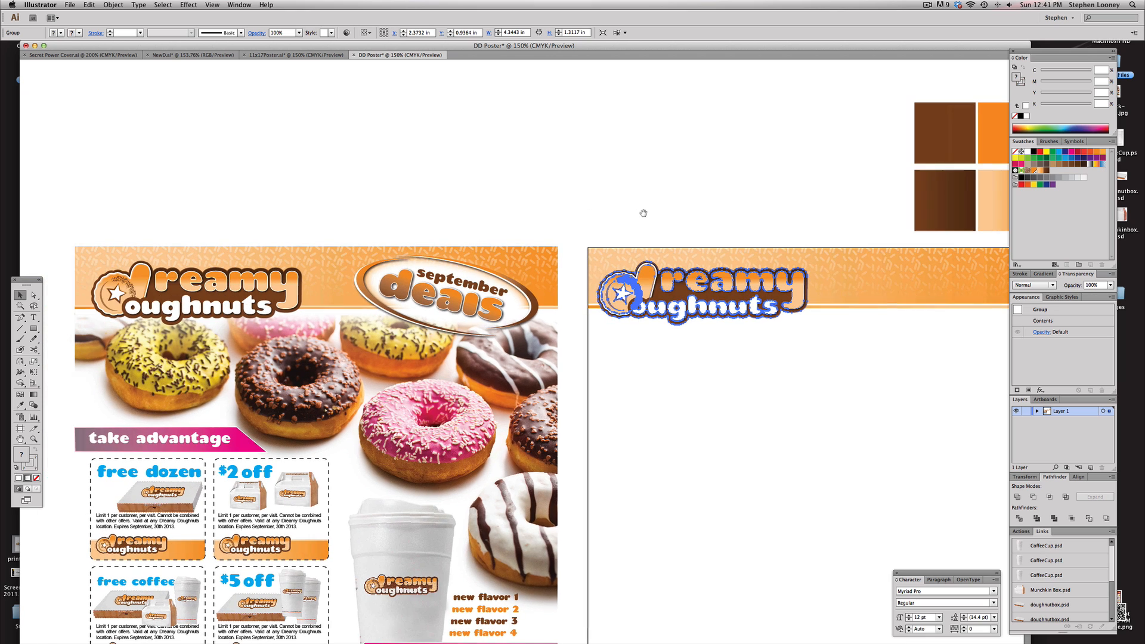
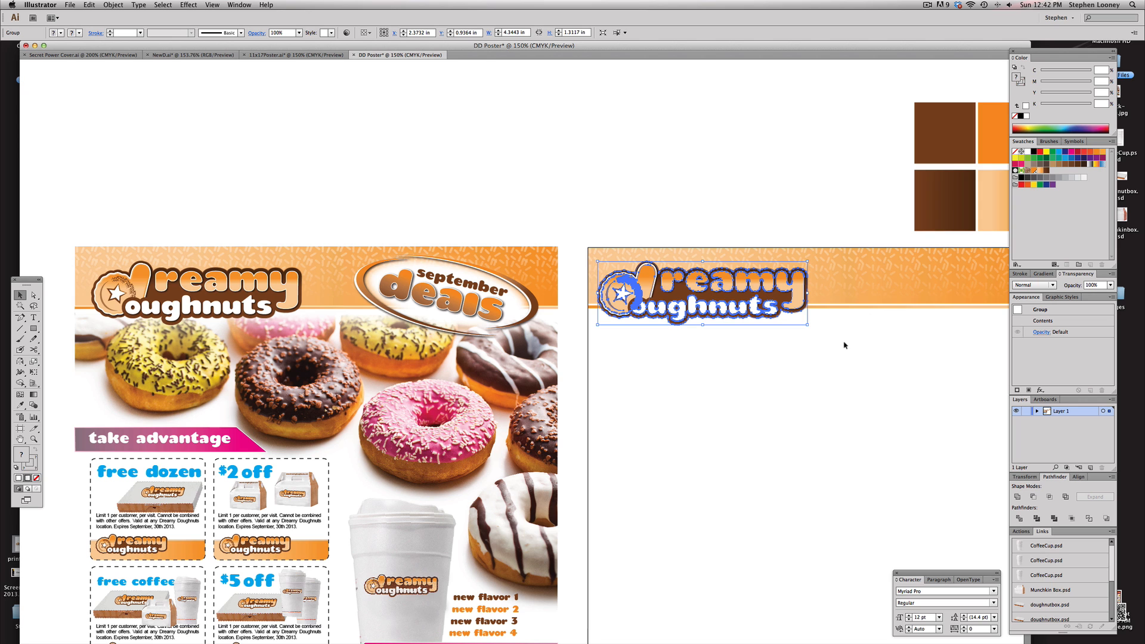
left_click_drag(871, 290, 731, 138)
key("super+z")
left_click(857, 364)
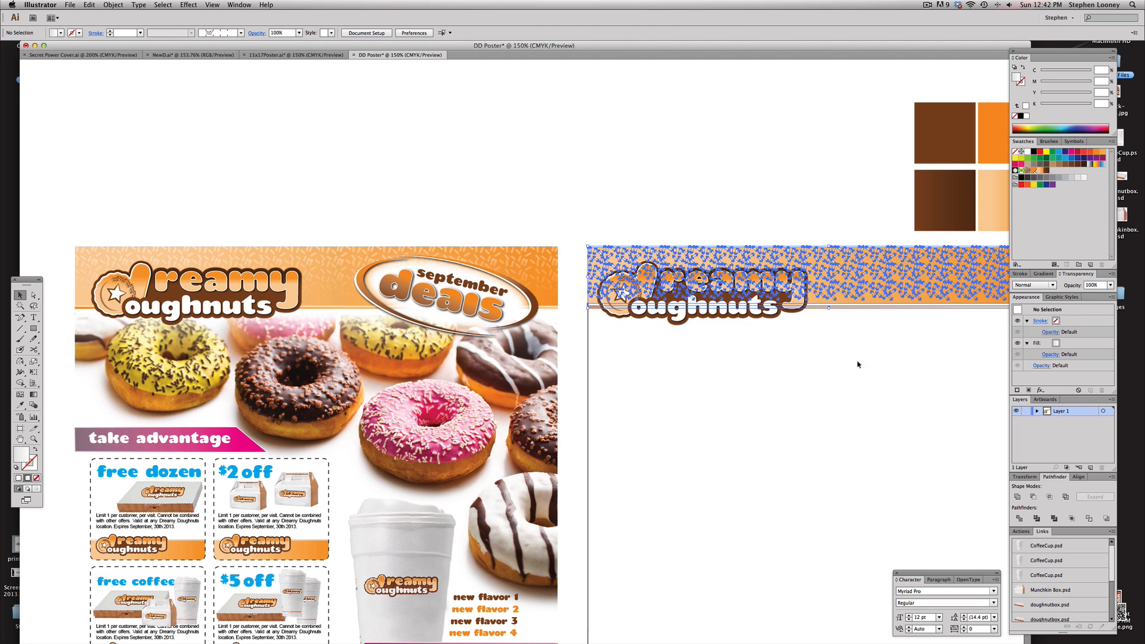
Unlock all objects, then lock the selected banner background and sprinkle objects
left_click_drag(879, 357, 830, 248)
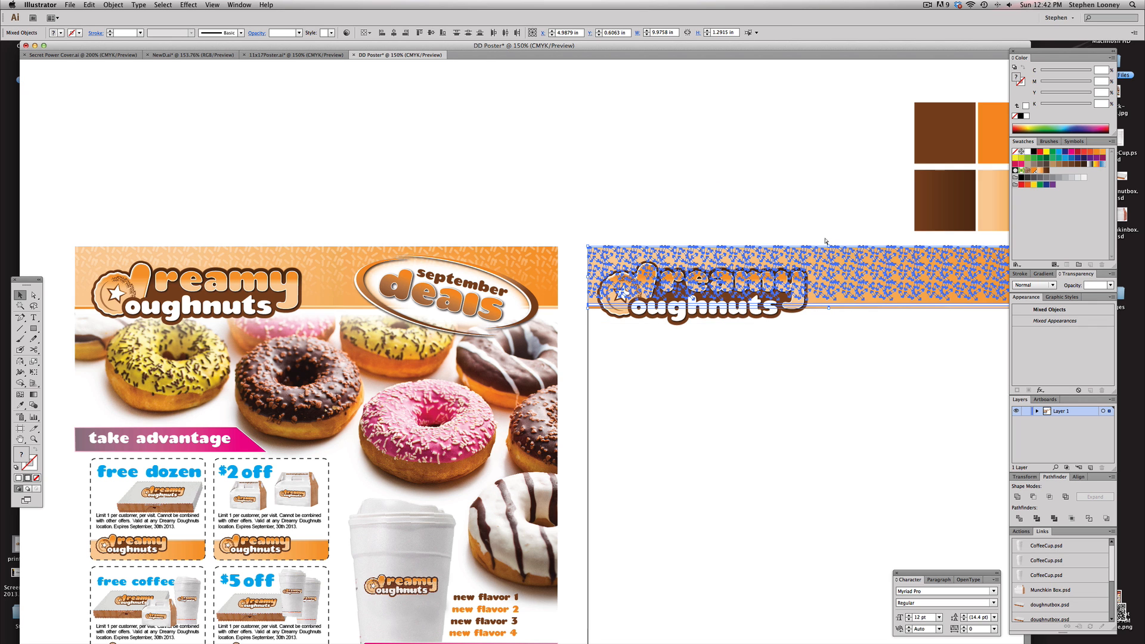
left_click(501, 159)
left_click(110, 4)
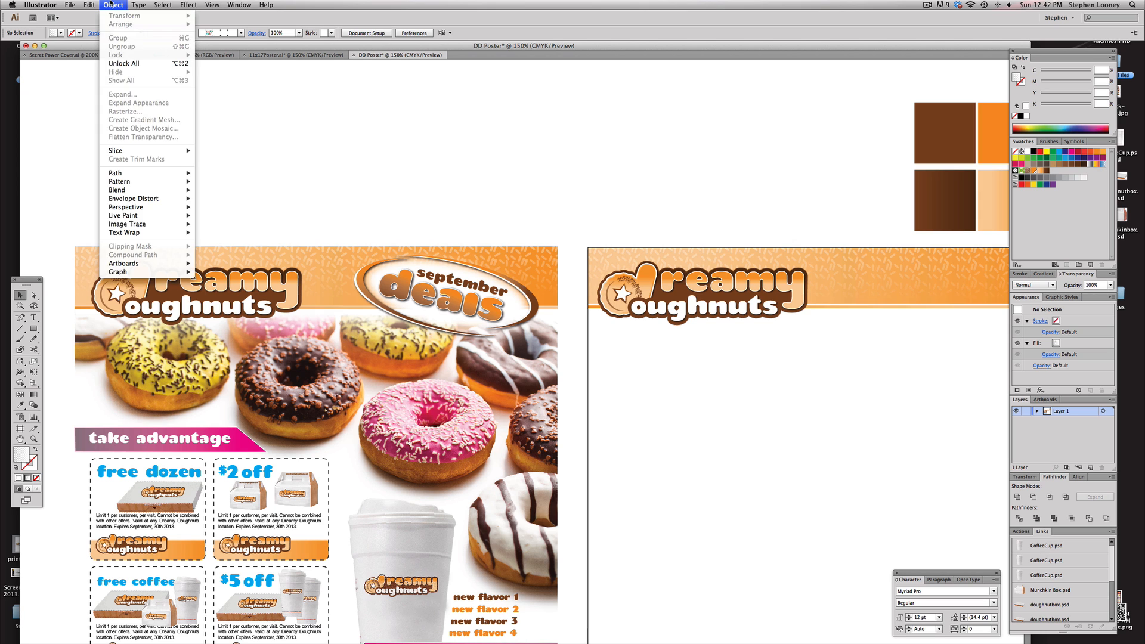
left_click(115, 64)
left_click(112, 5)
mouse_move(113, 56)
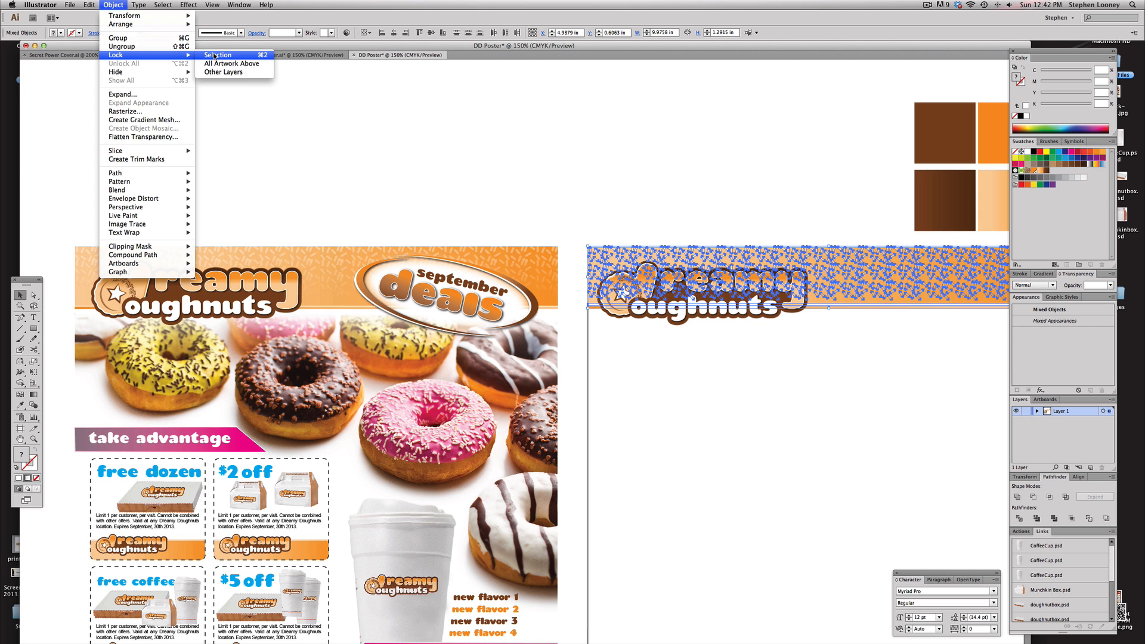
left_click(221, 54)
Test selecting objects on the banner and unlock all objects again
left_click_drag(676, 214, 802, 225)
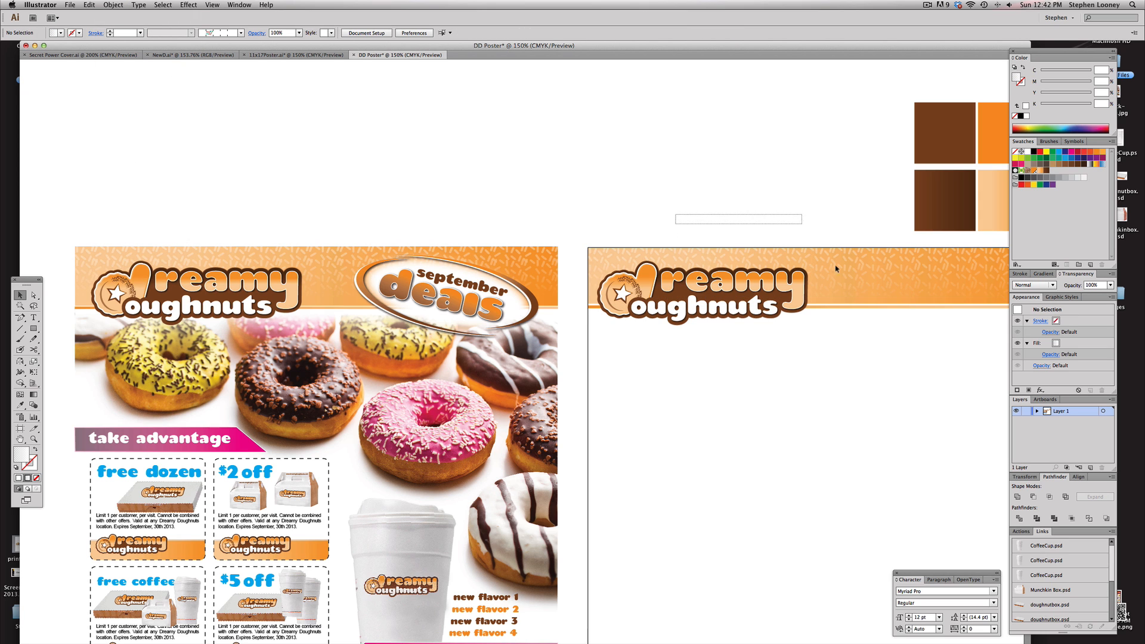
left_click_drag(905, 382, 619, 201)
left_click_drag(887, 376, 822, 245)
key("alt+super+2")
left_click(803, 192)
Reselect the banner background and sprinkles and lock them so they can no longer be selected
left_click(107, 4)
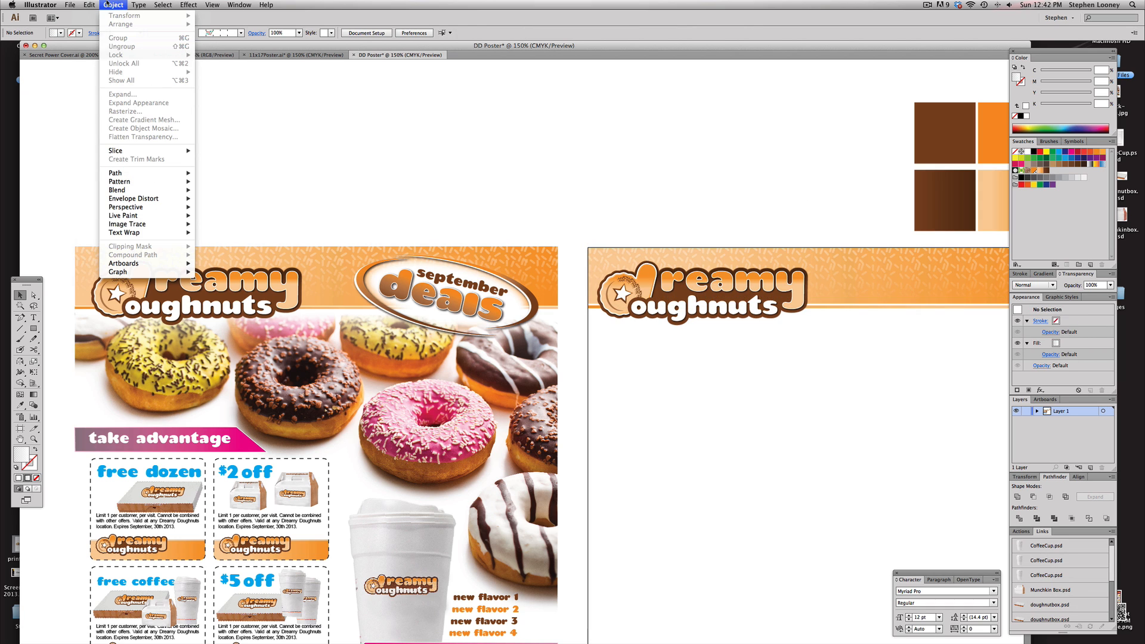
left_click(469, 141)
left_click_drag(872, 330, 821, 282)
left_click_drag(832, 349, 817, 347)
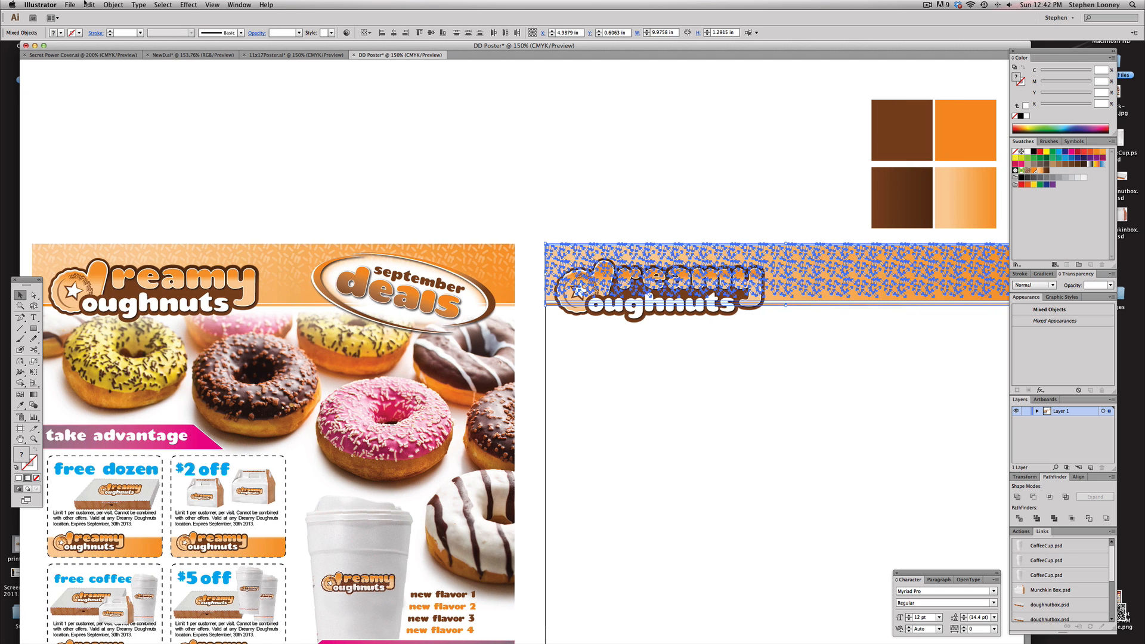
left_click(113, 4)
left_click(565, 158)
left_click(564, 159)
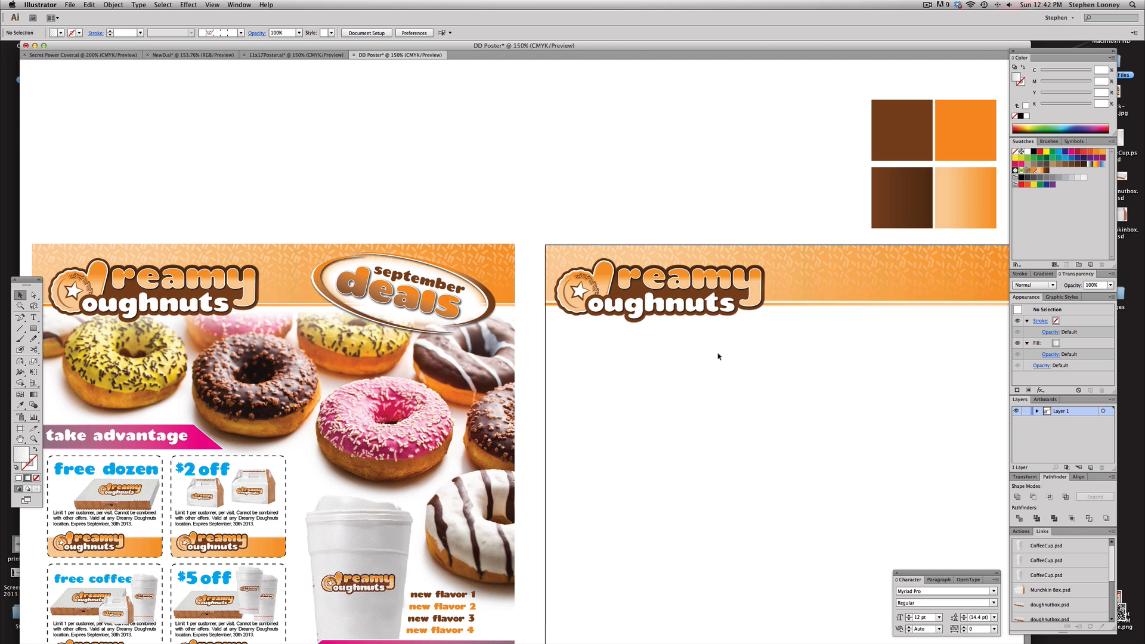
scroll(690, 363, "right", 3)
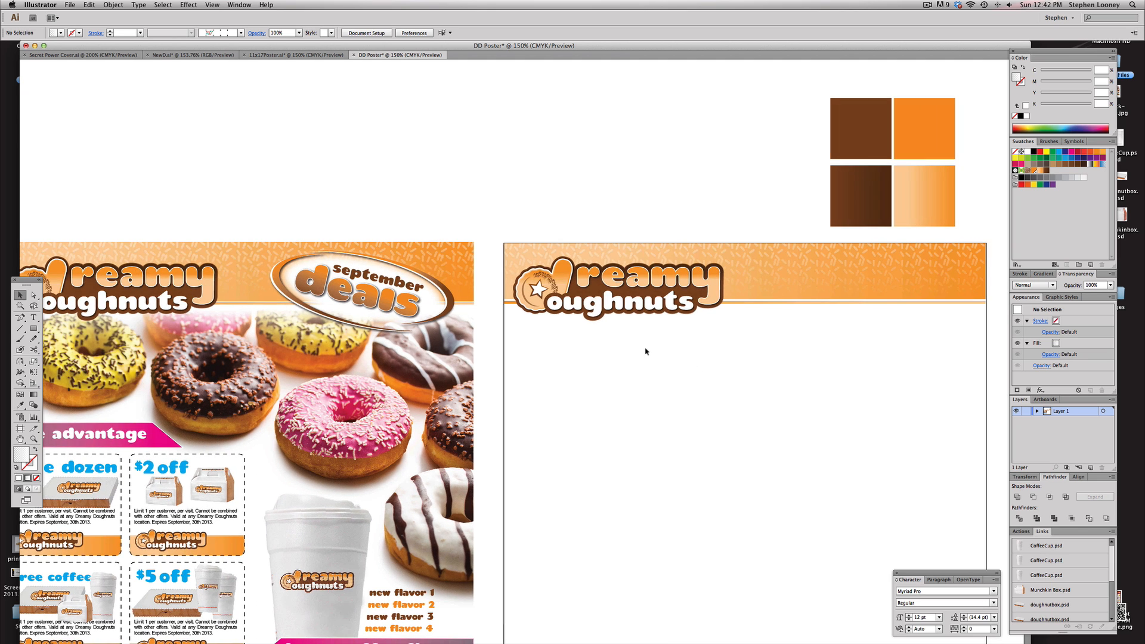
scroll(632, 365, "left", 2)
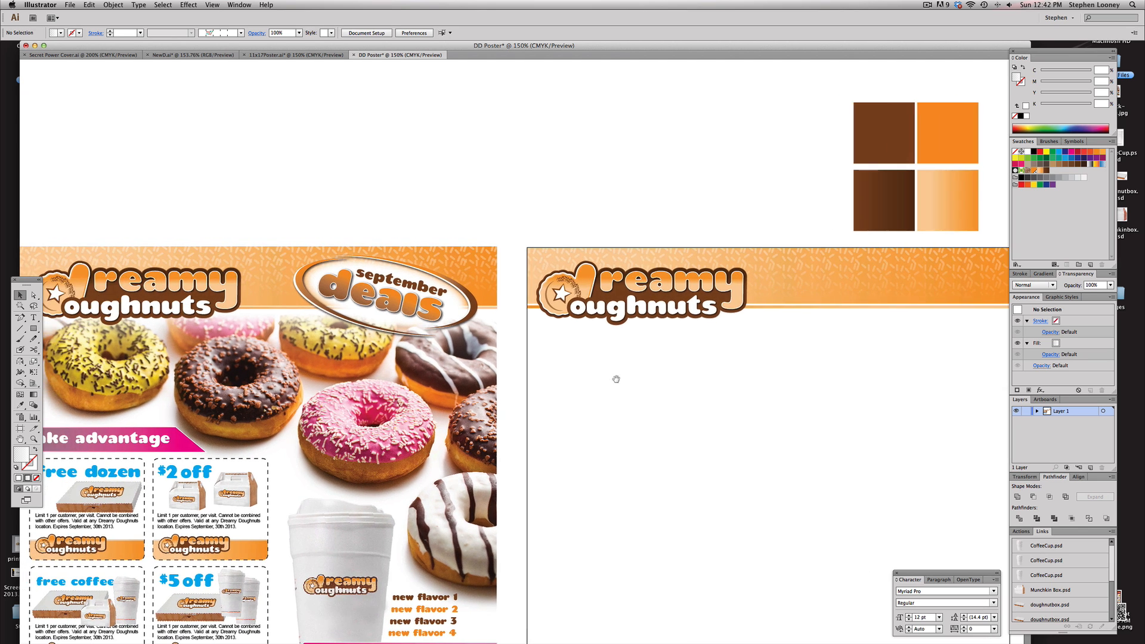
scroll(615, 379, "left", 1)
scroll(618, 369, "right", 3)
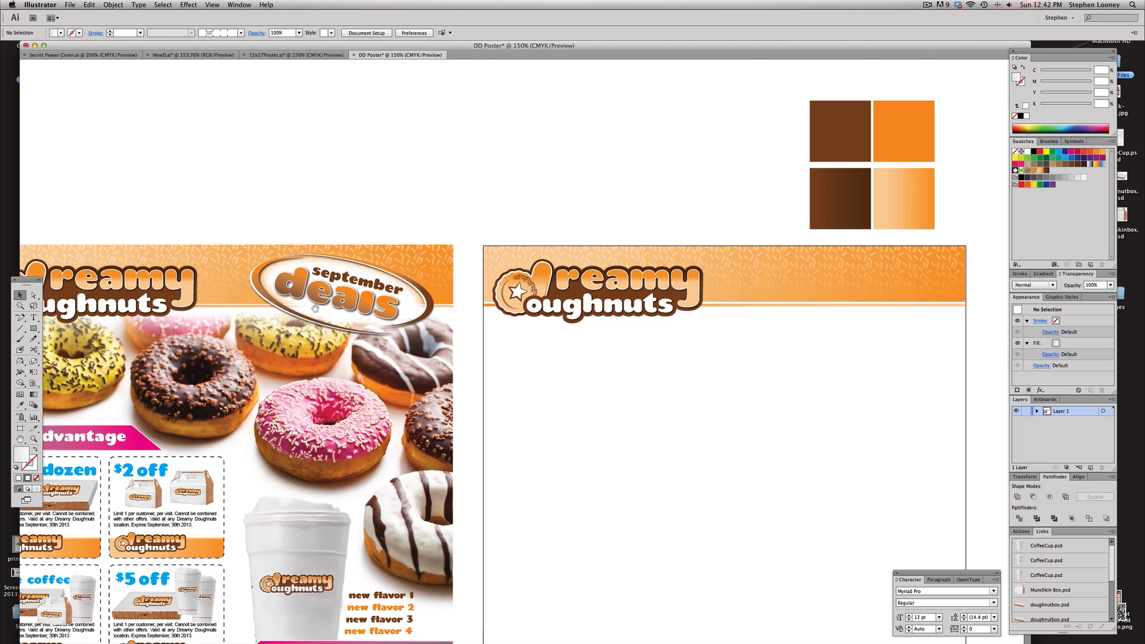
Add a september text object above the artboard in the Teaspoon Regular font and scale it to about 36 pt
left_click_drag(315, 308, 392, 288)
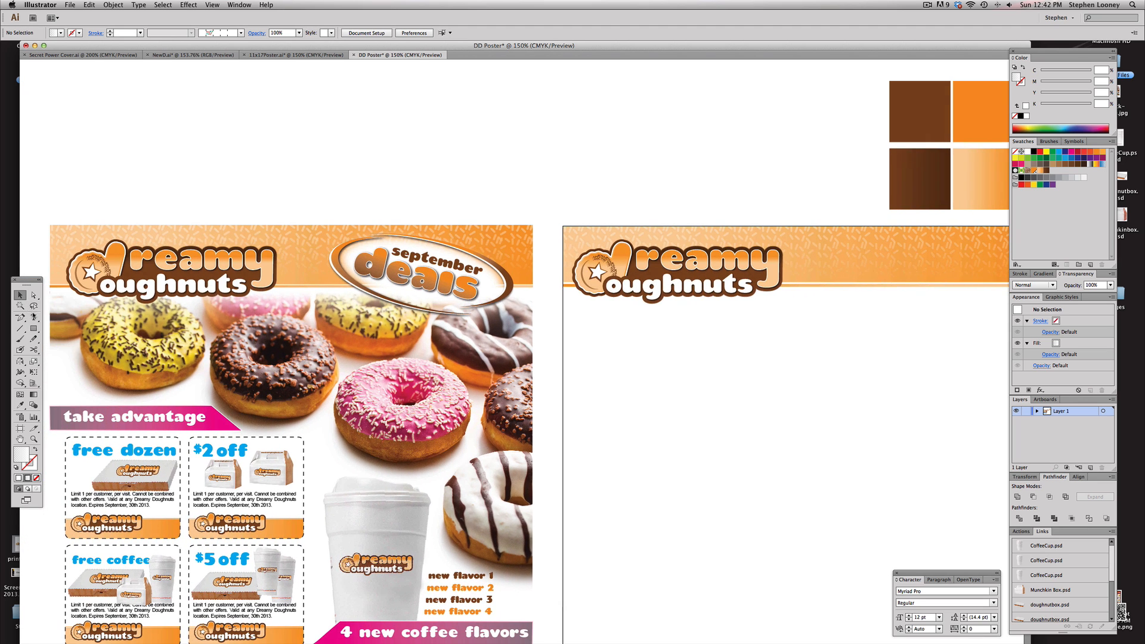
key("t")
left_click(570, 149)
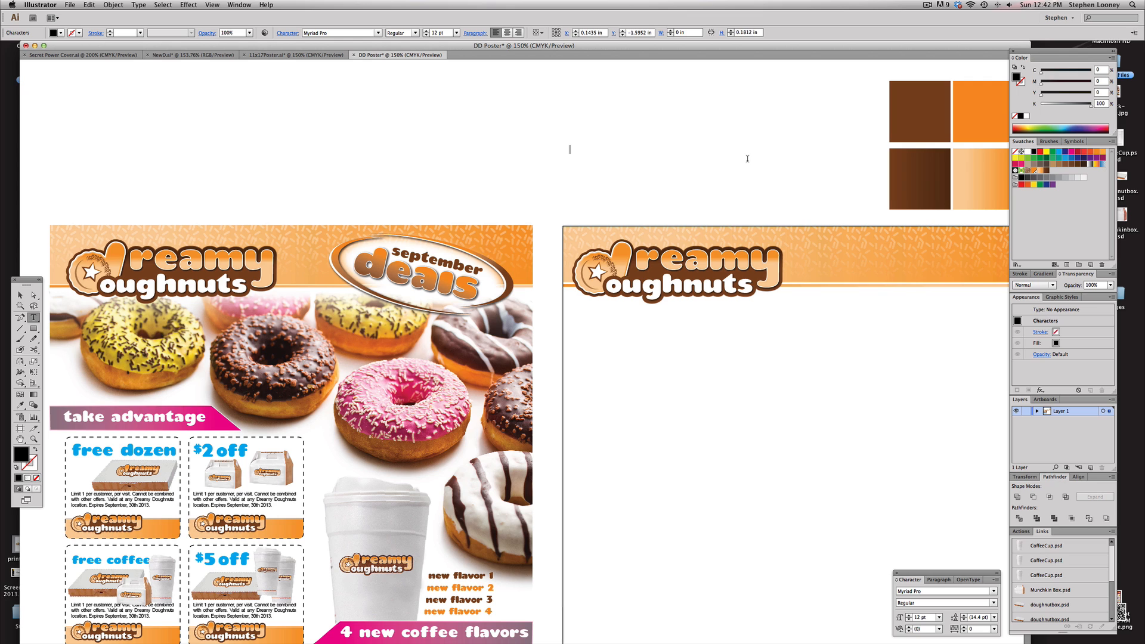
type("september")
key("Escape")
left_click(354, 33)
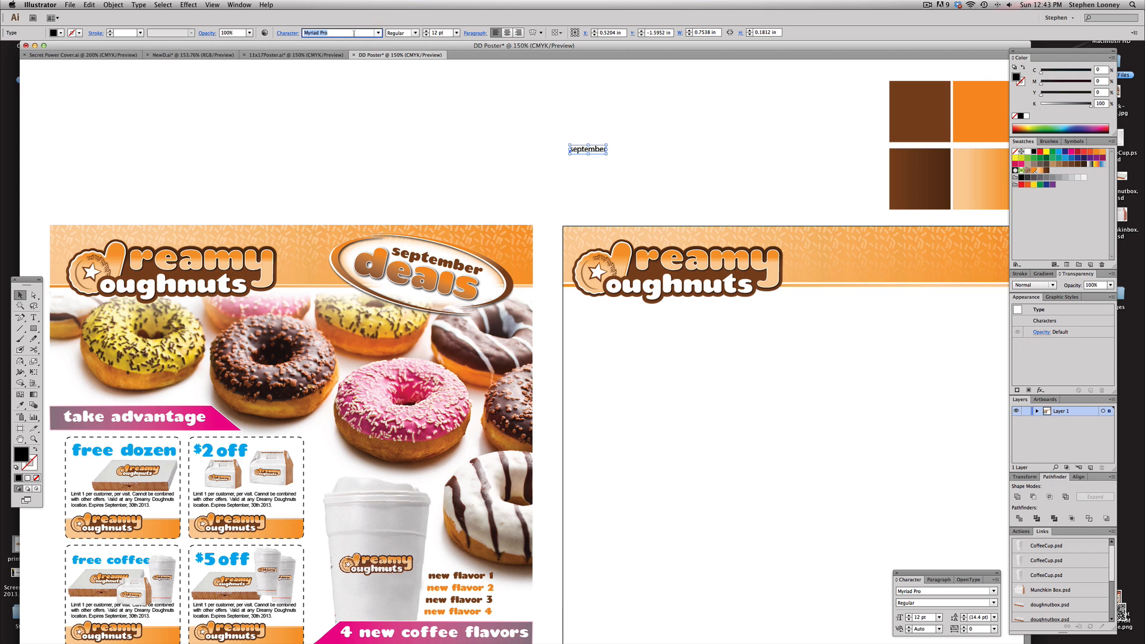
type("teaspoonRegular")
key("Return")
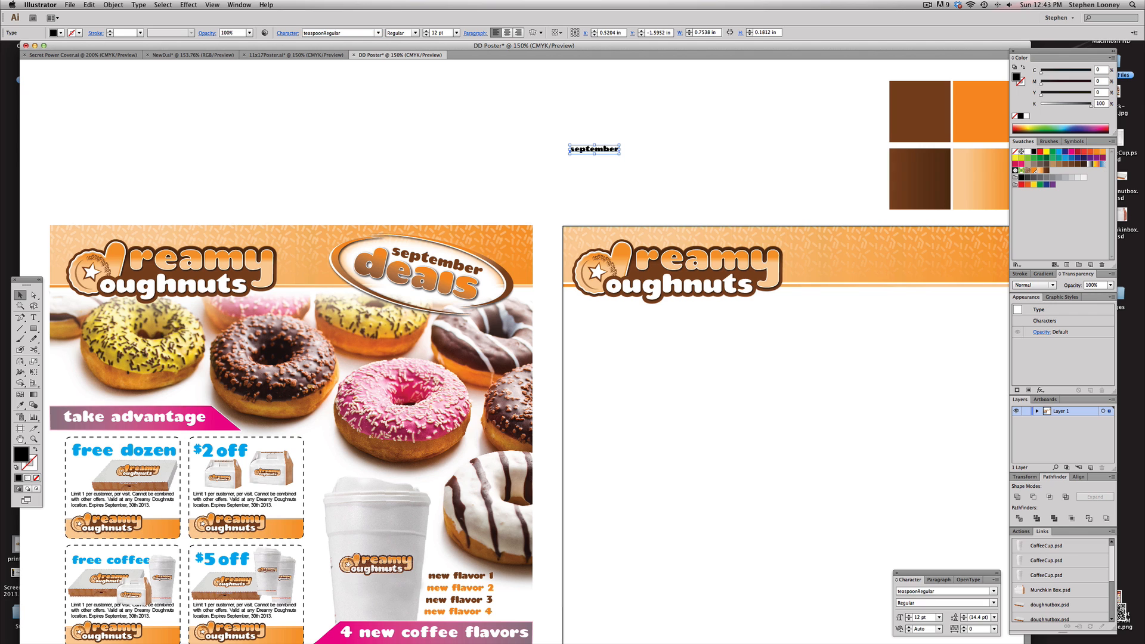
left_click_drag(621, 154, 717, 174)
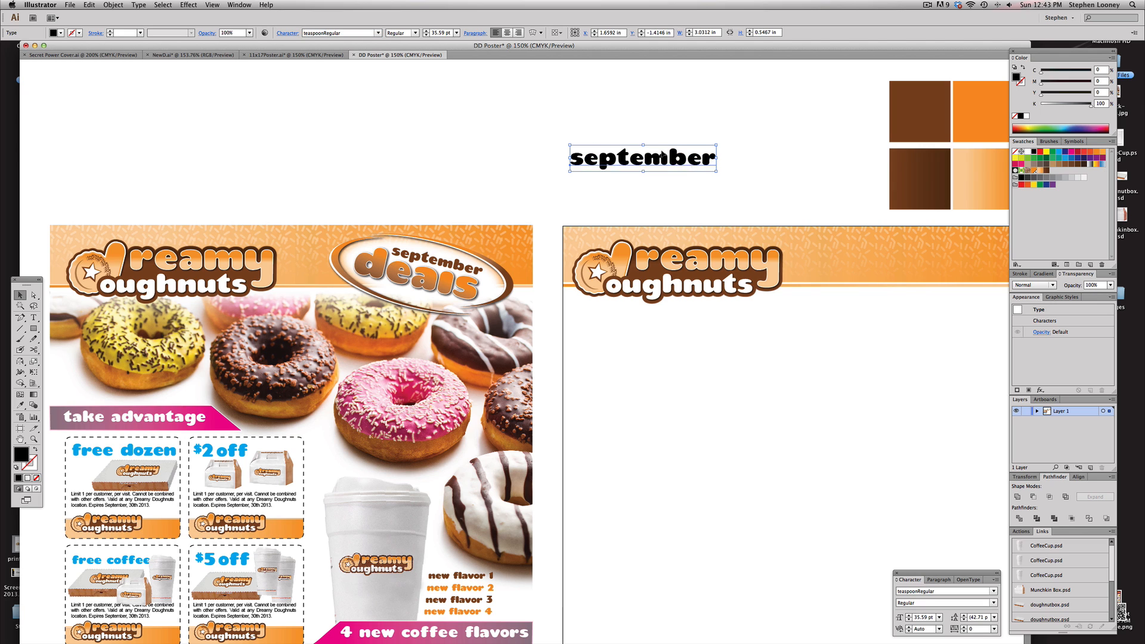
Duplicate the september text onto the artboard and change the copy's text to deals
left_click_drag(653, 145, 695, 427)
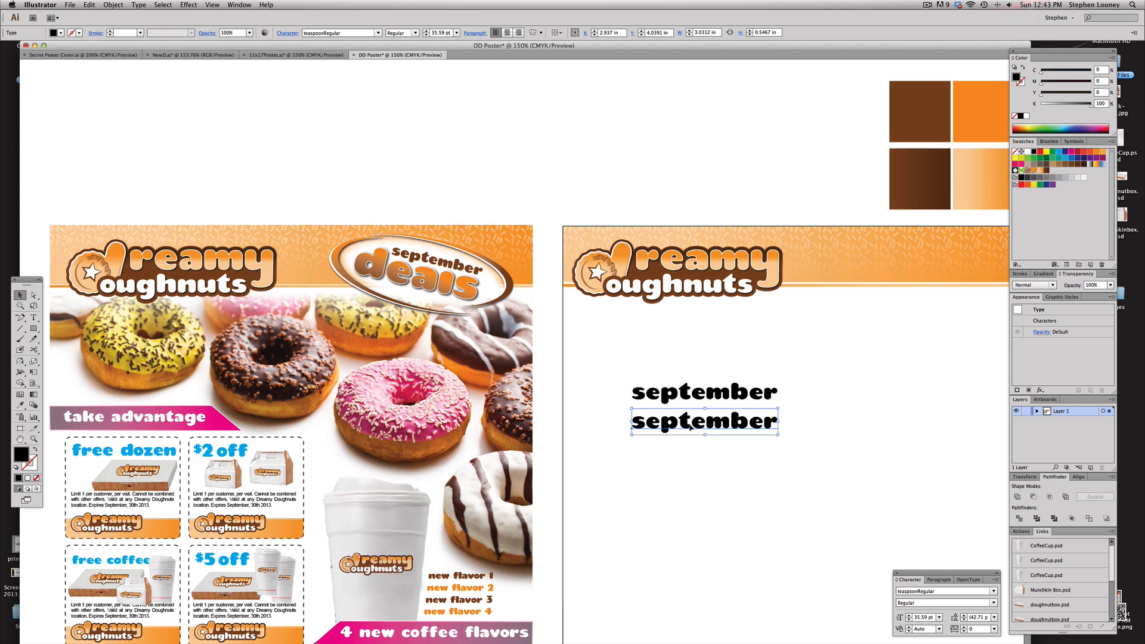
double_click(689, 427)
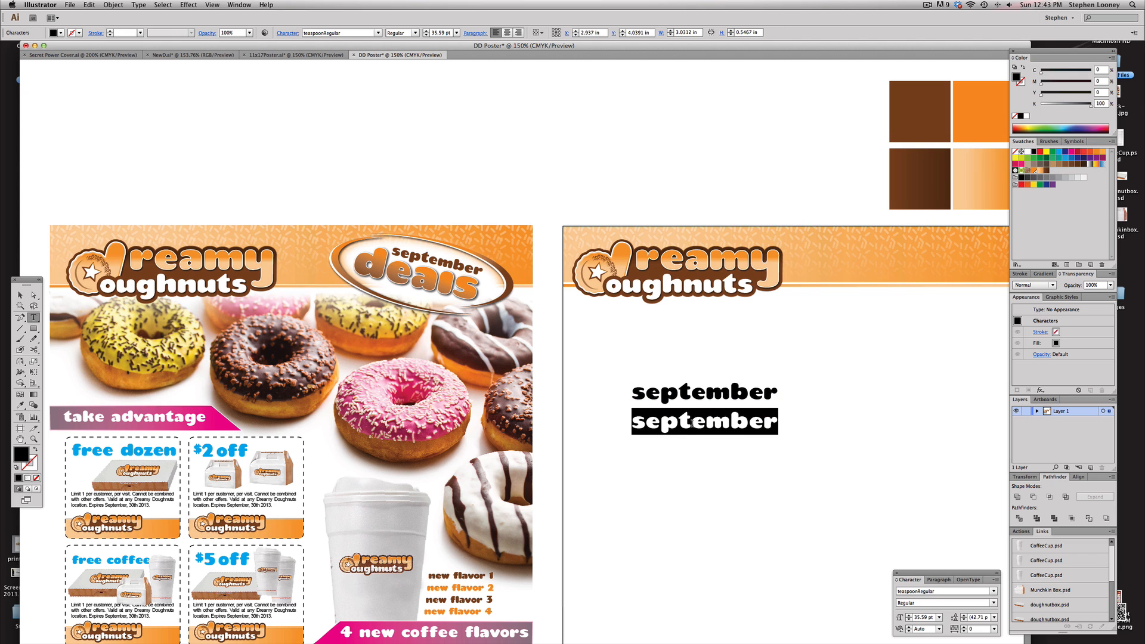
type("deals")
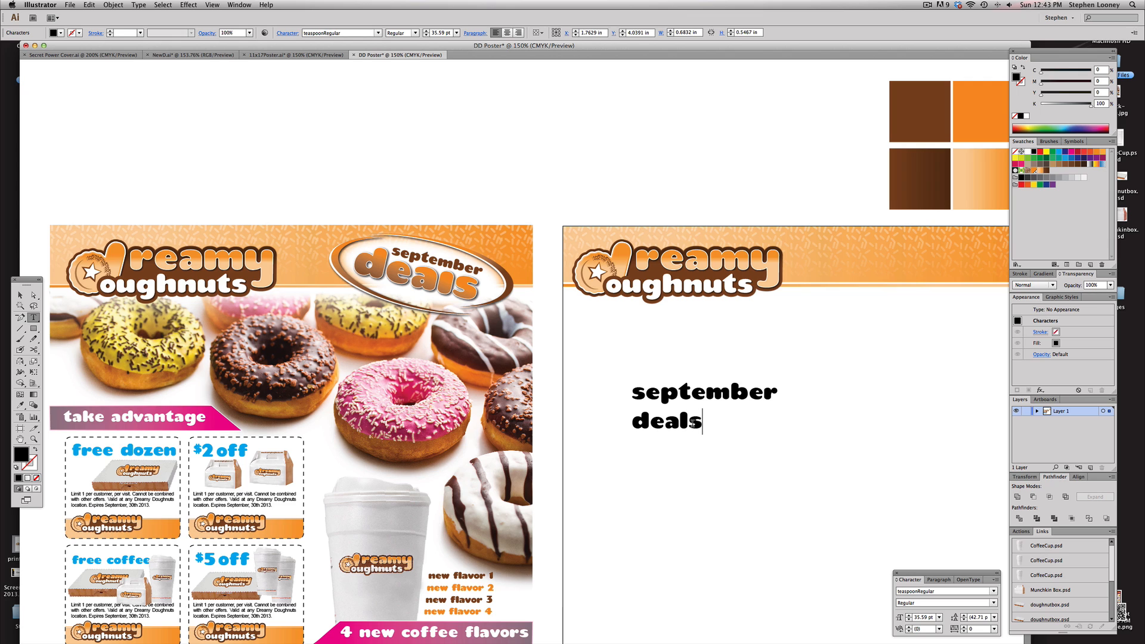
key("Escape")
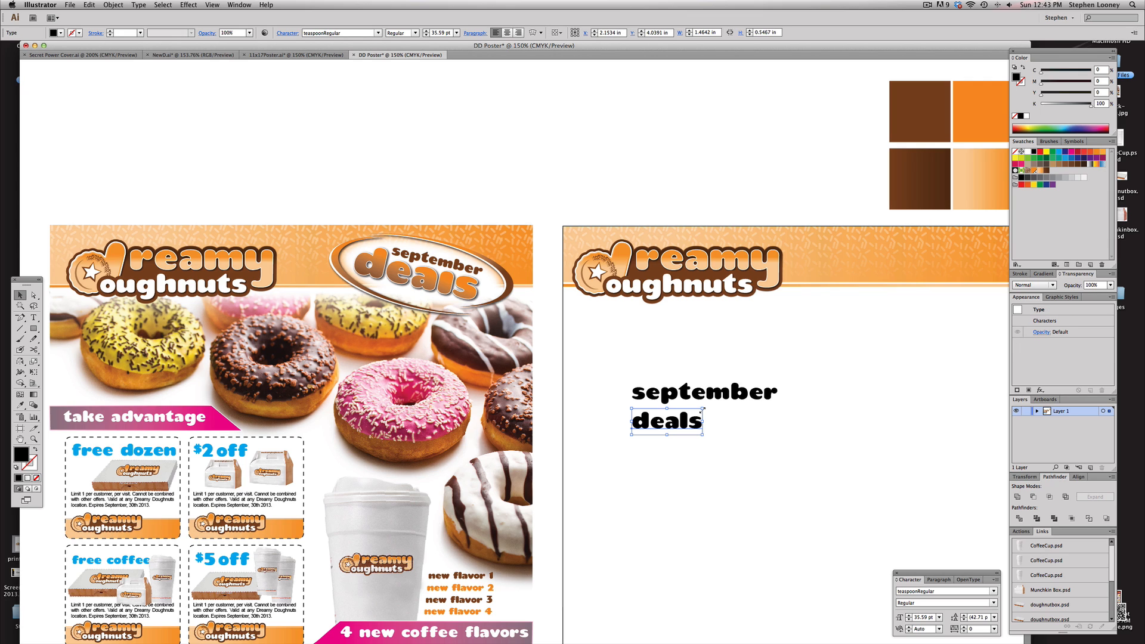
Enlarge the deals text to about 101 pt beneath september
double_click(701, 411)
left_click_drag(702, 411, 737, 410)
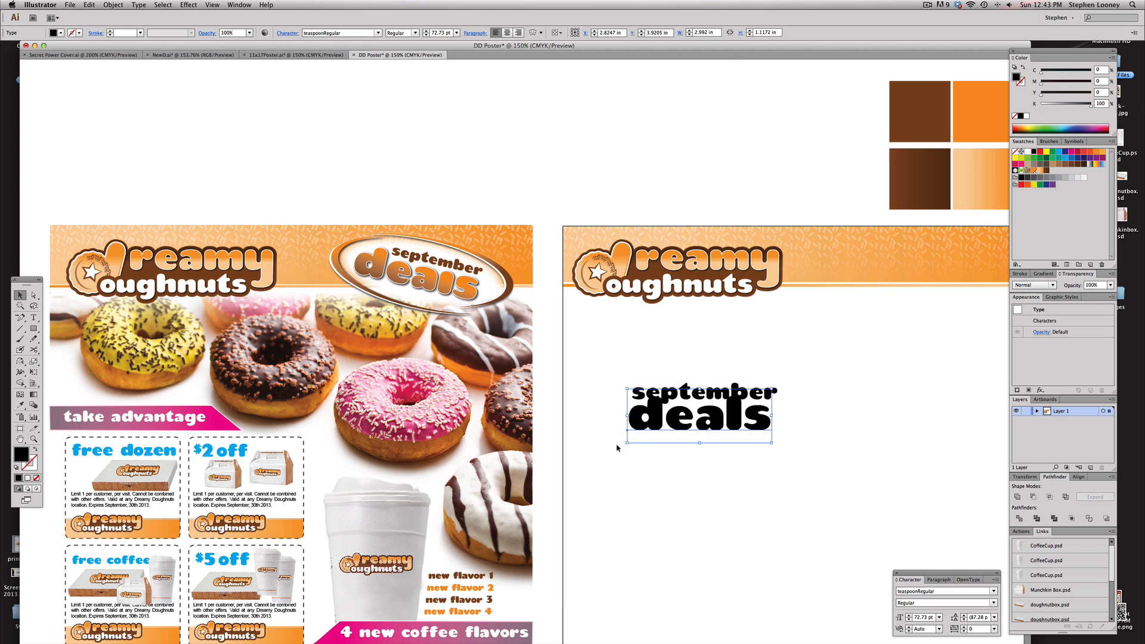
left_click_drag(626, 444, 580, 474)
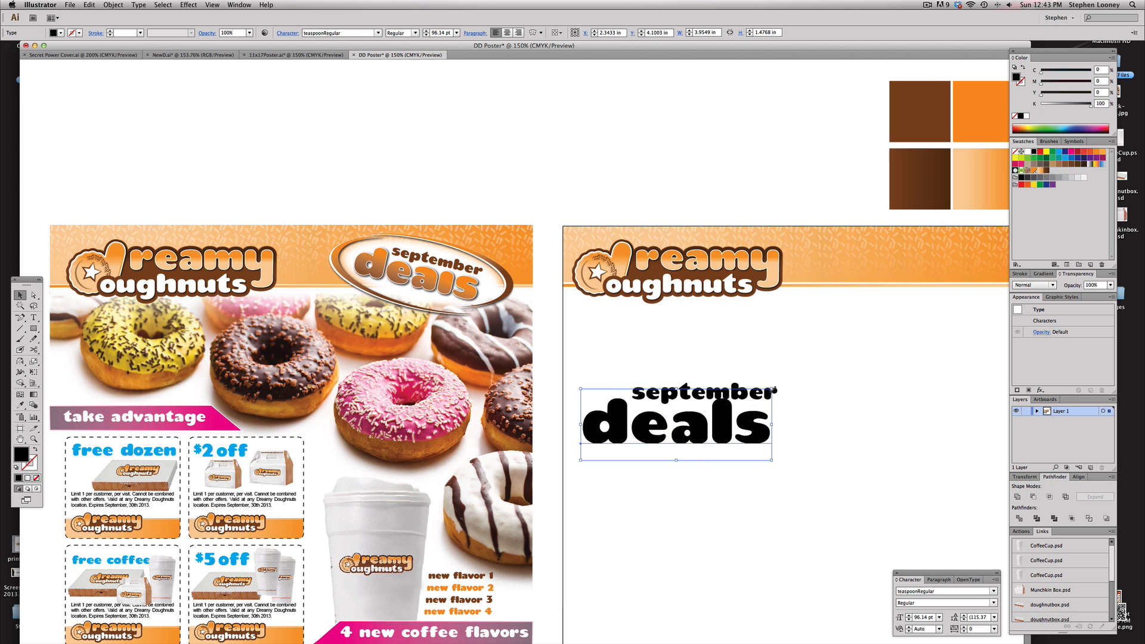
left_click_drag(772, 390, 752, 421)
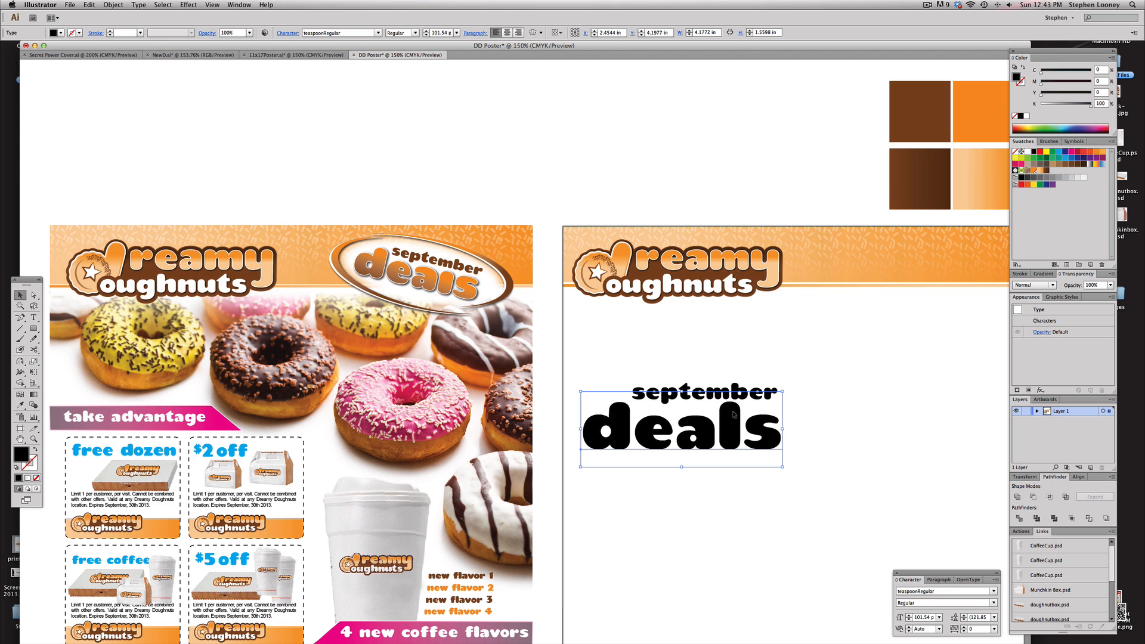
Convert the deals text to outlines
key("super+shift+b")
key("super+shift+o")
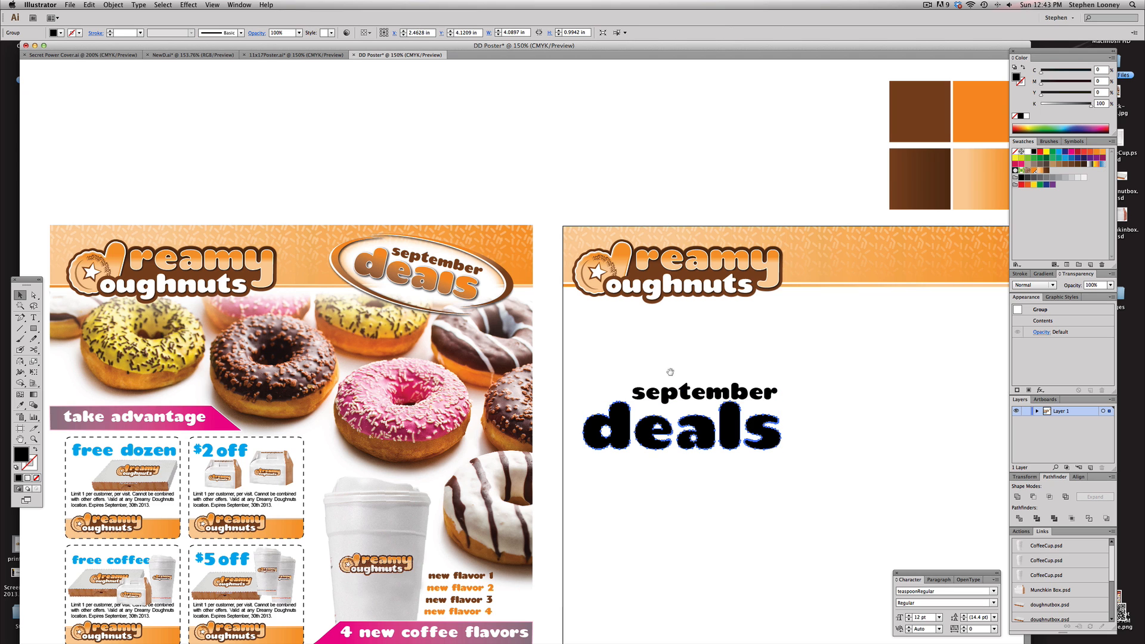
Move september down so it overlaps the top of deals and scale it slightly smaller, to about 35 pt
left_click_drag(520, 309, 861, 493)
key("a")
left_click(715, 300)
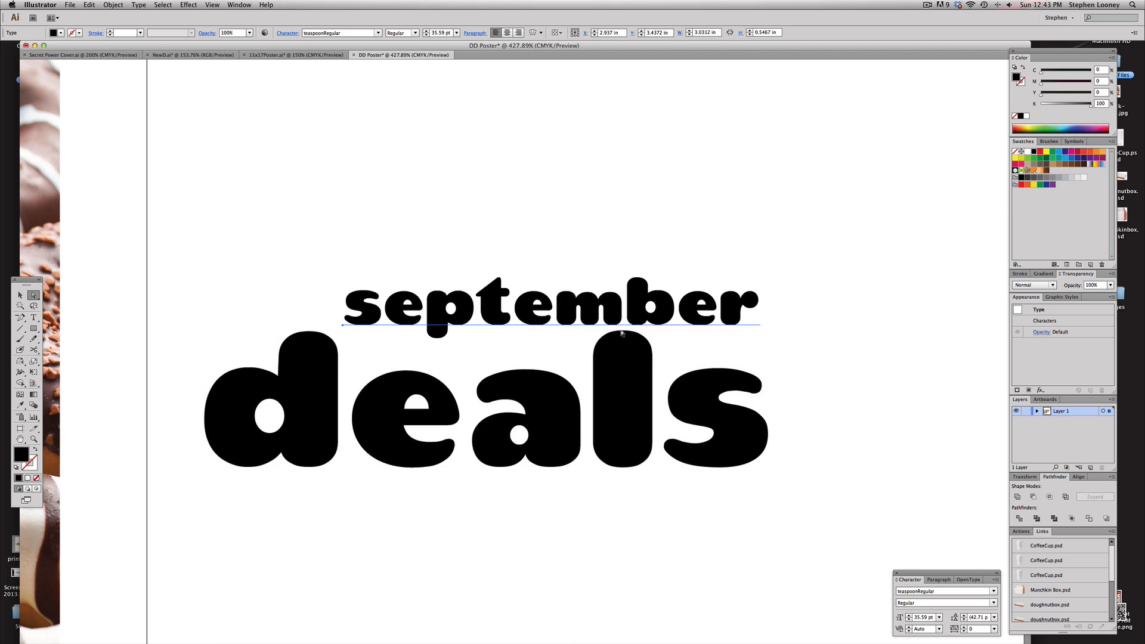
mouse_move(595, 304)
left_mouse_down()
mouse_move(596, 265)
mouse_move(573, 314)
mouse_move(671, 367)
mouse_move(653, 376)
mouse_move(653, 395)
left_mouse_up()
left_click_drag(587, 268, 600, 341)
key("e")
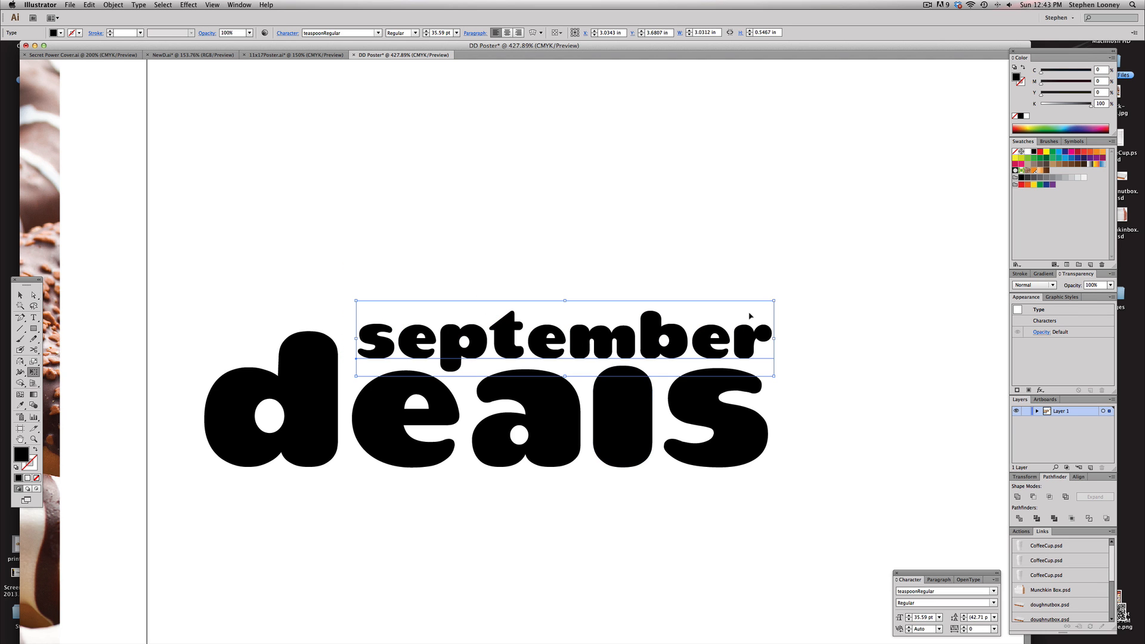
left_click_drag(774, 301, 762, 302)
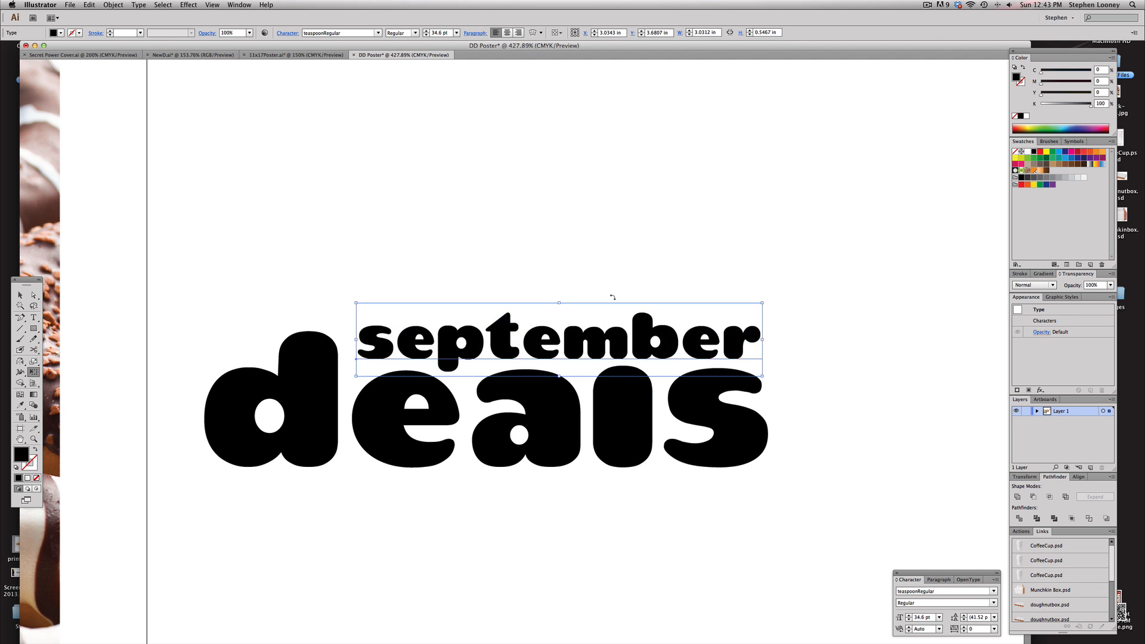
left_click(572, 356, "alt+super")
left_click(574, 358, "alt+super")
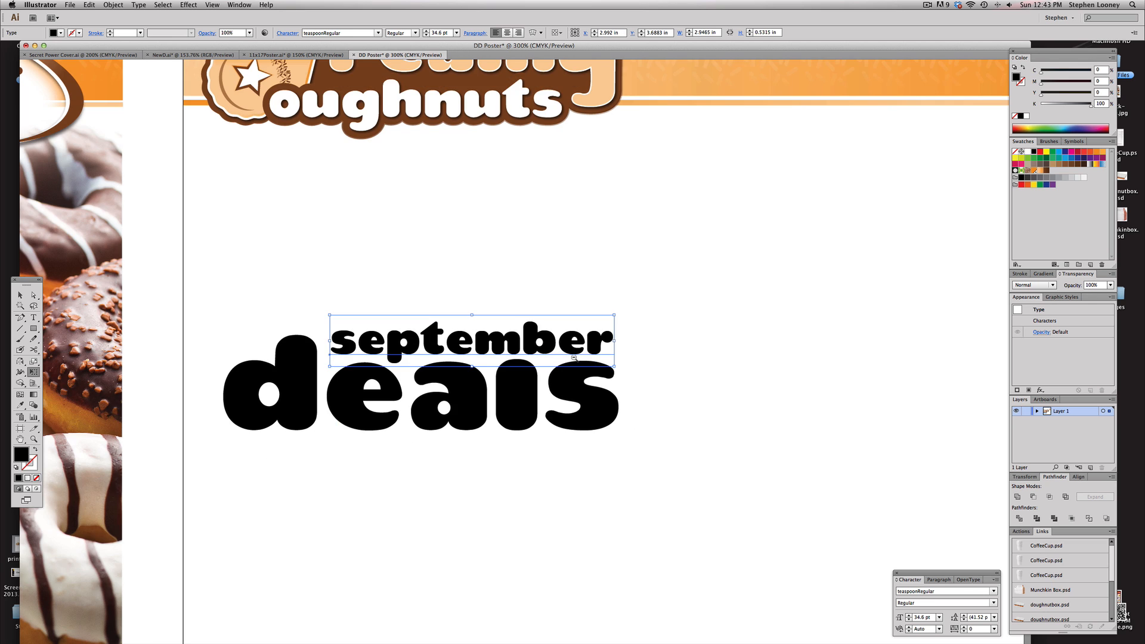
left_click(20, 295)
left_click(447, 251)
key("super+minus")
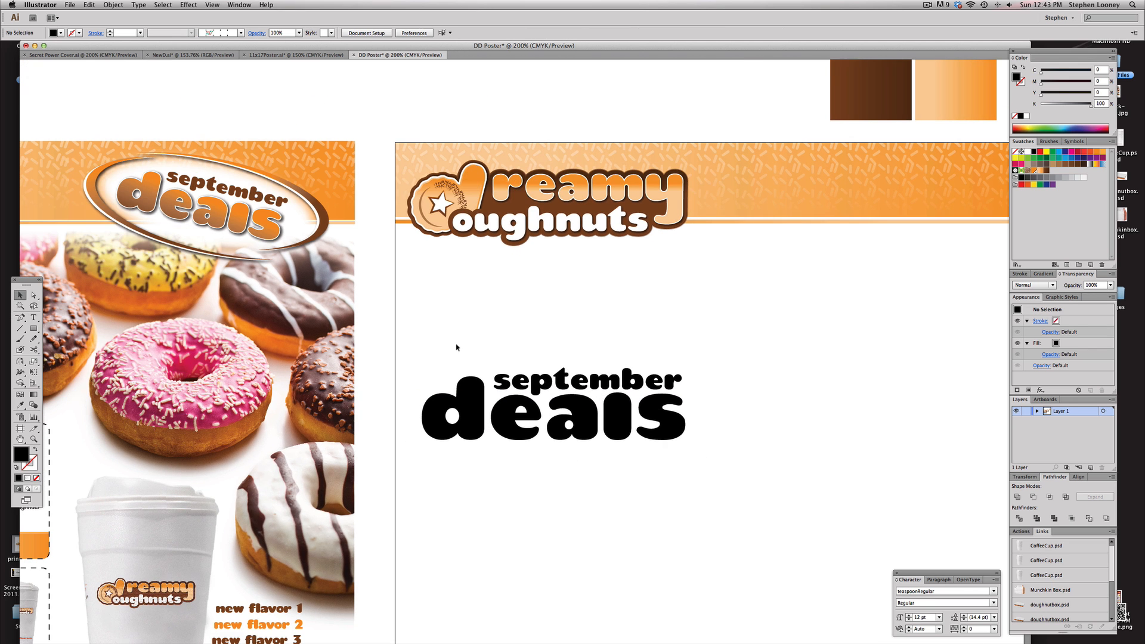
scroll(456, 347, "left", 5)
left_click_drag(510, 353, 798, 346)
scroll(848, 352, "up", 3)
scroll(849, 352, "right", 2)
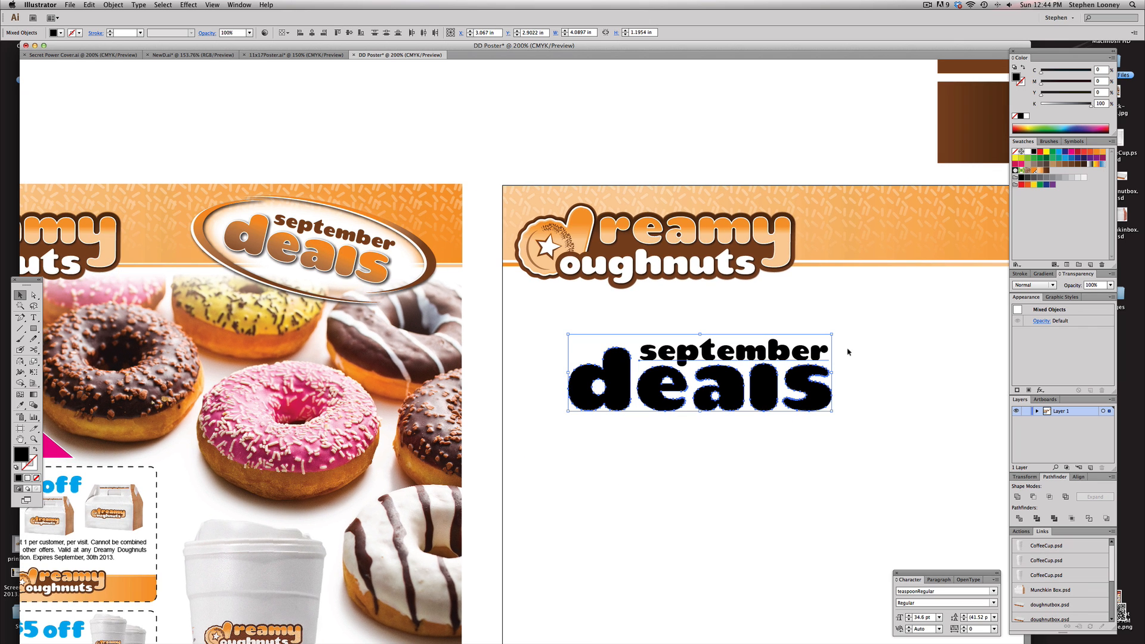
left_click(885, 312)
Sample the dark brown from the color squares and save it as a new swatch
left_click(738, 352)
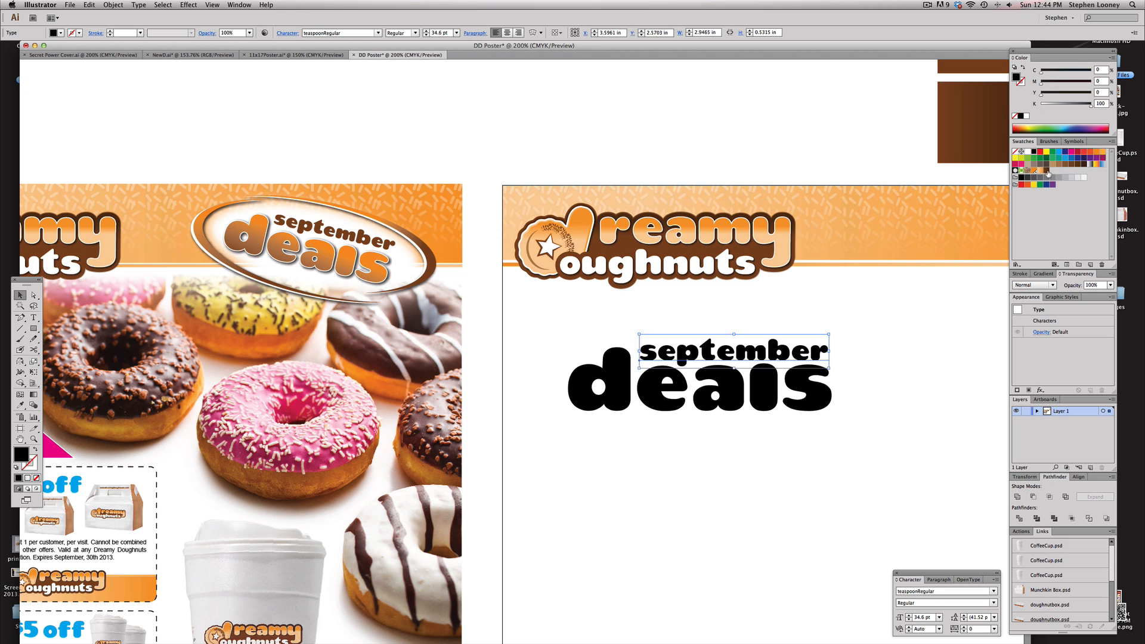
left_click(1047, 171)
left_click_drag(896, 189, 798, 203)
left_click(808, 80)
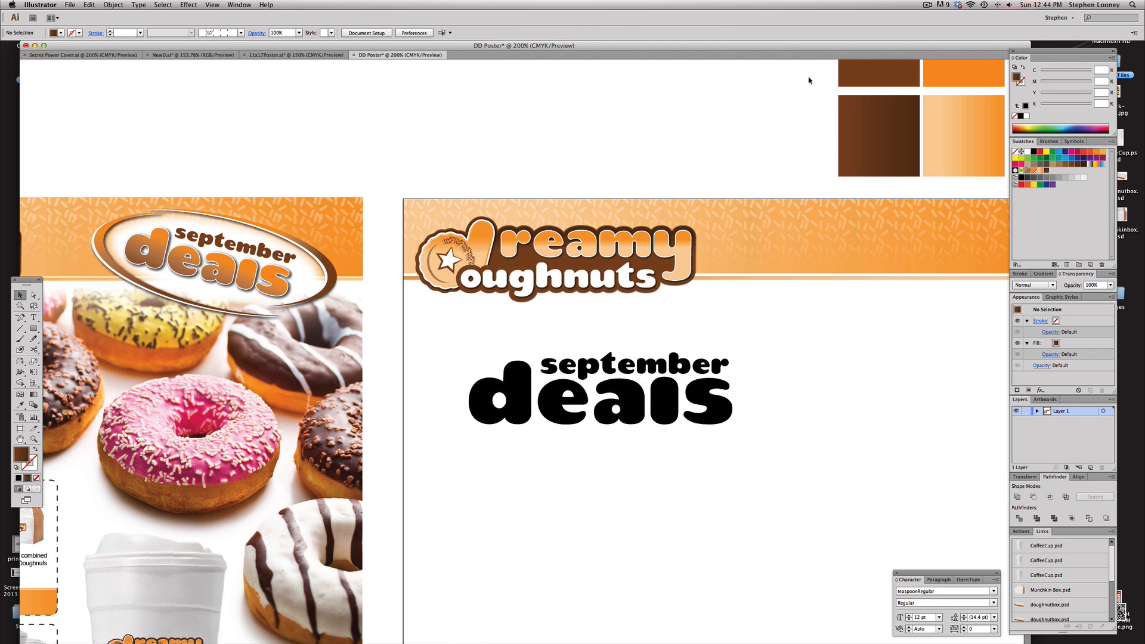
left_click(859, 74)
left_click_drag(1015, 78, 1054, 173)
Fill september with the new brown swatch and the outlined deals with the orange gradient swatch
left_click(684, 363)
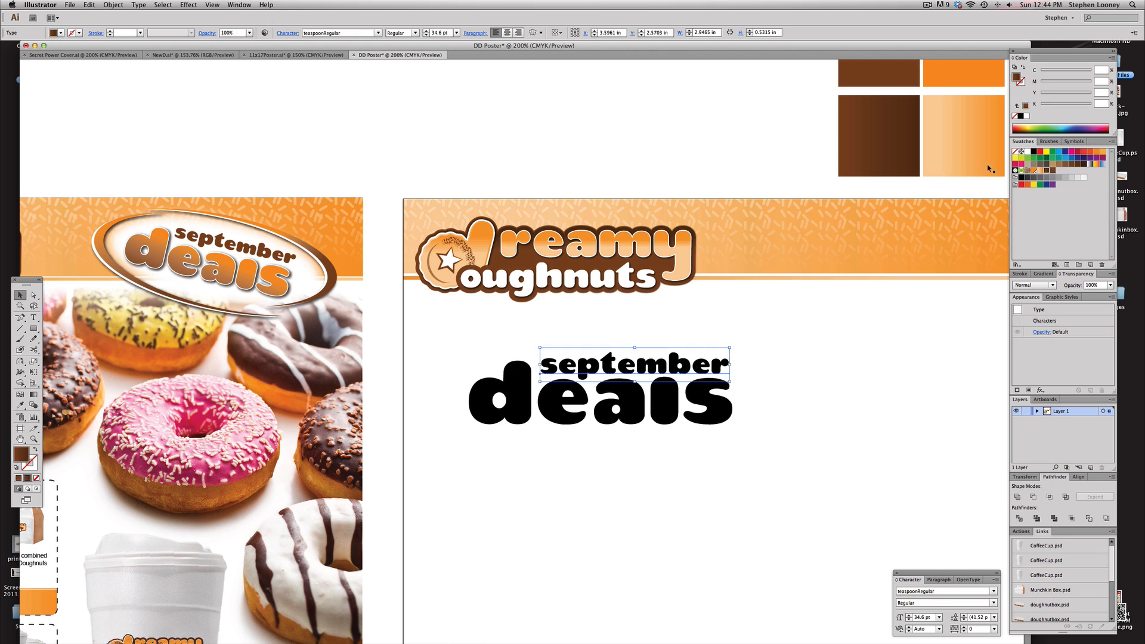
left_click(1053, 171)
left_click(744, 394)
scroll(601, 390, "left", 1)
left_click(547, 409)
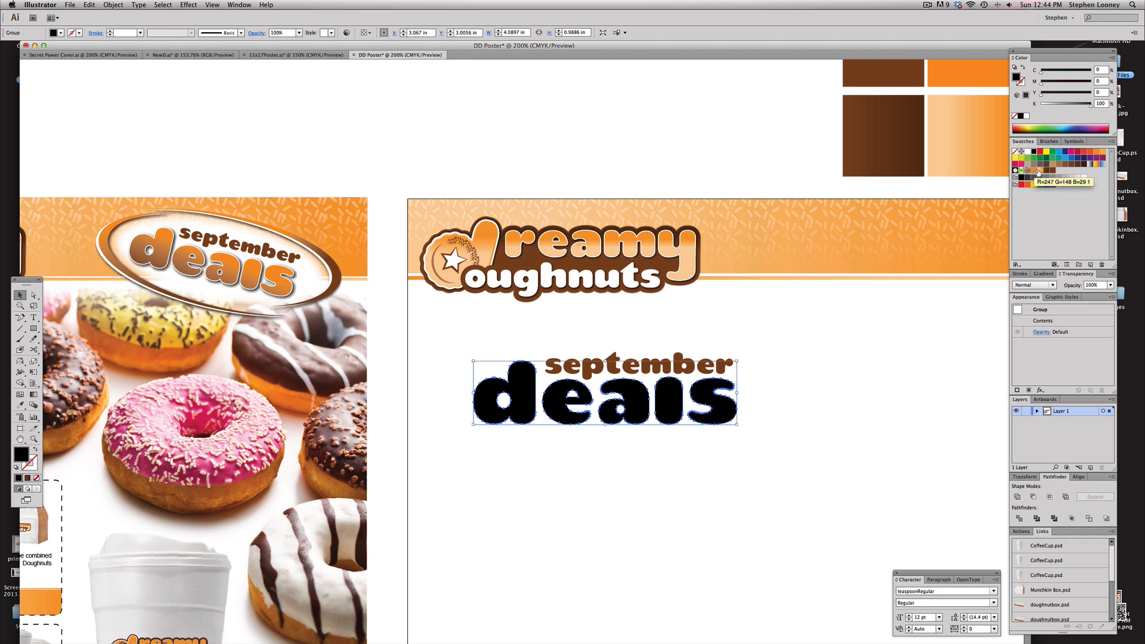
left_click(1041, 172)
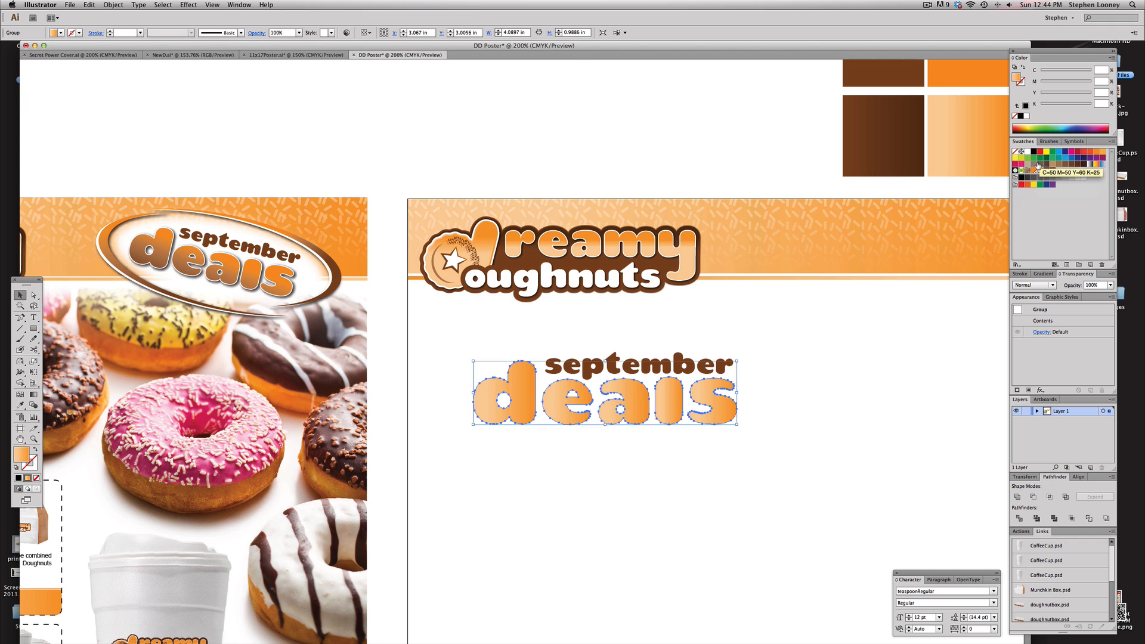
Edit the deals gradient so its left stop uses the dark brown swatch and its right stop stays orange
left_click(1044, 273)
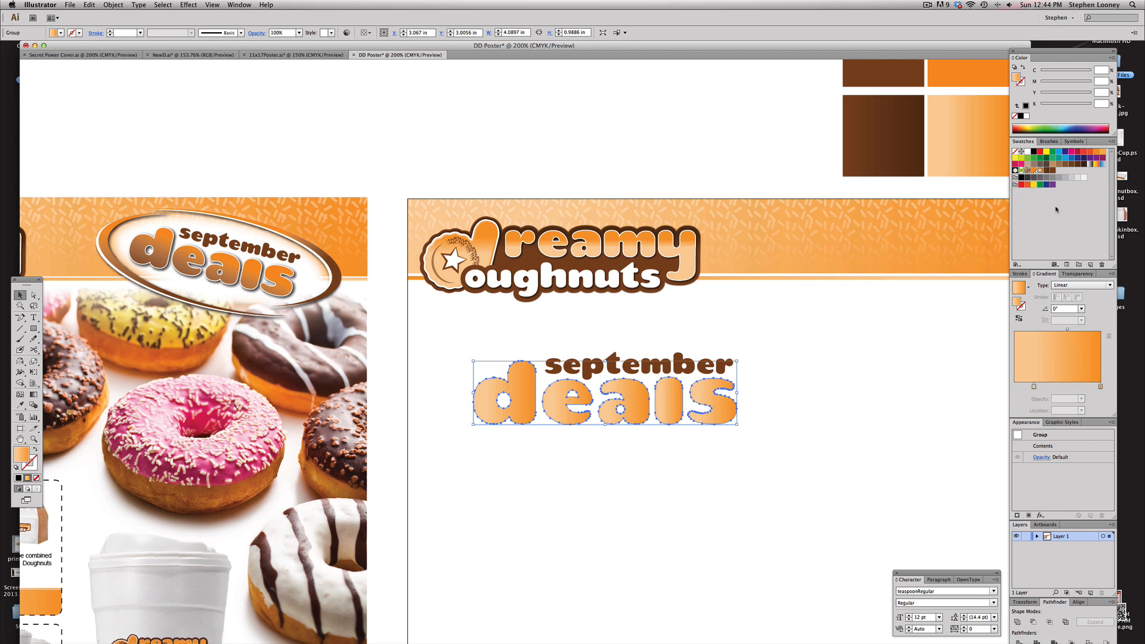
left_click(1035, 172)
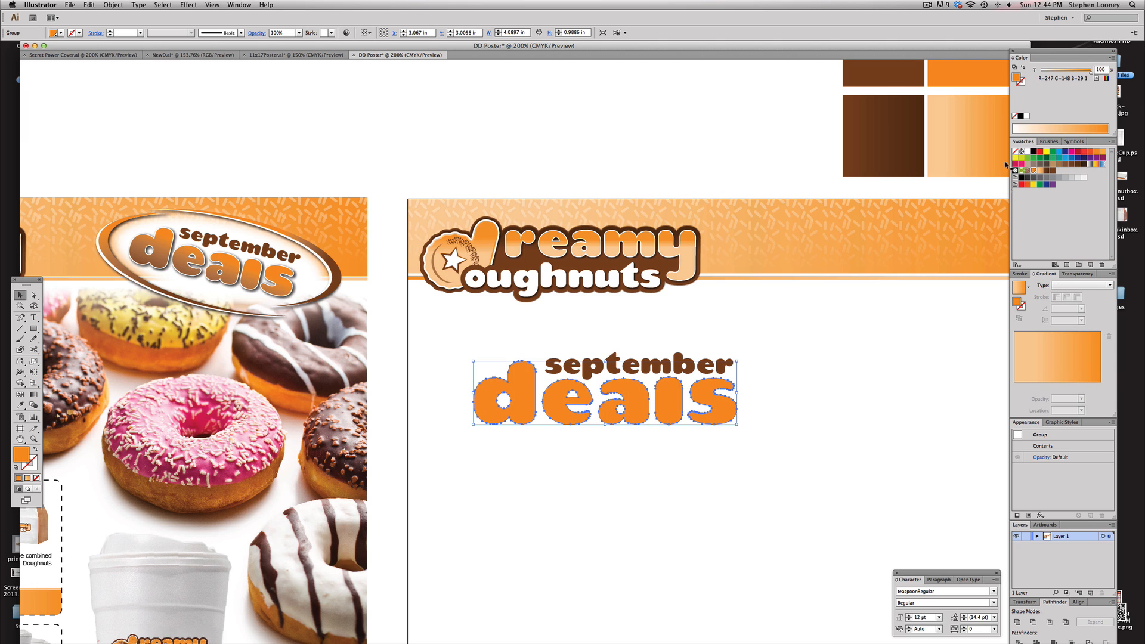
left_click(1029, 367)
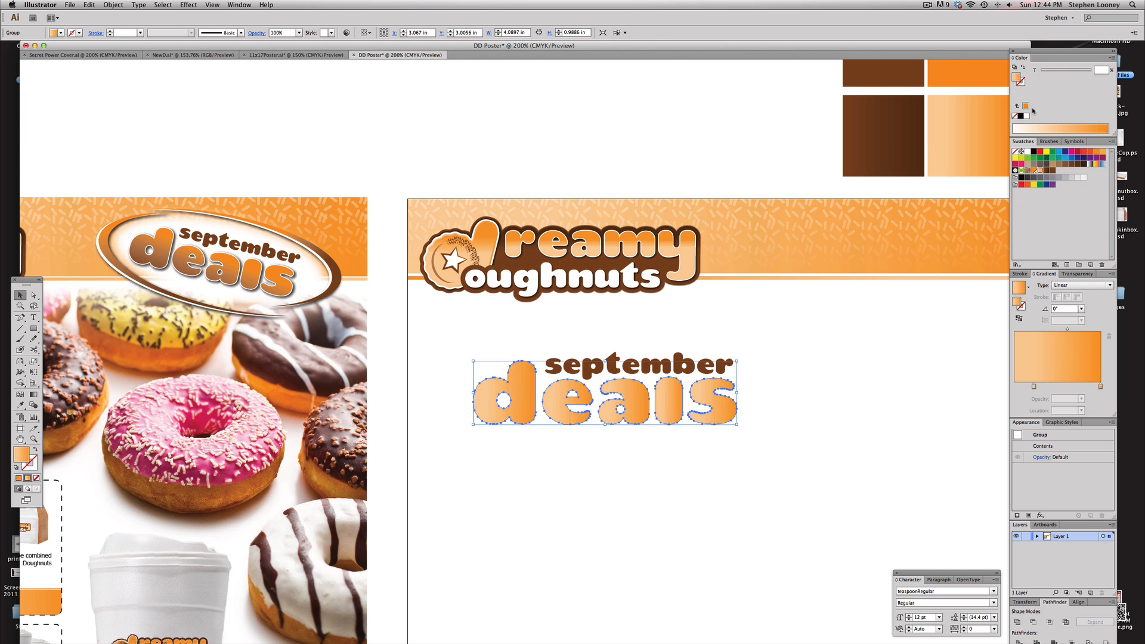
left_click_drag(1027, 116, 1099, 385)
left_click(1050, 170)
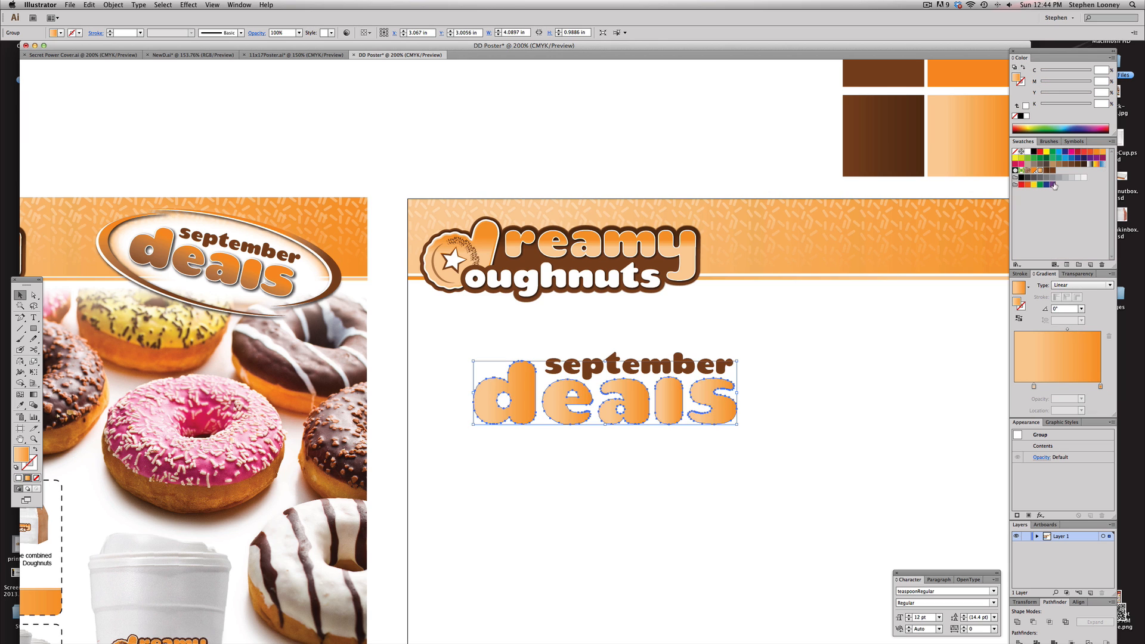
left_click_drag(1050, 173, 1034, 387)
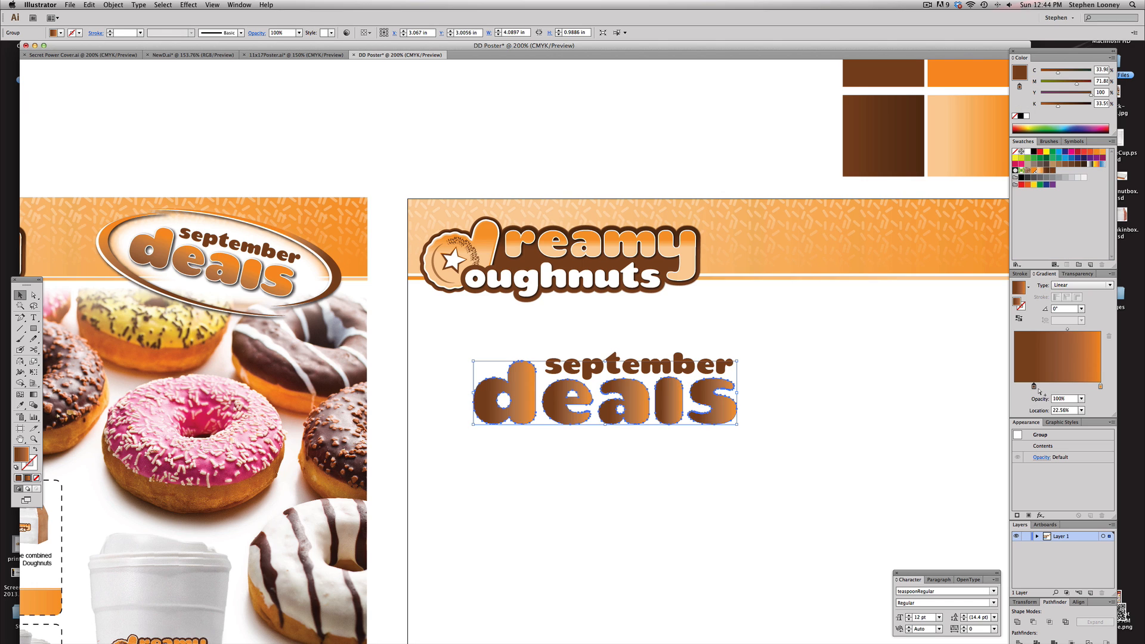
left_click(1100, 387)
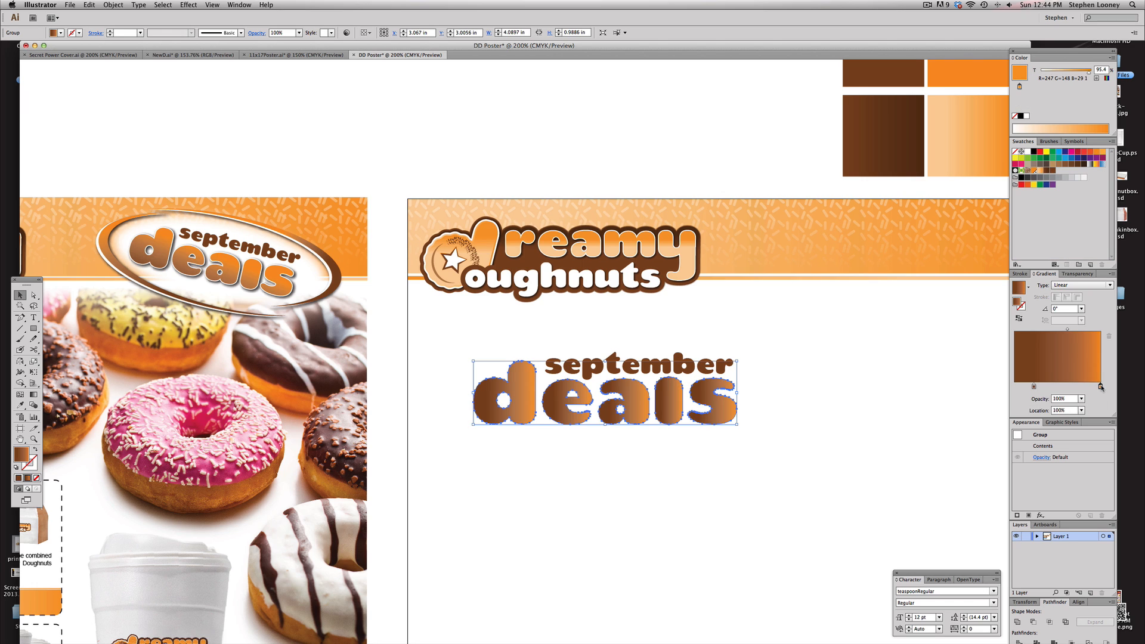
Drag the gradient vertically across deals with the Gradient tool so it runs at 90°
left_click(34, 394)
mouse_move(519, 406)
left_mouse_down()
mouse_move(520, 423)
mouse_move(517, 364)
left_mouse_up()
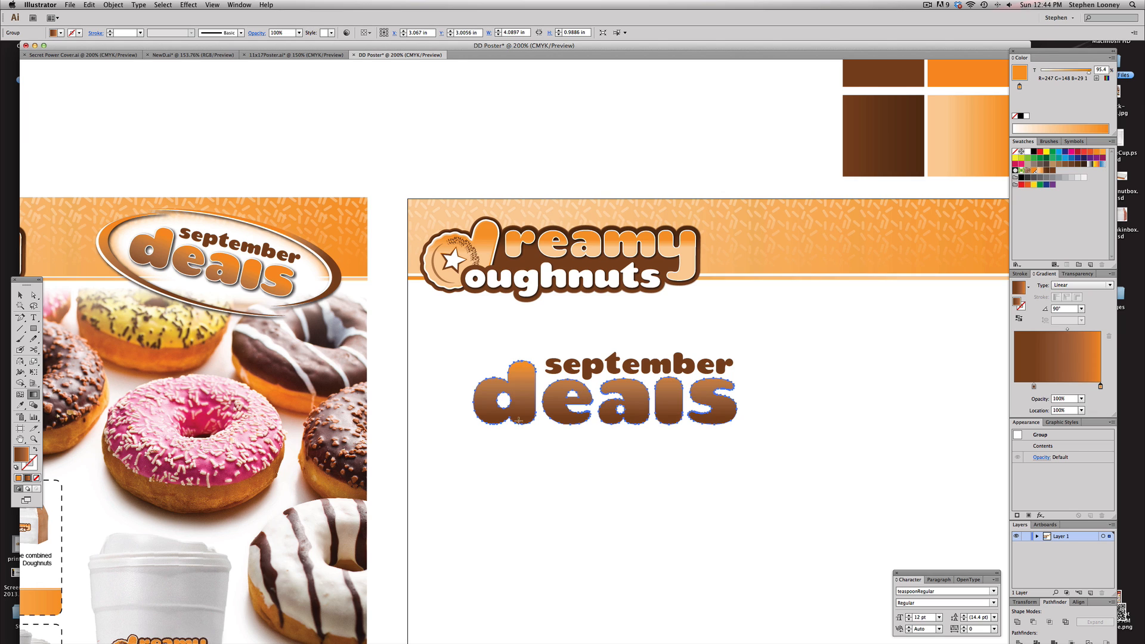
left_click_drag(518, 430, 523, 379)
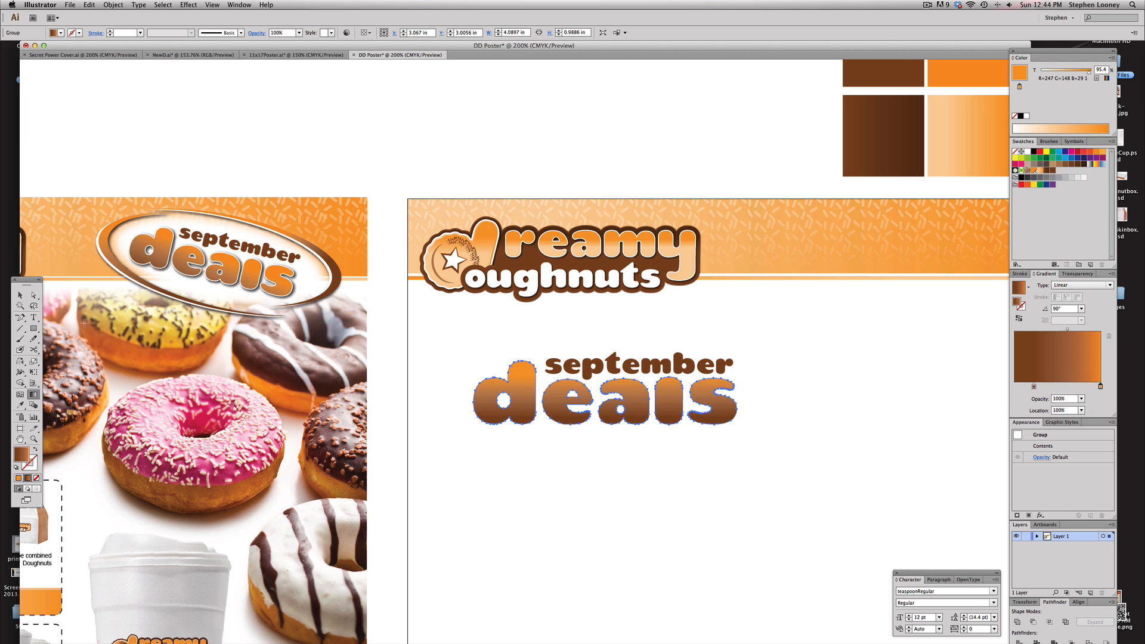
left_click(20, 295)
left_click(565, 467)
scroll(541, 431, "up", 1)
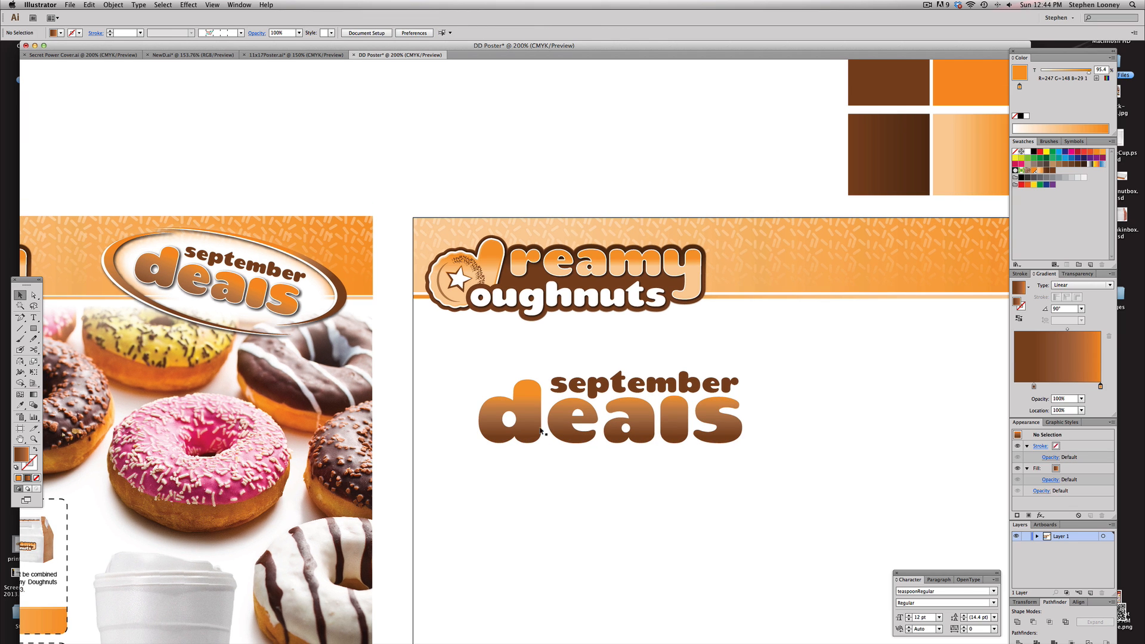
left_click(517, 428)
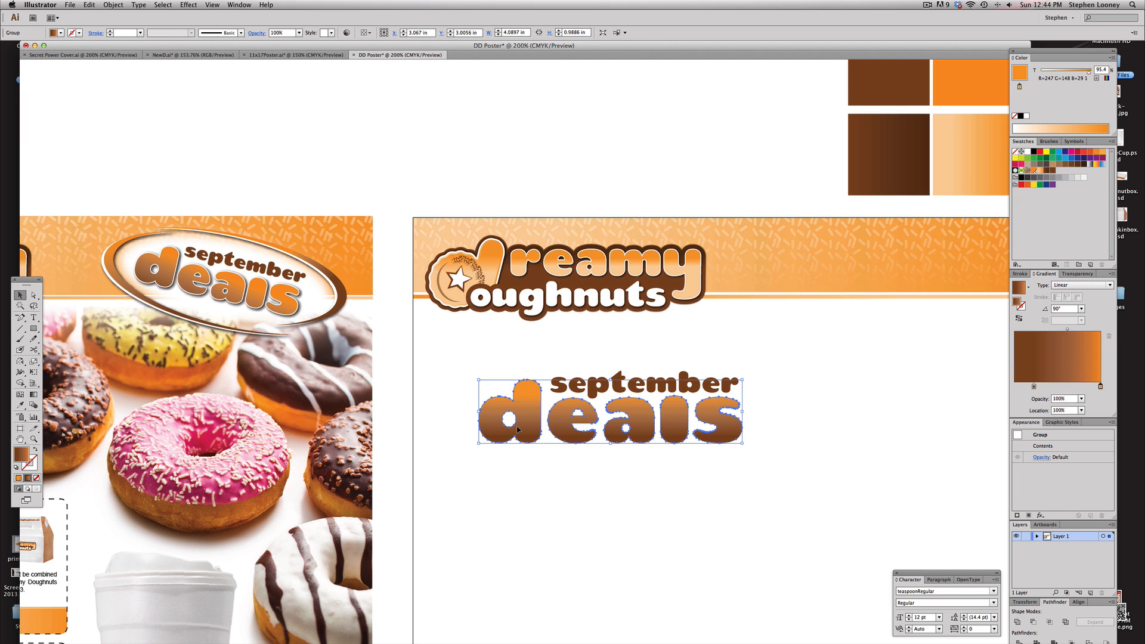
key("super+shift+b")
key("super+shift+b")
left_click(27, 465)
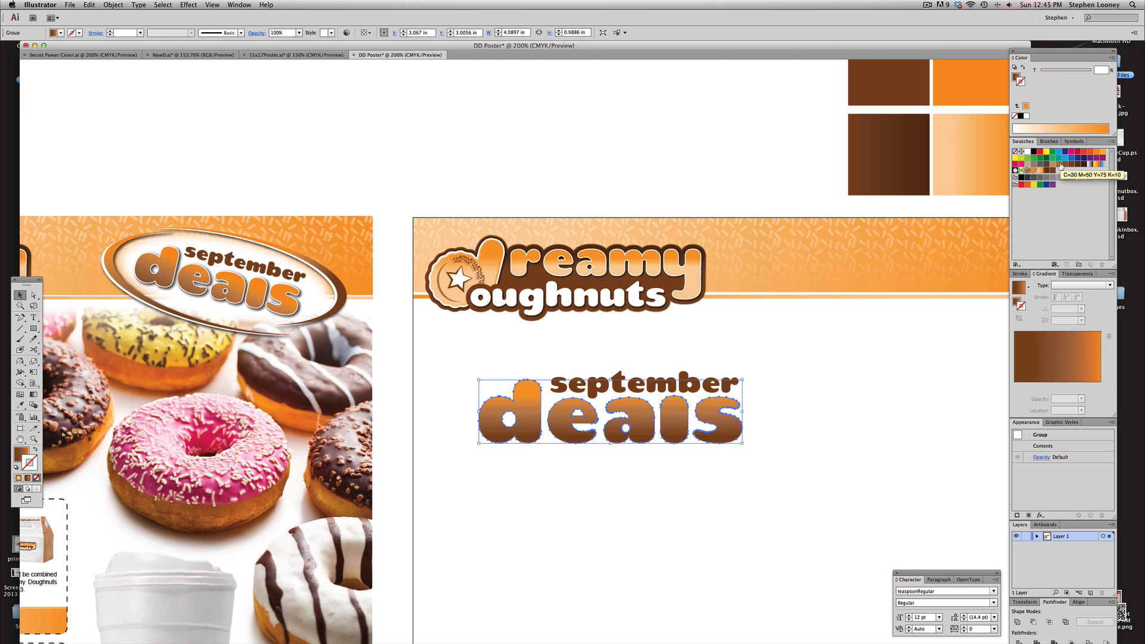
left_click_drag(479, 380, 516, 399, "alt")
left_click(517, 396)
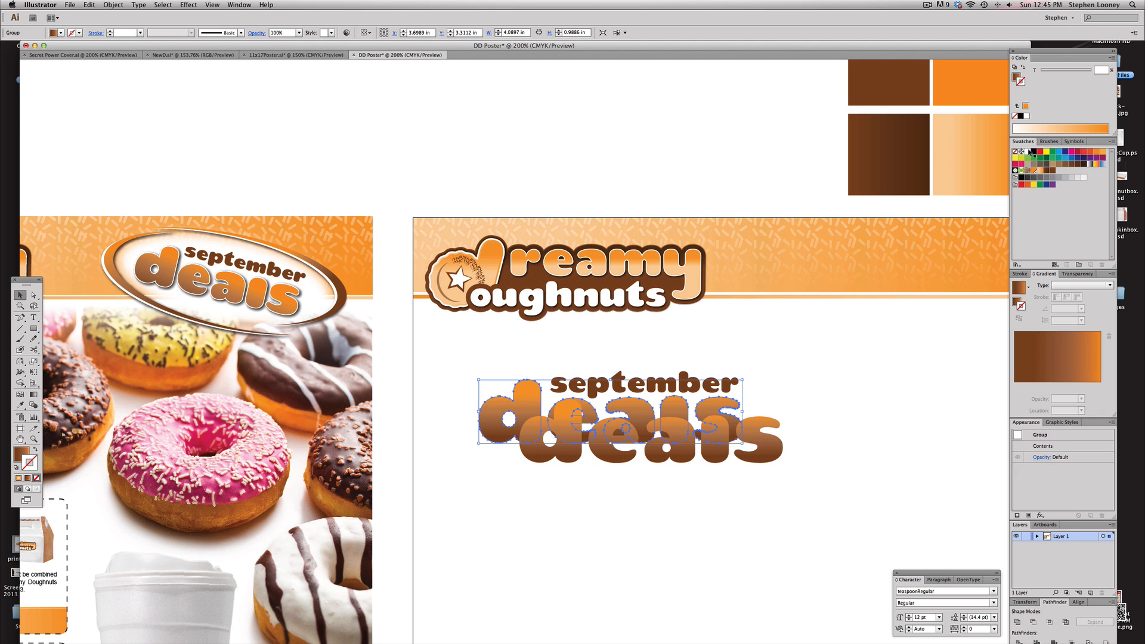
left_click(1041, 152)
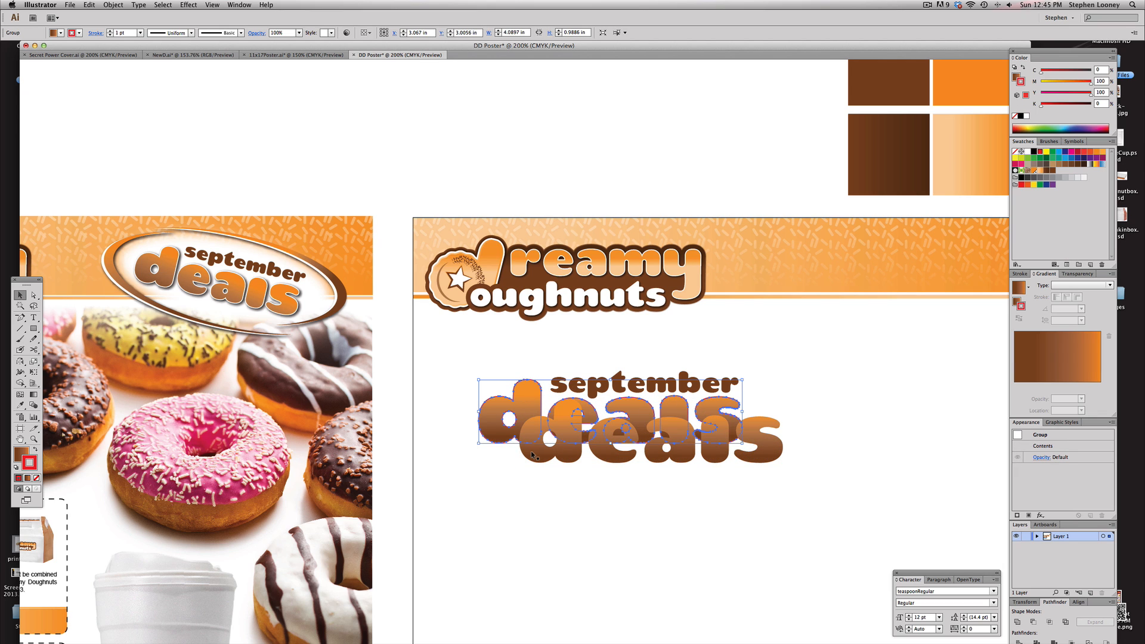
key("slash")
left_click(1041, 153)
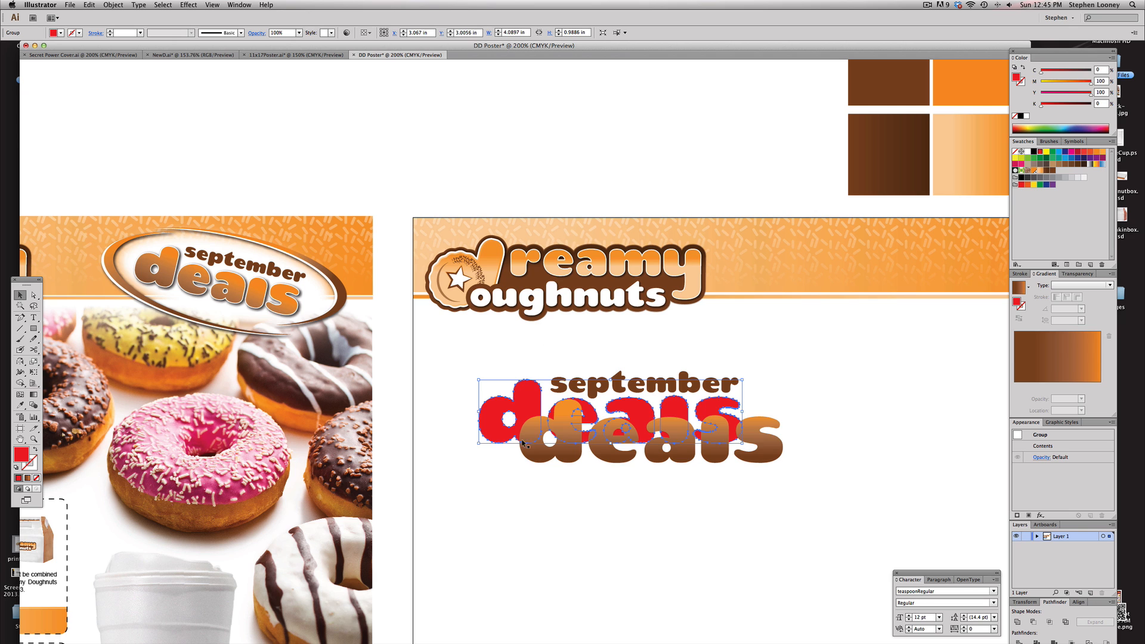
left_click(536, 459)
left_click_drag(535, 459, 544, 427)
left_click(545, 427)
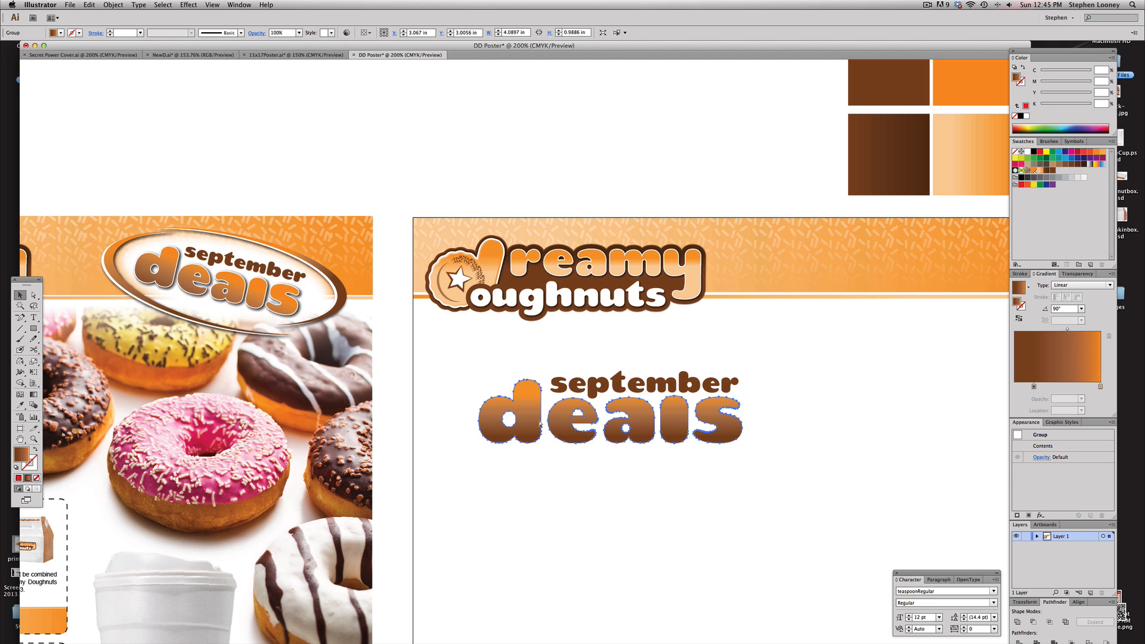
Give the september deals lettering a white stroke with a 4 pt weight
left_click(598, 403)
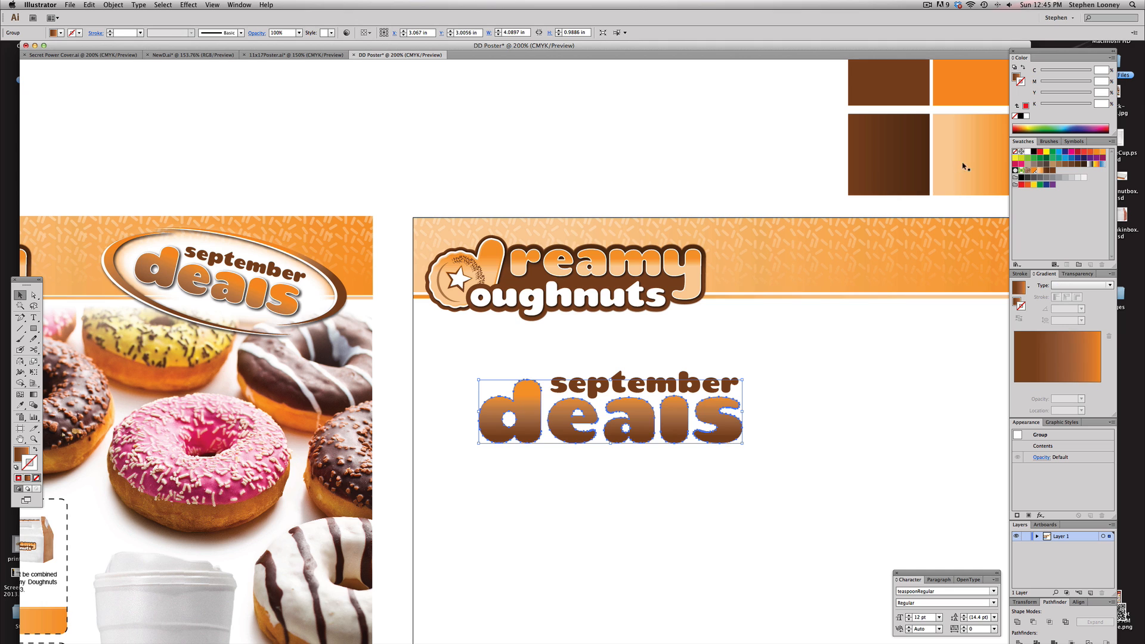
left_click(1032, 152)
left_click(1020, 274)
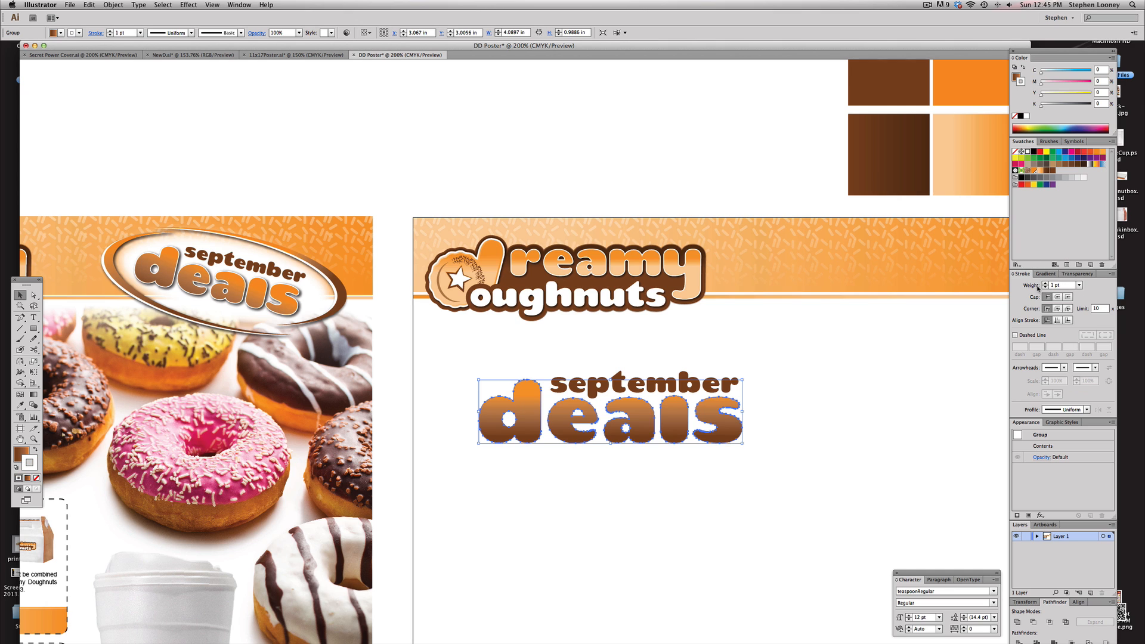
left_click(1045, 284)
left_click(1045, 284)
Apply a Drop Shadow effect to the lettering: Multiply, 75% opacity, 0.02 in X/Y offsets and blur
left_click(187, 4)
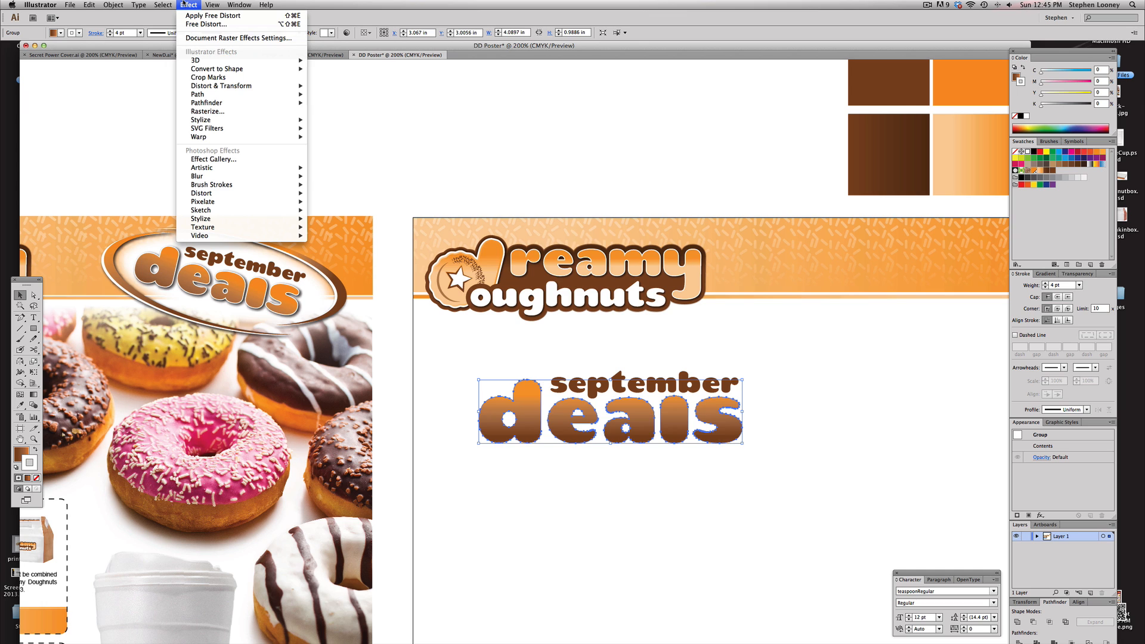
mouse_move(207, 122)
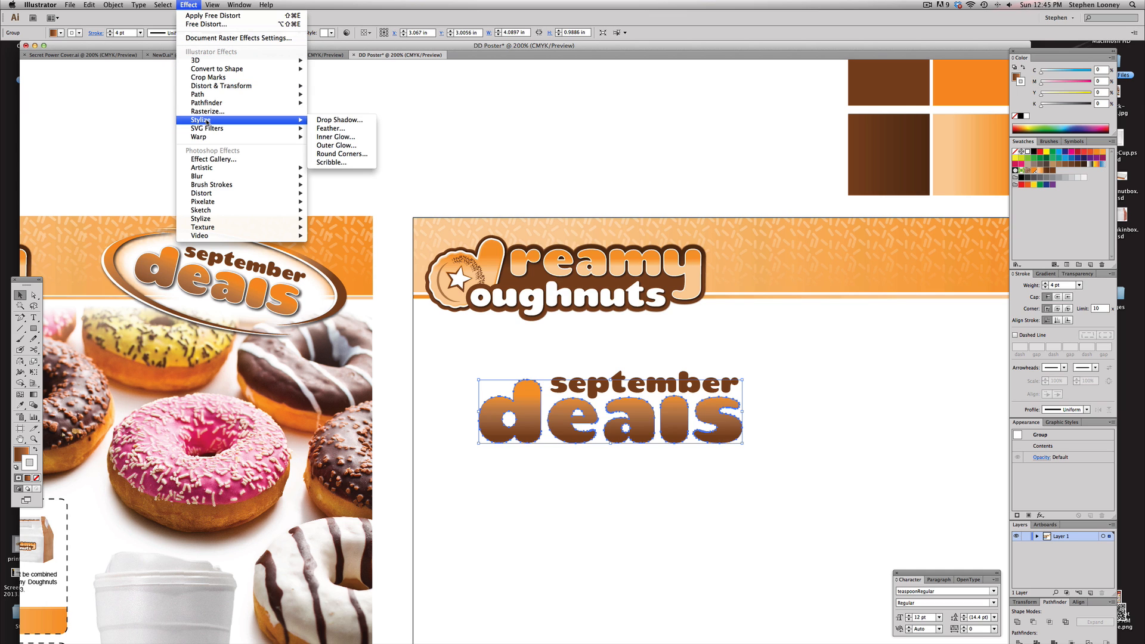
left_click(338, 120)
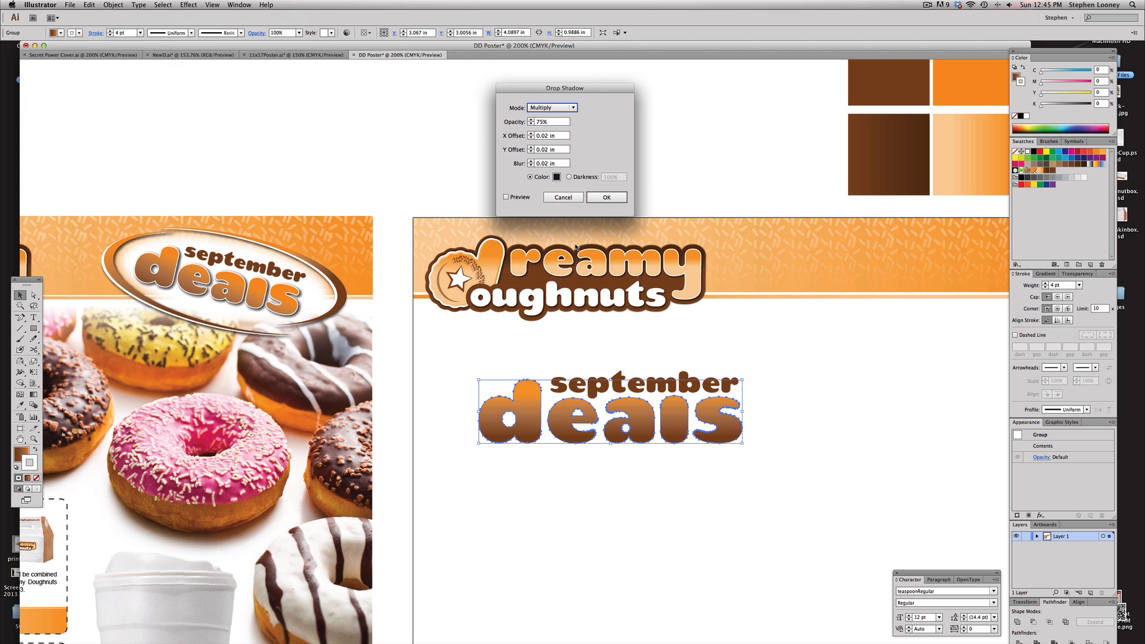
left_click(505, 197)
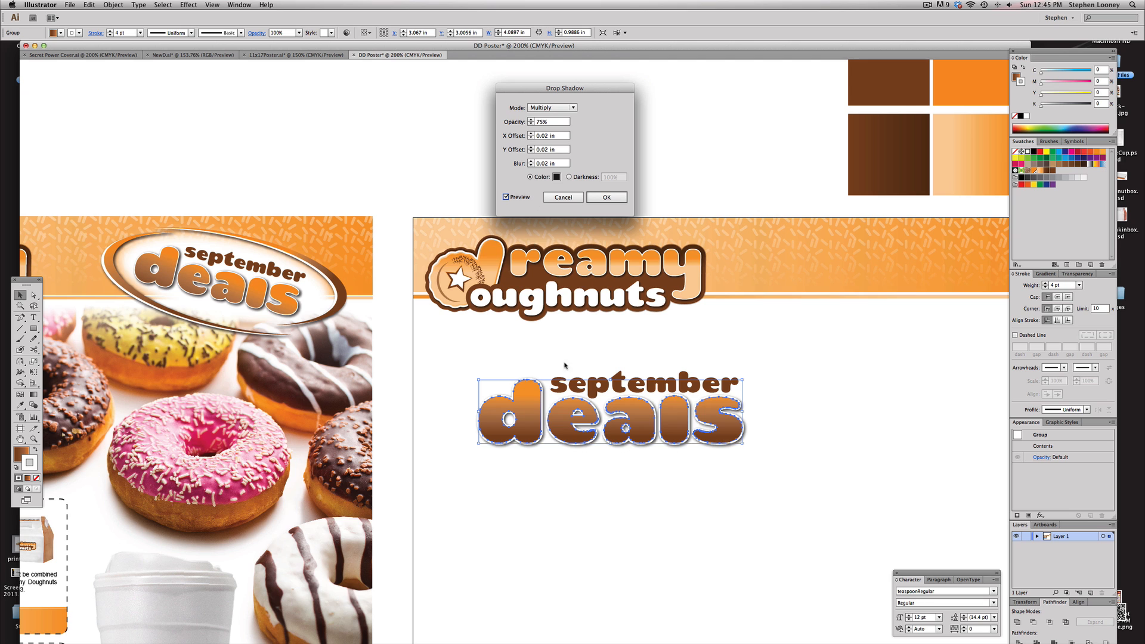
left_click(606, 196)
left_click(825, 465)
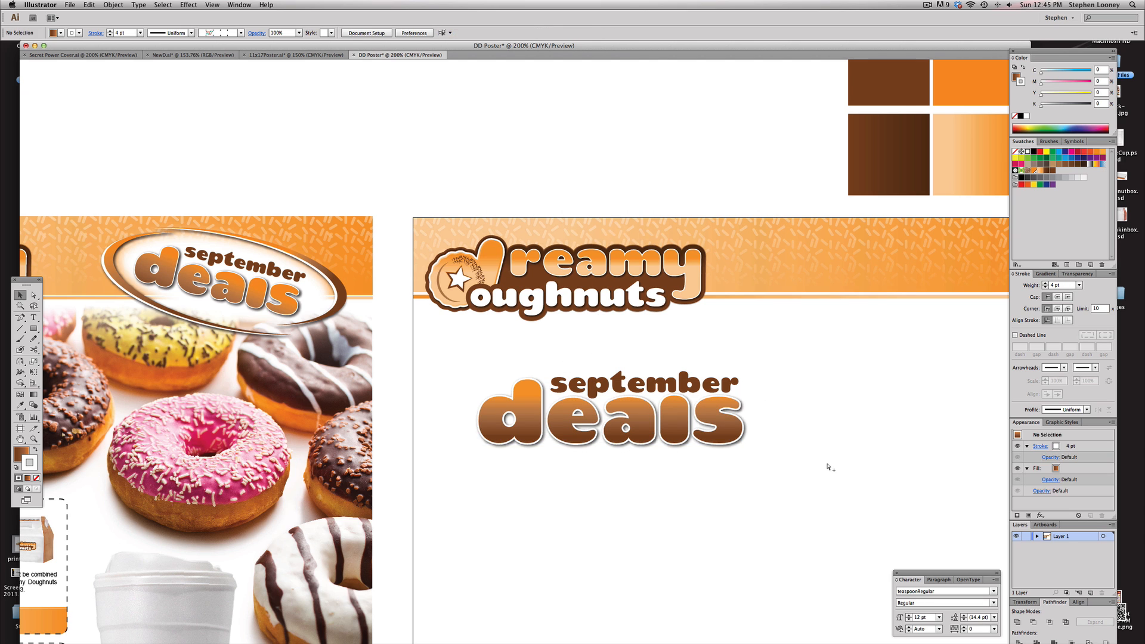
Select september and deals together and group them
left_click_drag(733, 460, 549, 399)
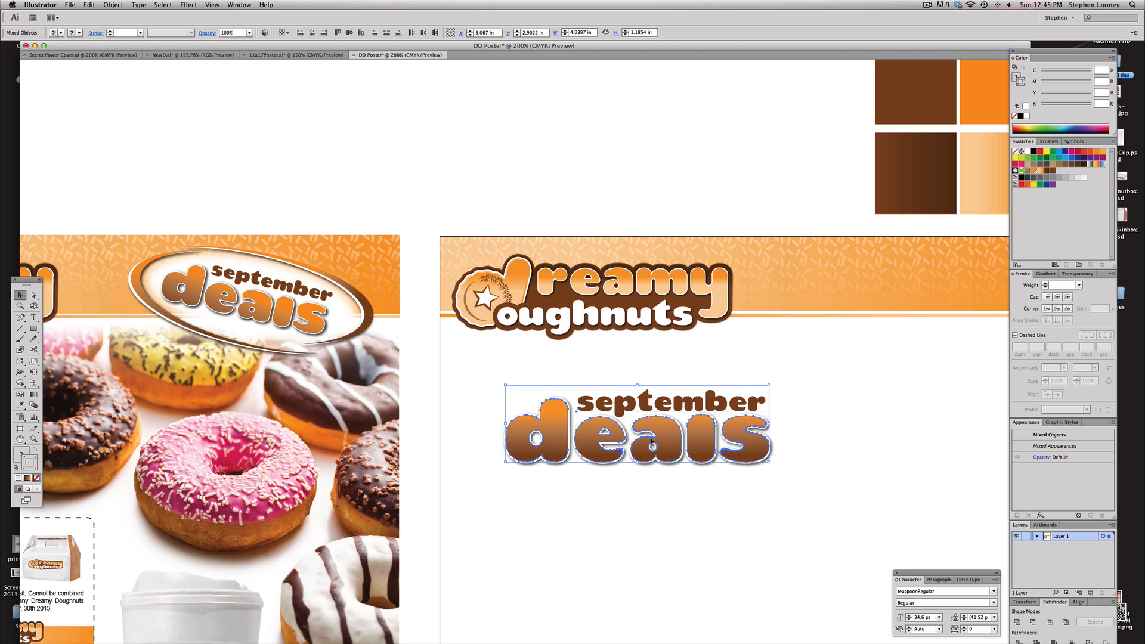
key("super+g")
left_click(802, 452)
Draw an ellipse about 4.95 × 2.17 in over the lettering with the Ellipse tool
left_click_drag(688, 450, 638, 447)
left_click_drag(33, 329, 82, 352)
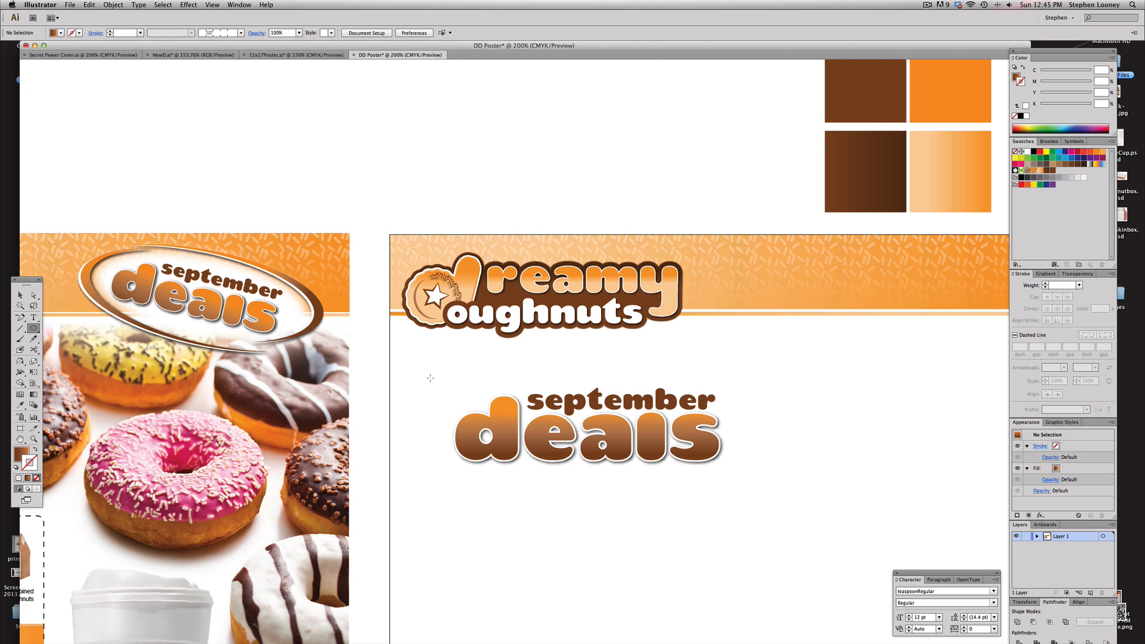
left_click_drag(430, 378, 751, 500)
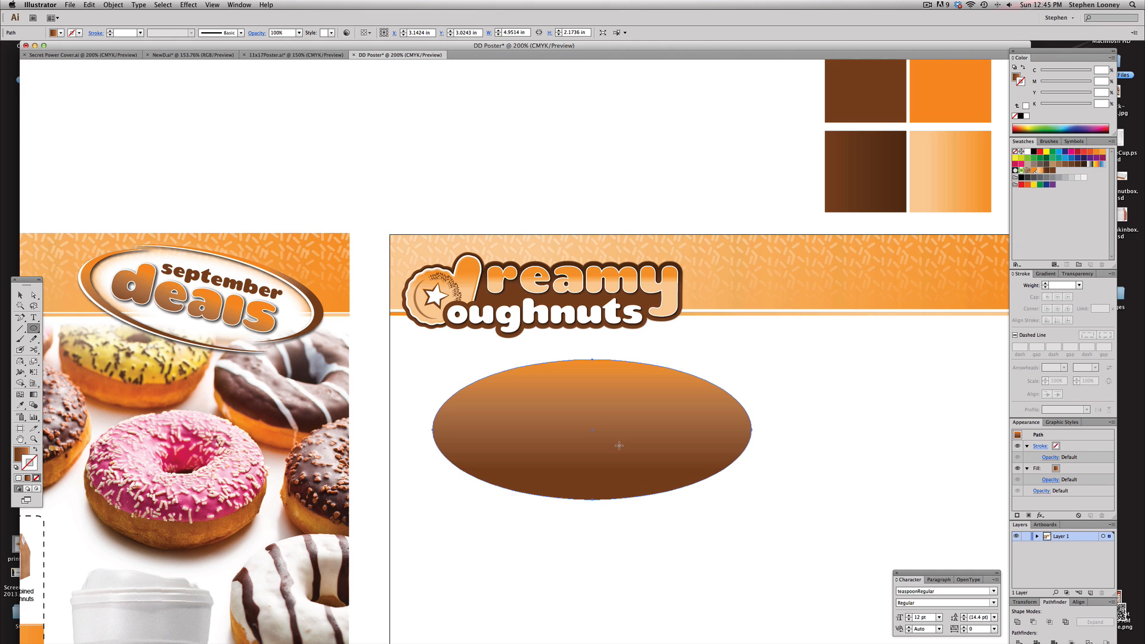
Duplicate the ellipse, offsetting the copy slightly right and down
key("v")
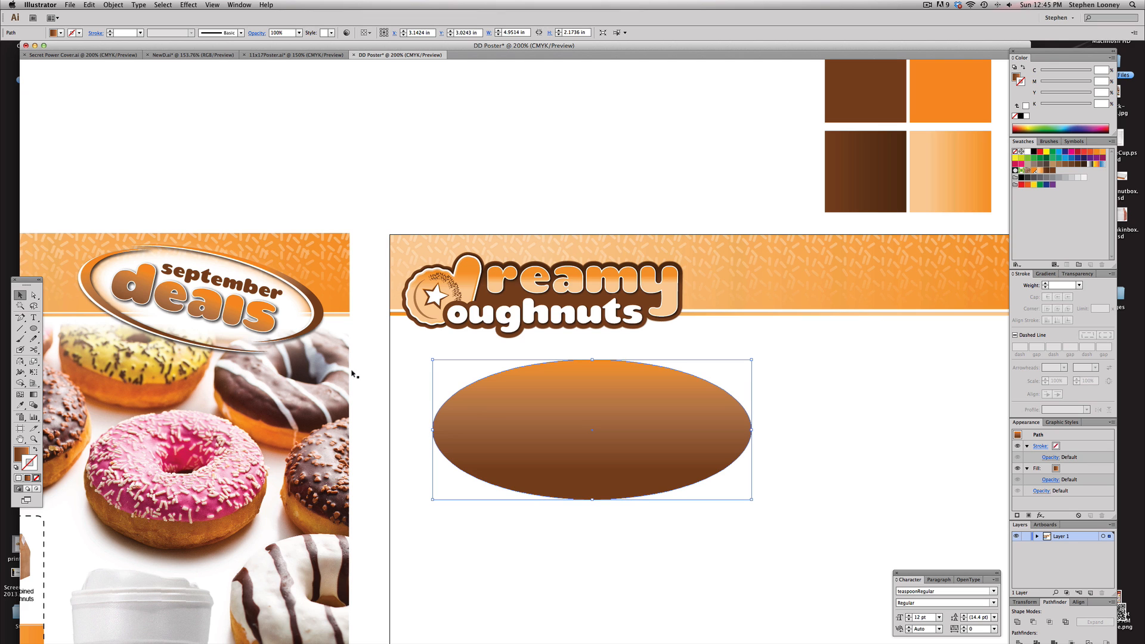
left_click_drag(481, 411, 492, 417)
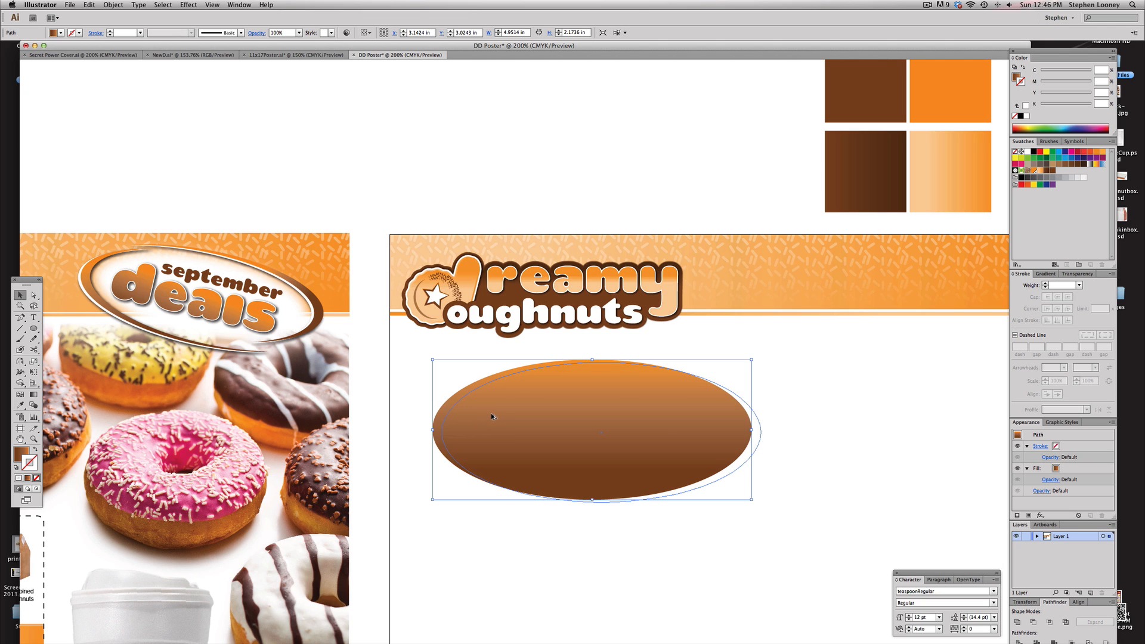
left_click_drag(491, 416, 493, 417)
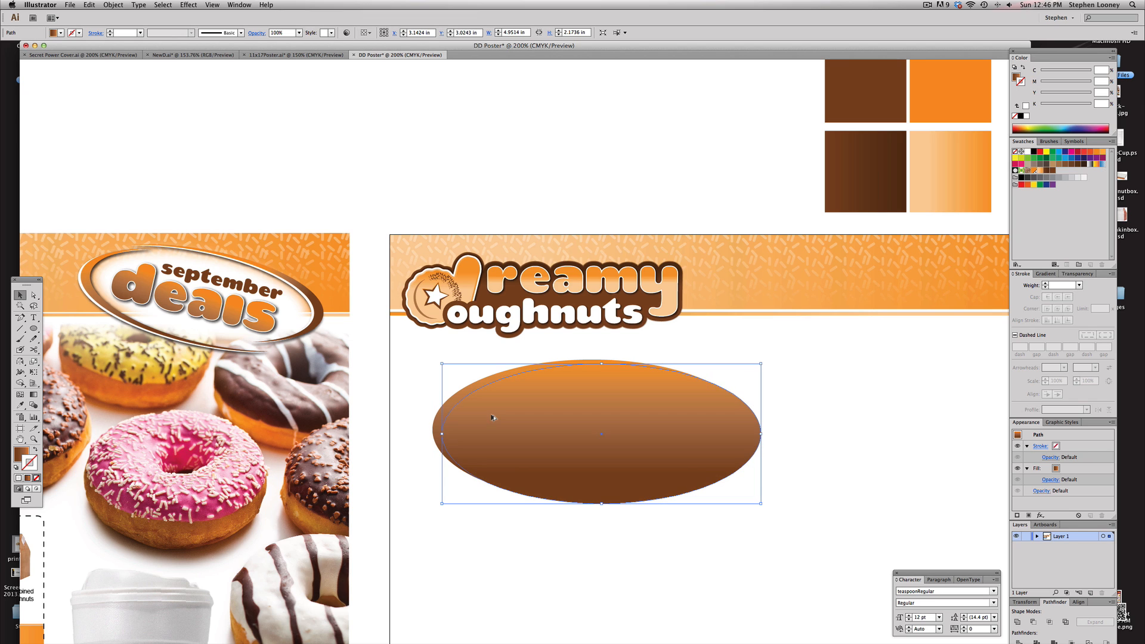
Fill the copy red, select both ellipses, and subtract the front one with Minus Front to leave a crescent swoosh
left_click(1040, 152)
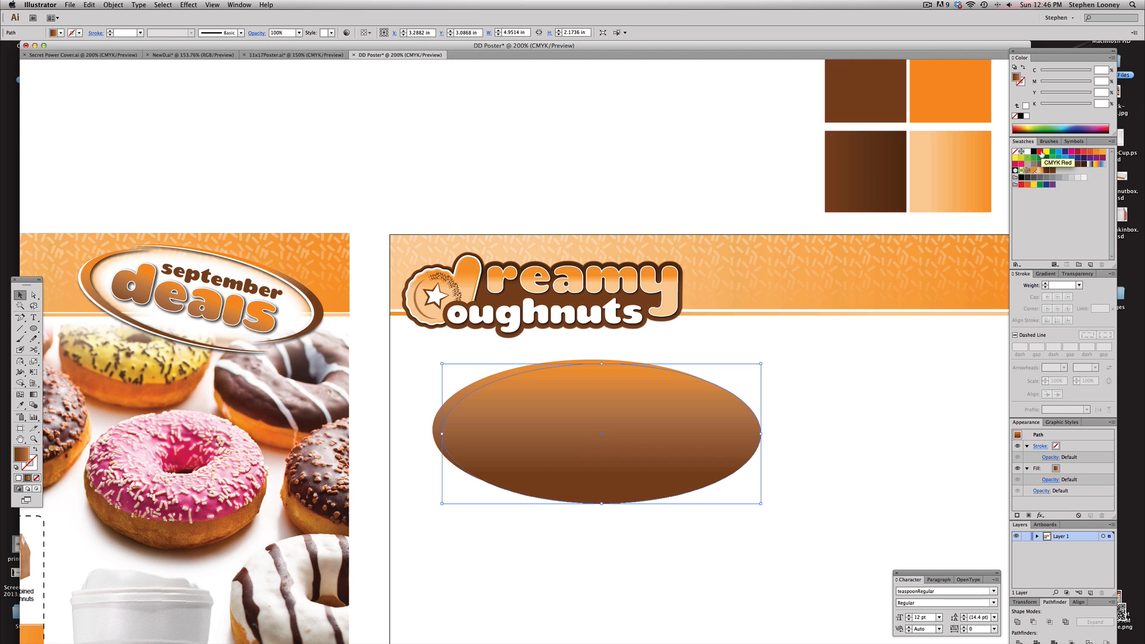
left_click(510, 125)
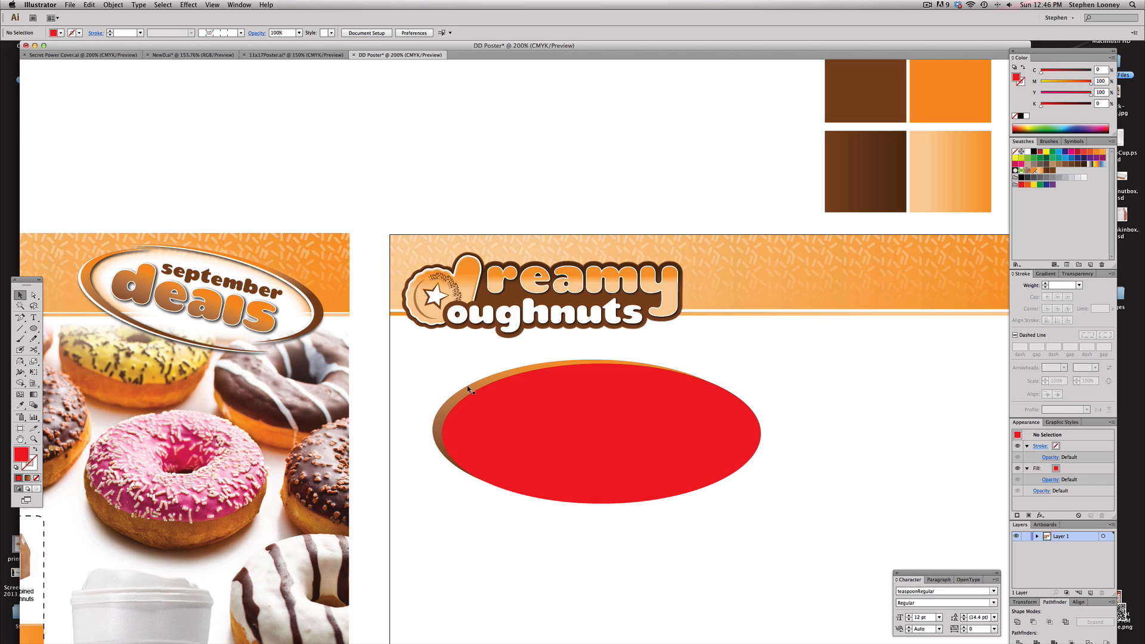
left_click(693, 374)
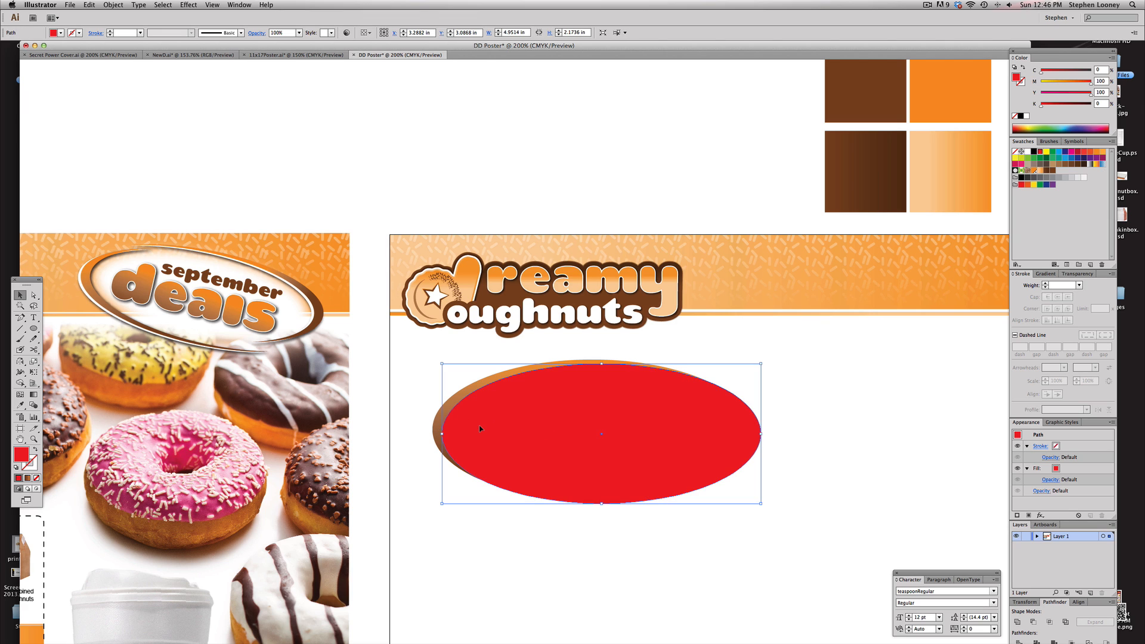
left_click(437, 428, "shift")
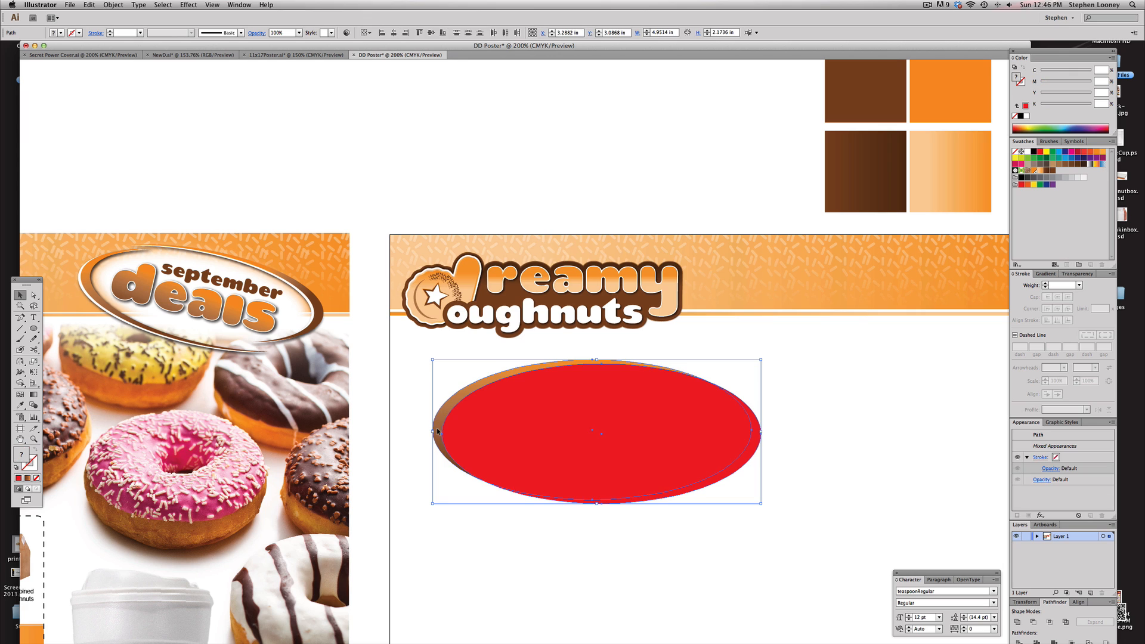
left_click(1034, 621)
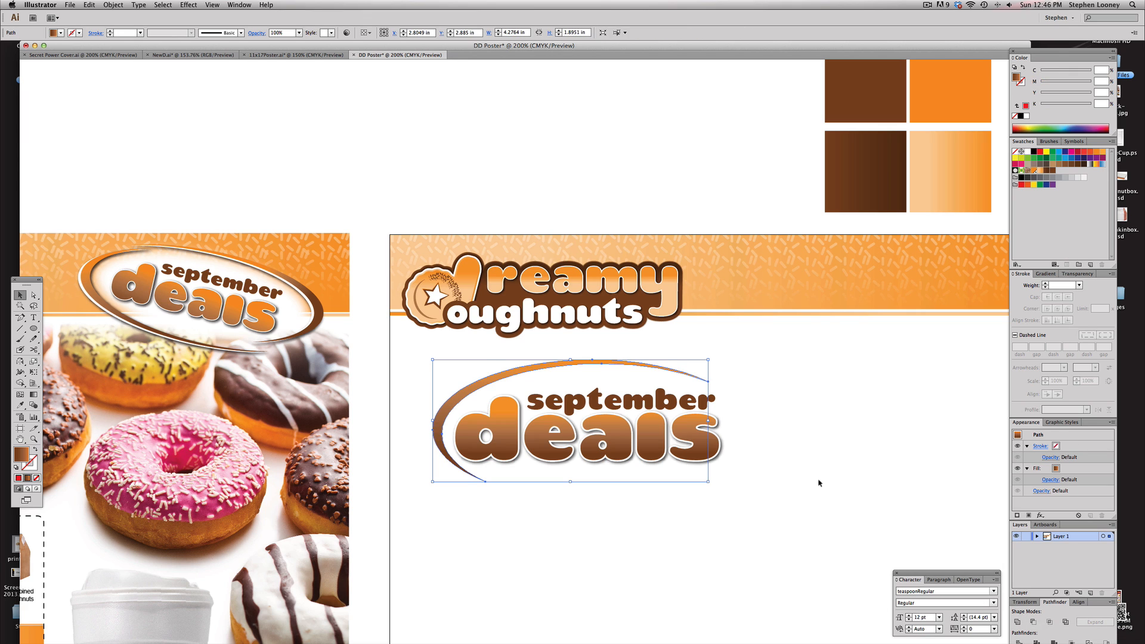
left_click(818, 480)
Duplicate the crescent swoosh off to the side and reflect the copy vertically
left_click(484, 381)
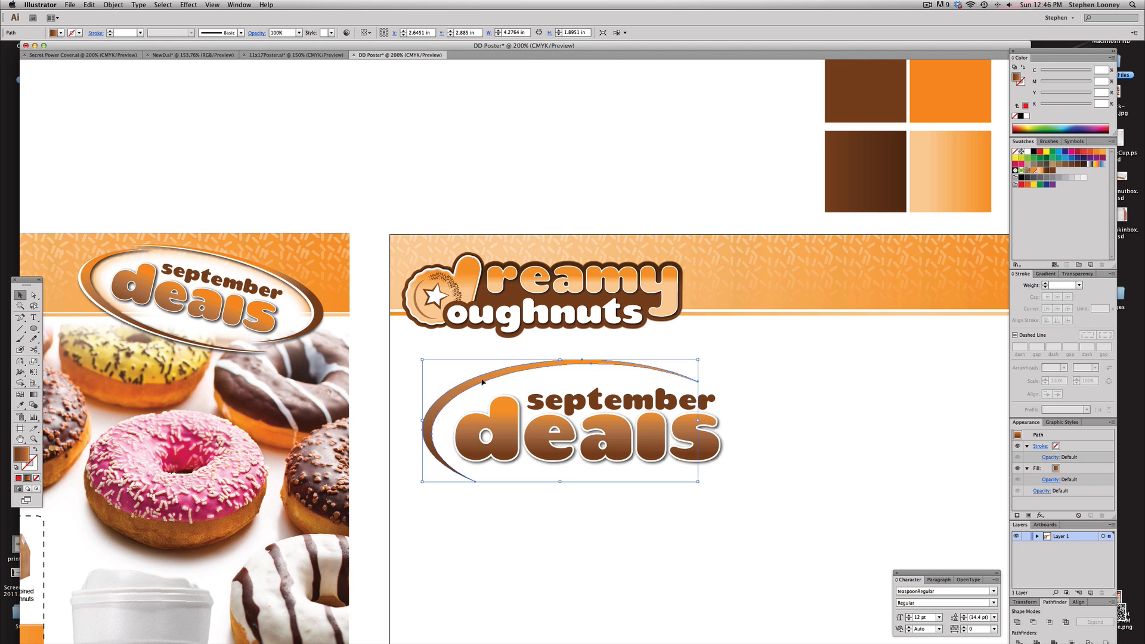
left_click_drag(482, 382, 805, 389)
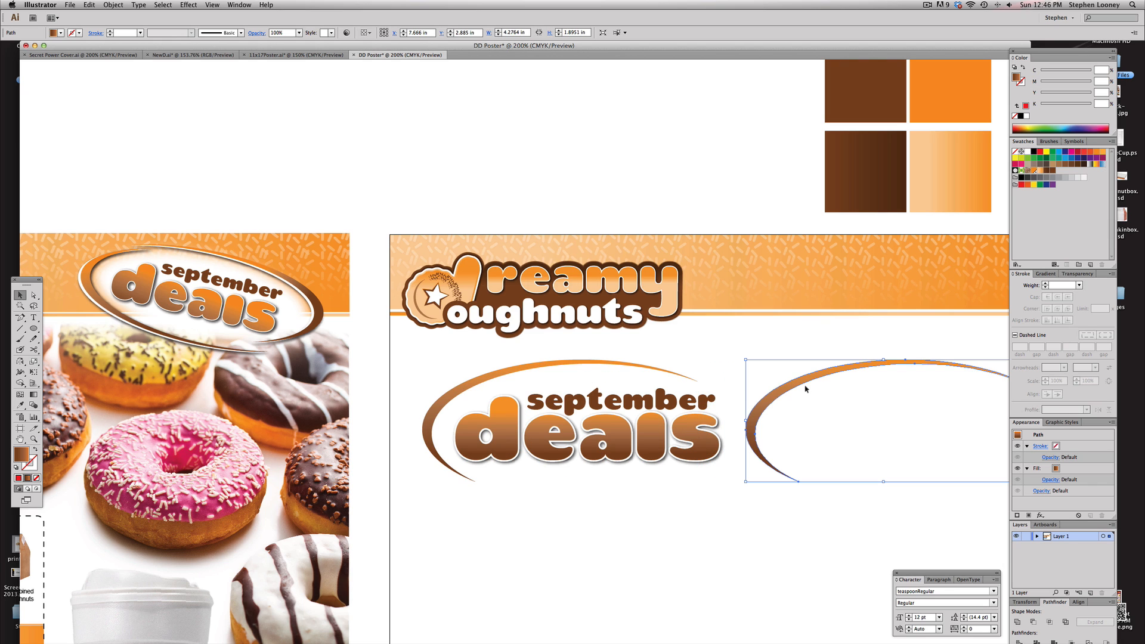
left_click(19, 360)
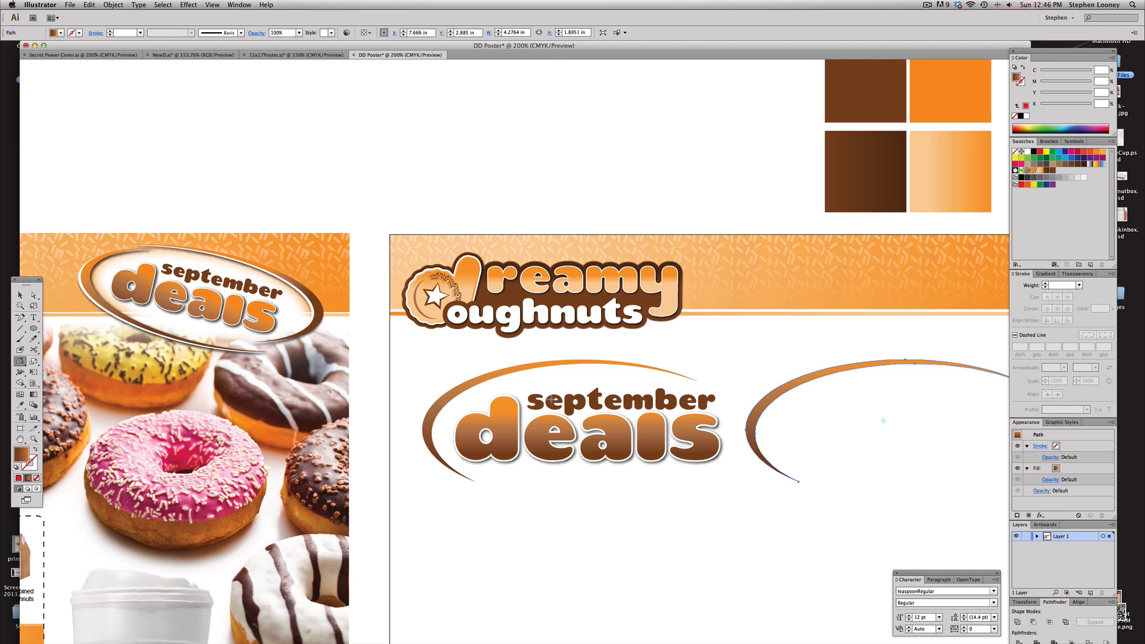
left_click_drag(957, 384, 962, 400)
left_click_drag(1069, 401, 1069, 401)
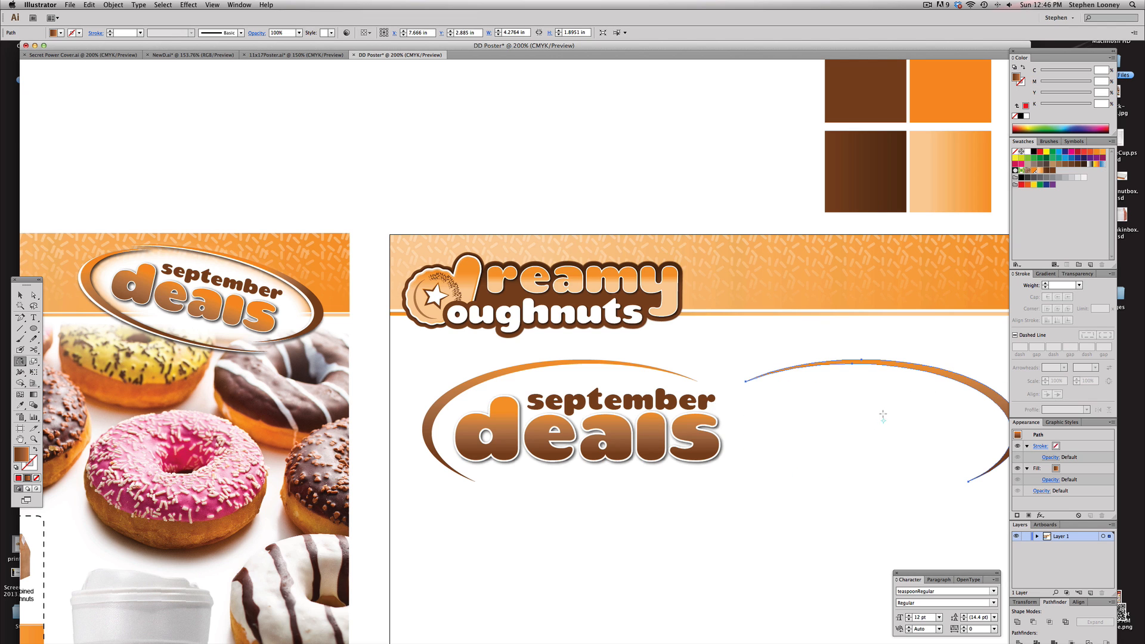
left_click_drag(881, 485, 876, 320)
Move the reflected swoosh under the lettering so the two swooshes frame the headline
left_click(19, 295)
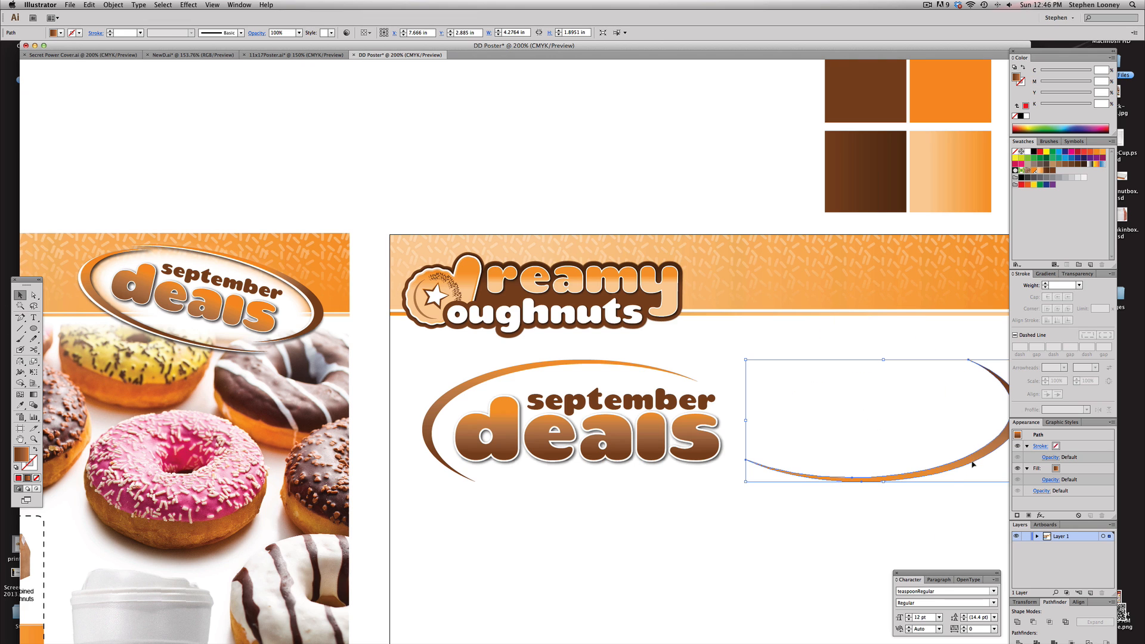
left_click_drag(973, 464, 703, 488)
left_click(583, 363)
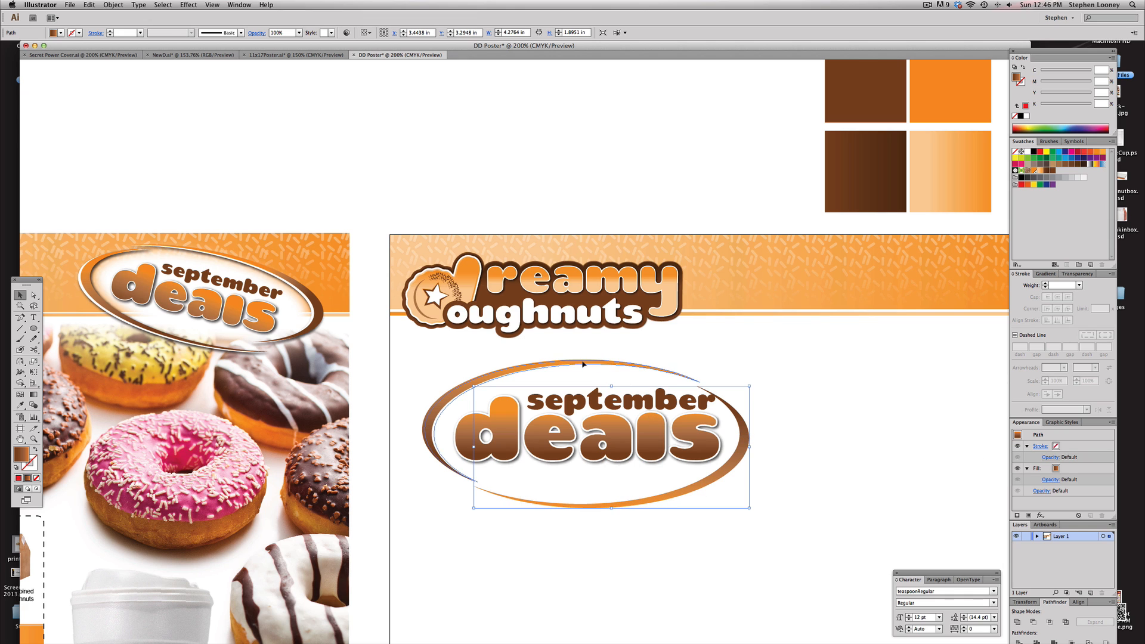
left_click(744, 355)
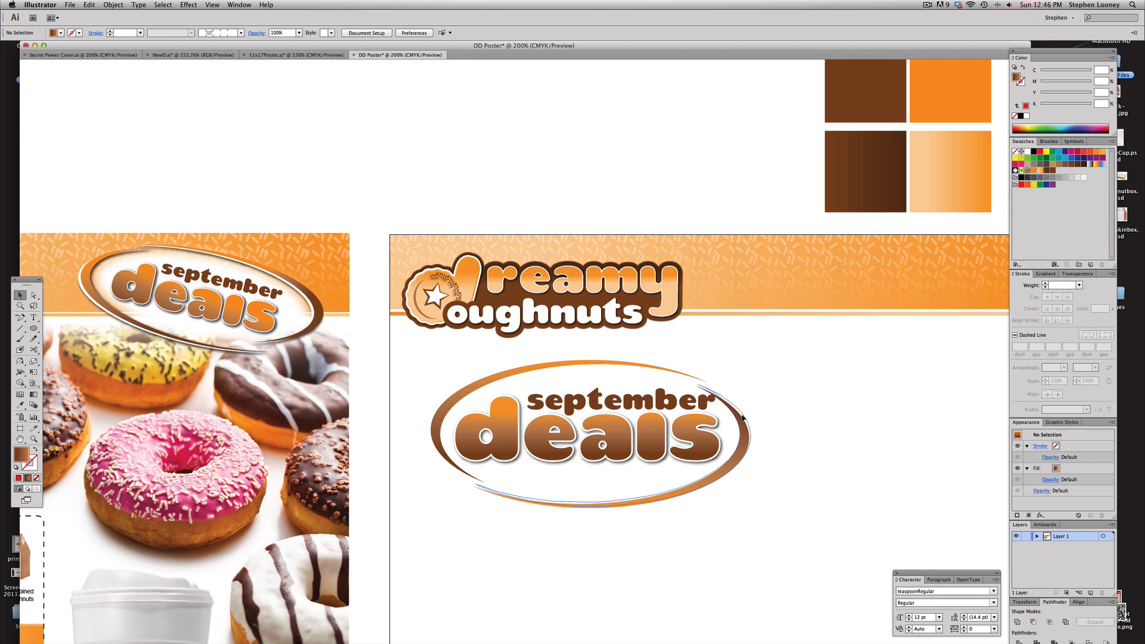
left_click(750, 415)
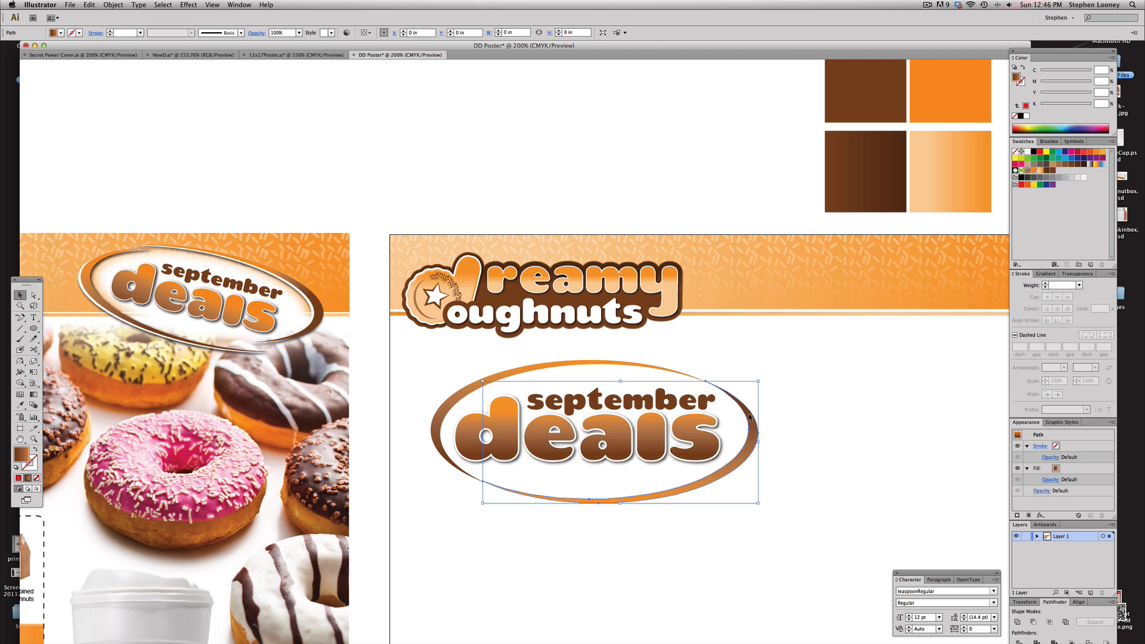
left_click_drag(744, 421, 739, 425)
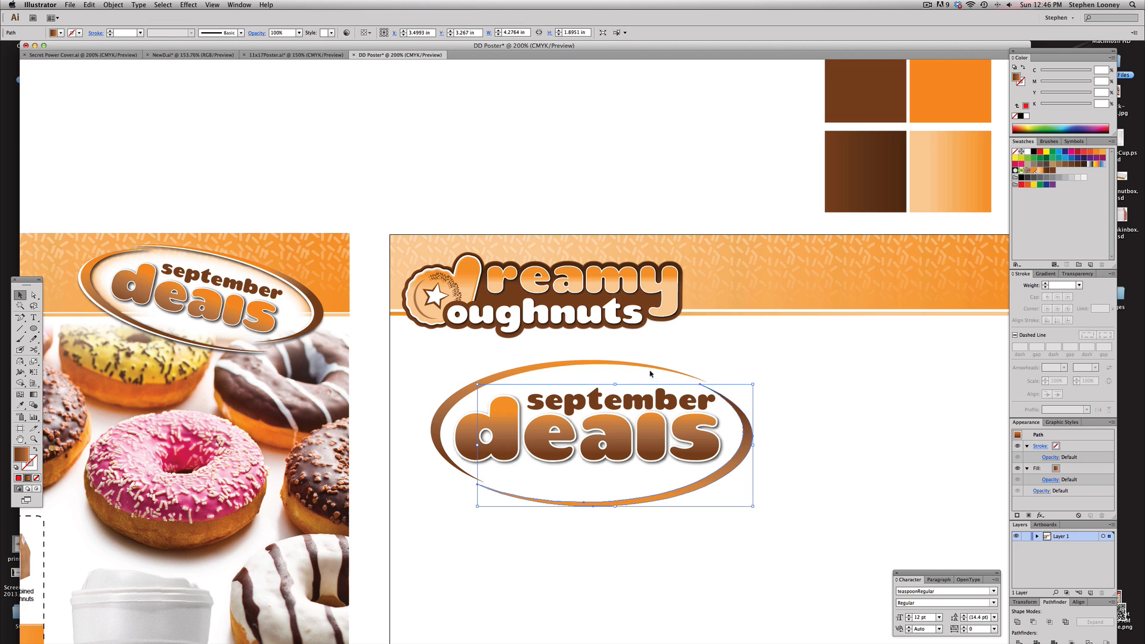
left_click(617, 369)
left_click(534, 365)
left_click(600, 503, "shift")
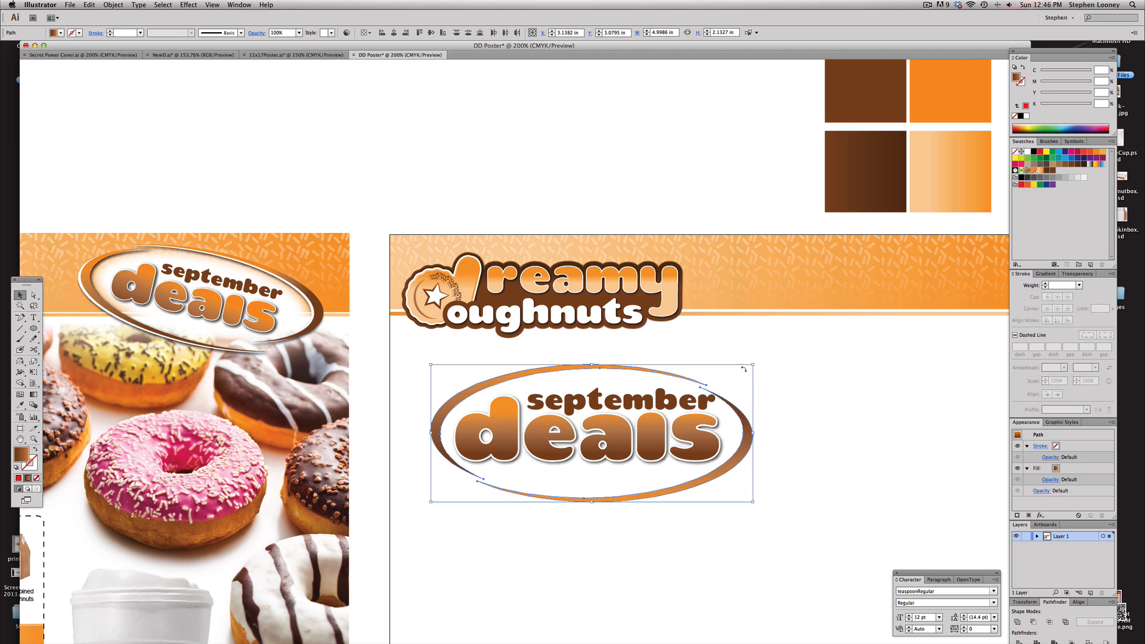
left_click(752, 437)
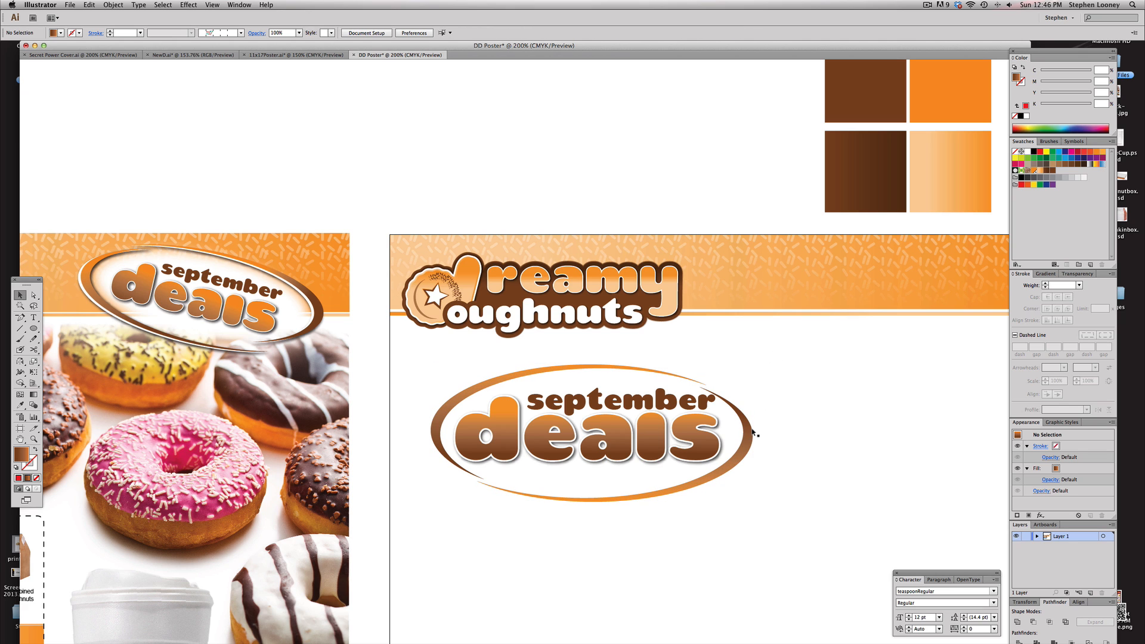
Select the whole headline with both swooshes and move it above the artboard
left_click(627, 422, "alt+super")
left_click_drag(627, 422, 471, 408)
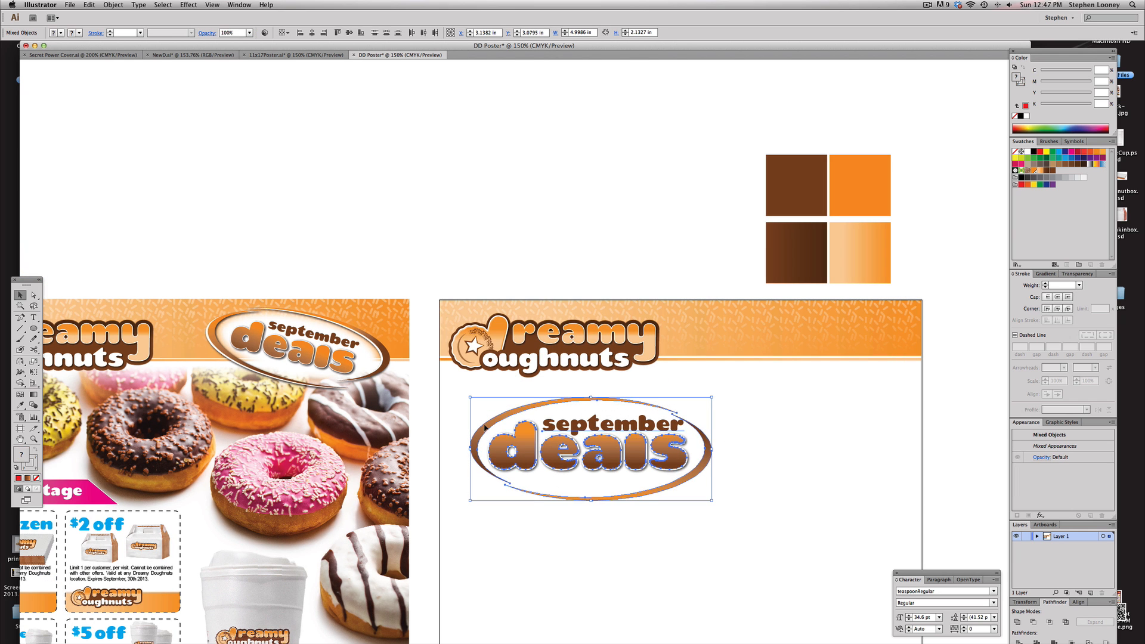
left_click_drag(632, 492, 517, 176)
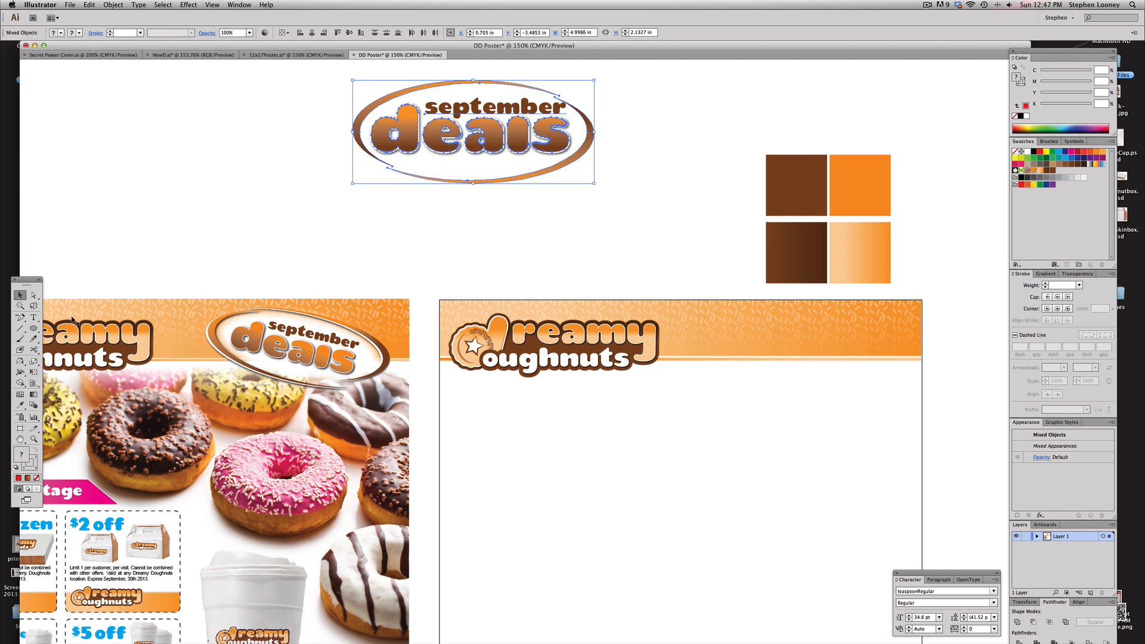
Draw a gradient-filled rectangle about 9.26 × 4.02 in covering the headline
left_click_drag(34, 328, 65, 329)
left_click_drag(210, 198, 238, 270)
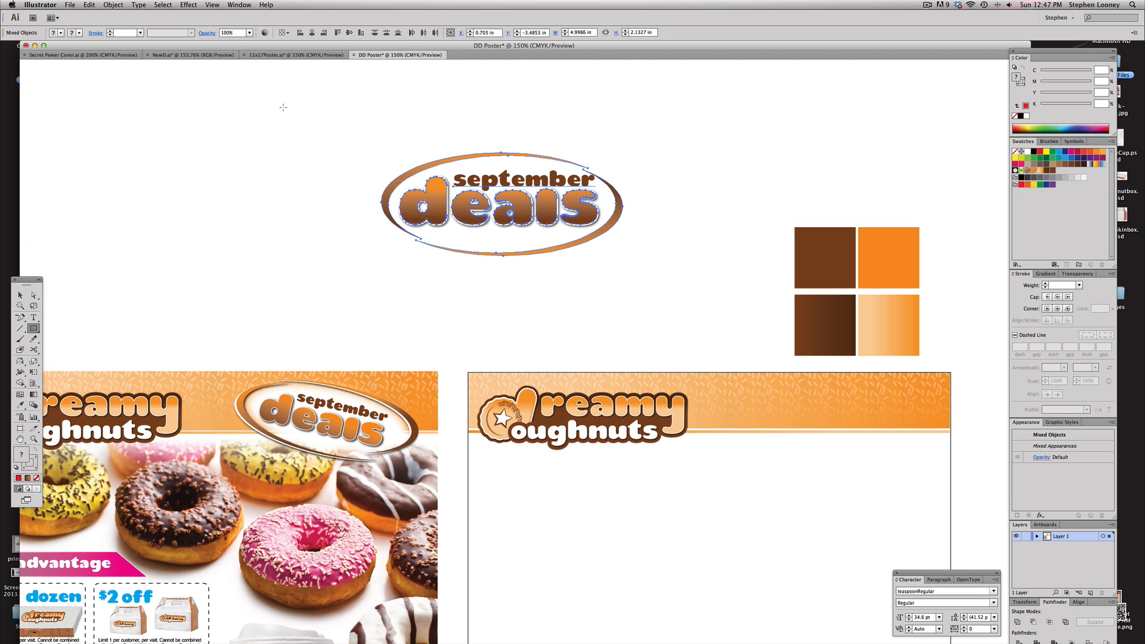
left_click_drag(276, 106, 723, 298)
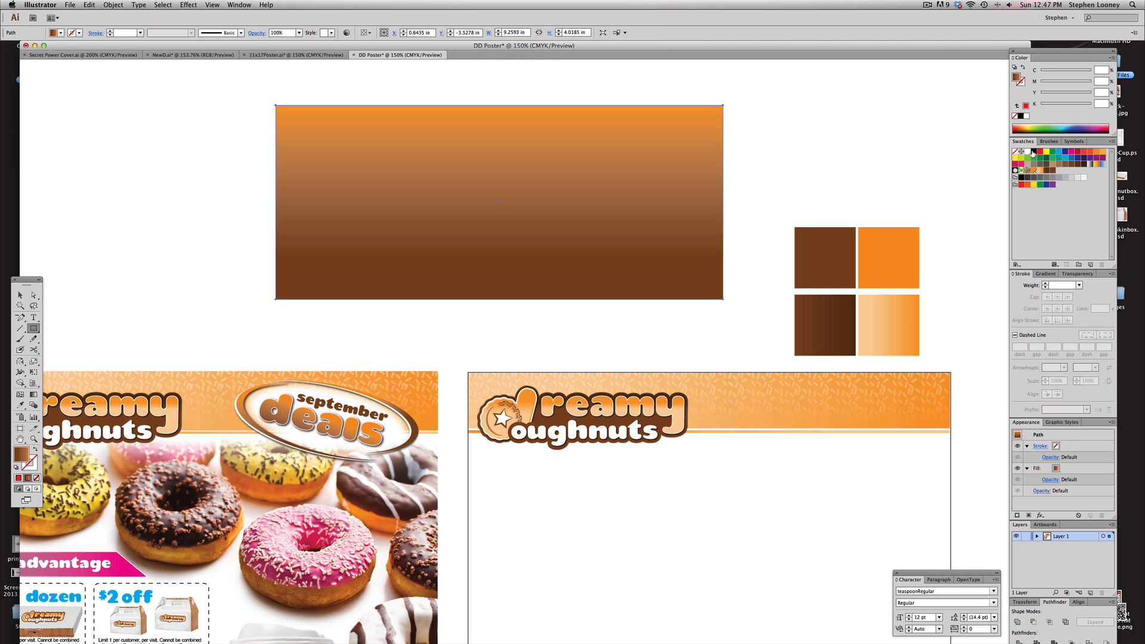
Send the rectangle to the back behind the headline
left_click(113, 5)
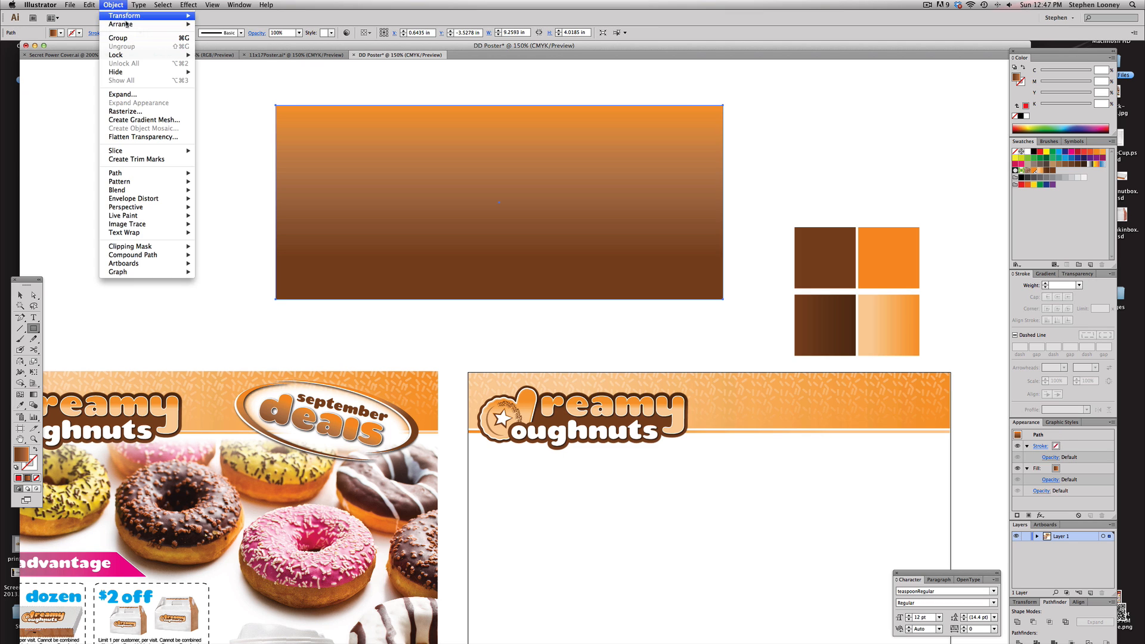
mouse_move(137, 24)
left_click(227, 49)
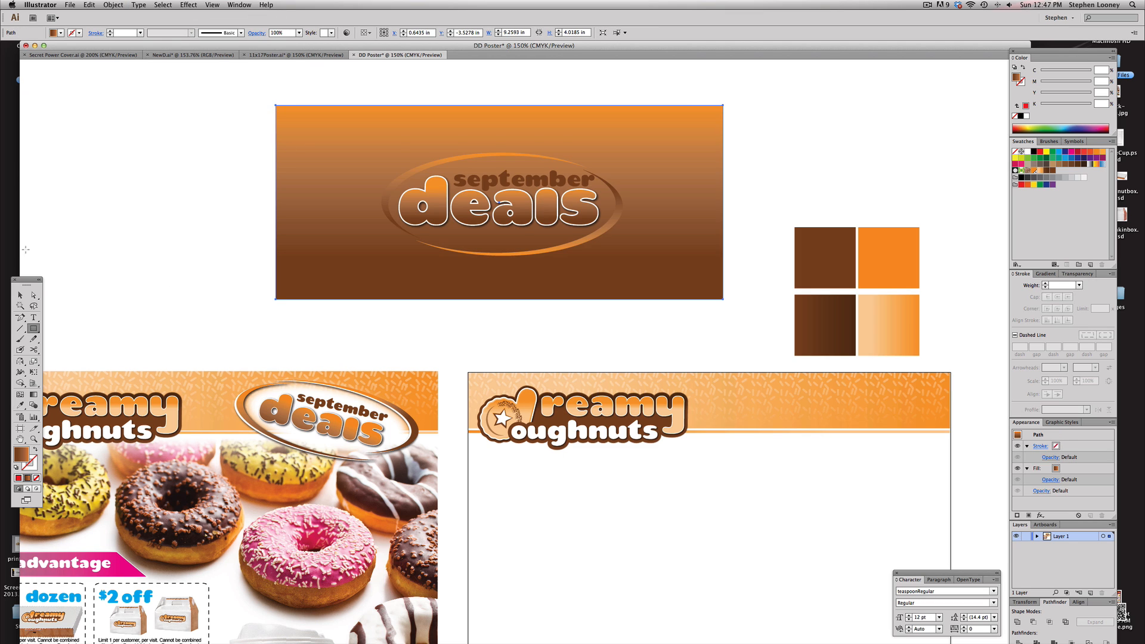
Copy both swooshes in front of themselves and fill the copies white
left_click(21, 296)
left_click_drag(253, 321, 295, 312)
left_click_drag(204, 115, 746, 438)
left_click(579, 275, "alt+super")
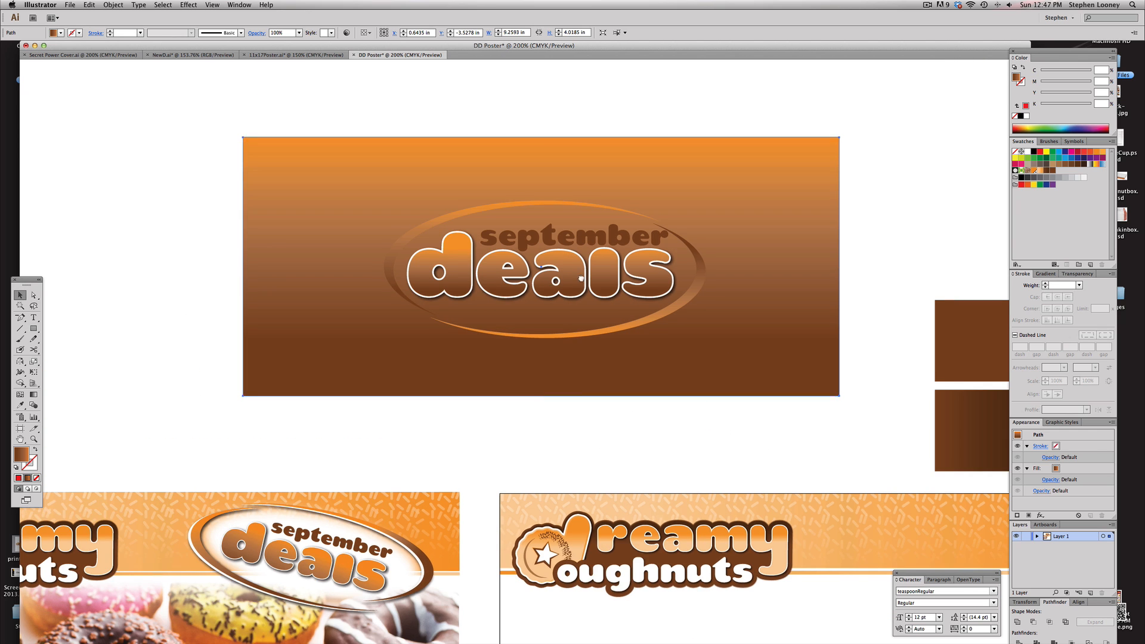
left_click_drag(503, 305, 565, 283)
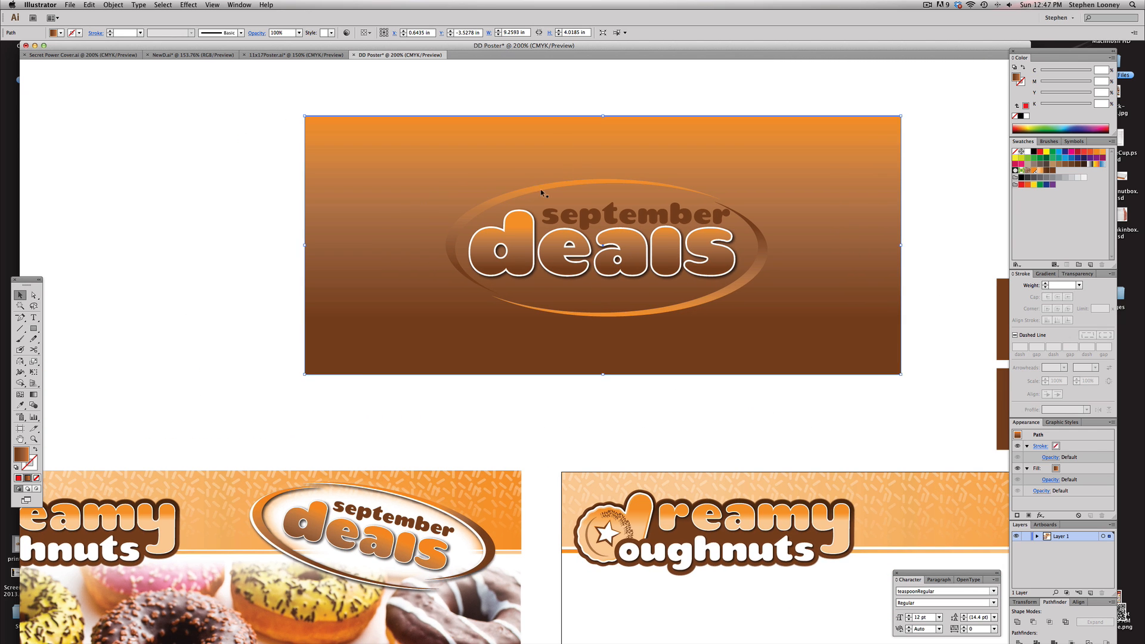
left_click(522, 191)
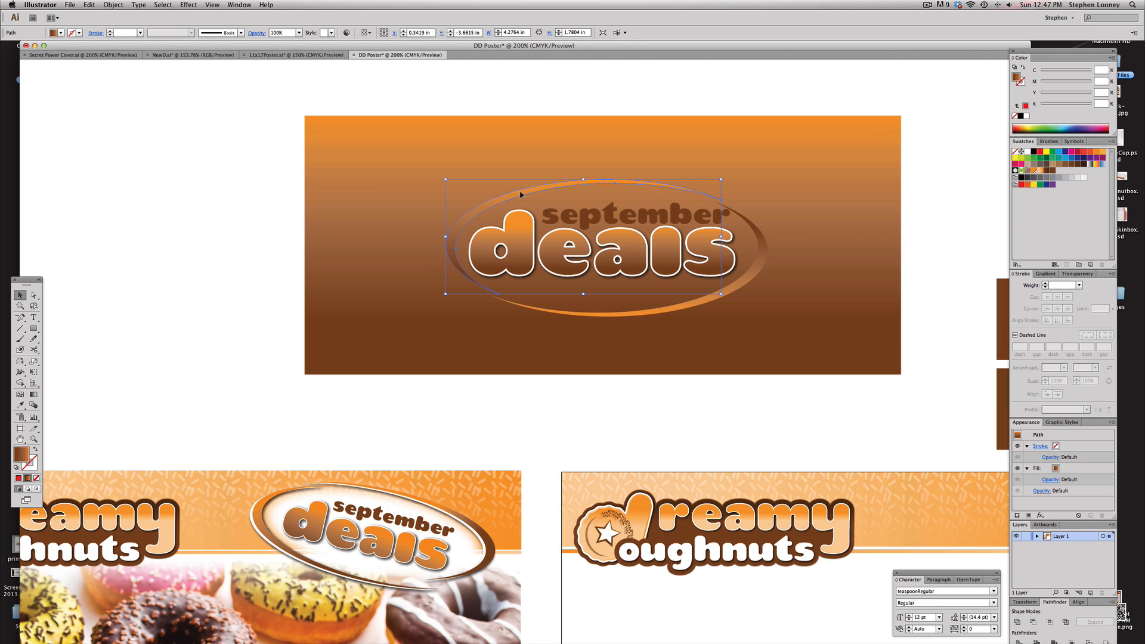
left_click(747, 282, "shift")
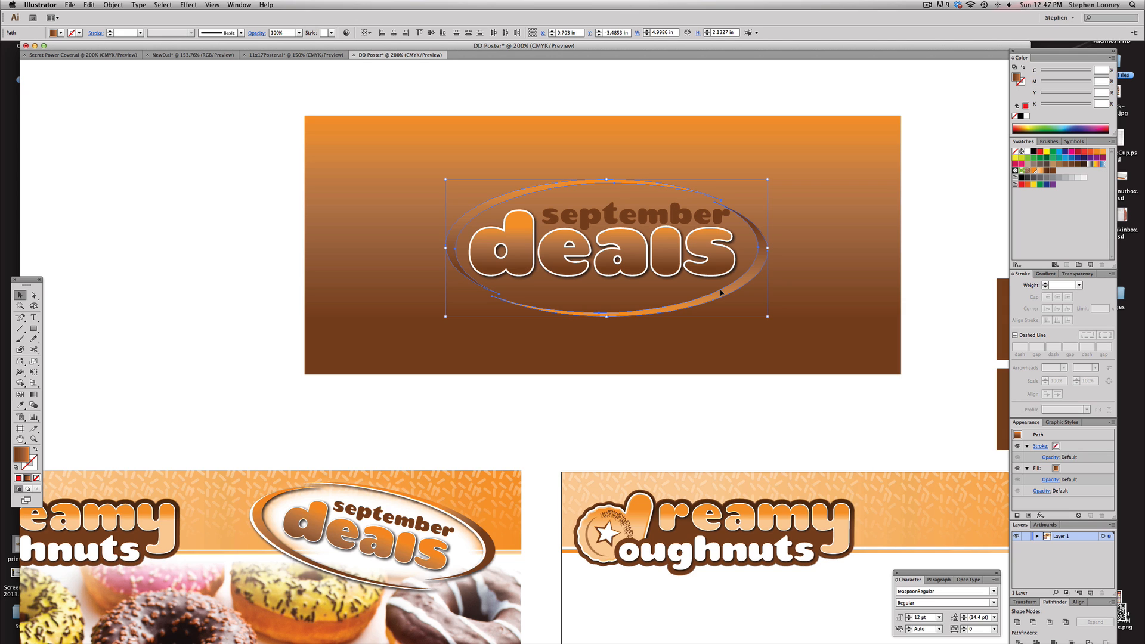
key("super+shift+b")
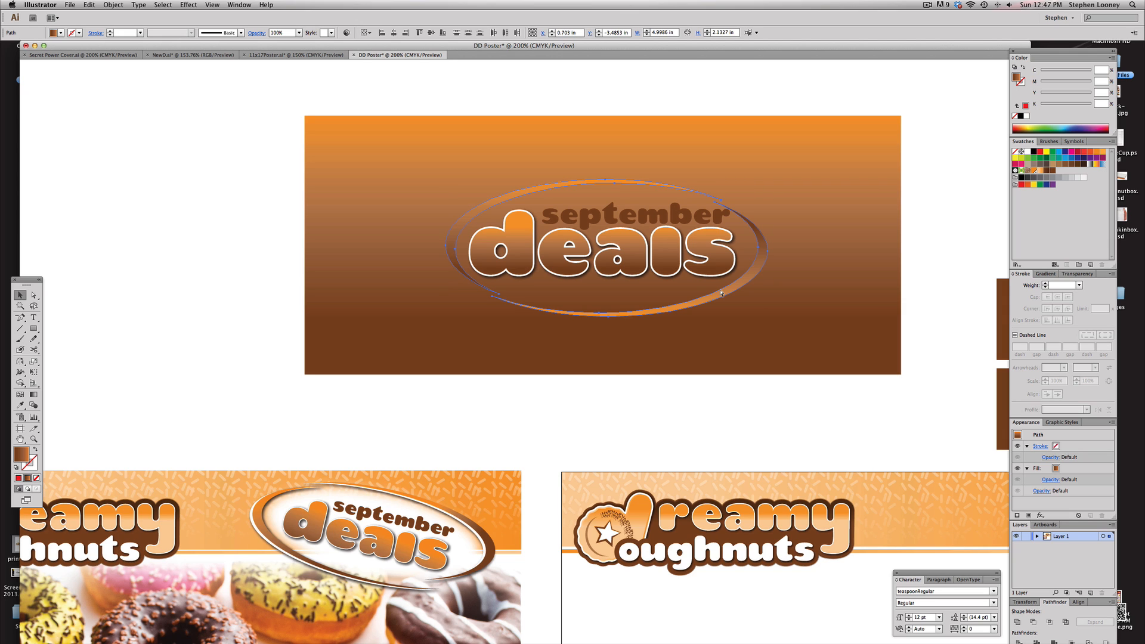
key("super+shift+b")
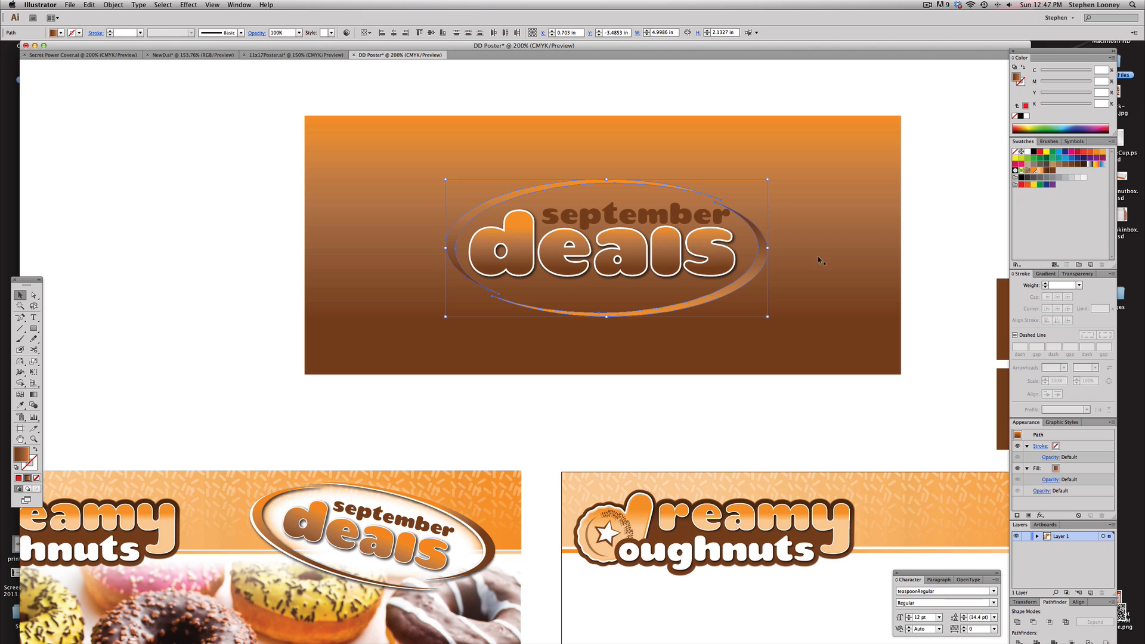
left_click(1028, 152)
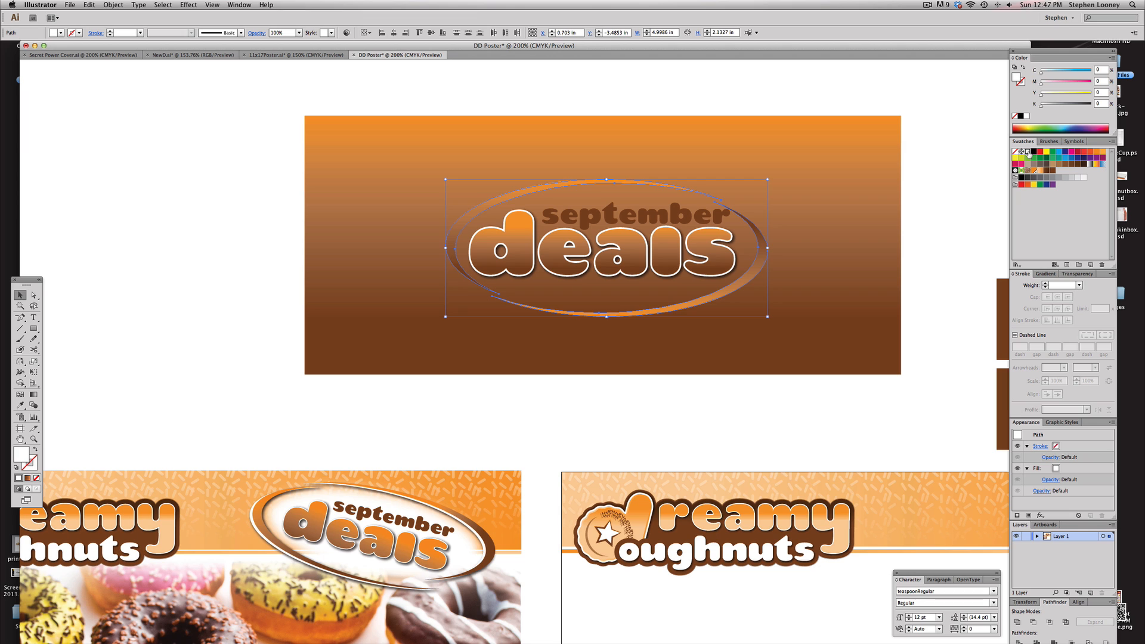
Nudge the white swoosh copies slightly up and left to form a highlight edge
key("Left")
key("Left")
key("Left")
key("Down")
key("Down")
key("Down")
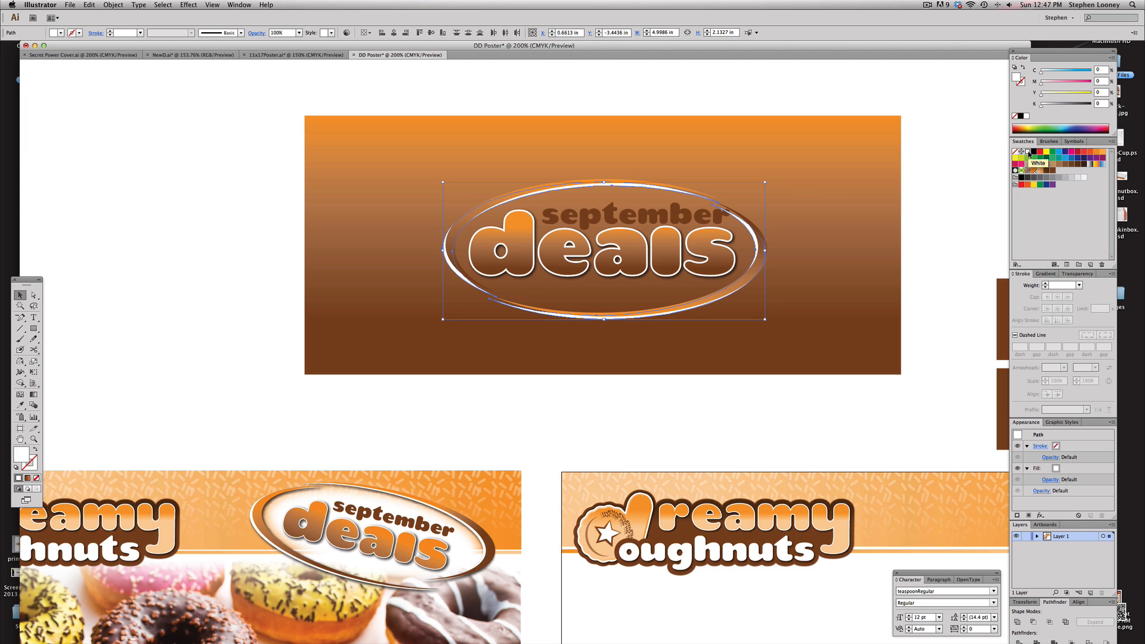
key("Left")
key("Left")
key("Left")
key("Down")
key("Down")
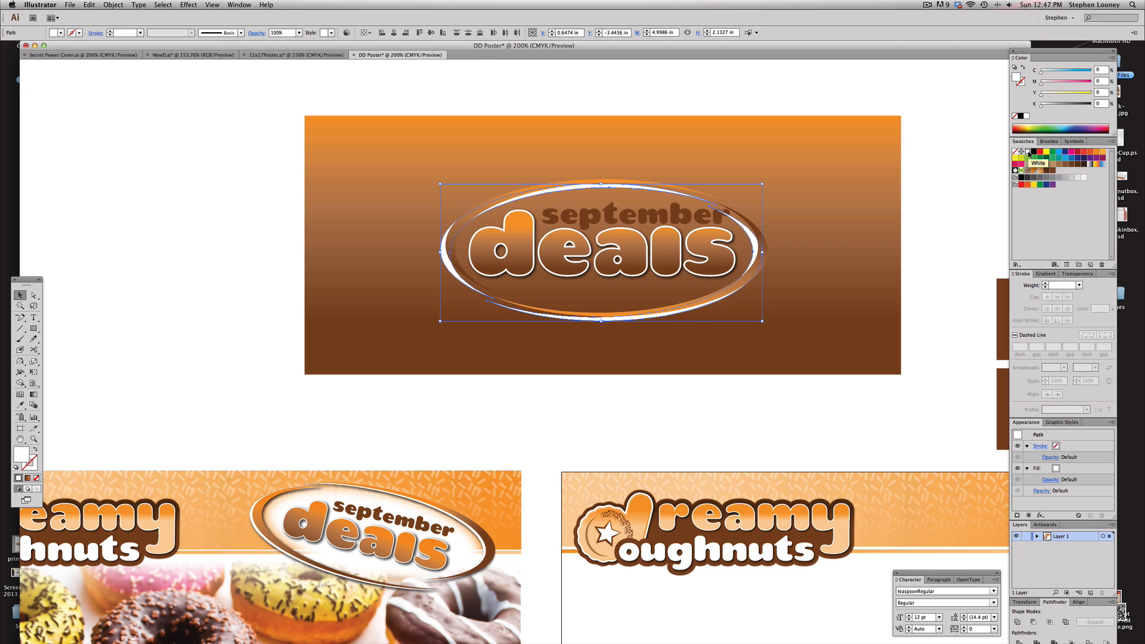
key("Up")
key("Up")
key("Up")
key("Up")
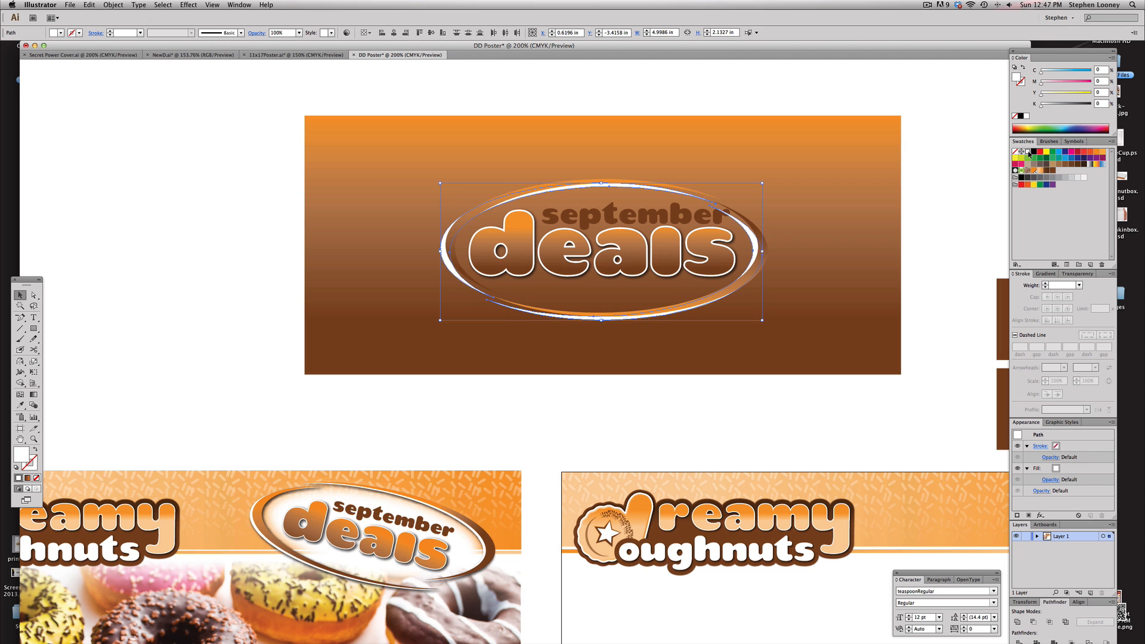
key("Up")
key("Up")
key("Up")
key("Up")
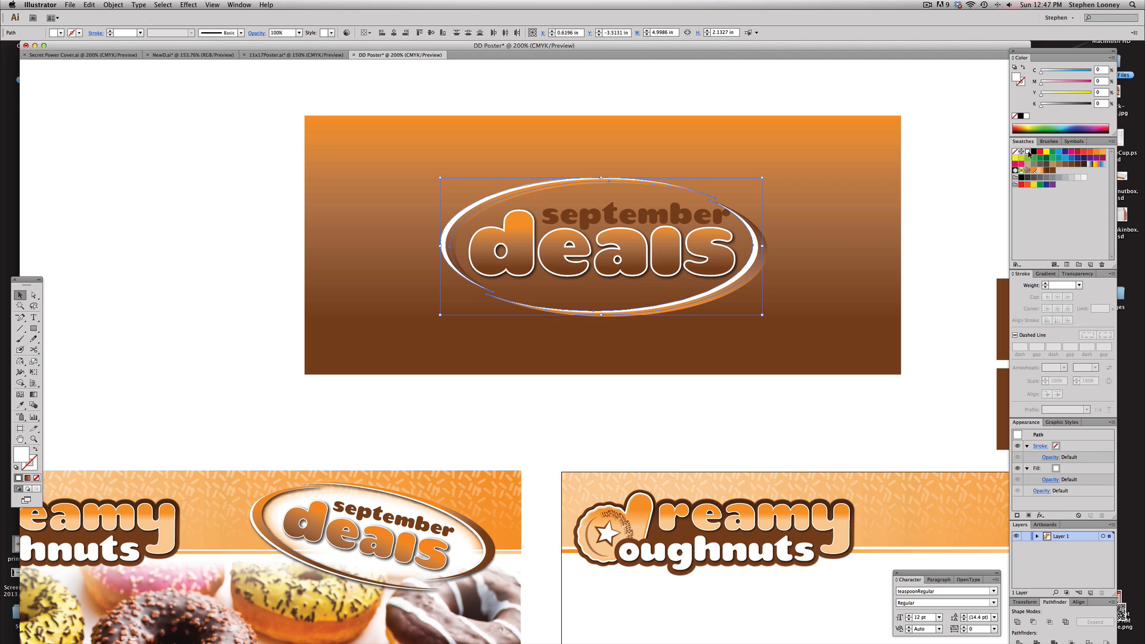
left_click(650, 88)
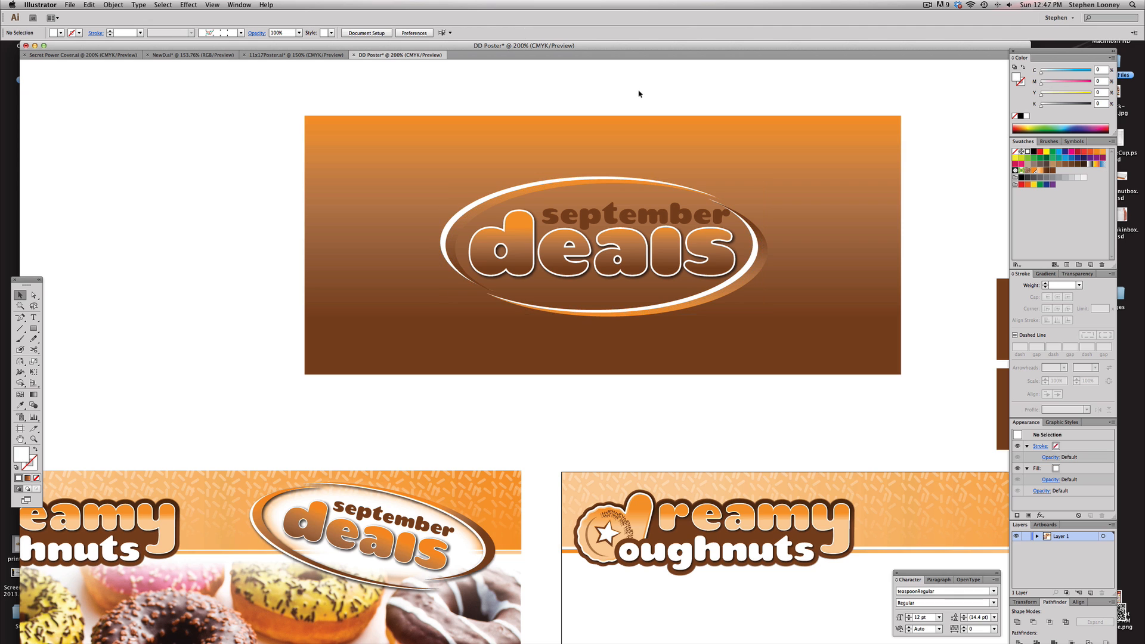
Draw a white ellipse about 4.49 × 1.86 in over the lettering with the Ellipse tool
scroll(670, 149, "left", 2)
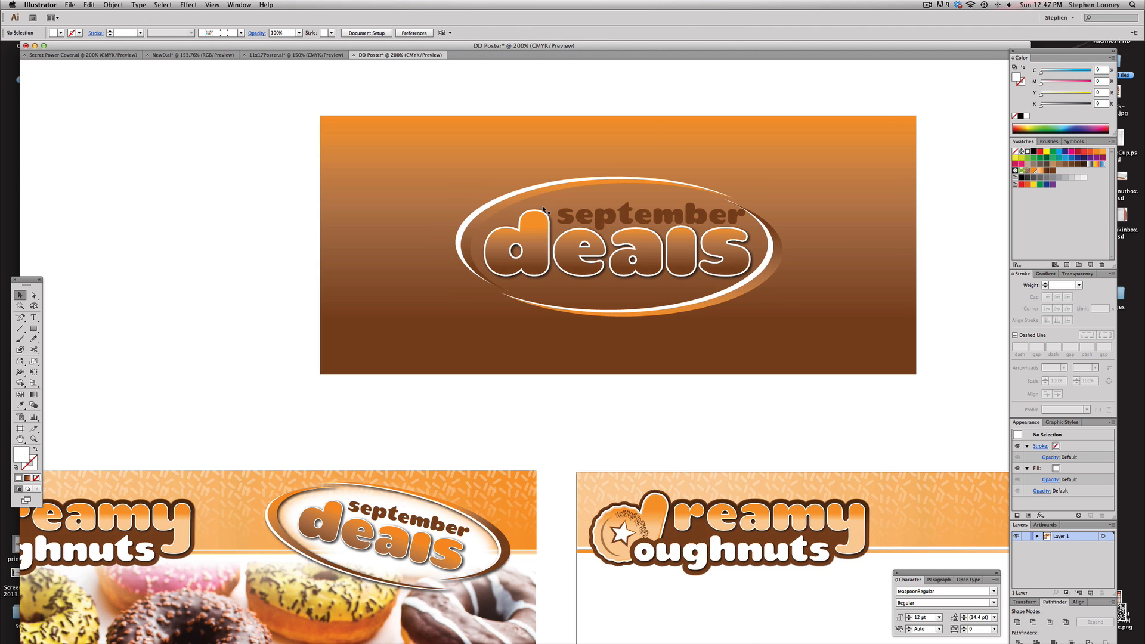
scroll(552, 245, "left", 2)
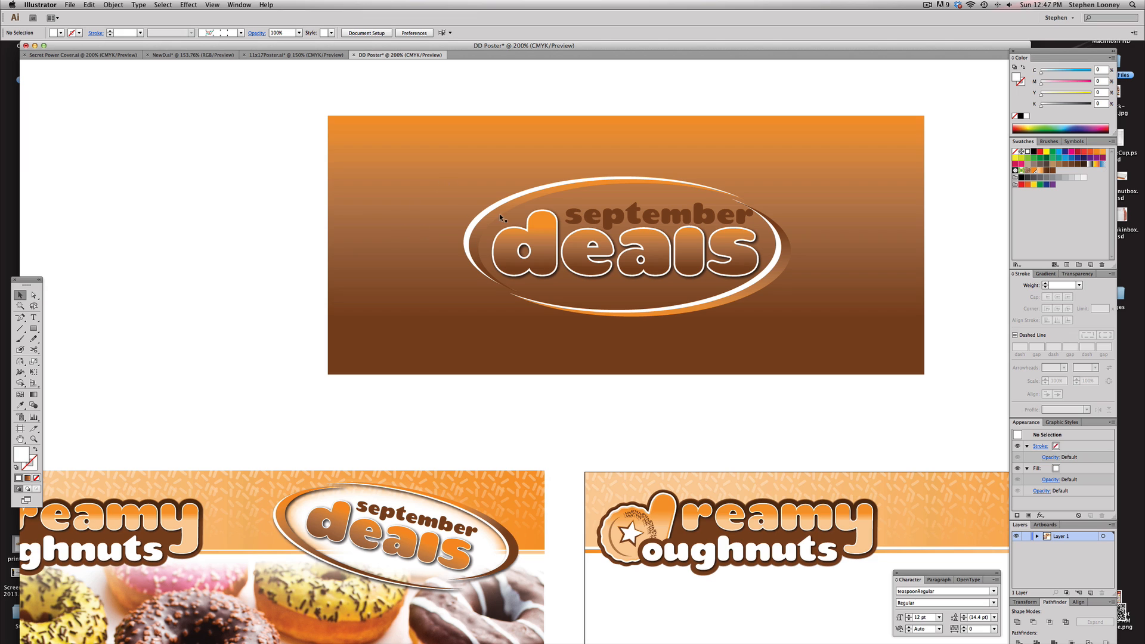
left_click_drag(33, 328, 113, 350)
left_click_drag(613, 250, 769, 302)
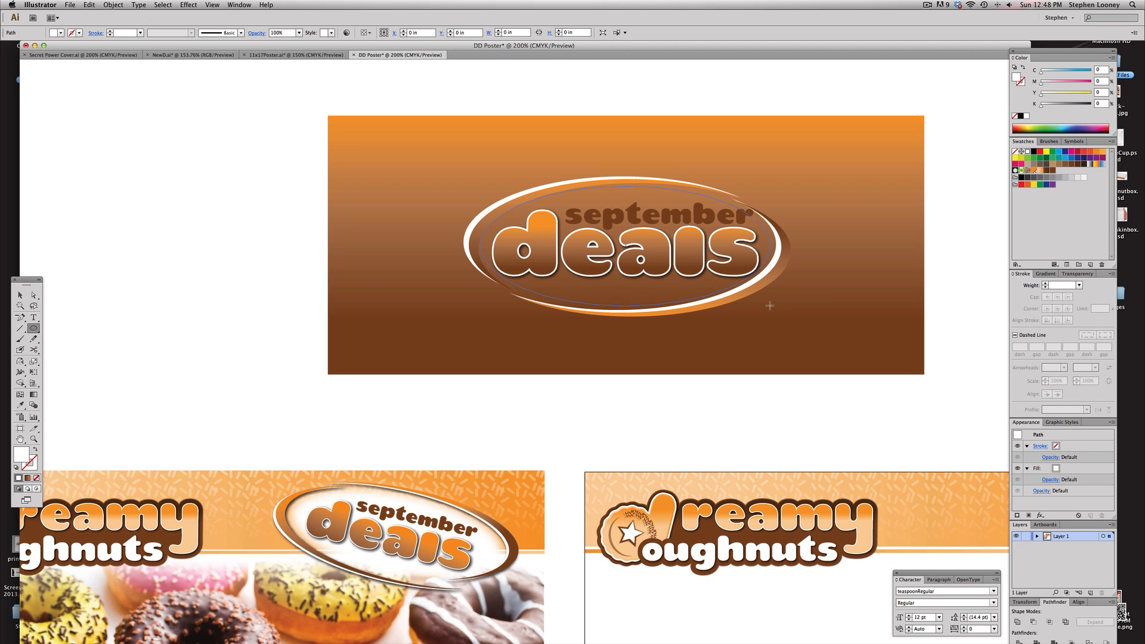
Apply a Gaussian Blur with a radius of 30.6 pixels to the white ellipse
left_click(188, 4)
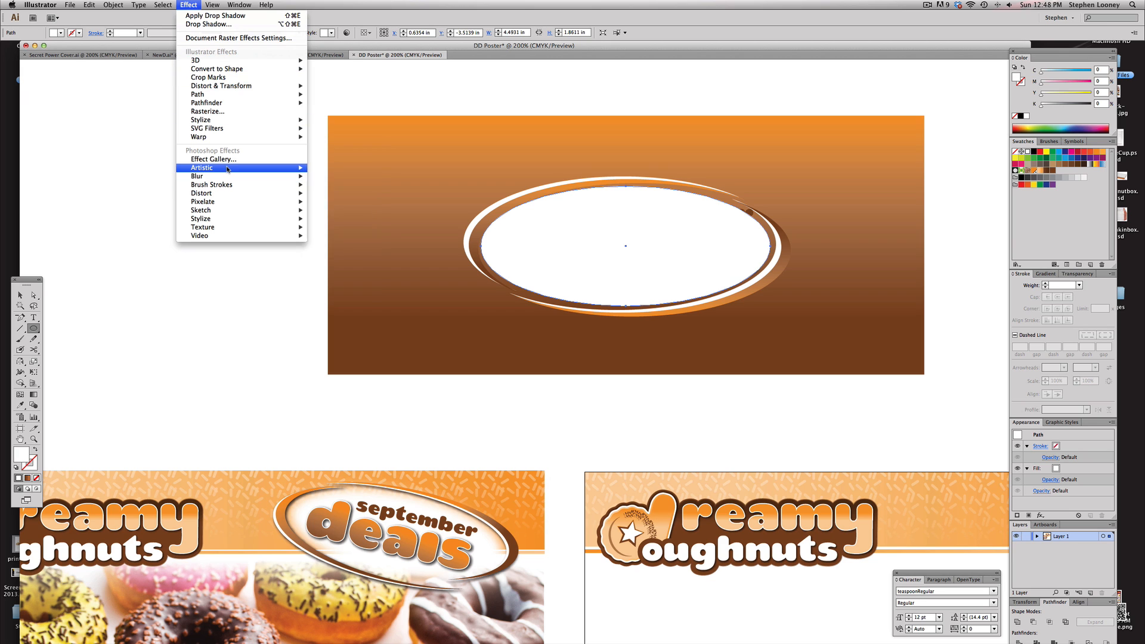
mouse_move(287, 176)
left_click(340, 176)
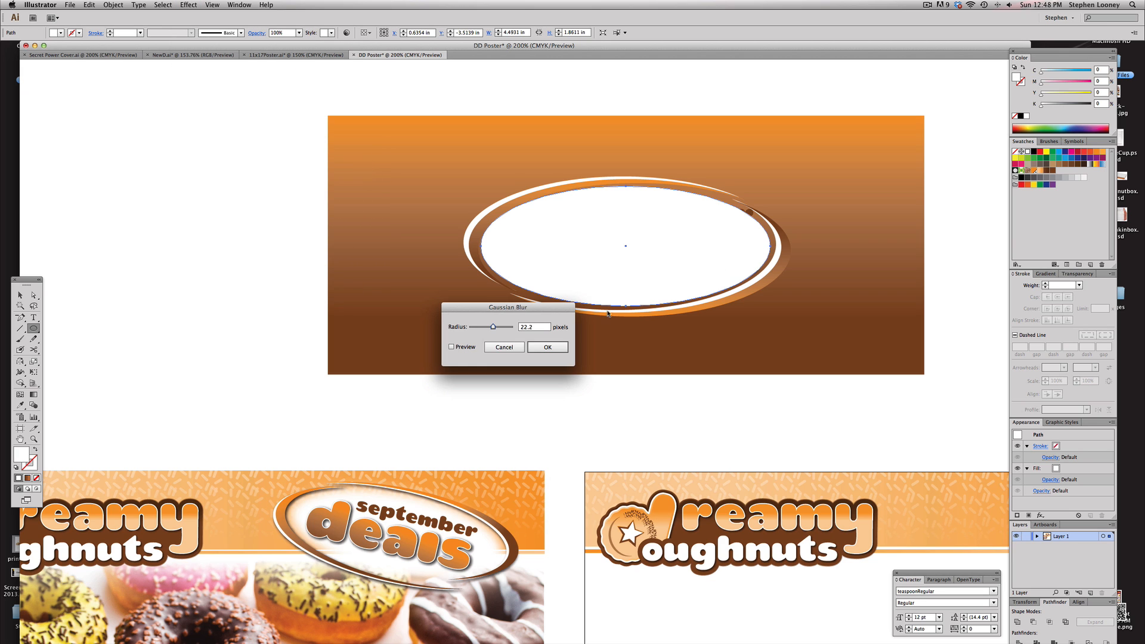
left_click(470, 348)
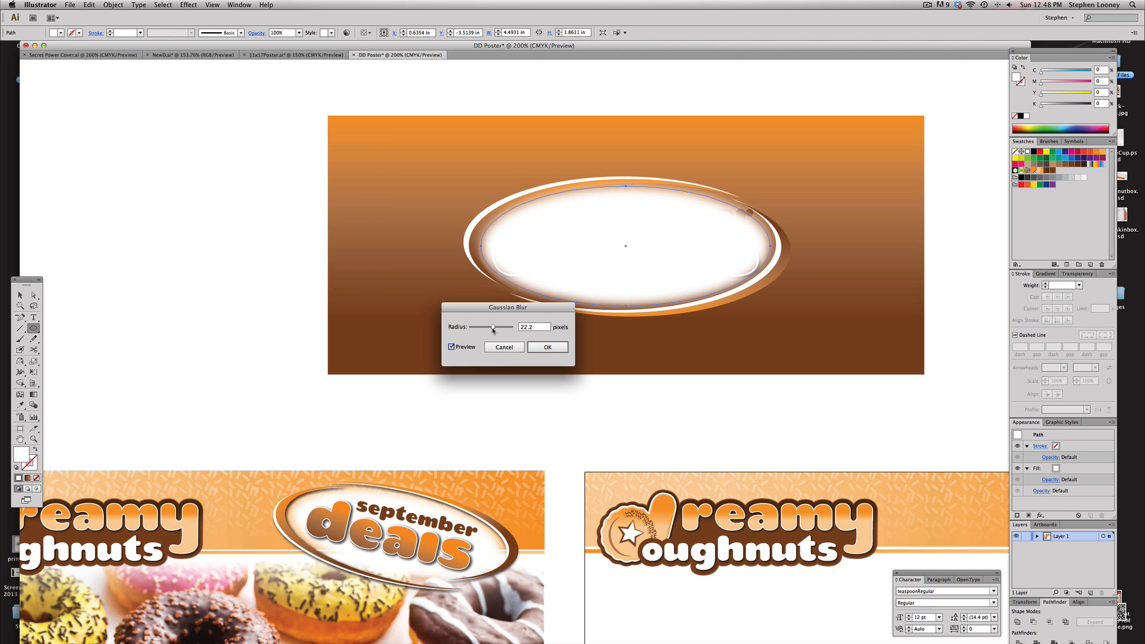
left_click_drag(493, 327, 494, 328)
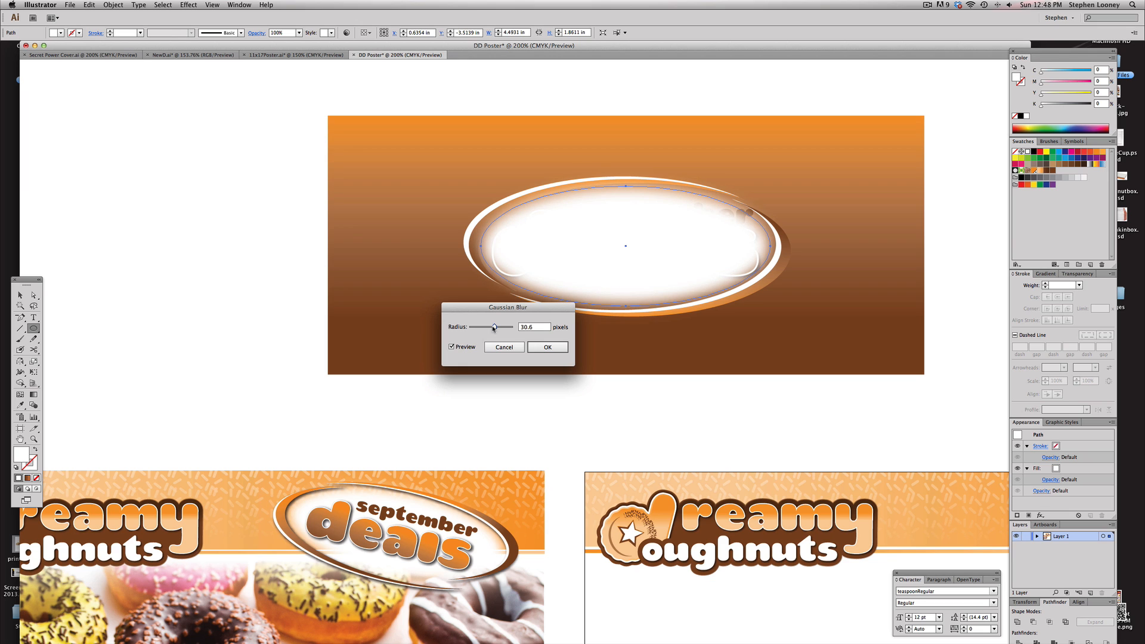
left_click(547, 347)
left_click(20, 295)
left_click(248, 249)
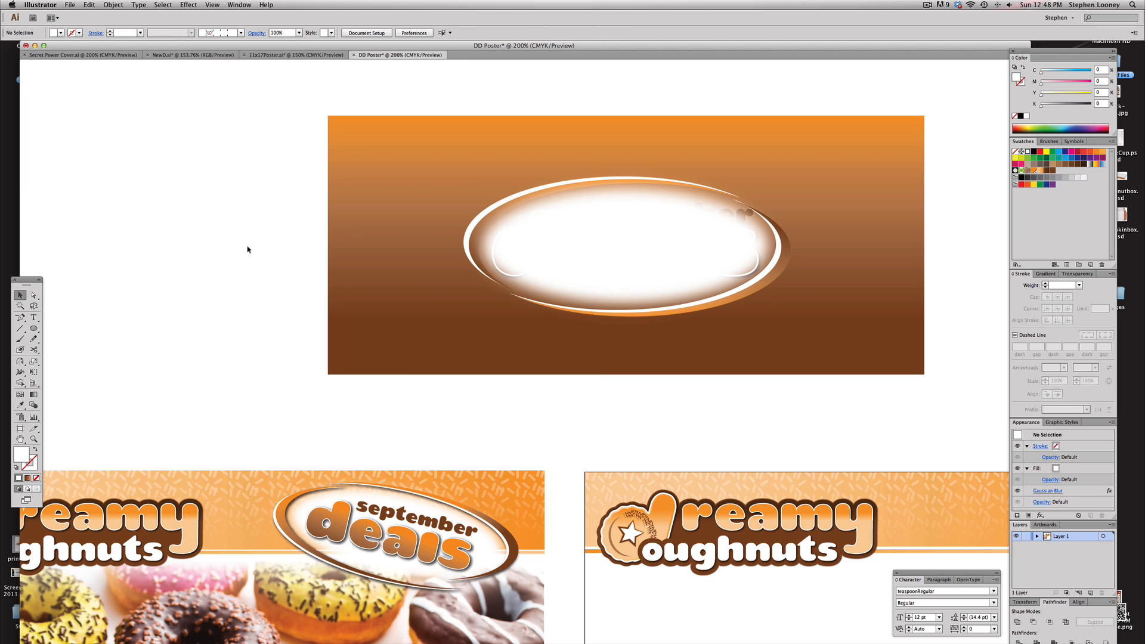
Send the blurred white ellipse to the back of the stacking order
left_click(635, 266)
left_click(114, 5)
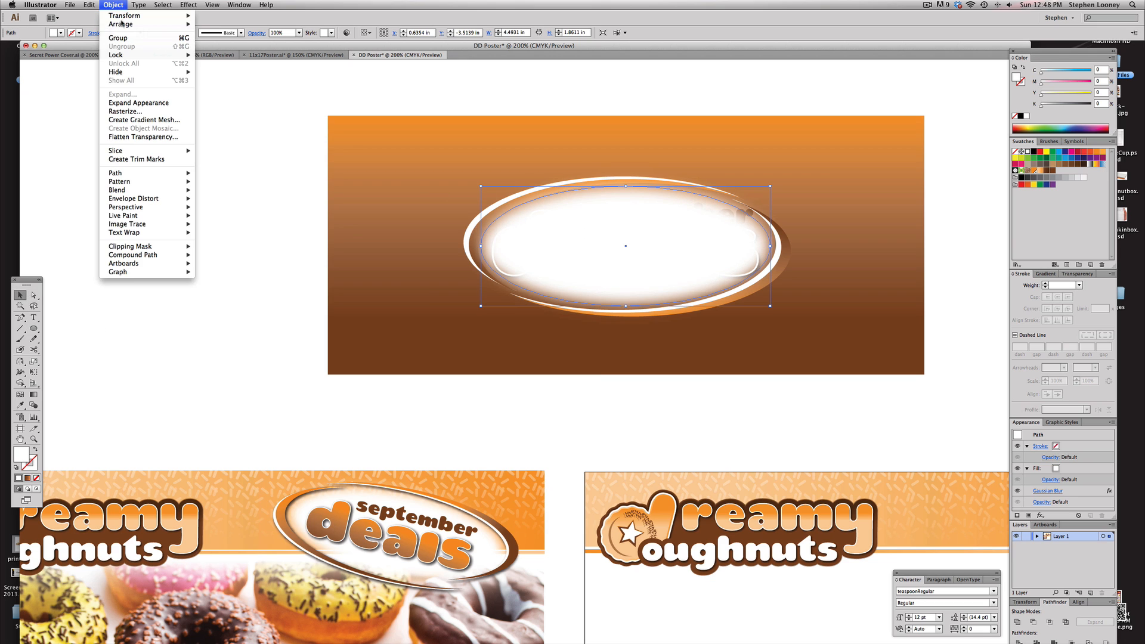
mouse_move(125, 24)
left_click(233, 50)
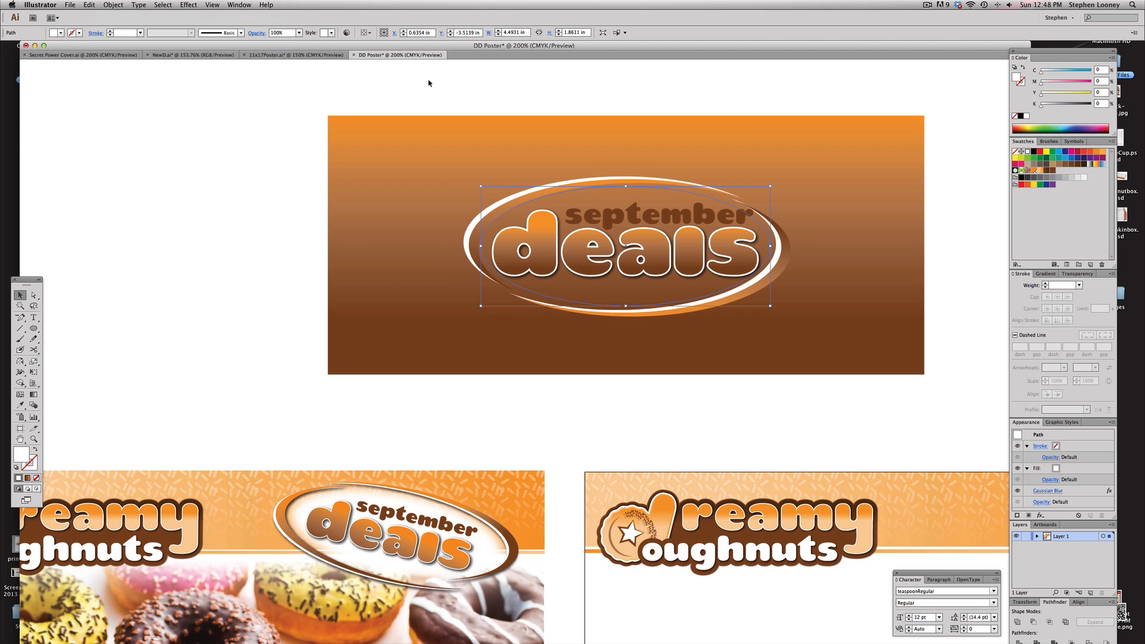
left_click(467, 82)
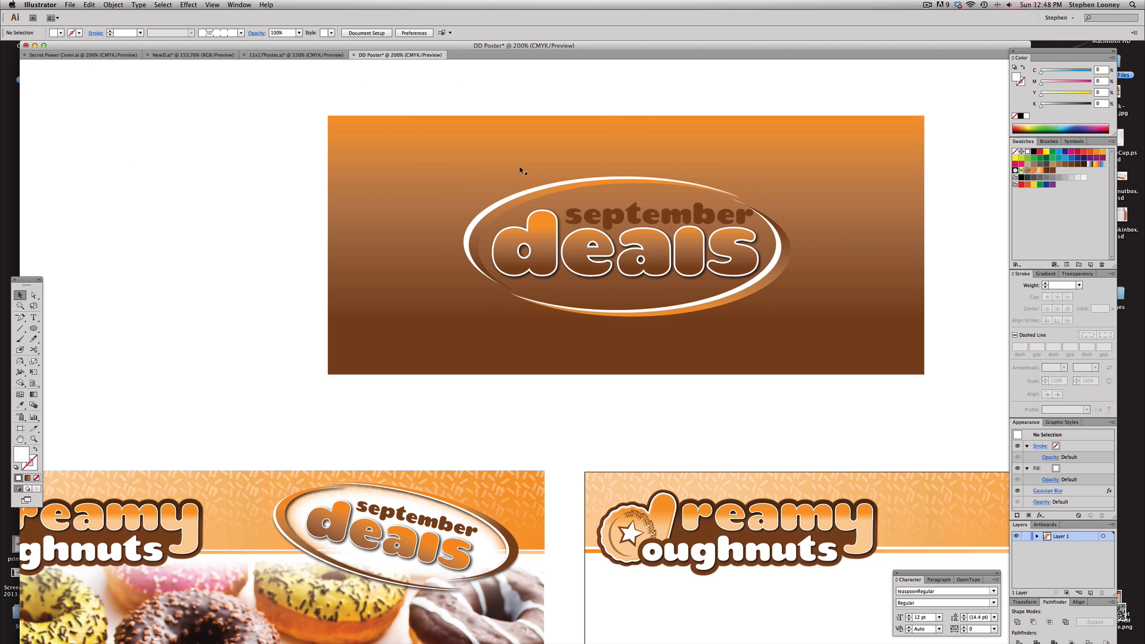
Send the gradient background rectangle to the back so the glow sits behind the lettering
left_click(357, 141)
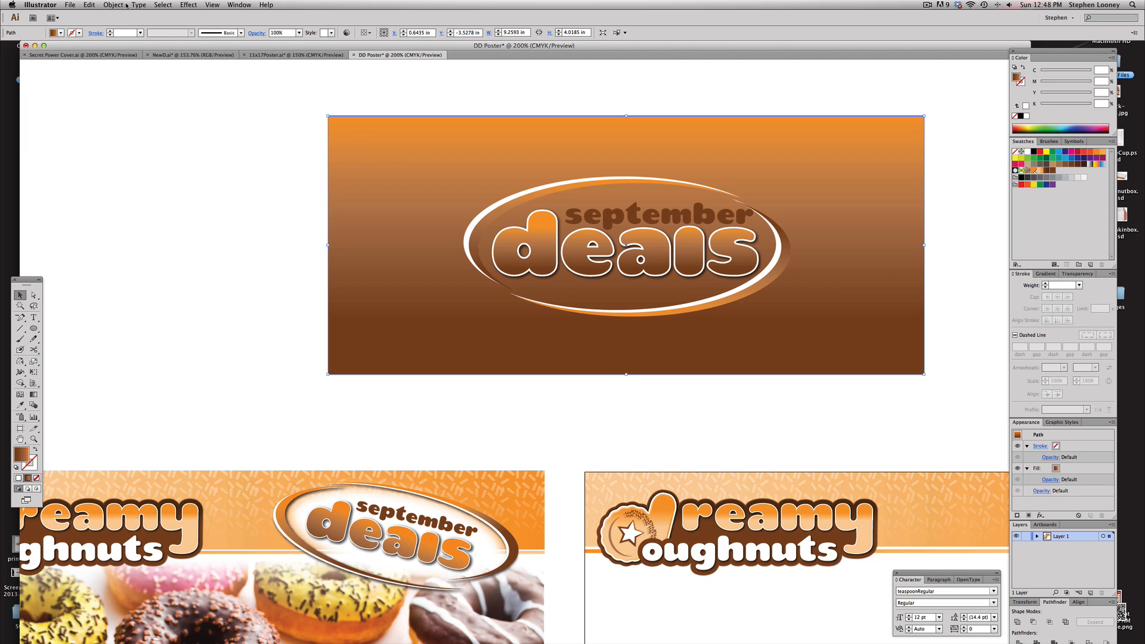
left_click(126, 6)
mouse_move(122, 28)
left_click(222, 53)
Enlarge the blurred ellipse to about 4.75 × 1.99 in and nudge it up slightly
left_click(516, 224)
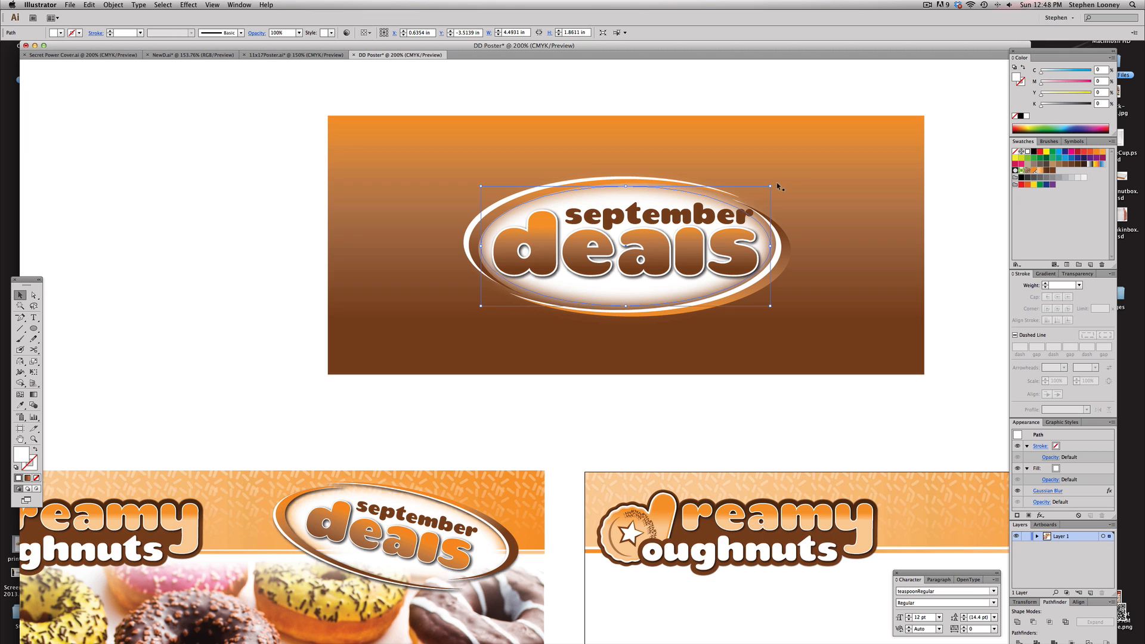
left_click_drag(773, 184, 776, 190)
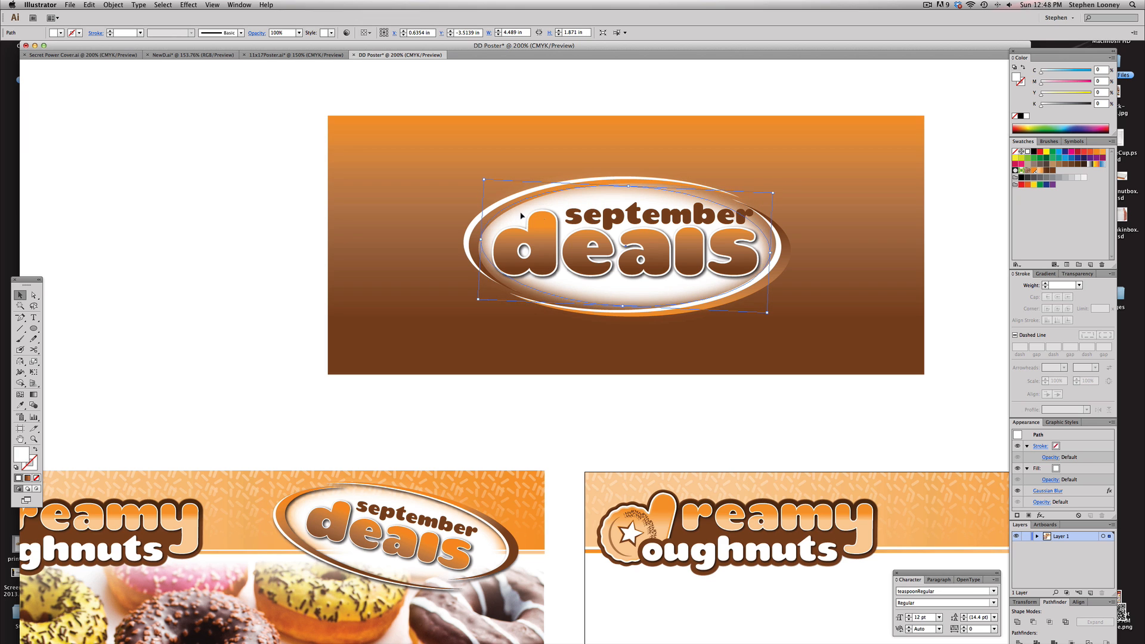
key("Up")
key("Up")
key("Up")
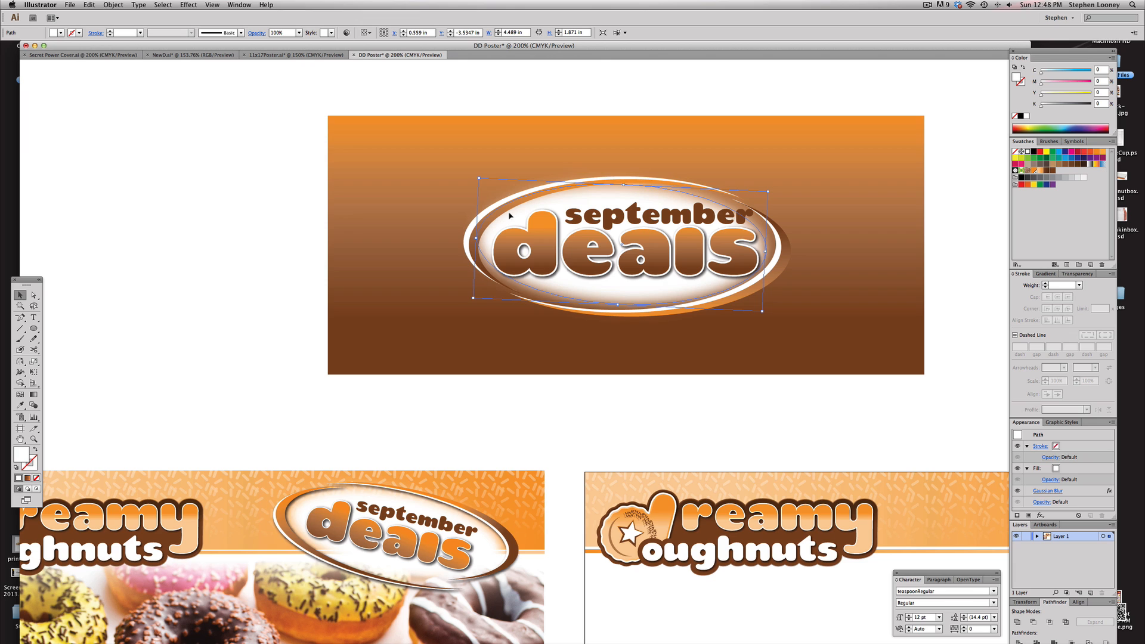
left_click_drag(769, 191, 778, 187)
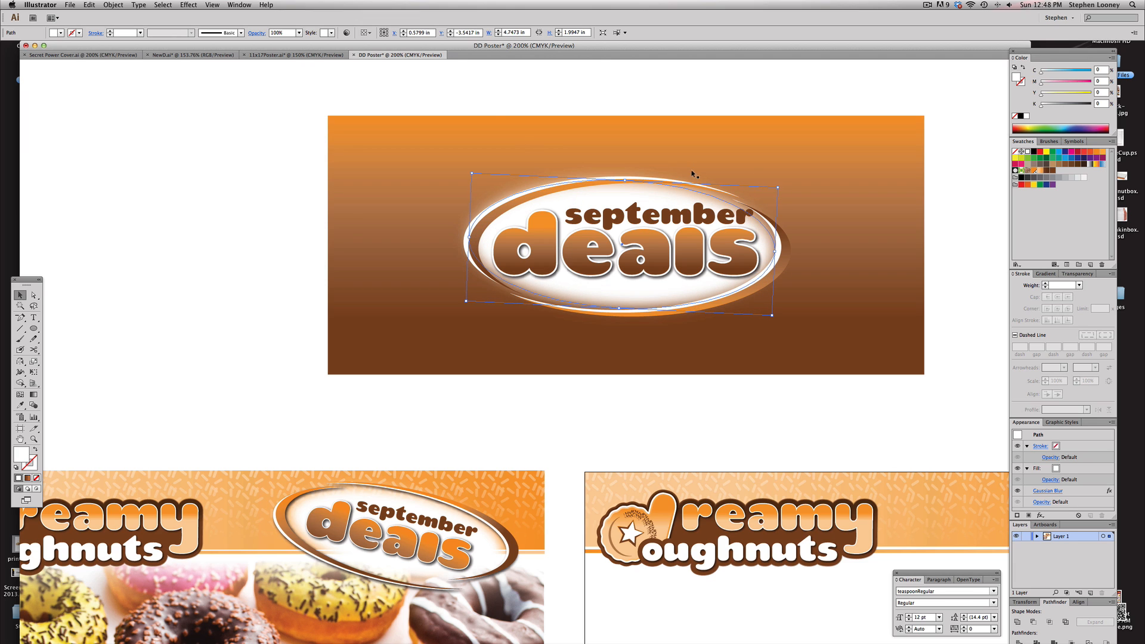
left_click(481, 92)
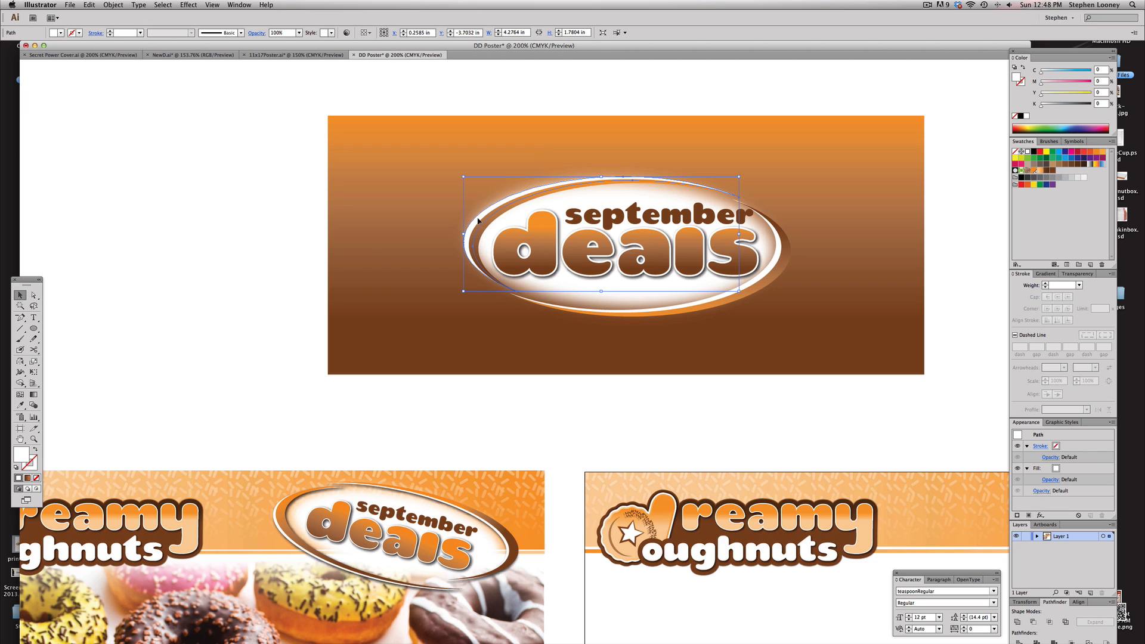
left_click_drag(483, 228, 392, 192)
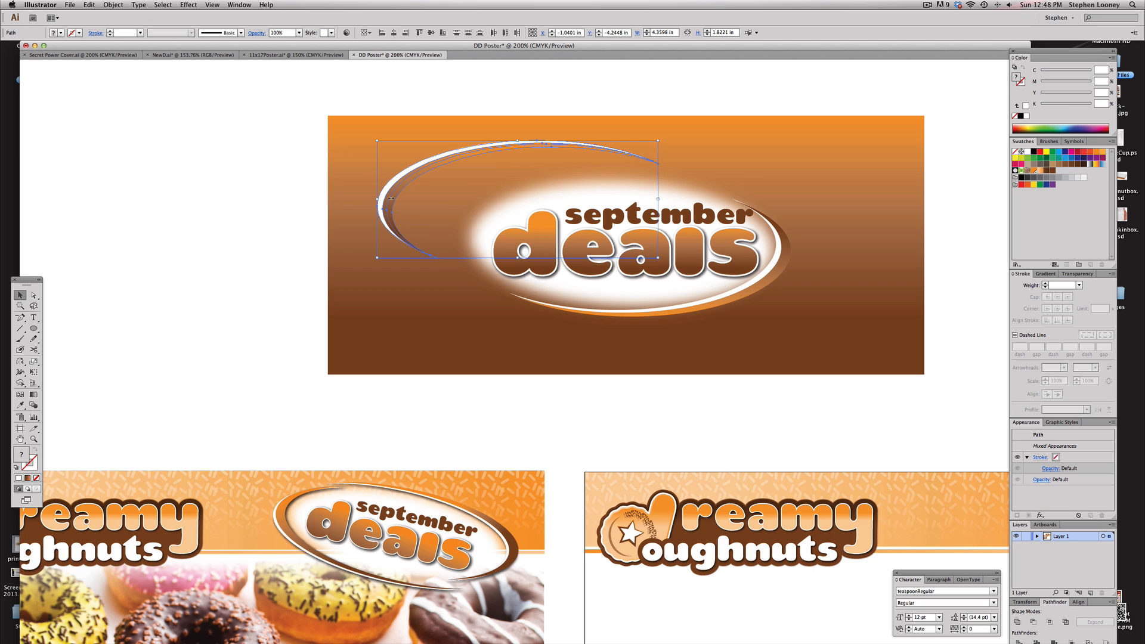
key("super+z")
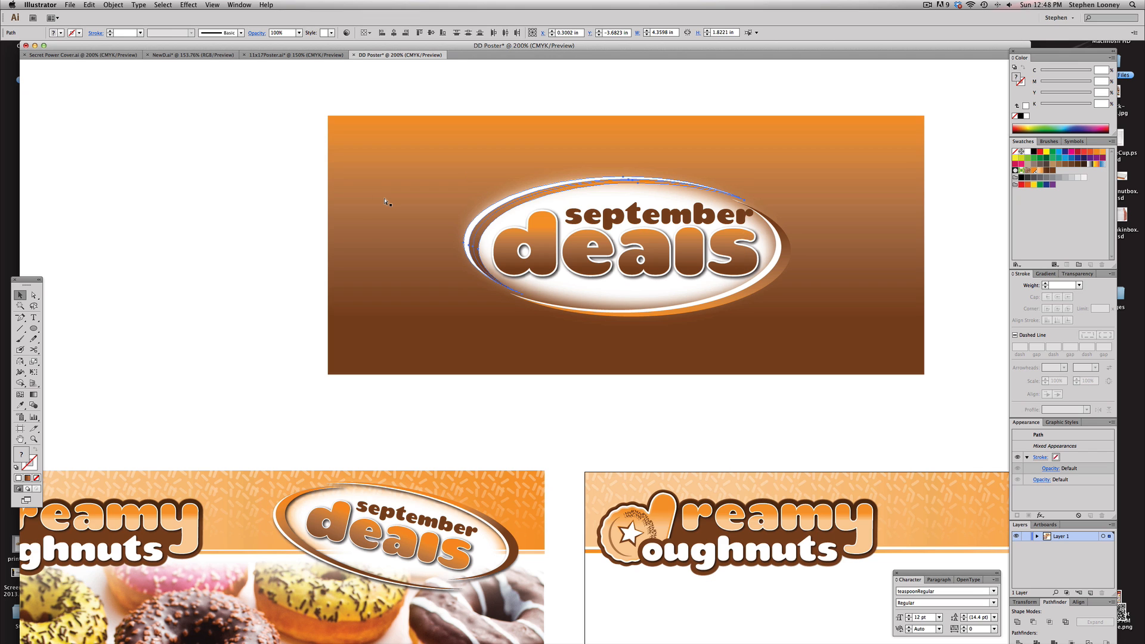
Group the white swoosh copies and apply a Drop Shadow: Multiply, 75% opacity, 0.02 in offsets and blur
key("super+g")
left_click(188, 5)
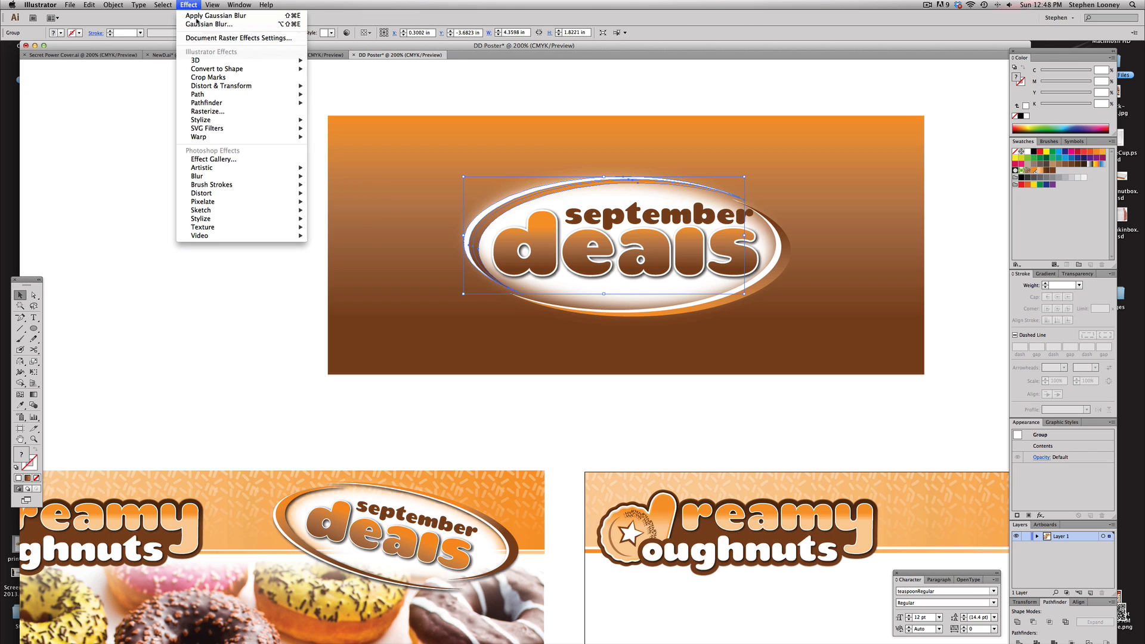
left_click(328, 128)
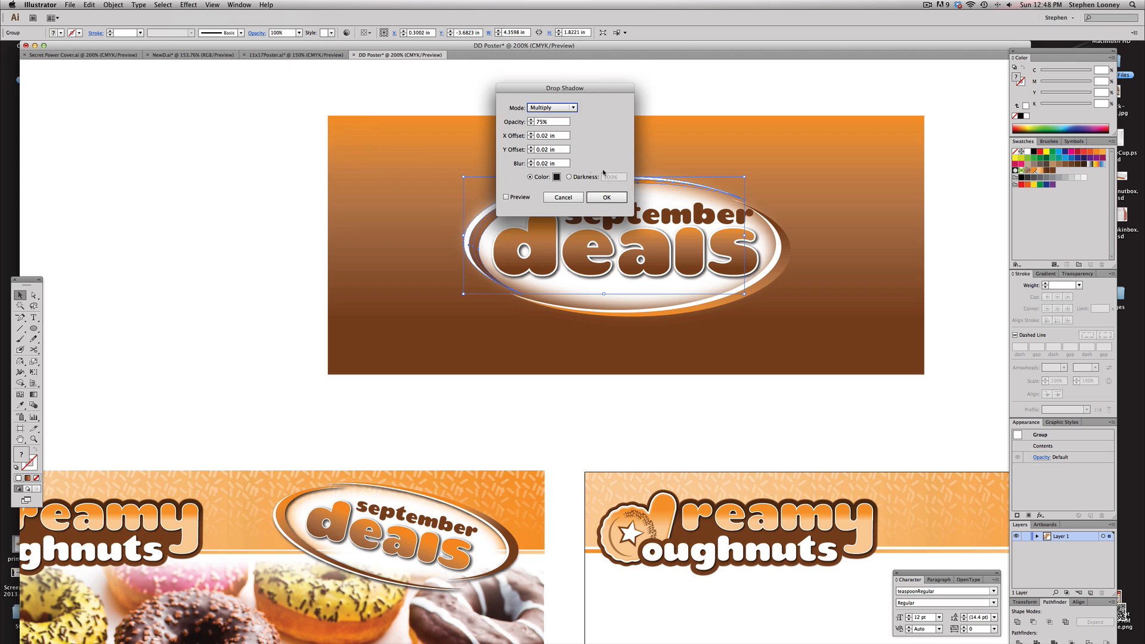
left_click(519, 198)
left_click_drag(545, 90, 944, 104)
left_click(1002, 208)
left_click(784, 252)
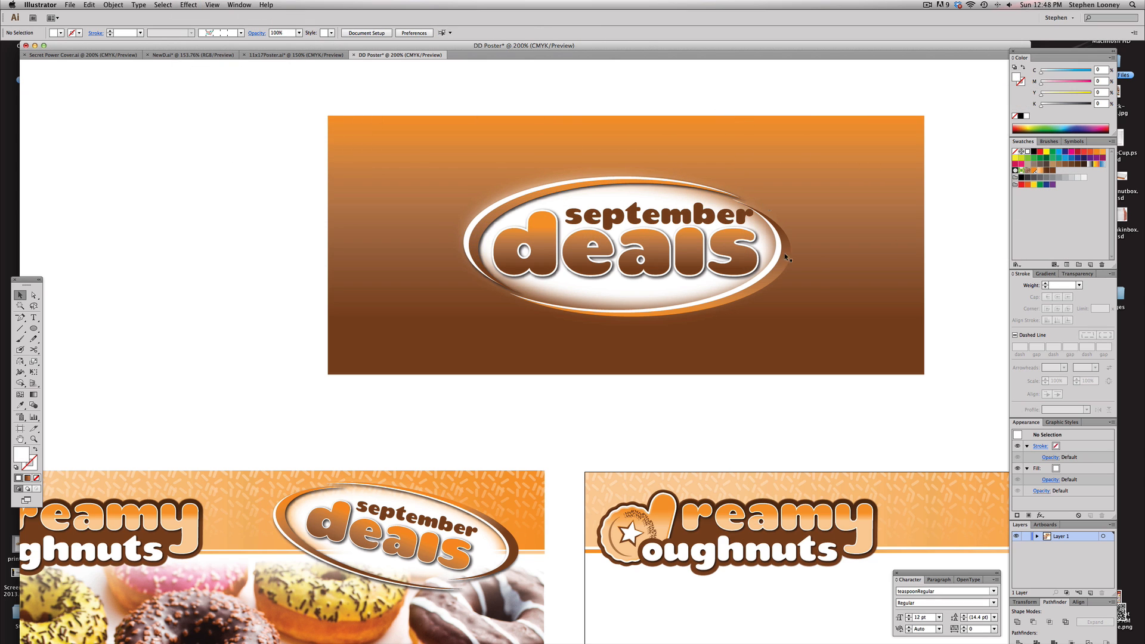
left_click(774, 270)
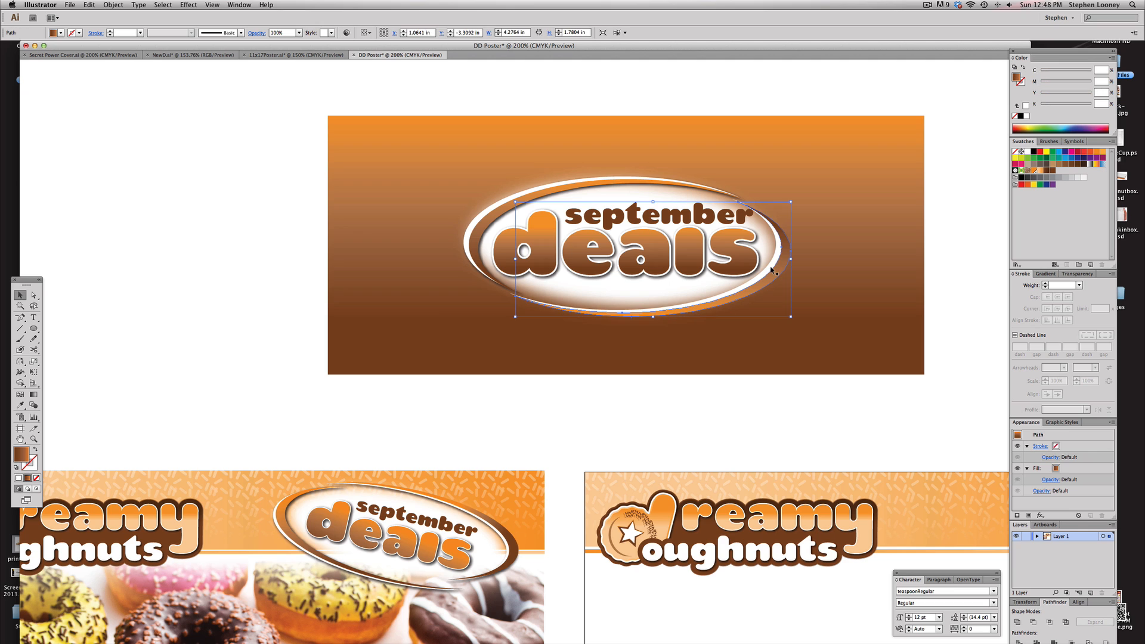
left_click_drag(771, 270, 878, 317)
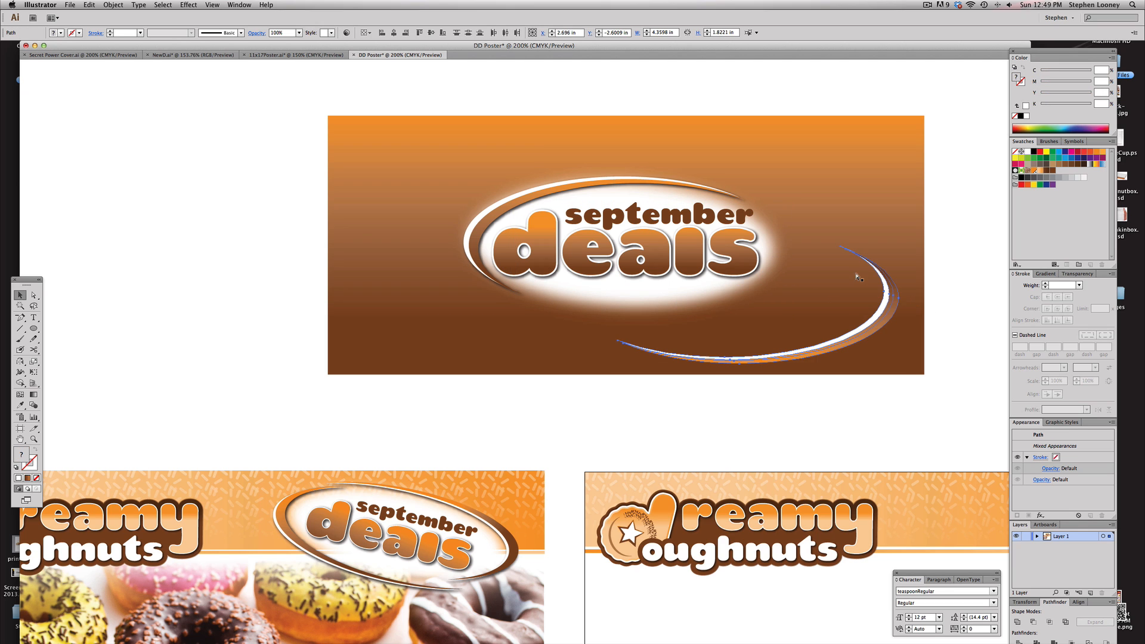
key("super+z")
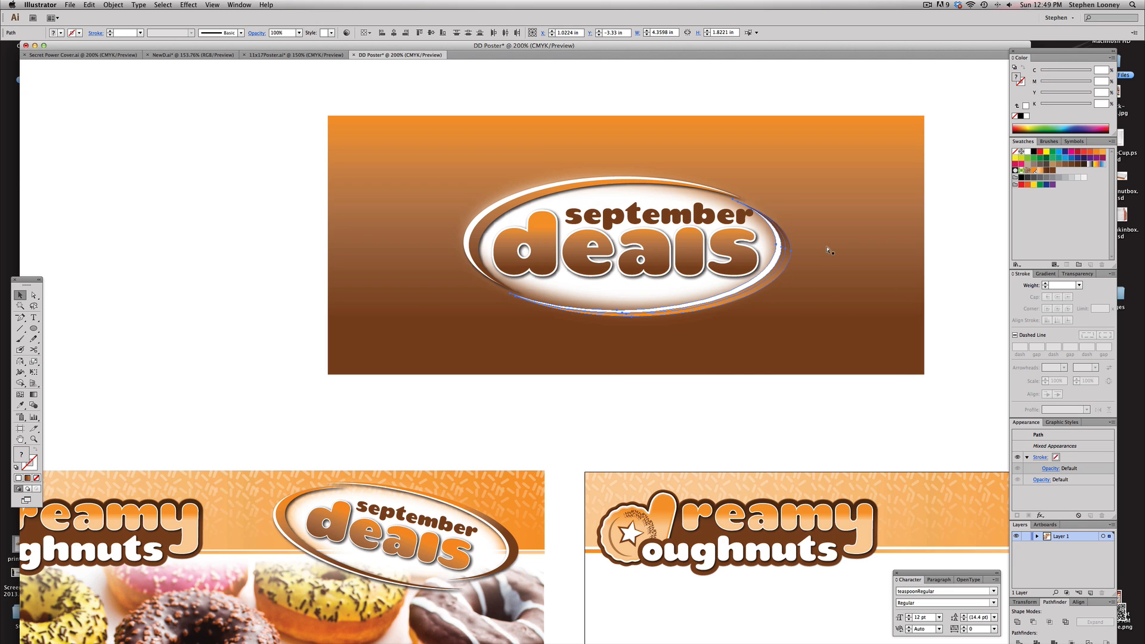
Group the two orange swoosh paths behind the lettering
key("super+g")
left_click(202, 5)
left_click(562, 112)
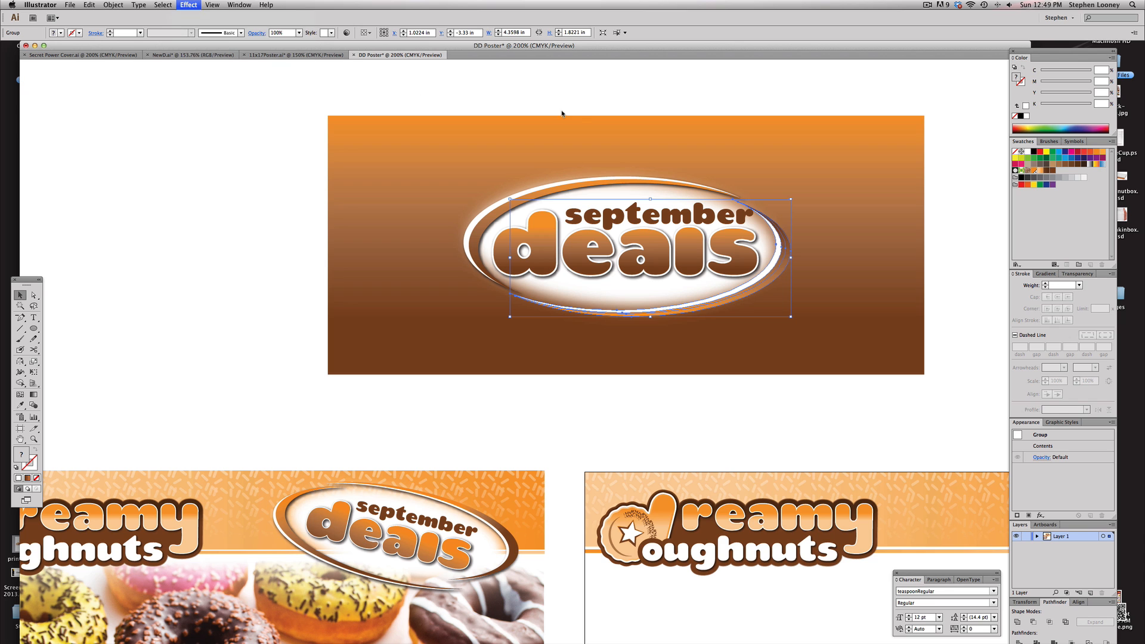
left_click(578, 114)
left_click(585, 323, "alt+super")
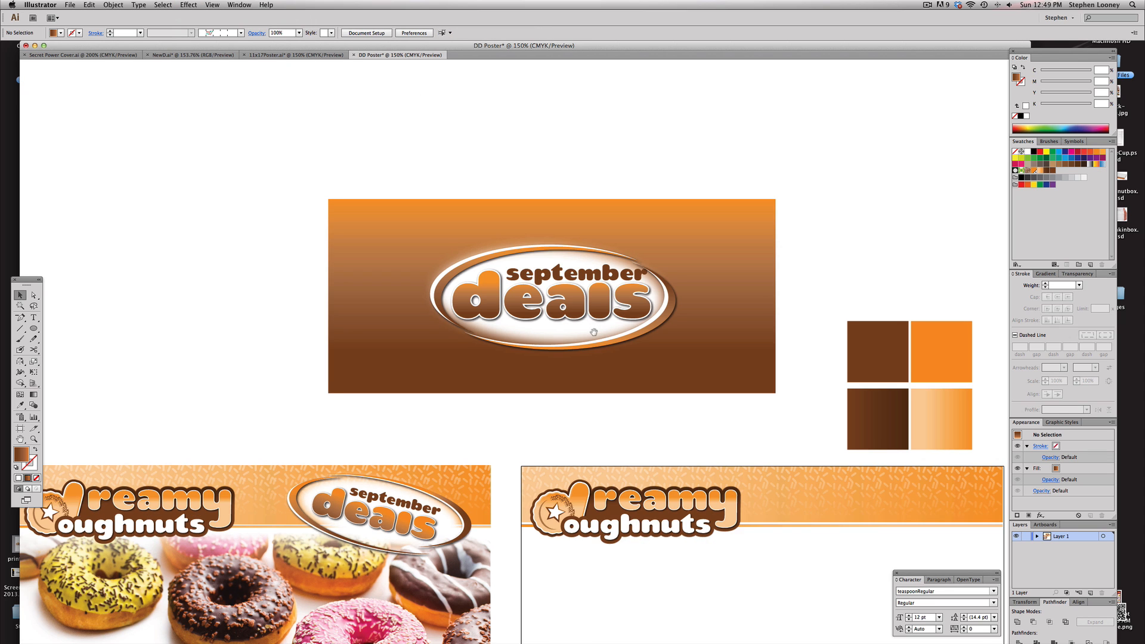
Delete the gradient background rectangle behind the headline
left_click_drag(595, 331, 573, 295)
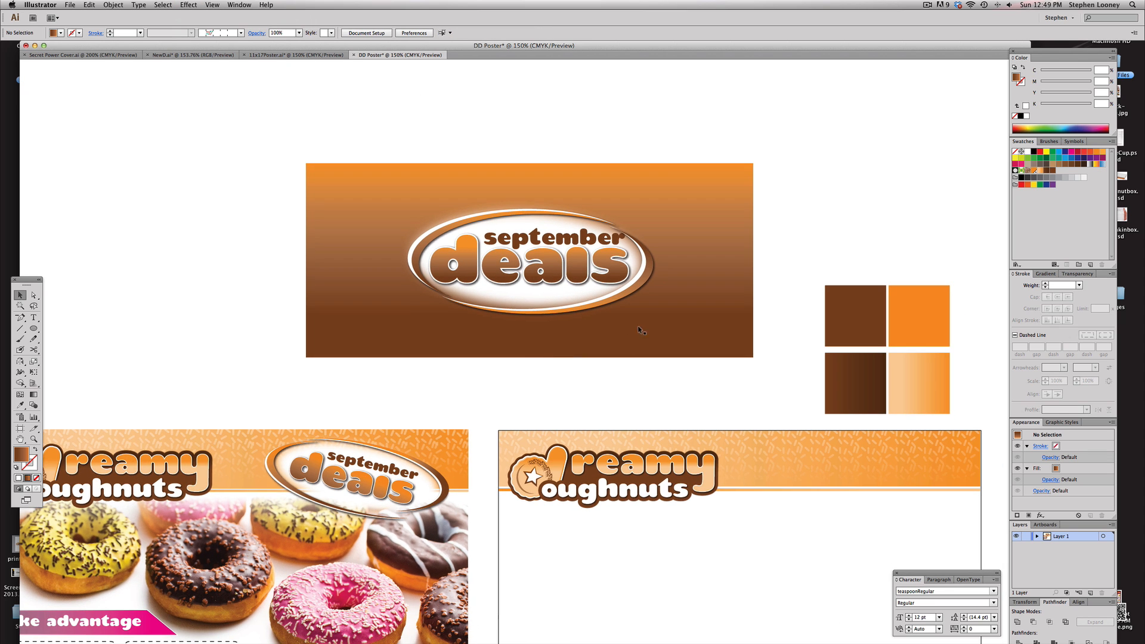
left_click(713, 210)
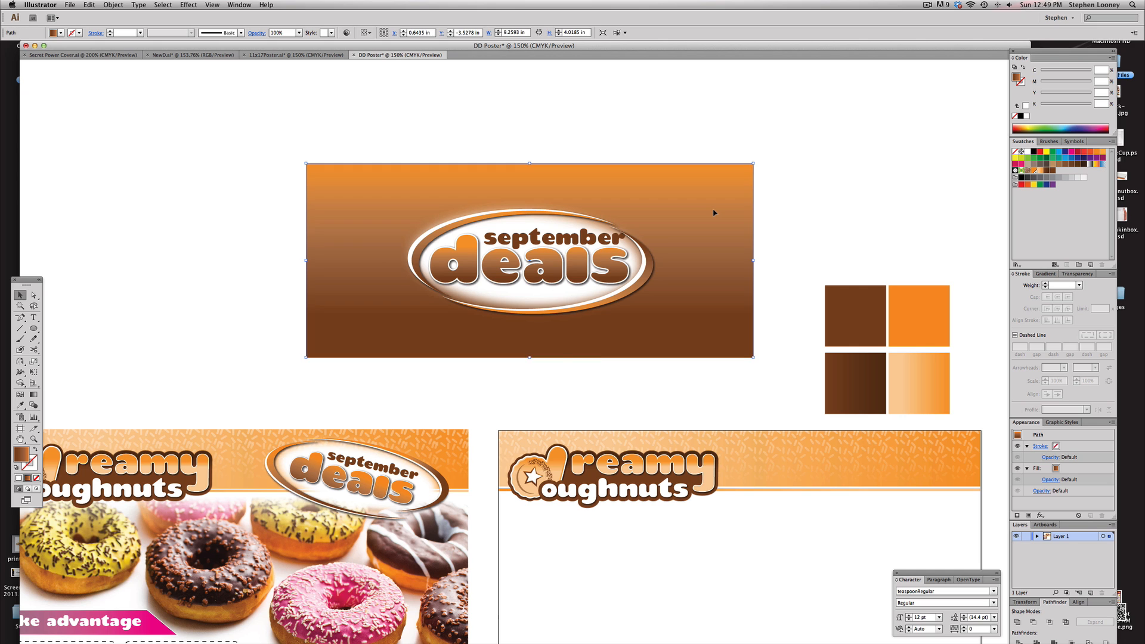
key("Delete")
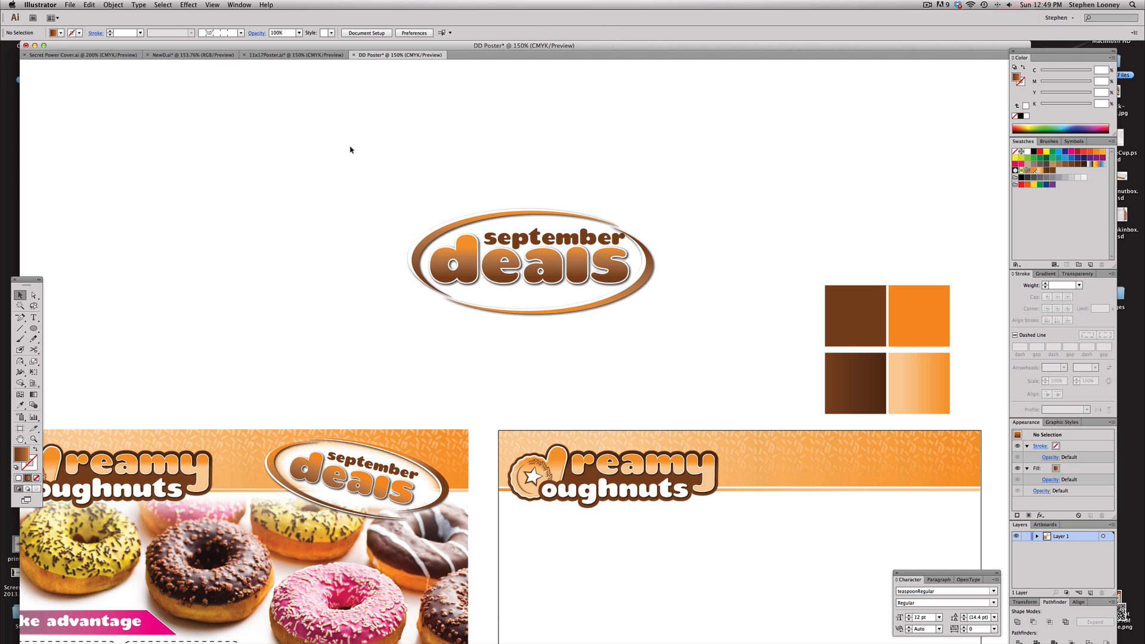
Group all the headline artwork and move it onto the header of the right-hand poster
left_click_drag(319, 136, 769, 374)
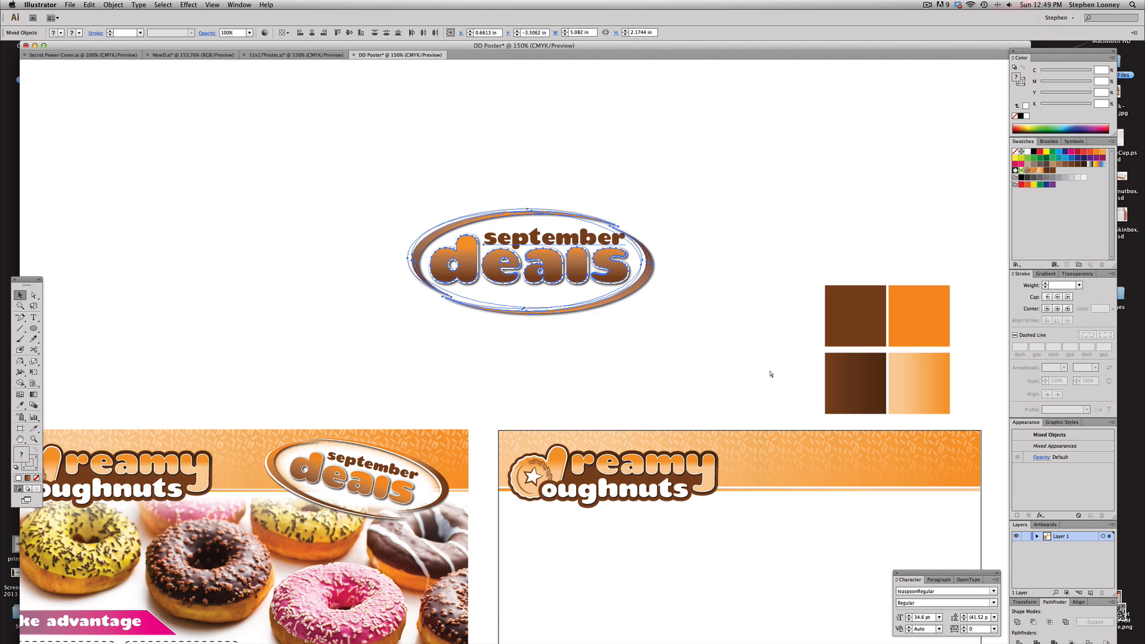
key("ctrl+g")
left_click_drag(605, 269, 927, 496)
Scale the headline group down and position it at the right end of the header
scroll(925, 453, "down", 2)
scroll(925, 453, "right", 2)
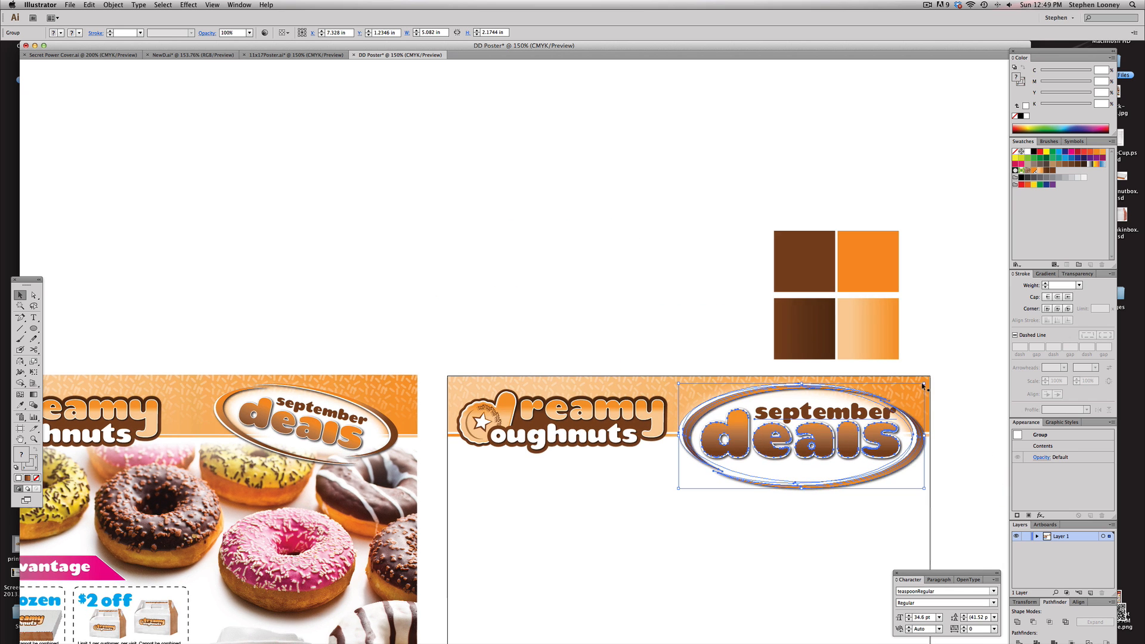
left_click_drag(924, 383, 889, 398)
left_click_drag(830, 451, 848, 437)
Rotate the headline group slightly with Free Transform, then deselect it
key("e")
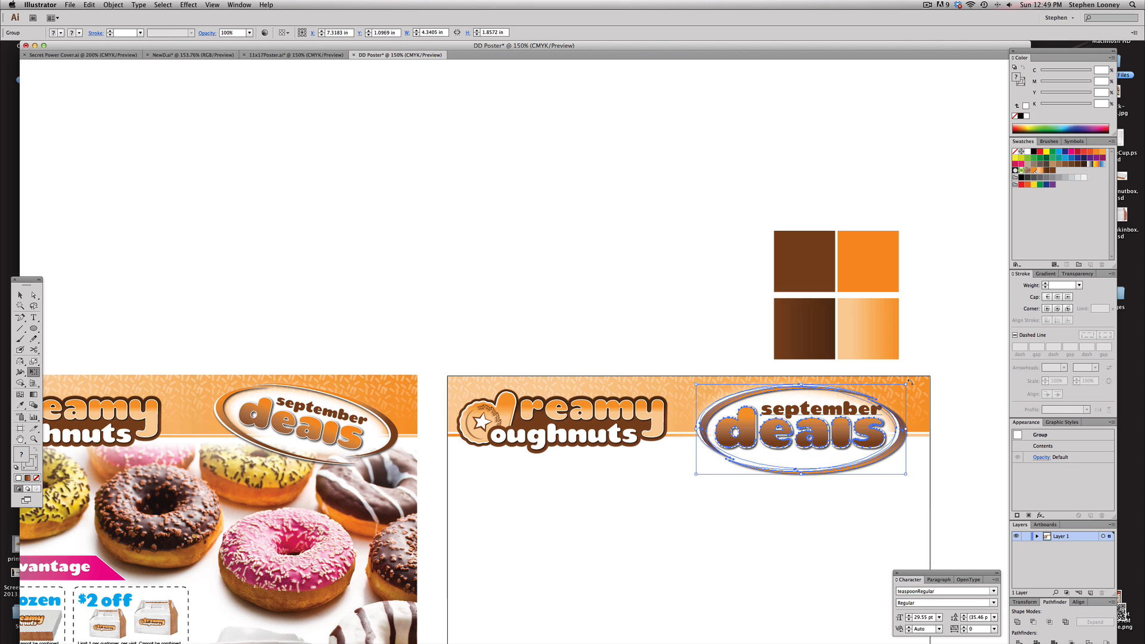
left_click_drag(908, 382, 914, 398)
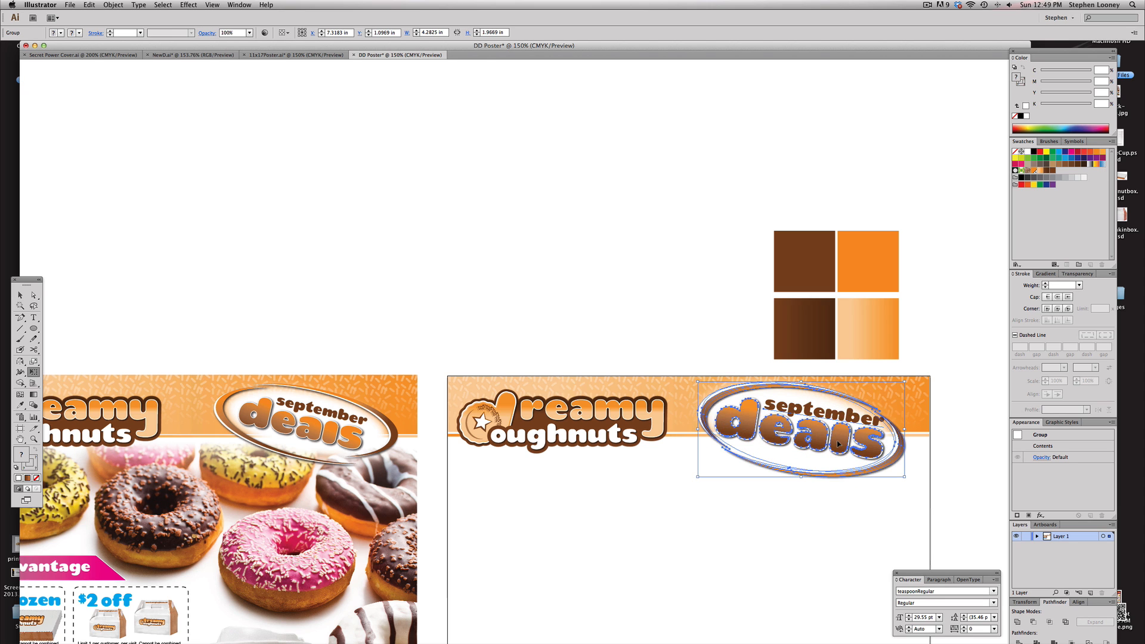
left_click(21, 296)
left_click(329, 289)
Open the bigstock donuts image from the desktop in Photoshop
left_click_drag(633, 332, 655, 320)
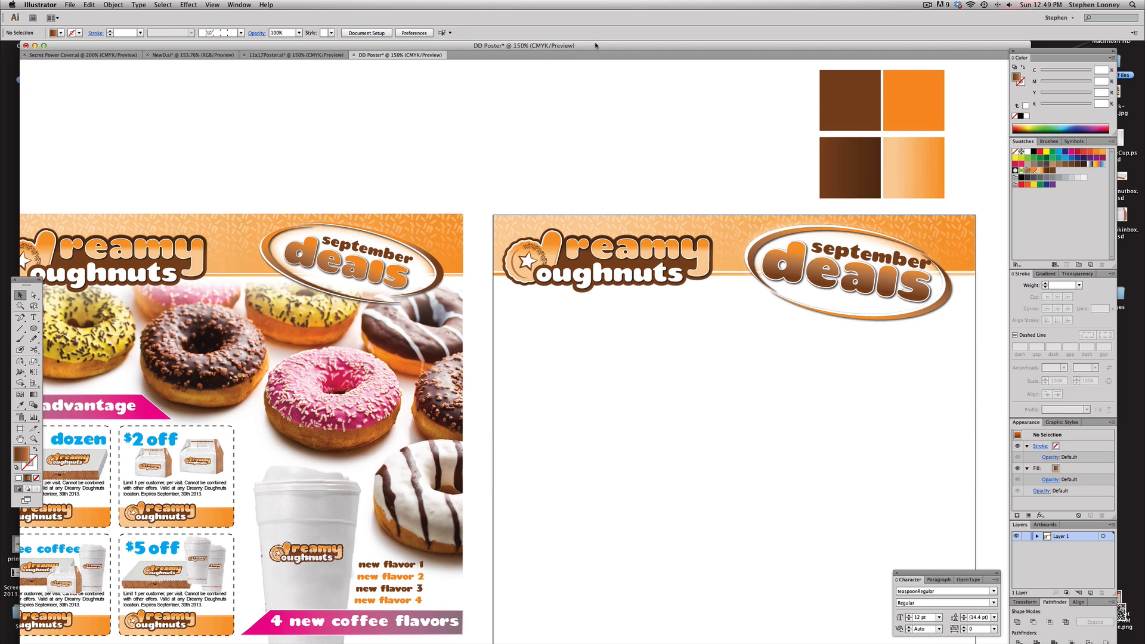
left_click_drag(594, 45, 602, 81)
left_click(558, 57)
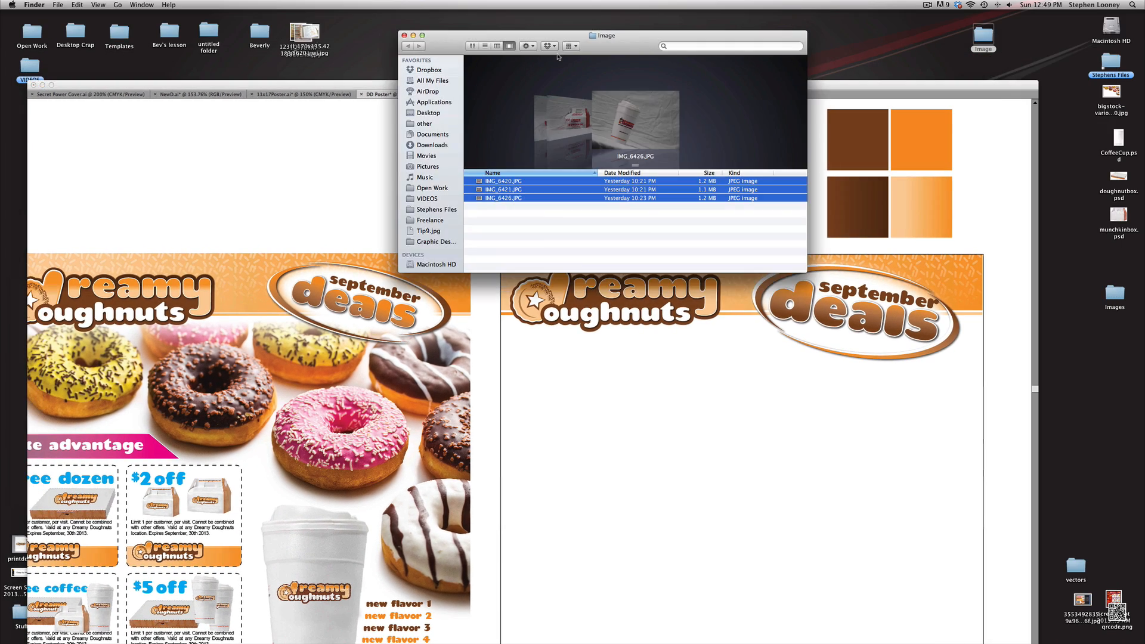
key("super+w")
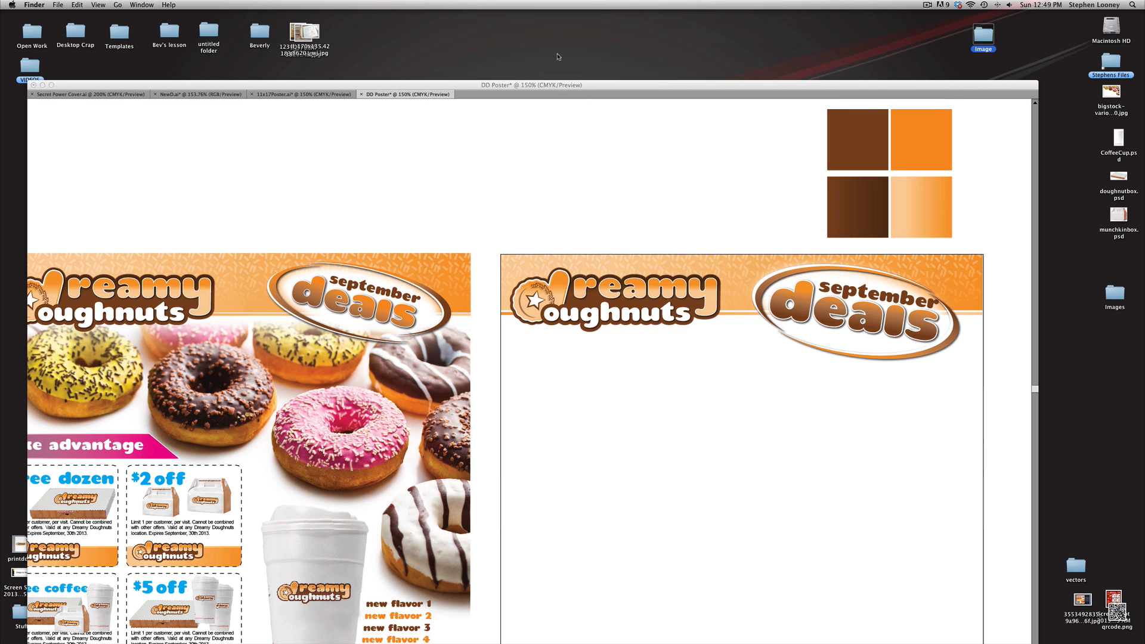
left_click(795, 56)
double_click(1108, 98)
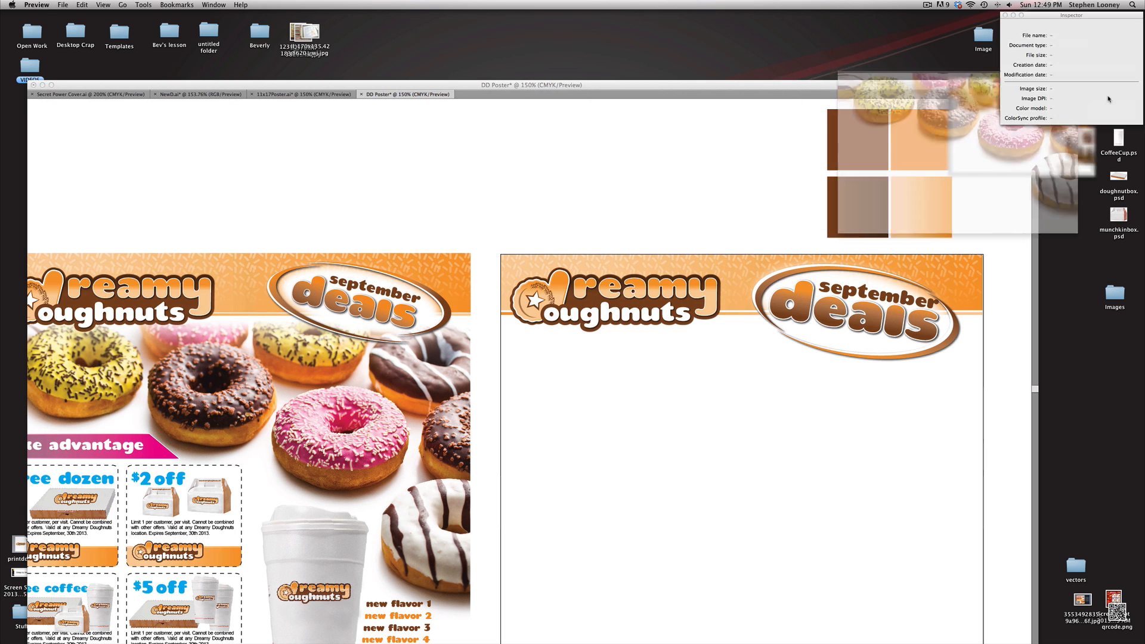
key("super+w")
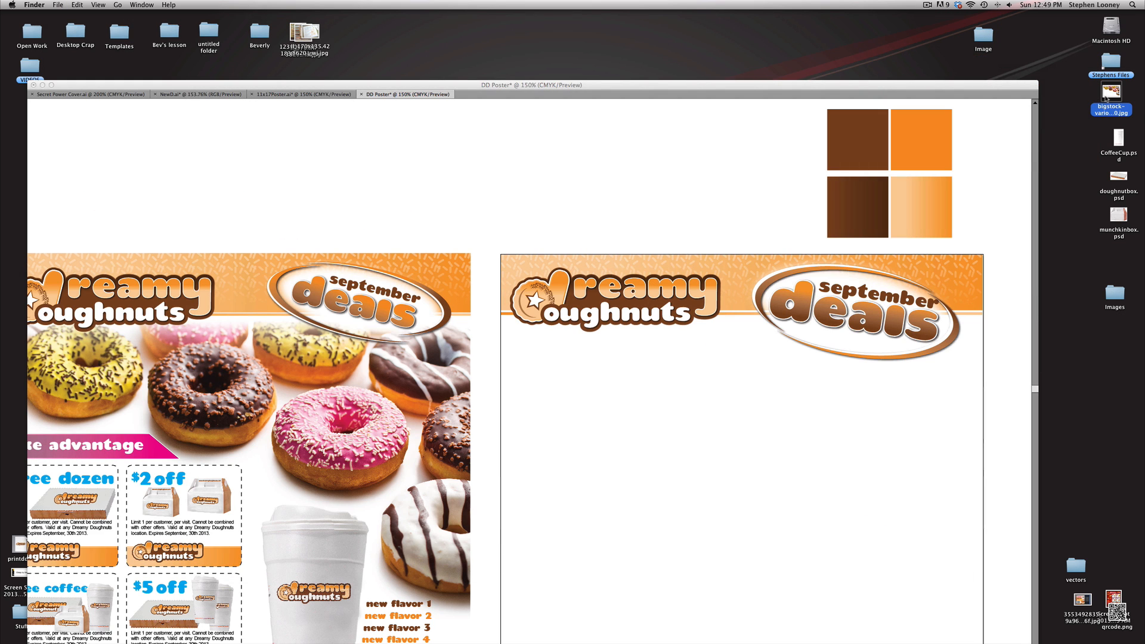
left_click_drag(1109, 95, 636, 633)
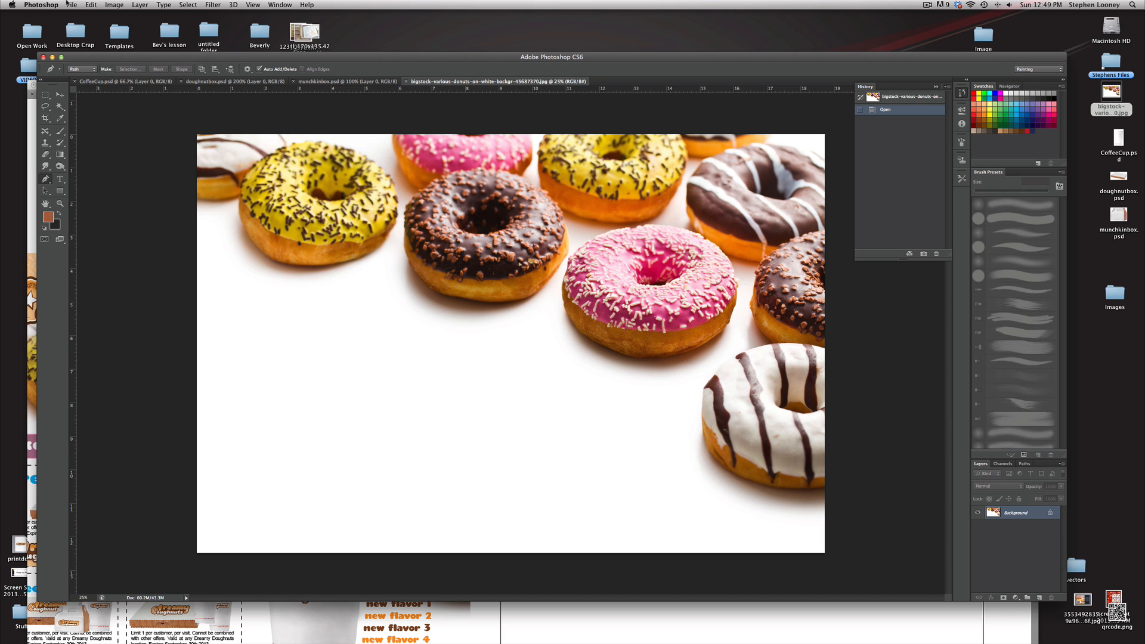
Resize the donuts image to a document width of 10 inches with Image Size
left_click(116, 5)
left_click(120, 86)
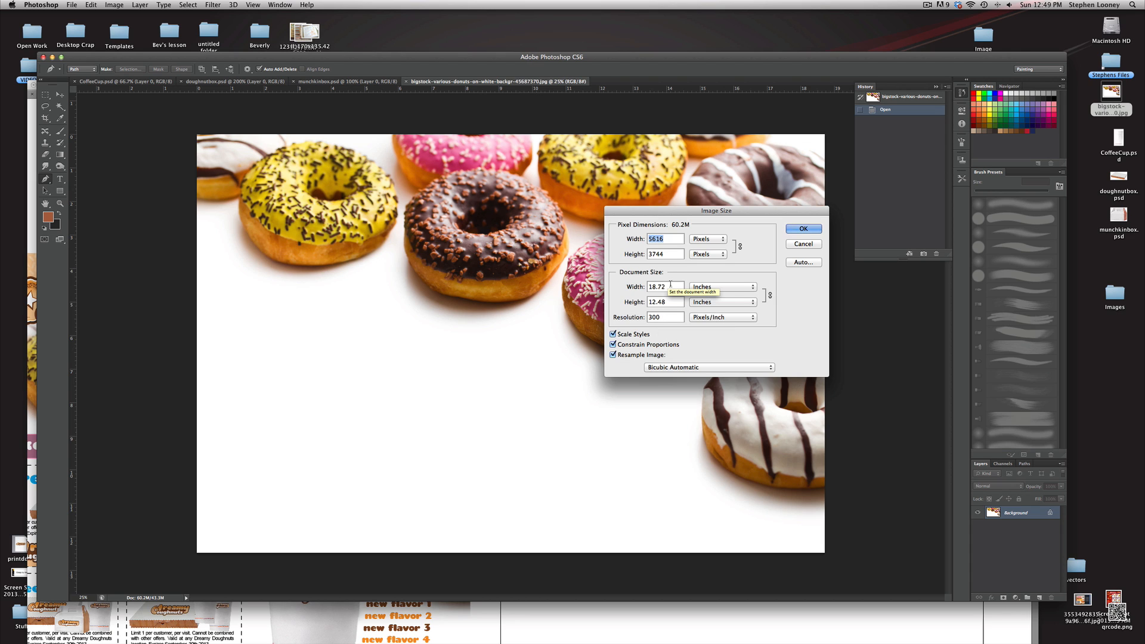
left_click(627, 287)
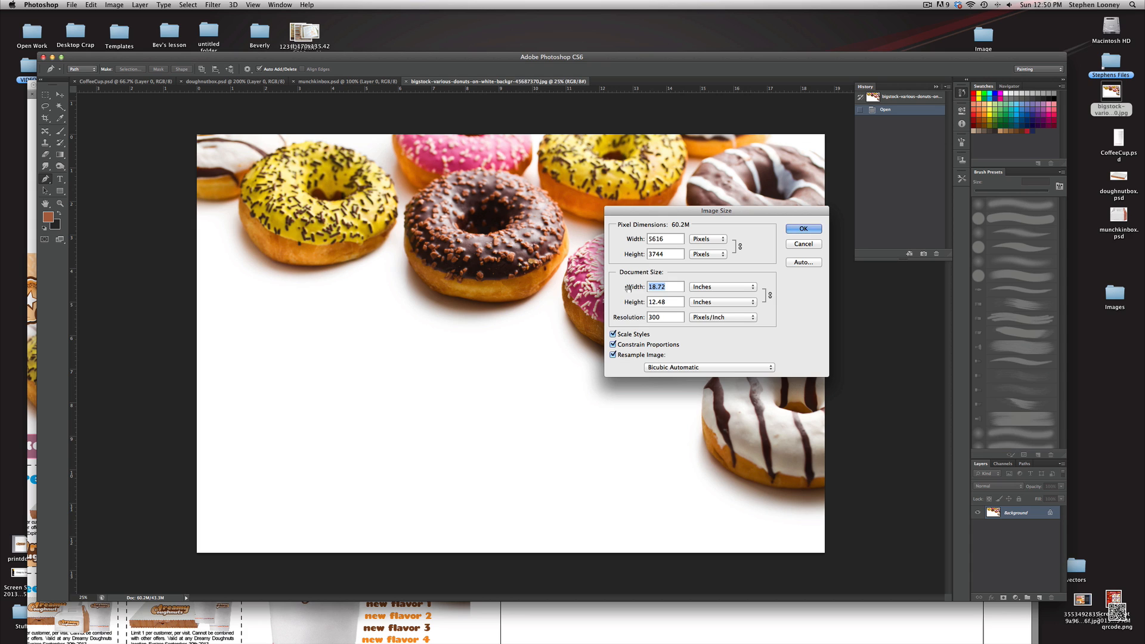
type("10")
left_click(802, 229)
Save the resized image as a JPEG named doughnut background on the desktop
left_click(71, 5)
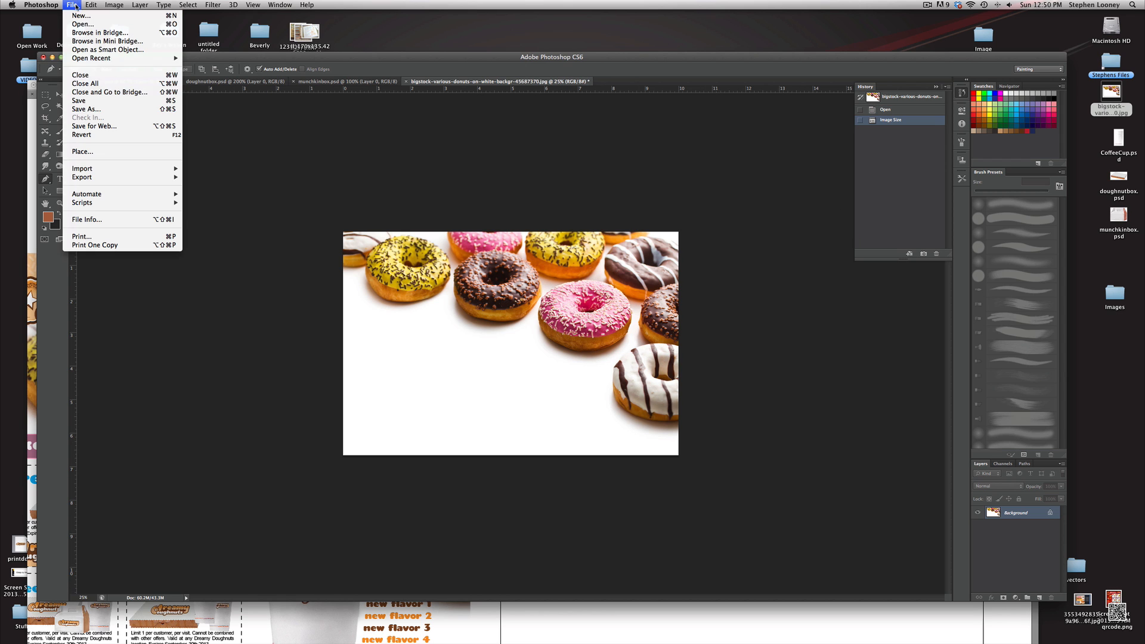
left_click(91, 110)
type("doughnut ba")
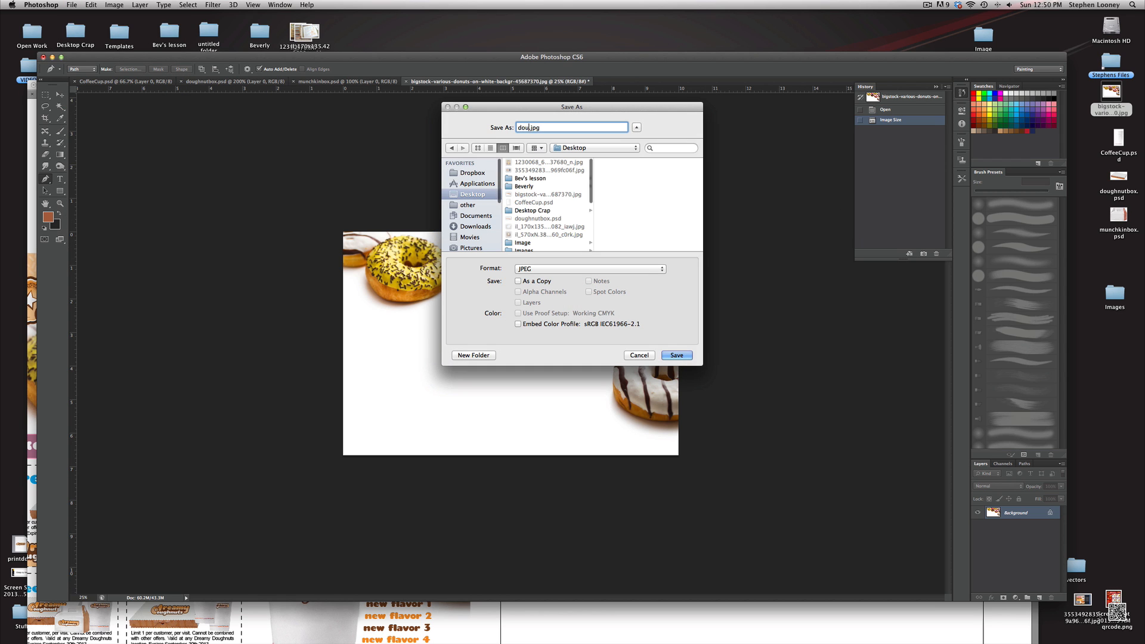
type("ckground")
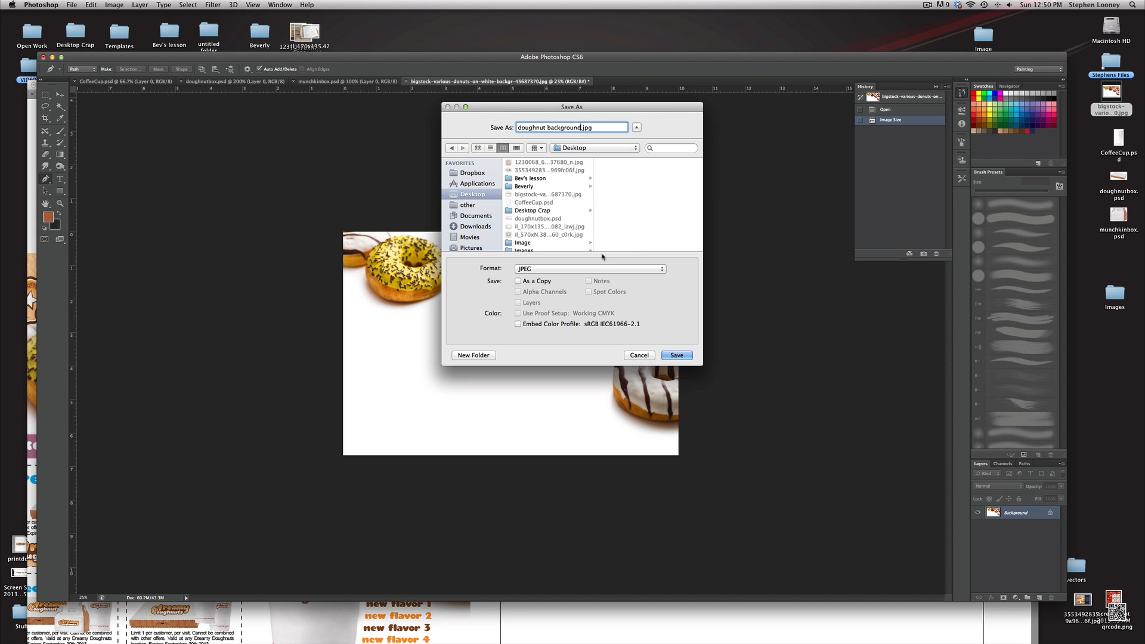
left_click(677, 354)
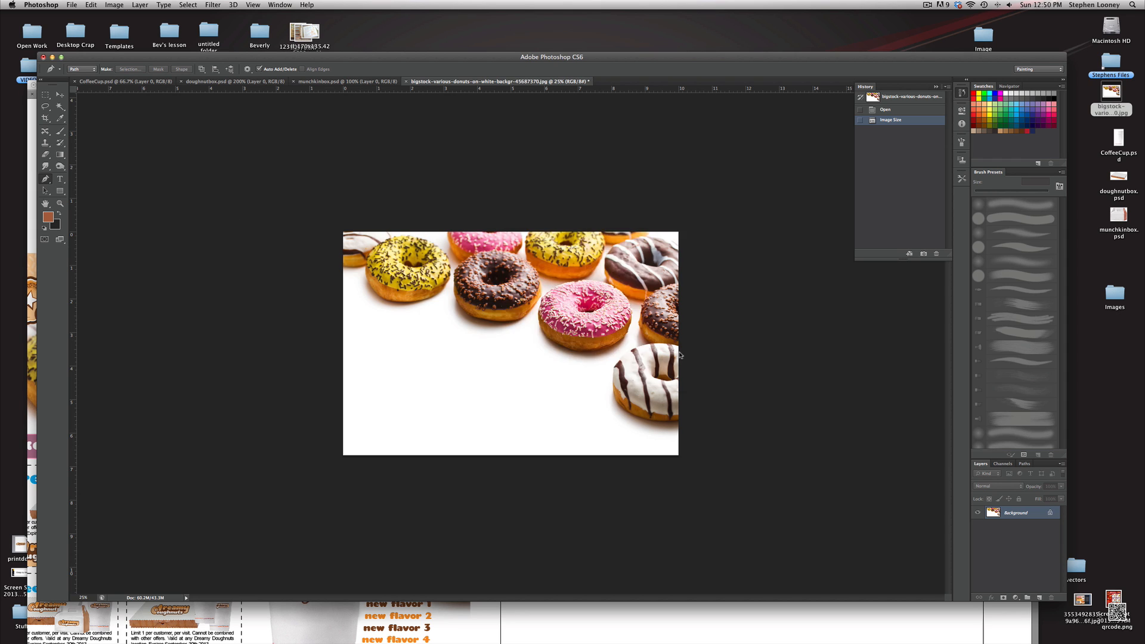
left_click(626, 251)
Switch to Illustrator and place the linked doughnut background.jpg beneath the header on the DD Poster artboard
key("super+Tab")
key("super+Tab")
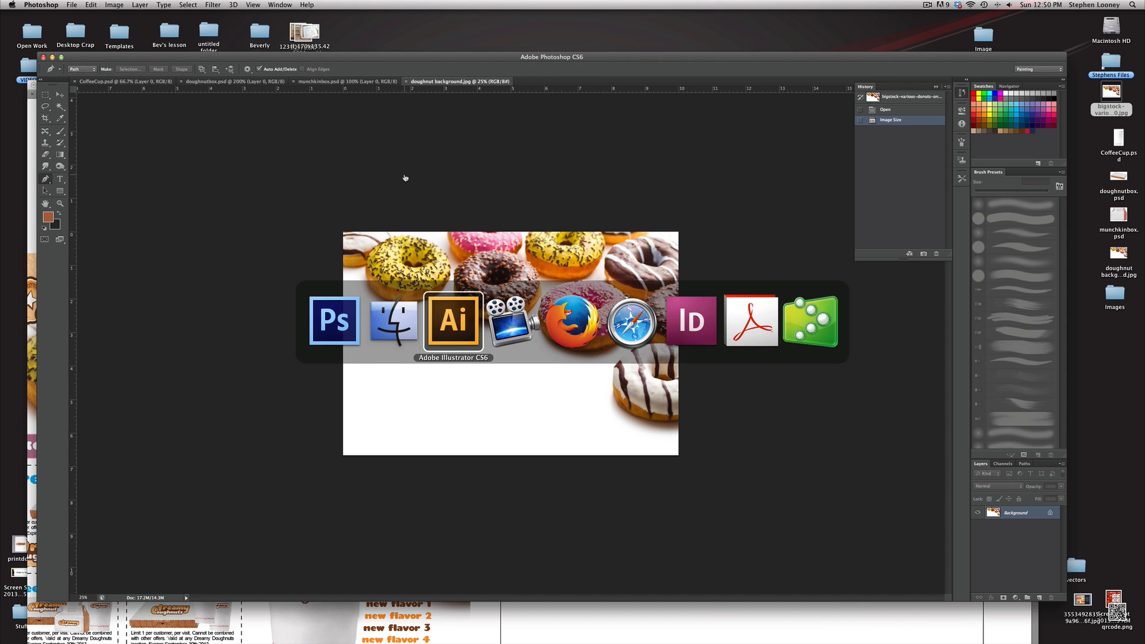
scroll(495, 207, "down", 3)
scroll(496, 207, "right", 5)
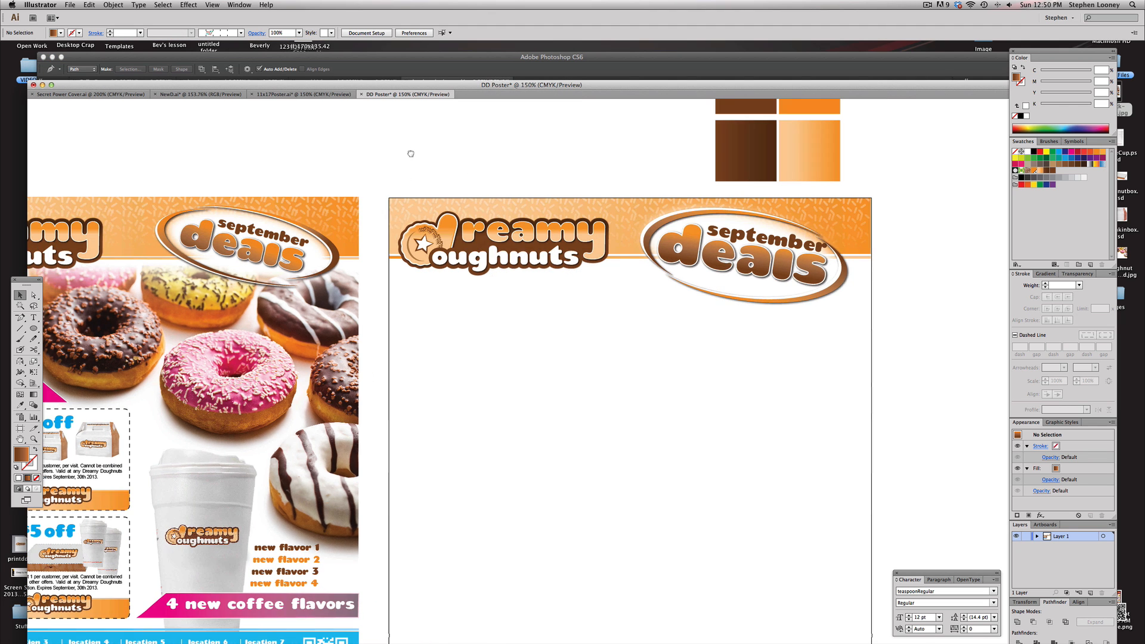
left_click(70, 5)
left_click(80, 138)
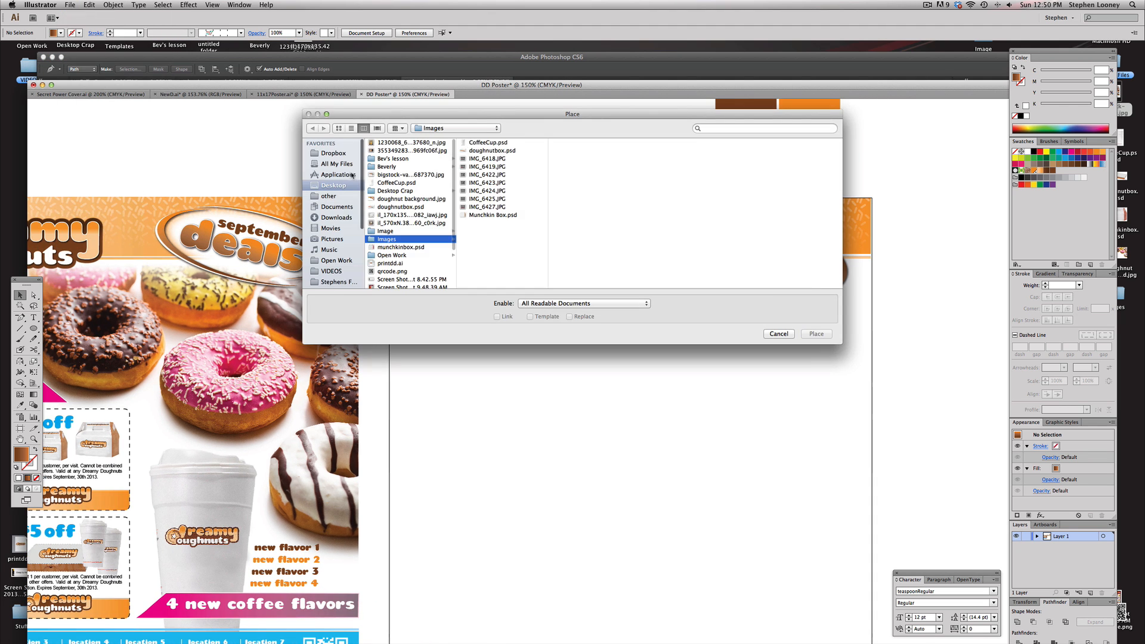
left_click(401, 199)
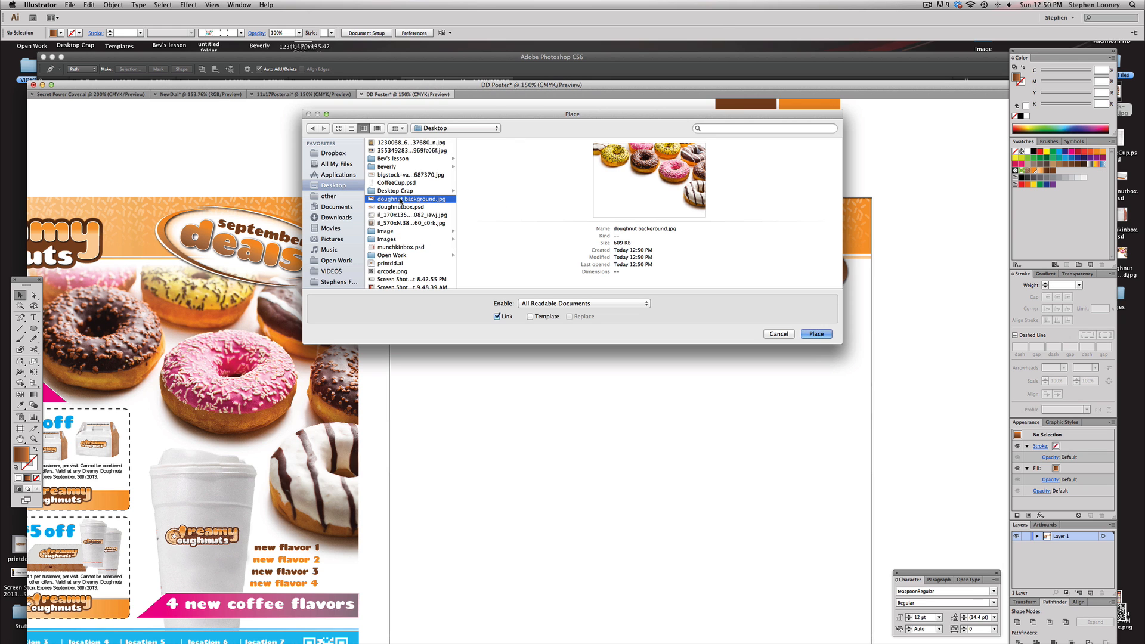
left_click(822, 335)
left_click_drag(718, 356, 818, 395)
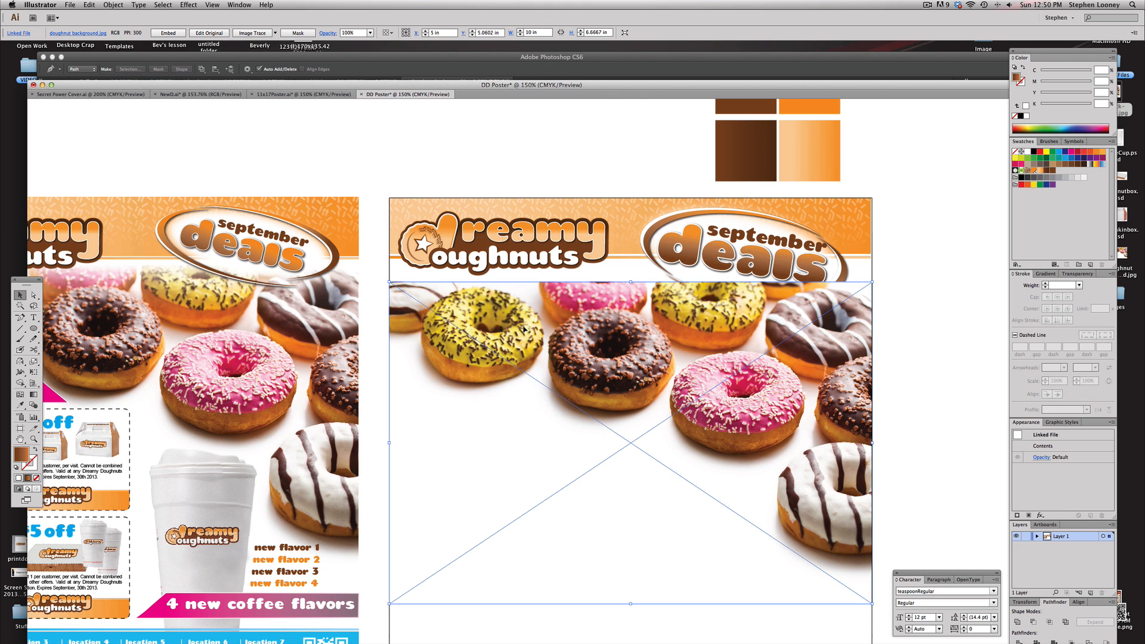
left_click_drag(872, 282, 1057, 109)
left_click(701, 311, "alt+super")
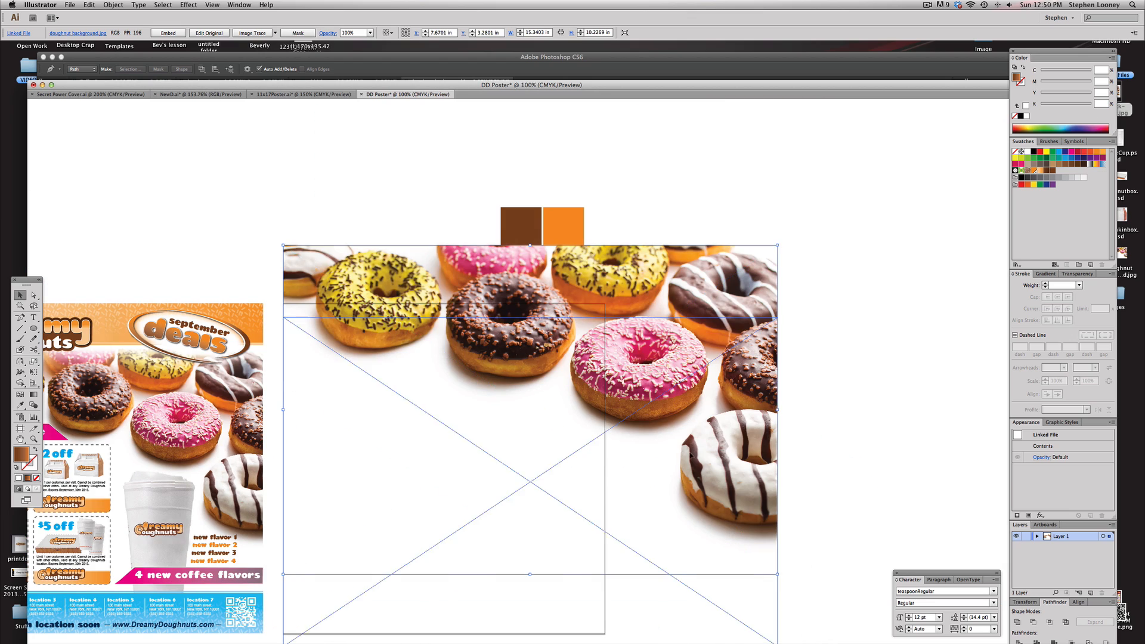
key("super+z")
Send the placed donuts image to the back behind the header
left_click_drag(649, 355, 802, 301)
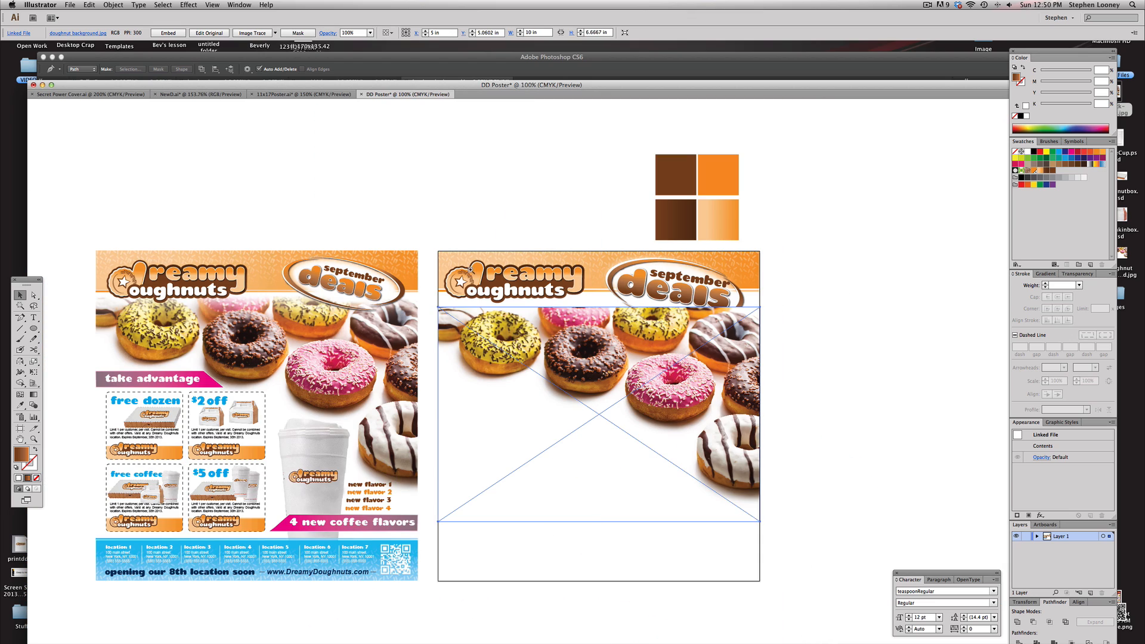
left_click_drag(422, 225, 746, 539)
scroll(727, 339, "left", 1)
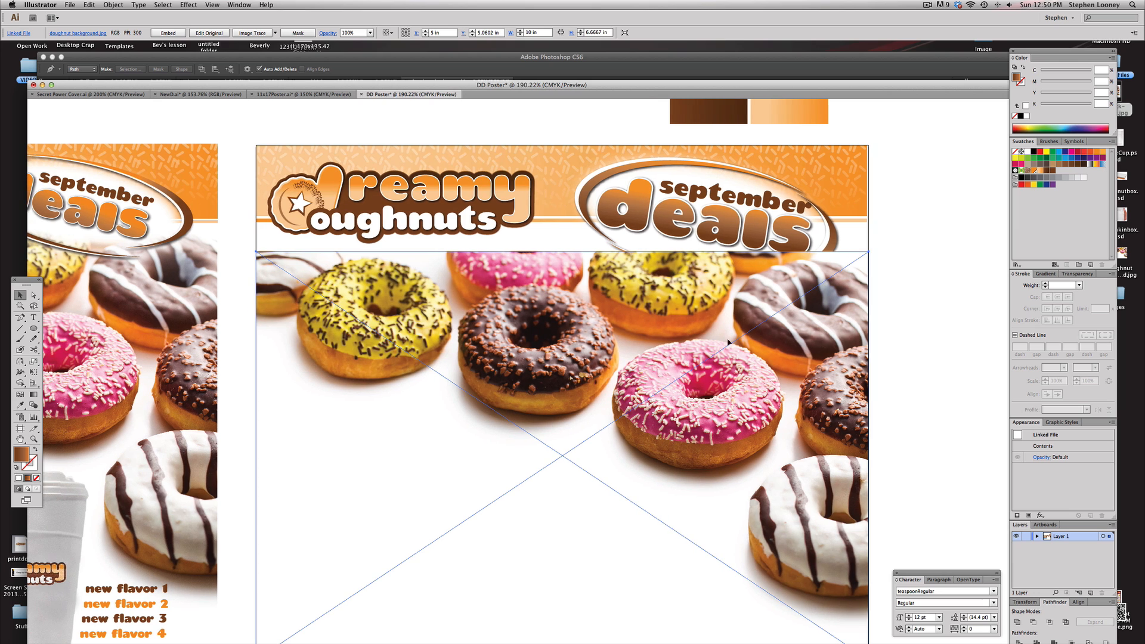
left_click(121, 4)
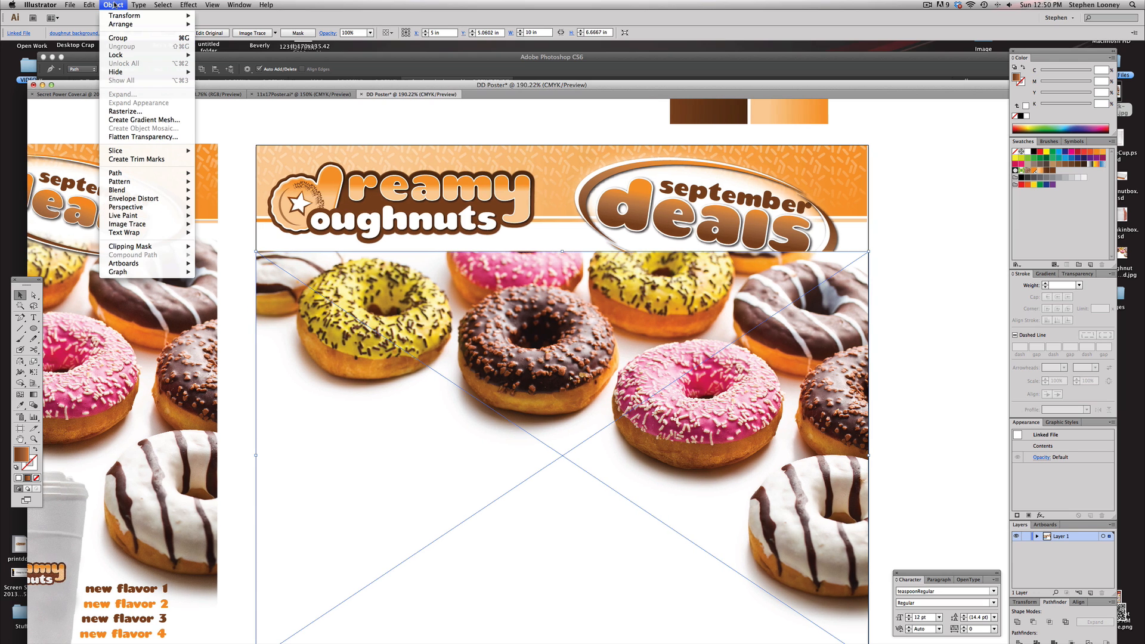
mouse_move(150, 24)
left_click(236, 50)
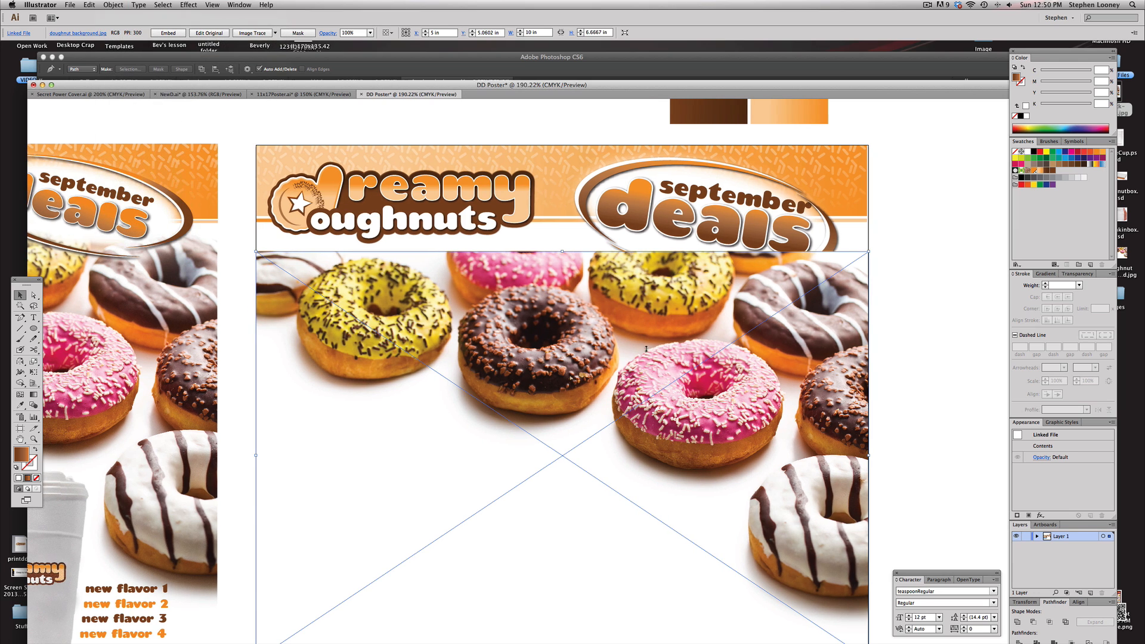
Shift the donuts image slightly higher so it tucks under the header
left_click_drag(737, 375, 736, 344)
left_click(943, 323)
left_click_drag(366, 371, 562, 374)
left_click_drag(486, 350, 557, 359)
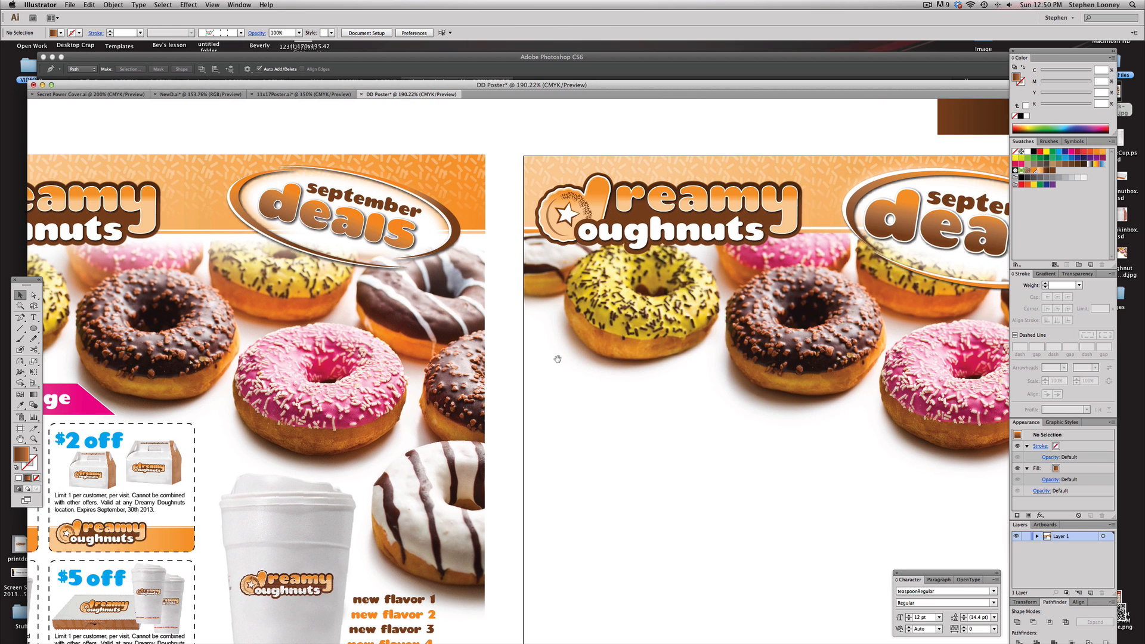
left_click(553, 350, "alt+super")
left_click_drag(573, 310, 542, 312)
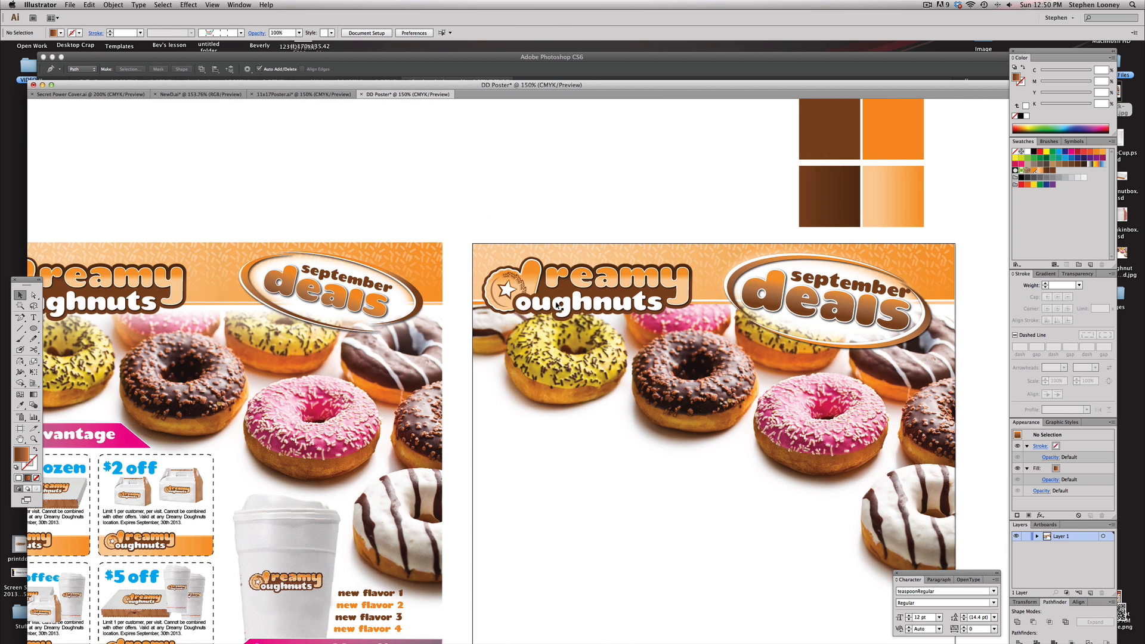
Scale the september deals headline group down slightly within the header
left_click(831, 310)
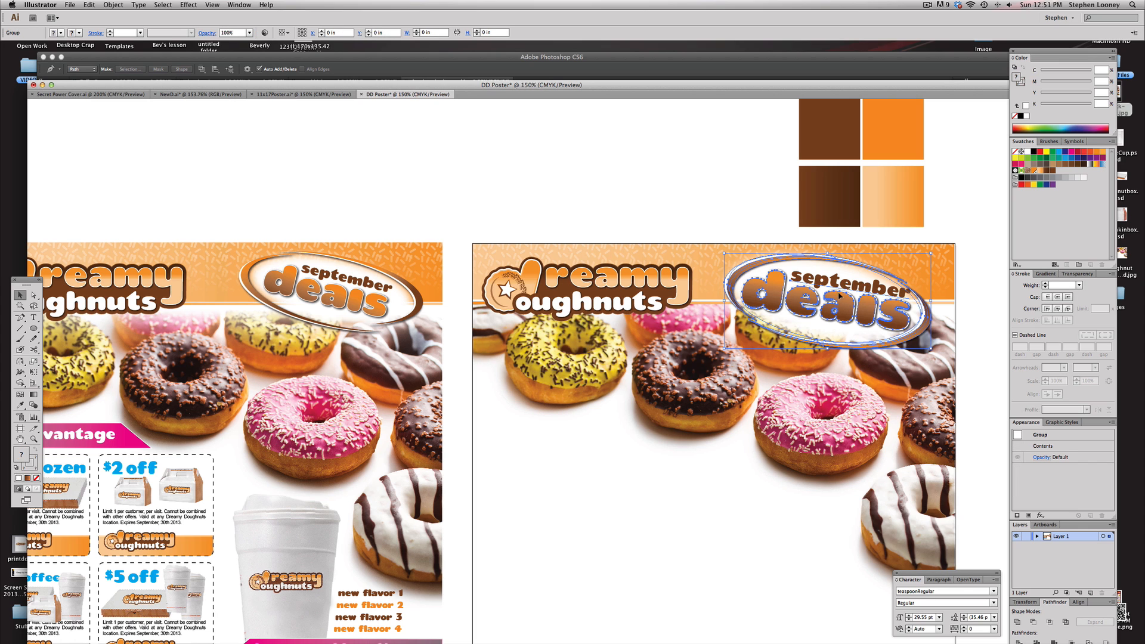
left_click_drag(931, 348, 854, 311)
left_click(655, 186)
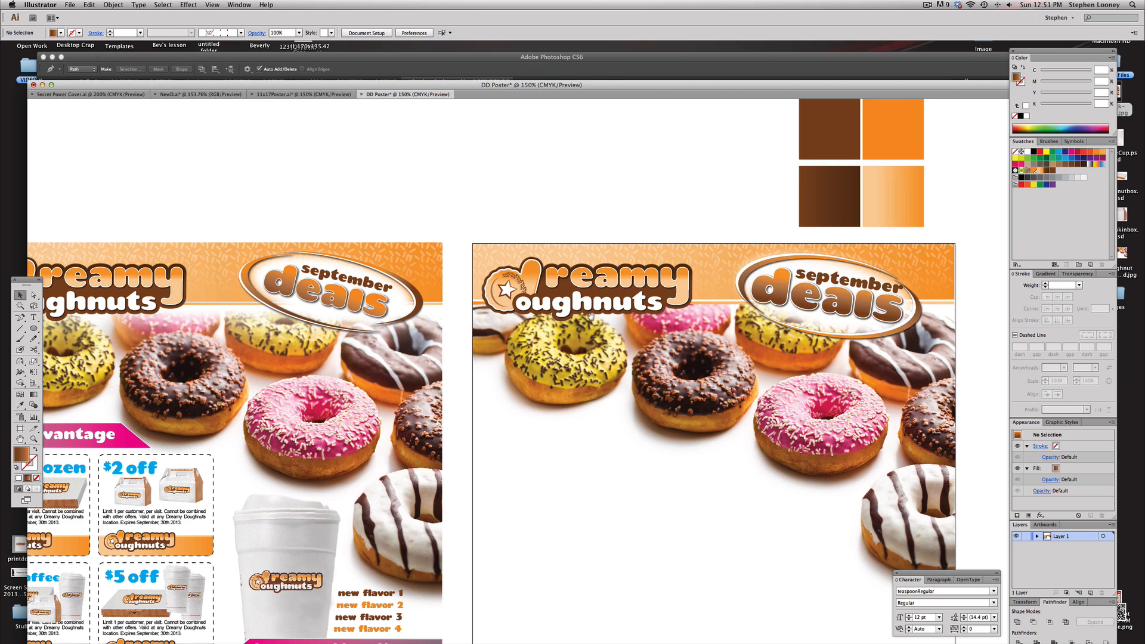
Inspect the white gradient rectangle over the donuts in the reference poster
scroll(618, 311, "left", 3)
scroll(618, 312, "down", 2)
scroll(152, 311, "left", 2)
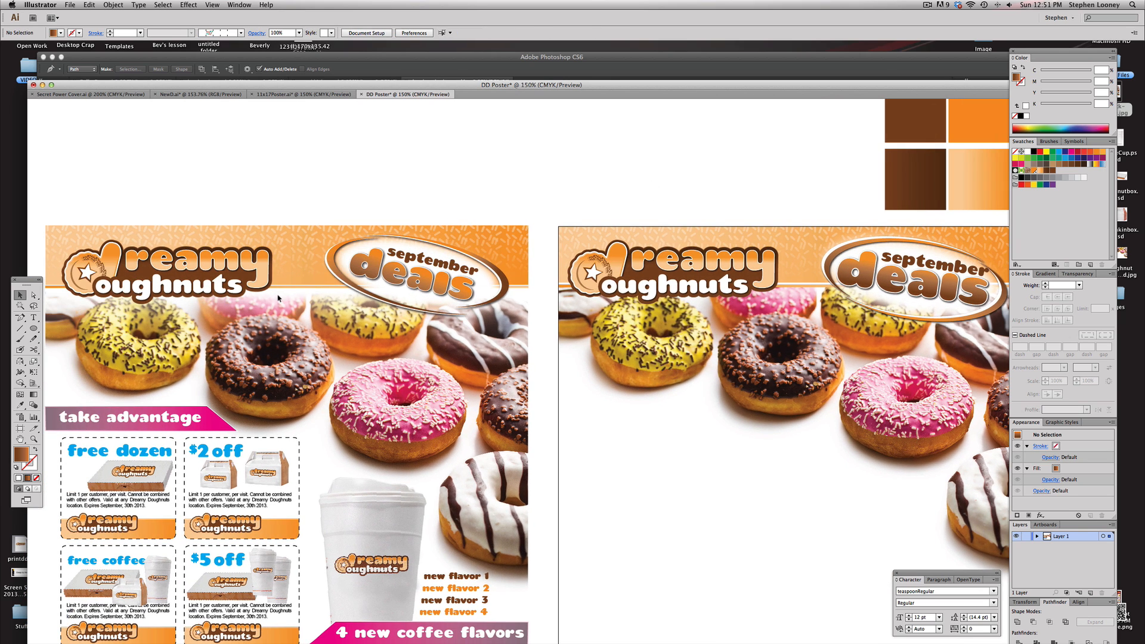
left_click(275, 298)
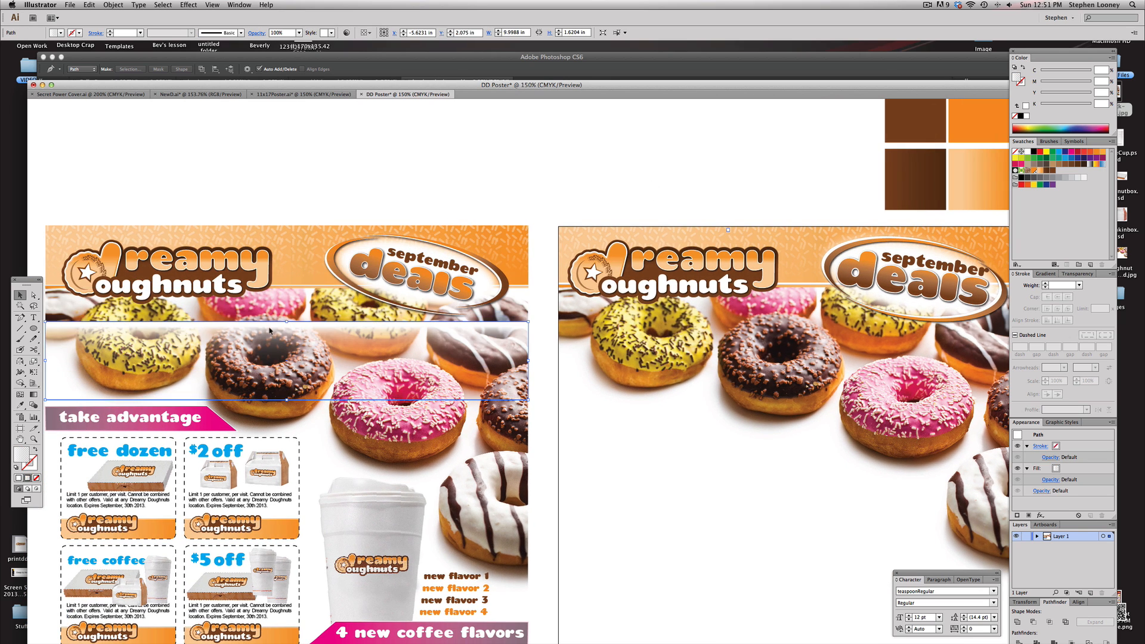
left_click(304, 187)
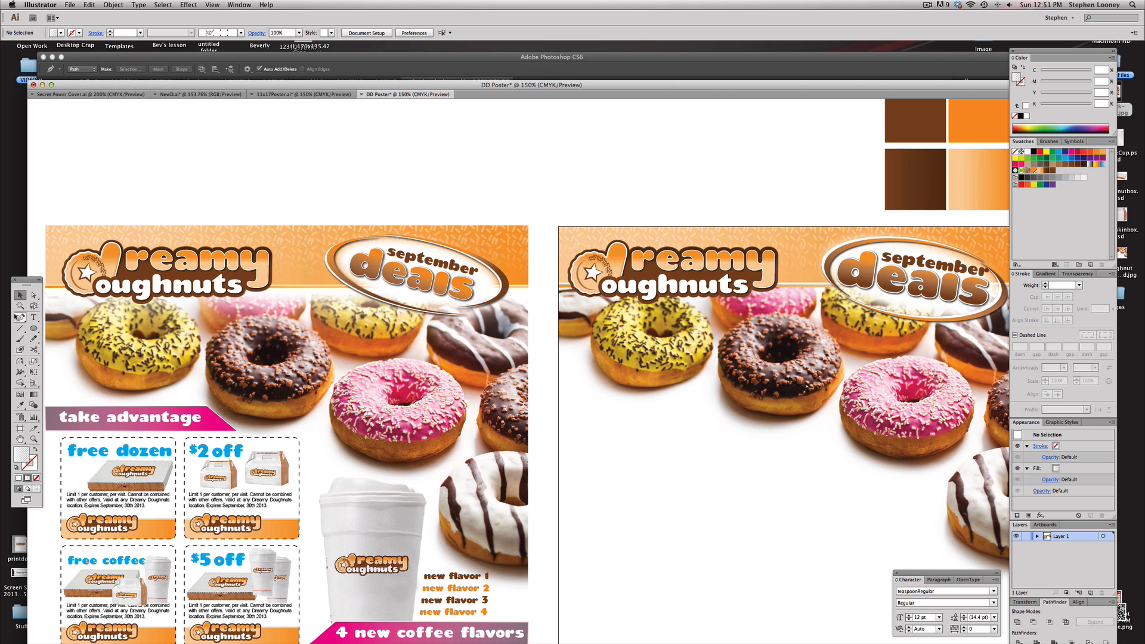
Draw a rectangle about 10 × 1.6 in across the top of the donuts image, just below the header
left_click(33, 328)
left_click(54, 329)
left_click_drag(702, 336, 635, 336)
key("f")
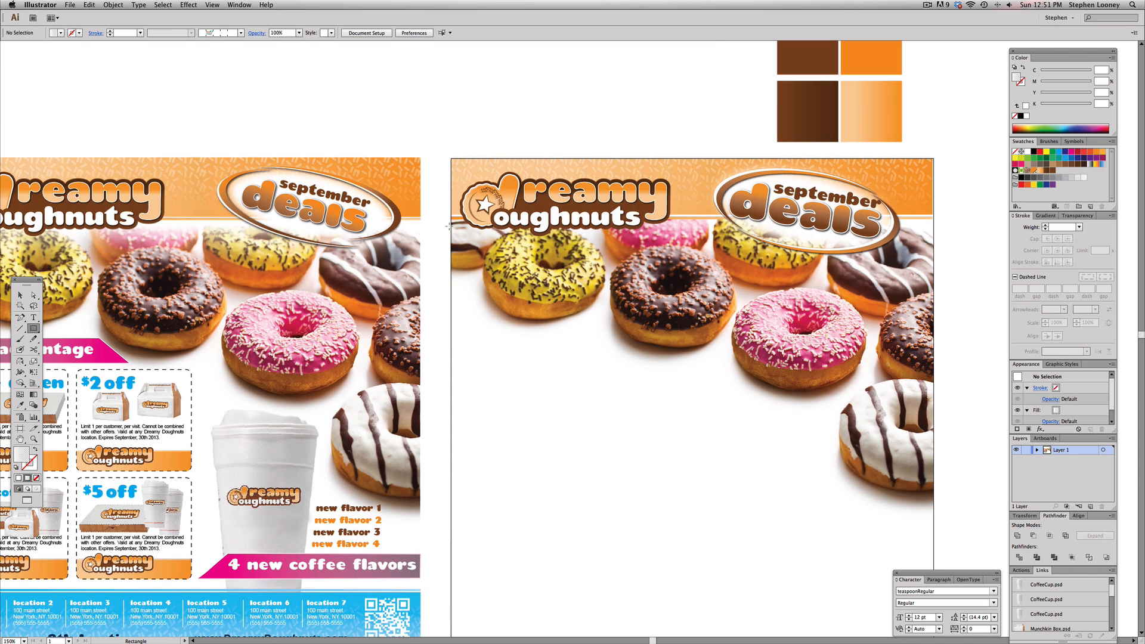
left_click_drag(451, 221, 932, 297)
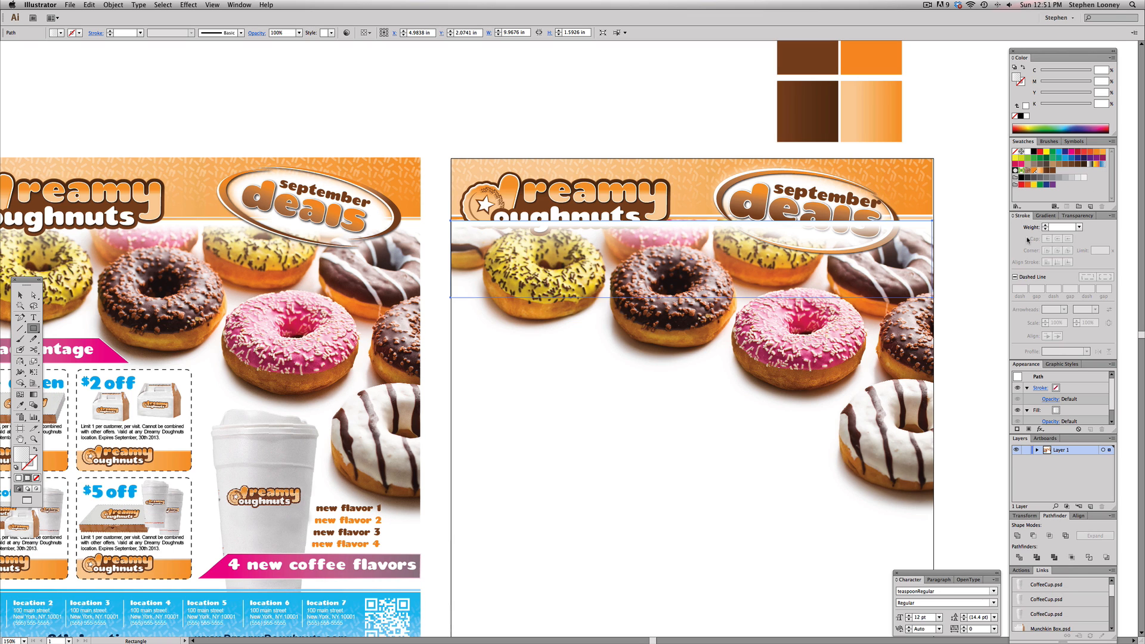
Fill the rectangle with a white linear gradient at -90°, setting one stop's opacity to 0%
left_click(1056, 216)
left_click(1101, 350)
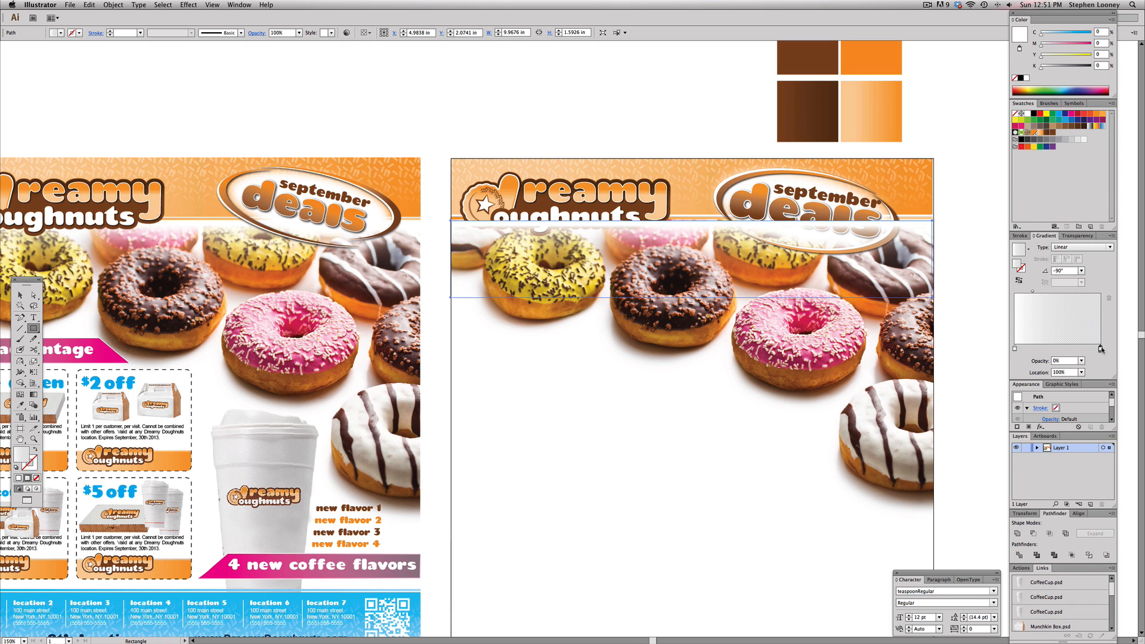
left_click(1081, 361)
left_click(1090, 474)
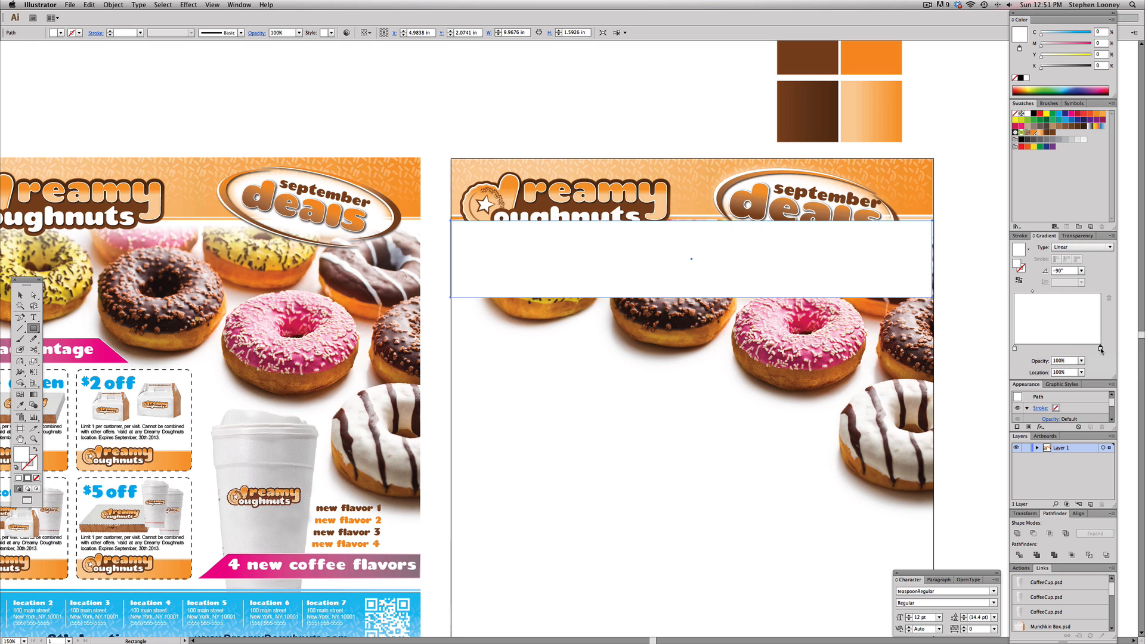
left_click(1080, 360)
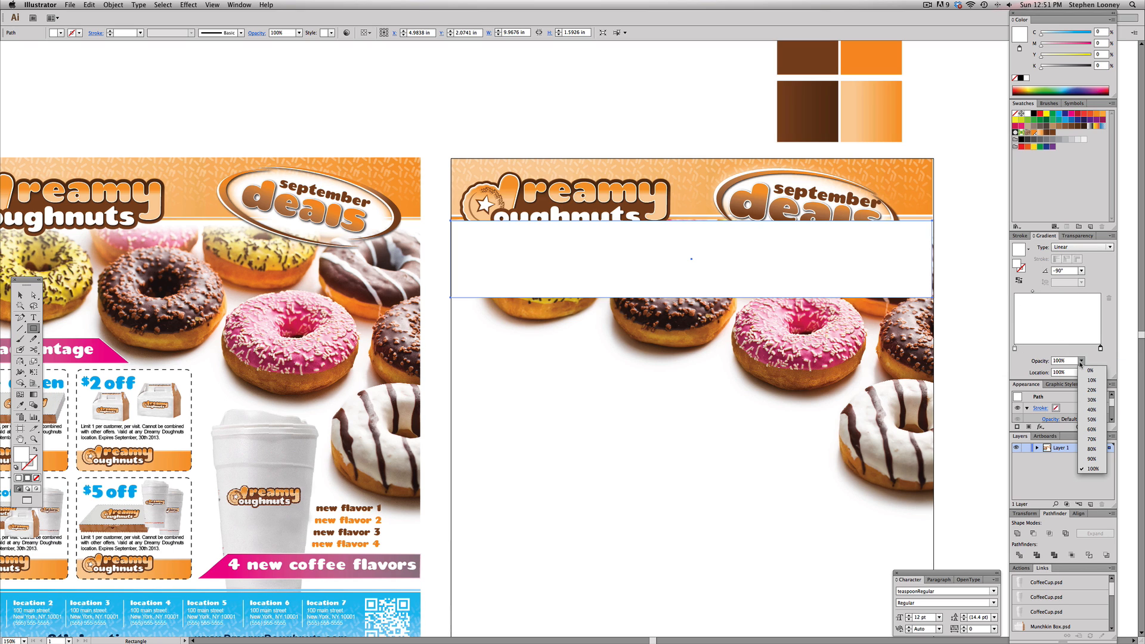
left_click(1082, 369)
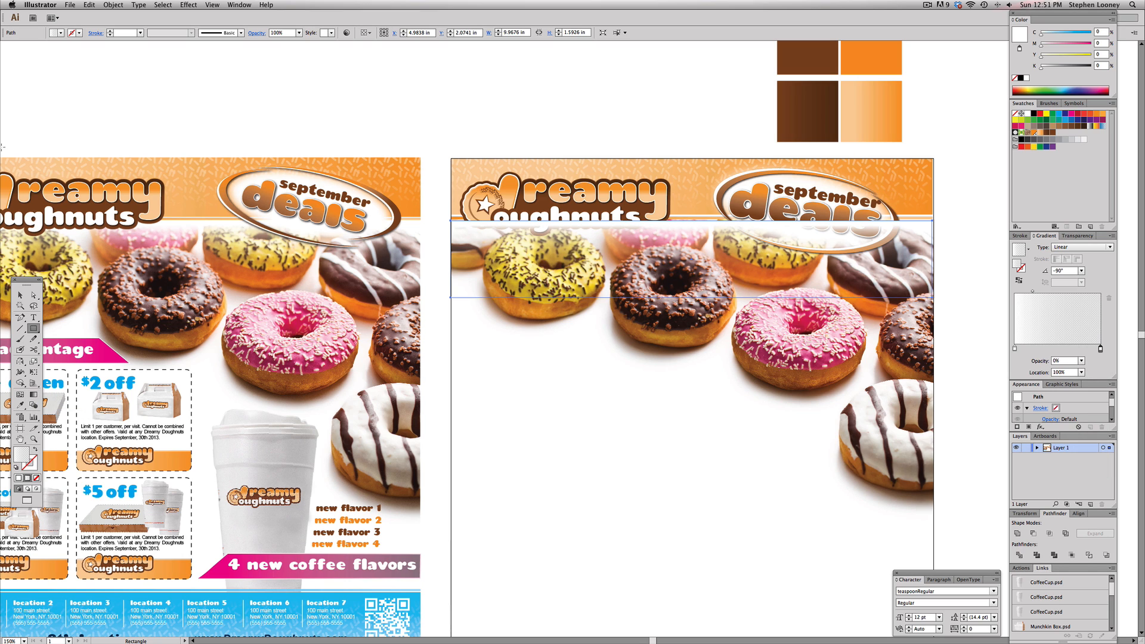
Select the gradient rectangle together with the donuts image and send them to the back
left_click(20, 295)
left_click(625, 105)
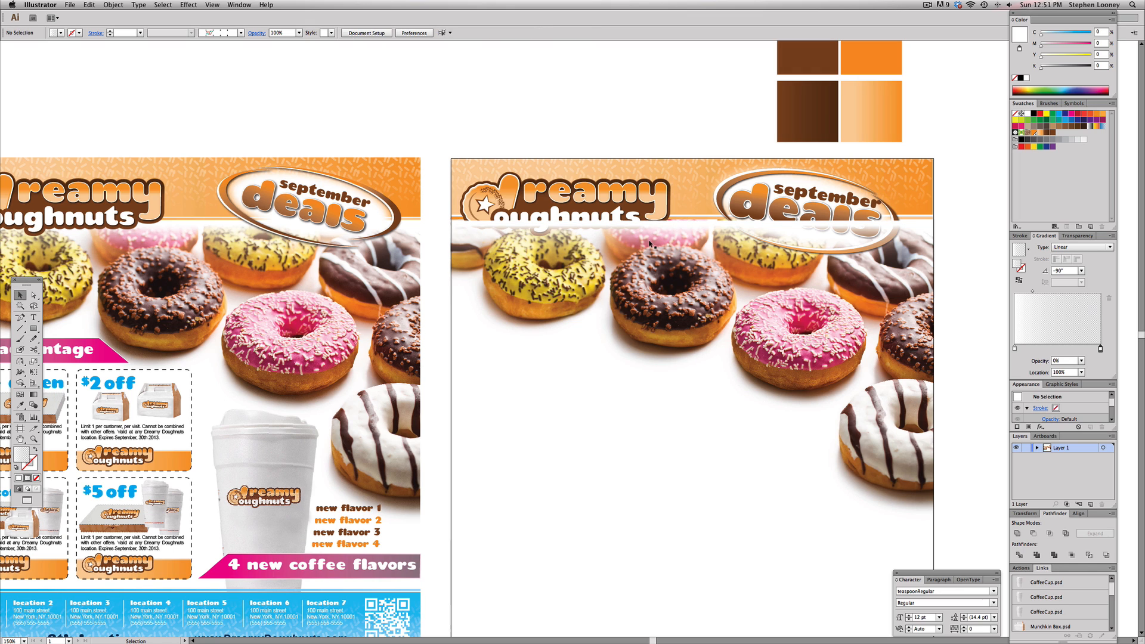
left_click(650, 242)
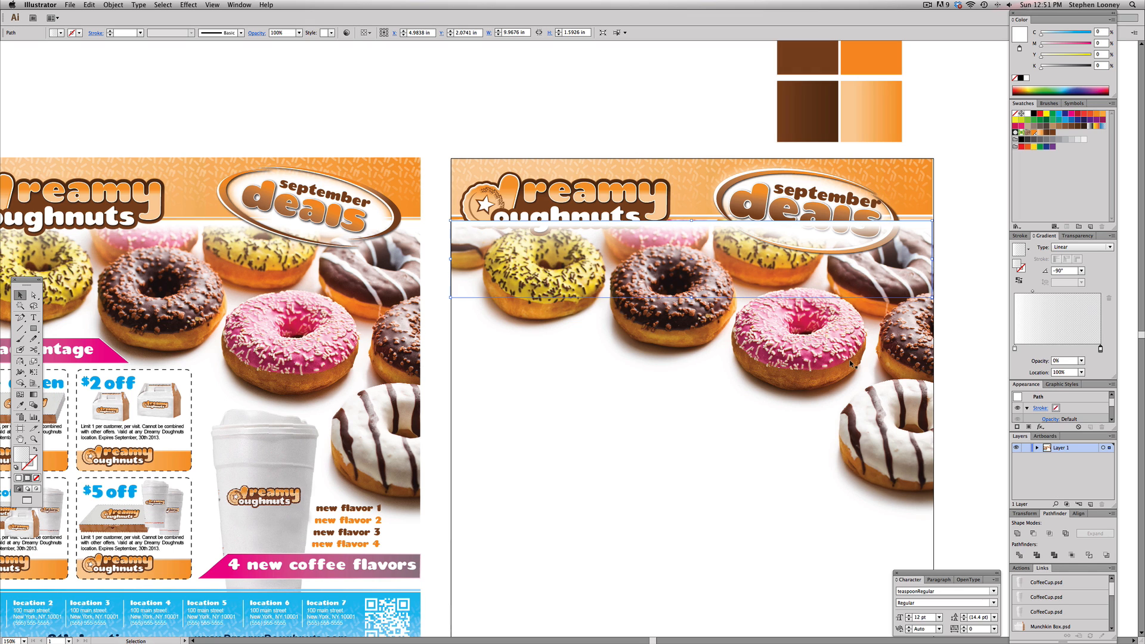
left_click(796, 352, "shift")
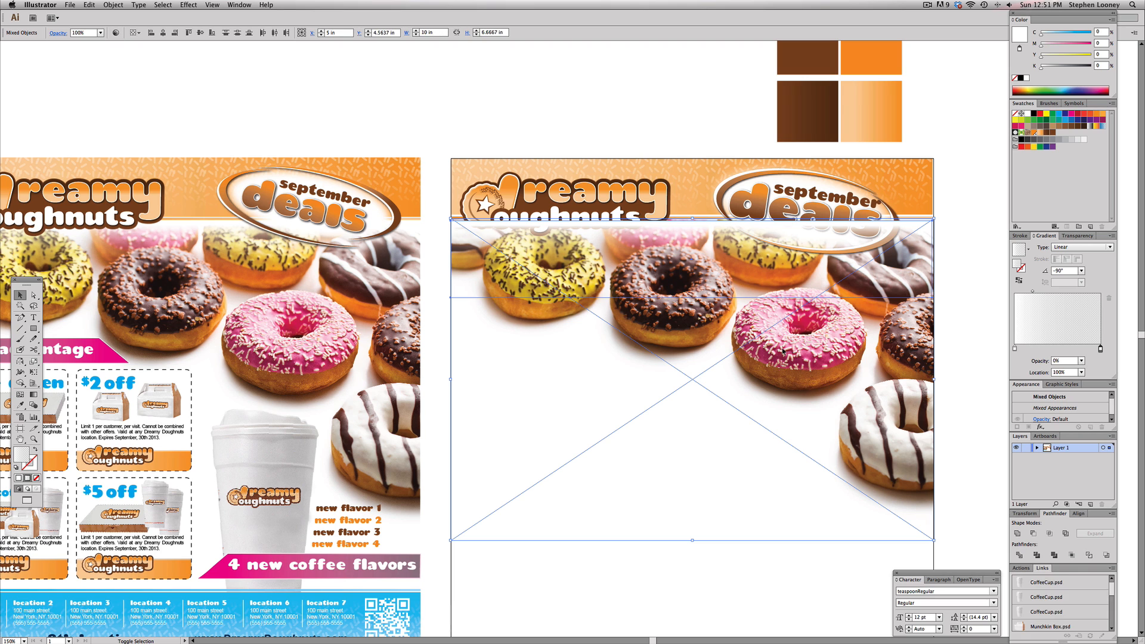
left_click(113, 5)
mouse_move(117, 24)
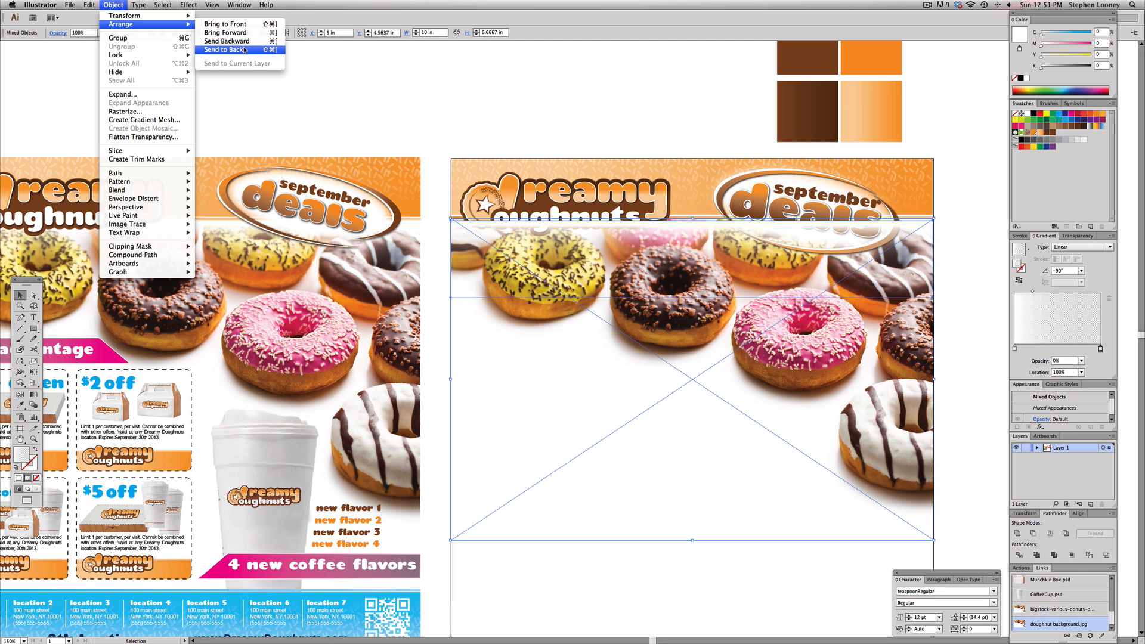
left_click(239, 50)
Nudge the gradient rectangle up slightly so it meets the header's lower edge
key("shift+super+a")
left_click_drag(682, 238, 683, 246)
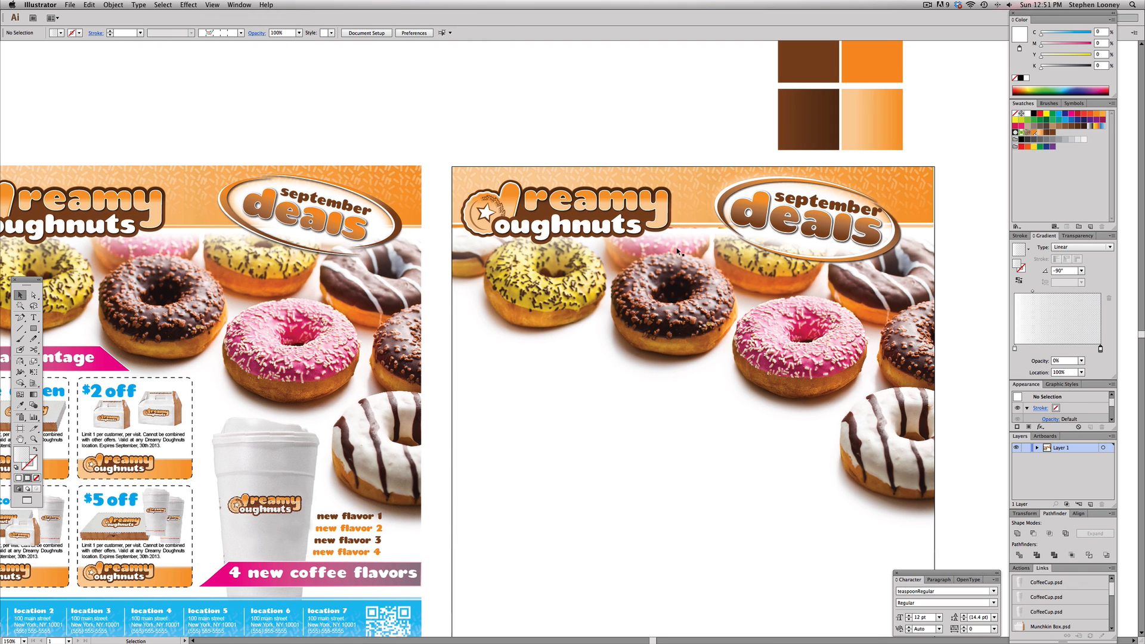
left_click_drag(591, 220, 608, 230)
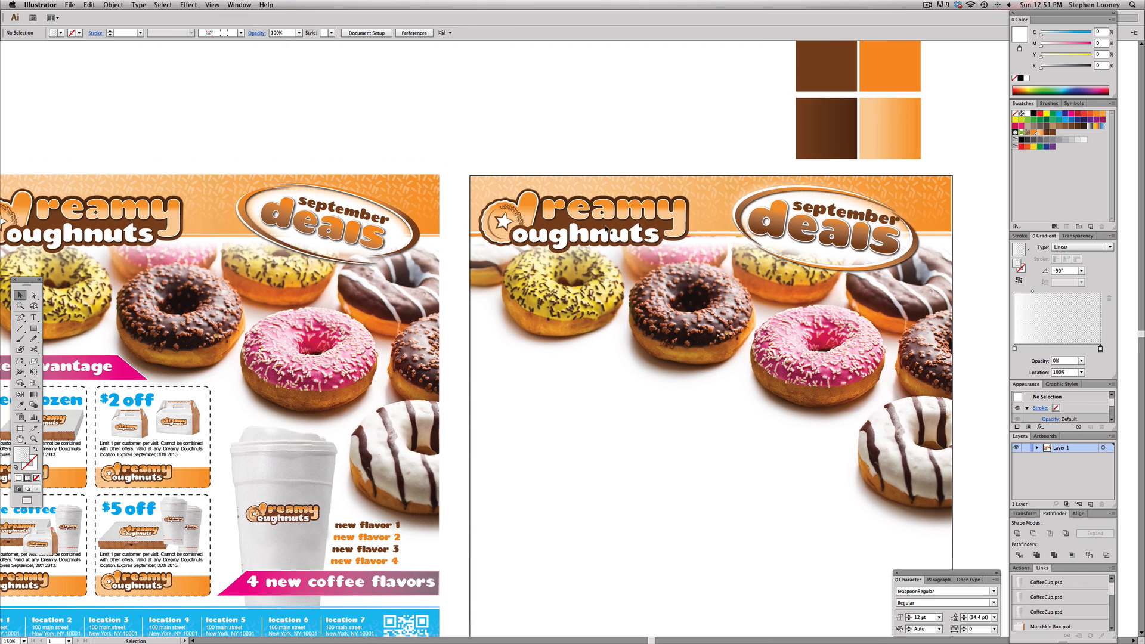
left_click(694, 232)
left_click_drag(655, 180, 760, 304)
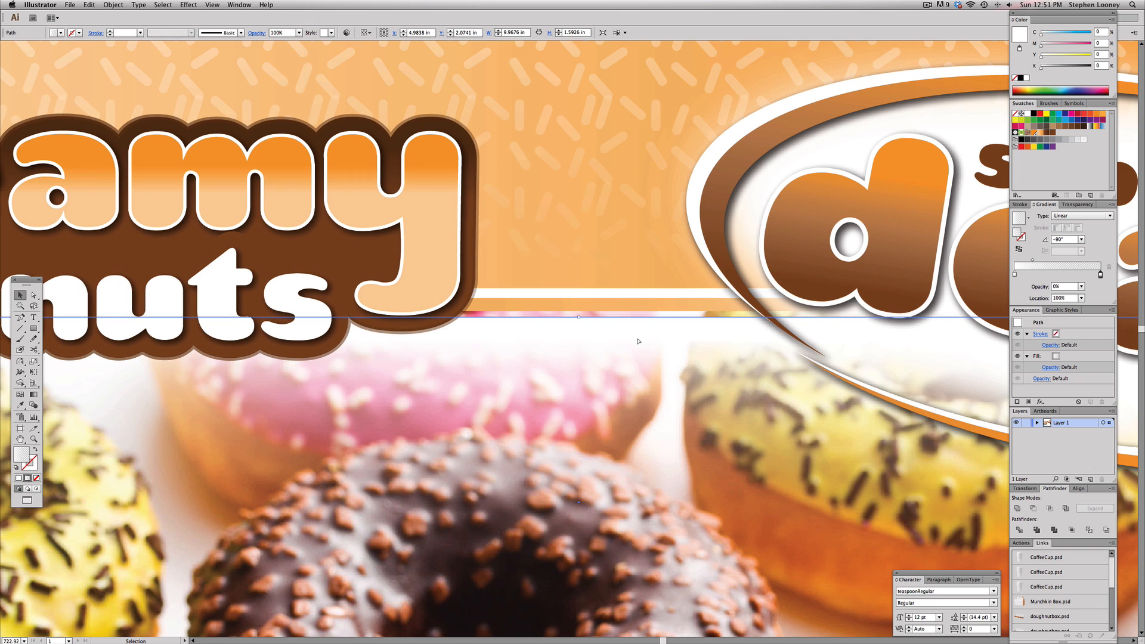
key("Up")
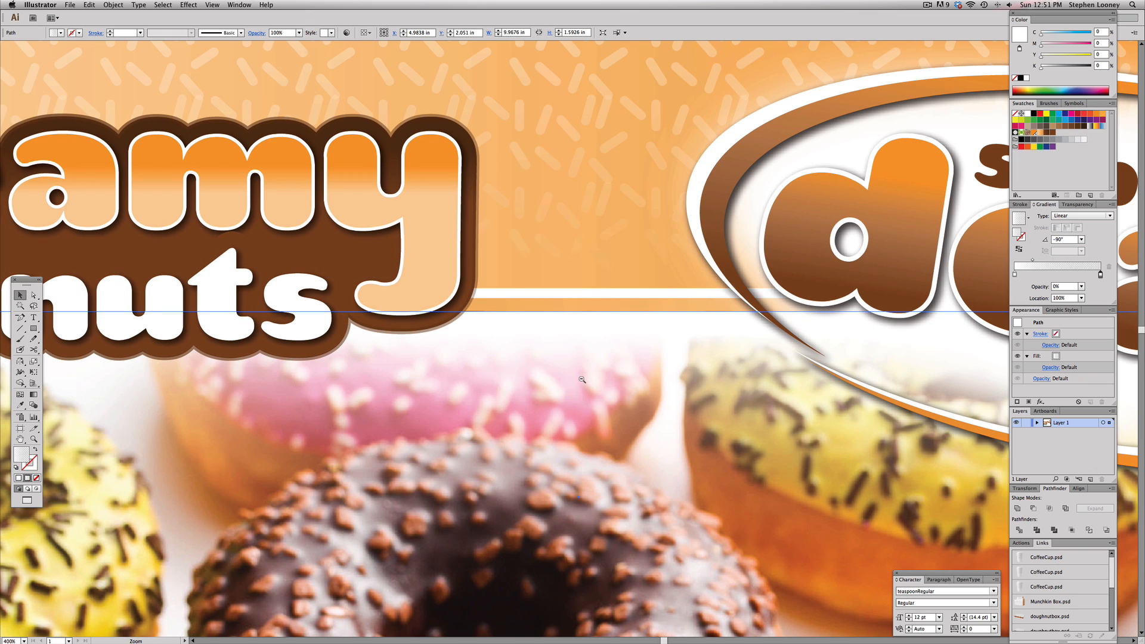
Stretch the white gradient rectangle's lower edge down so it is about 1.96 in tall over the donuts
left_click(584, 379, "alt+super")
left_click(584, 379, "alt+super")
left_click(546, 375, "alt+super")
left_click(547, 375, "alt+super")
left_click(577, 181)
left_click(668, 290)
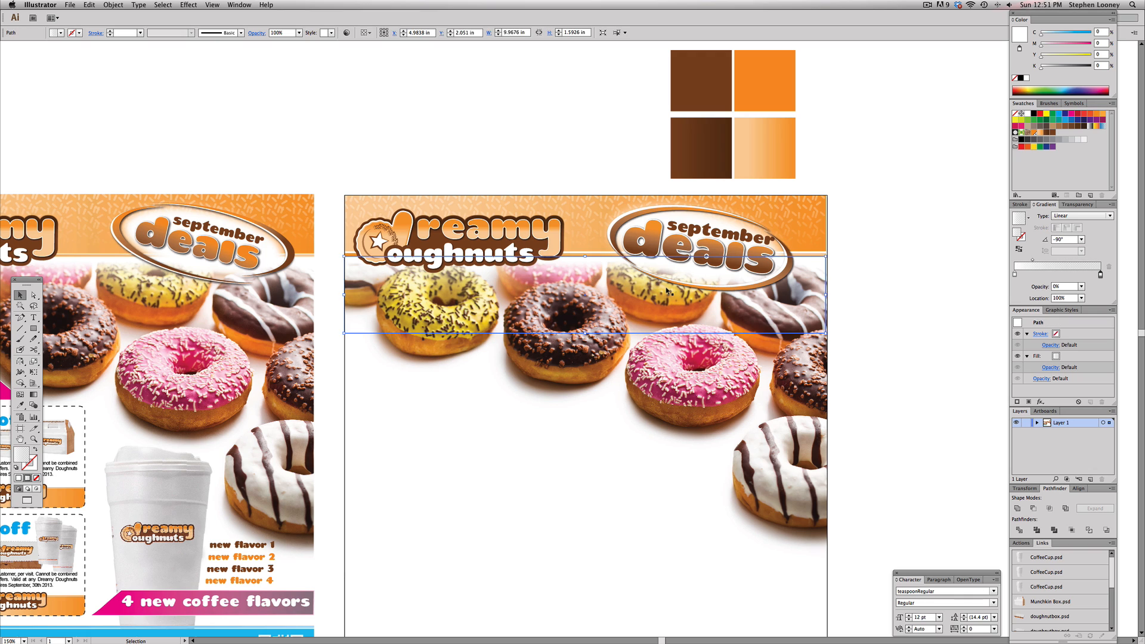
key("Delete")
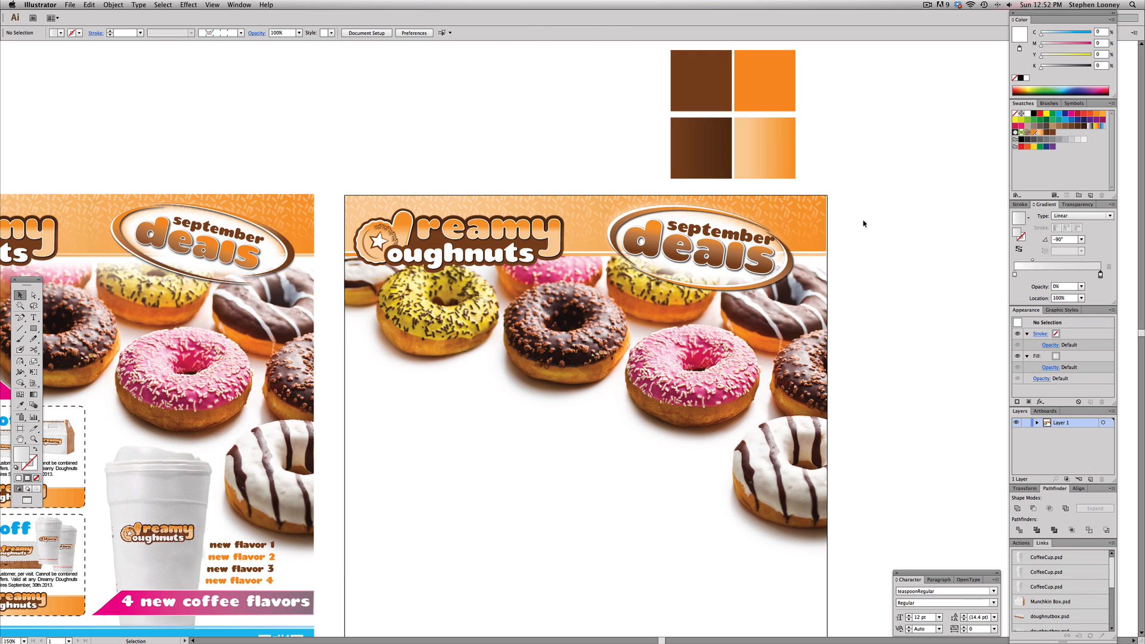
key("cmd+z")
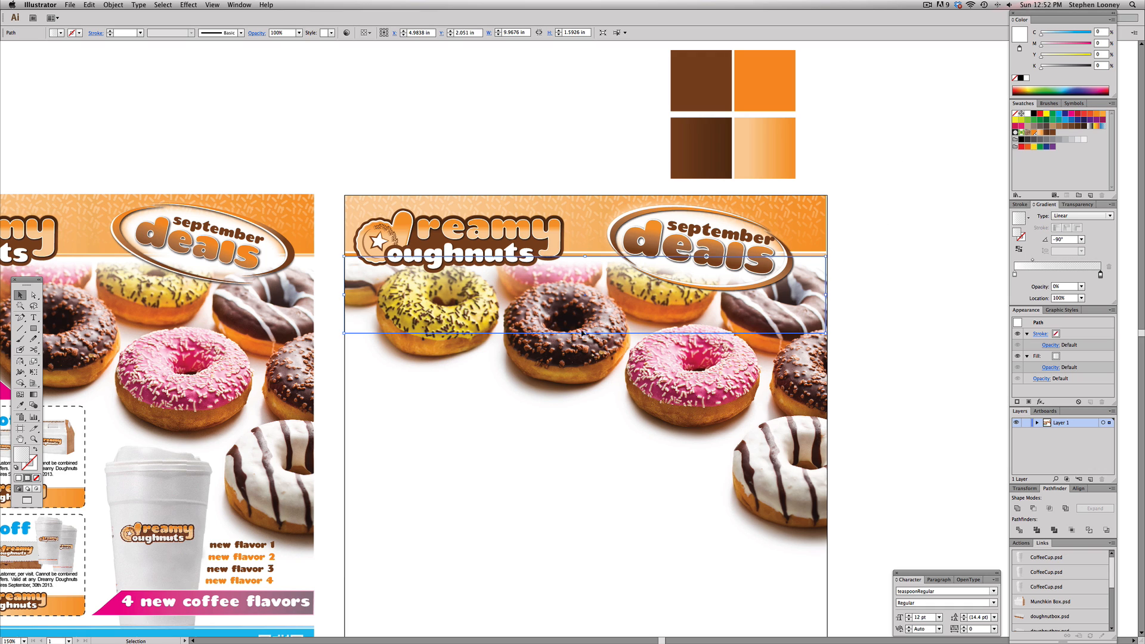
left_click_drag(585, 332, 586, 352)
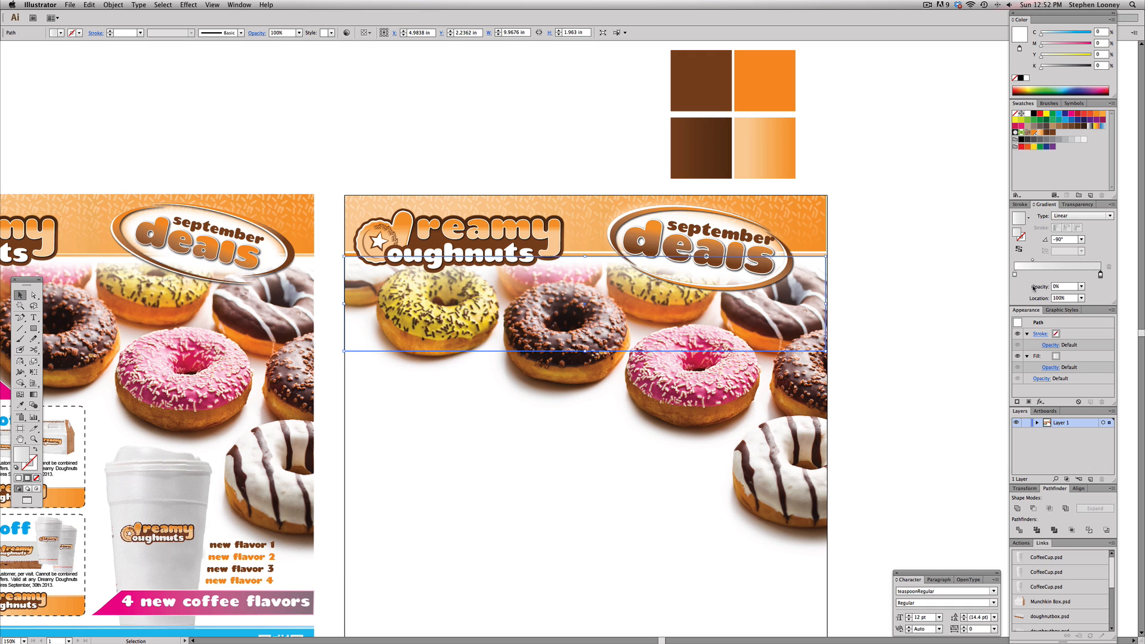
left_click_drag(1032, 261, 1042, 261)
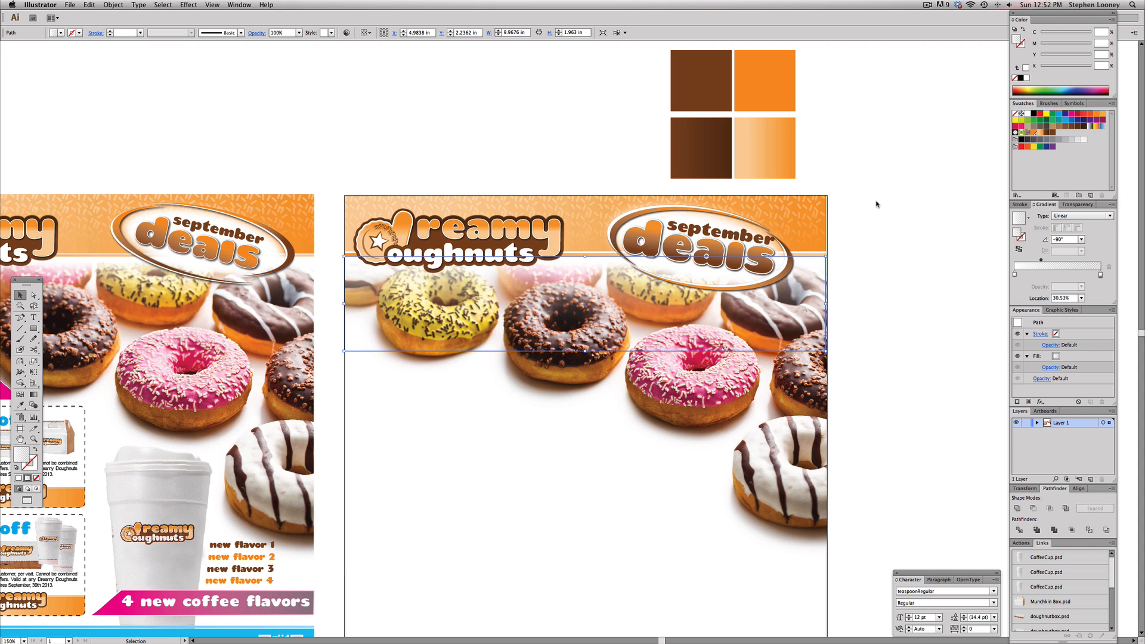
left_click_drag(524, 151, 677, 91)
key("super+z")
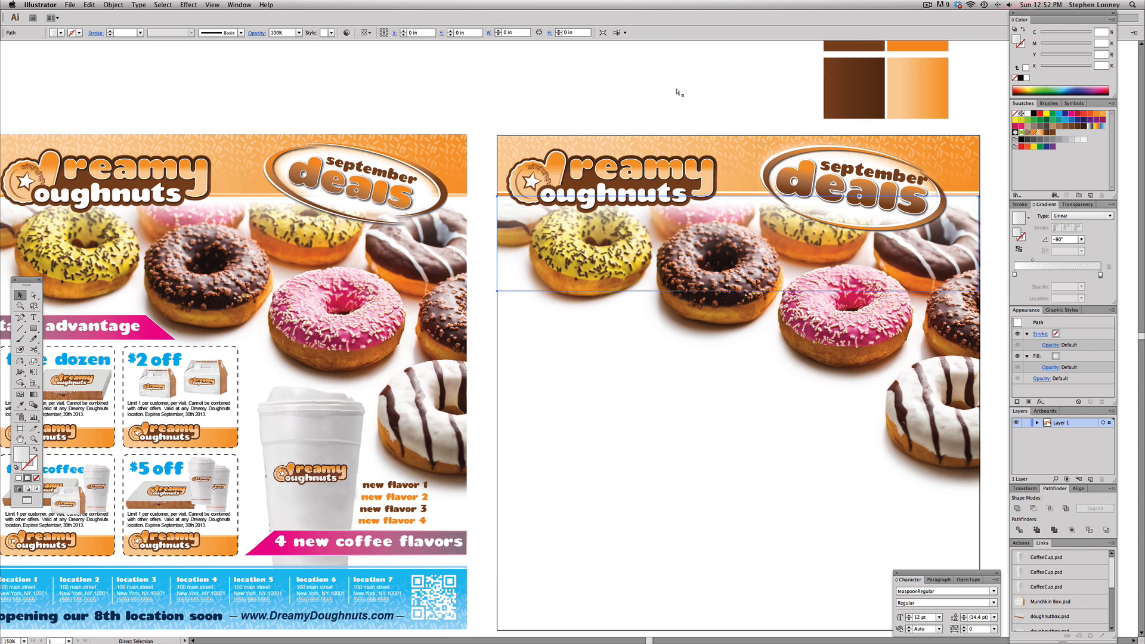
key("super+shift+a")
left_click_drag(605, 300, 660, 259)
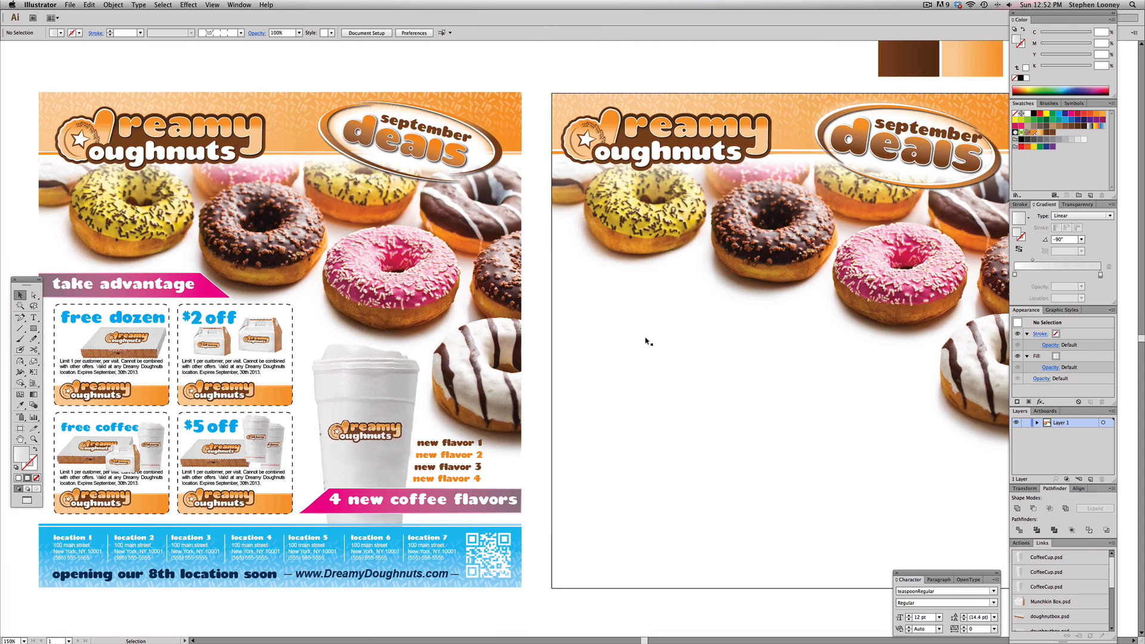
mouse_move(647, 341)
left_mouse_down()
mouse_move(632, 320)
mouse_move(656, 340)
mouse_move(615, 322)
mouse_move(636, 326)
left_mouse_up()
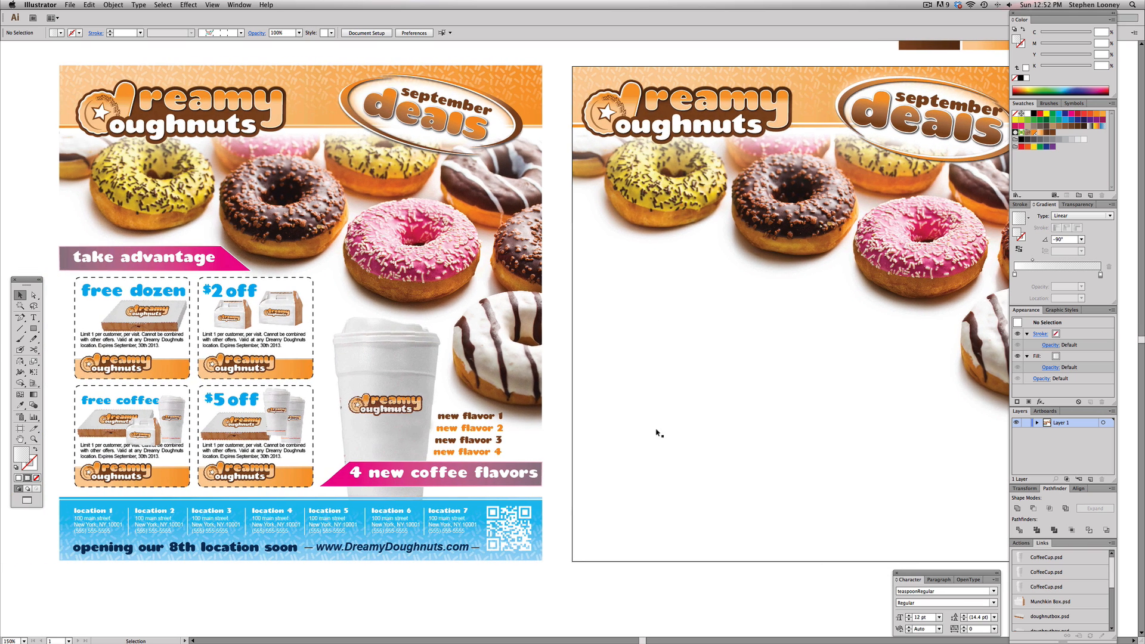
Draw a rectangle about 10 × 1.29 in along the bottom edge of the new poster's artboard
scroll(684, 439, "right", 3)
left_click(33, 328)
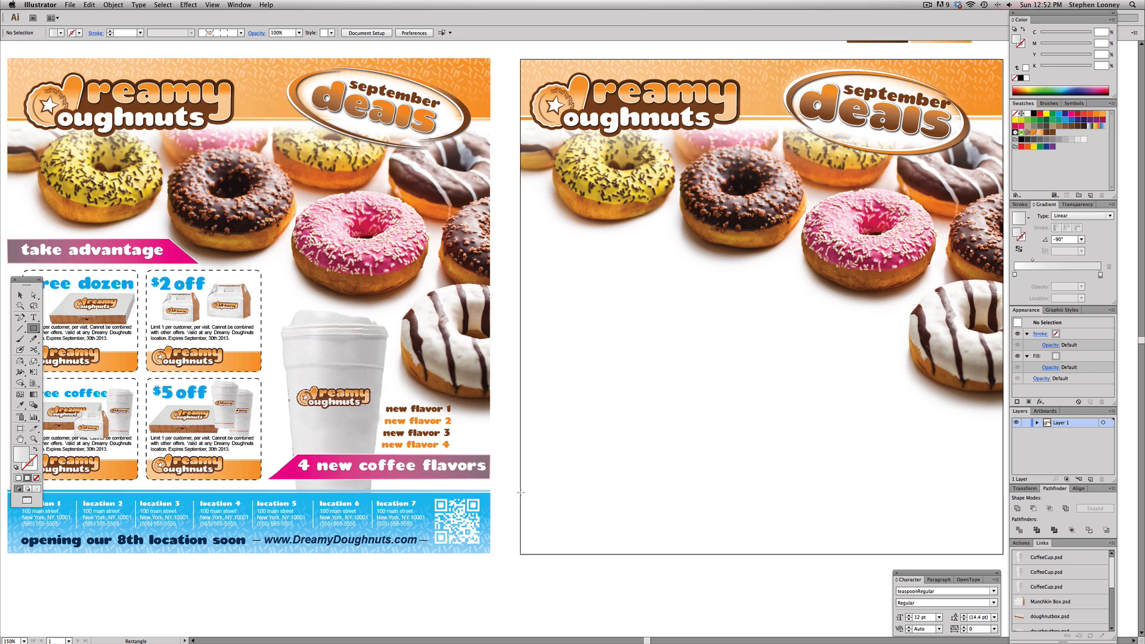
left_click_drag(520, 492, 1001, 554)
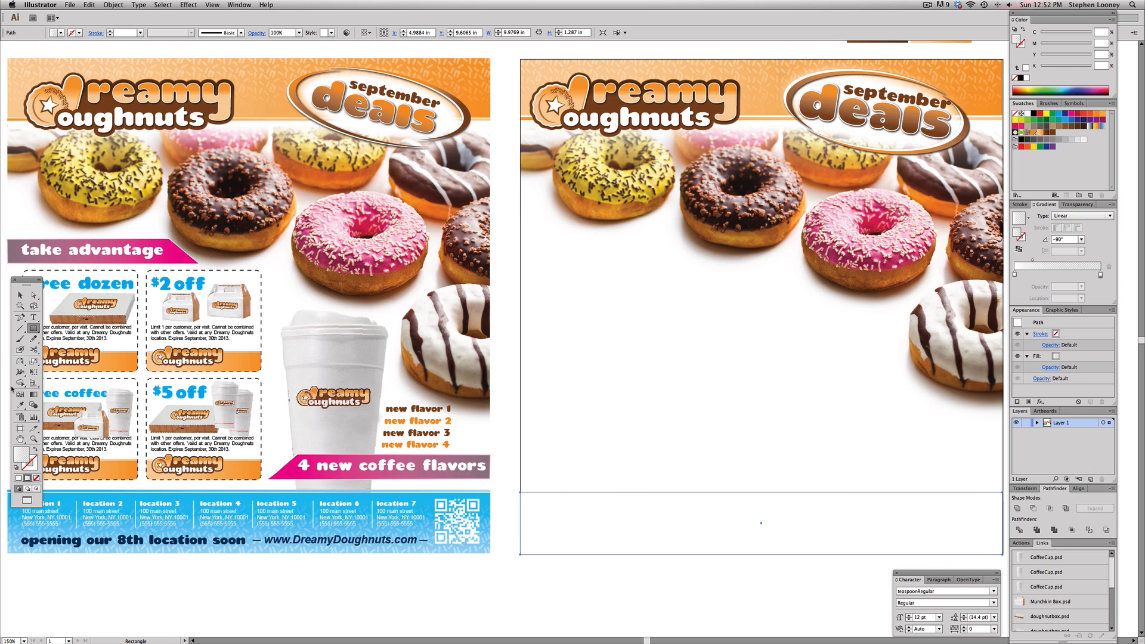
Fill the new rectangle with the blue gradient sampled from the reference poster's footer
left_click(20, 405)
left_click(425, 502)
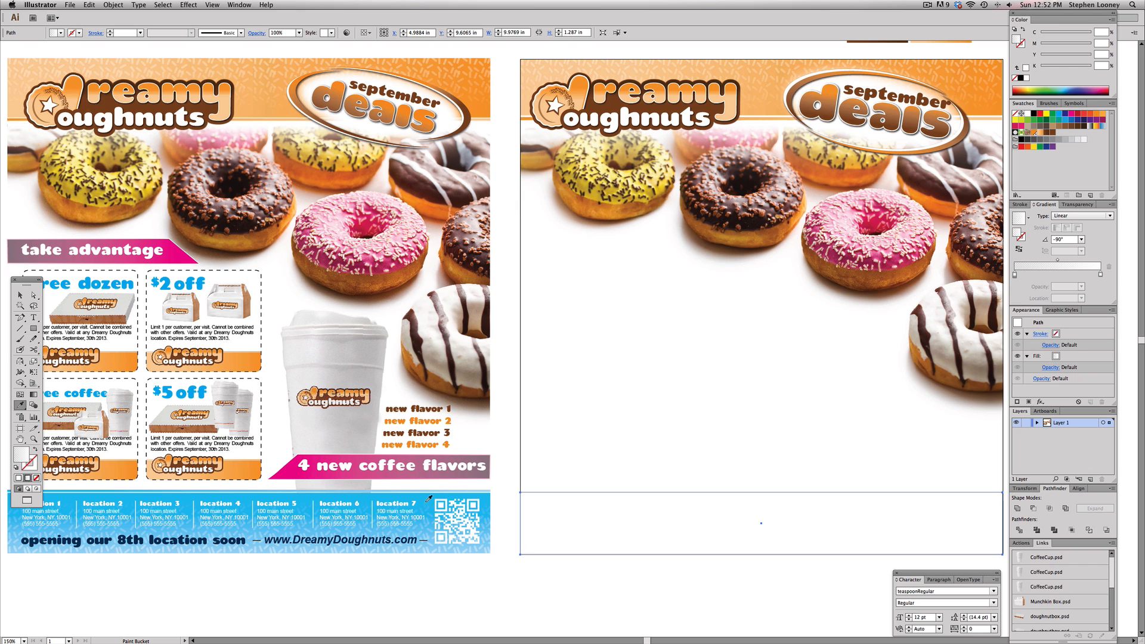
left_click(450, 494)
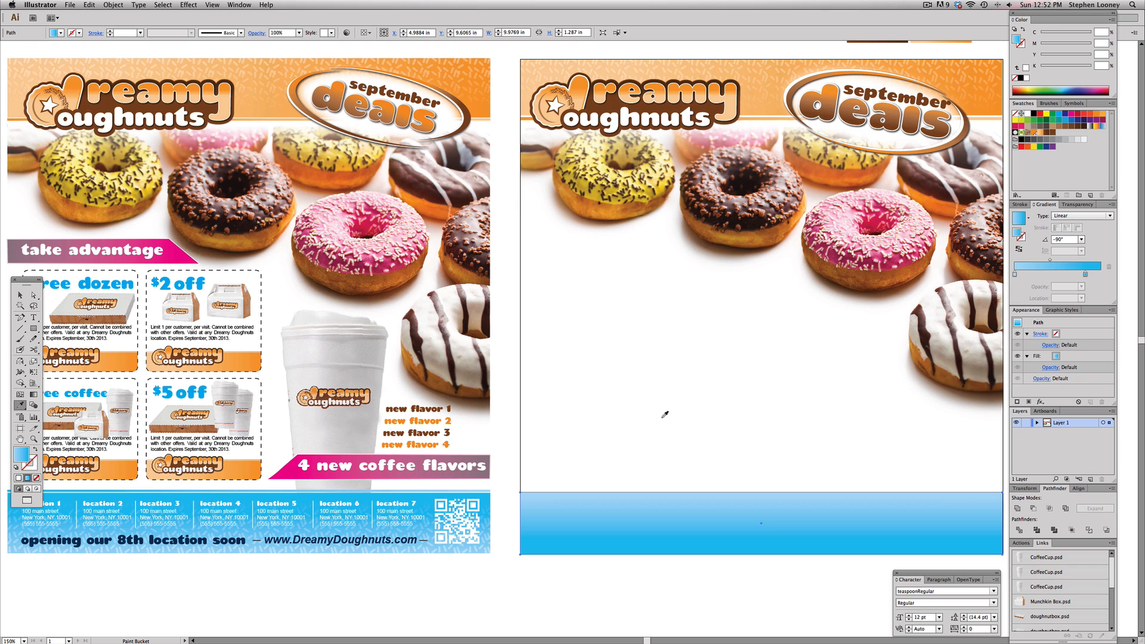
key("v")
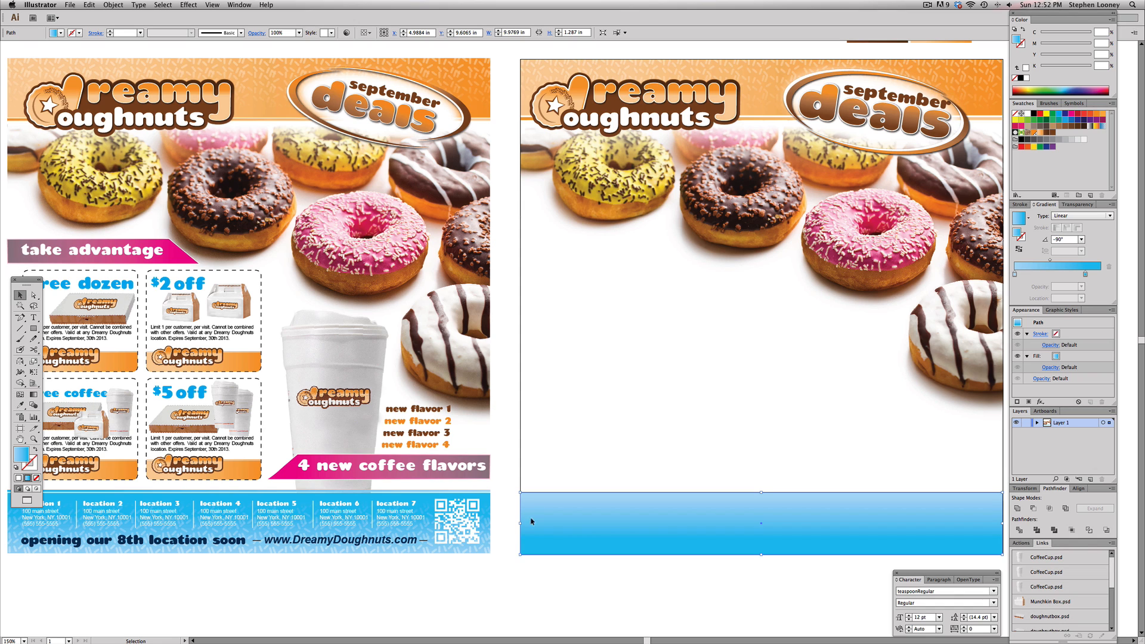
Duplicate the blue bar upward and reshape the copy into a thin strip about 0.04 in tall along the bar's top edge
left_click_drag(592, 542, 588, 478)
key("a")
left_click(545, 428)
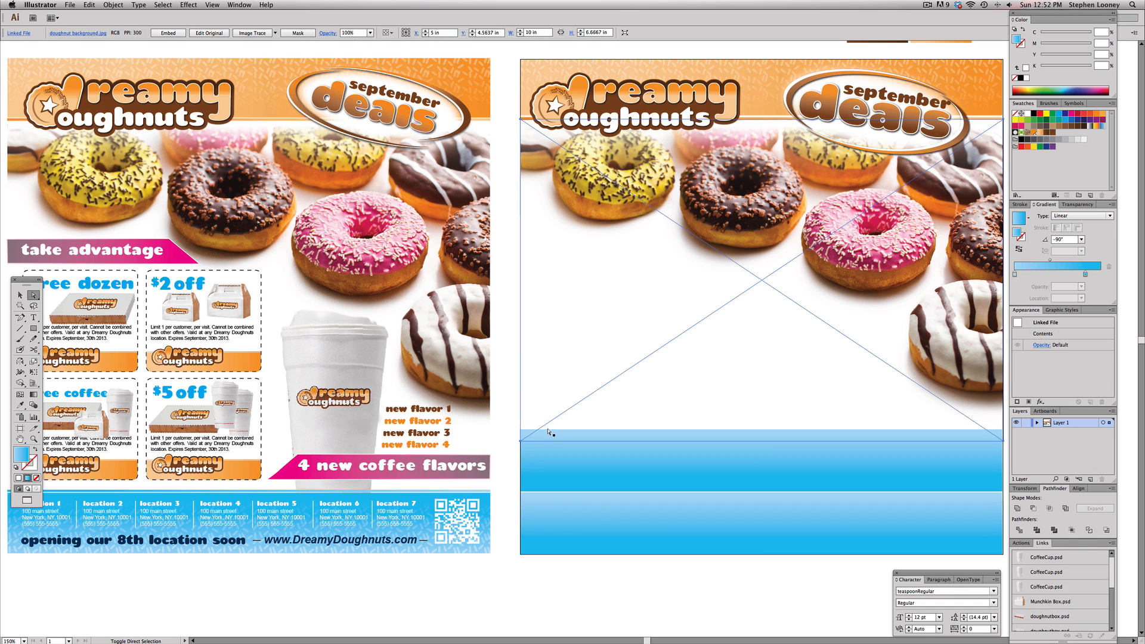
left_click(550, 430)
left_click_drag(550, 431, 556, 490)
left_click_drag(591, 528, 593, 532)
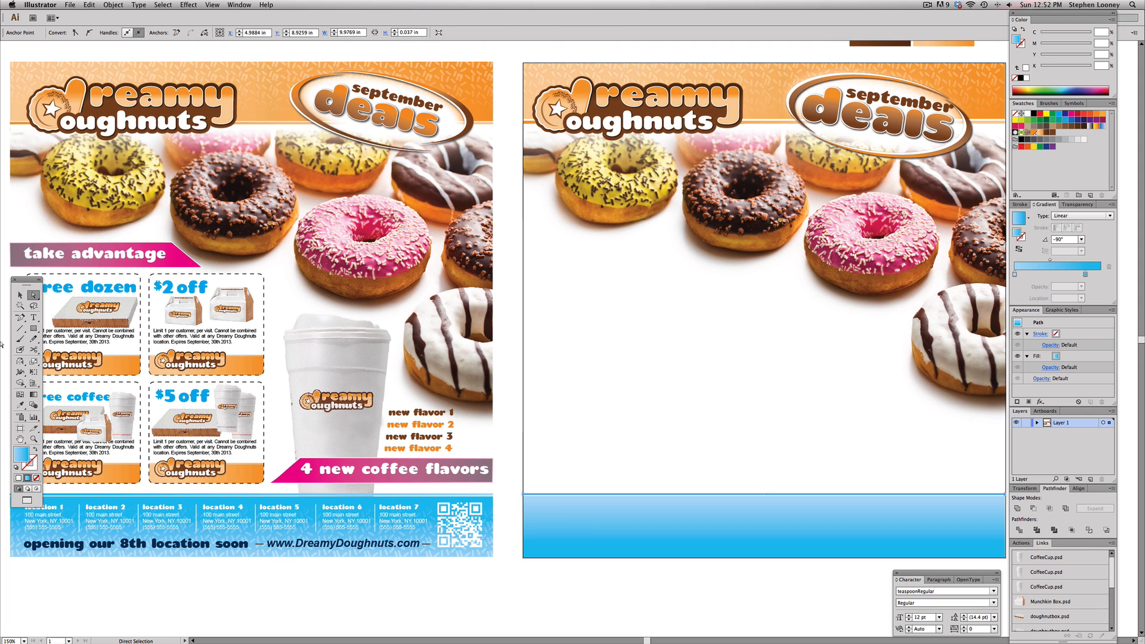
Redraw the thin strip's gradient horizontally across it with the Gradient tool
left_click(20, 361)
left_click_drag(953, 505, 1064, 511)
key("a")
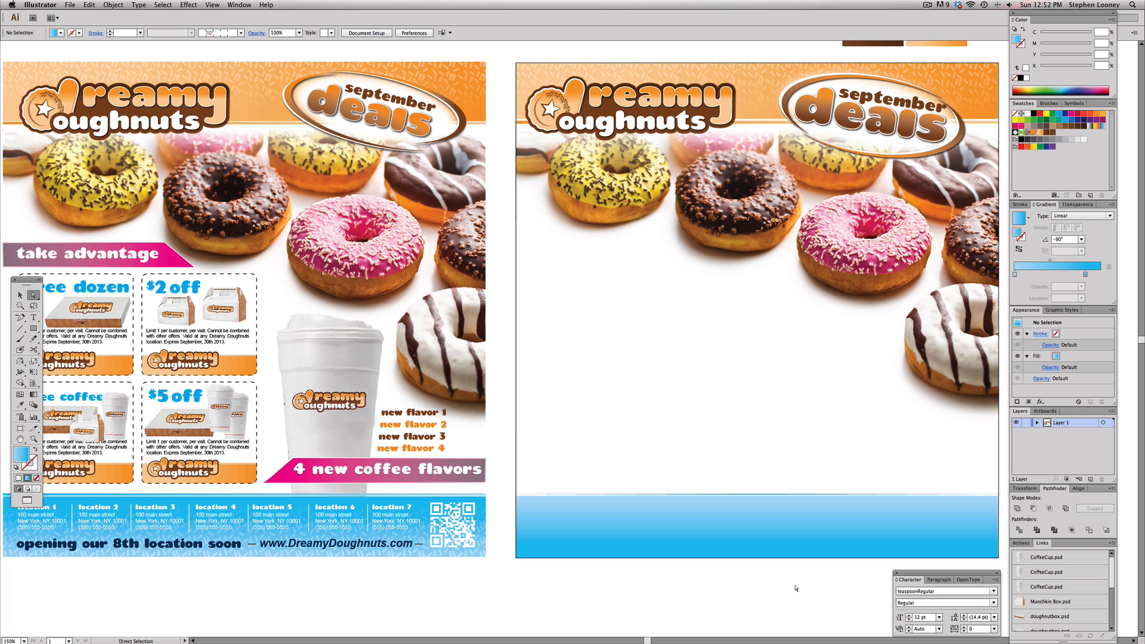
left_click(21, 295)
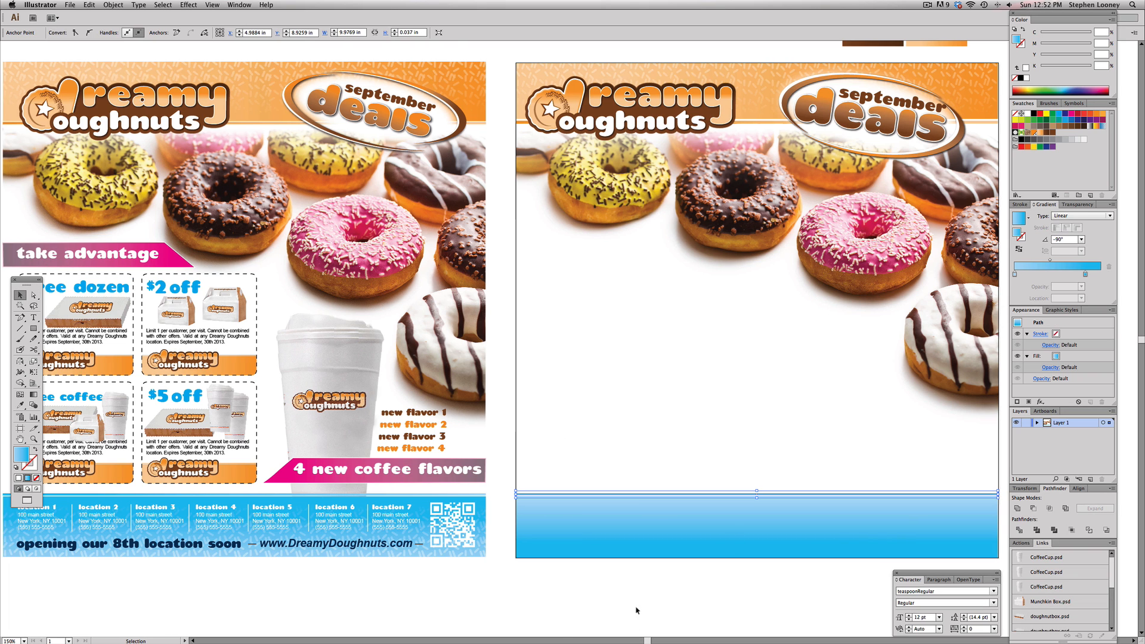
left_click(635, 604)
left_click_drag(636, 576, 623, 552)
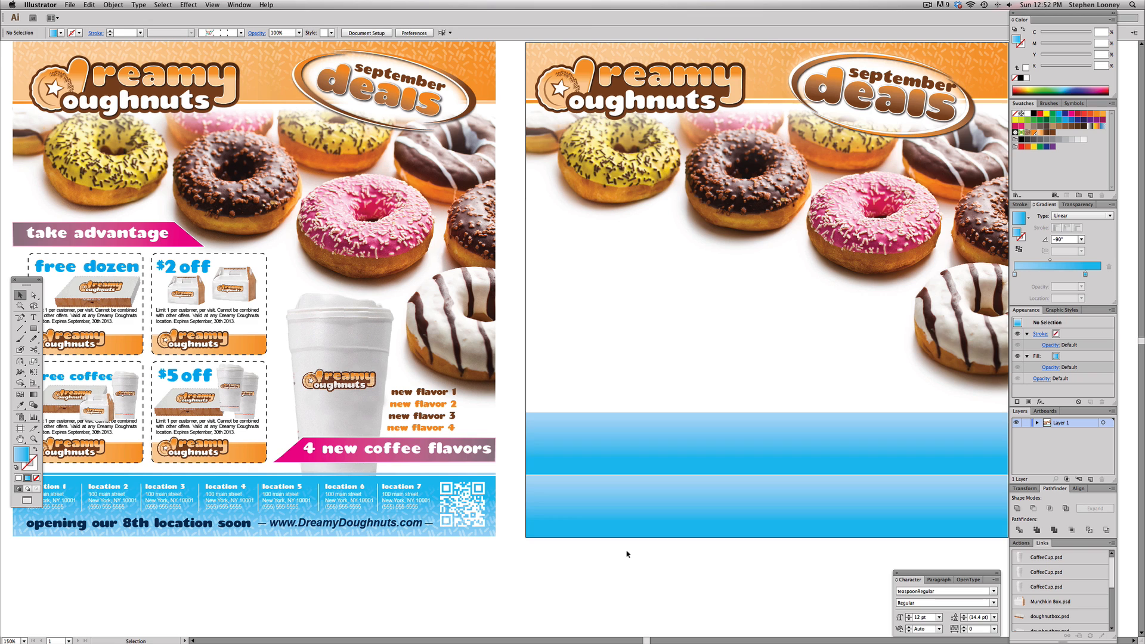
left_click(604, 495)
left_click(609, 565)
scroll(626, 554, "right", 1)
left_click_drag(643, 508, 643, 445)
left_click(632, 547)
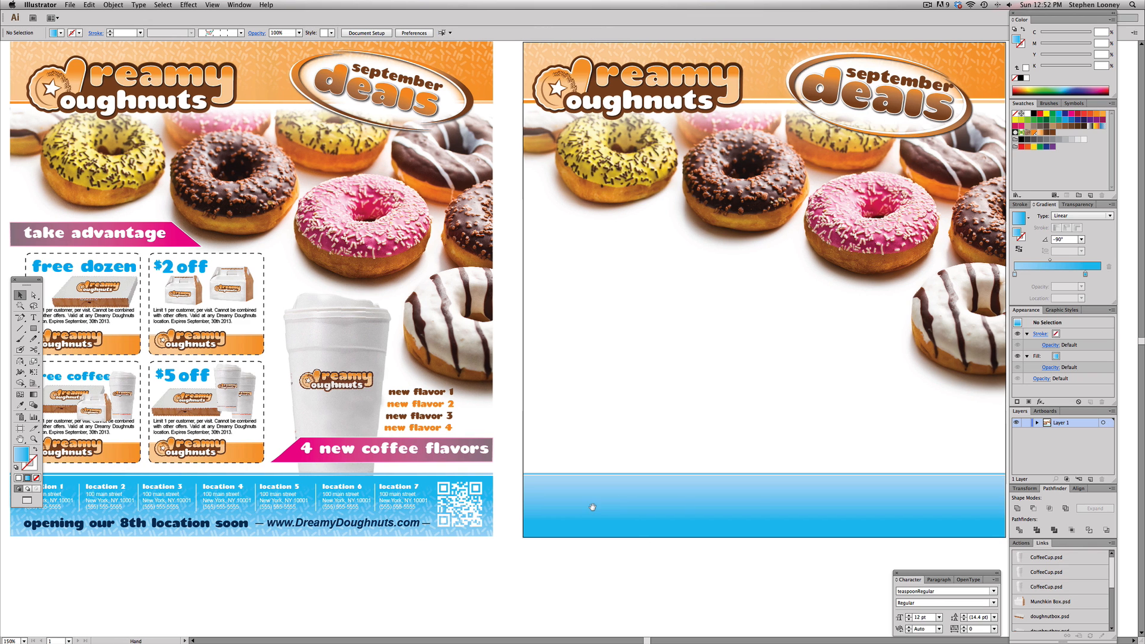
Copy the sprinkle pattern from the header down onto the blue footer bar
left_click(598, 54)
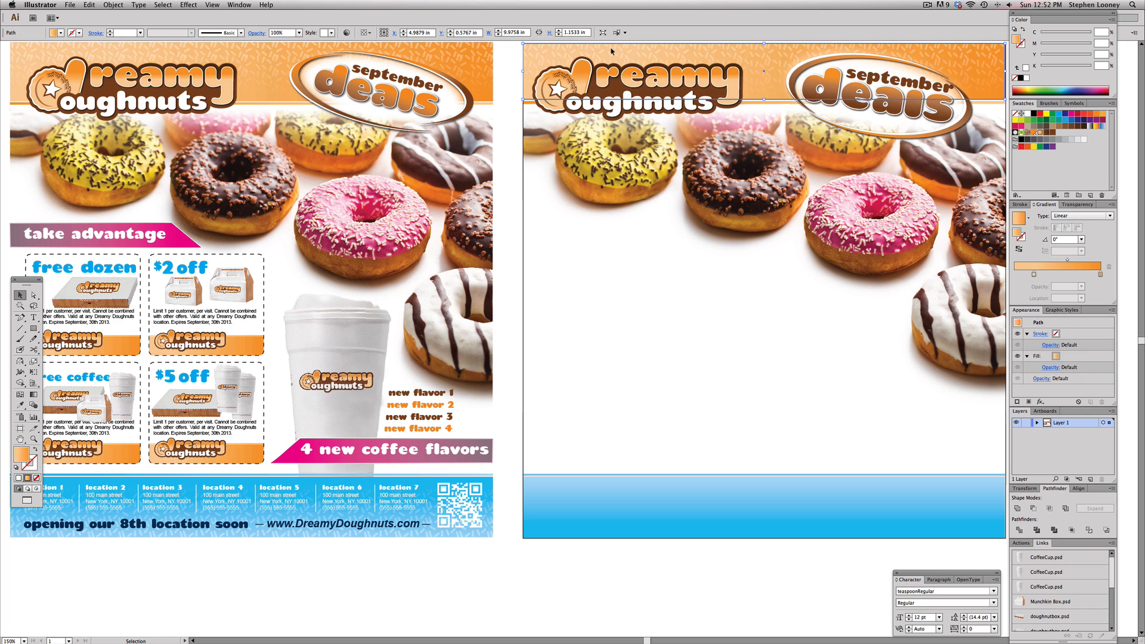
left_click(616, 51)
left_click_drag(616, 50, 662, 615)
left_click(20, 361)
left_click(20, 295)
left_click(621, 360)
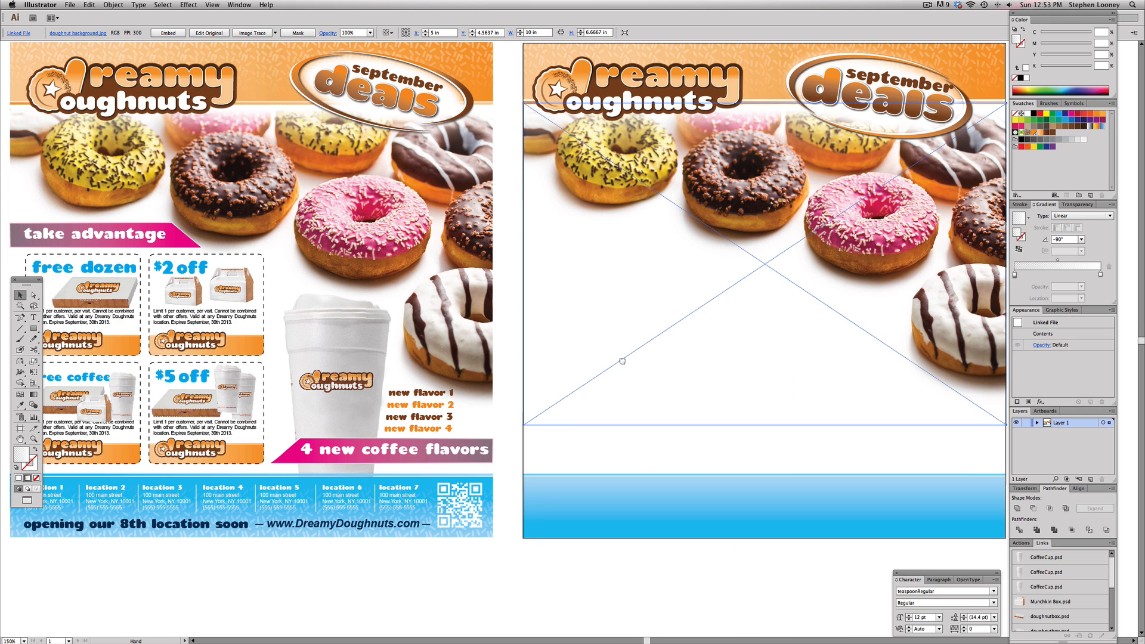
scroll(622, 370, "right", 1)
Bring the sprinkle pattern group in the footer to the front
left_click(624, 511)
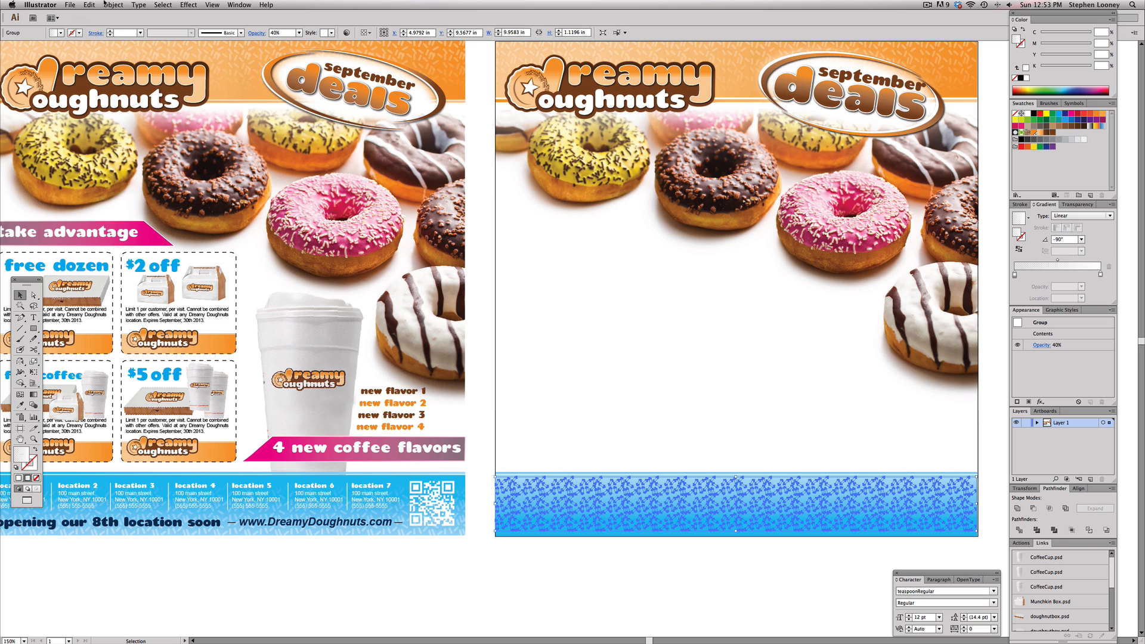
left_click(105, 5)
mouse_move(179, 23)
left_click(225, 24)
left_click(630, 539)
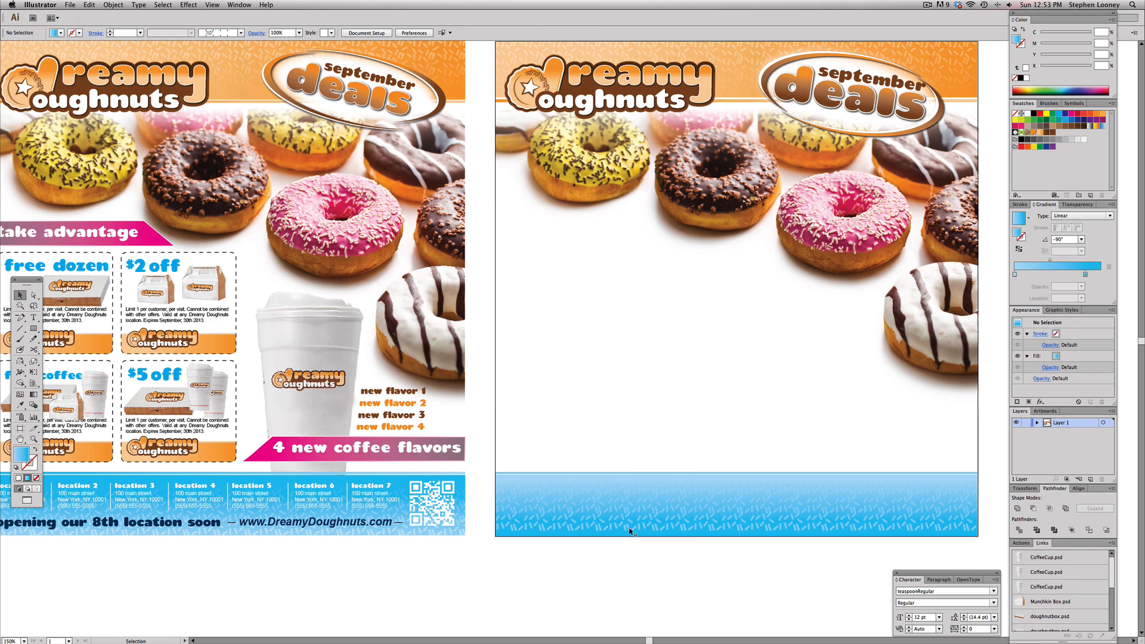
Add the text "location 1" on the pasteboard below the reference poster
scroll(644, 540, "left", 4)
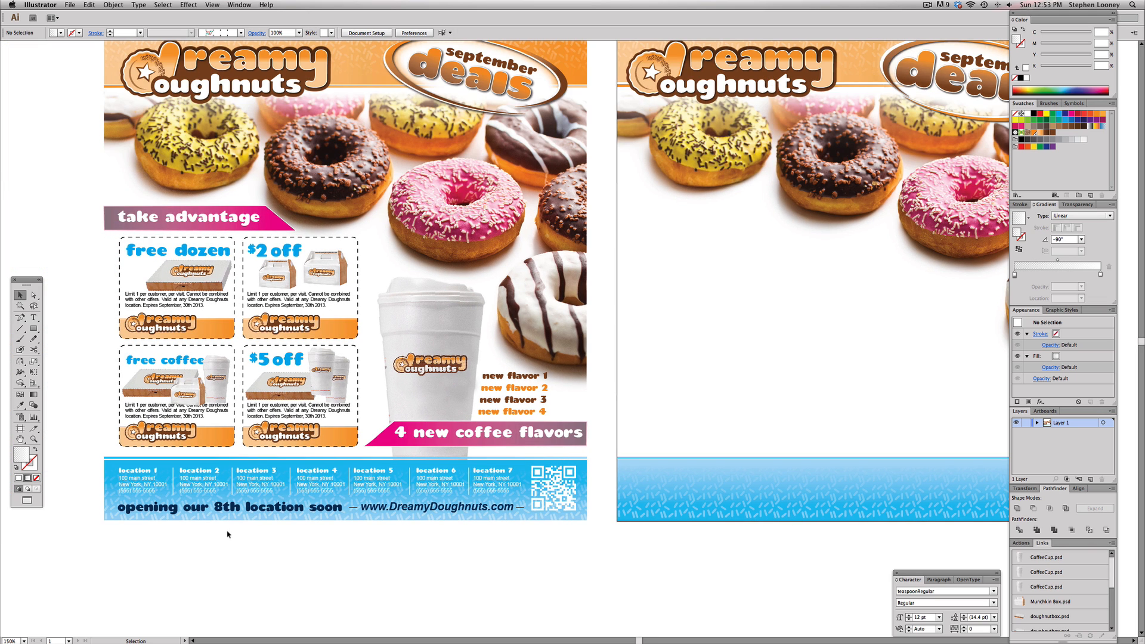
left_click_drag(661, 382, 603, 428)
left_click_drag(249, 440, 284, 442)
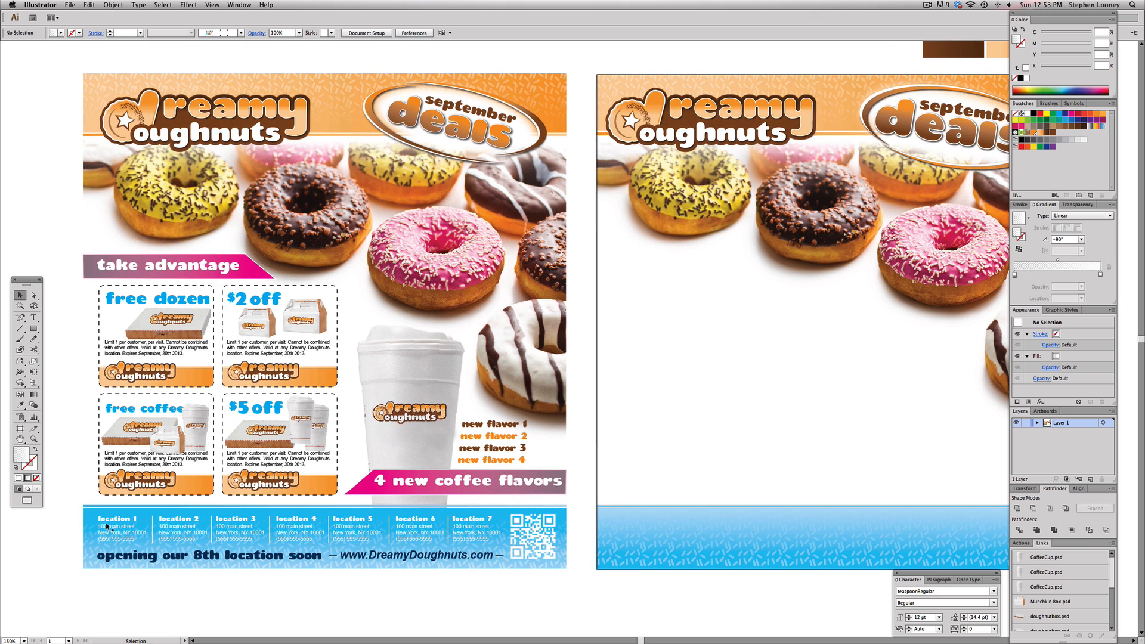
scroll(127, 554, "down", 1)
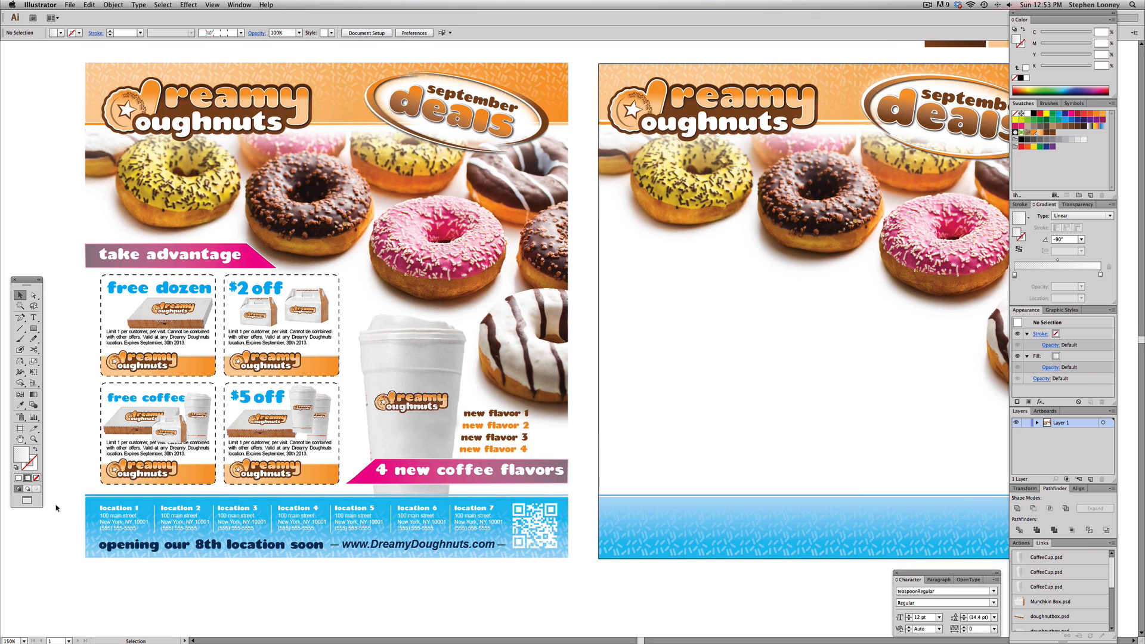
left_click(34, 317)
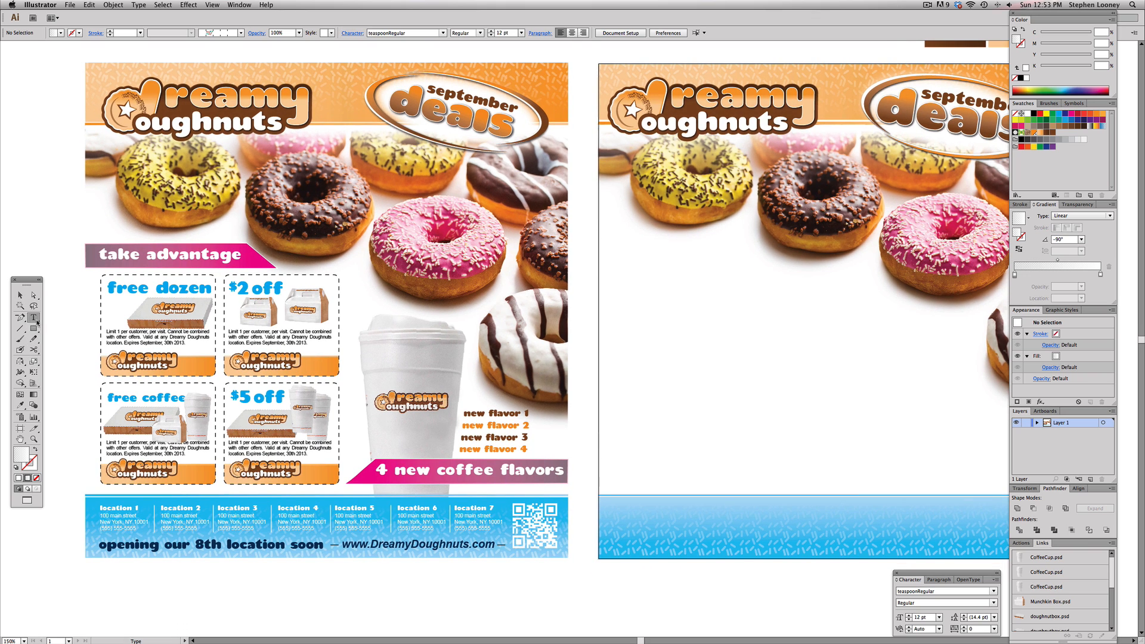
left_click(100, 587)
type("locati")
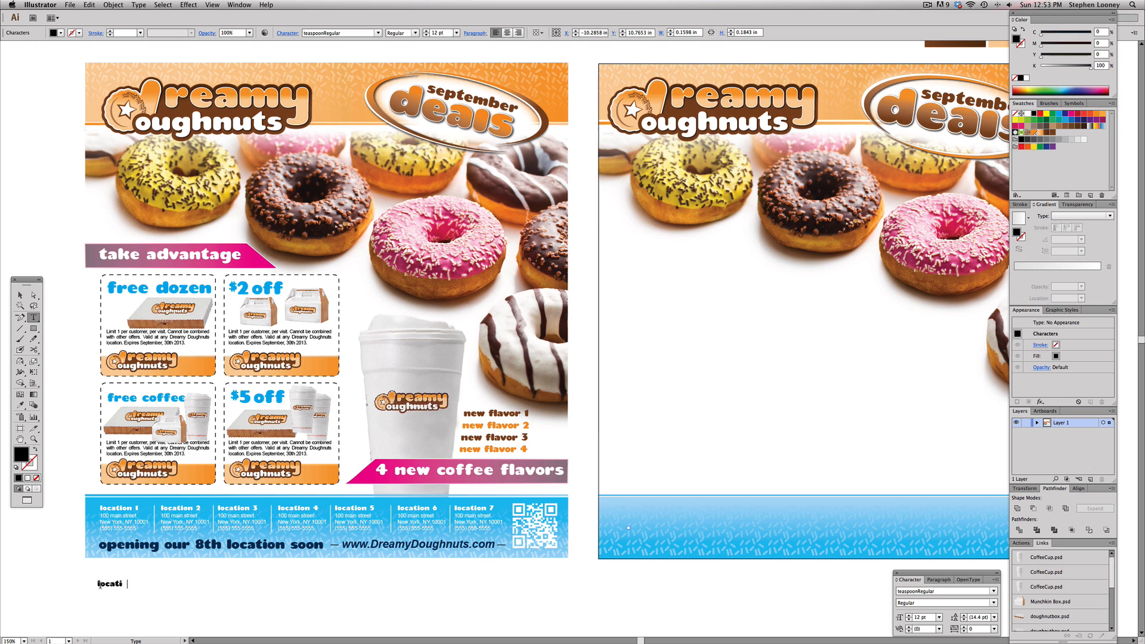
type("on 1")
key("Escape")
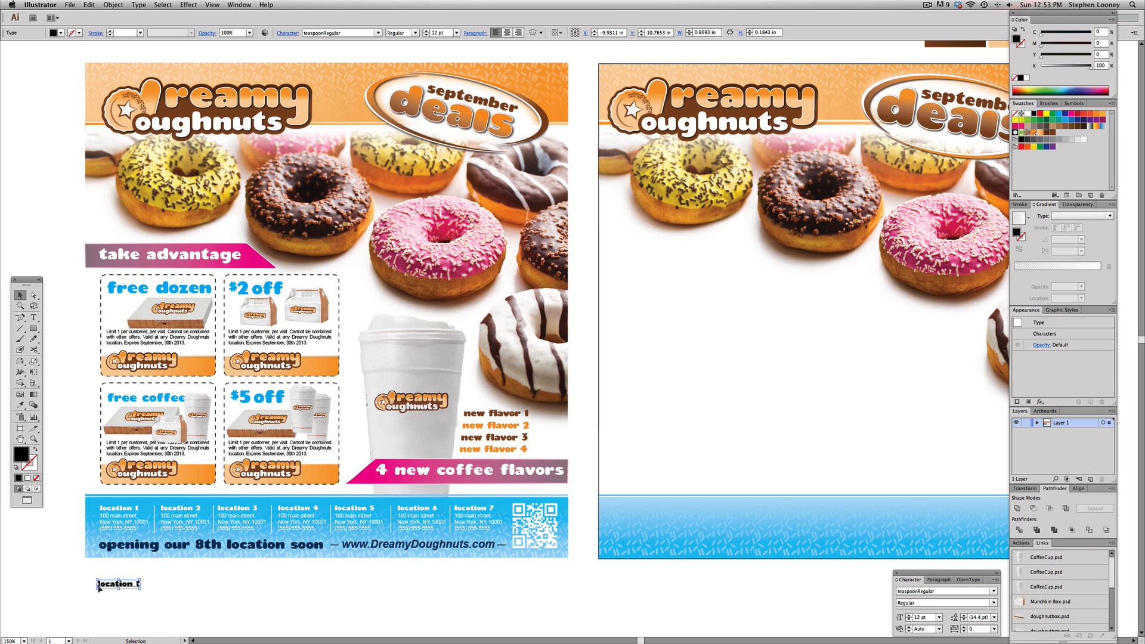
Move "location 1" onto the footer bar's left side and copy the reference poster's address lines beneath it
left_click_drag(101, 586, 624, 516)
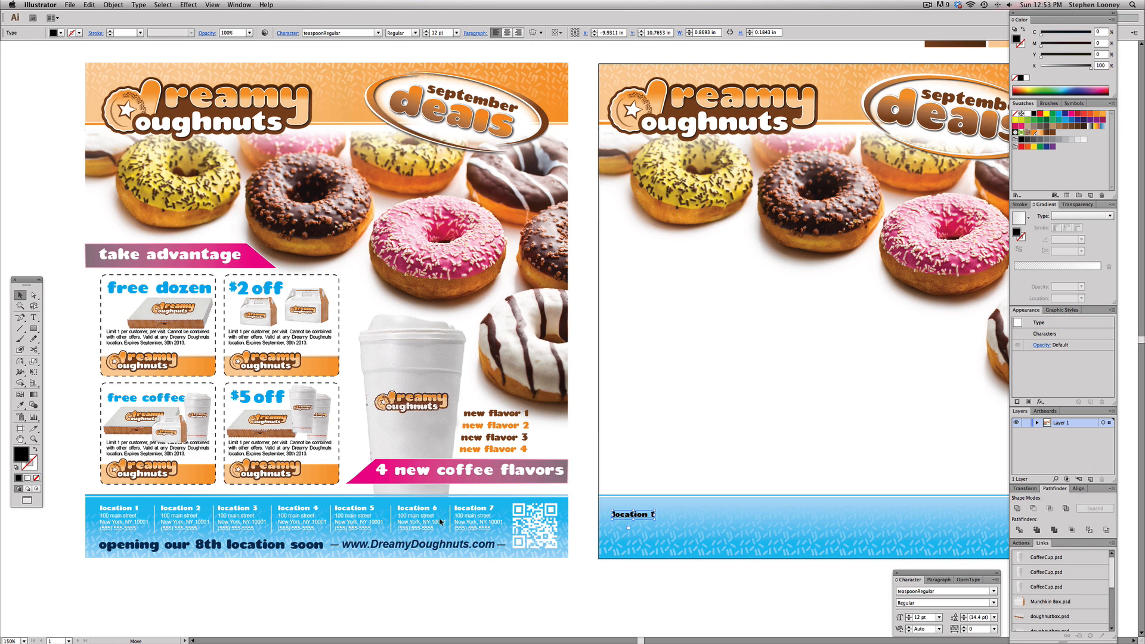
left_click(116, 526)
left_click_drag(139, 525, 624, 535)
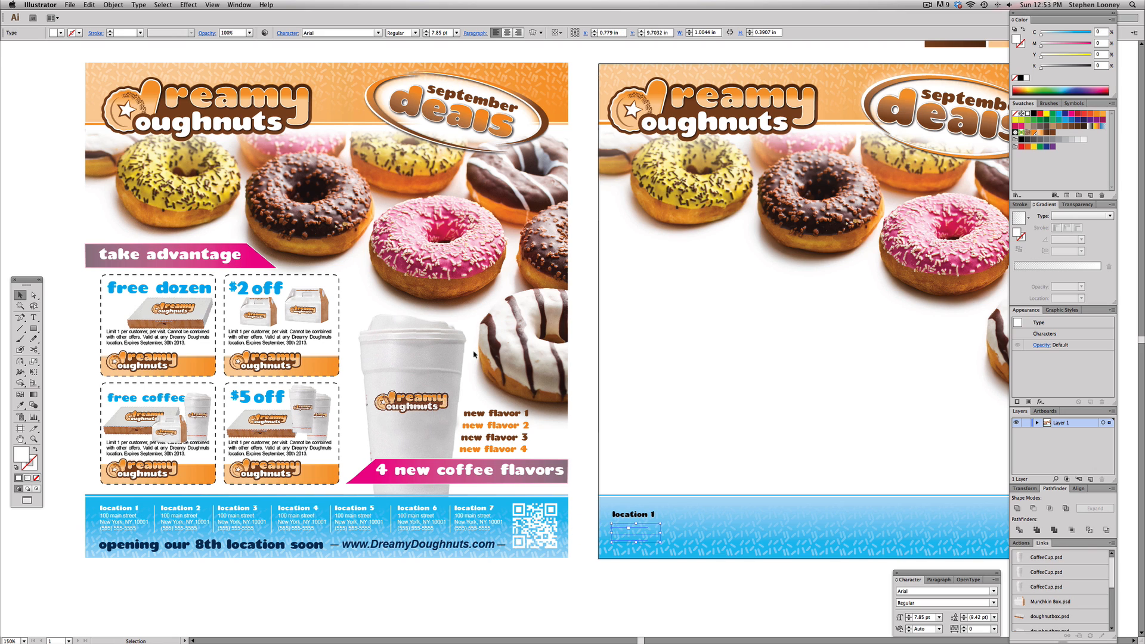
Bring the address text to the front and nudge it up slightly under the location heading
left_click(114, 4)
mouse_move(131, 25)
left_click(220, 24)
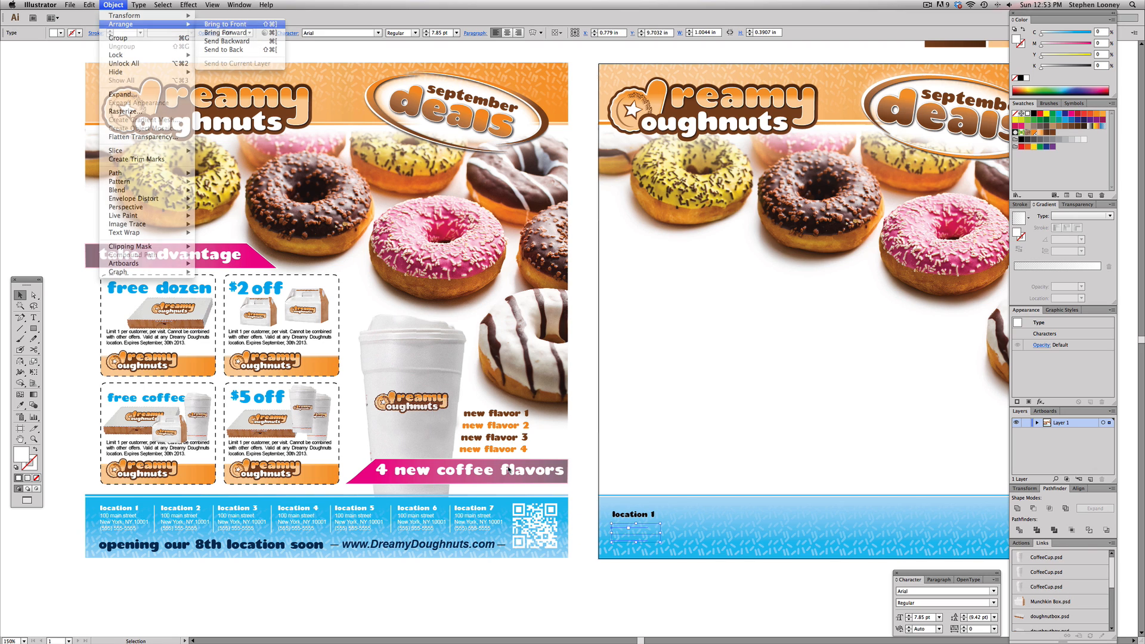
left_click(634, 514, "shift")
left_click_drag(634, 515, 635, 510)
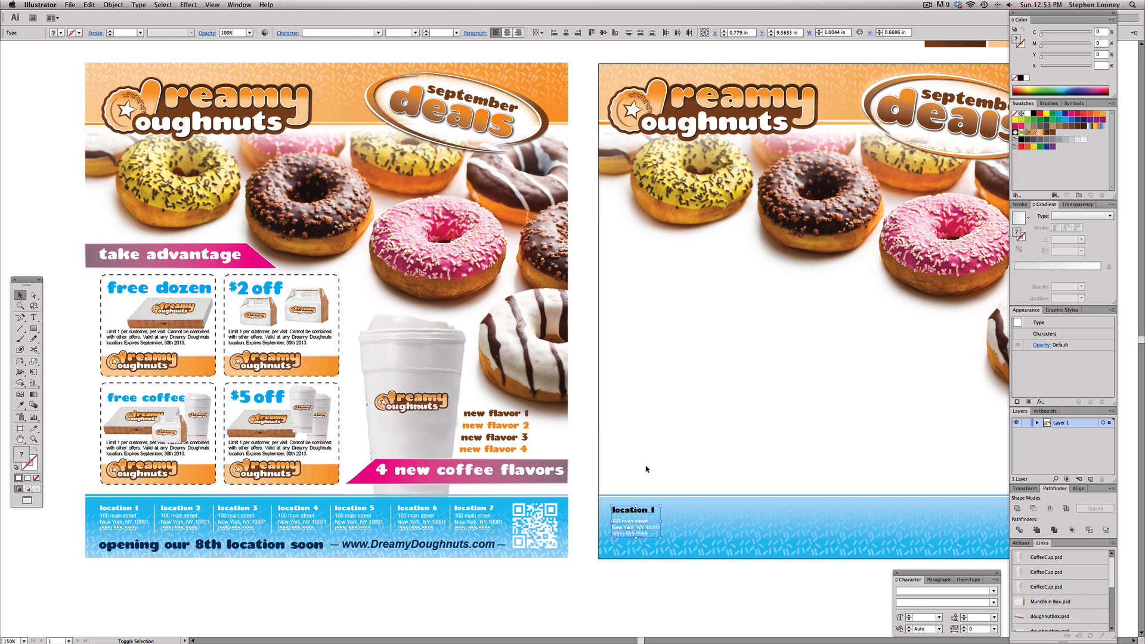
left_click(667, 432)
left_click_drag(706, 465, 688, 462)
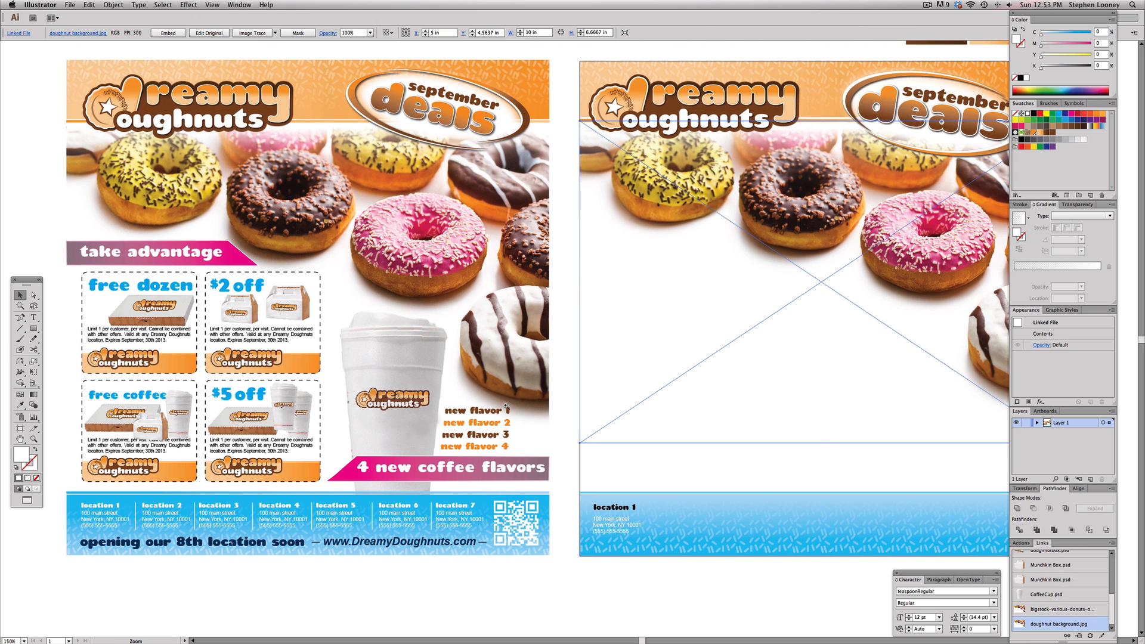
left_click(620, 509)
left_click_drag(517, 415, 787, 630)
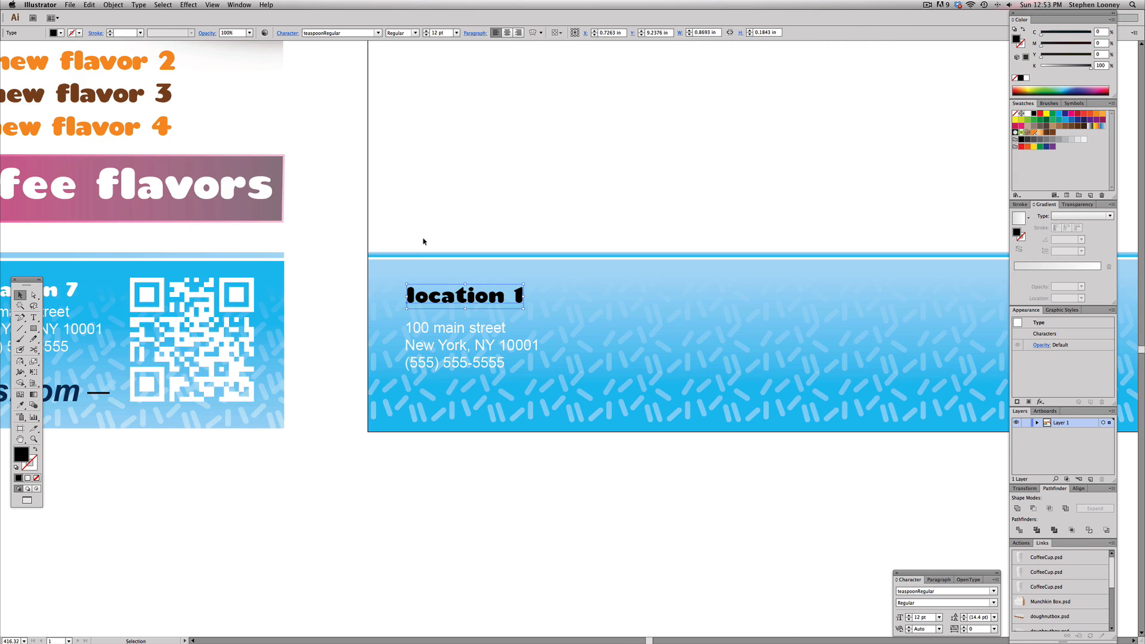
Nudge the "location 1" heading down slightly and fill it white
left_click_drag(440, 300, 440, 303)
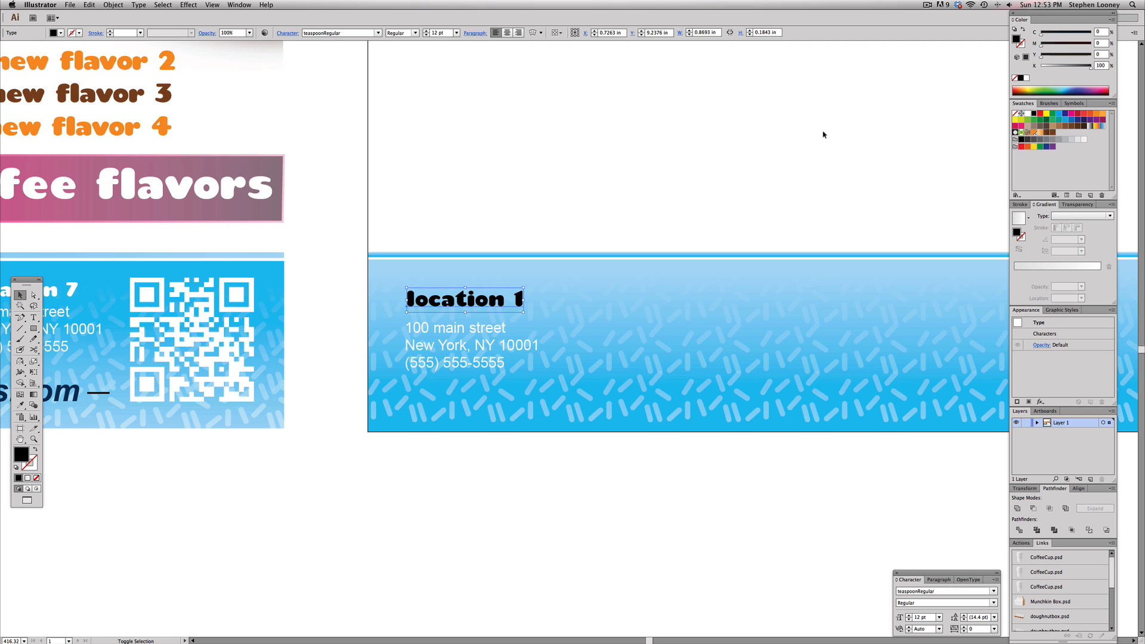
left_click(1028, 113)
Draw a vertical divider line to the right of the address block and give it a white 1 pt stroke
left_click(24, 331)
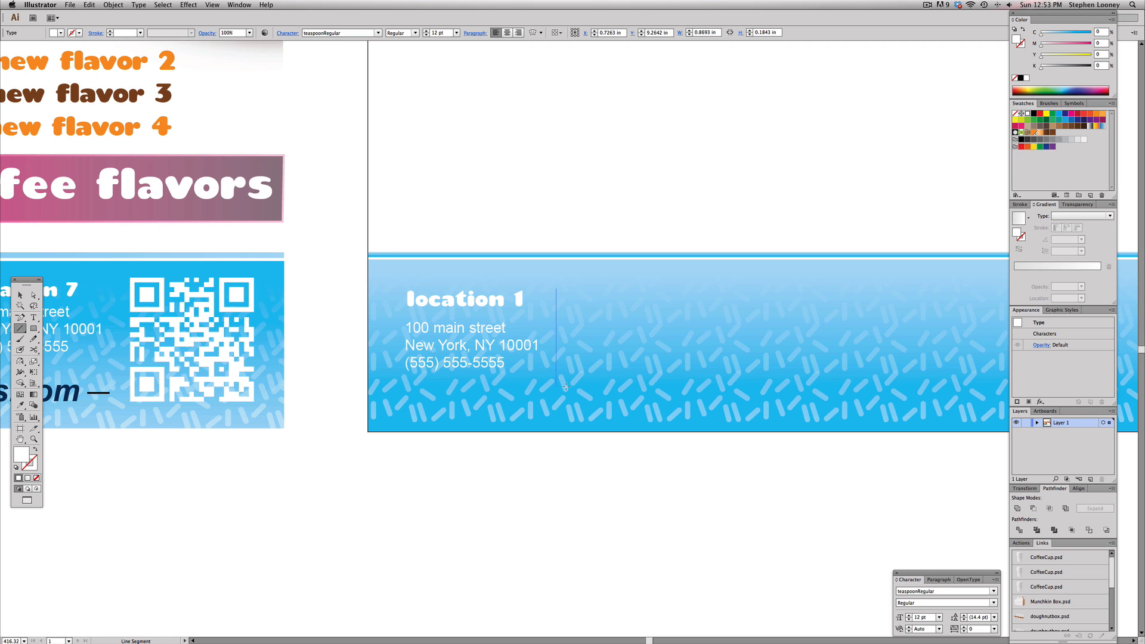
left_click_drag(566, 376, 567, 376)
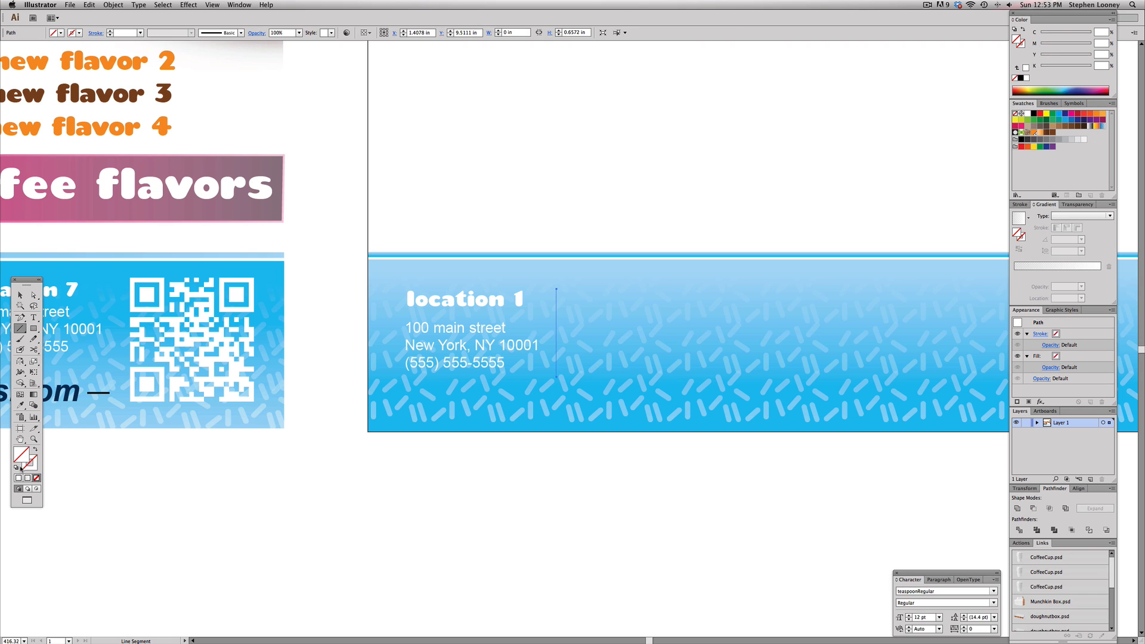
left_click(1027, 113)
left_click(1020, 204)
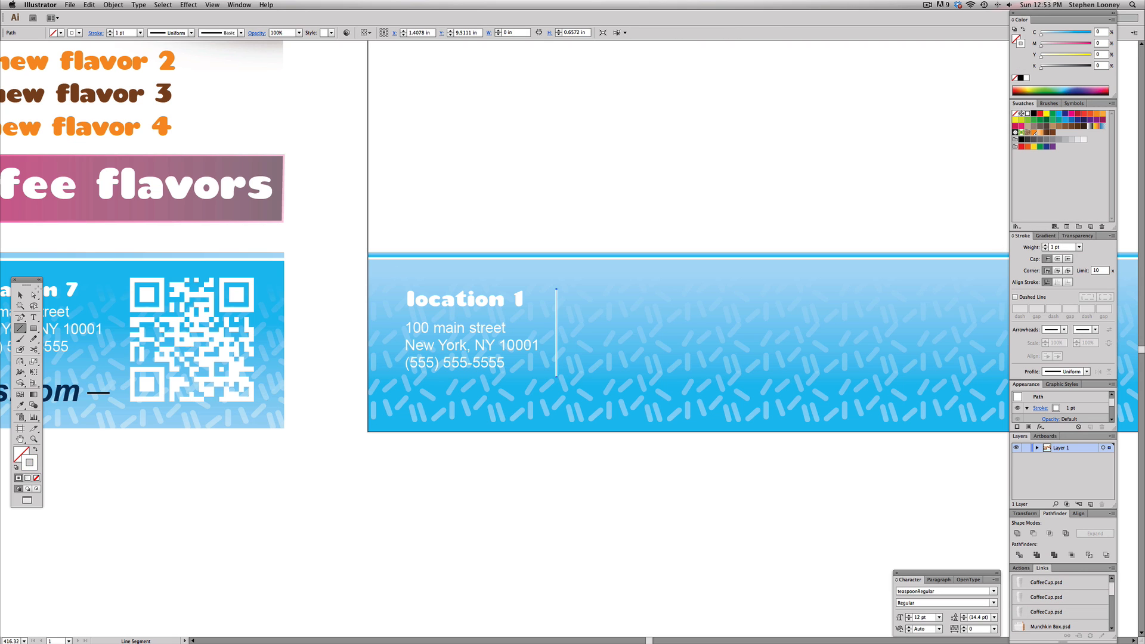
Unlock the footer bar and redraw its blue gradient vertically from bottom to top with the Gradient tool
left_click(20, 295)
left_click(596, 362, "alt+super")
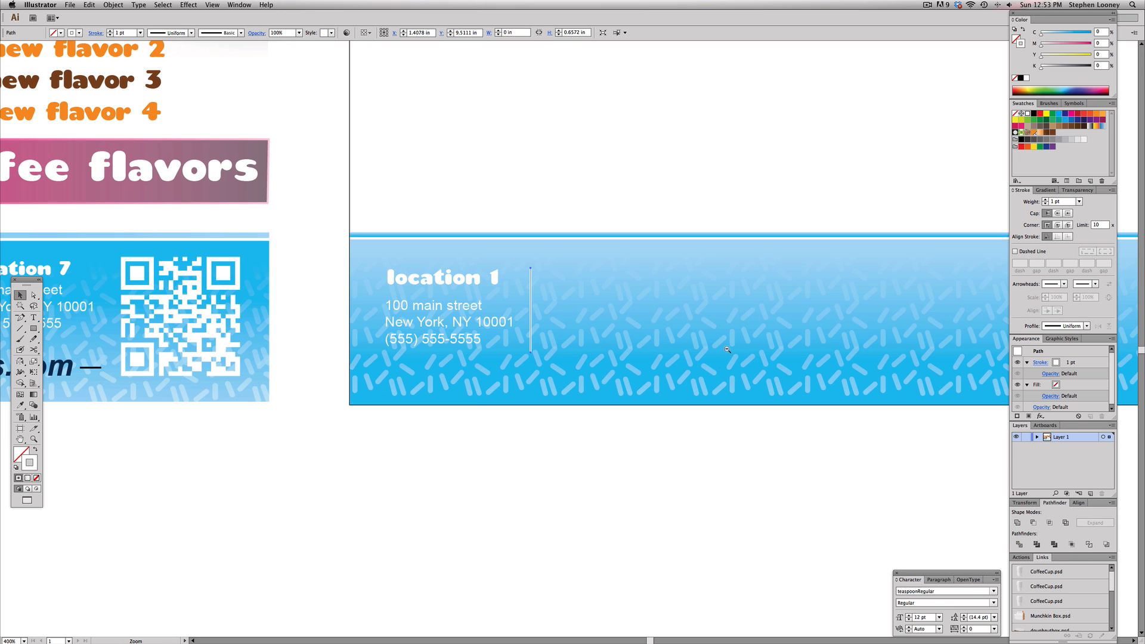
left_click_drag(414, 269, 433, 285)
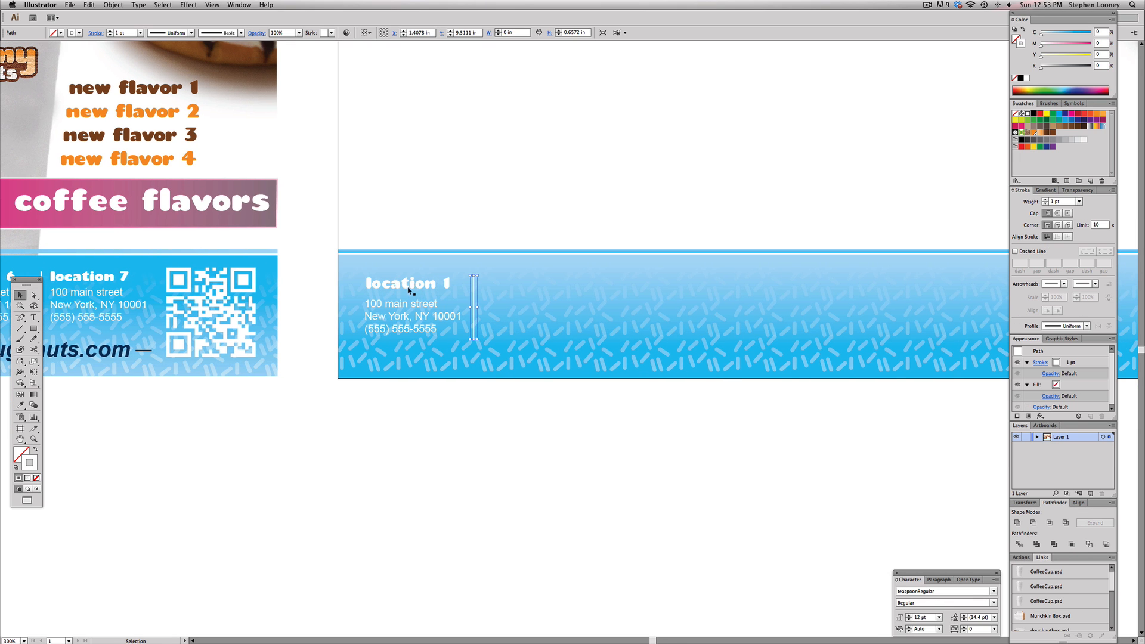
left_click(411, 266)
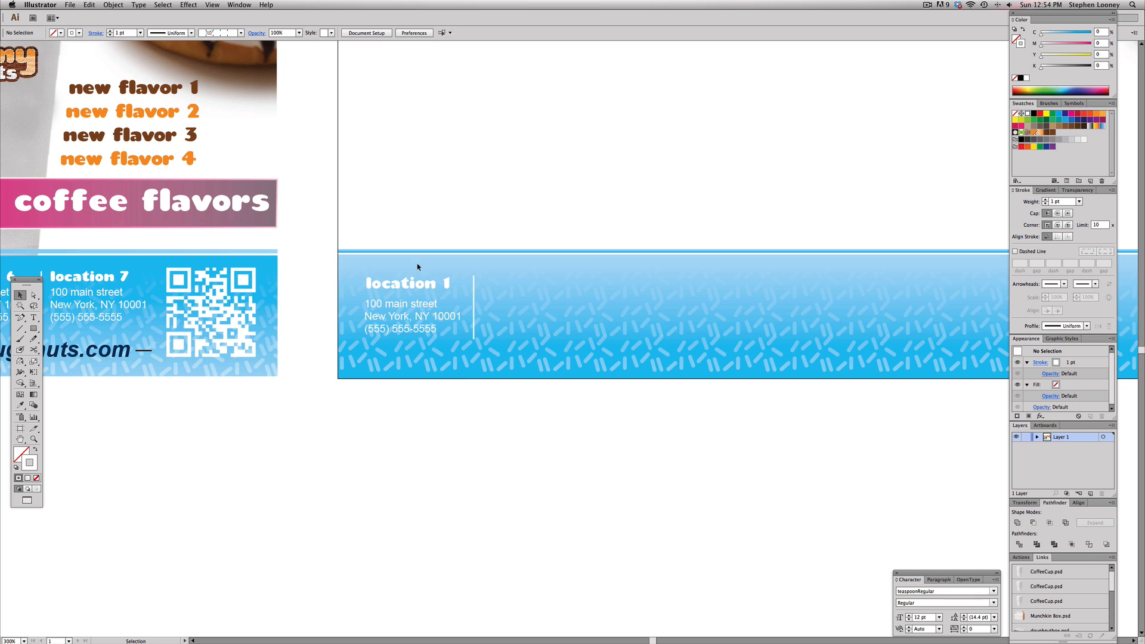
key("alt+super+2")
left_click(503, 429)
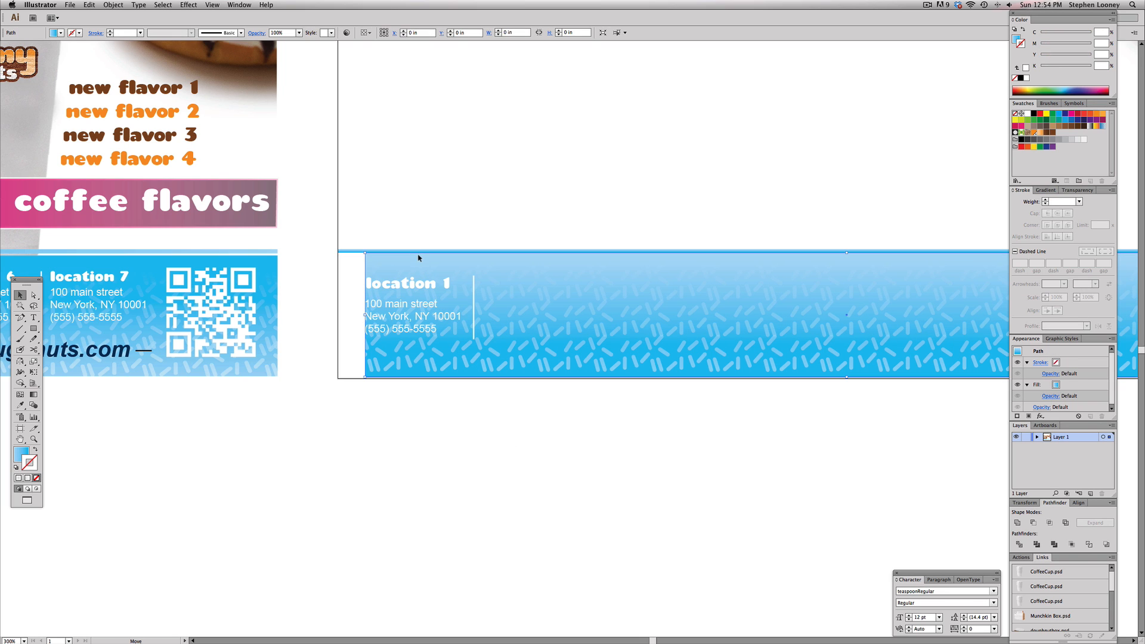
left_click(373, 271)
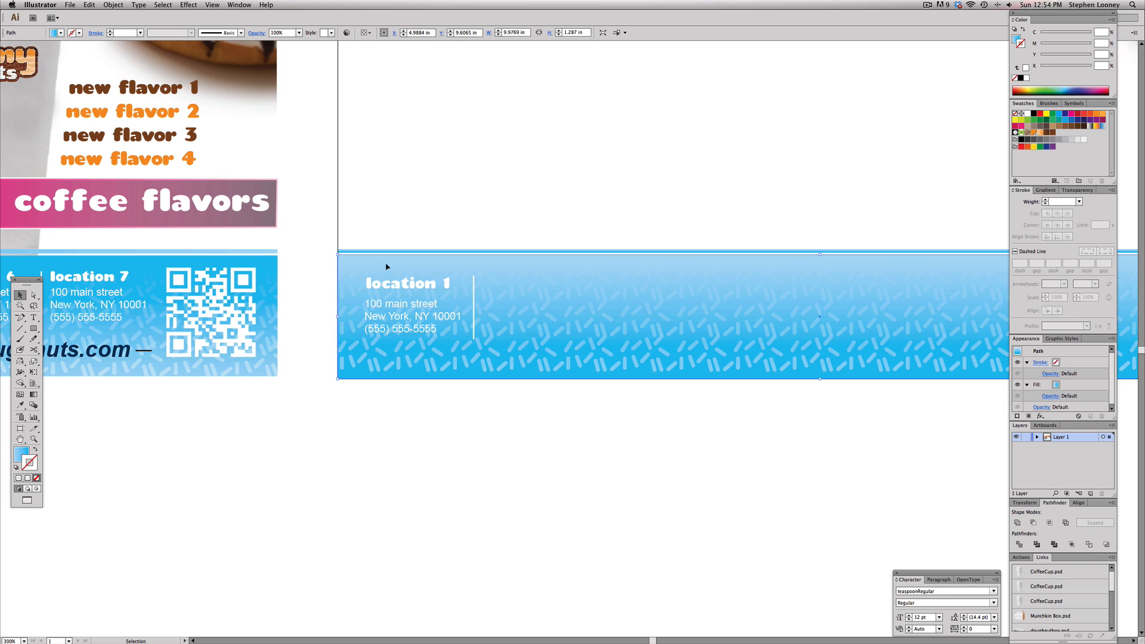
left_click(34, 394)
left_click_drag(510, 382, 512, 261)
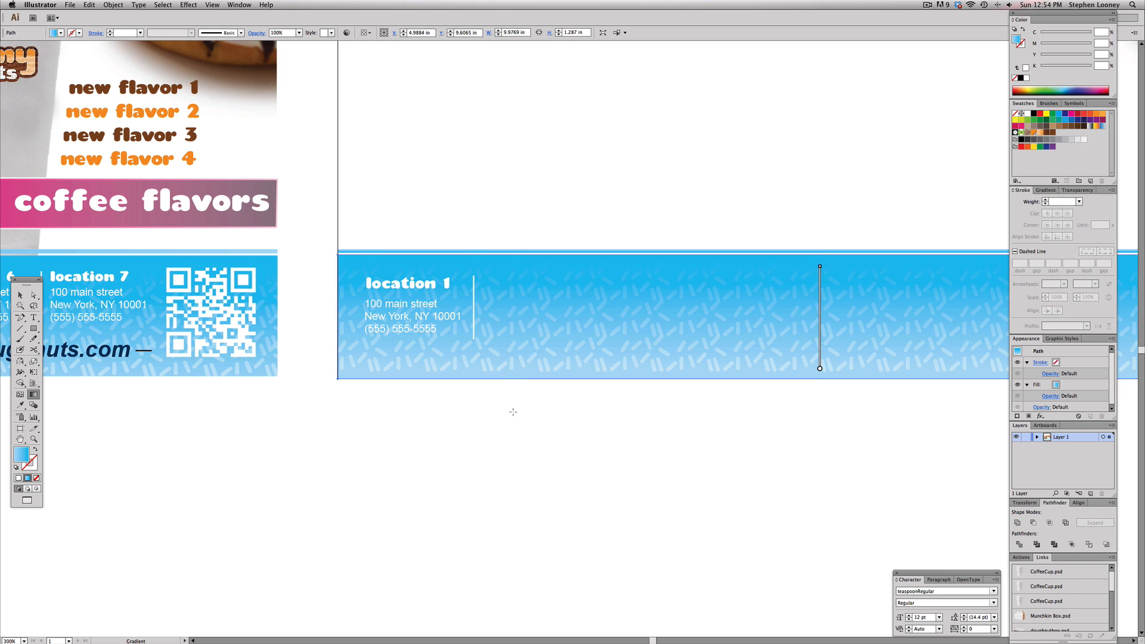
left_click_drag(511, 431, 517, 286)
left_click_drag(510, 394, 512, 260)
key("v")
left_click(583, 247)
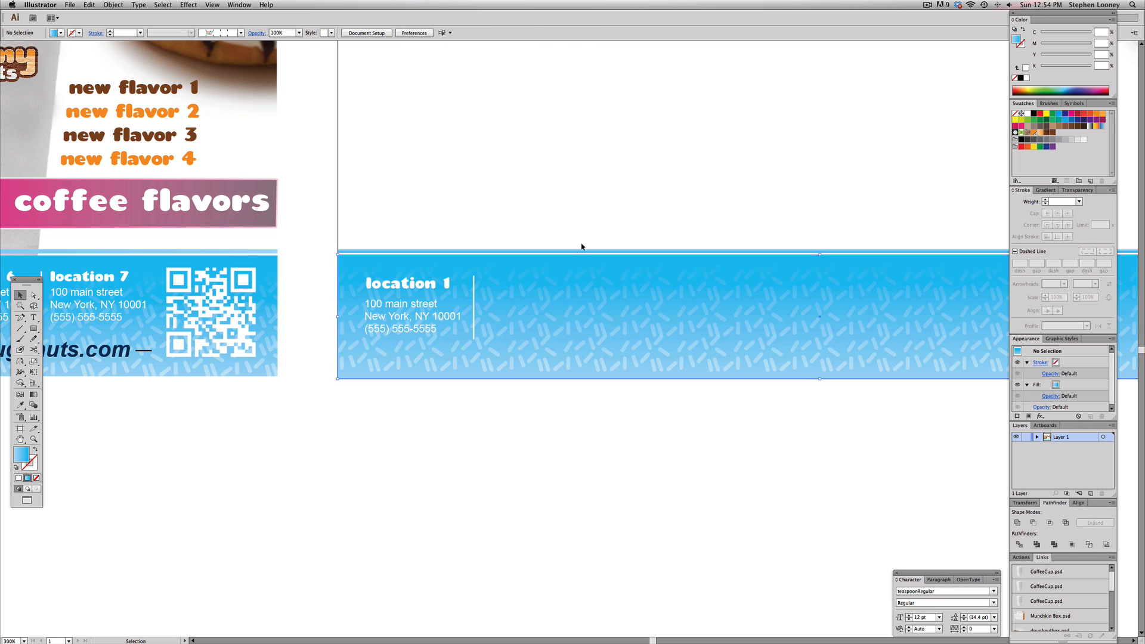
Select the footer bar with its sprinkle pattern and lock them
left_click_drag(636, 462, 554, 245)
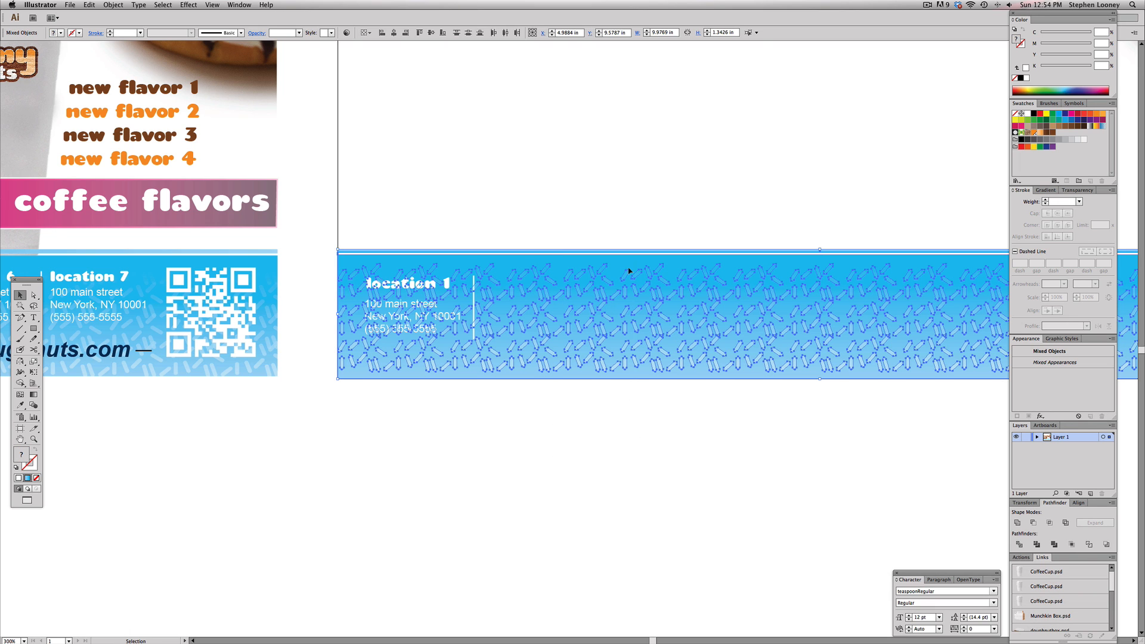
key("a")
key("super+2")
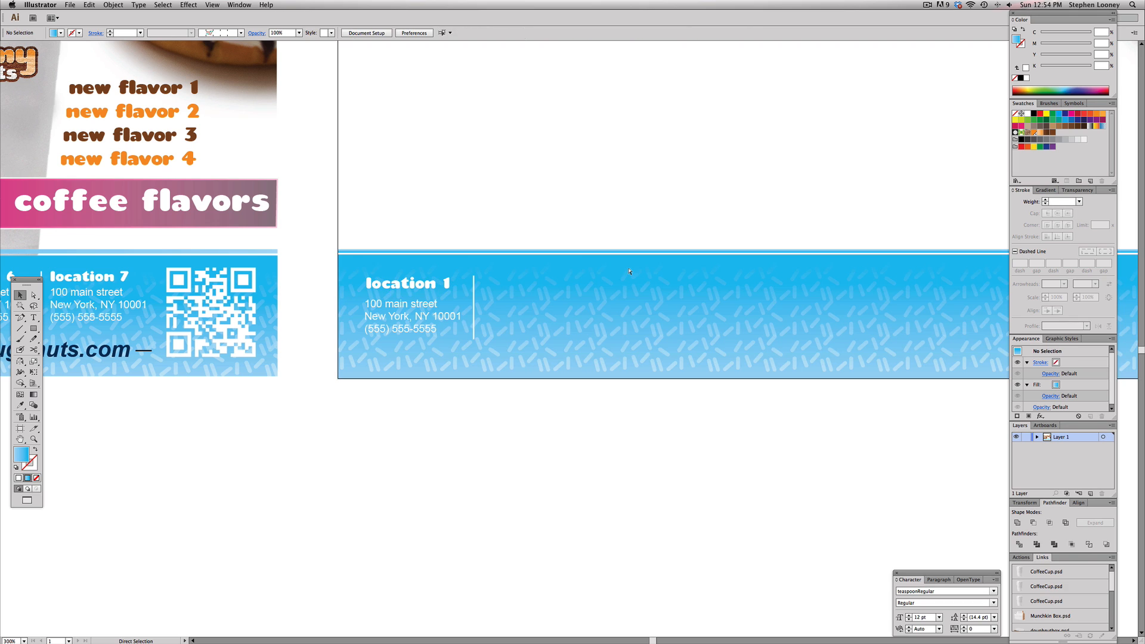
Duplicate the location block with its divider across the footer into seven evenly spaced copies
left_click_drag(387, 306, 365, 343)
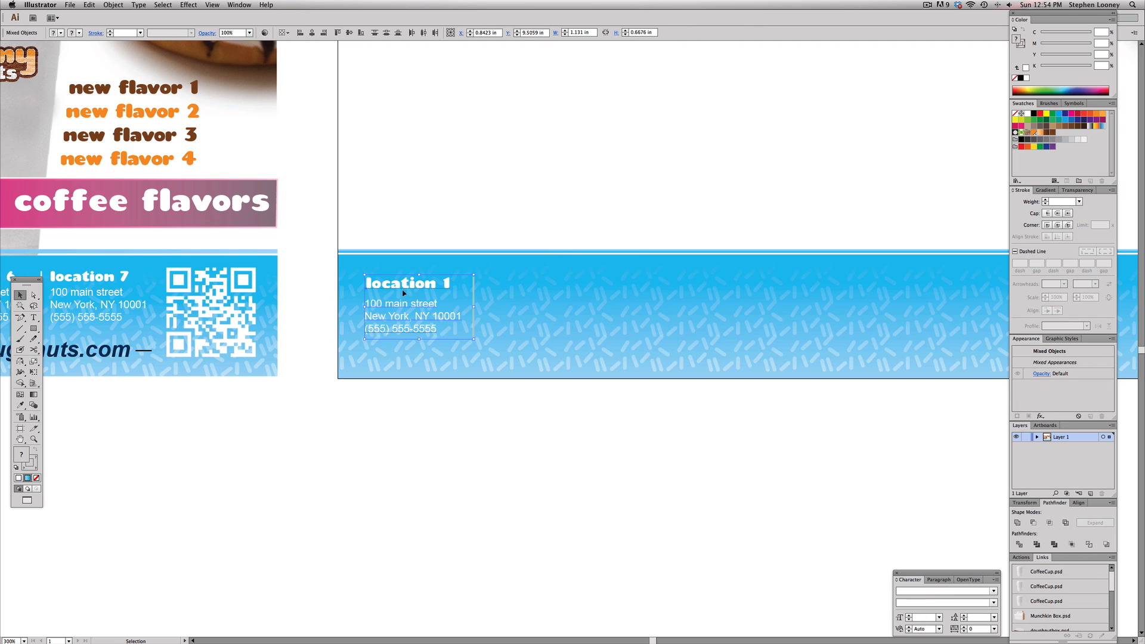
left_click_drag(400, 284, 523, 280)
left_click_drag(554, 281, 677, 282)
key("super+d")
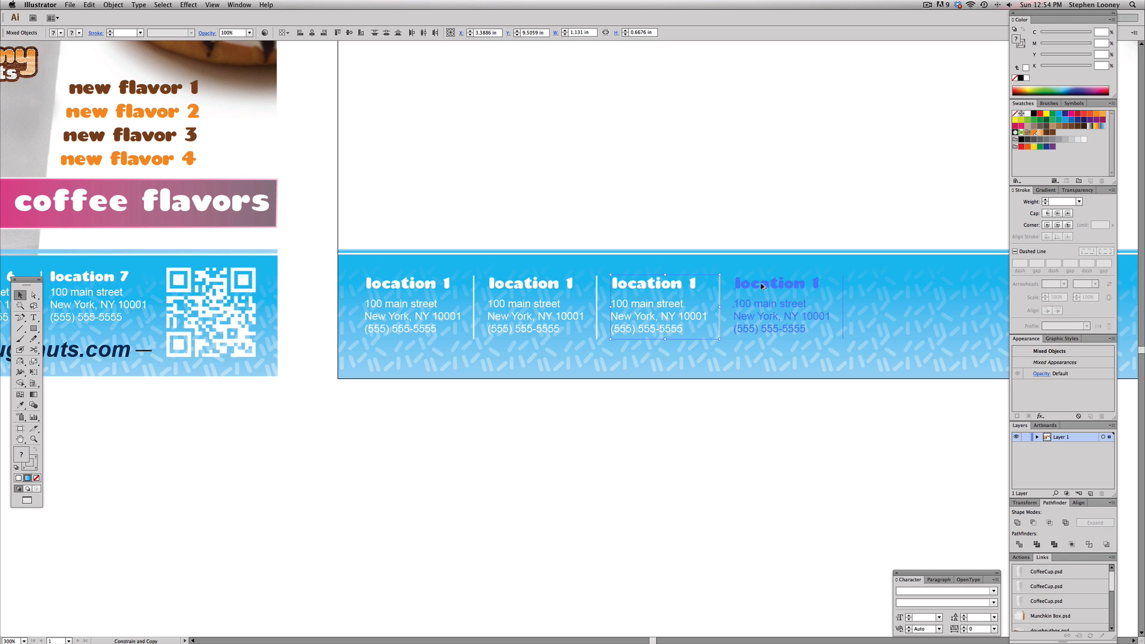
left_click_drag(712, 330, 702, 292)
key("super+d")
key("super+shift+a")
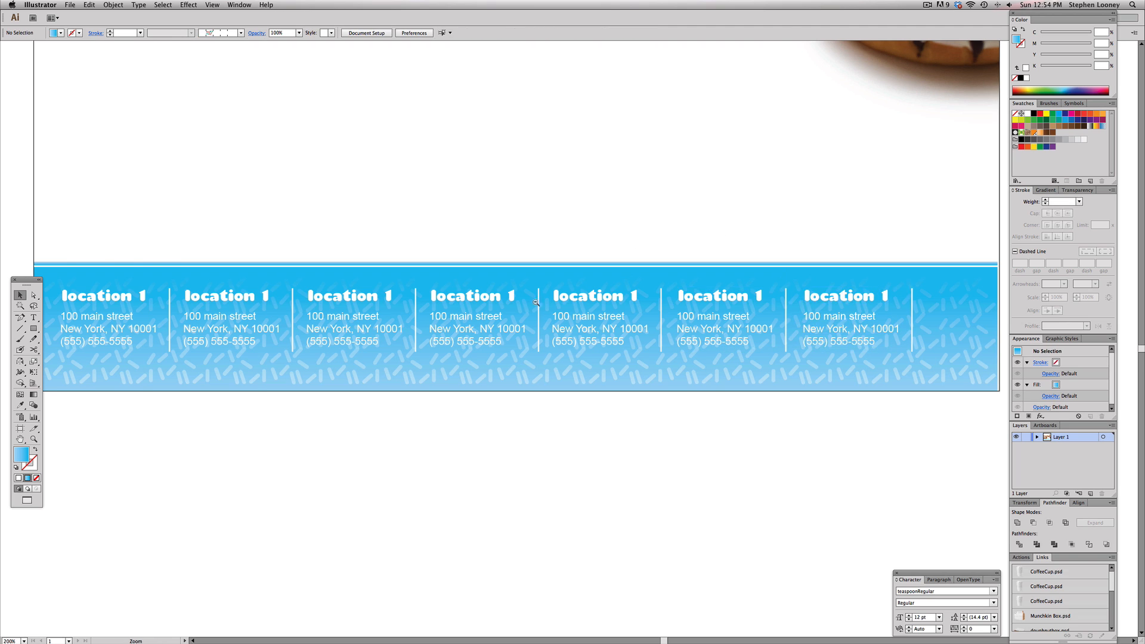
Select the seven location blocks and scale them horizontally narrower so they fit the footer, keeping the bar locked
left_click(536, 300, "alt+super")
left_click_drag(477, 327, 461, 331)
left_click_drag(534, 352, 539, 353)
left_click(684, 394, "alt+super")
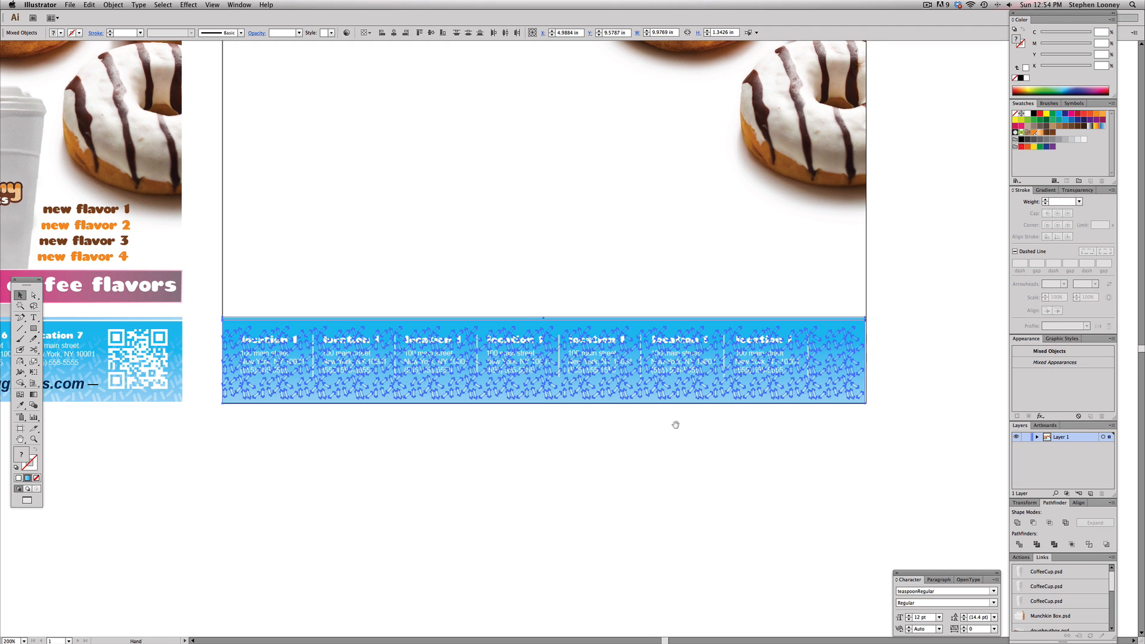
left_click(645, 431)
left_click_drag(633, 434, 644, 440)
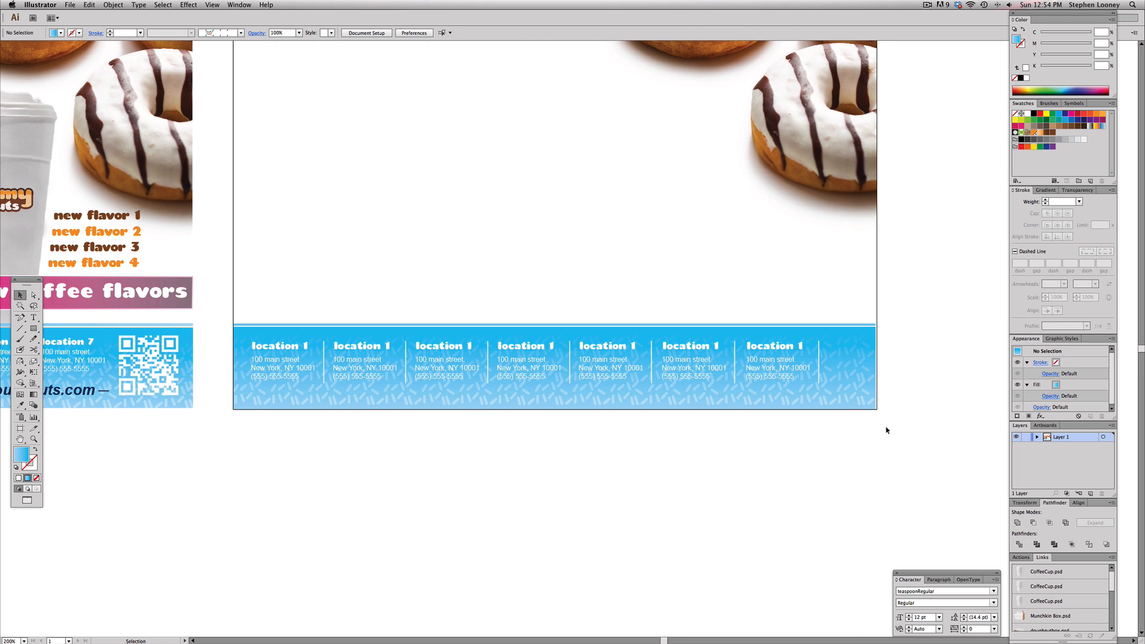
left_click_drag(914, 432, 843, 316)
key("super+2")
left_click_drag(700, 402, 293, 388)
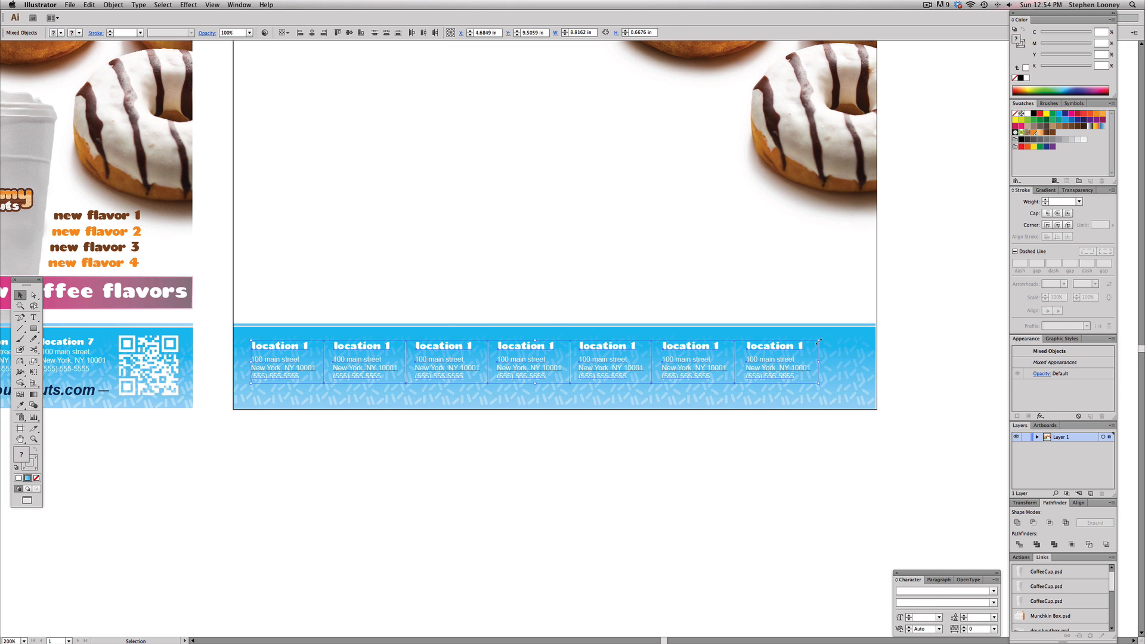
left_click_drag(819, 341, 741, 340)
scroll(640, 300, "left", 1)
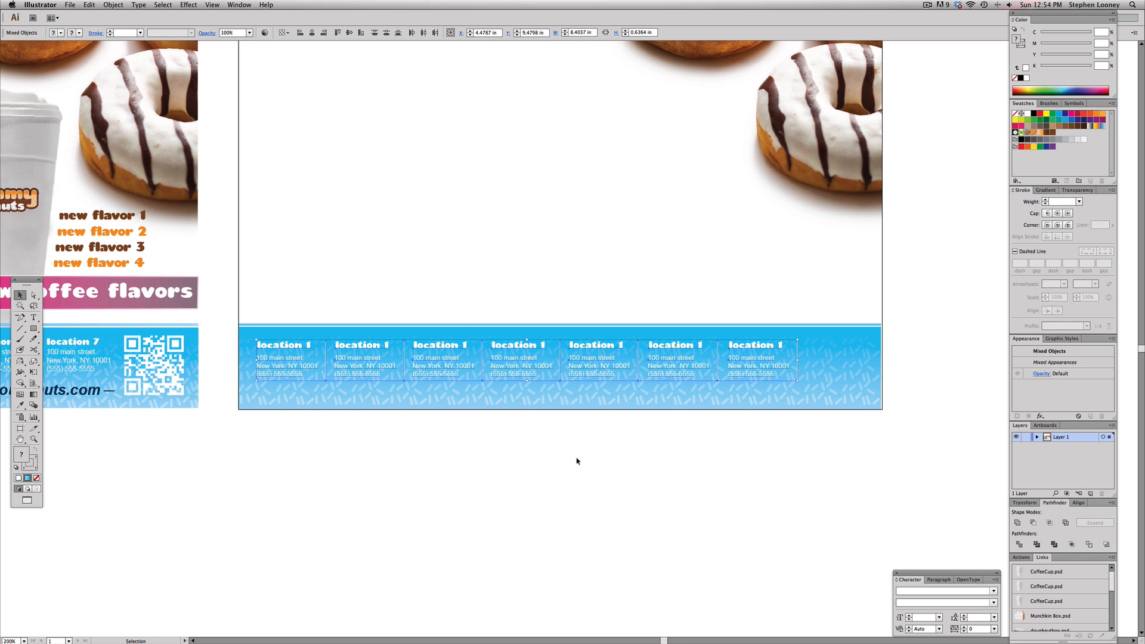
left_click(575, 468)
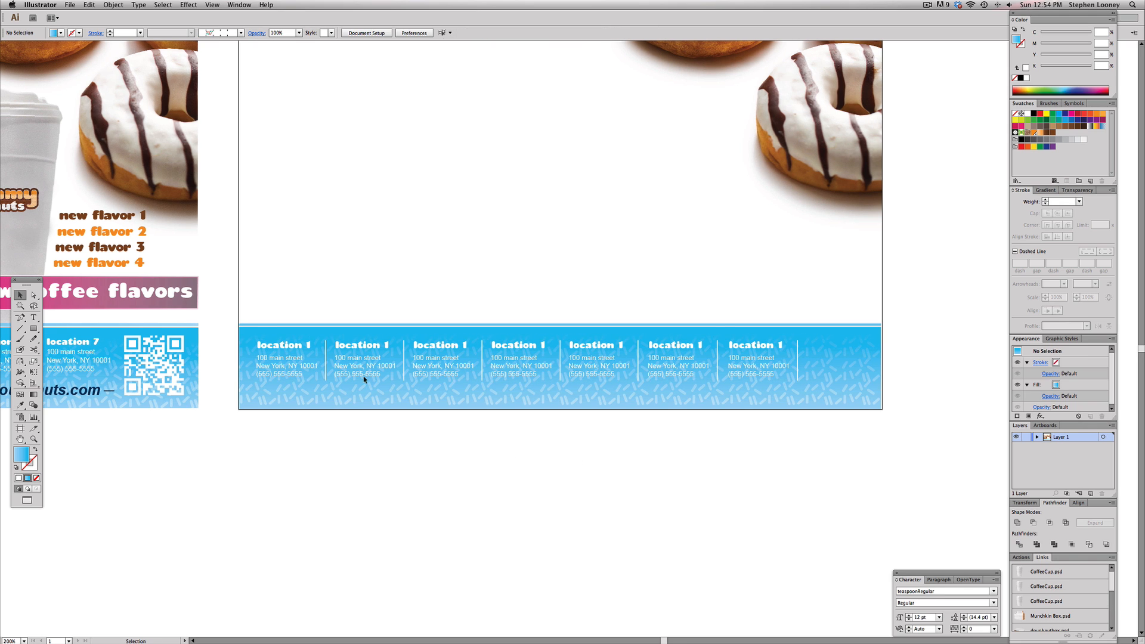
Draw a black square placeholder rectangle at the footer's right end
left_click_drag(267, 280, 791, 405)
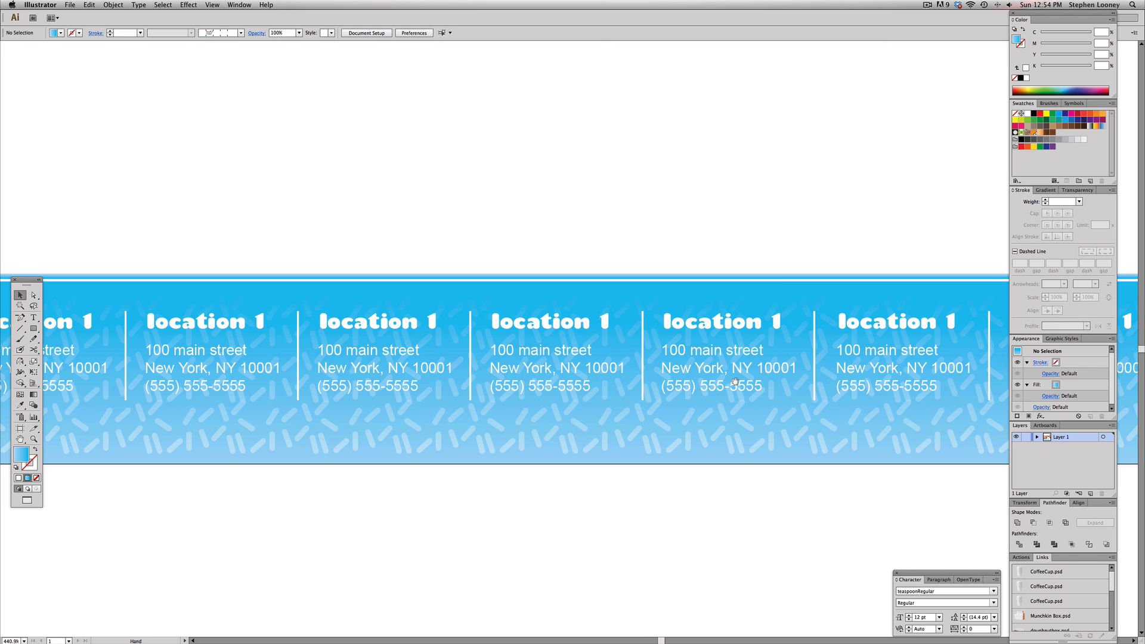
left_click(635, 403, "alt+super")
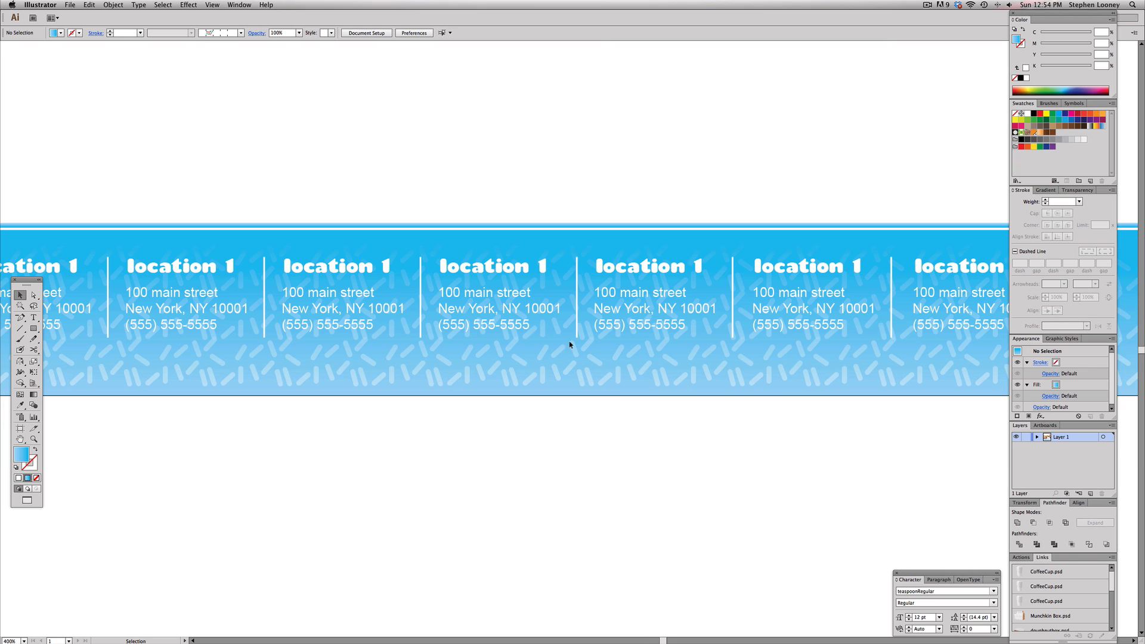
left_click(598, 346, "alt+super")
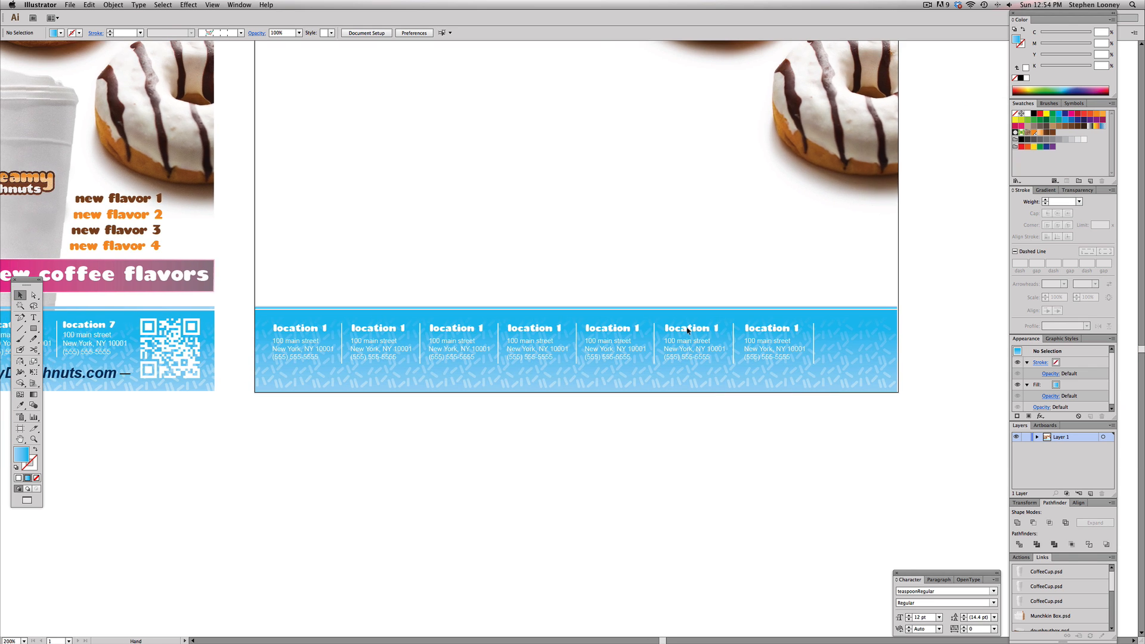
left_click(33, 328)
left_click_drag(827, 322, 890, 383)
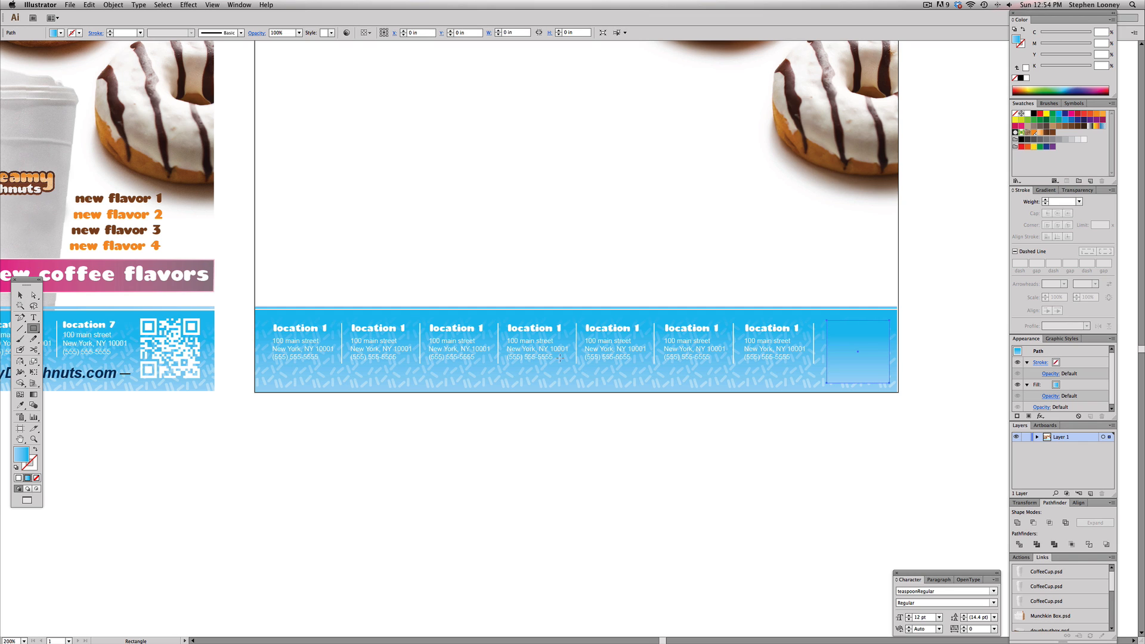
left_click(16, 467)
left_click(35, 449)
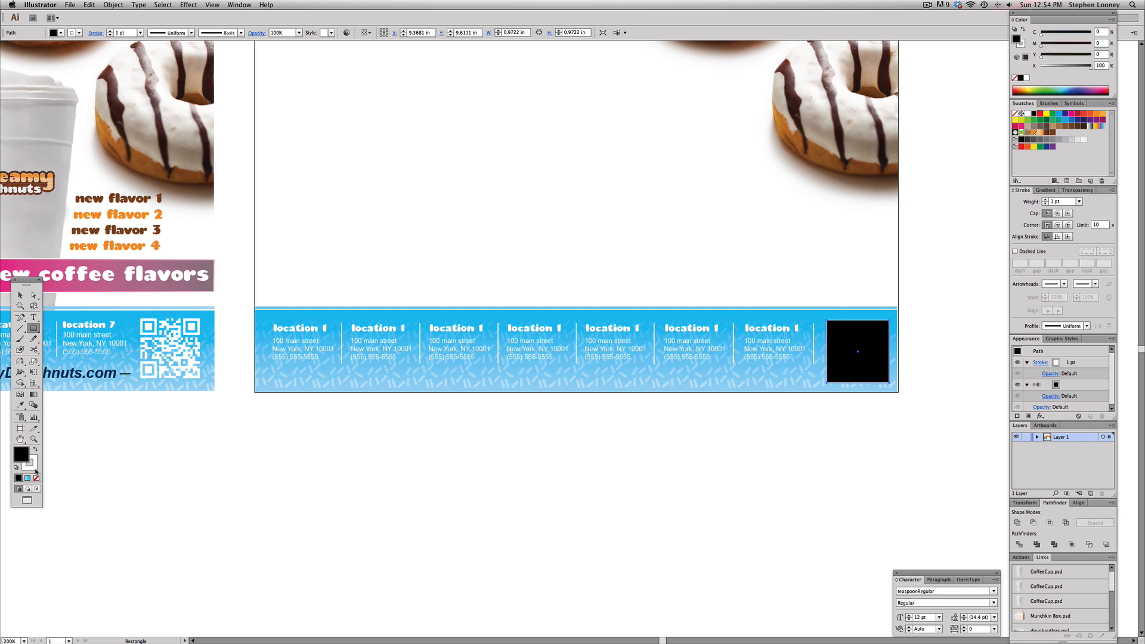
key("x")
key("slash")
left_click(20, 295)
left_click(477, 205)
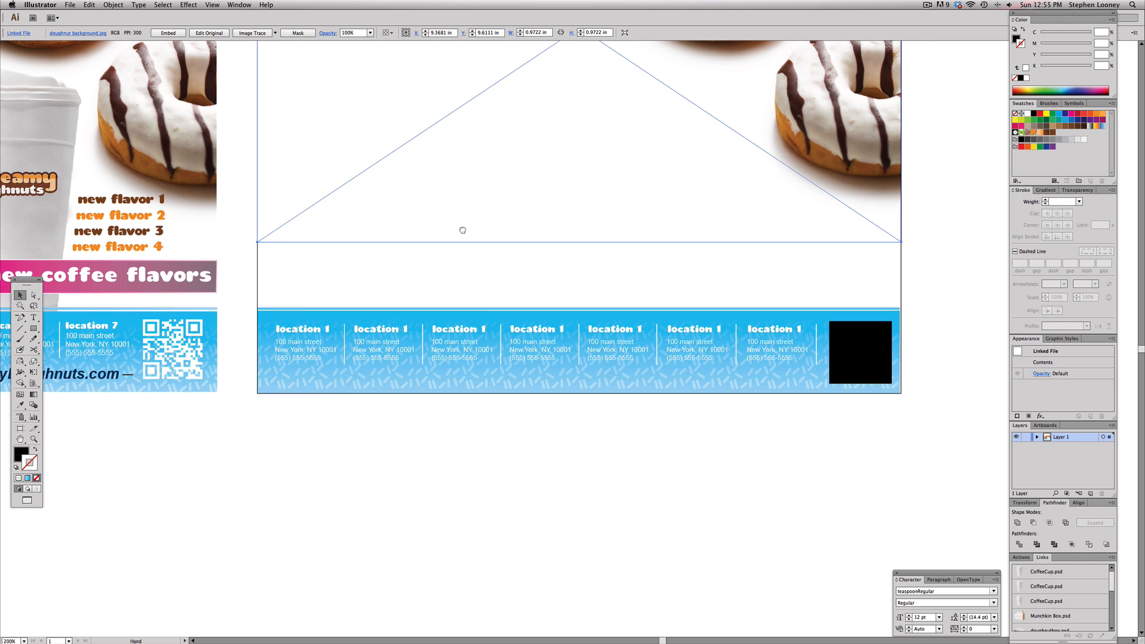
left_click(324, 420)
Duplicate a "location 1" heading below the blocks, retype it as "opening our 8th location soon" and fill it black
scroll(323, 420, "left", 5)
scroll(324, 419, "up", 4)
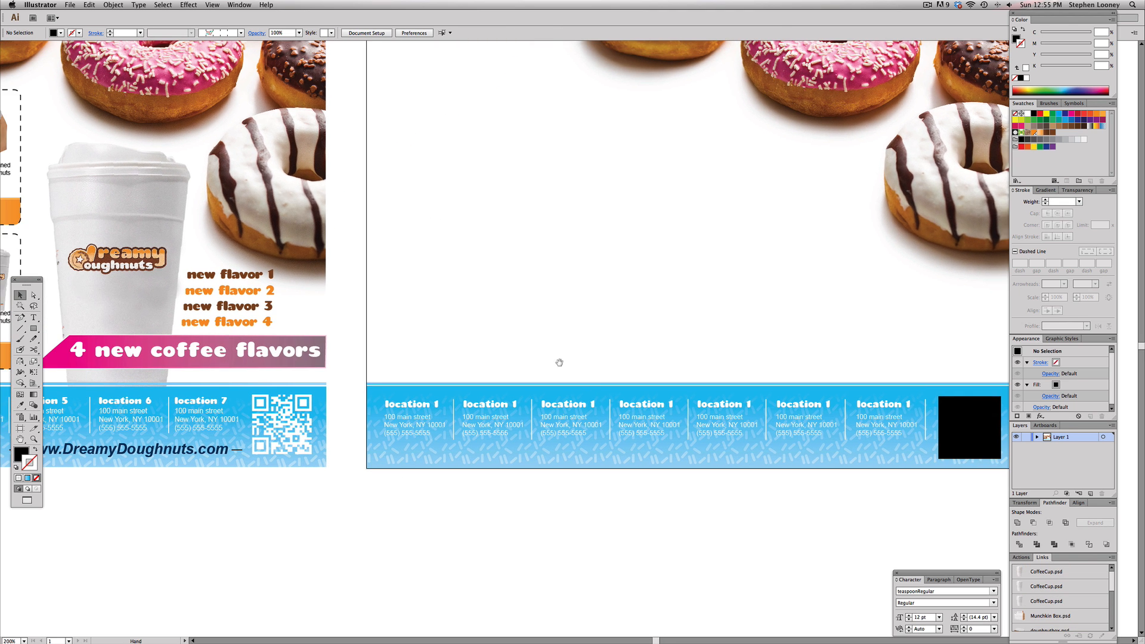
scroll(477, 504, "left", 5)
scroll(185, 469, "left", 5)
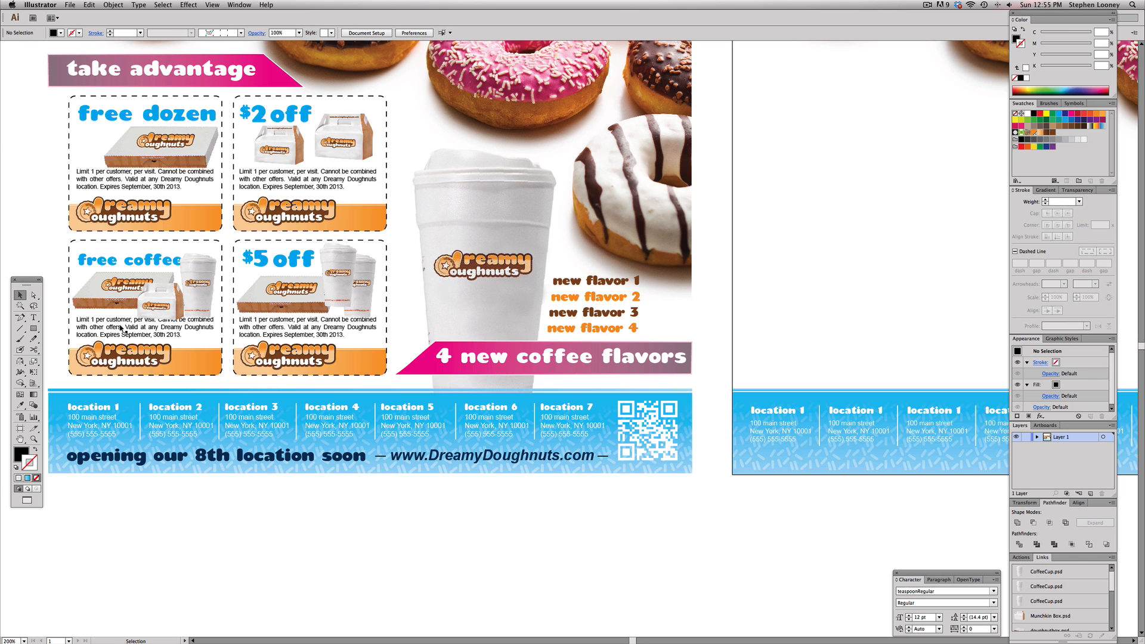
left_click(773, 416)
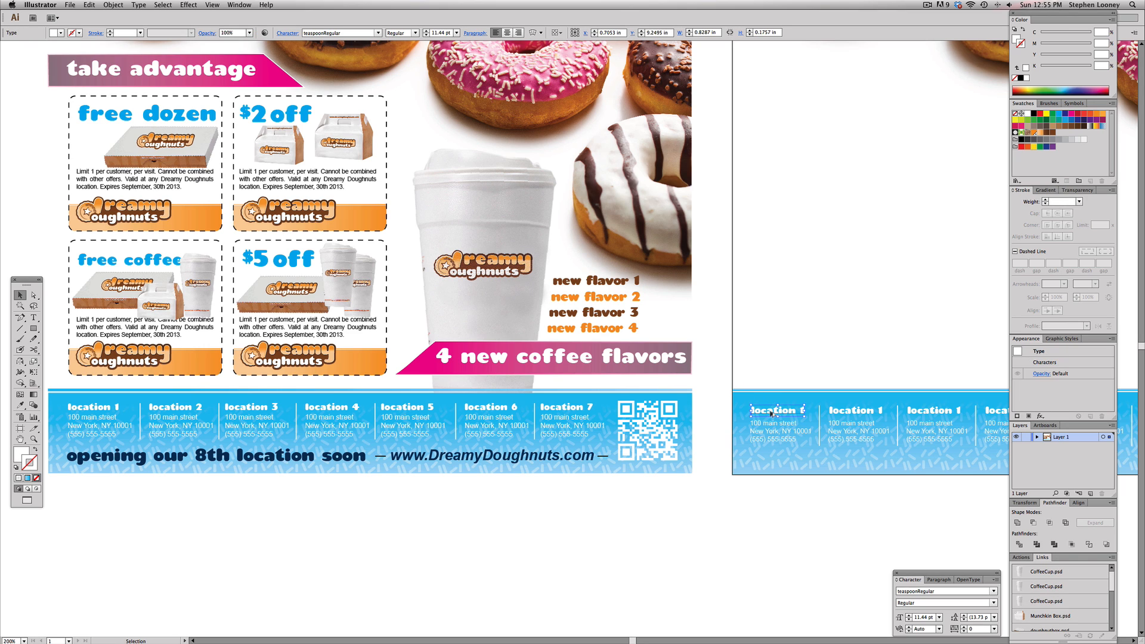
left_click_drag(772, 416, 767, 460)
triple_click(766, 457)
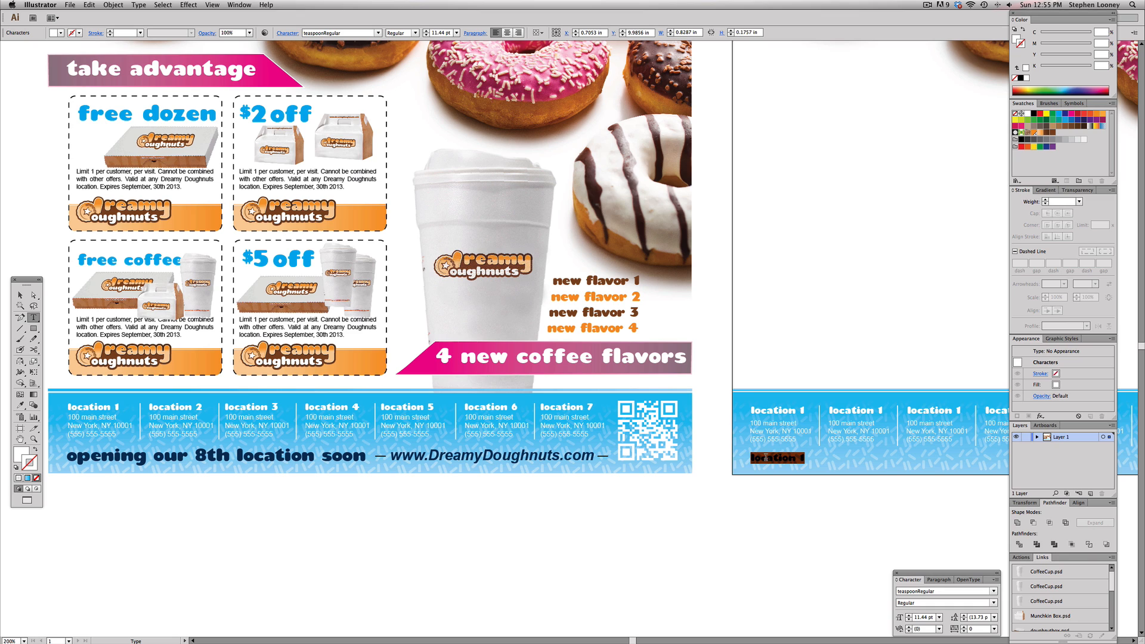
type("opening")
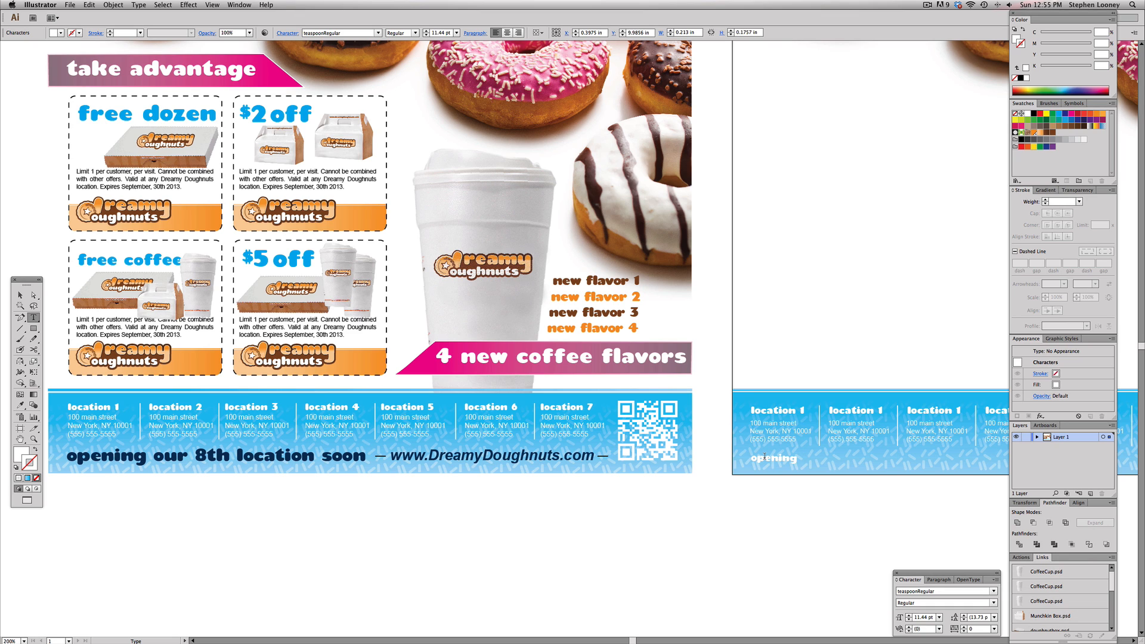
type(" our 8th location soon")
key("Escape")
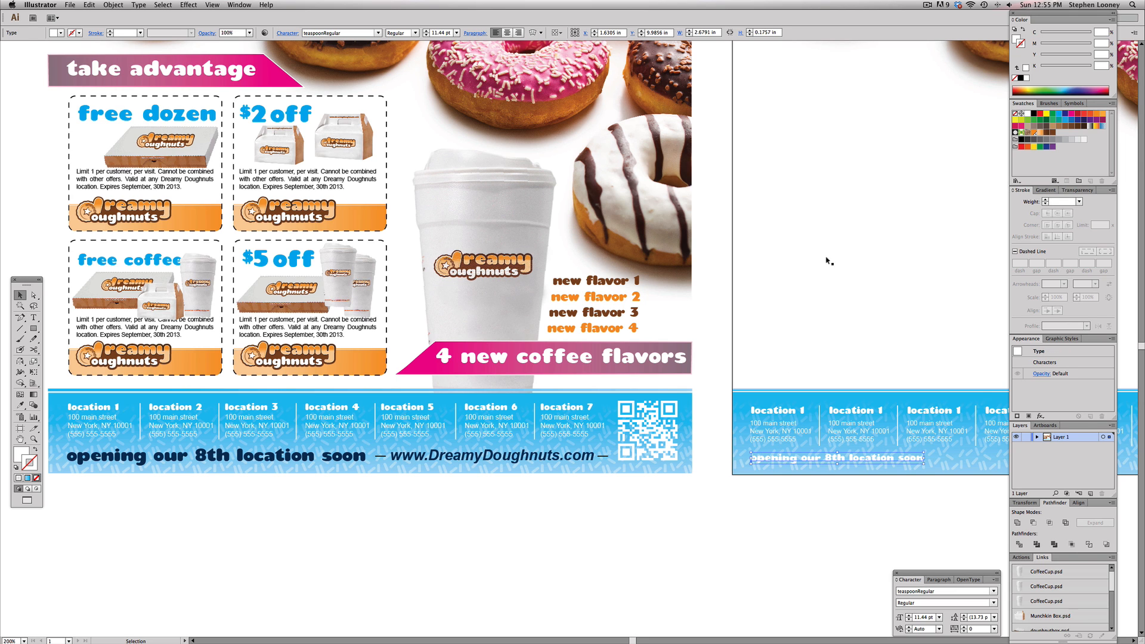
left_click_drag(834, 222, 700, 189)
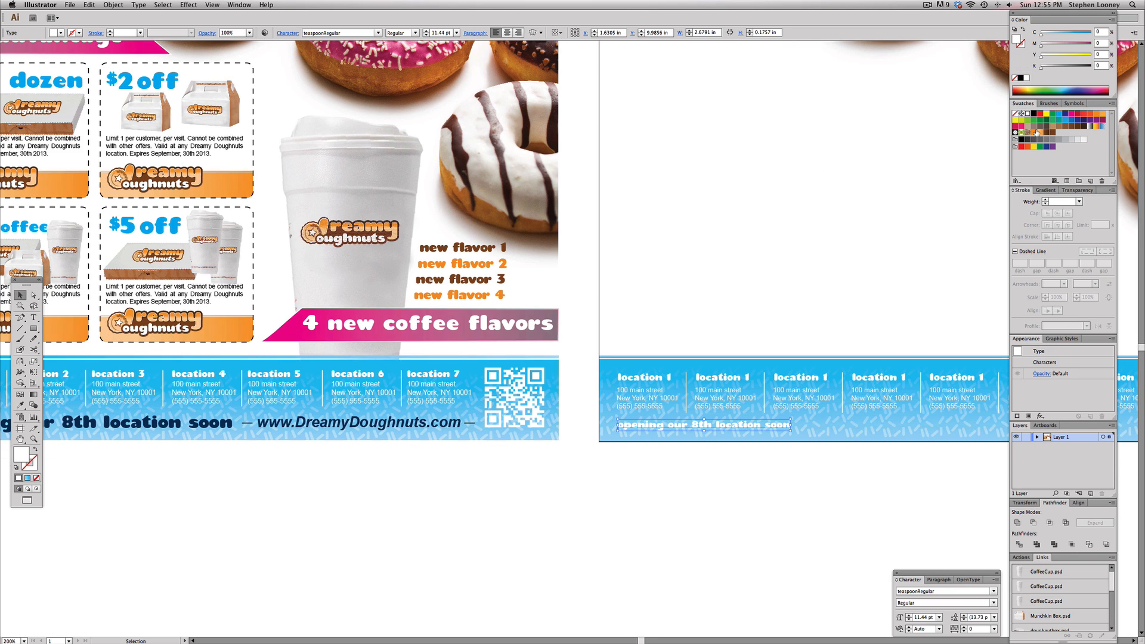
left_click(1033, 114)
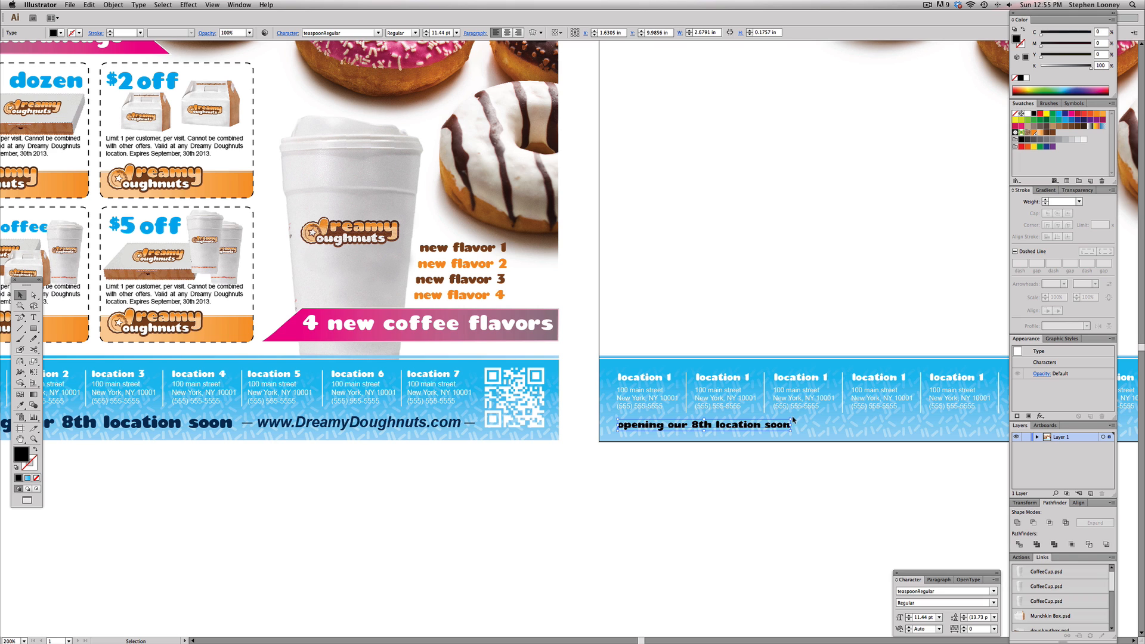
left_click_drag(793, 419, 868, 414)
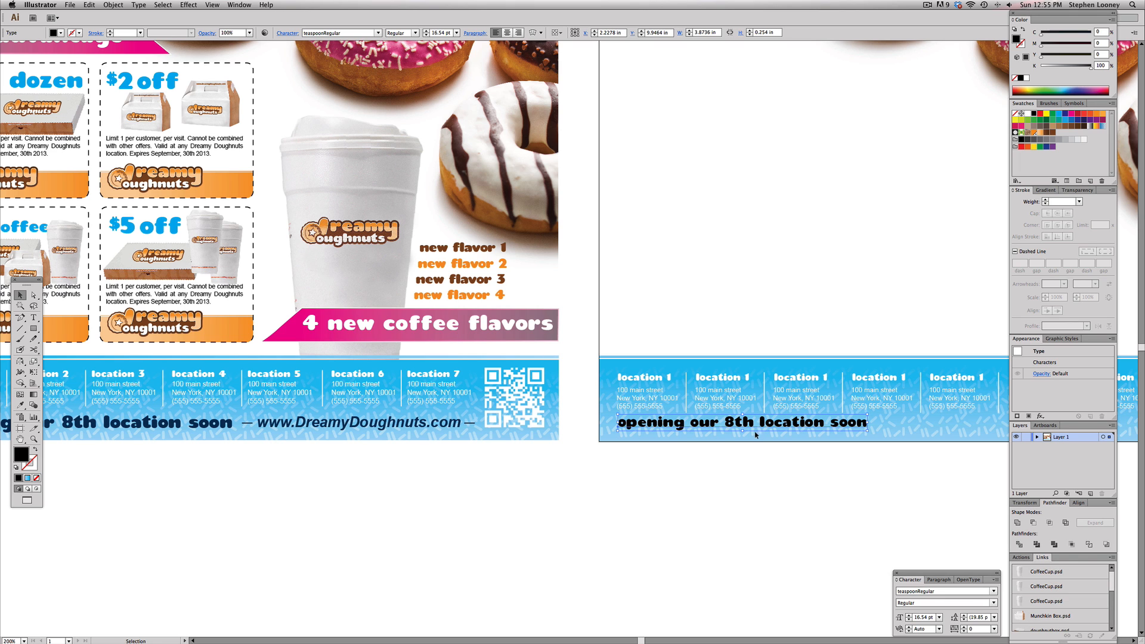
scroll(756, 433, "right", 10)
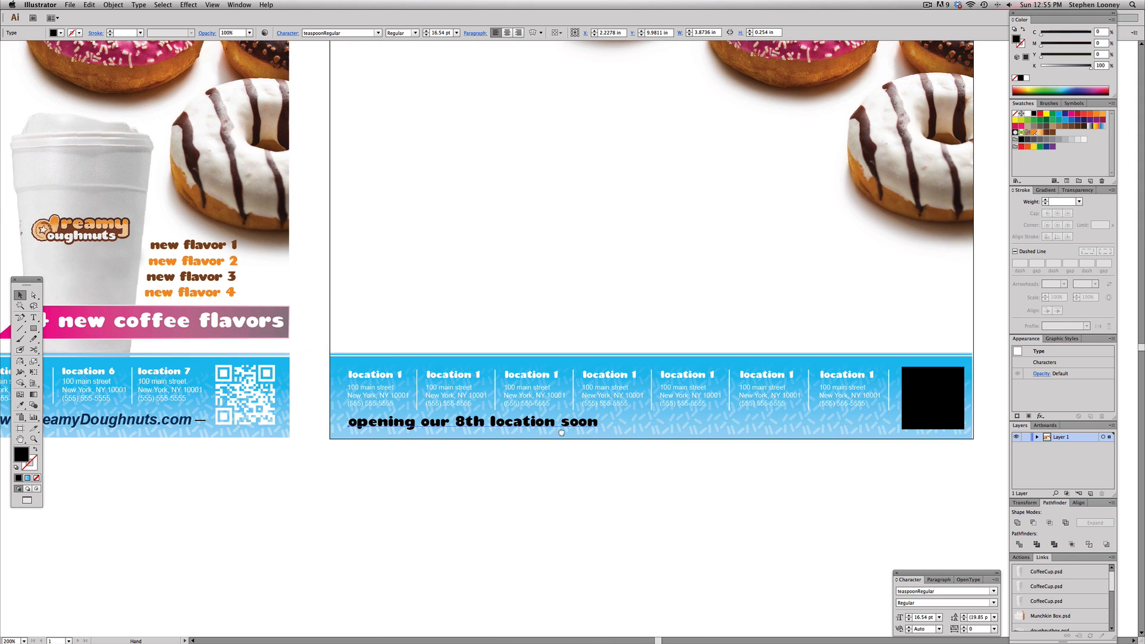
left_click_drag(499, 428, 768, 428)
double_click(721, 421)
key("super+a")
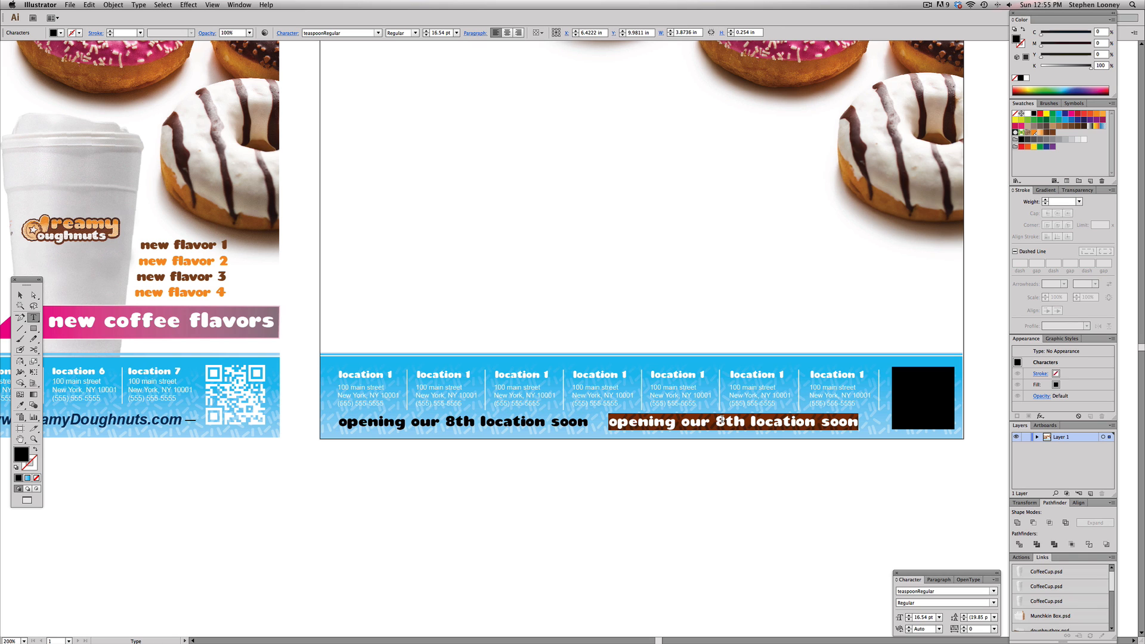
type("www.dream")
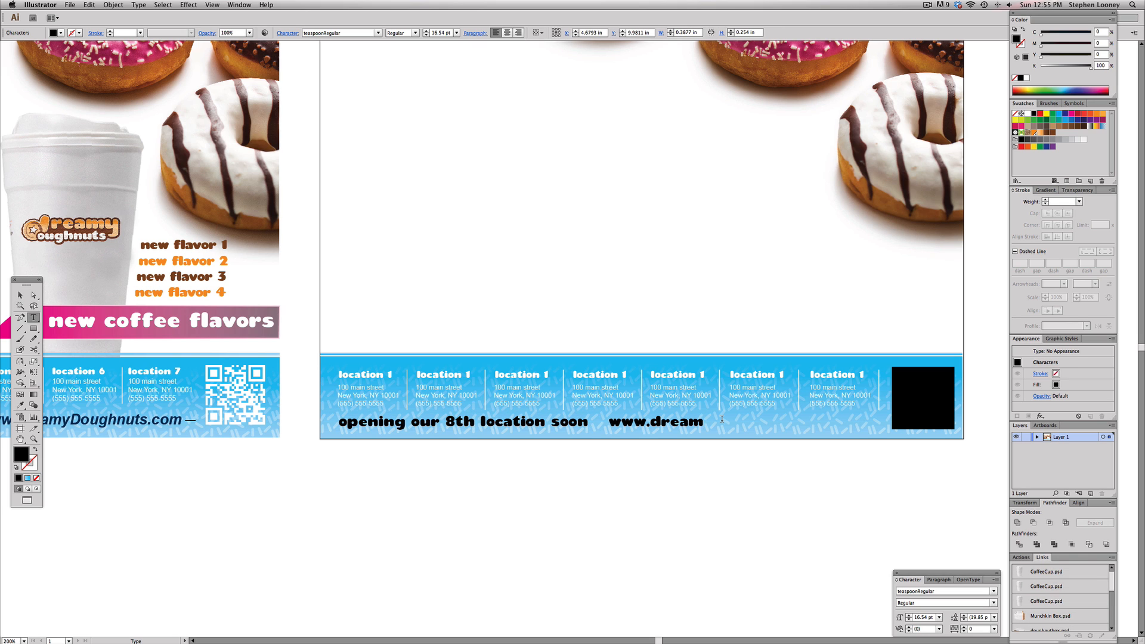
type("ydoughnuts")
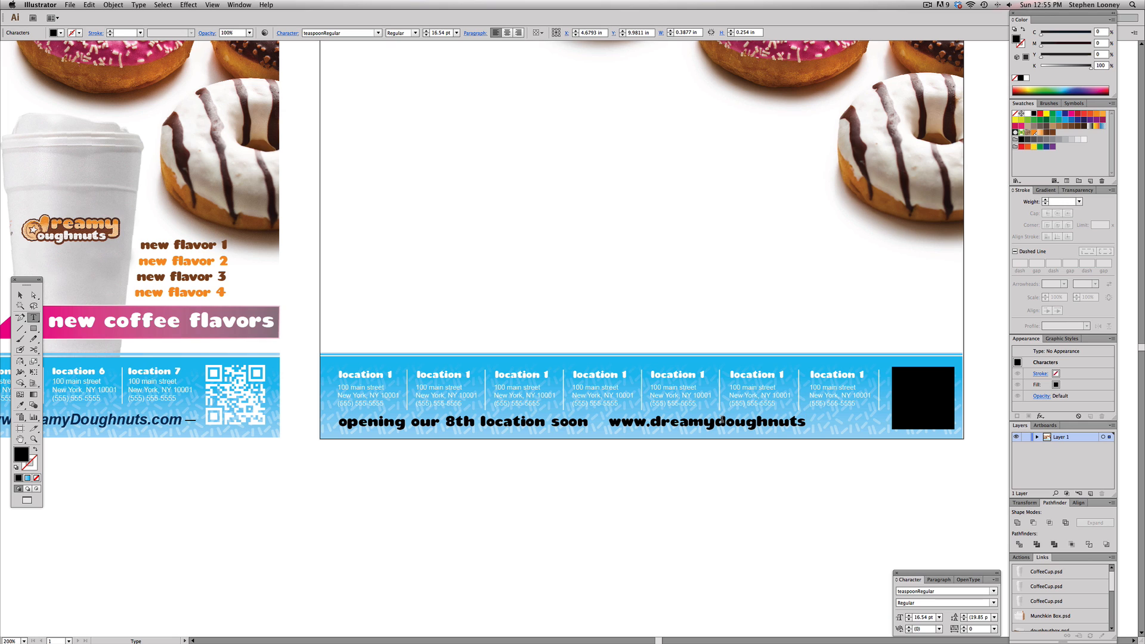
type(".com")
key("Escape")
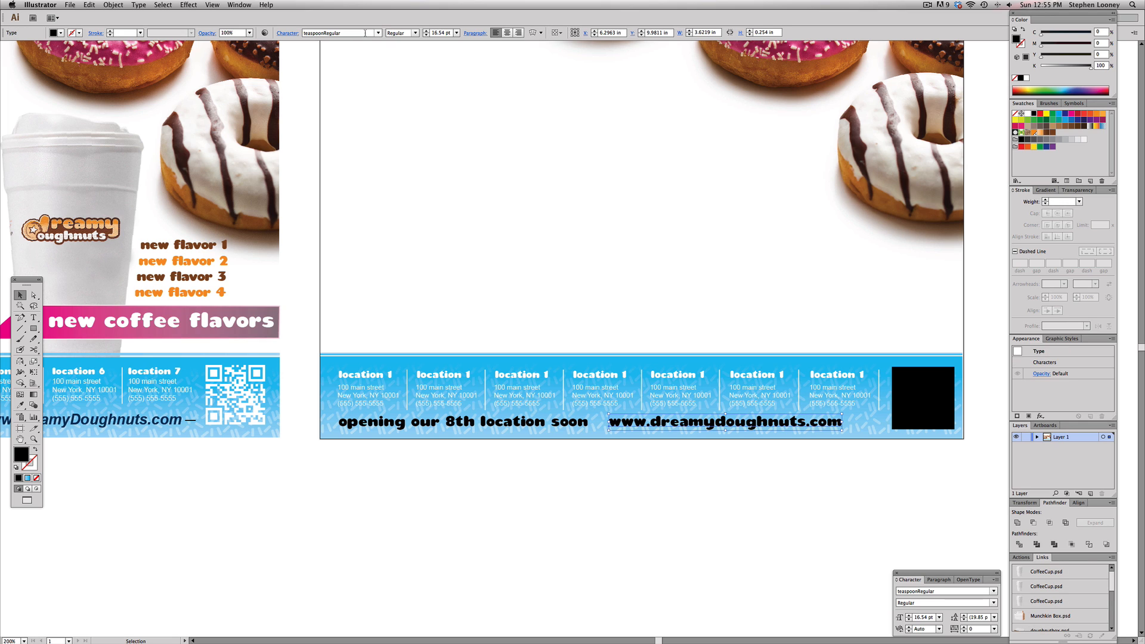
Set the URL text's font to Arial and shift it a little to the right
left_click(354, 34)
type("Arial")
key("Return")
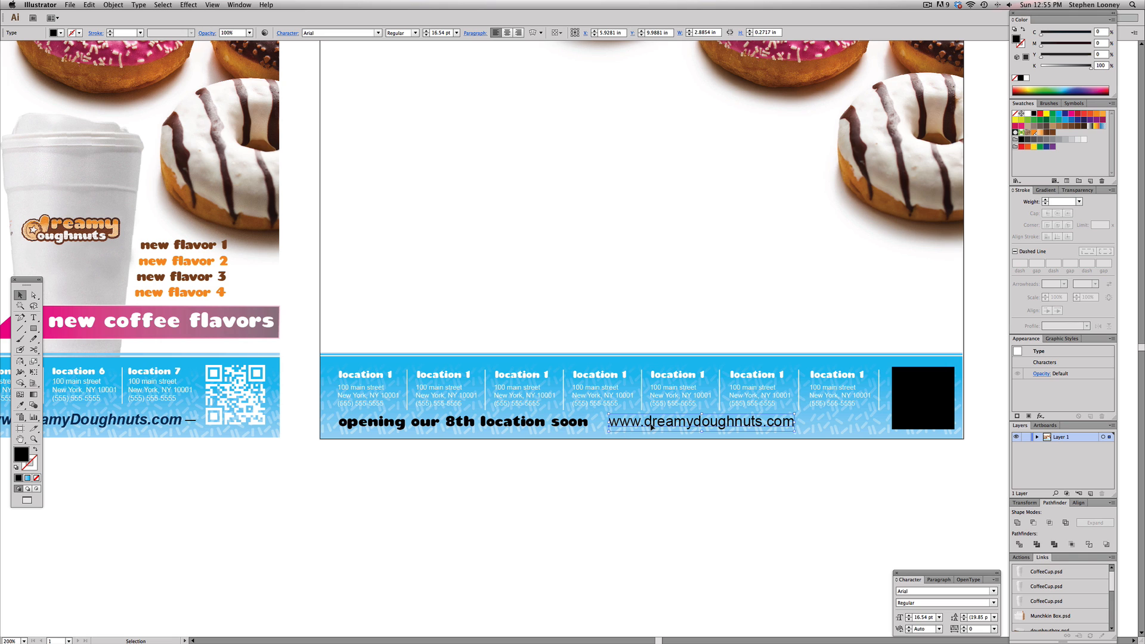
left_click_drag(663, 426, 689, 426)
left_click_drag(713, 332, 727, 330)
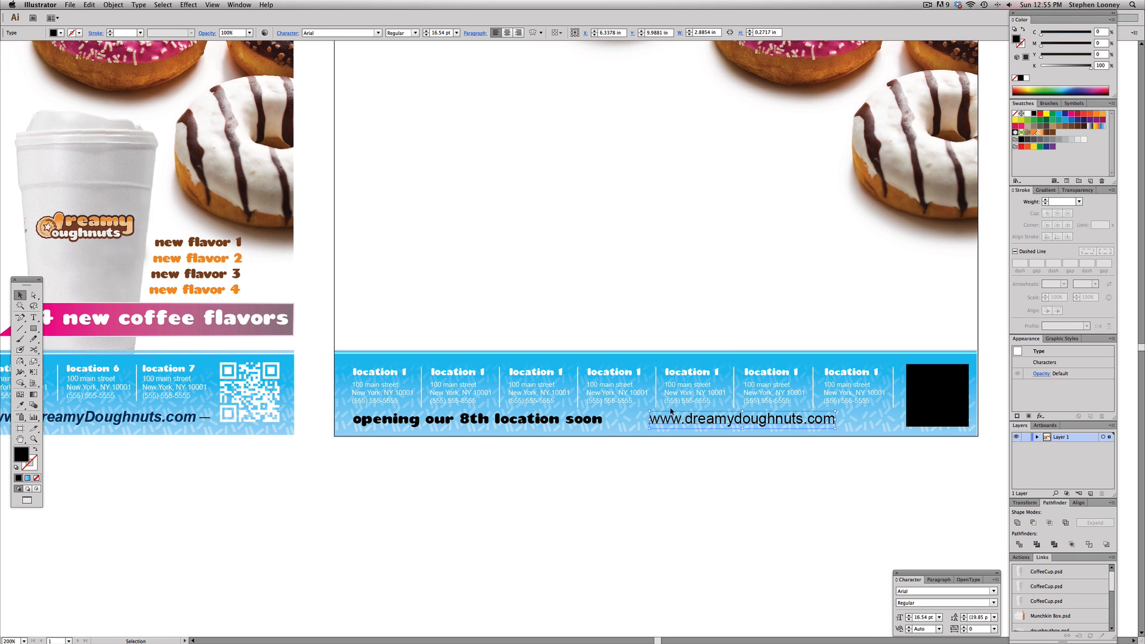
Draw a short horizontal stroked line just left of the URL text with the Line Segment tool
left_click(20, 328)
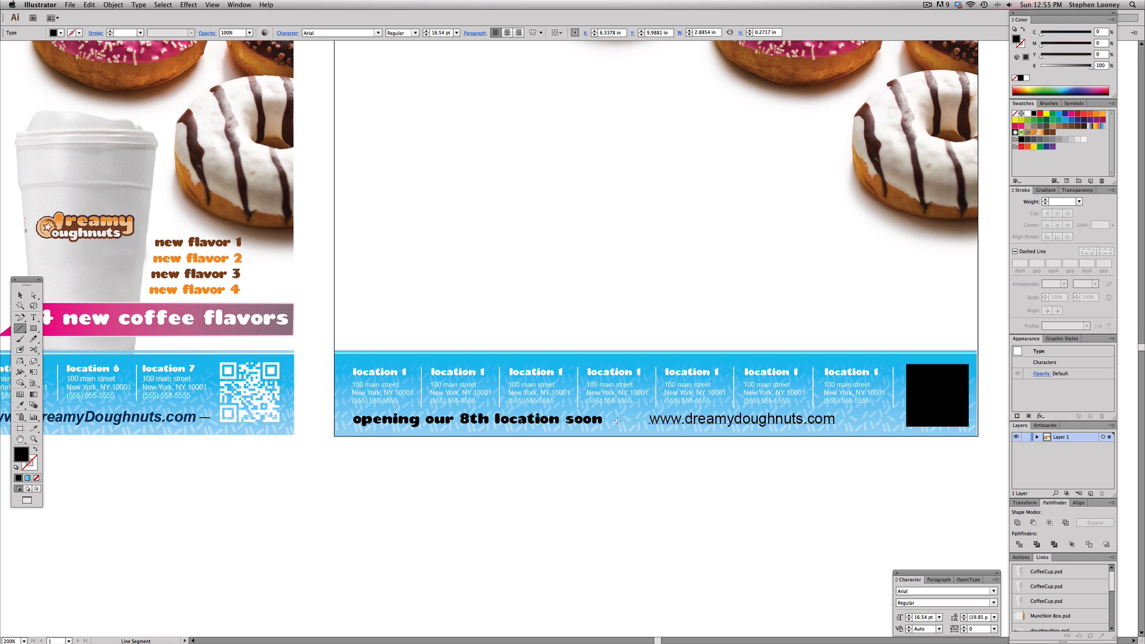
left_click_drag(615, 421, 639, 421)
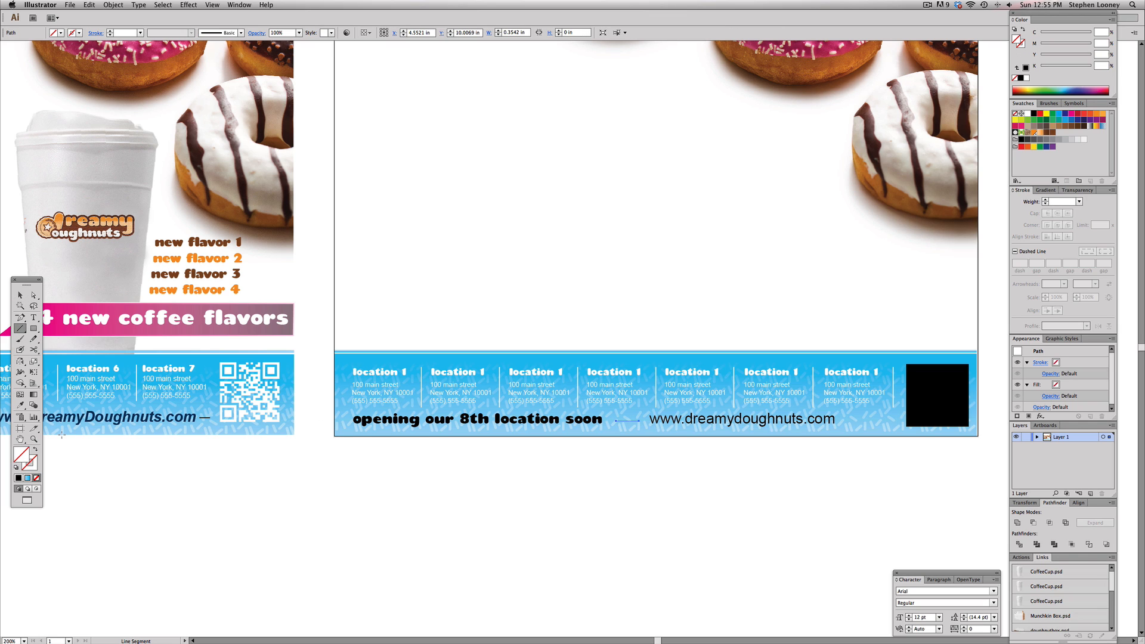
left_click(16, 467)
left_click(20, 295)
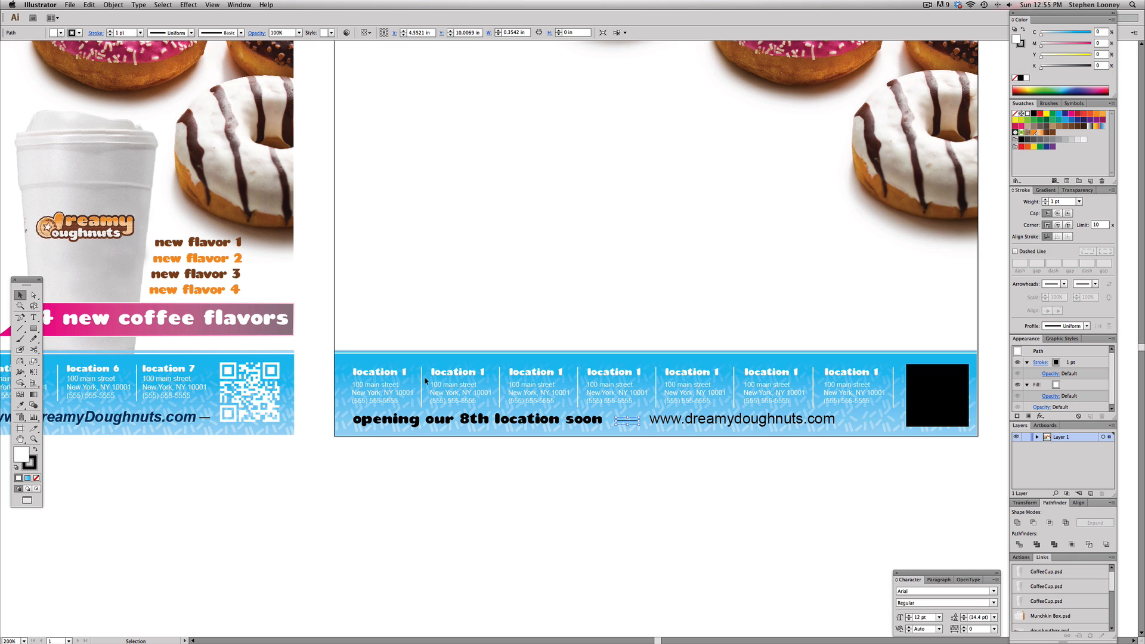
Copy the line to the URL's right side, then move and enlarge the URL with both lines to about 18 pt
left_click_drag(622, 423, 797, 424)
left_click(828, 422, "shift")
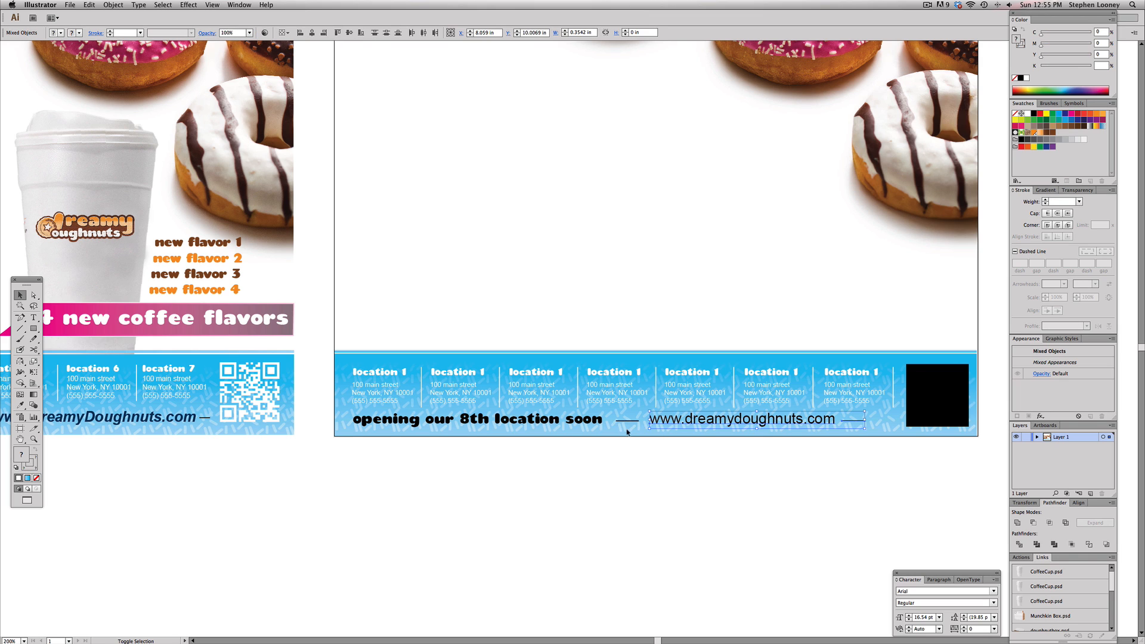
left_click(622, 423, "shift")
left_click_drag(704, 422, 719, 427)
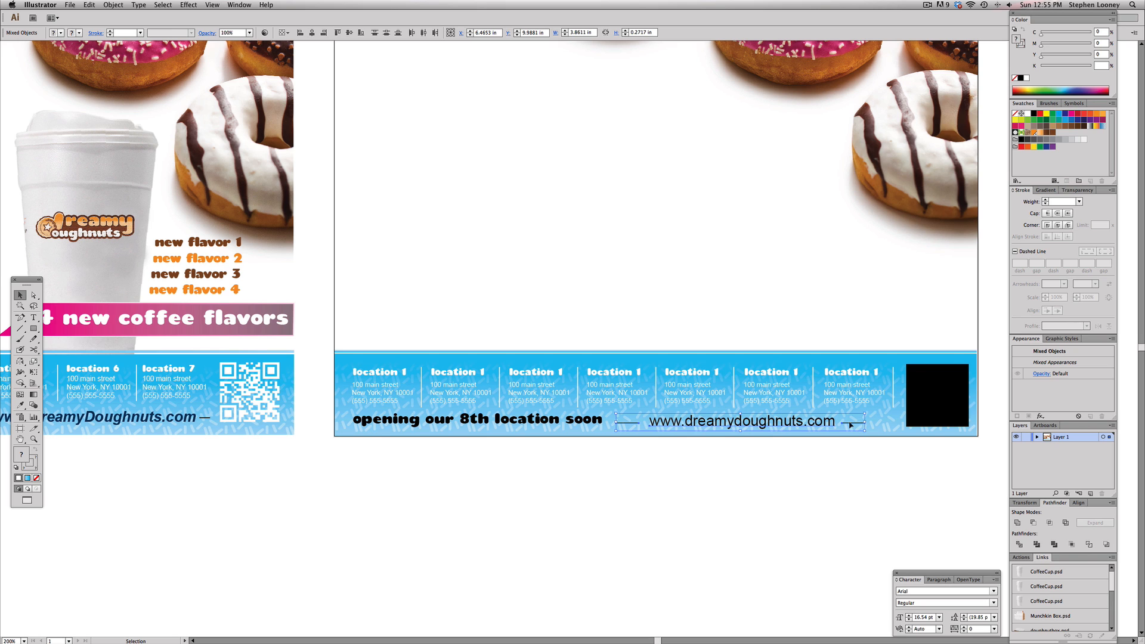
left_click_drag(866, 414, 888, 412)
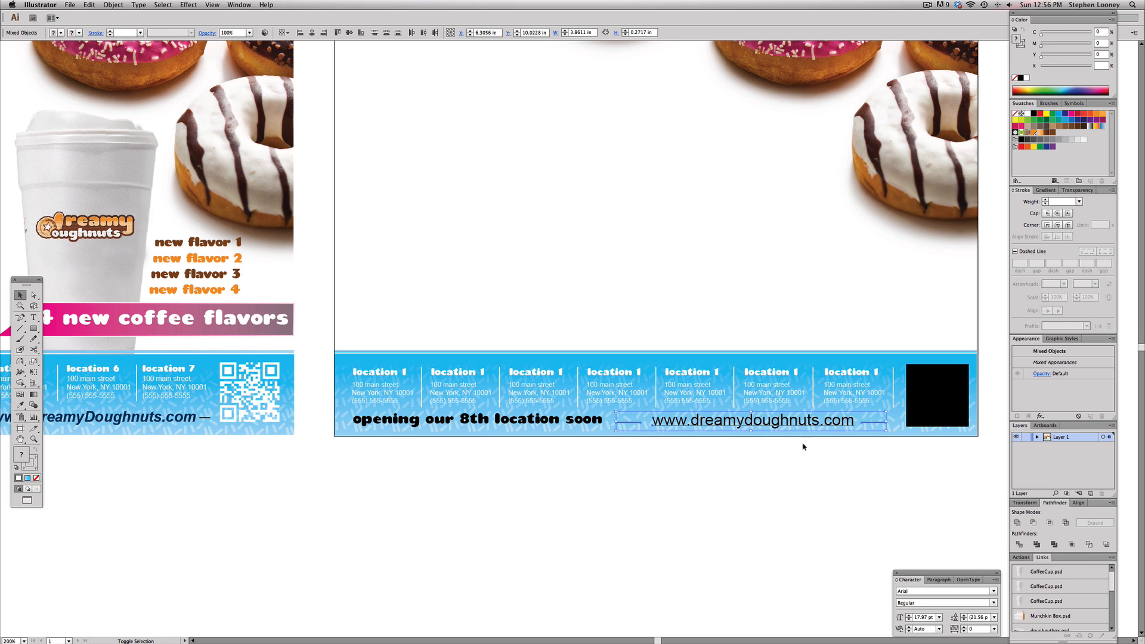
left_click(803, 447)
Set the URL's font style to Bold Italic and adjust its line so it sits neatly beside the text
left_click(782, 421)
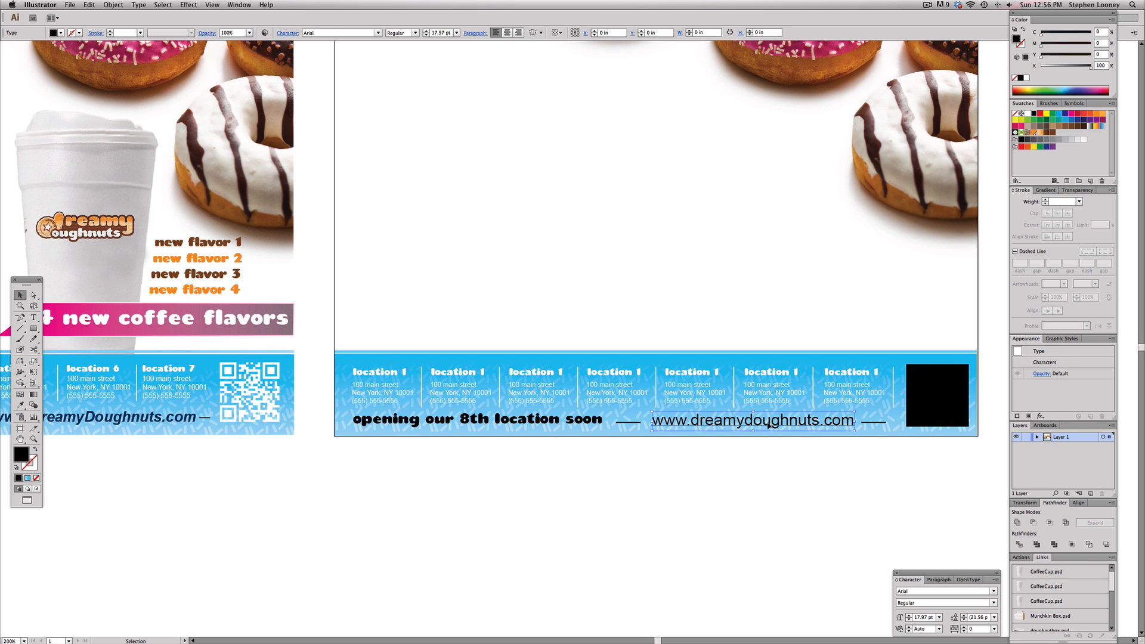
left_click(415, 32)
left_click(399, 76)
left_click(645, 282)
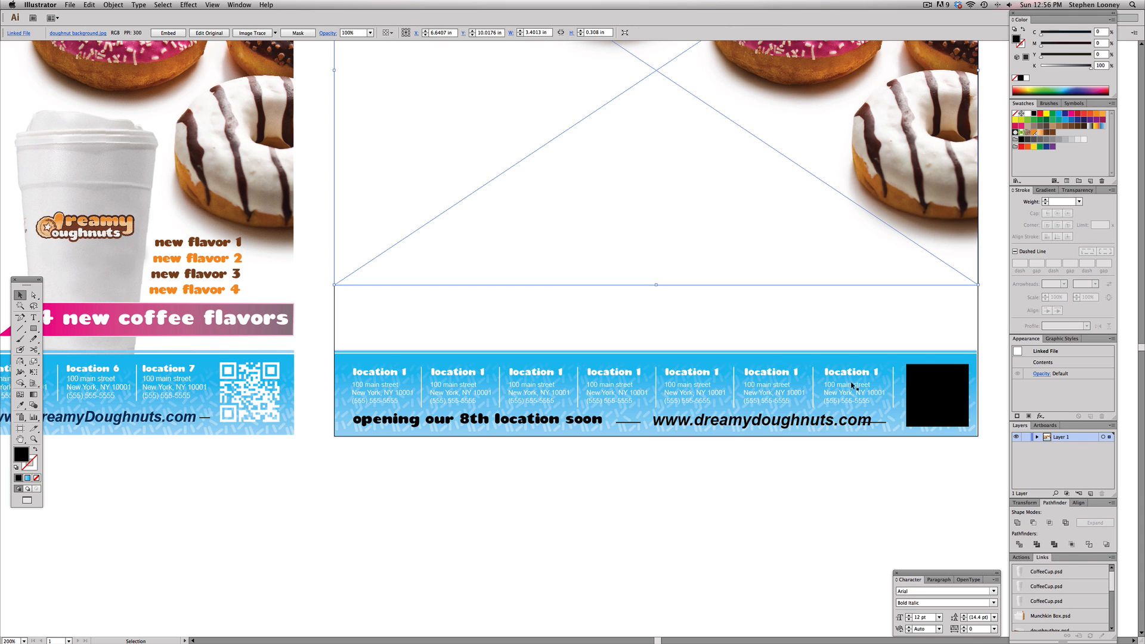
left_click(871, 418)
left_click_drag(871, 412, 851, 414)
left_click(838, 444)
Switch to Firefox with the QR Stuff code generator page open
key("space")
scroll(600, 266, "up", 1)
key("super+Tab")
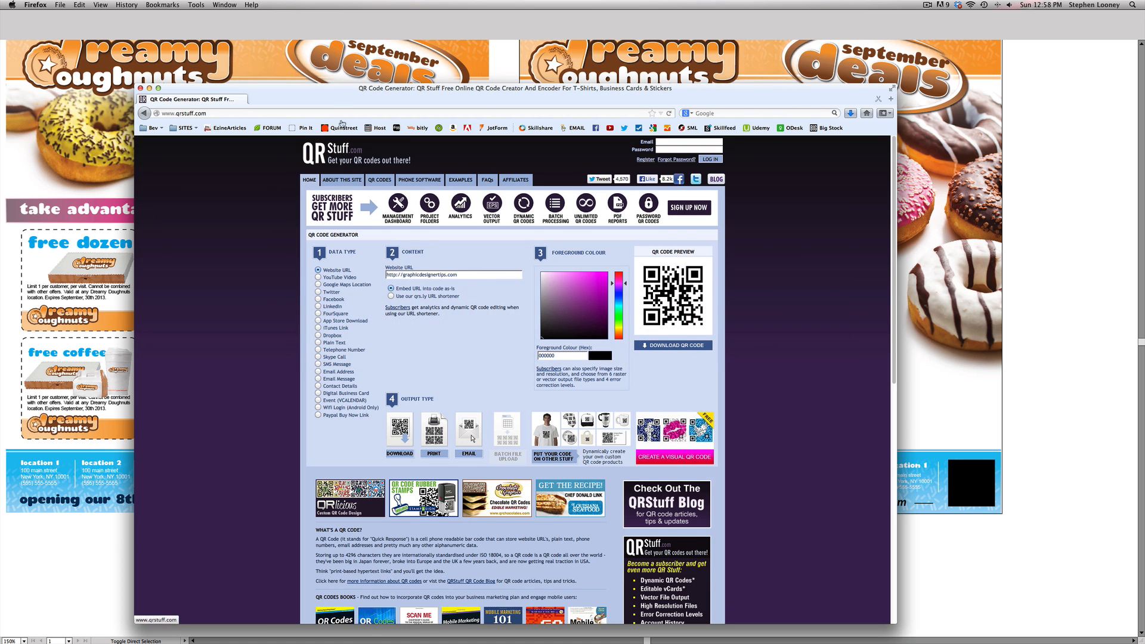
left_click_drag(343, 98, 353, 96)
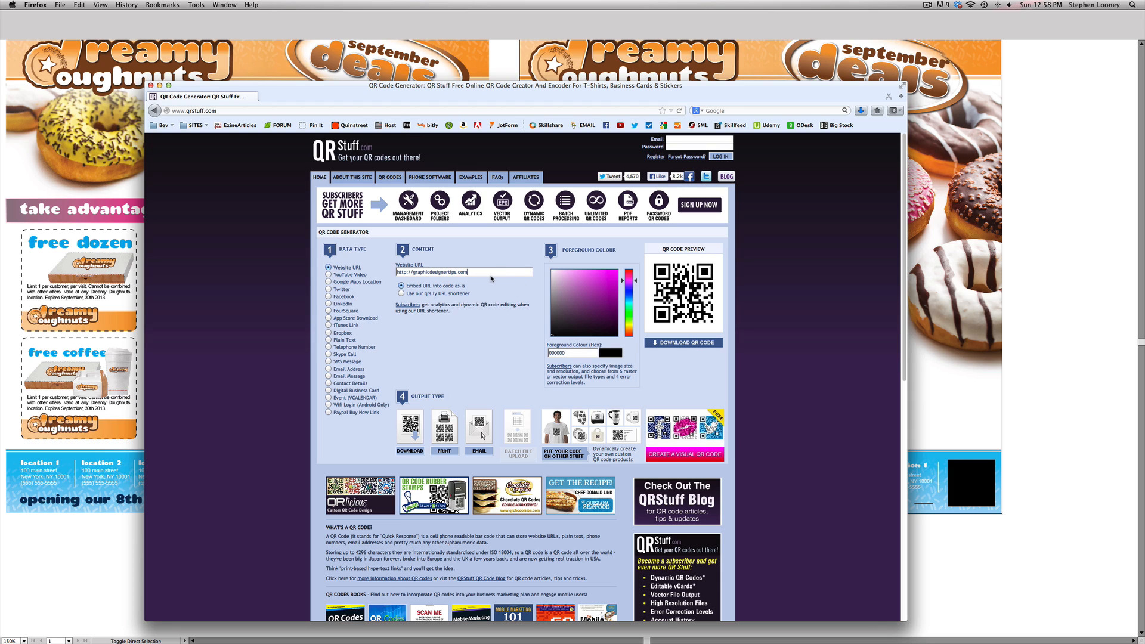
Download the generated QR code as a PNG file and close the browser window
left_click(683, 343)
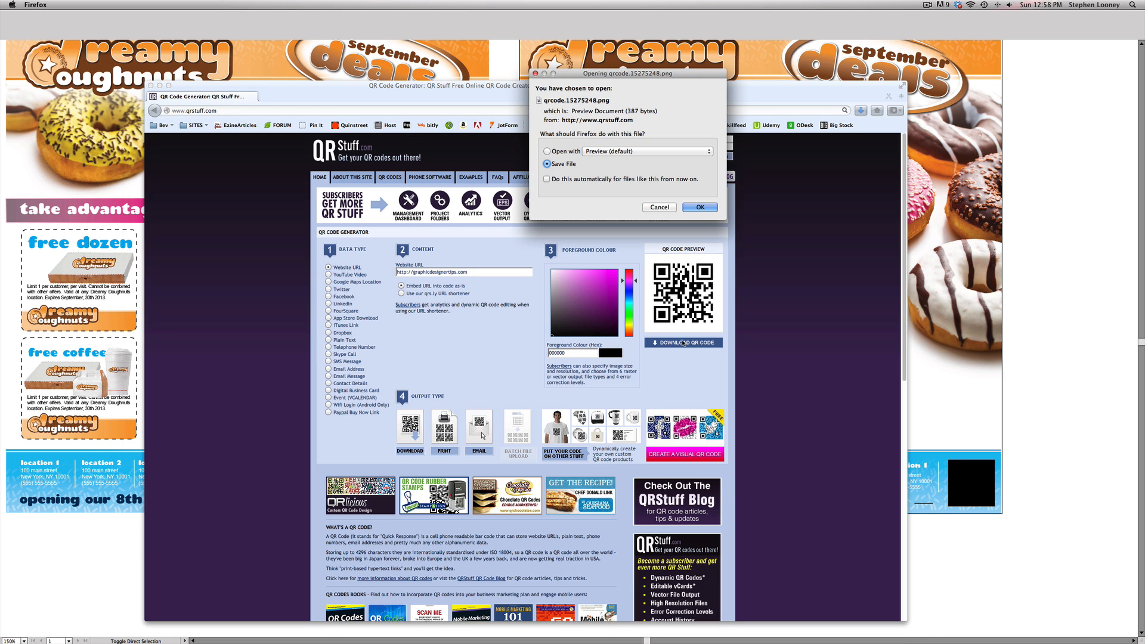
left_click(706, 208)
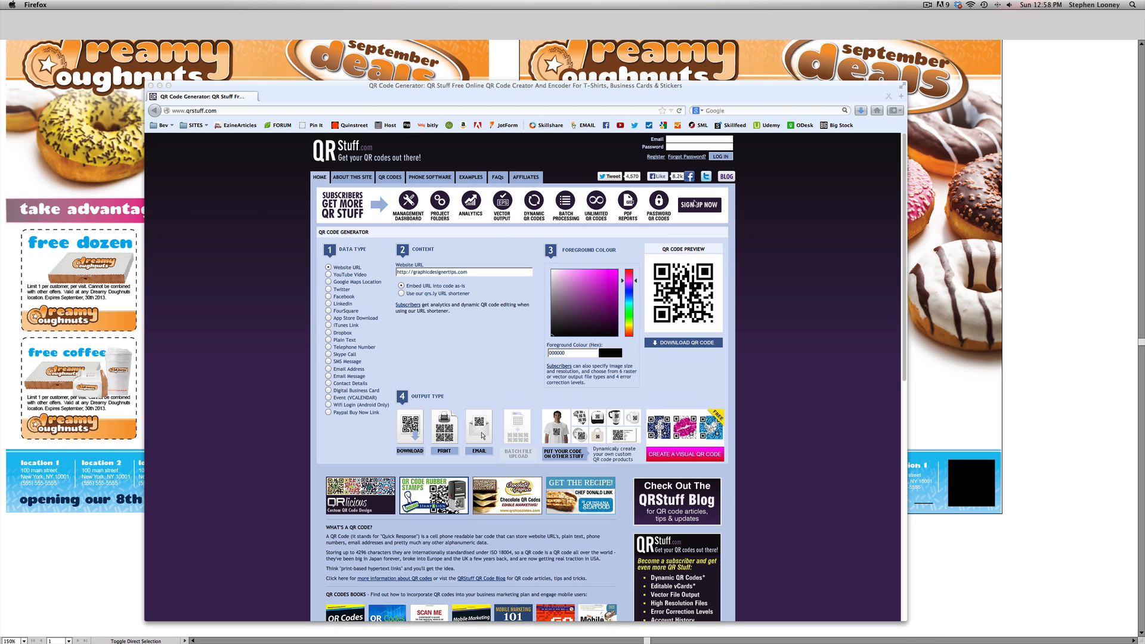
left_click(160, 86)
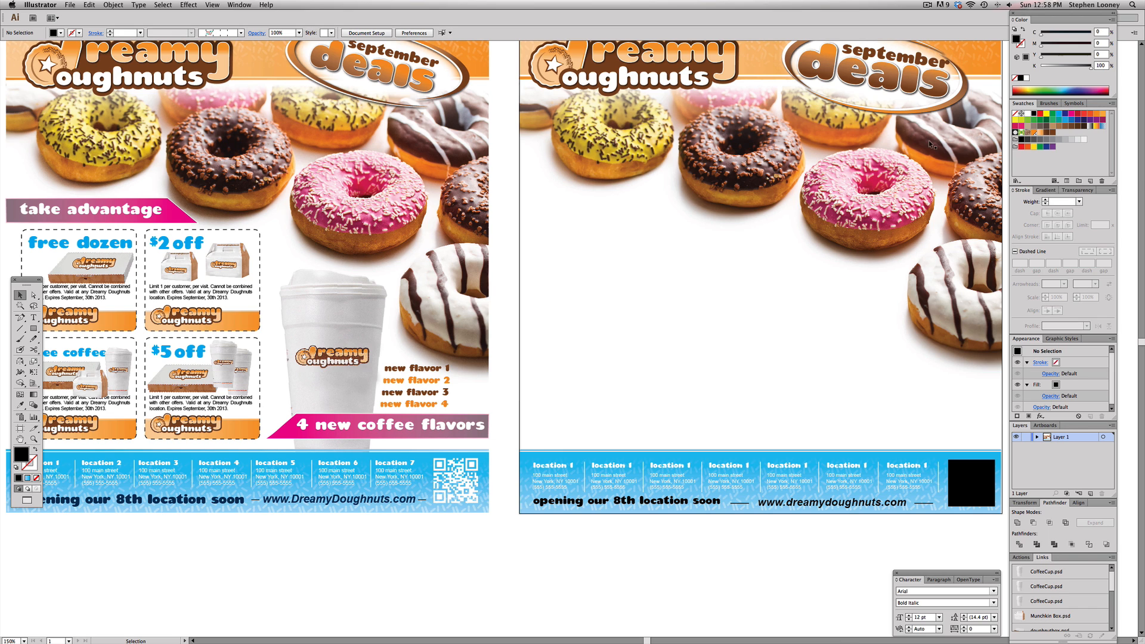
Place the downloaded QR code PNG into the poster document and move it below the artboard
scroll(1128, 66, "up", 1)
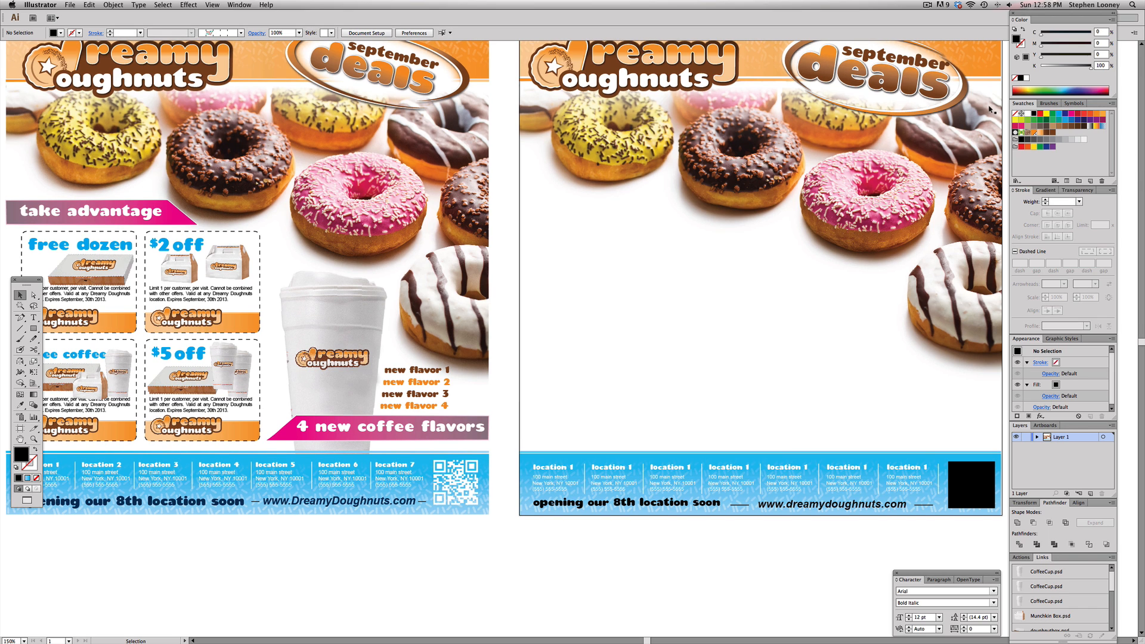
key("f")
key("f")
left_click(1119, 334)
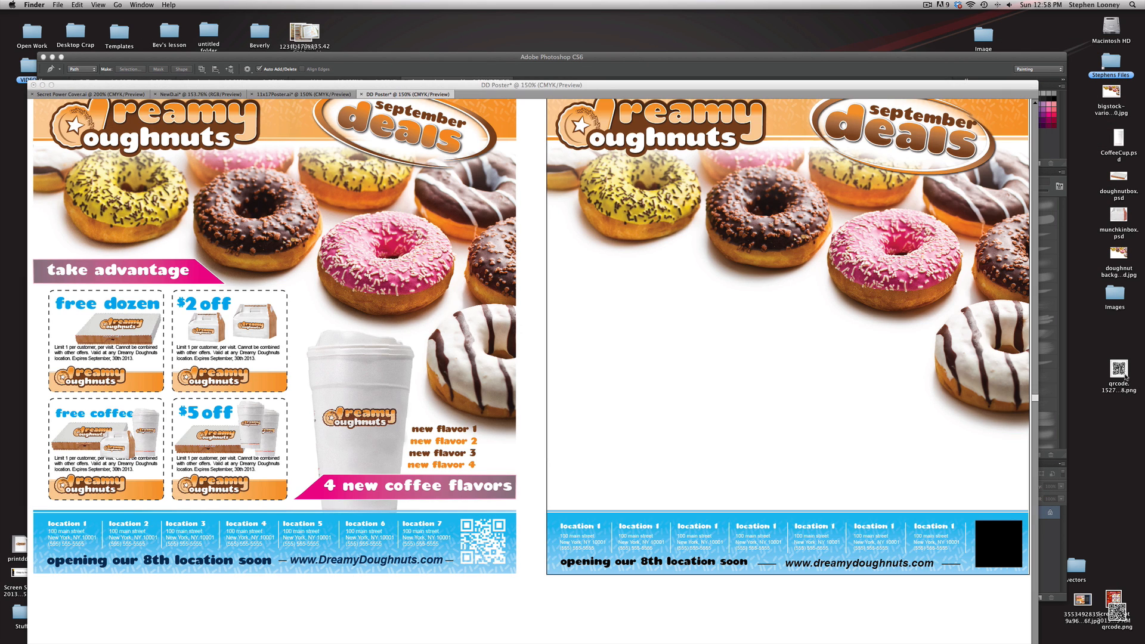
left_click_drag(1125, 377, 589, 455)
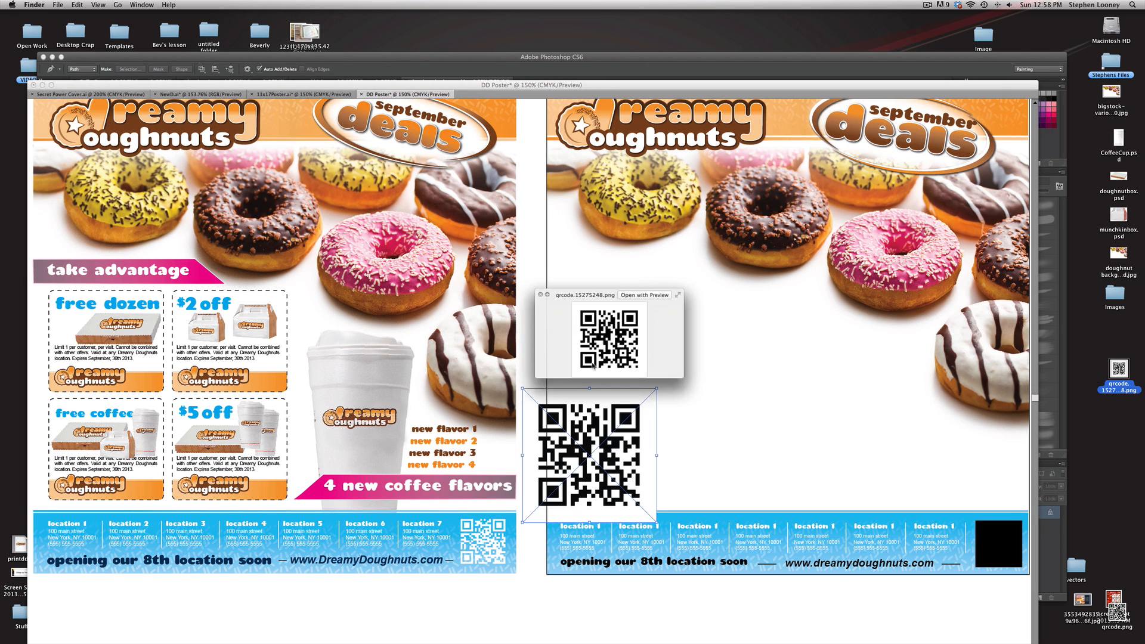
left_click(679, 442)
left_click_drag(650, 497, 624, 361)
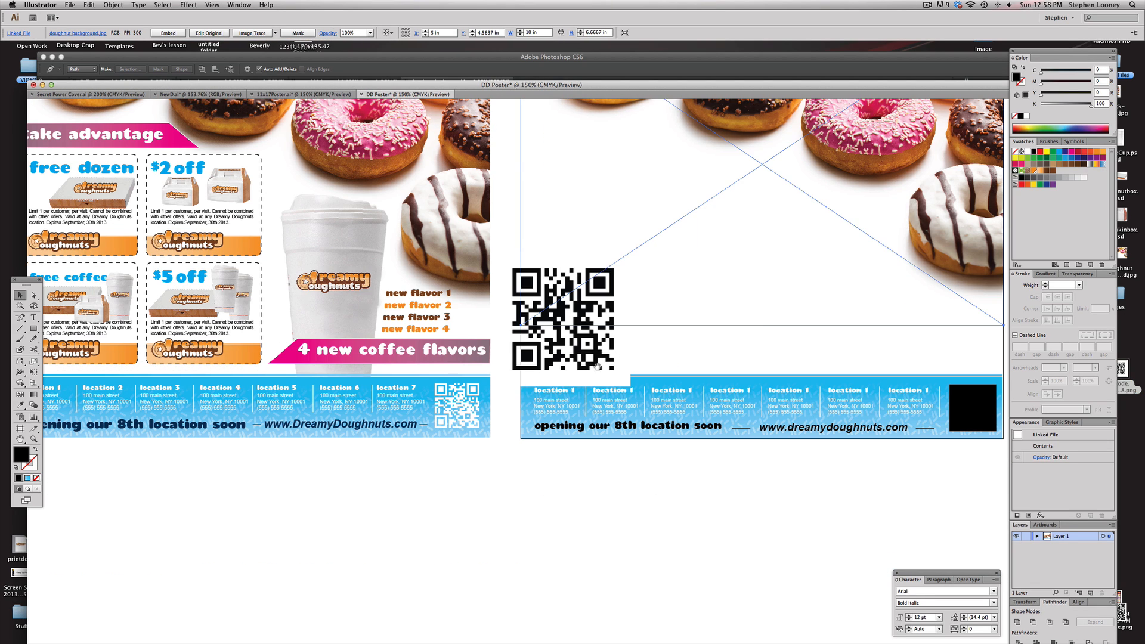
left_click_drag(551, 350, 484, 598)
scroll(606, 570, "down", 2)
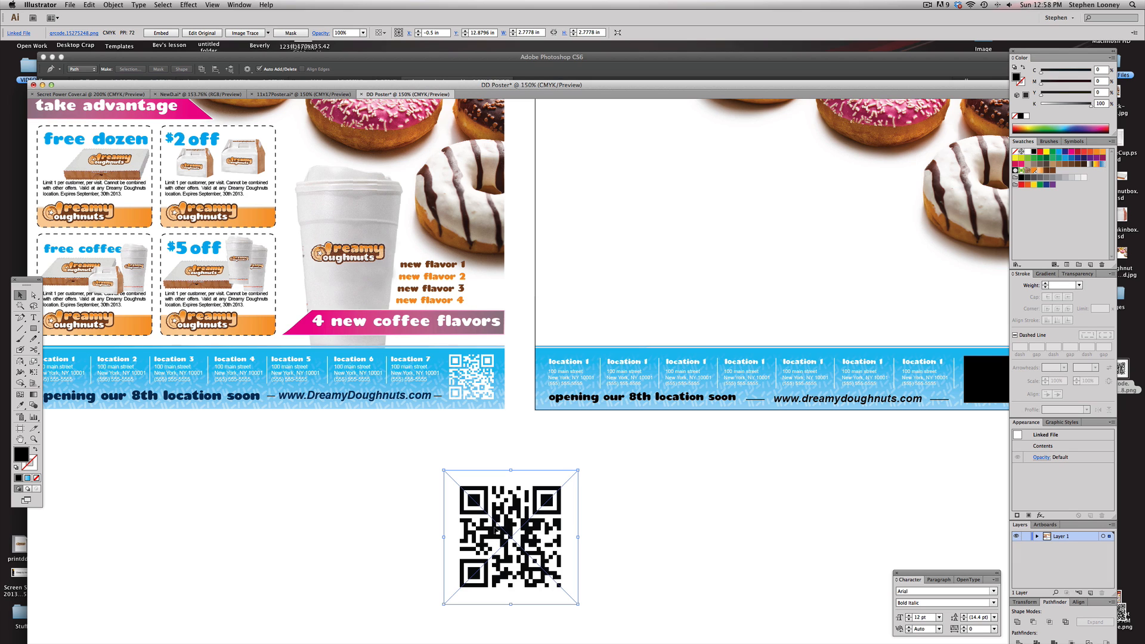
Image-trace and expand the QR code, then delete the traced white background shape
left_click(239, 33)
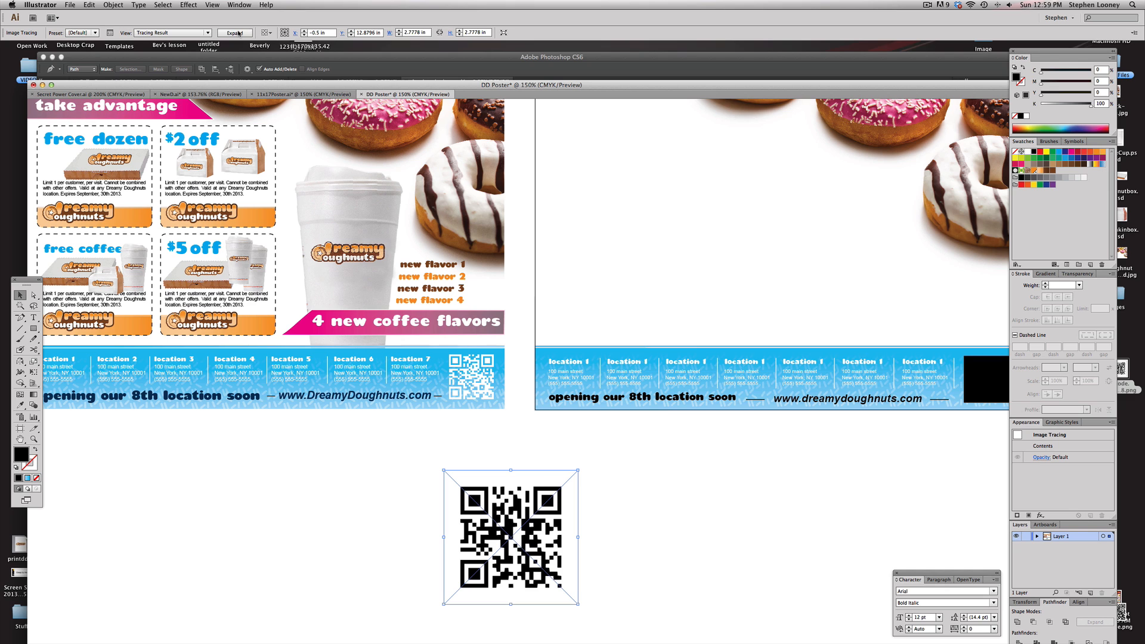
left_click(238, 33)
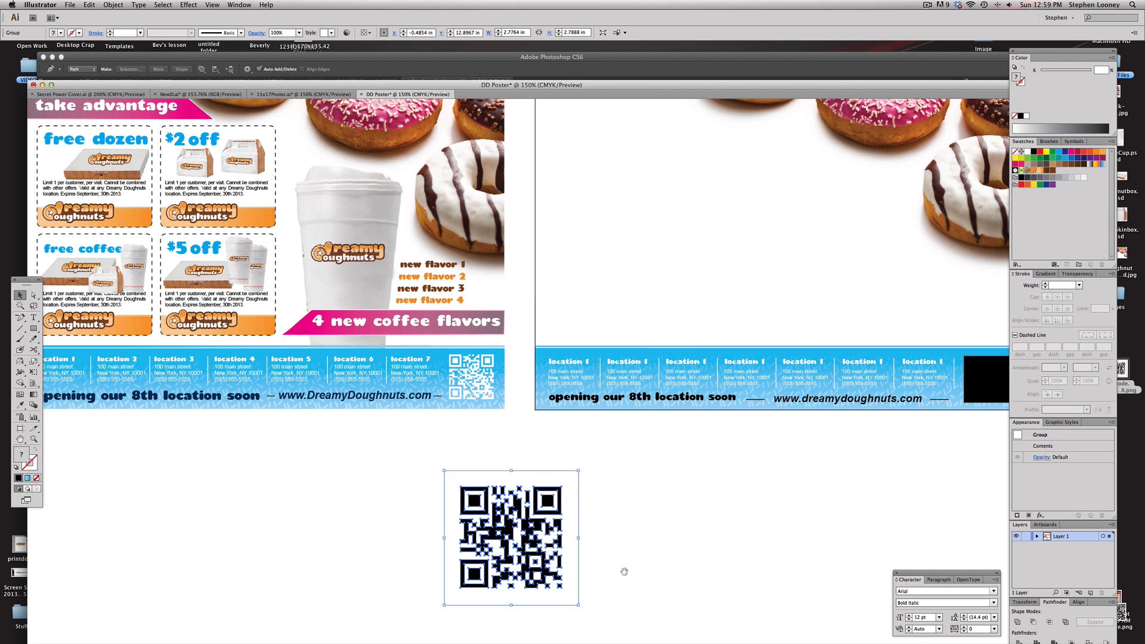
left_click_drag(455, 465, 461, 420)
left_click_drag(346, 336, 687, 590)
left_click(725, 260)
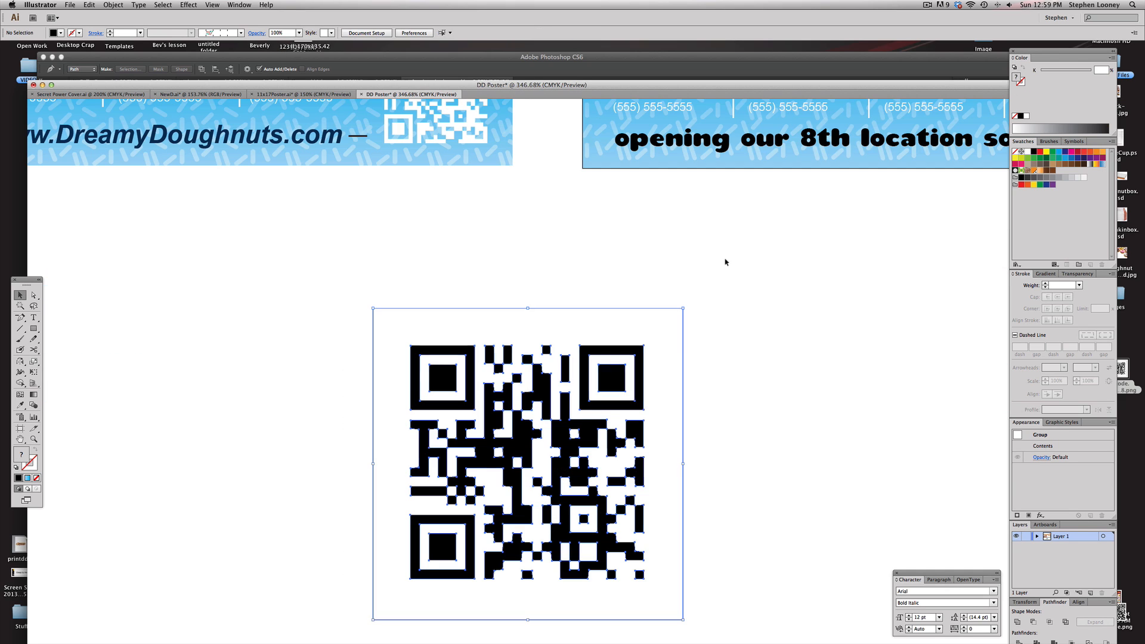
key("a")
left_click_drag(752, 296, 656, 364)
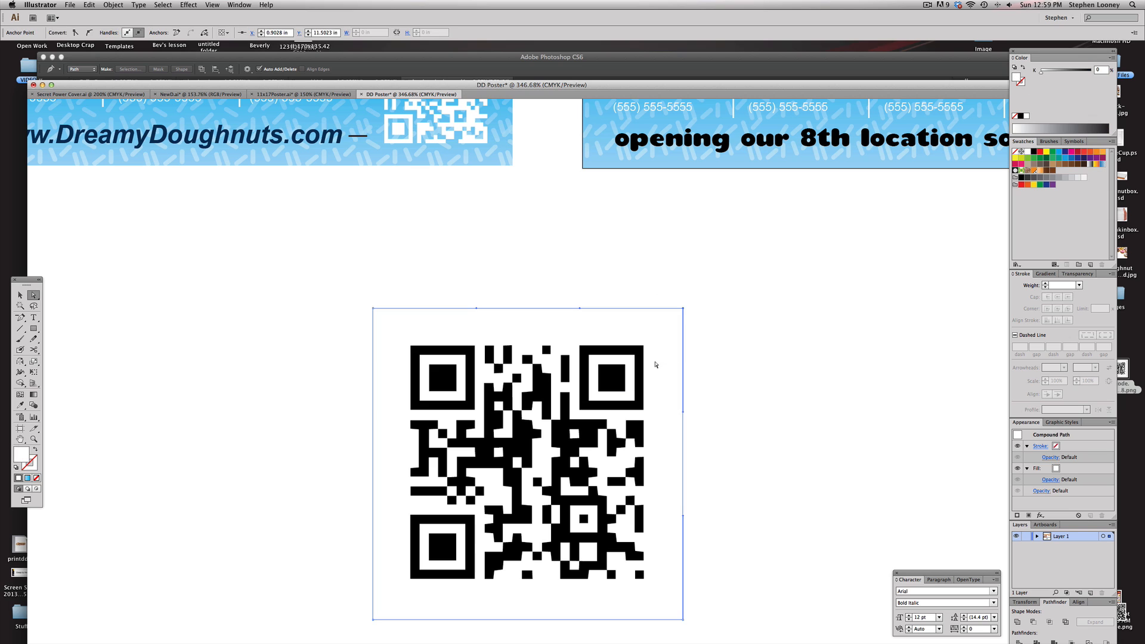
key("Delete")
key("backslash")
key("v")
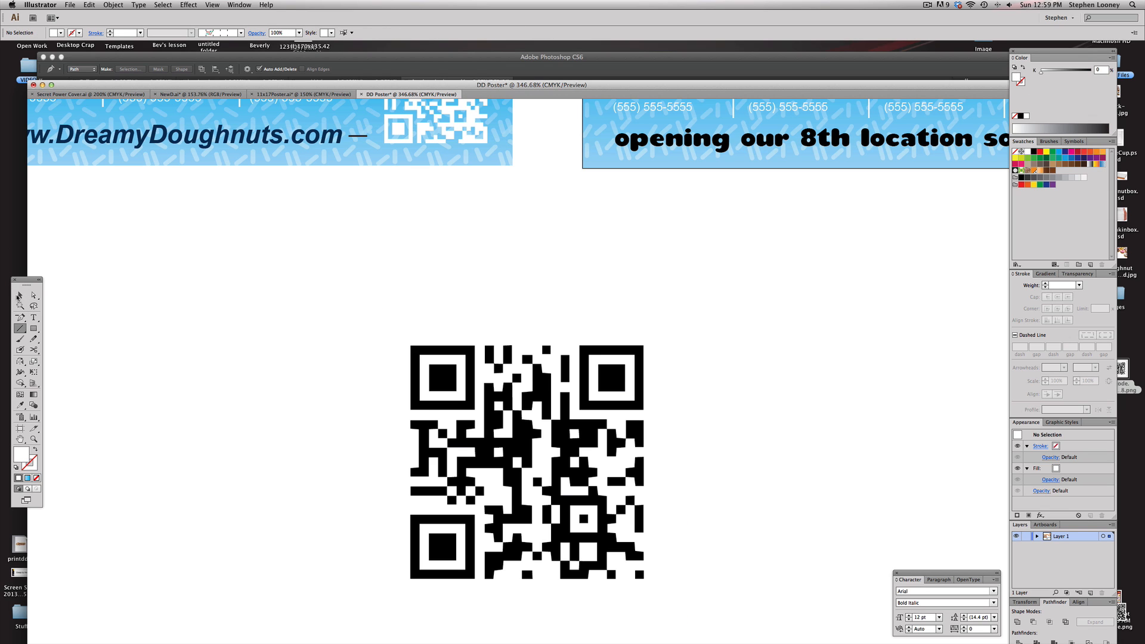
Copy the traced QR code and paste it into a new 10.25 × 10 in document
scroll(230, 276, "down", 3)
left_click_drag(301, 203, 734, 493)
key("super+c")
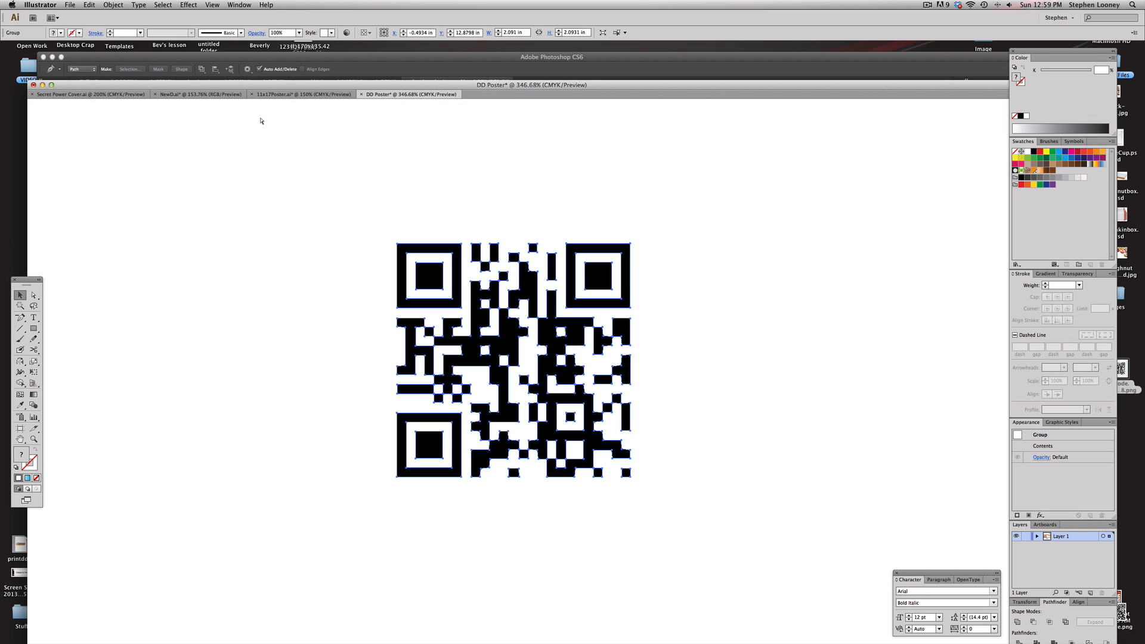
left_click(64, 5)
left_click(74, 13)
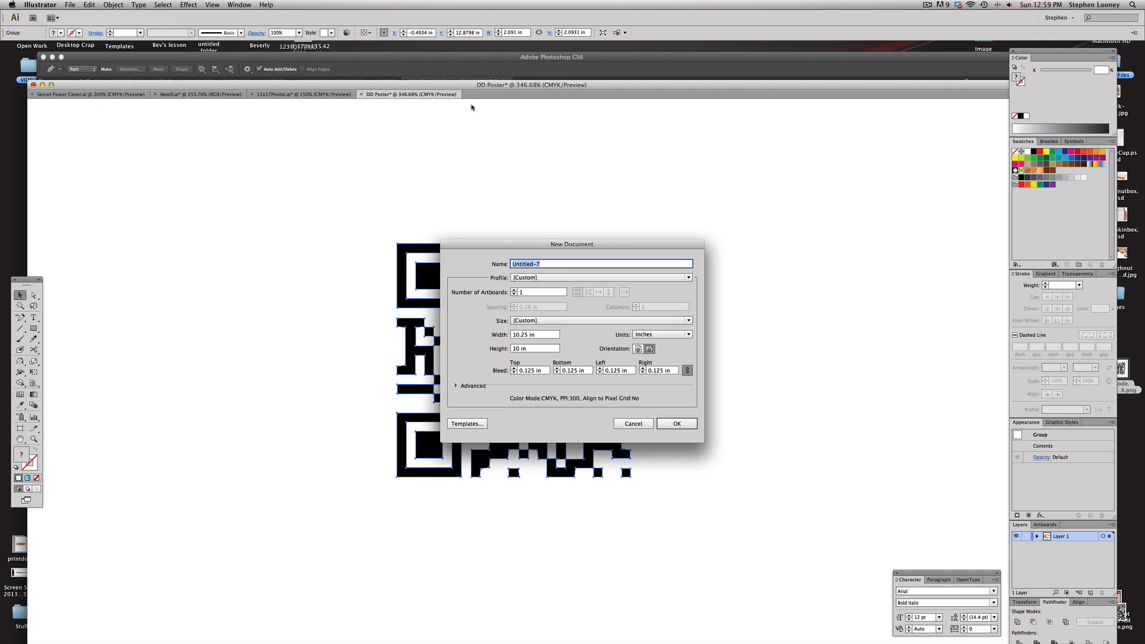
key("Return")
key("super+v")
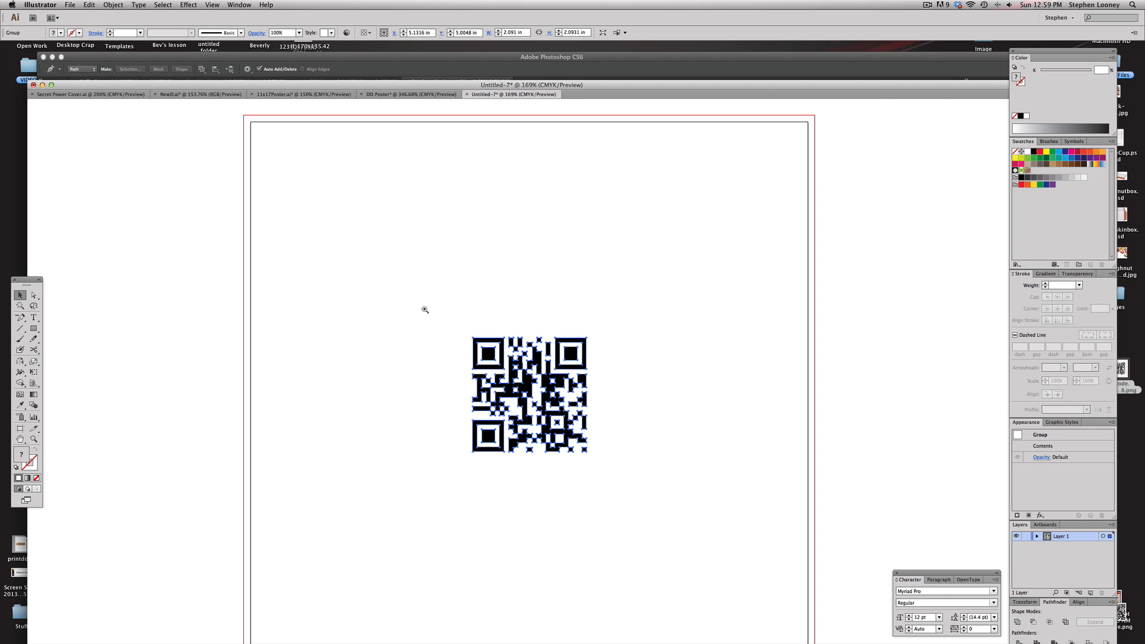
Draw a large blue-filled rectangle around the QR code and send it behind the code
left_click_drag(414, 303, 708, 546)
left_click_drag(682, 275, 705, 315)
key("a")
left_click(446, 261)
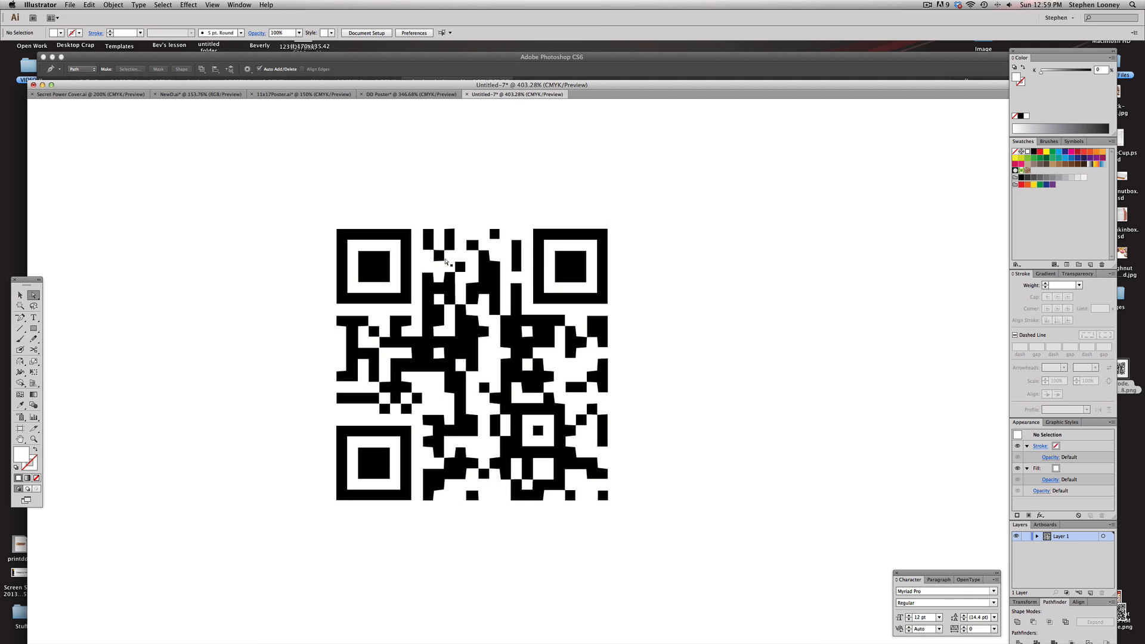
key("m")
mouse_move(176, 160)
left_mouse_down()
mouse_move(230, 223)
mouse_move(809, 614)
mouse_move(881, 630)
left_mouse_up()
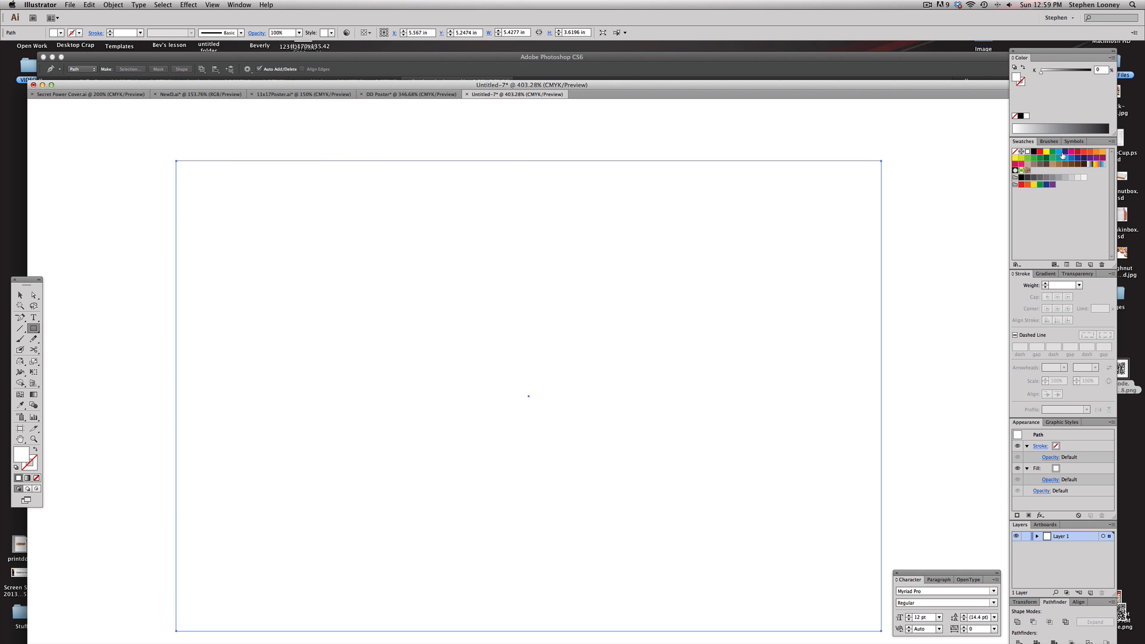
left_click(1061, 153)
left_click(113, 5)
mouse_move(182, 24)
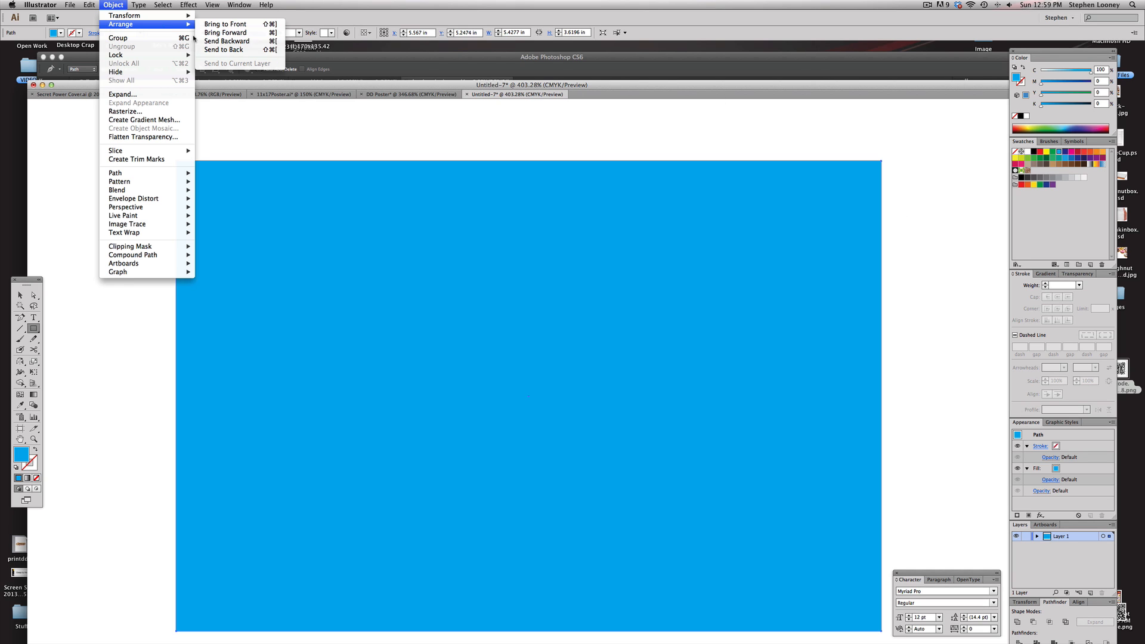
left_click(224, 50)
Try deleting one of the QR code's corner shapes, then undo the deletion
key("a")
key("super+shift+a")
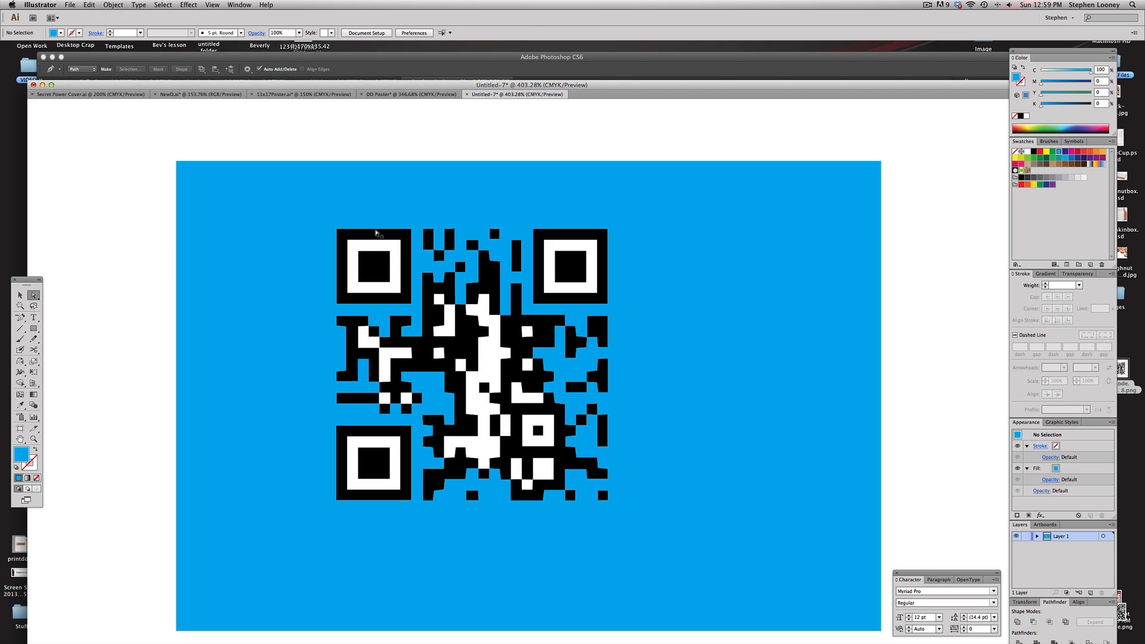
left_click(393, 248)
left_click(552, 248, "shift")
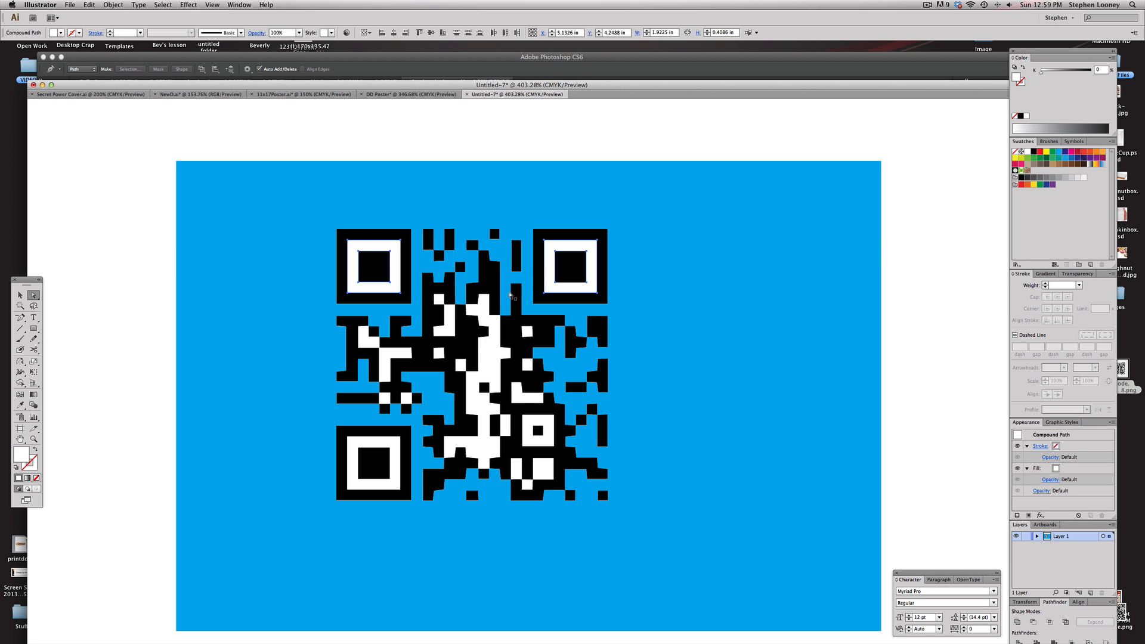
left_click(481, 320, "shift")
key("super+shift+a")
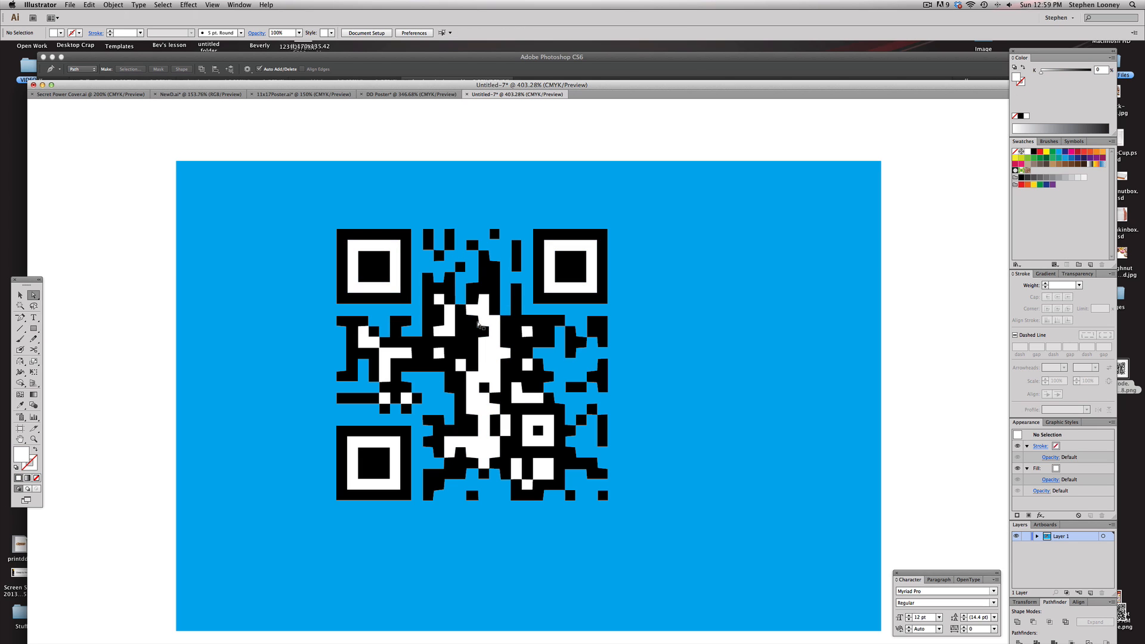
left_click(488, 307)
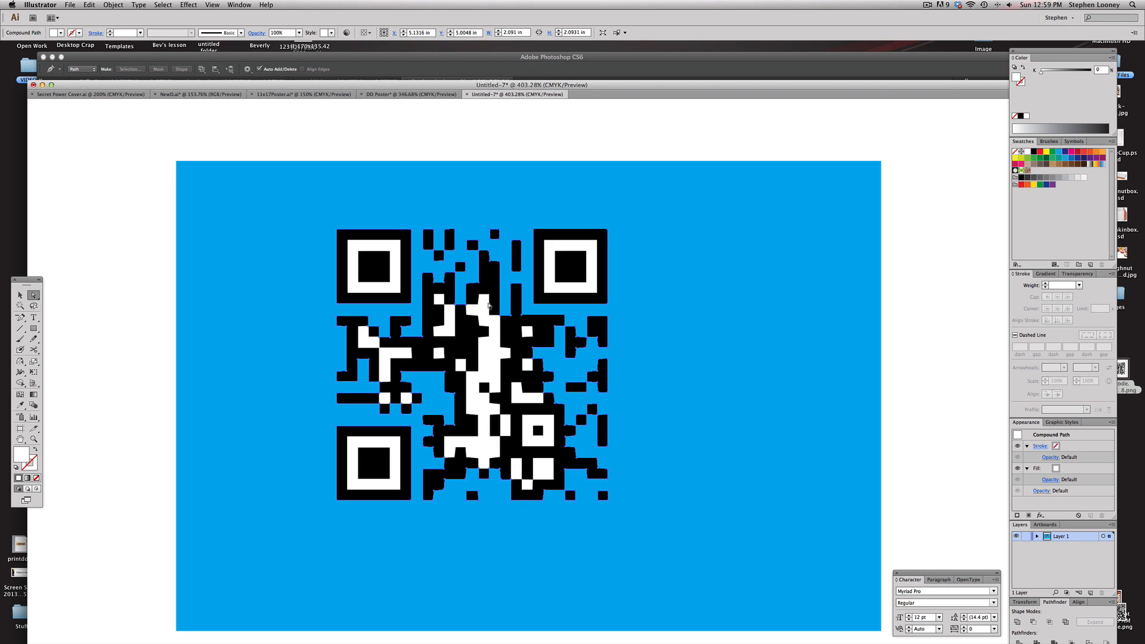
left_click(354, 241)
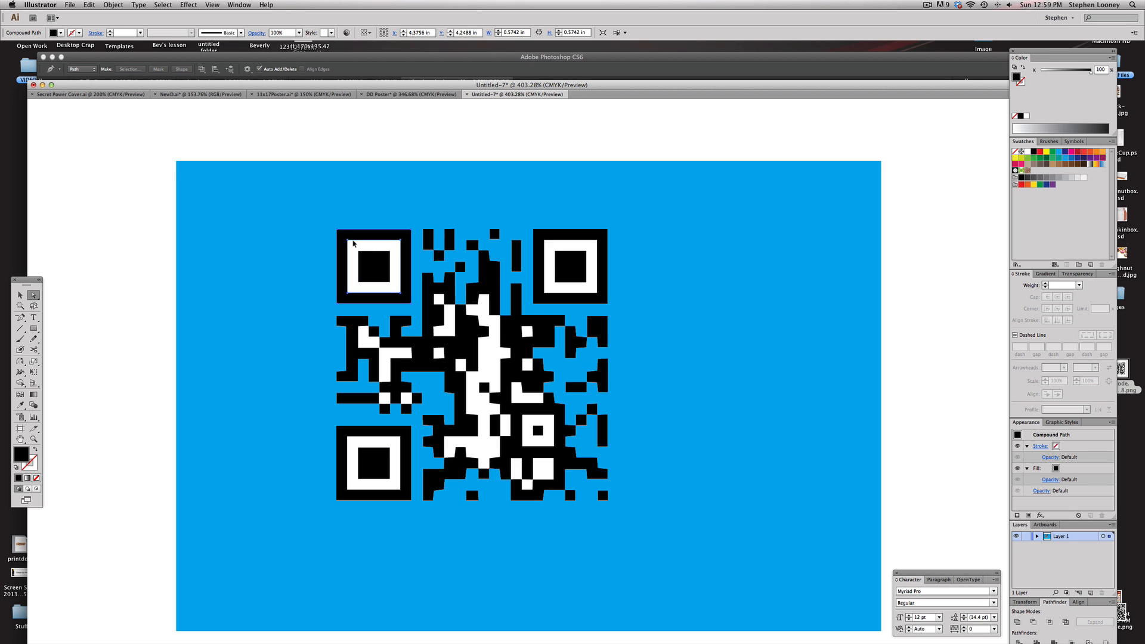
left_click(372, 106)
left_click(353, 242)
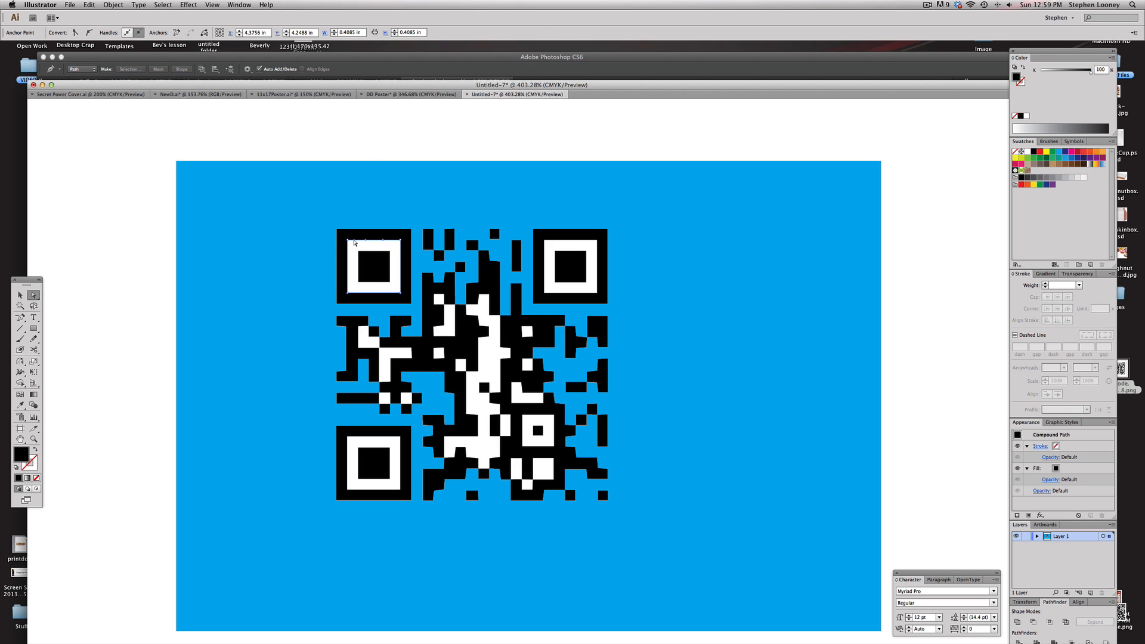
key("Delete")
key("cmd+z")
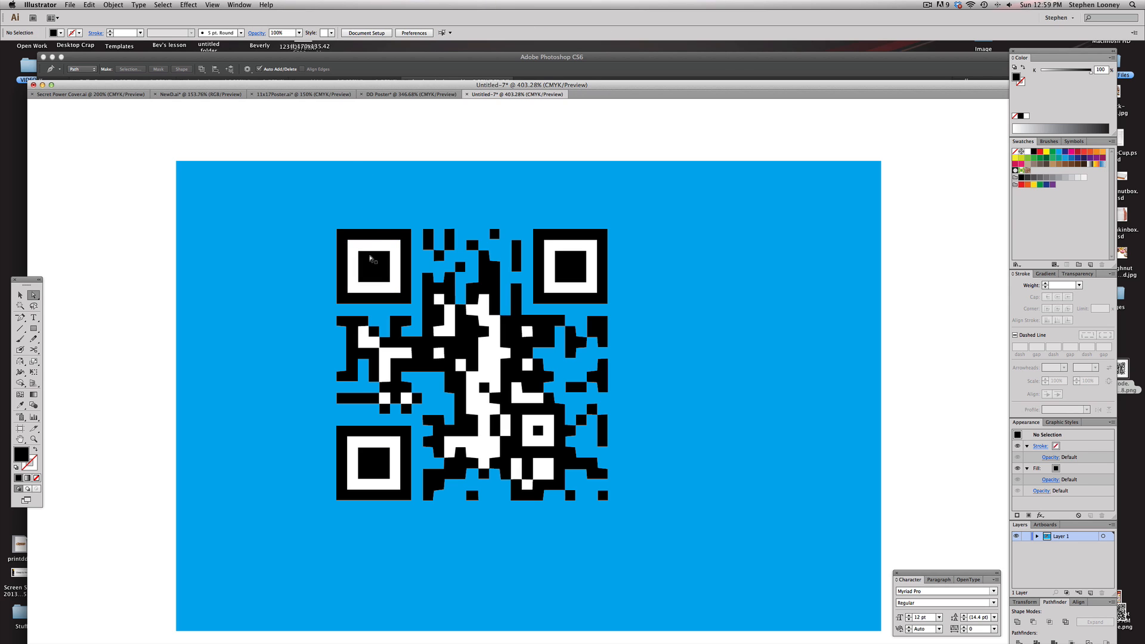
Delete the large white compound shape from the QR code
left_click_drag(398, 244, 420, 238)
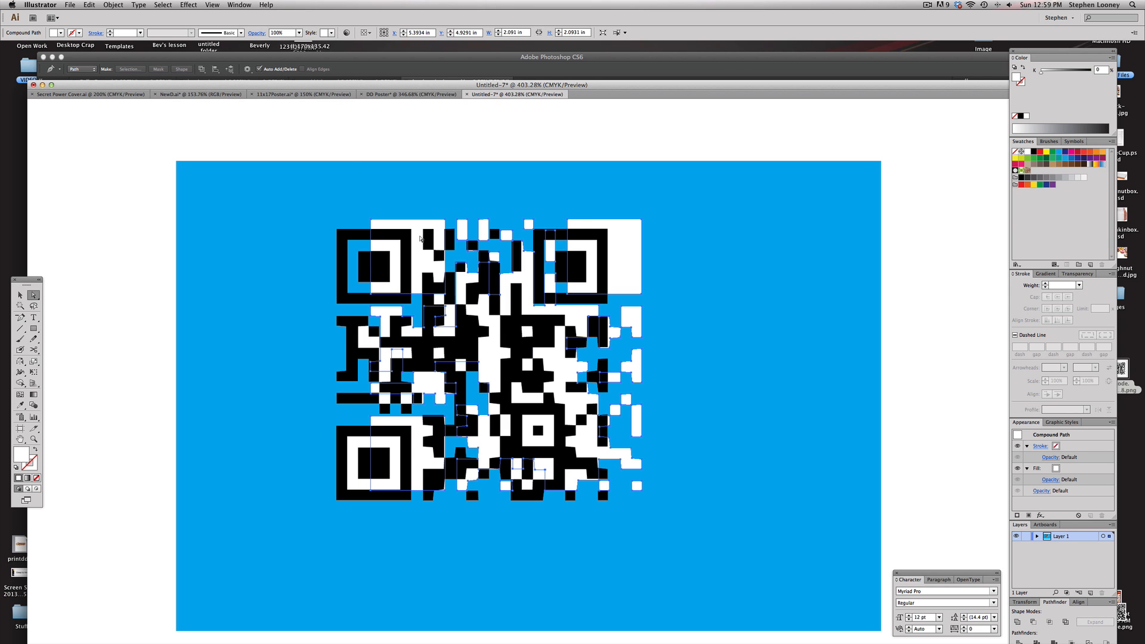
key("Delete")
mouse_move(444, 326)
left_mouse_down()
mouse_move(479, 320)
mouse_move(454, 325)
left_mouse_up()
key("super+z")
key("Delete")
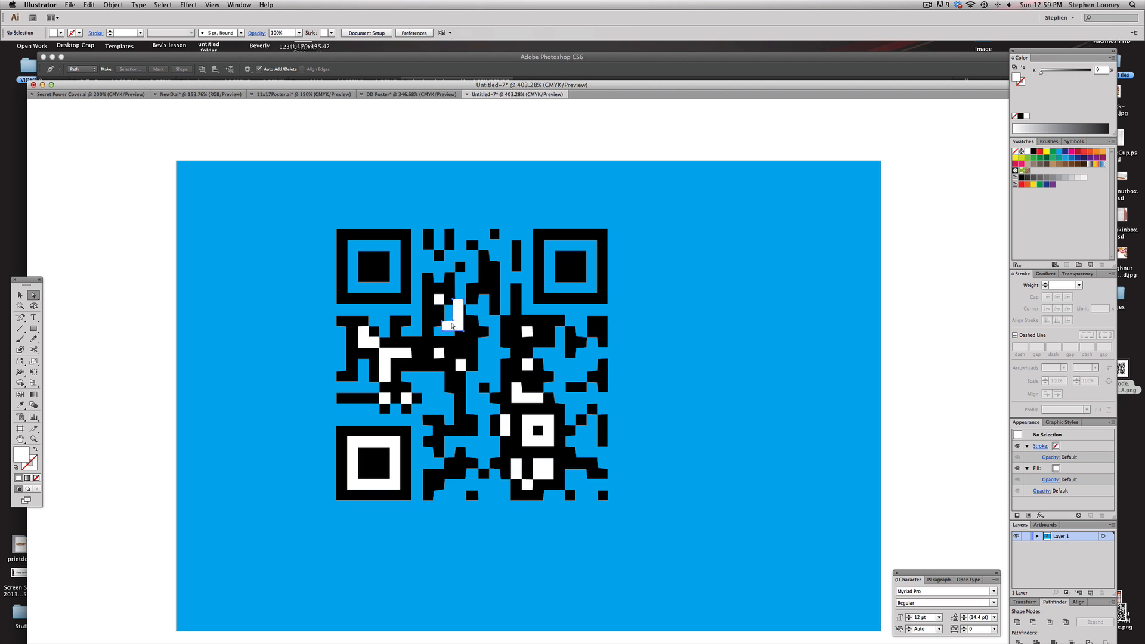
Delete each of the remaining small white pieces inside the QR code one by one
left_click(437, 303)
key("Delete")
left_click(440, 354)
key("Delete")
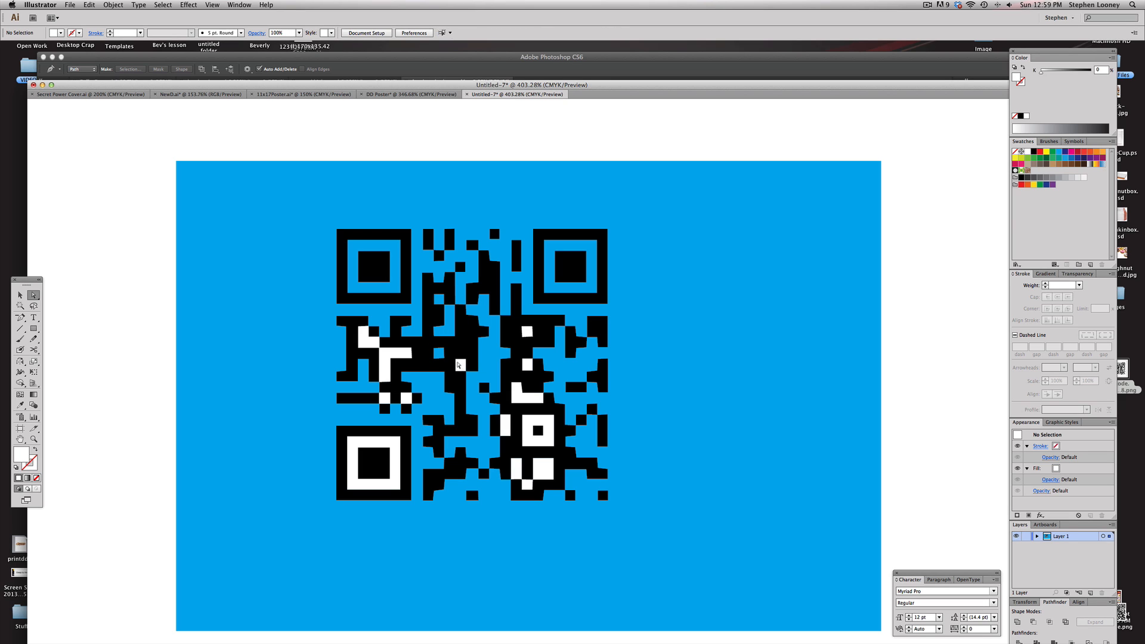
left_click(460, 365)
key("Delete")
left_click(389, 359)
key("Delete")
left_click(366, 339)
key("Delete")
left_click(386, 397)
key("Delete")
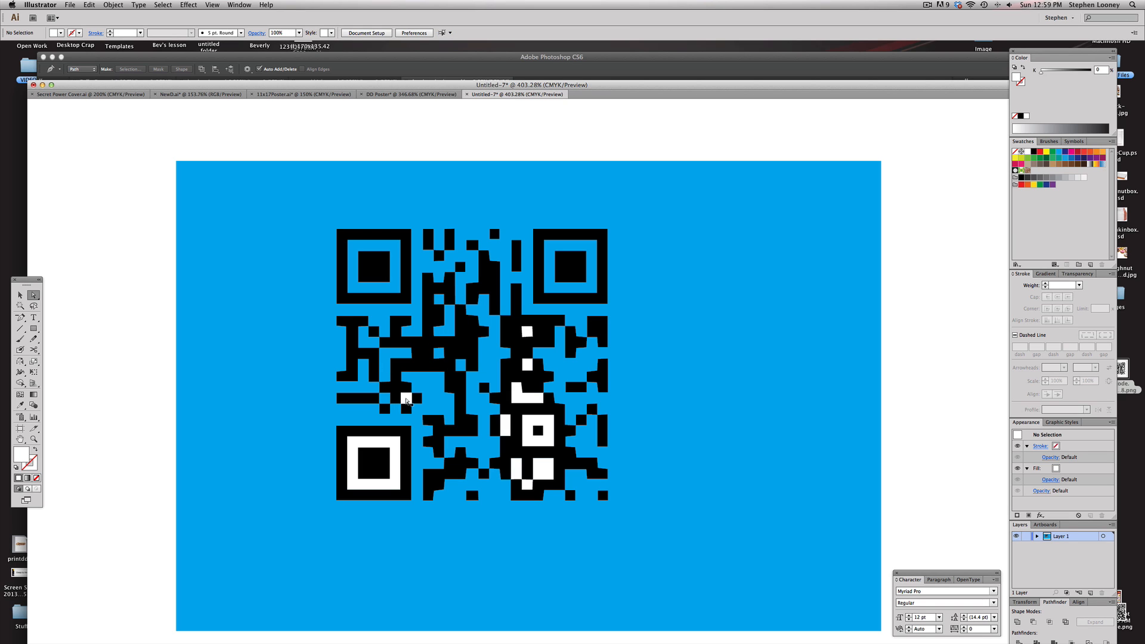
left_click(405, 398)
key("Delete")
left_click(391, 442)
key("Delete")
left_click(530, 424)
key("Delete")
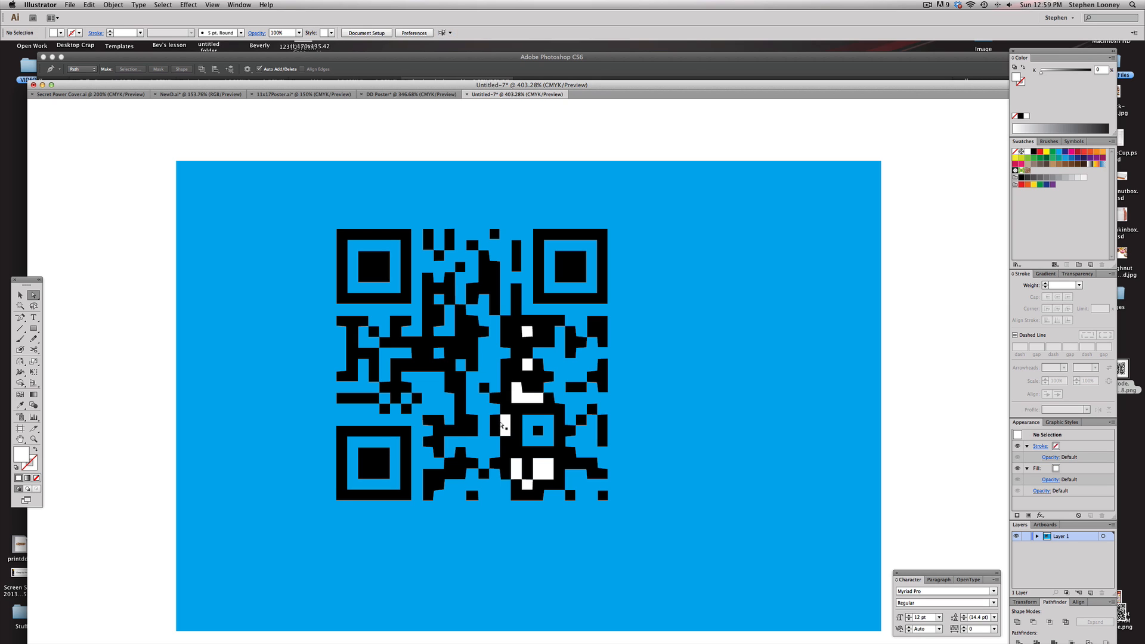
left_click(502, 425)
key("Delete")
left_click(521, 393)
key("Delete")
left_click(528, 364)
key("Delete")
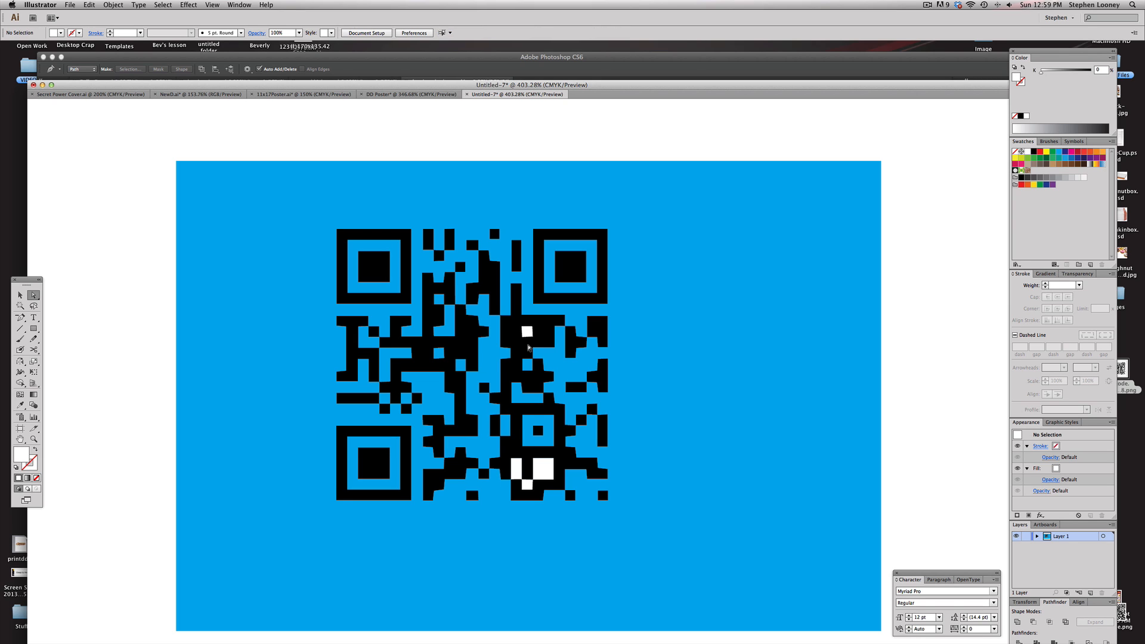
left_click(527, 332)
key("Delete")
left_click(543, 472)
key("Delete")
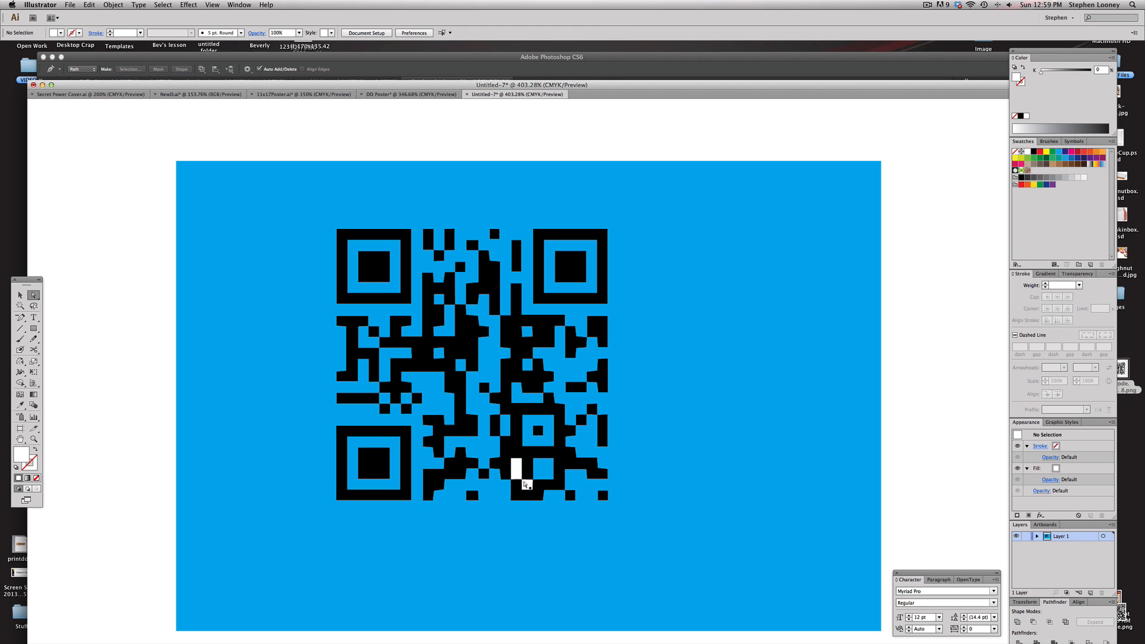
left_click(518, 469)
key("Delete")
Select all black QR code shapes by matching fill colour and recolour them white
left_click(400, 238)
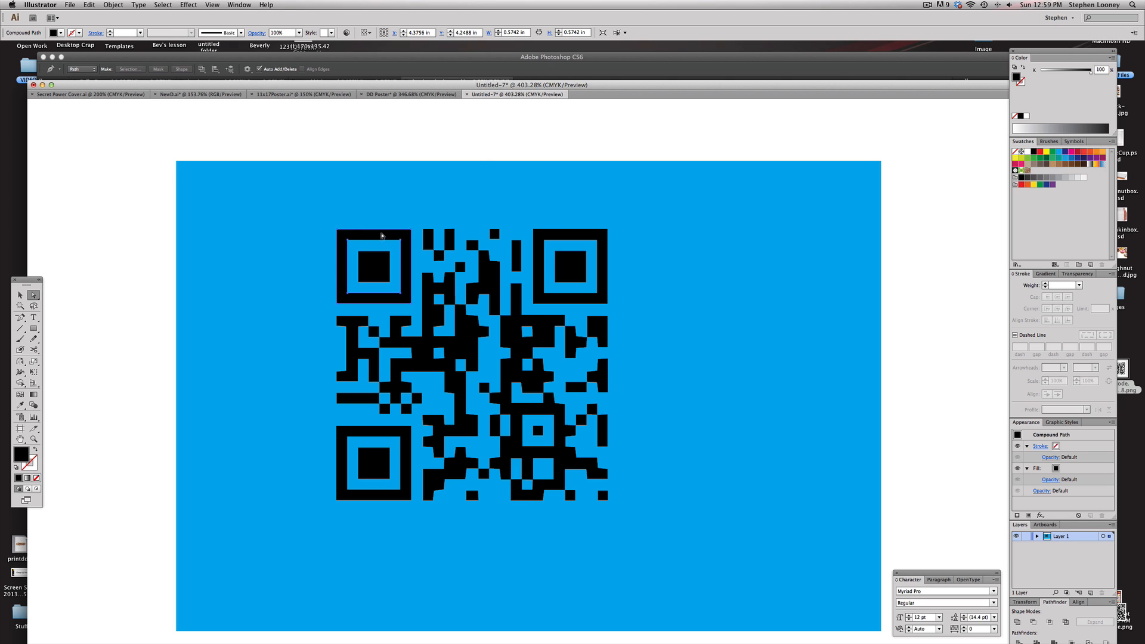
left_click(162, 5)
mouse_move(233, 86)
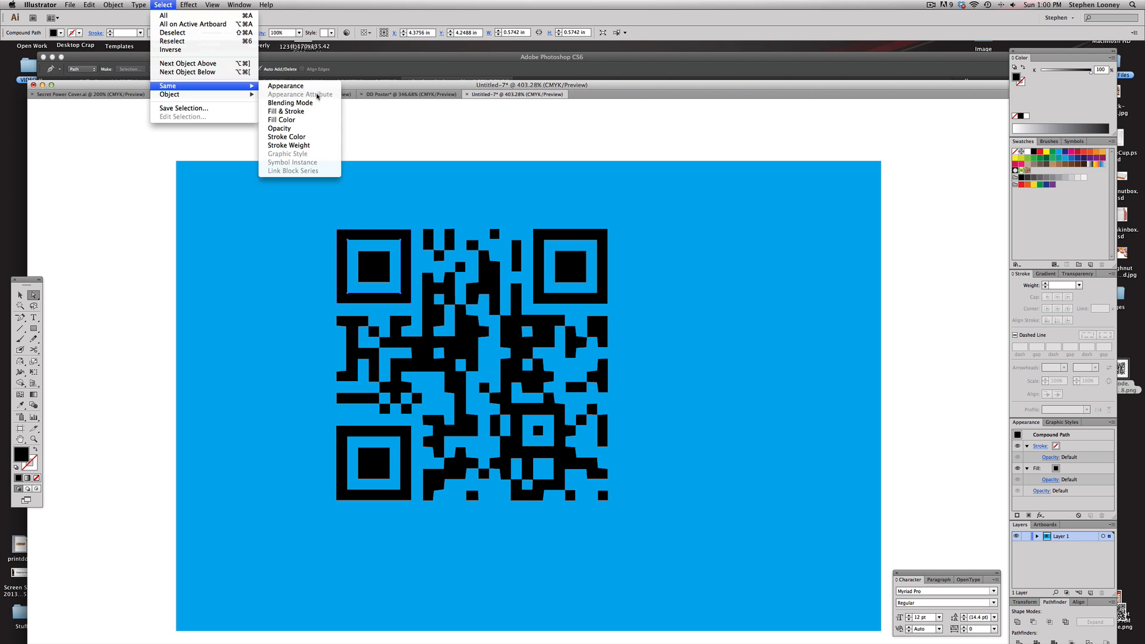
left_click(281, 120)
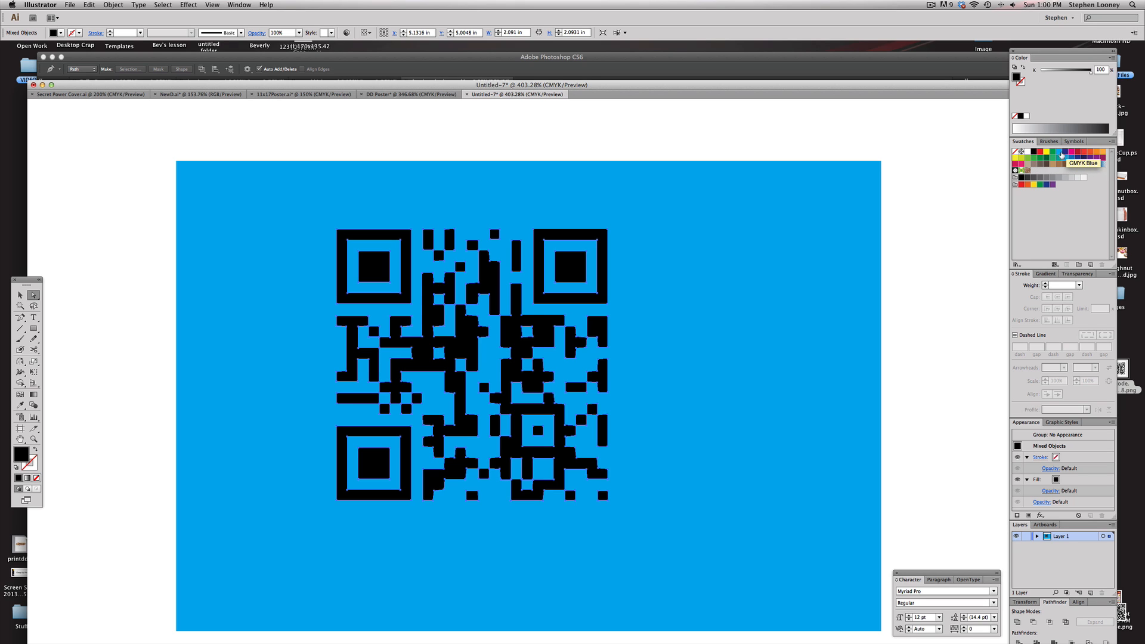
left_click(1026, 152)
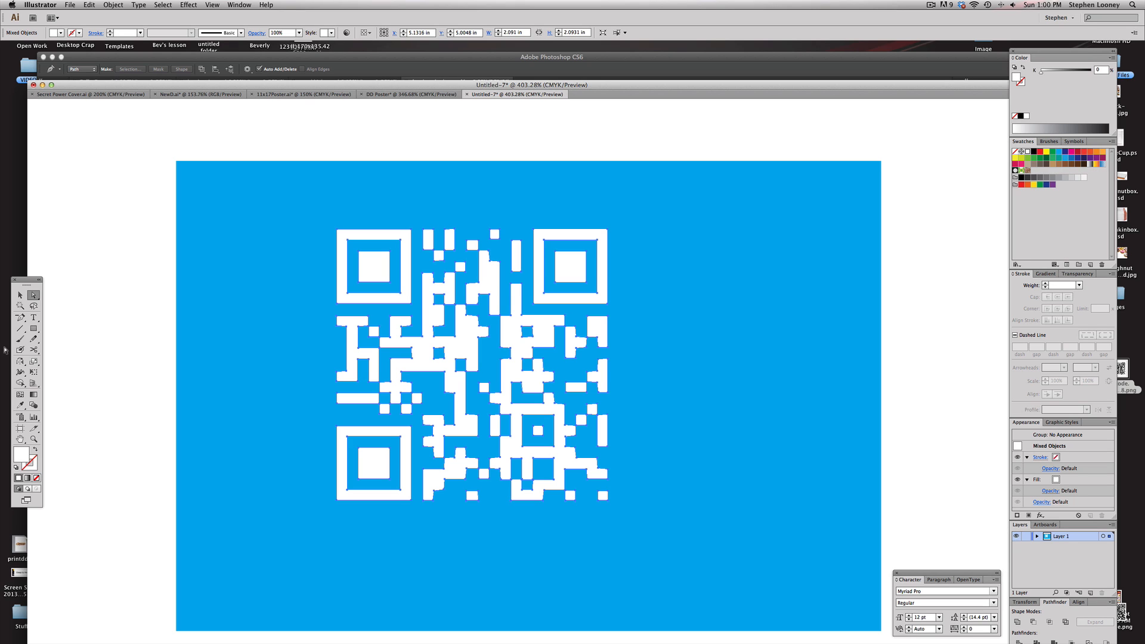
Close the untitled QR code document without saving
left_click(20, 295)
key("super+shift+a")
left_click_drag(374, 233, 445, 233)
key("super+z")
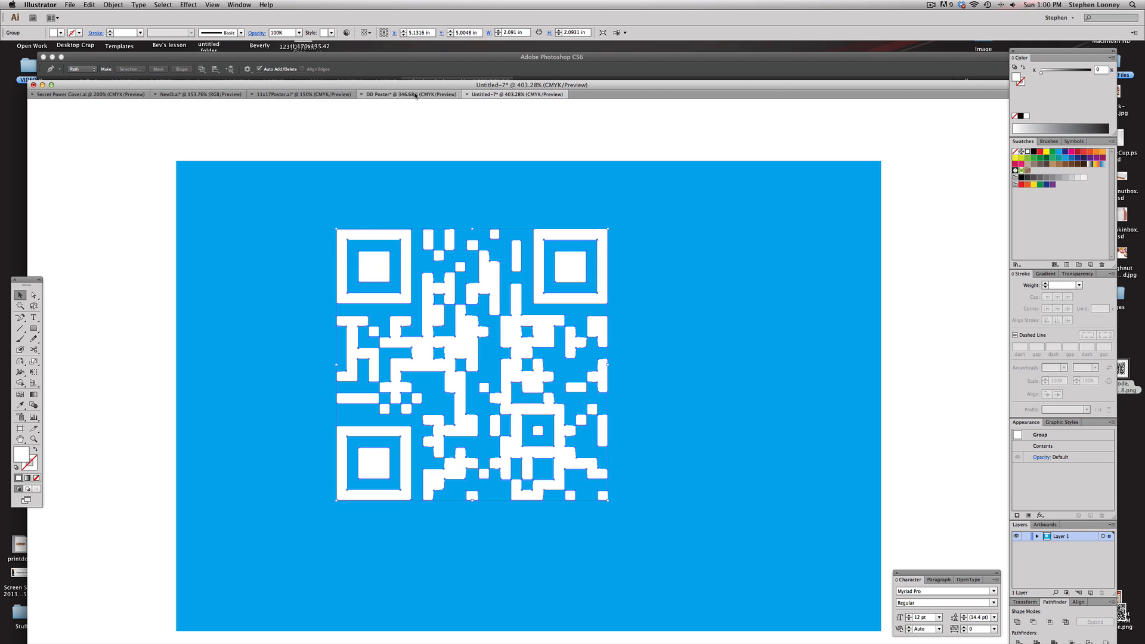
key("super+w")
left_click(545, 334)
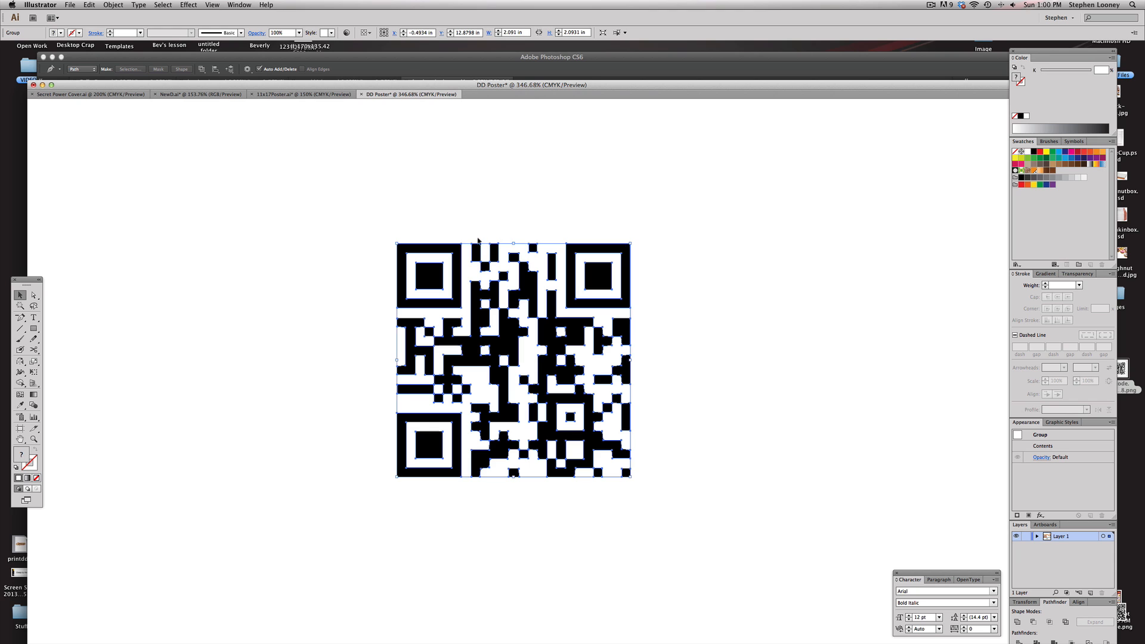
Paste the QR code into the DD Poster over the footer's right end, moving the black placeholder square aside
left_click(544, 361, "alt+super")
left_click(543, 361, "alt+super")
left_click_drag(808, 270, 634, 398)
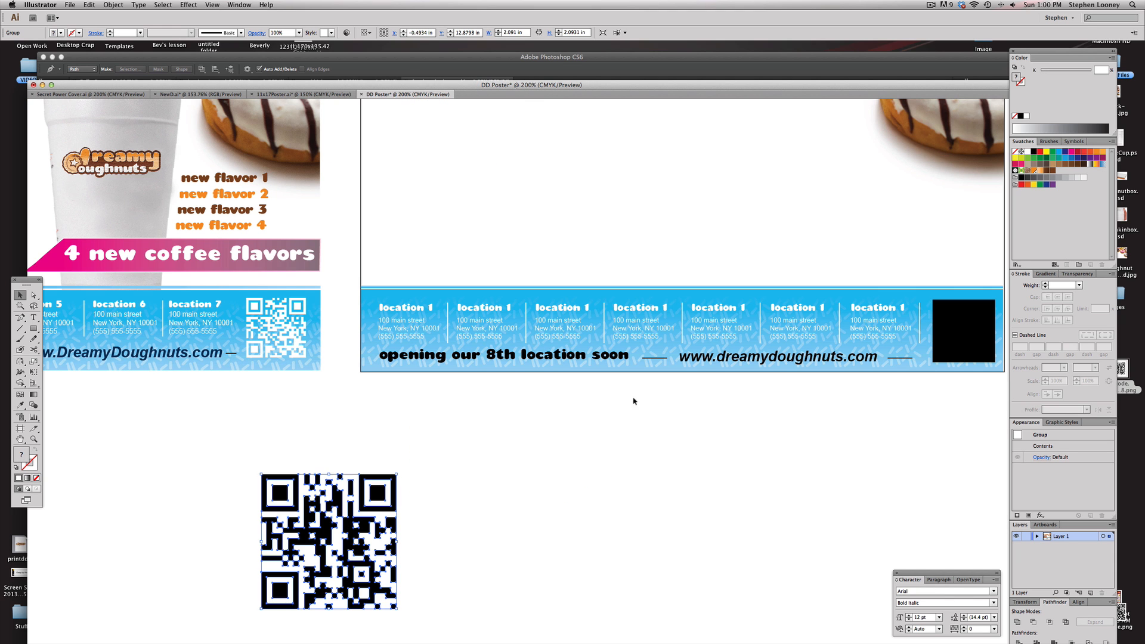
key("super+v")
left_click_drag(775, 389, 523, 414)
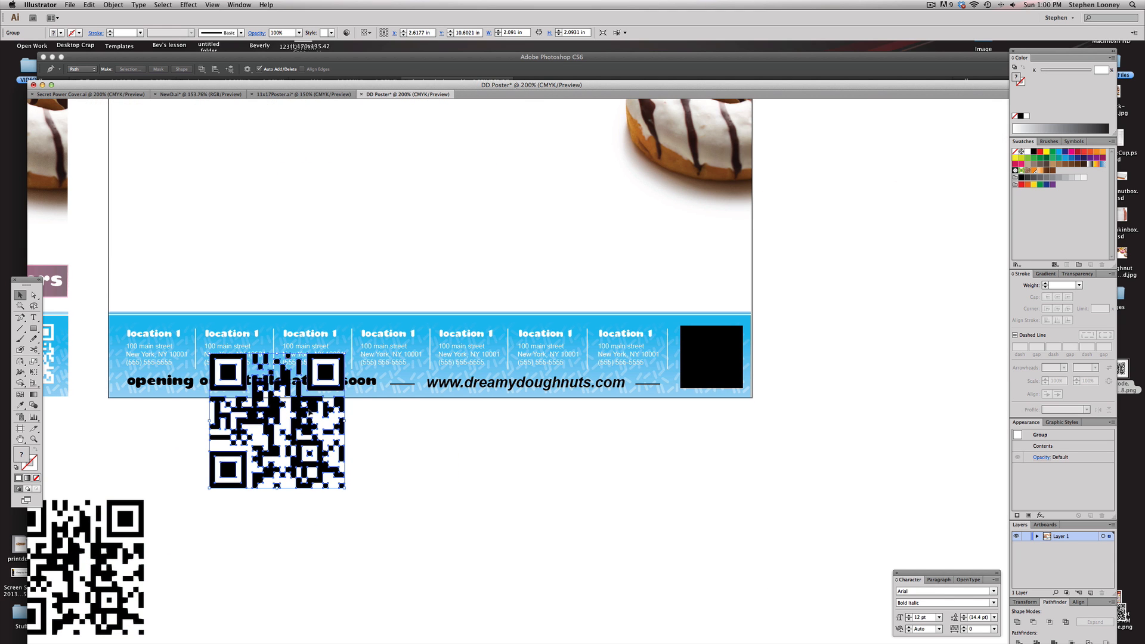
left_click_drag(310, 414, 543, 449)
left_click(325, 434)
left_click_drag(325, 435, 546, 455)
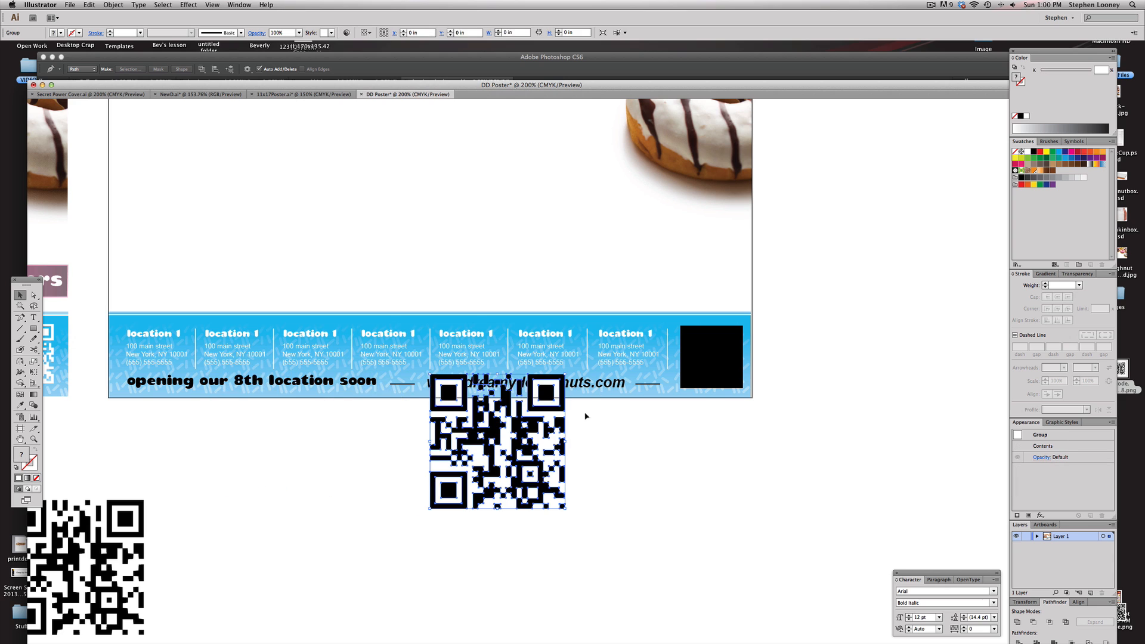
left_click_drag(713, 370, 830, 501)
left_click_drag(509, 430, 700, 357)
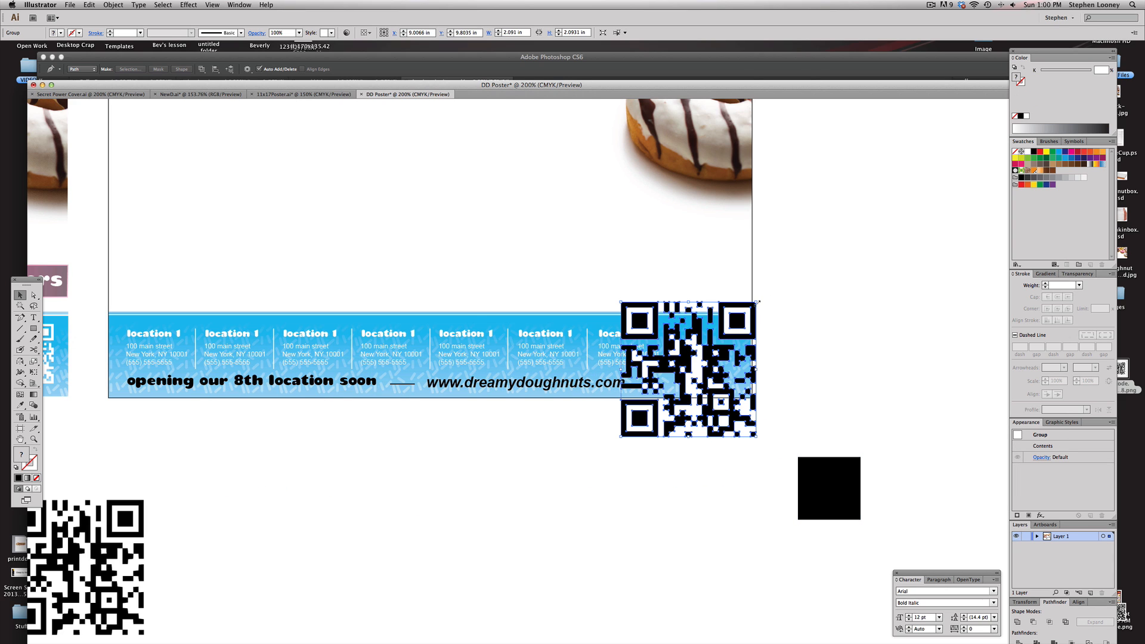
Create a new document and paste the QR code into it
left_click(70, 5)
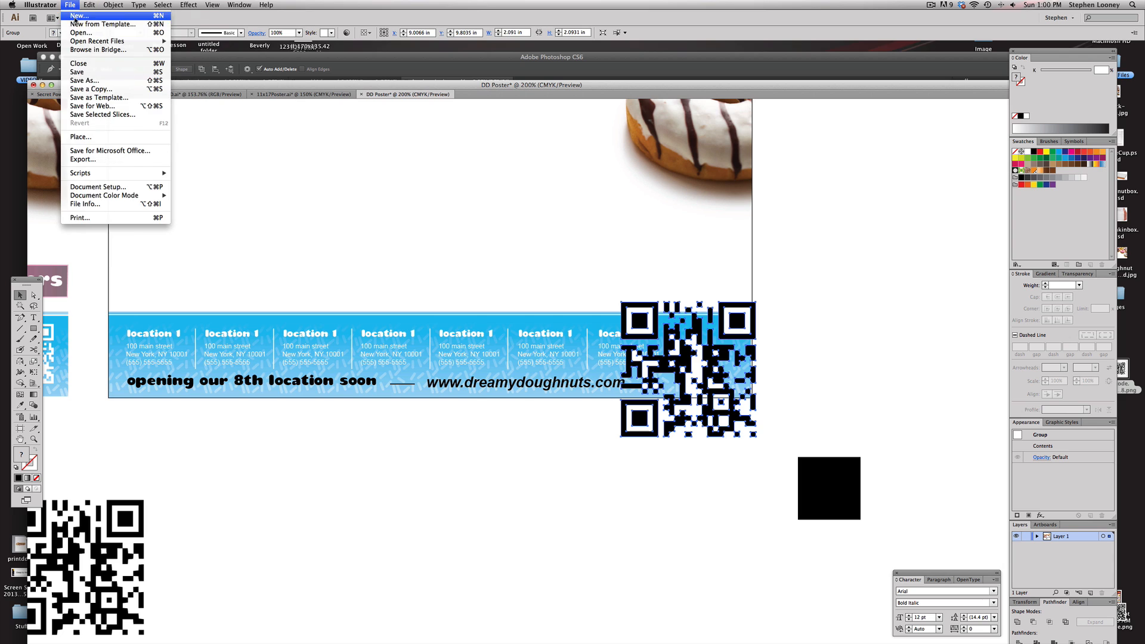
left_click(74, 19)
key("Return")
key("cmd+v")
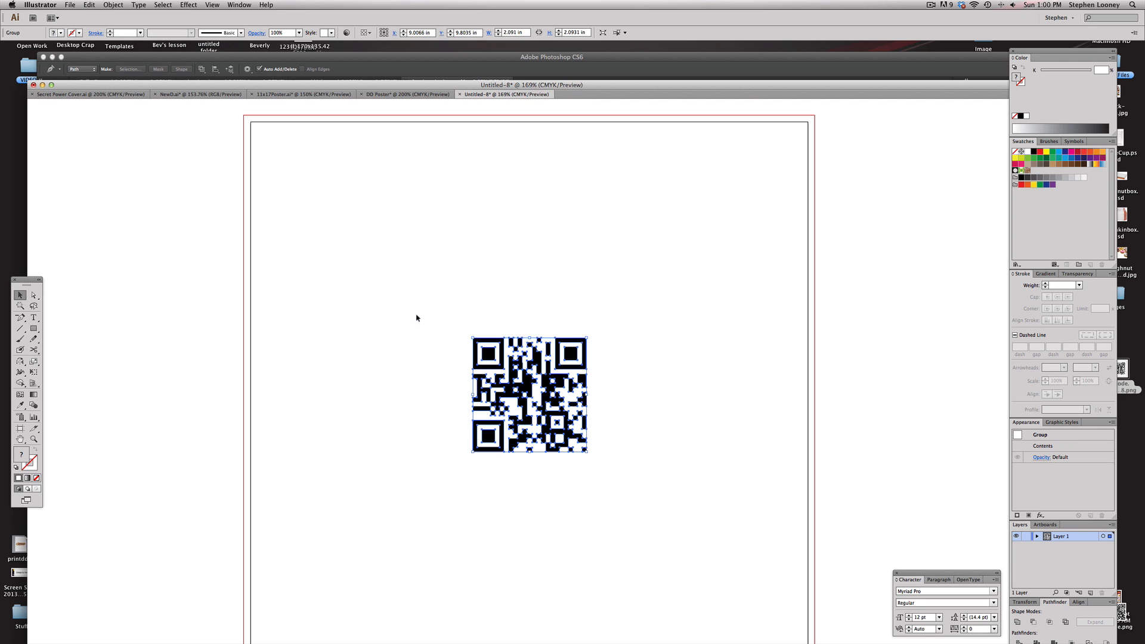
Select every black QR shape in the new document by same fill colour and fill them white
key("cmd+space")
left_click_drag(417, 301, 638, 494)
key("a")
left_click(405, 213)
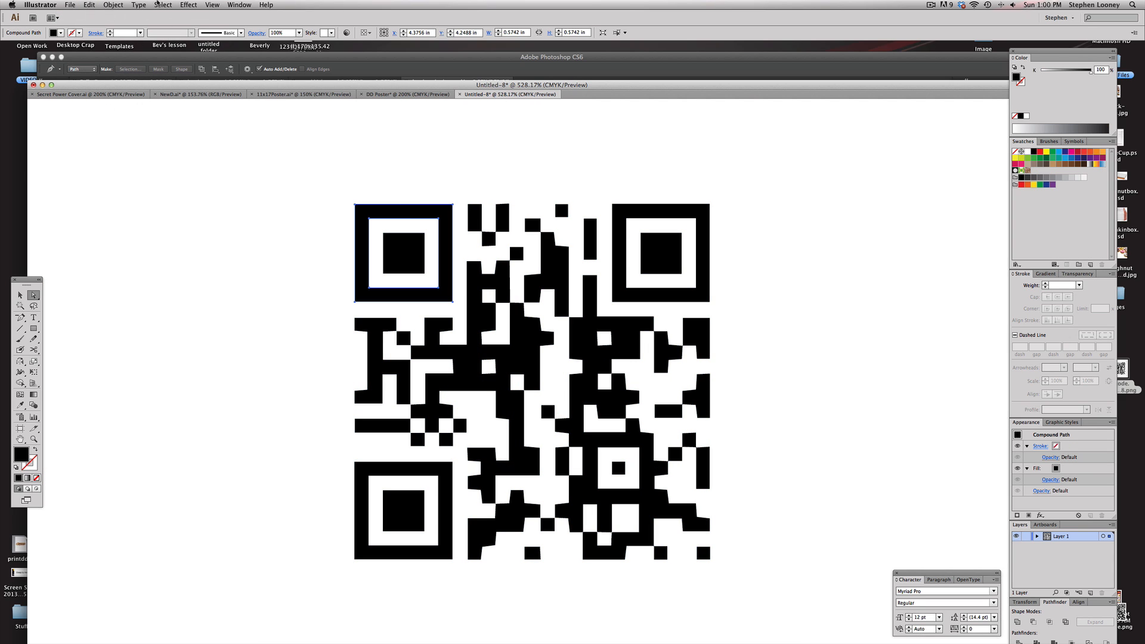
left_click(113, 5)
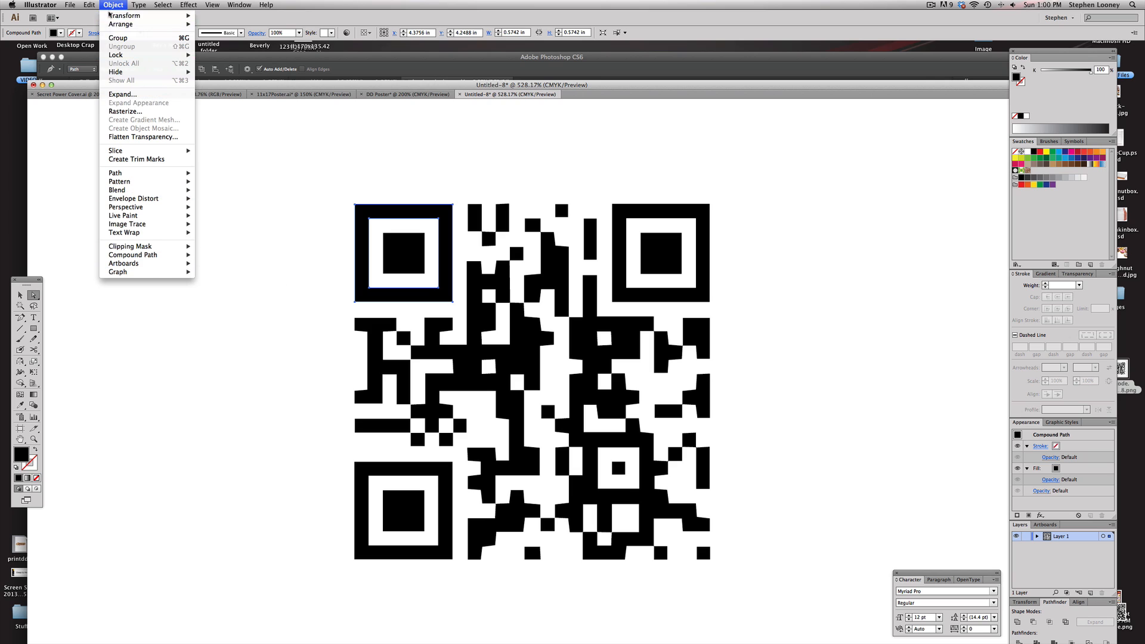
mouse_move(116, 18)
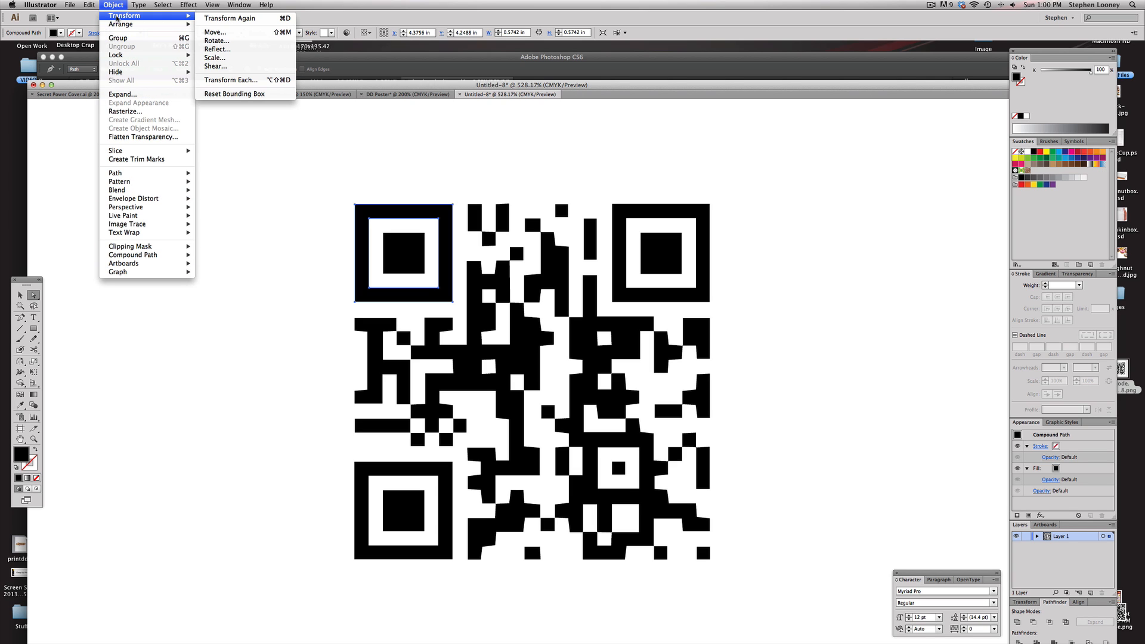
mouse_move(163, 5)
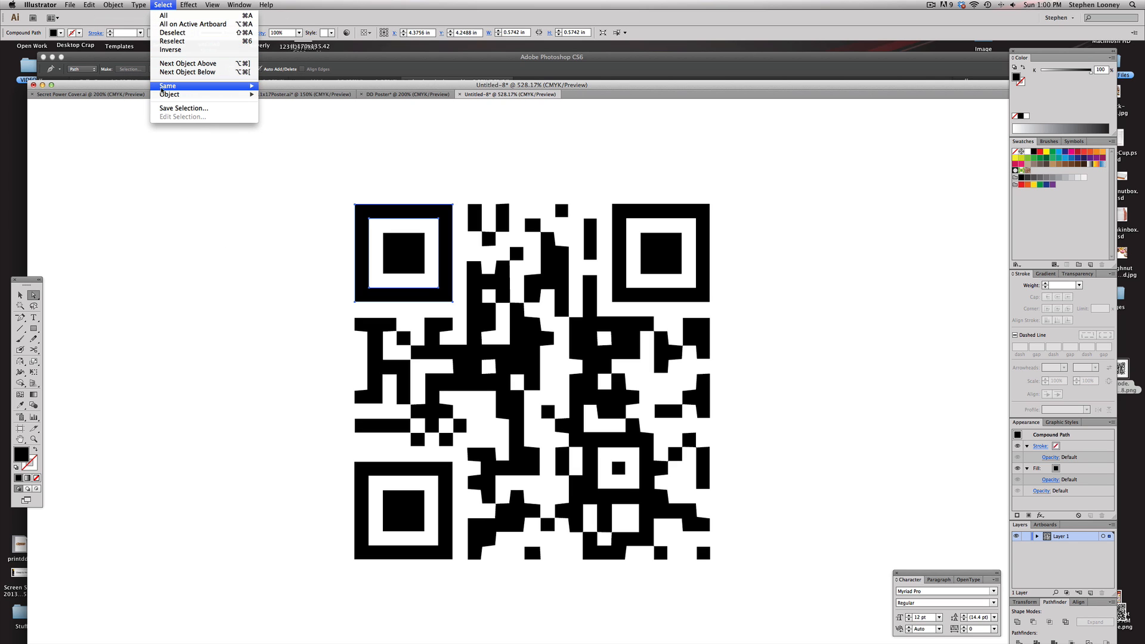
mouse_move(167, 86)
left_click(307, 120)
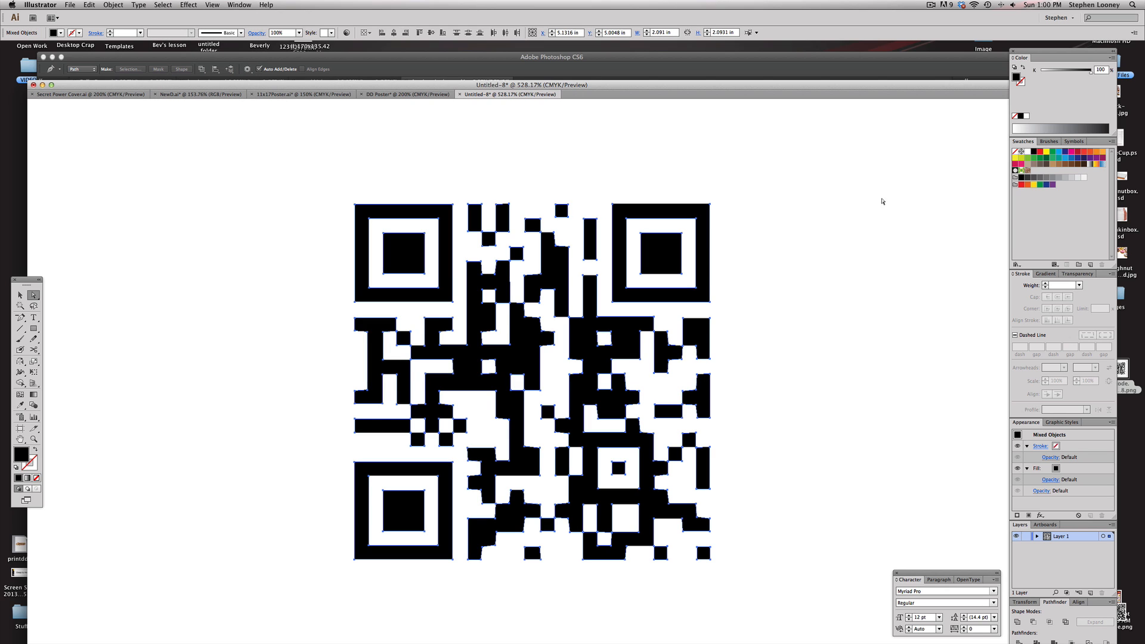
left_click(1027, 153)
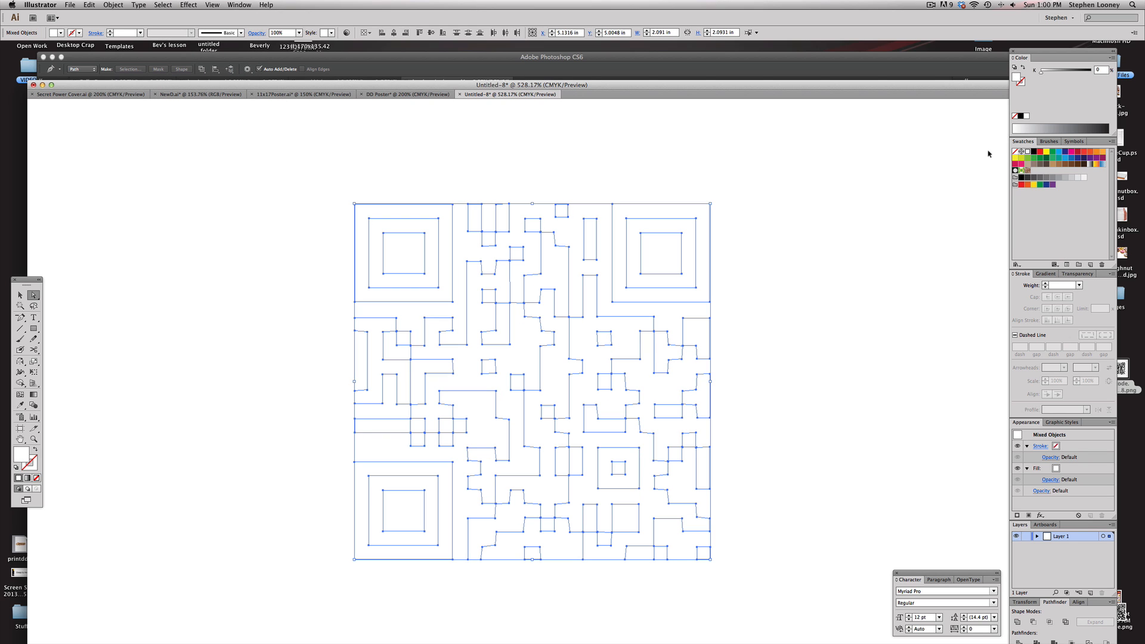
Paste the white QR code into the DD Poster document
left_click(388, 94)
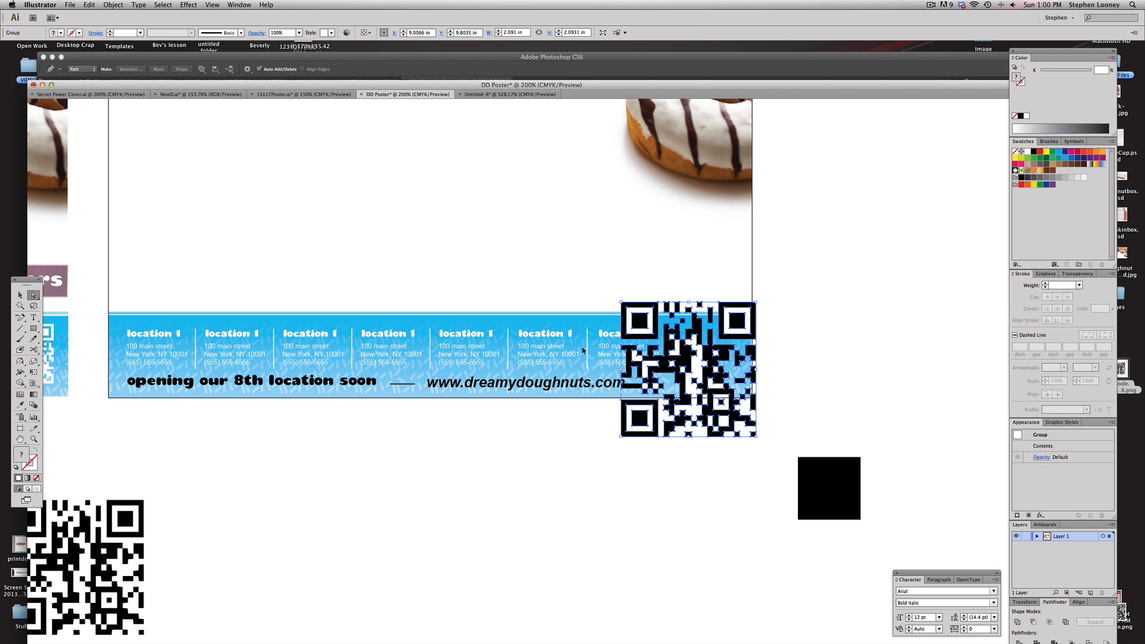
key("ctrl+v")
key("v")
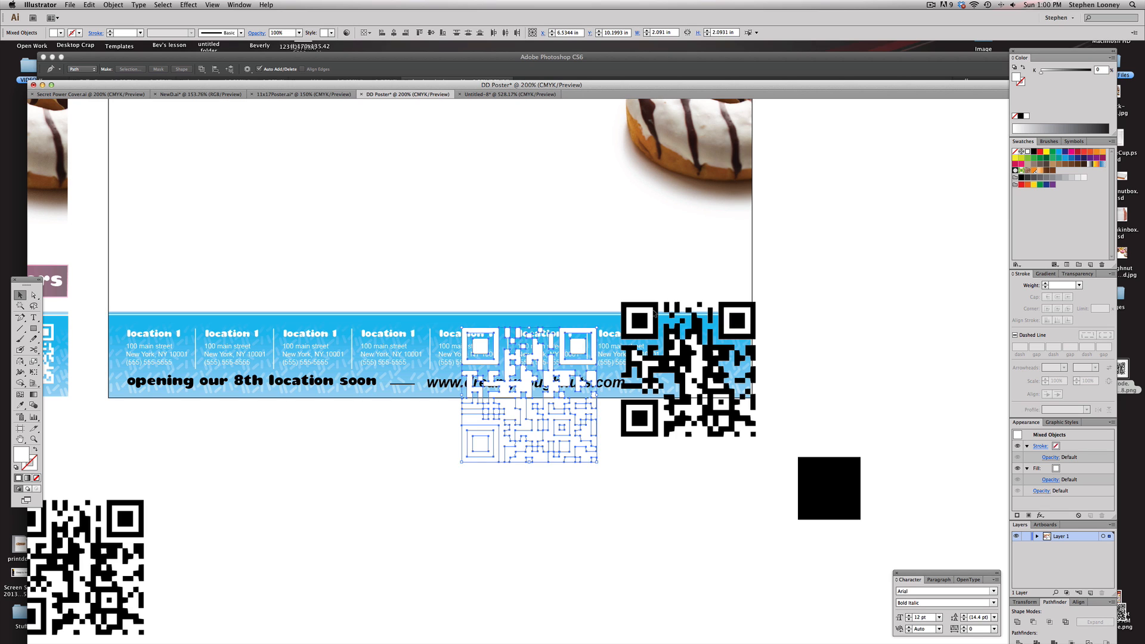
left_click(654, 312)
key("Delete")
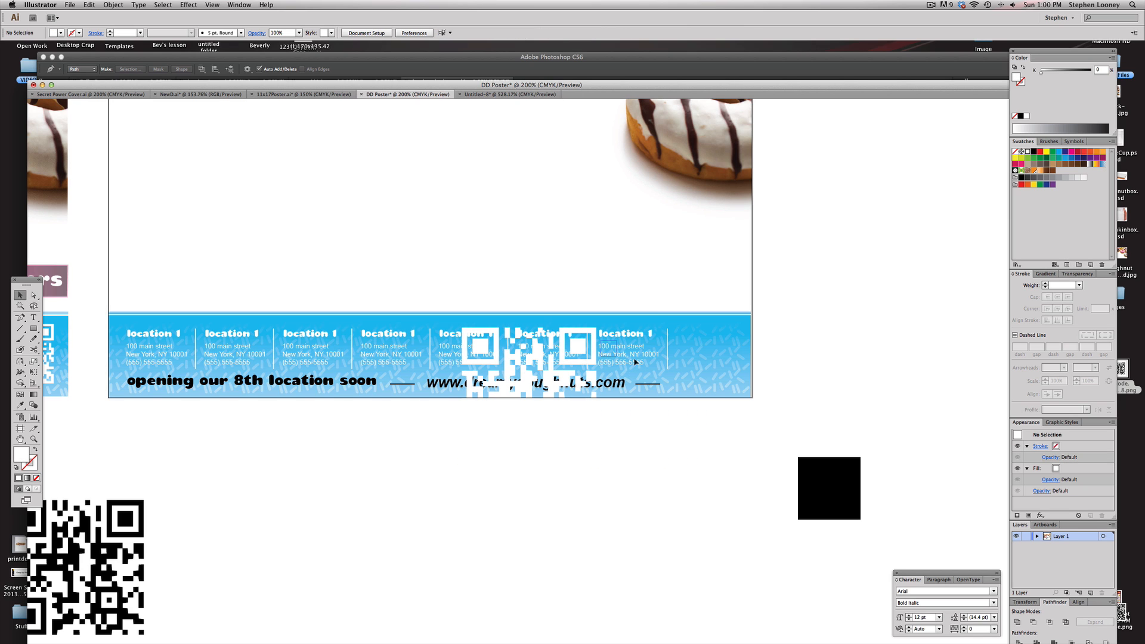
key("ctrl+z")
key("ctrl+z")
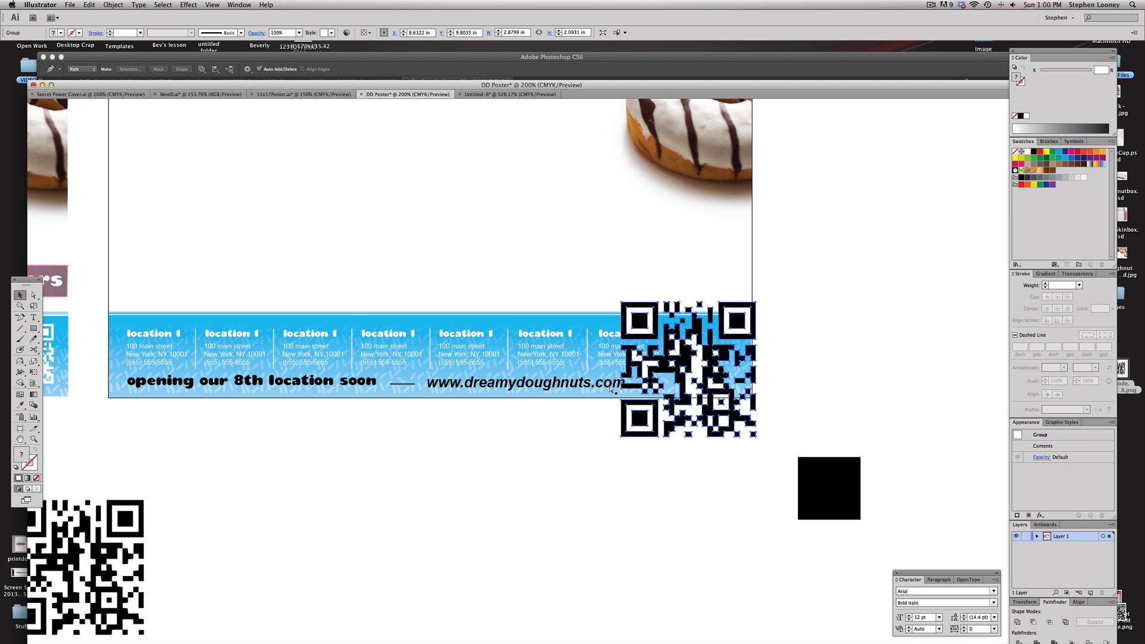
key("ctrl+shift+z")
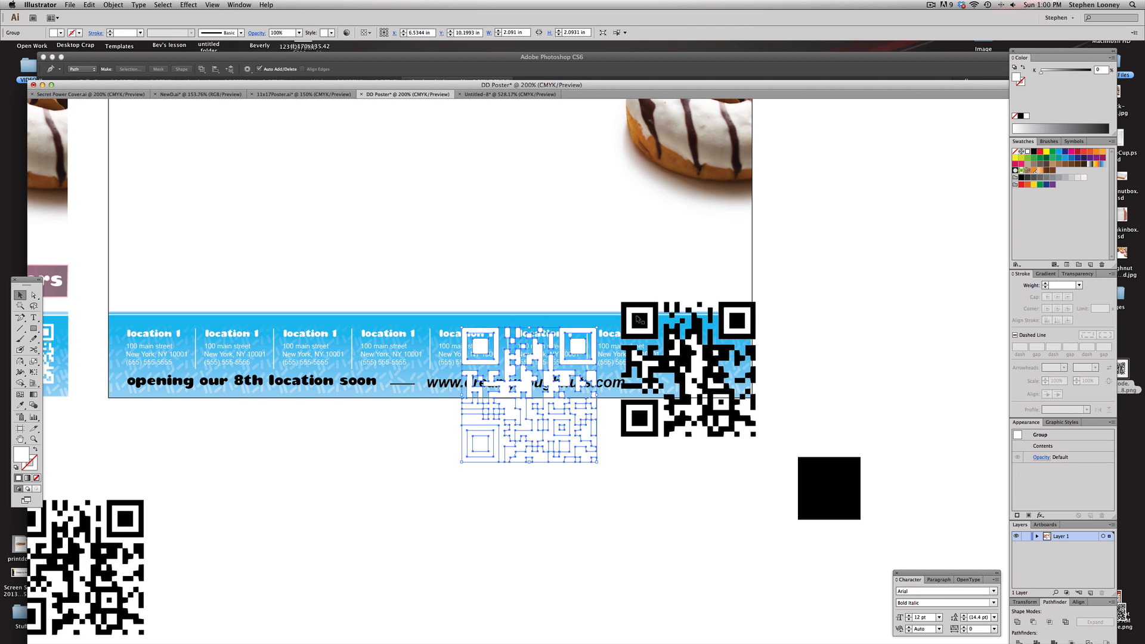
Delete the old black QR code and move the white QR code into the footer's right end
left_click(637, 319)
key("Delete")
left_click_drag(576, 346, 717, 355)
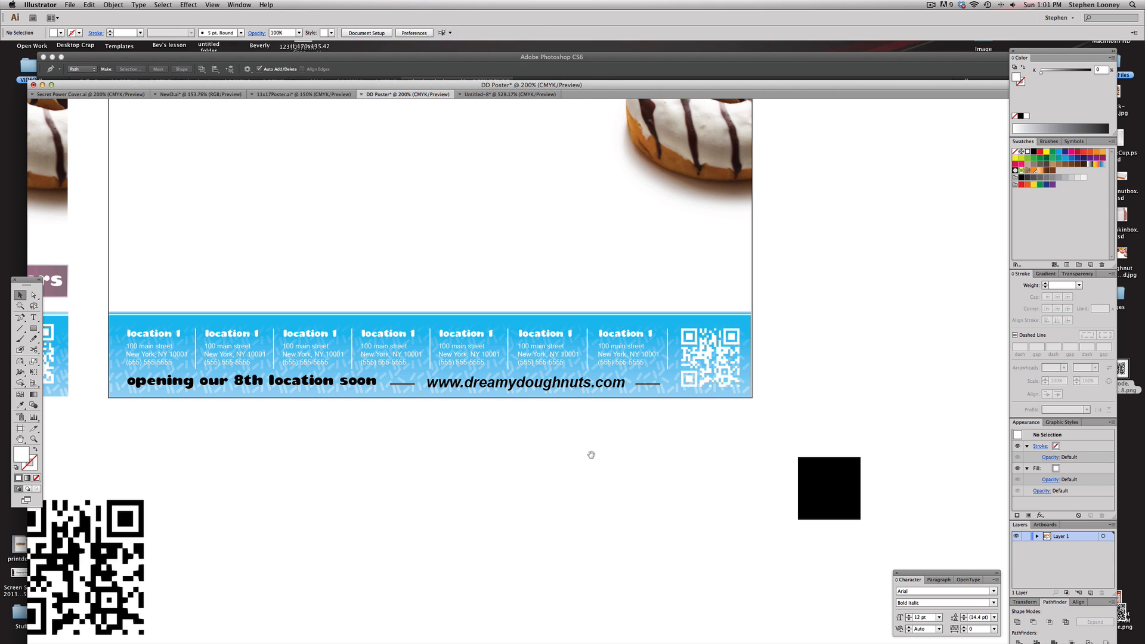
Delete the black placeholder square below the poster
scroll(697, 448, "left", 3)
left_click(892, 500)
key("Delete")
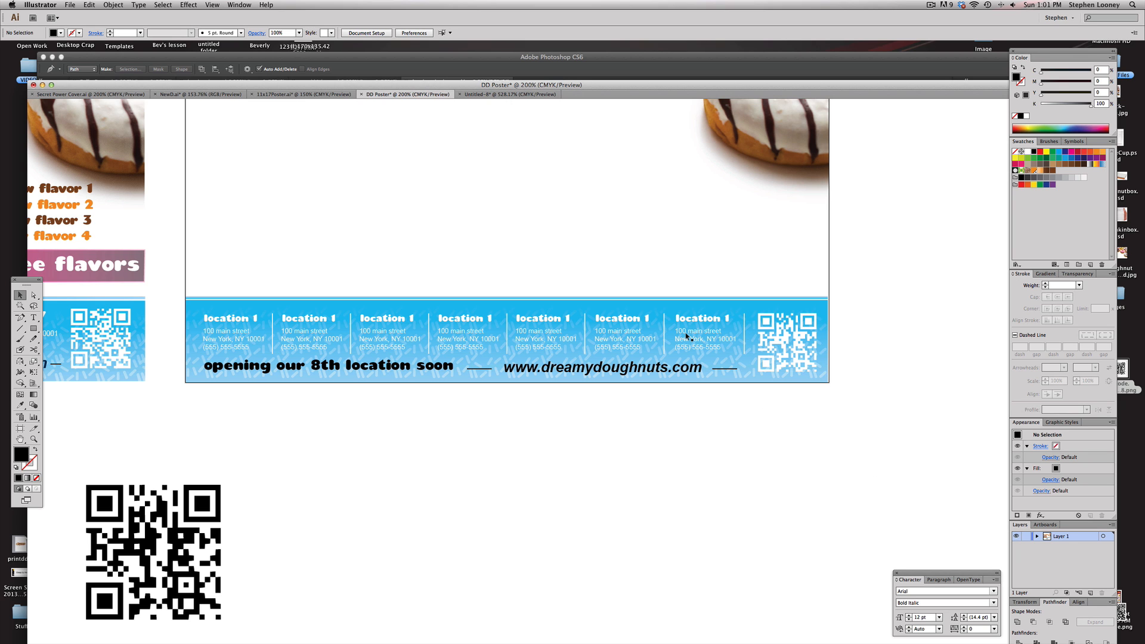
Draw a rounded rectangle about 2.39 × 2.11 in over the free dozen coupon's outline
scroll(544, 225, "up", 5)
scroll(544, 224, "left", 5)
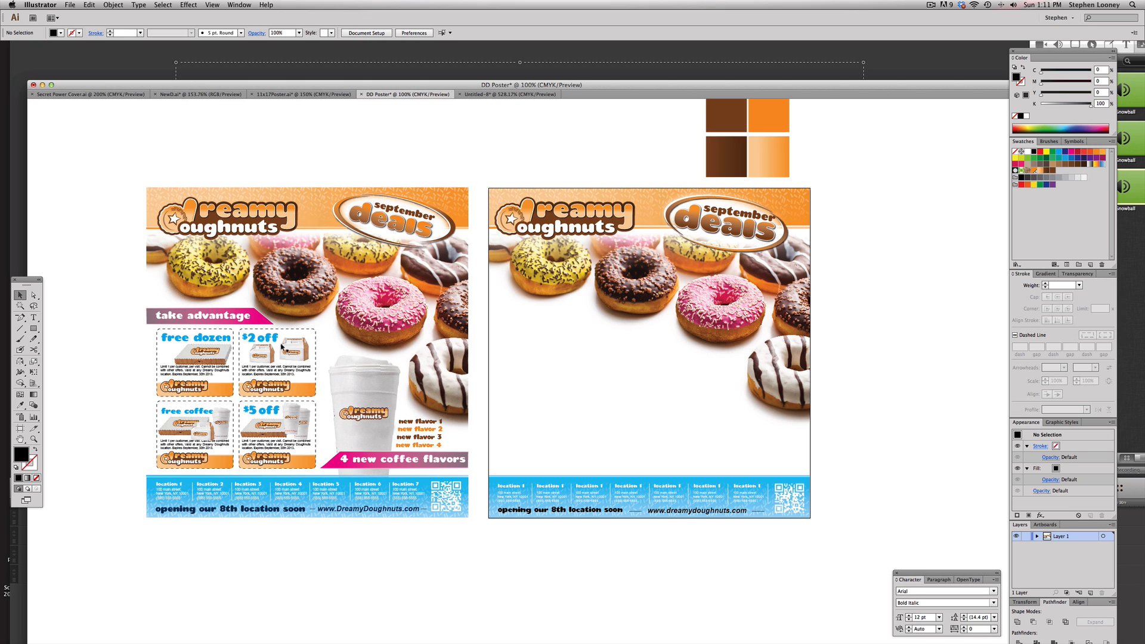
left_click(34, 329)
left_click(74, 329)
left_click(620, 328)
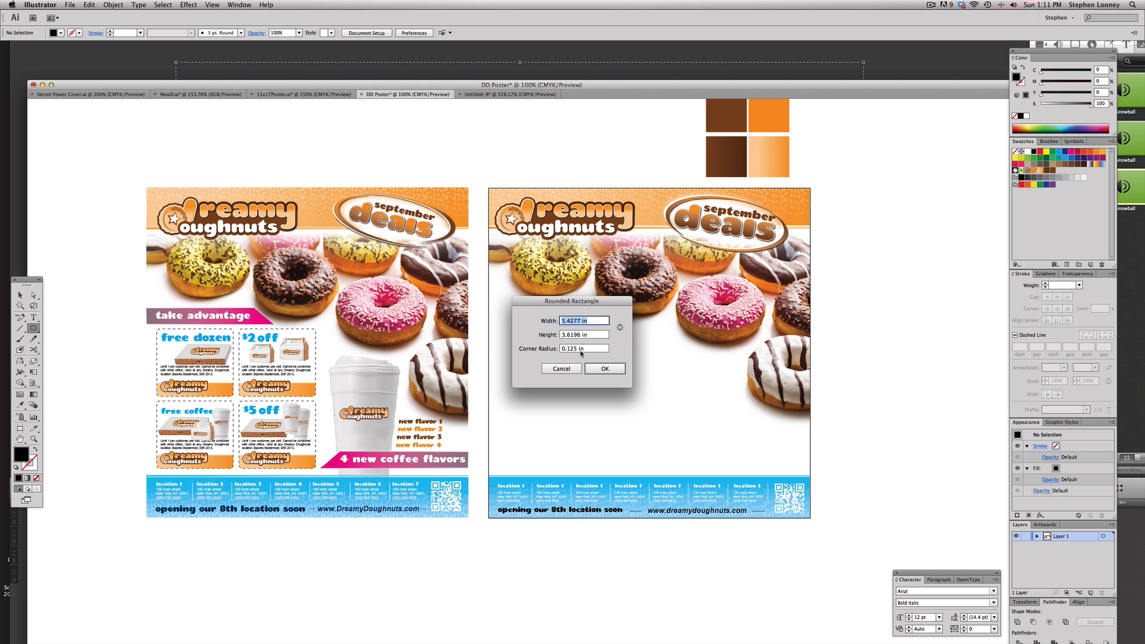
key("Escape")
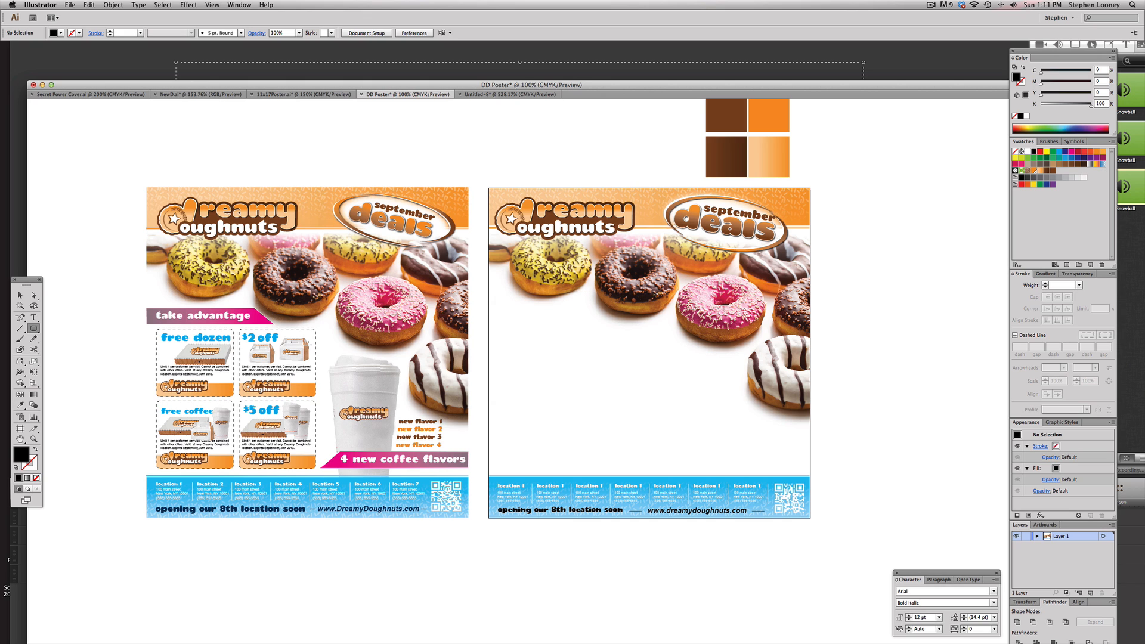
left_click_drag(123, 285, 354, 490)
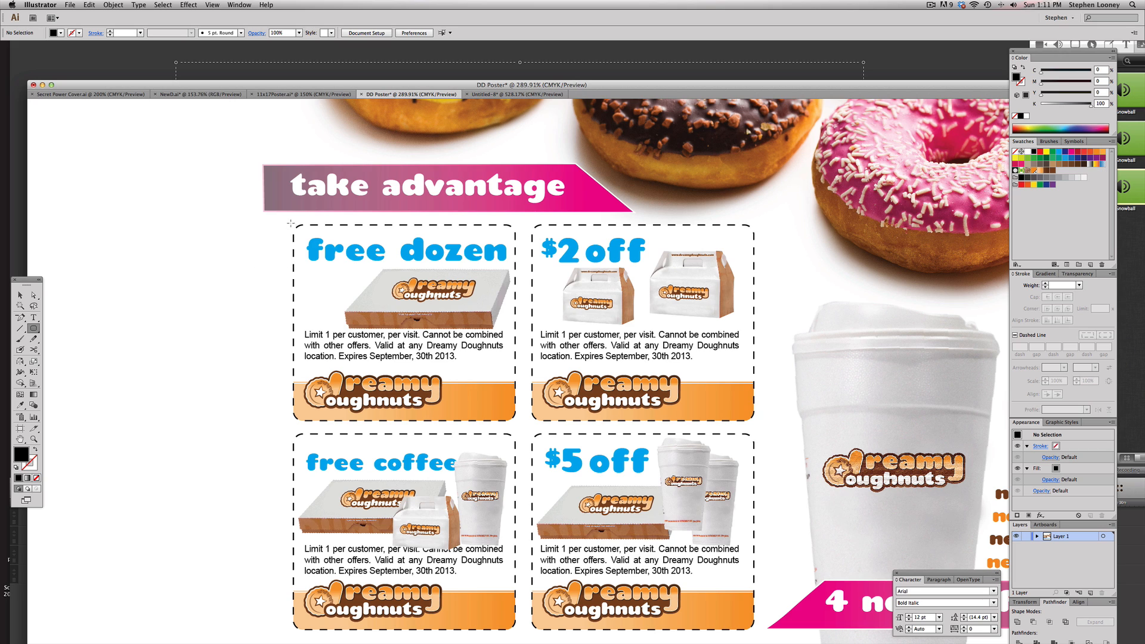
left_click_drag(290, 223, 515, 421)
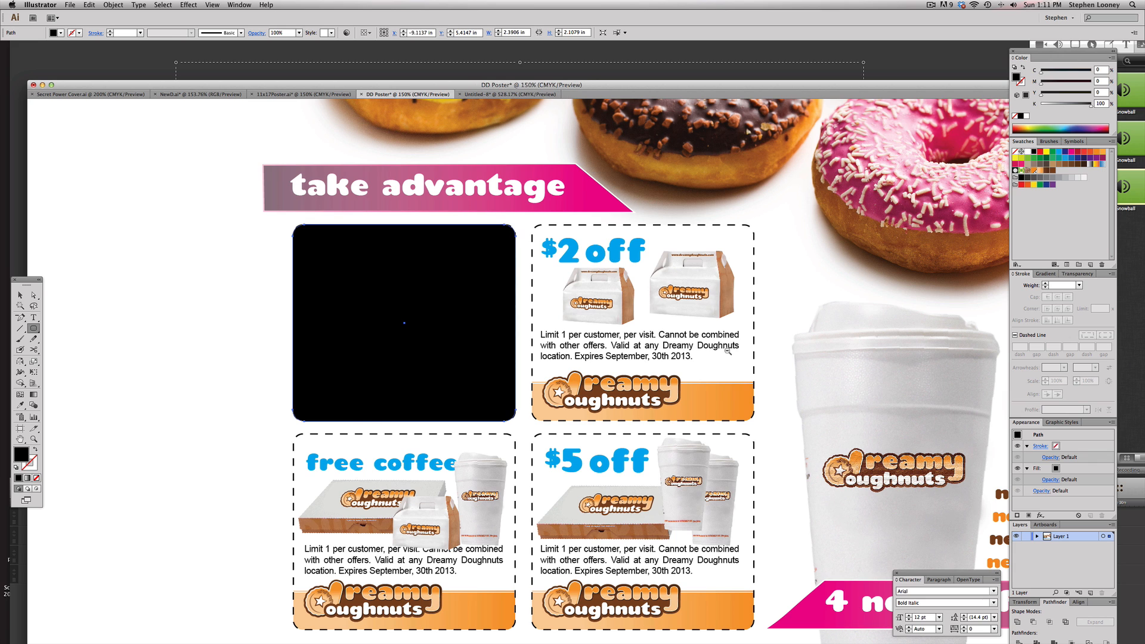
Move the rounded rectangle onto the second poster's coupon area
key("super+1")
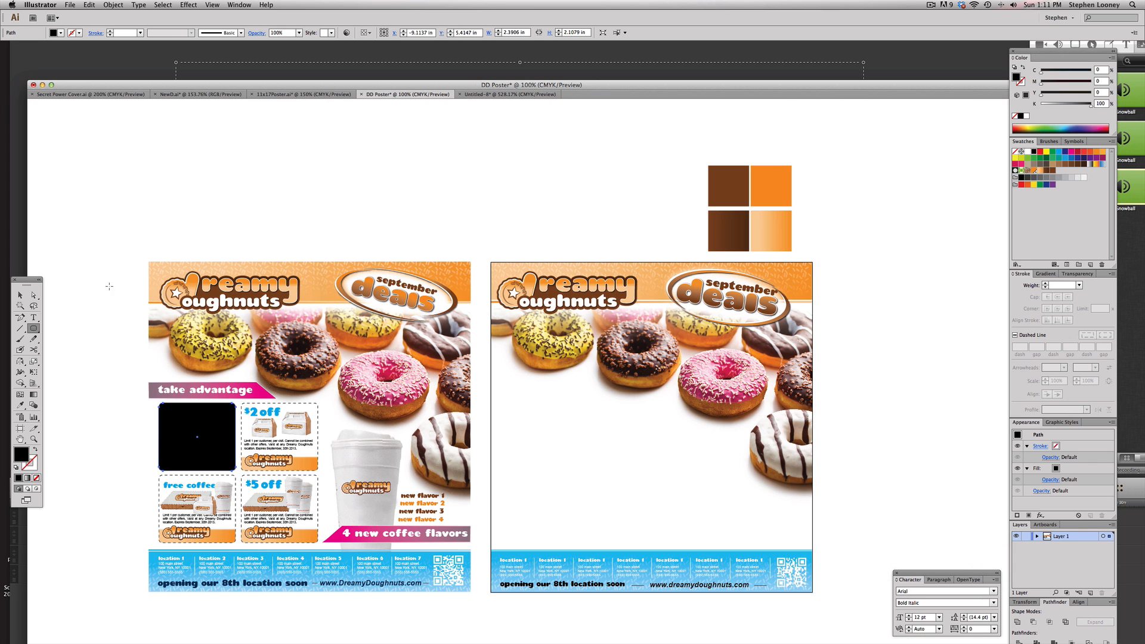
left_click(20, 295)
left_click_drag(194, 426, 539, 426)
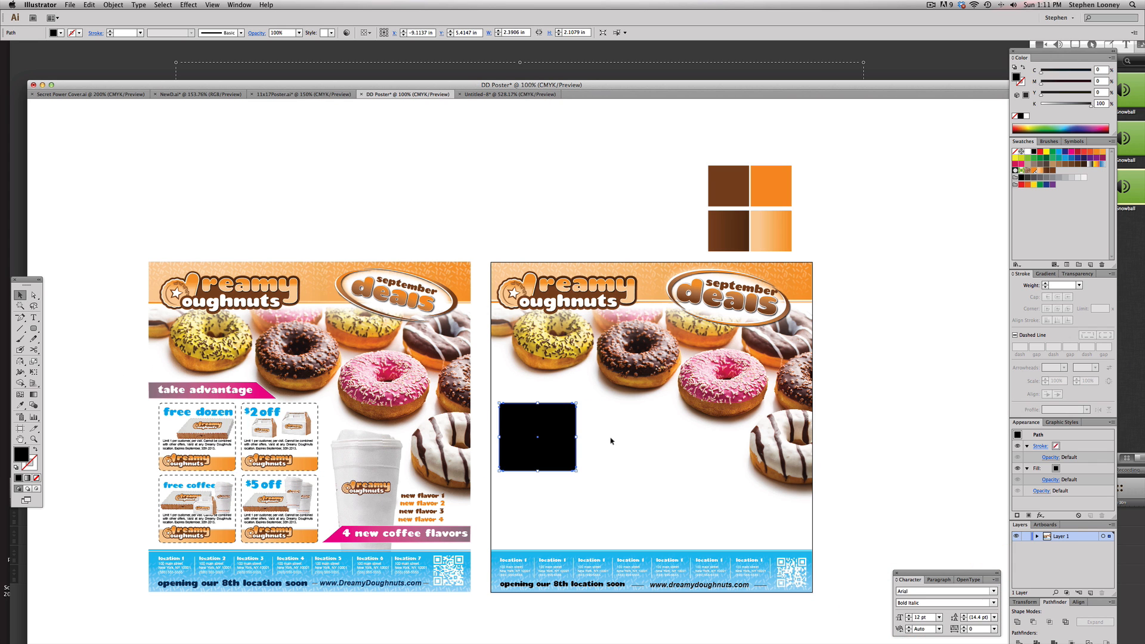
left_click(614, 460)
Give the rounded rectangle a dashed 1 pt black stroke and no fill
scroll(598, 352, "down", 5)
left_click_drag(436, 287, 769, 535)
left_click_drag(547, 365, 603, 391)
left_click(454, 303)
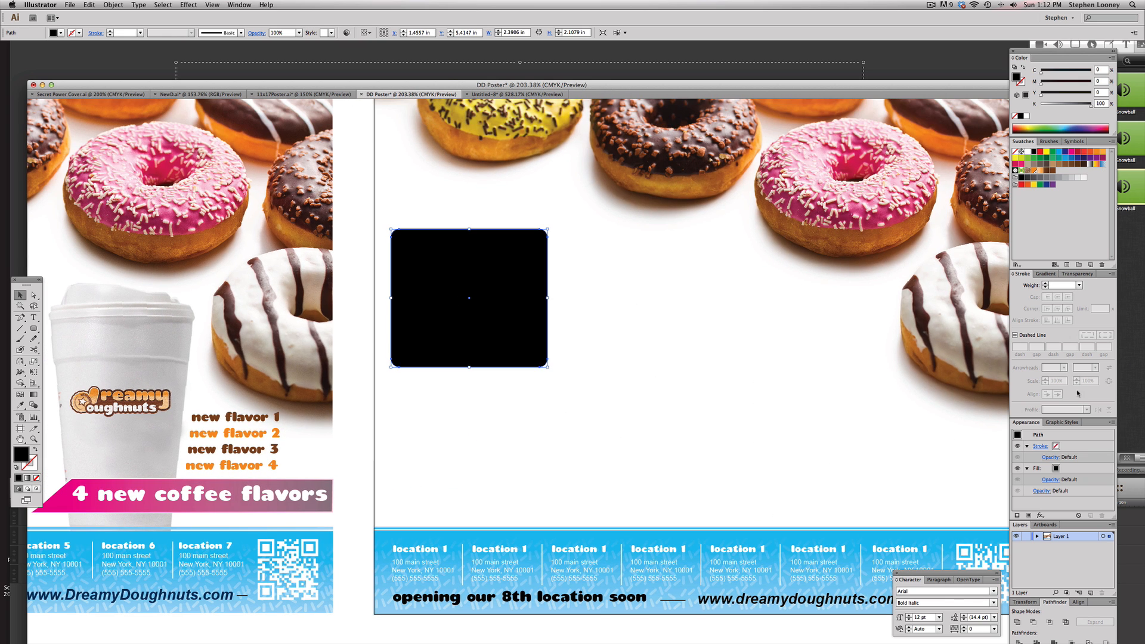
left_click(1015, 336)
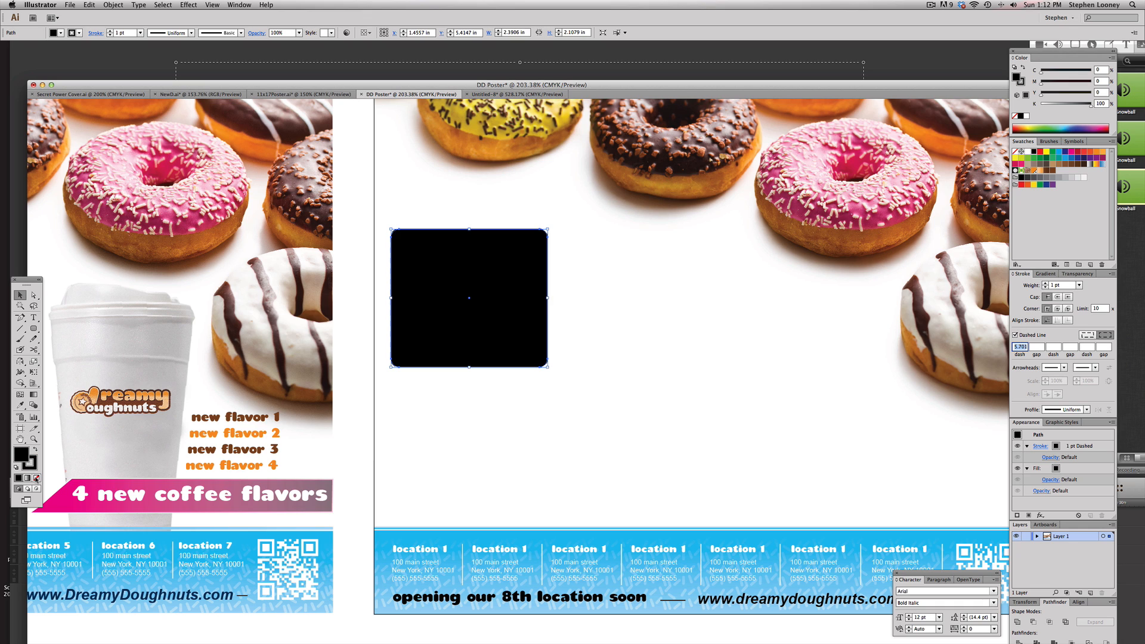
left_click(1021, 115)
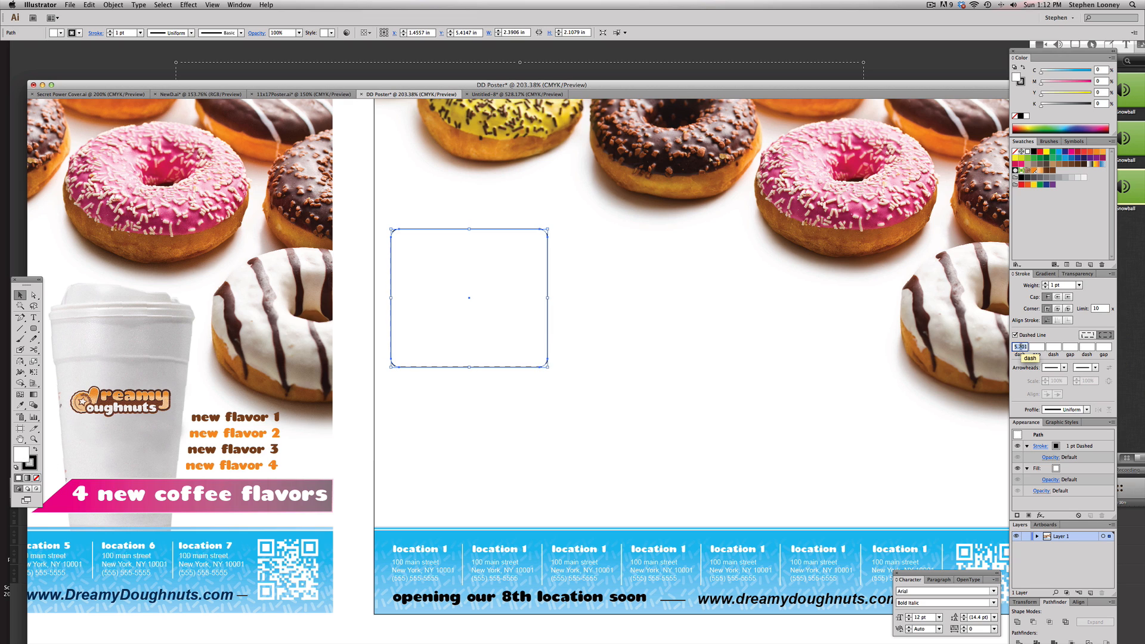
Duplicate the dashed rounded rectangle and place the copy beside the original
left_click(479, 376)
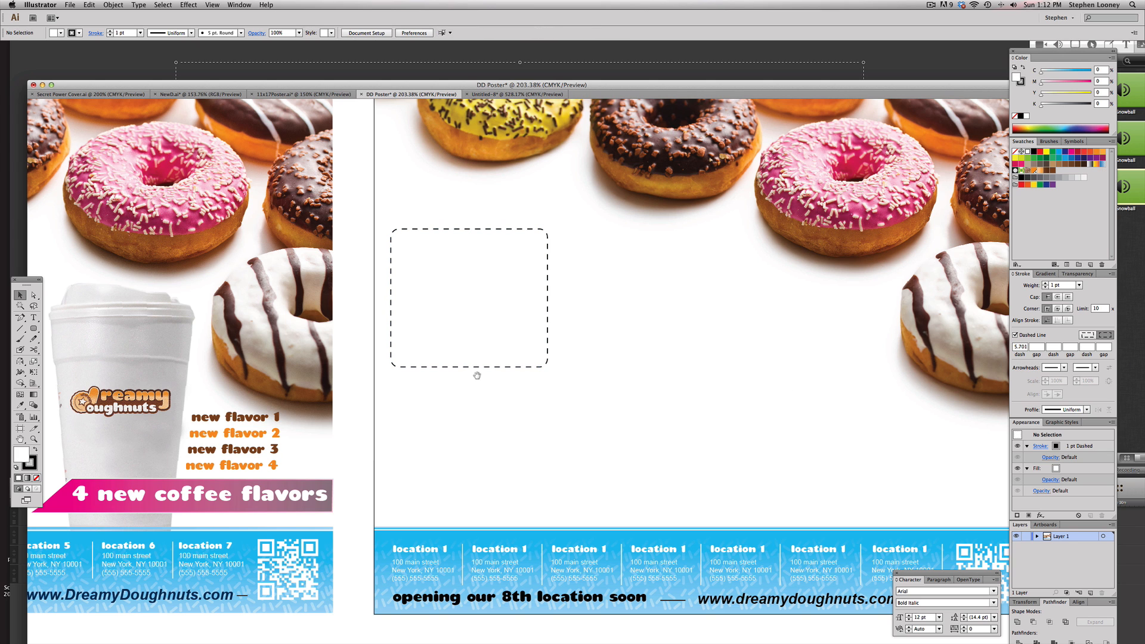
left_click_drag(477, 376, 613, 340)
left_click_drag(536, 343, 569, 339)
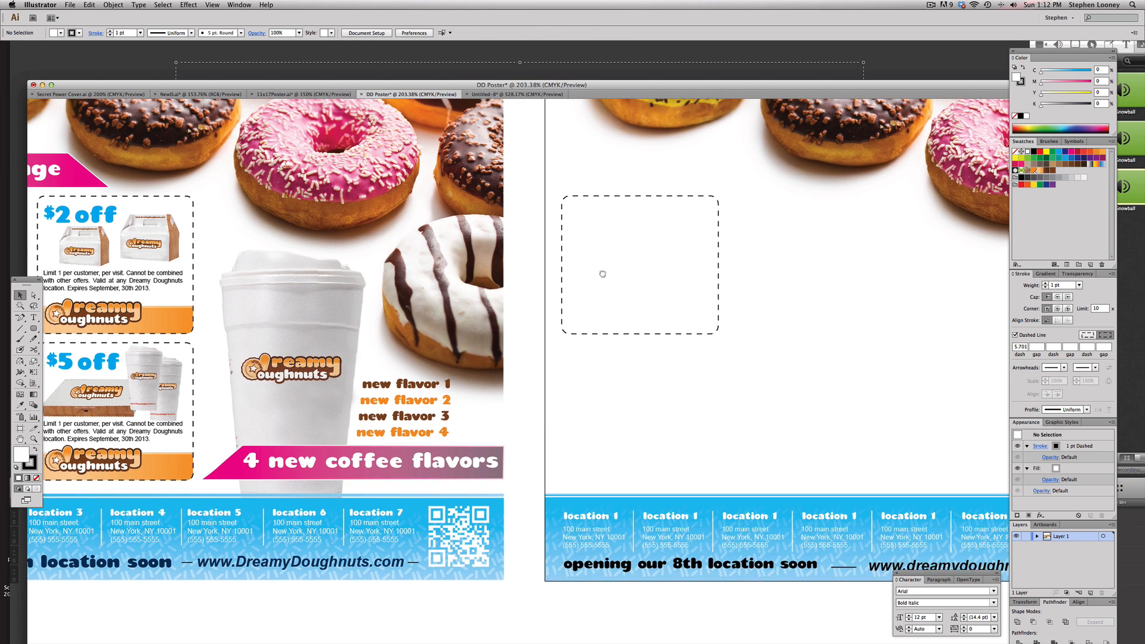
left_click_drag(589, 249, 633, 276)
left_click(693, 285)
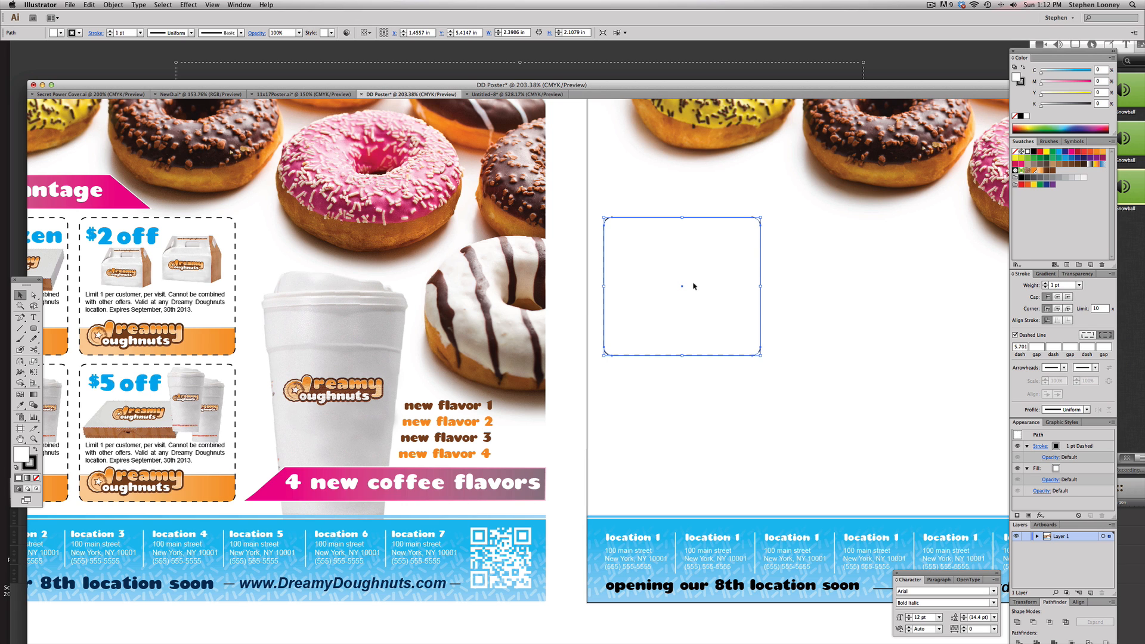
left_click_drag(693, 286, 868, 277)
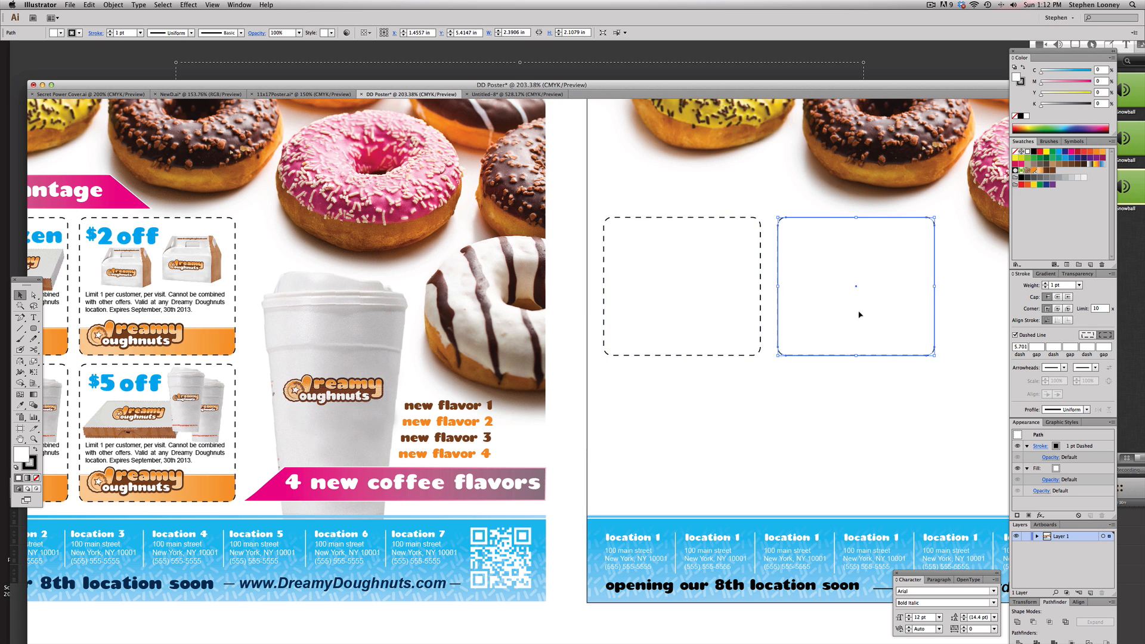
Draw a rectangle over the copy's upper part and subtract it with Minus Front, leaving a bottom strip
scroll(803, 340, "right", 2)
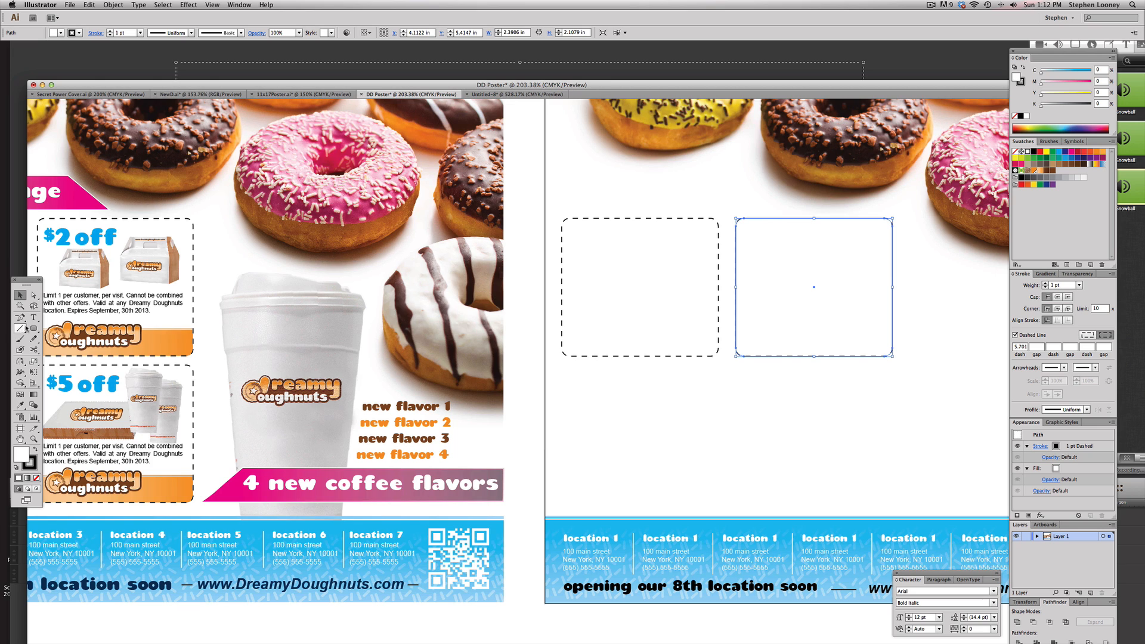
key("p")
key("m")
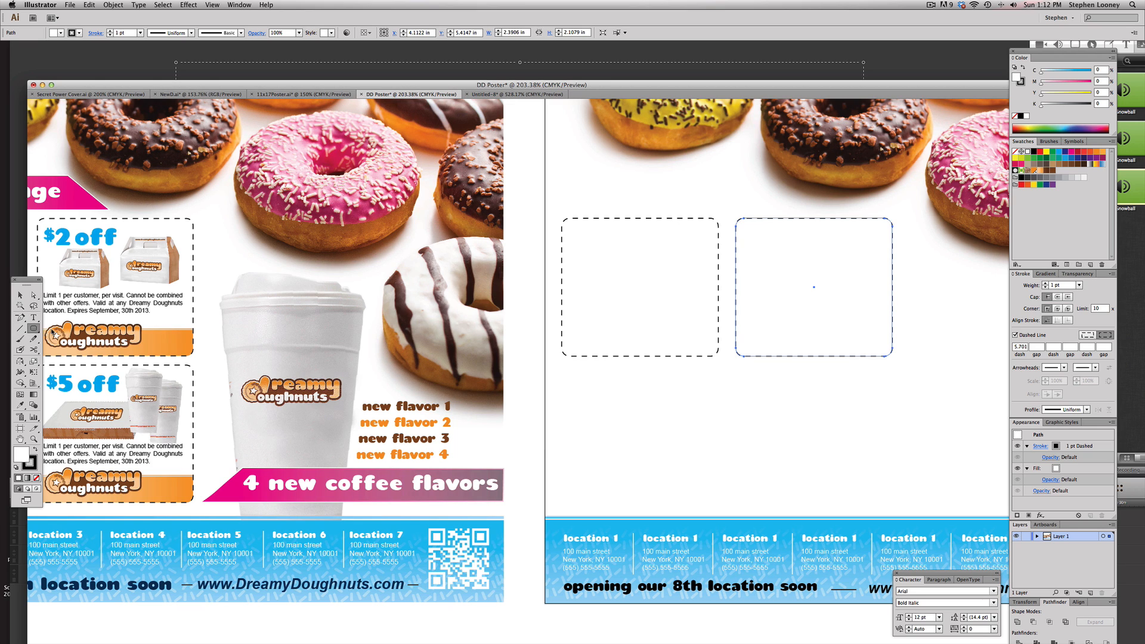
left_click_drag(729, 204, 917, 326)
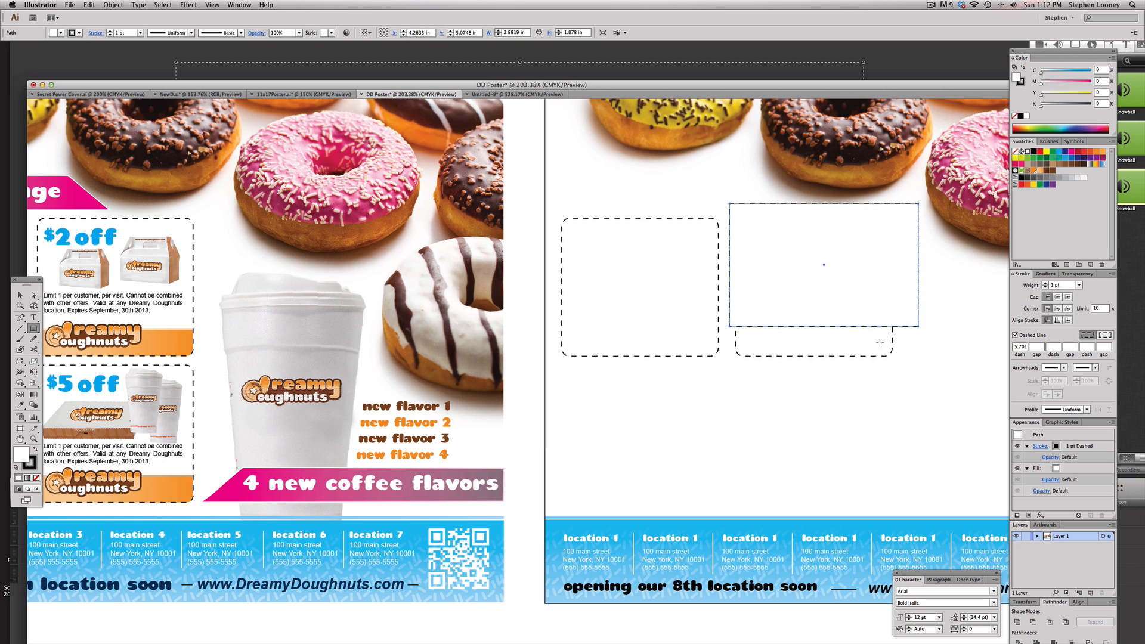
key("v")
left_click_drag(890, 395, 854, 311)
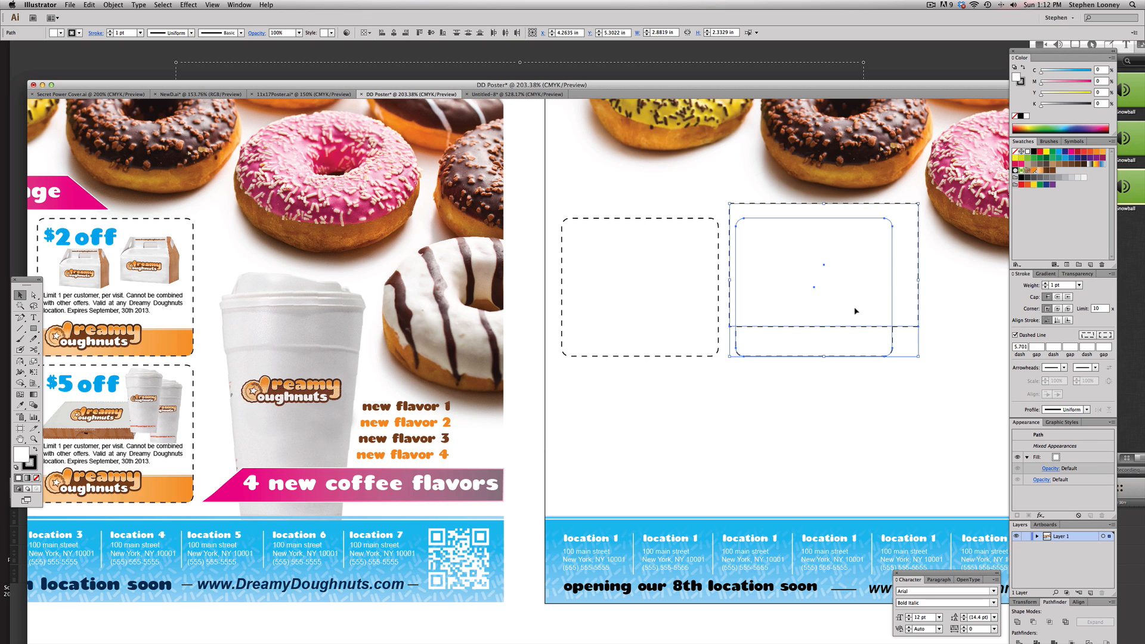
left_click(1033, 622)
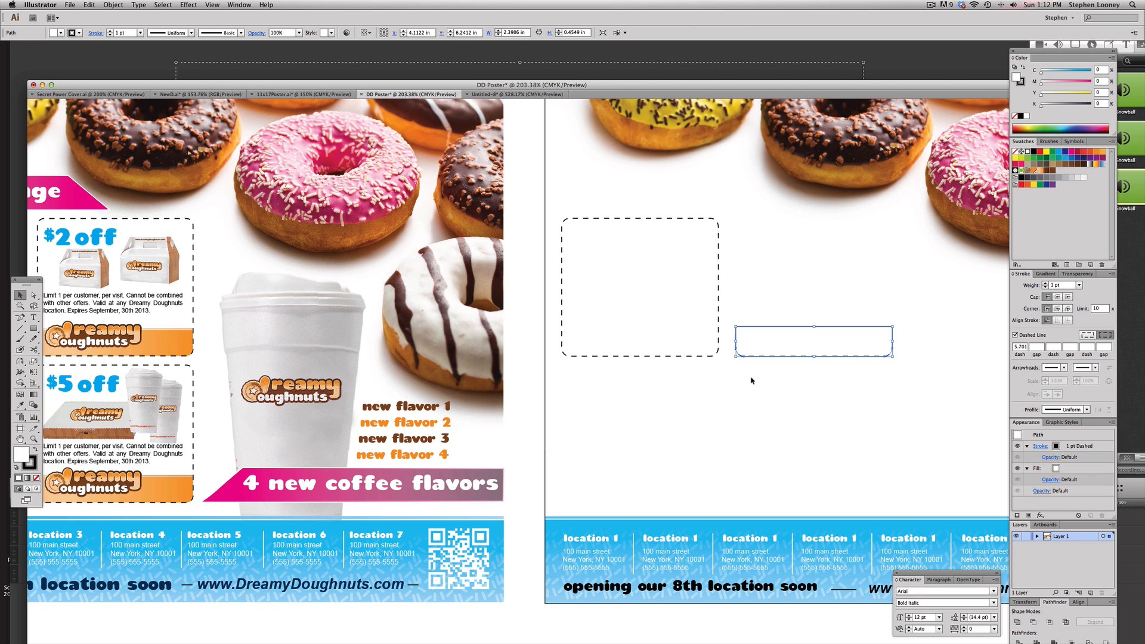
Give the strip an orange gradient fill with no stroke and move it into the bottom of the first dashed outline
left_click(37, 478)
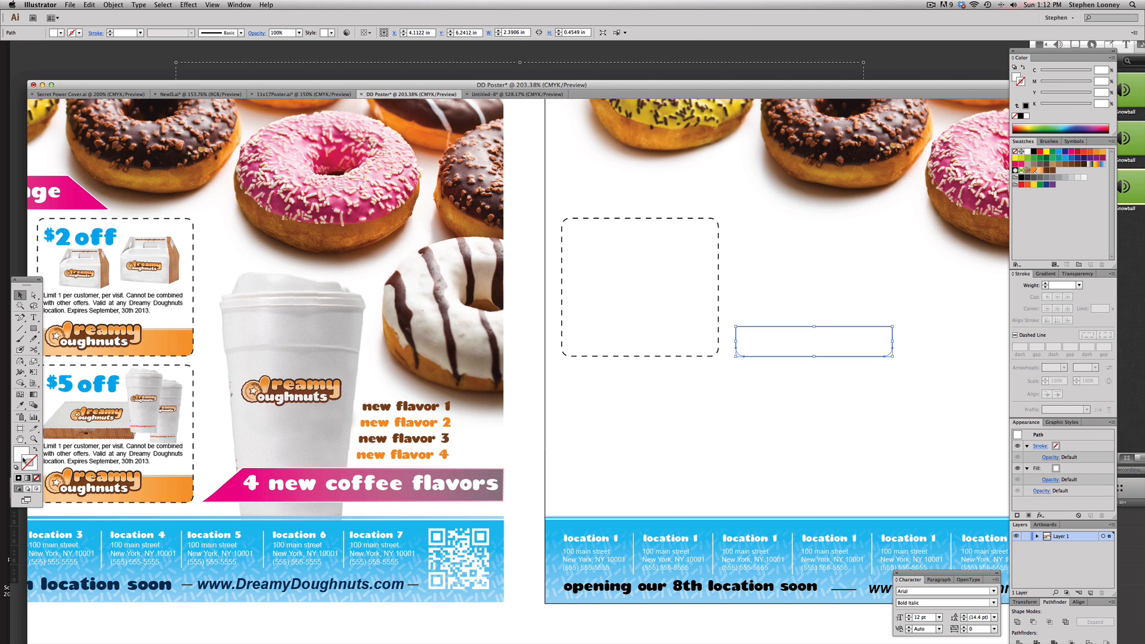
left_click(20, 406)
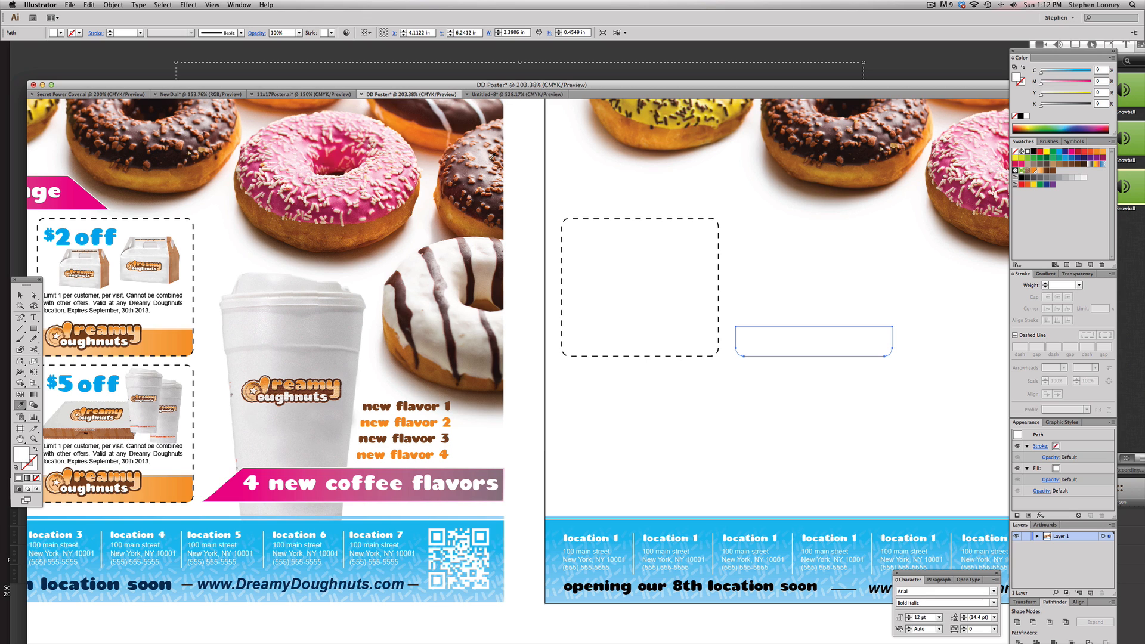
left_click(1039, 171)
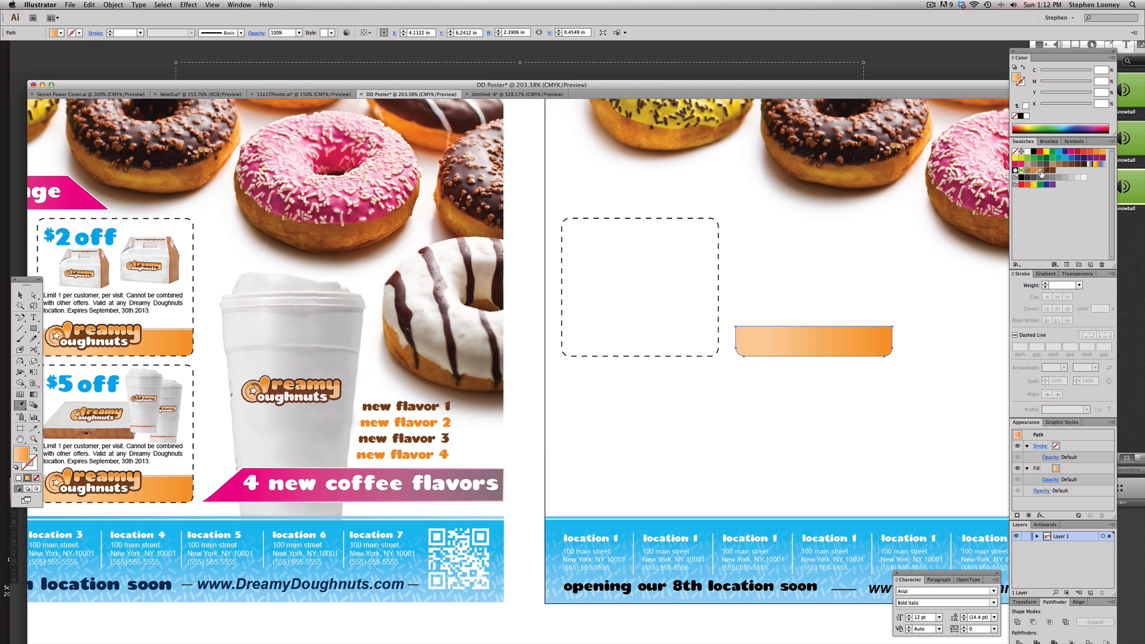
key("v")
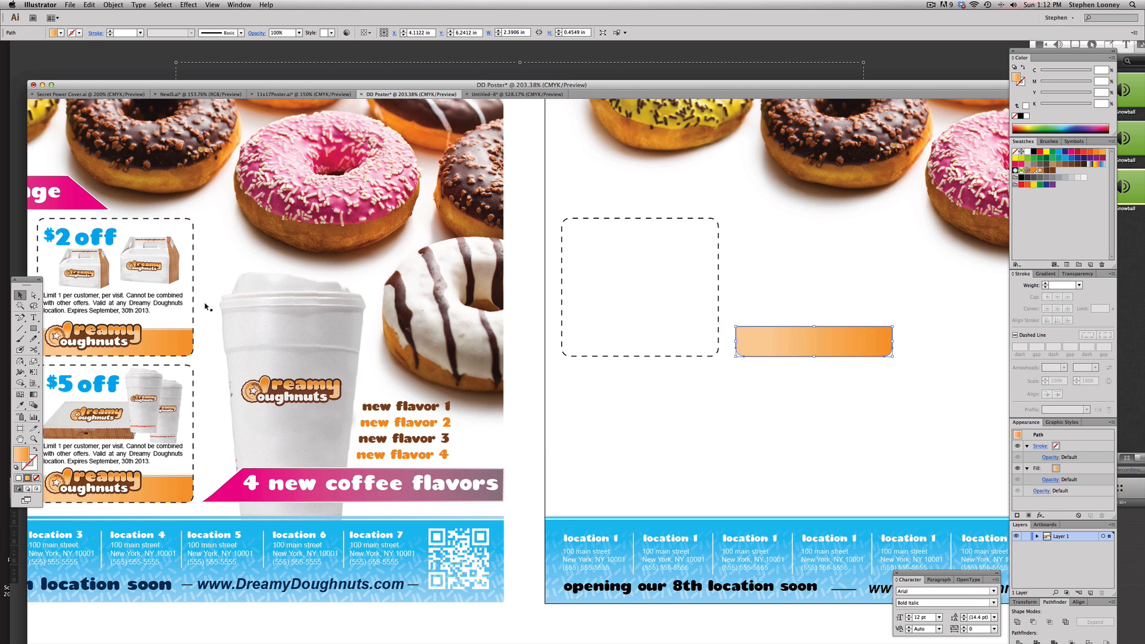
left_click_drag(805, 342, 625, 345)
scroll(686, 343, "left", 2)
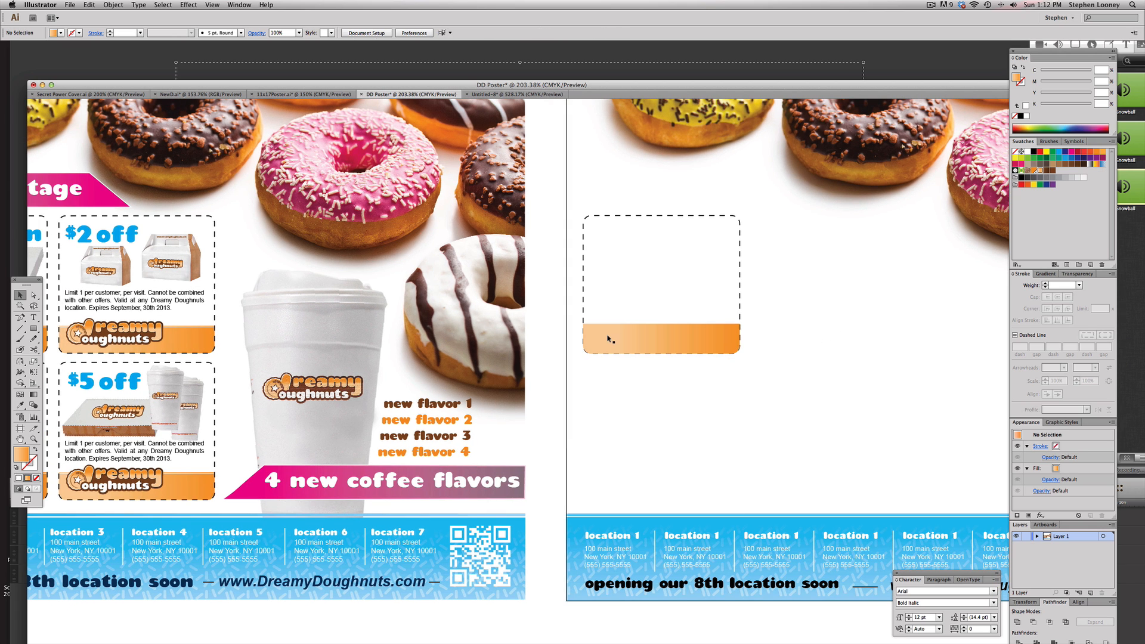
Remove the dashed outline's fill and send the orange strip to the back
left_click(615, 309)
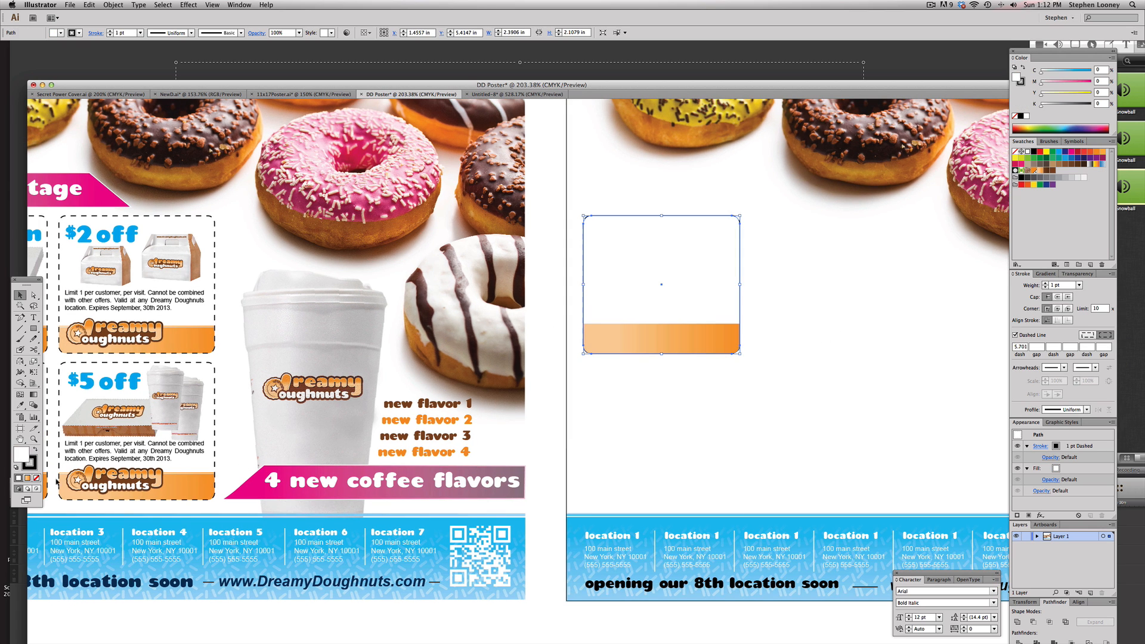
left_click(35, 478)
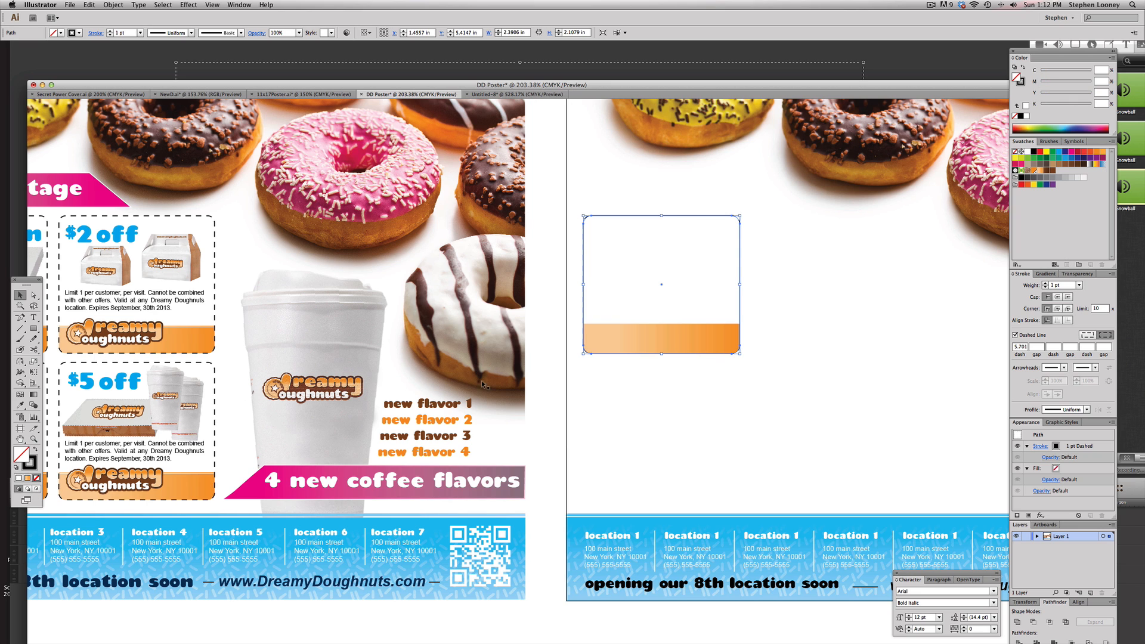
left_click(620, 326)
left_click(622, 347)
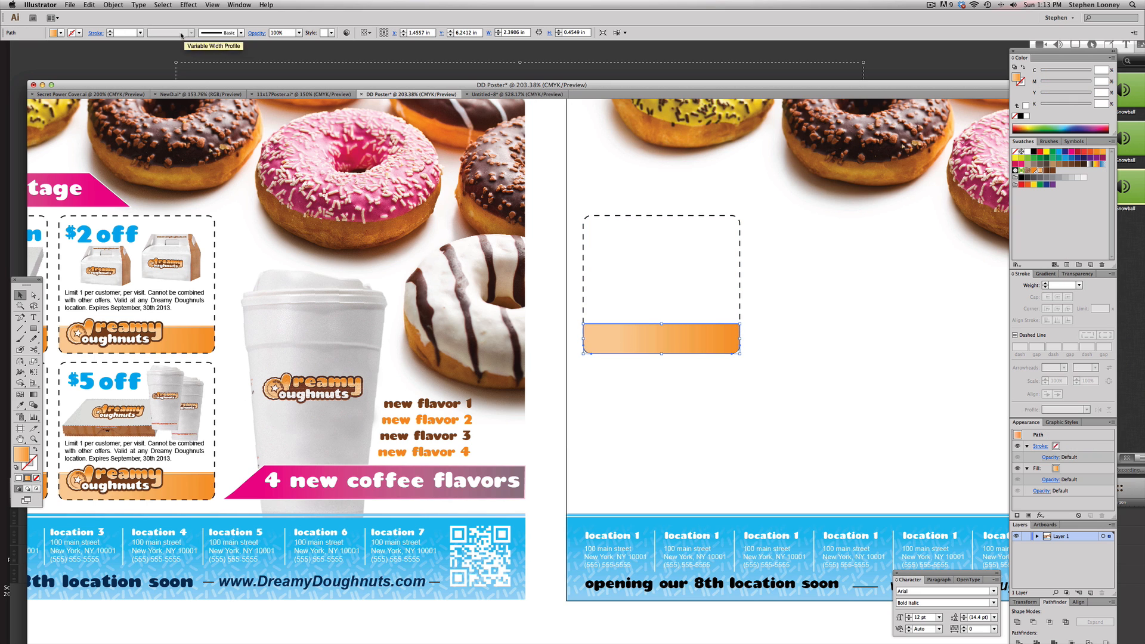
left_click(114, 5)
mouse_move(119, 25)
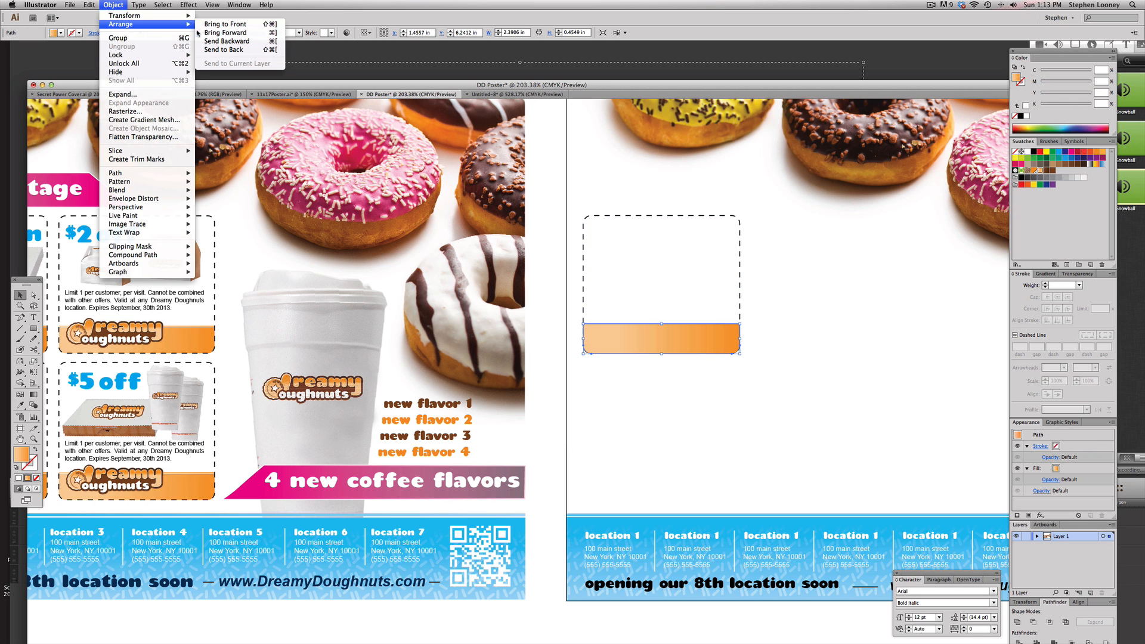
left_click(222, 50)
Unlock all objects on the artboard
left_click(642, 386)
left_click_drag(526, 215, 793, 411)
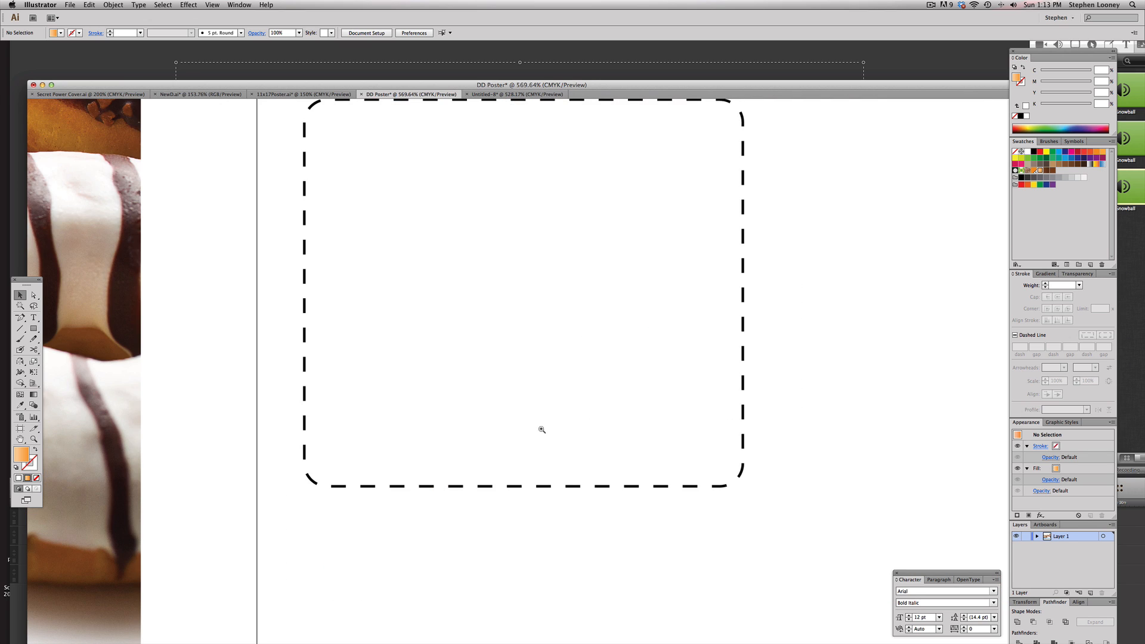
left_click(541, 429, "alt+super")
left_click(541, 430, "alt+super")
left_click(541, 429, "alt+super")
left_click(543, 429, "alt+super")
key("alt+super+2")
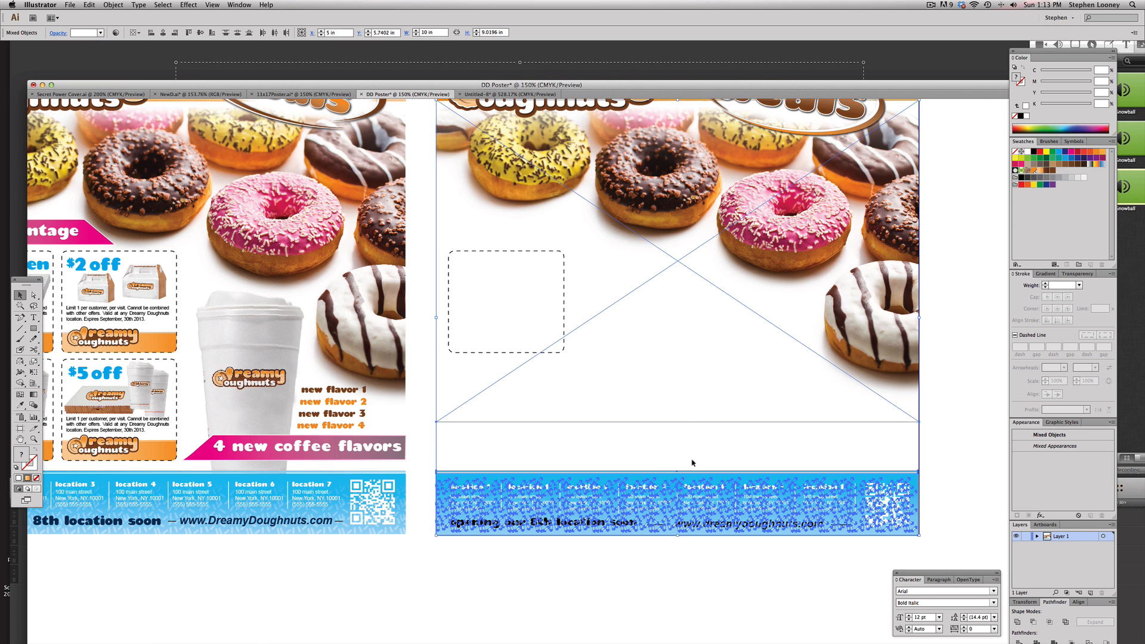
Send the donut background image to the back so the orange strip shows
left_click(691, 462)
left_click(676, 199)
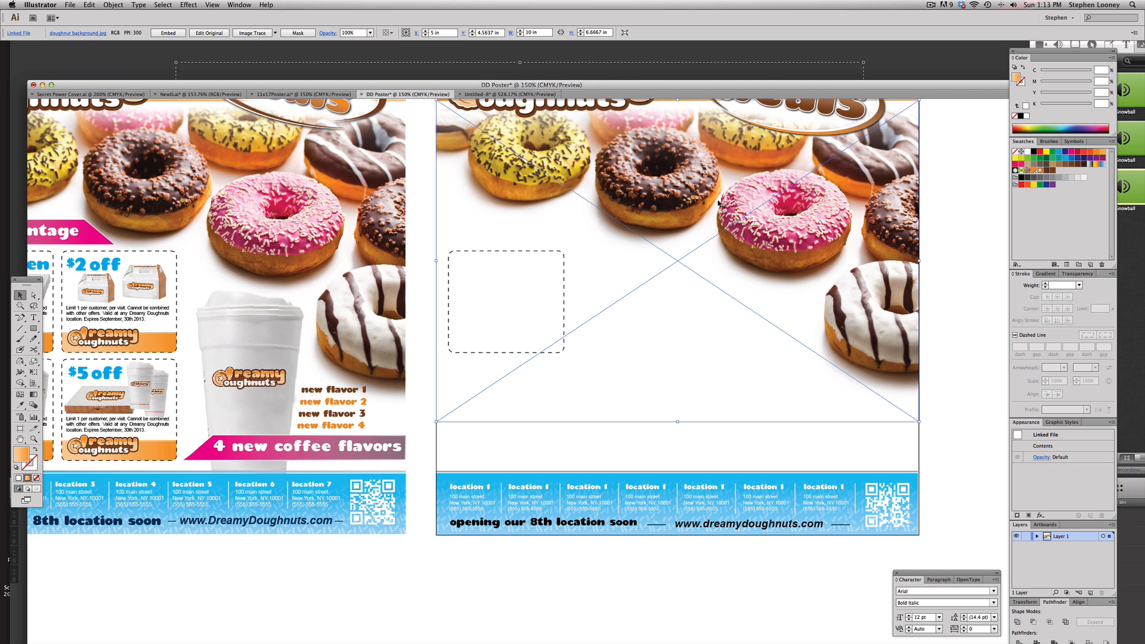
left_click(113, 5)
mouse_move(143, 24)
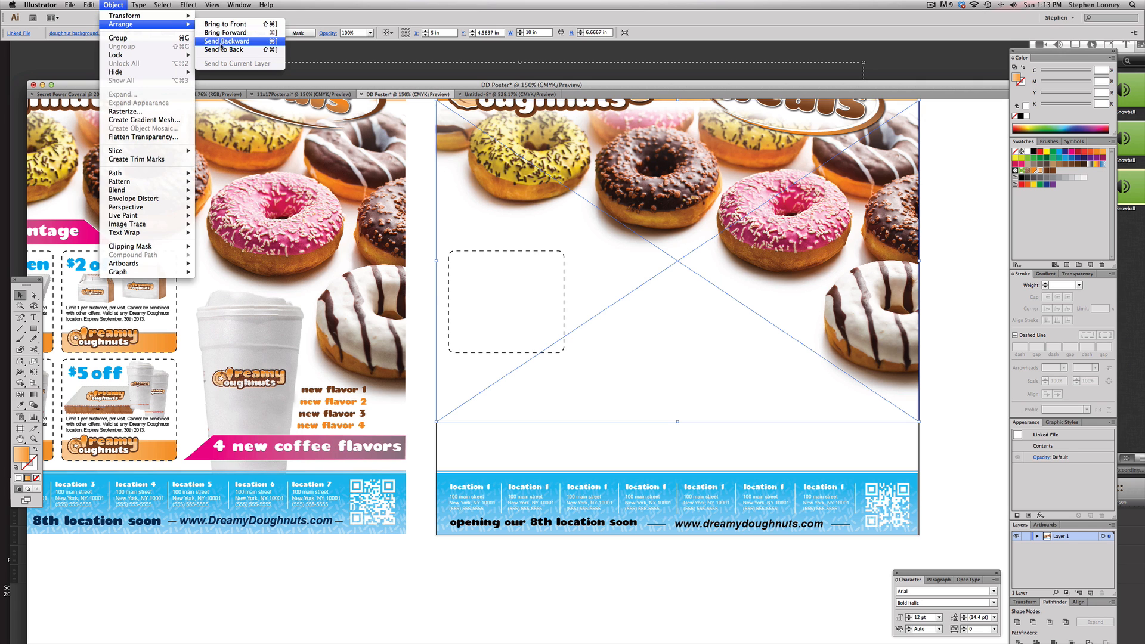
left_click(239, 51)
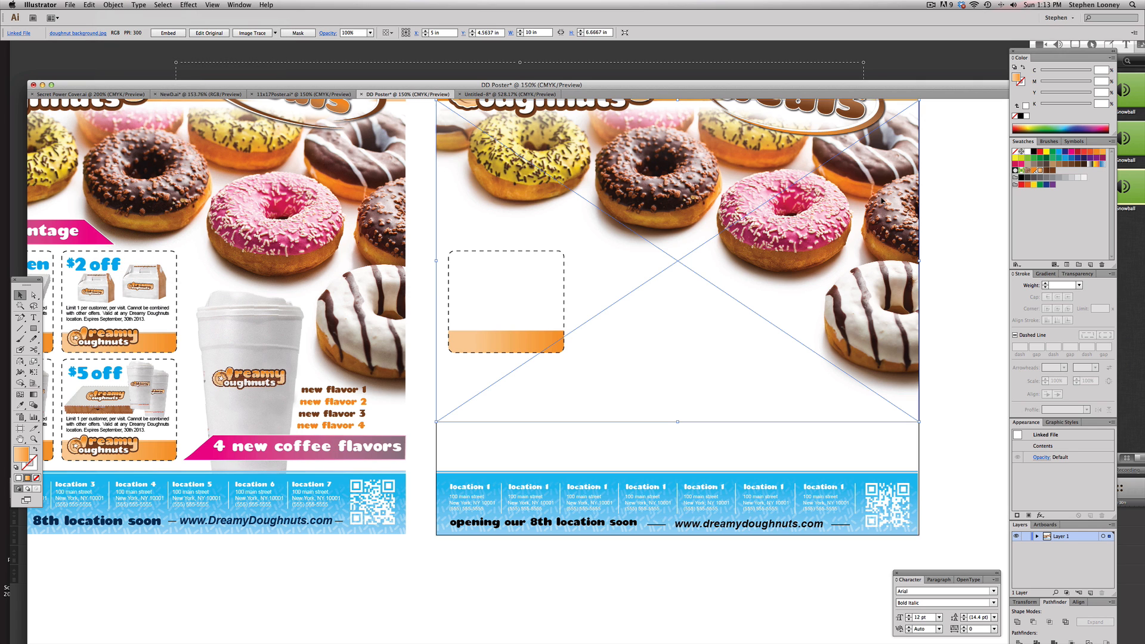
Lock the background, cut a thin orange line from a strip copy with Minus Front, and set it just above the strip
left_click_drag(433, 193, 713, 474)
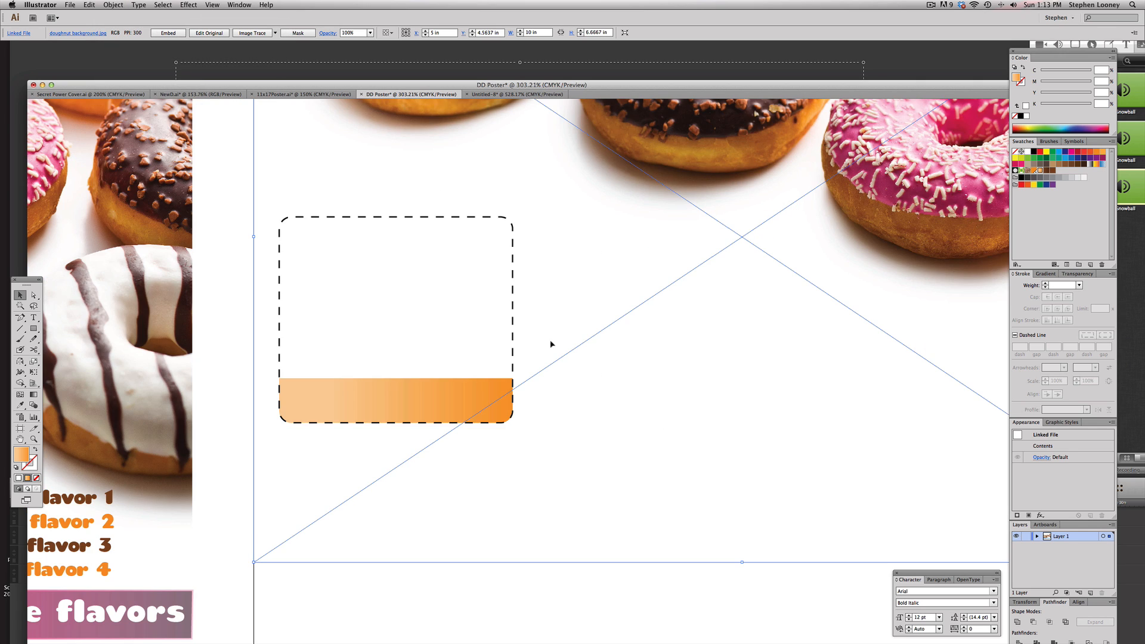
key("super+2")
scroll(552, 344, "left", 5)
left_click(463, 424)
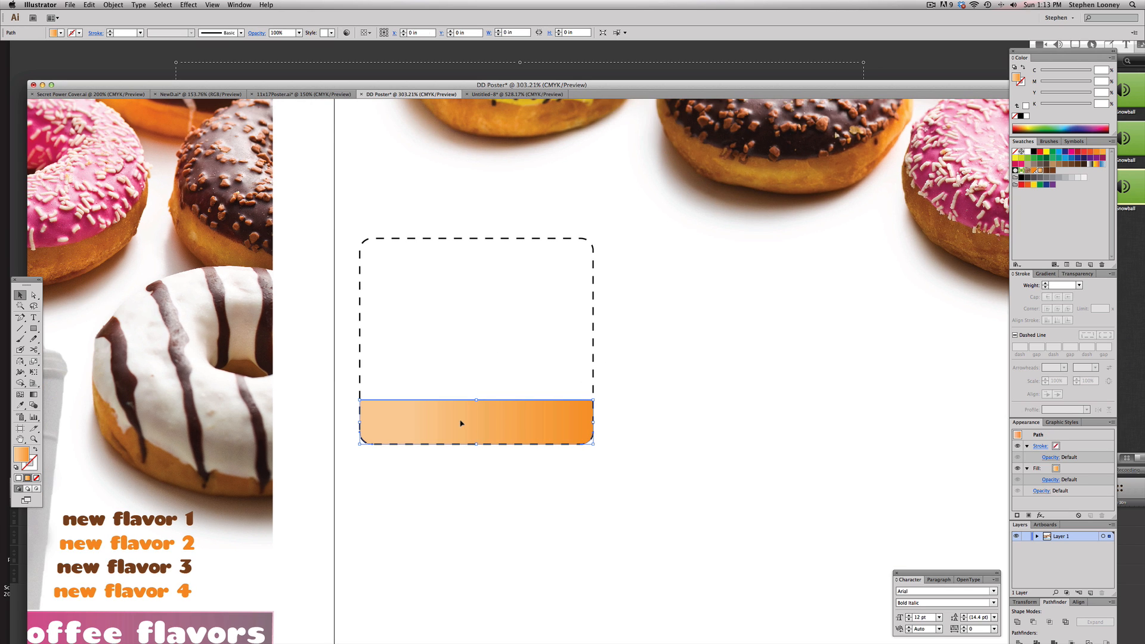
left_click_drag(457, 424, 456, 372, "alt")
left_click_drag(446, 318, 462, 352)
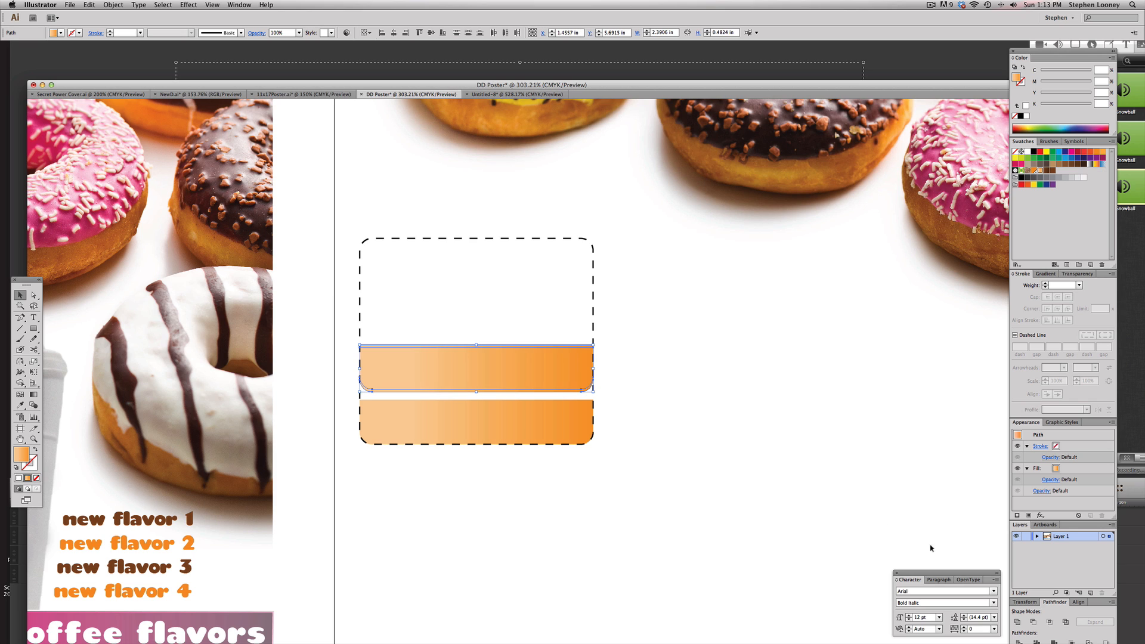
left_click(1033, 622)
left_click(767, 430)
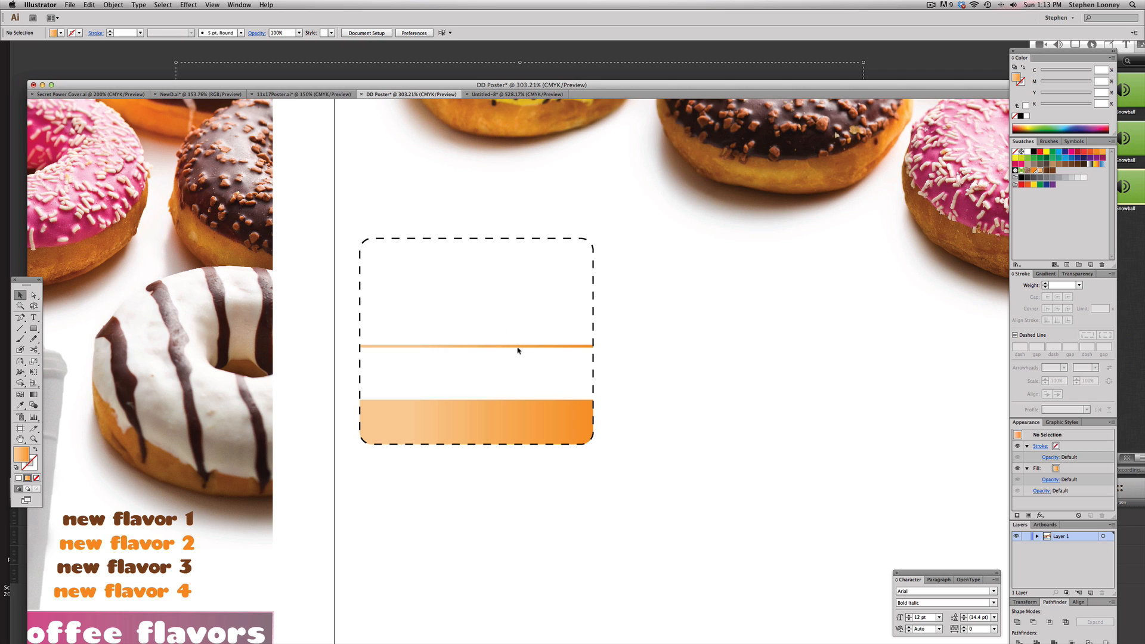
left_click_drag(520, 347, 520, 401)
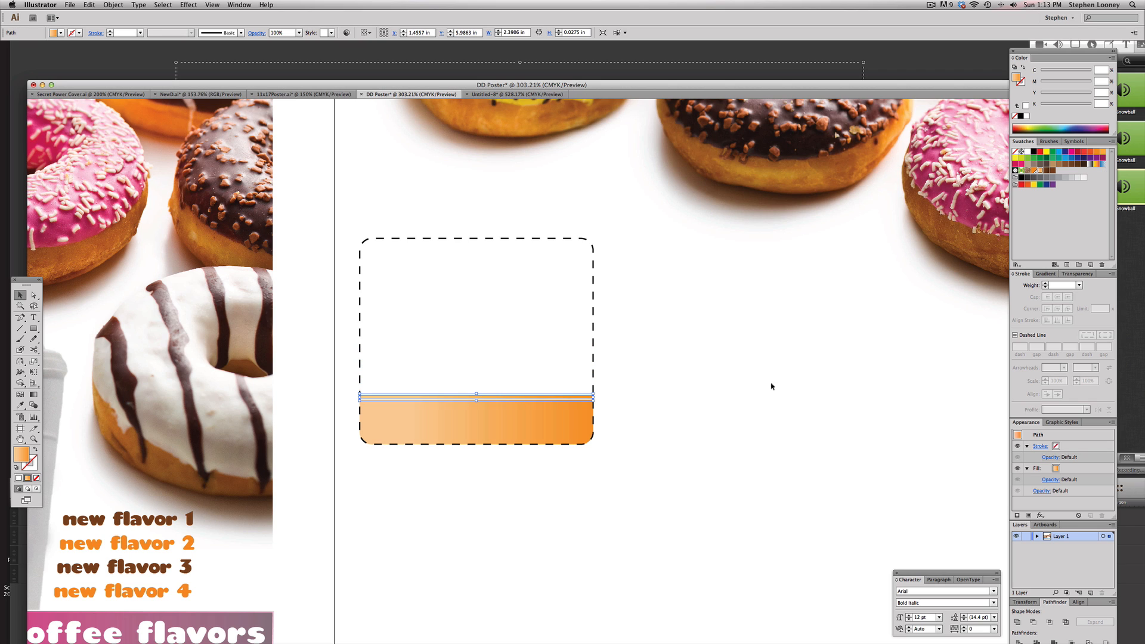
left_click(19, 361)
key("a")
left_click(622, 367)
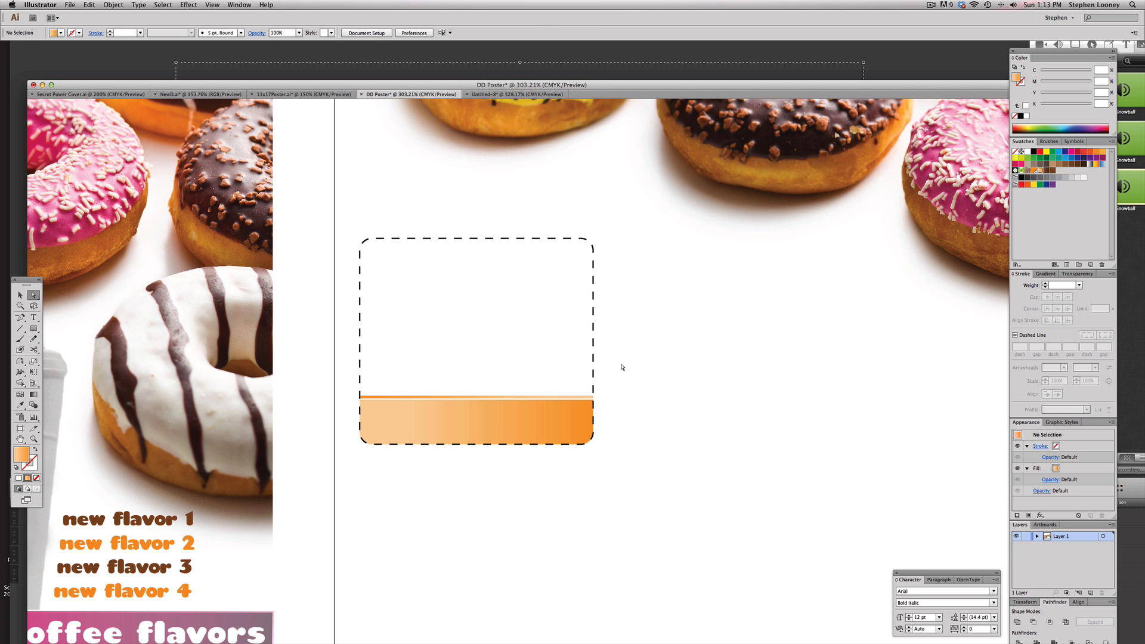
left_click_drag(505, 358, 585, 363)
left_click(20, 295)
left_click(603, 267, "alt+super")
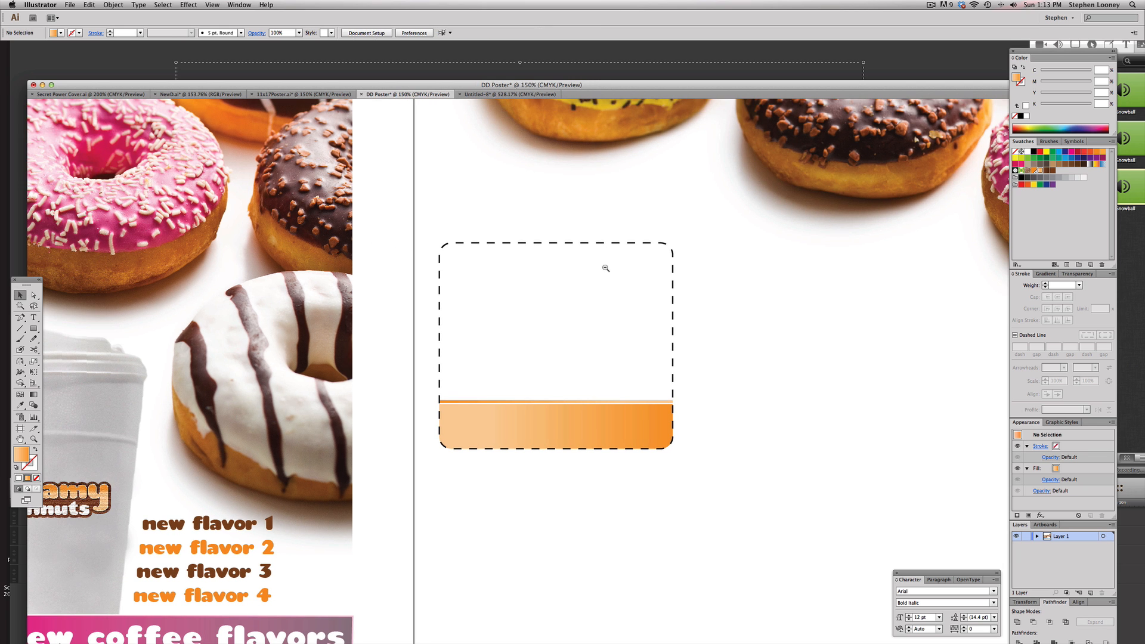
left_click(603, 267, "alt+super")
Copy the Dreamy Doughnuts logo from the poster header down onto the orange strip
left_click(483, 319)
scroll(505, 238, "down", 5)
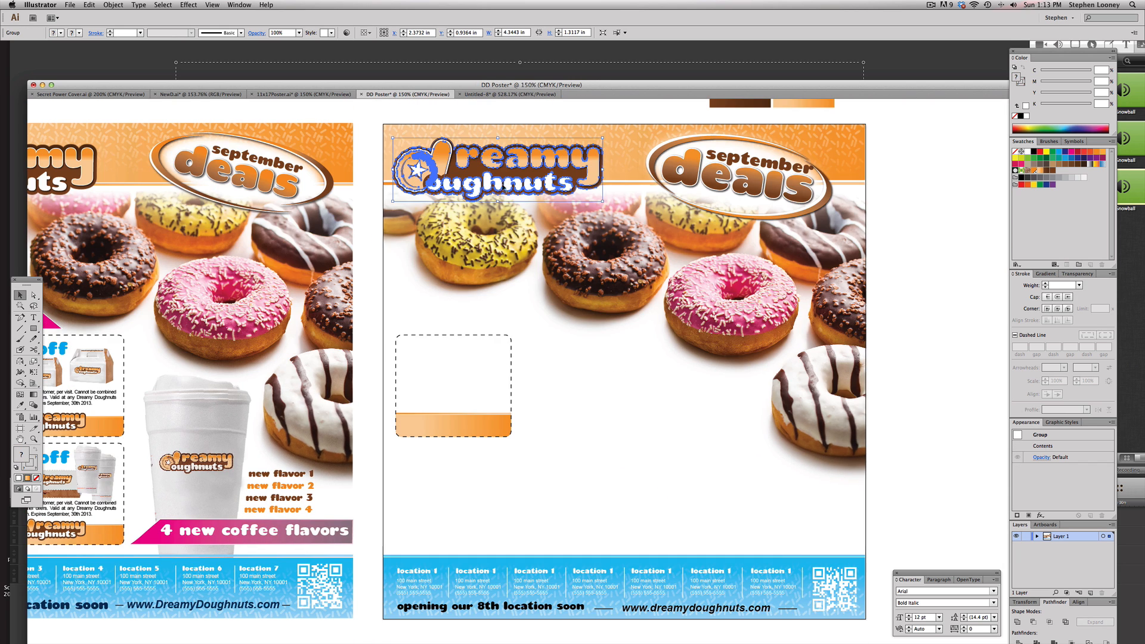
left_click_drag(497, 183, 497, 415)
left_click_drag(366, 319, 644, 503)
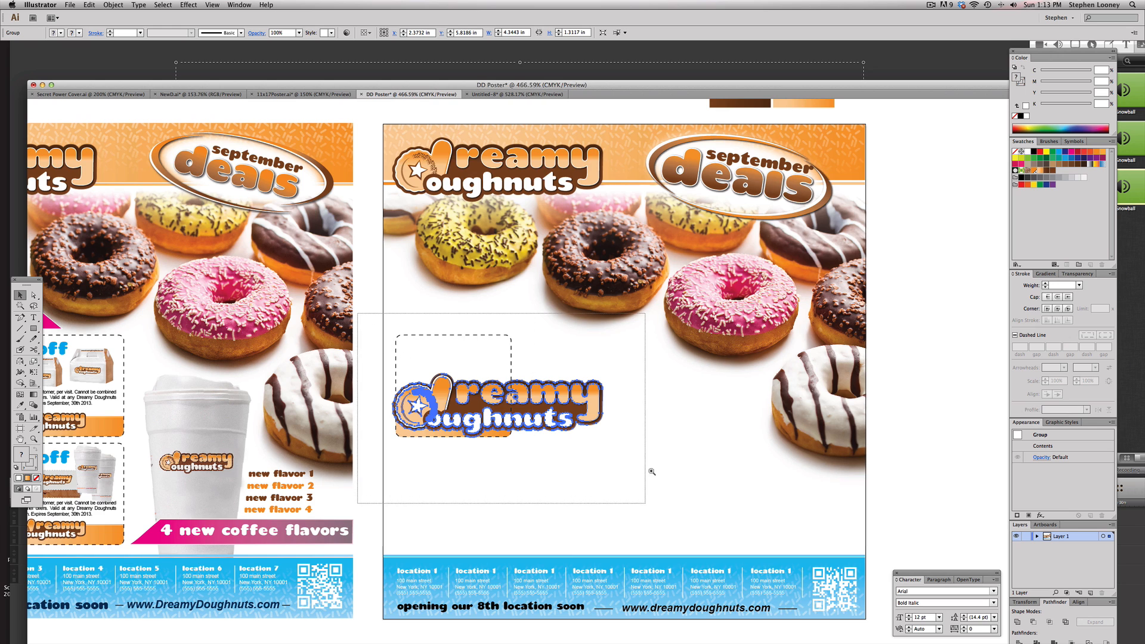
Scale the logo copy to about 1.42 in wide and position it at the strip's left end
left_click_drag(847, 287, 436, 394)
left_click_drag(418, 413, 412, 411)
left_click(420, 397, "alt+super")
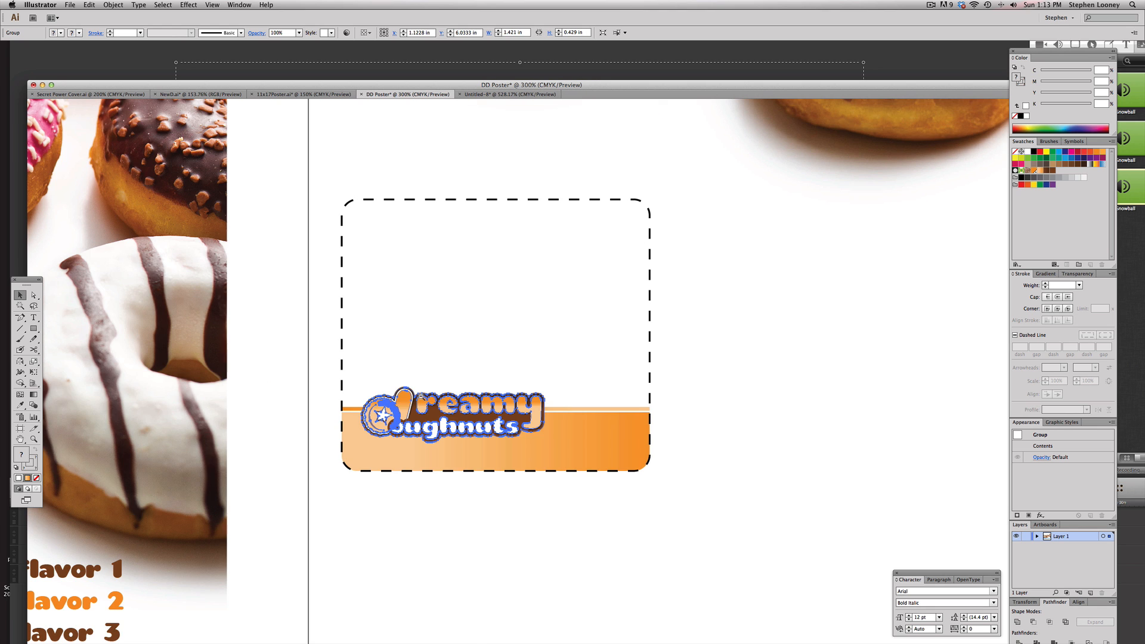
left_click(486, 373, "alt+super")
left_click(477, 372, "alt+super")
left_click_drag(465, 370, 657, 261)
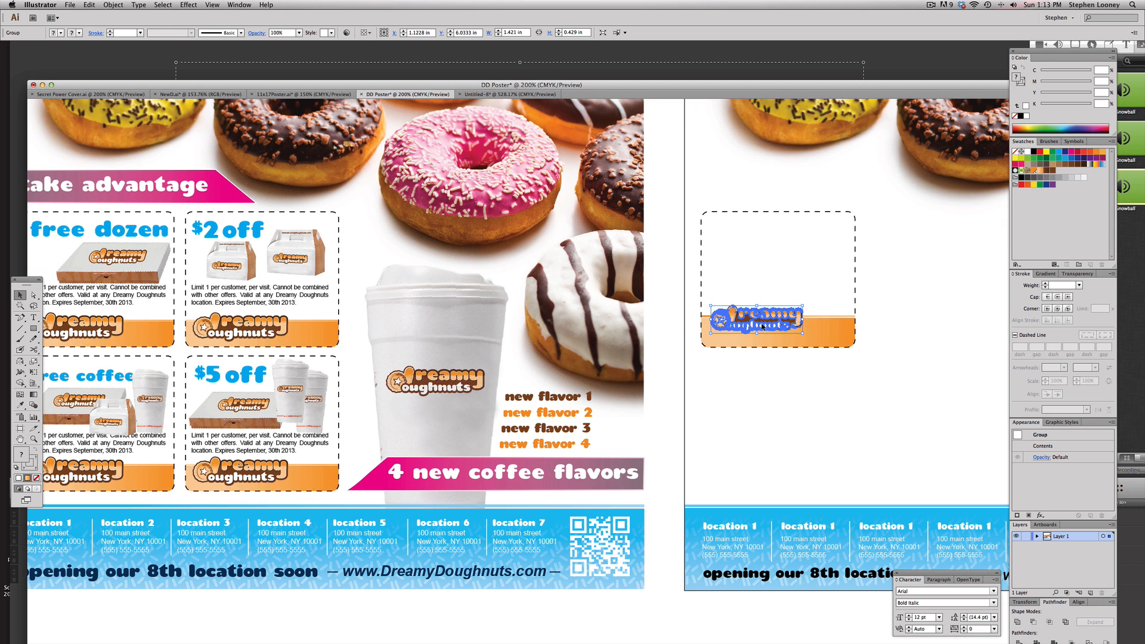
left_click_drag(763, 327, 763, 332)
left_click_drag(795, 321, 752, 331)
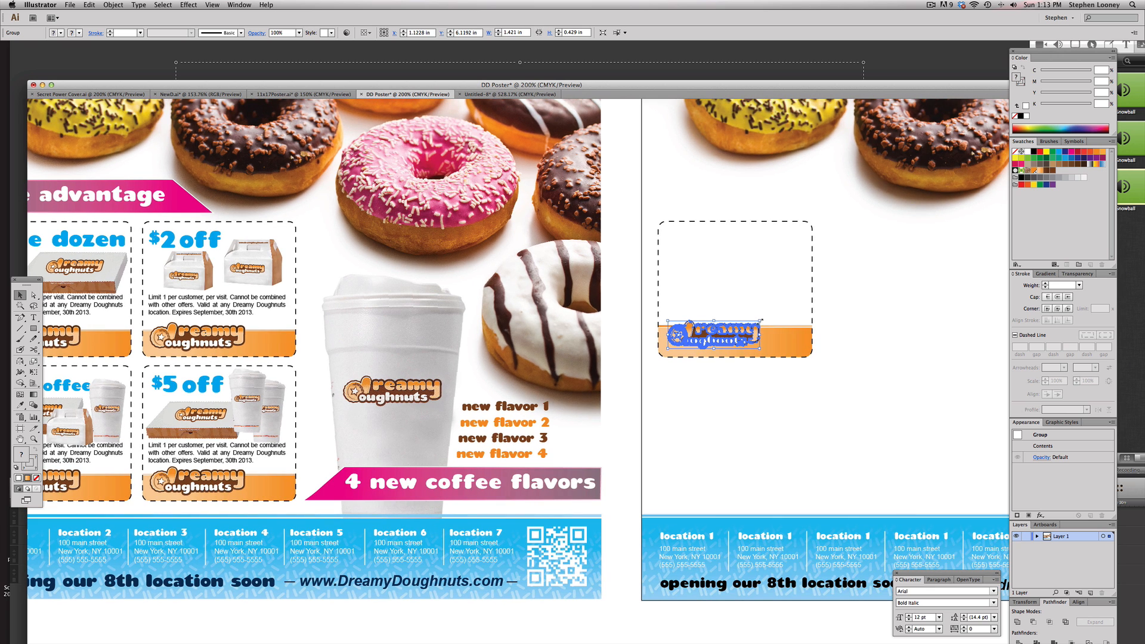
Copy the fine-print paragraph from an existing coupon into a new text area inside the template coupon
left_click(883, 328)
left_click_drag(882, 329, 815, 336)
left_click(34, 318)
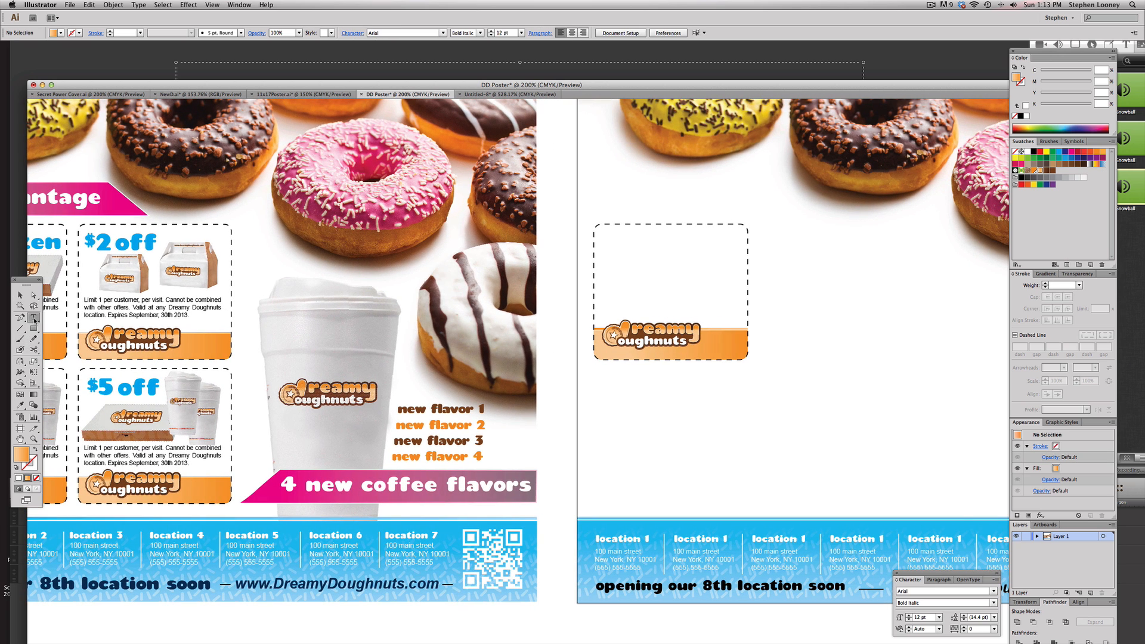
triple_click(88, 309)
key("super+c")
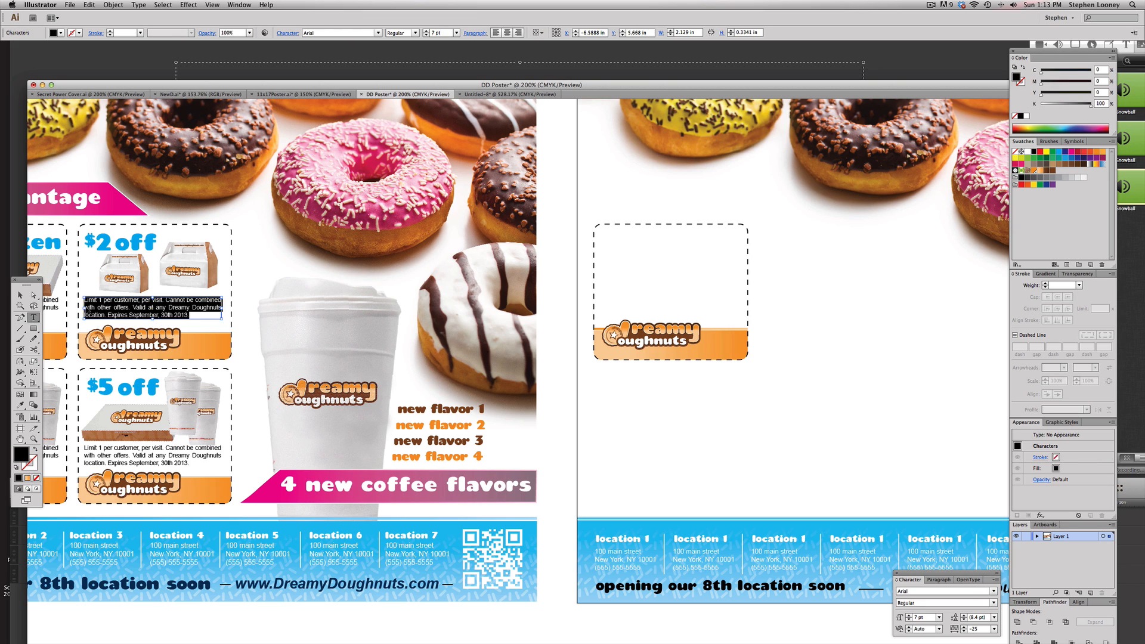
key("Escape")
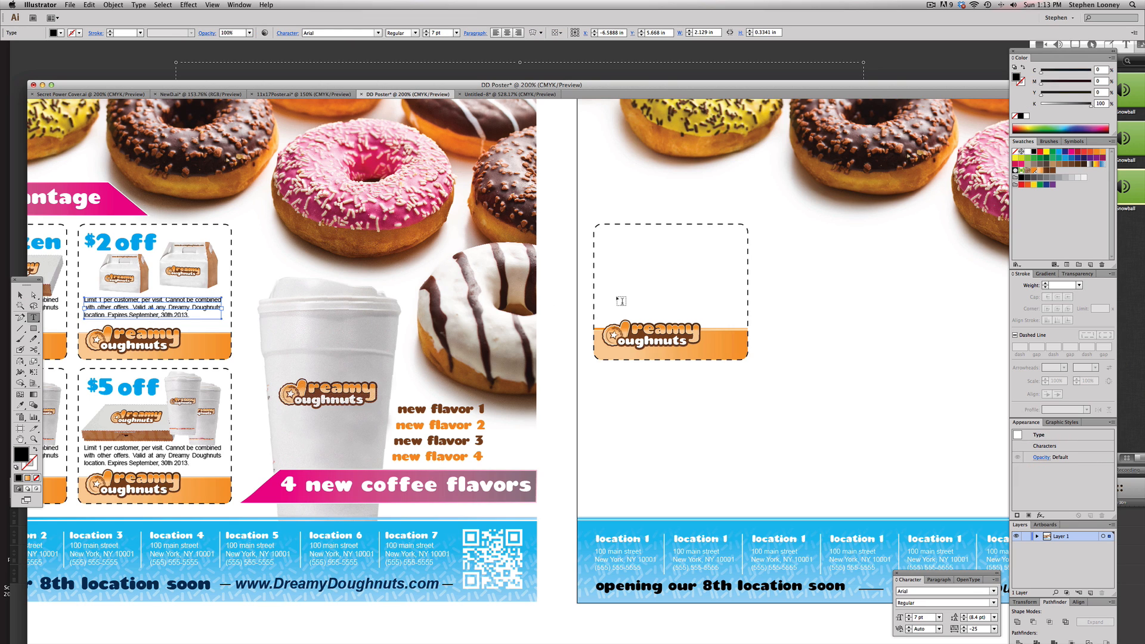
left_click_drag(602, 285, 743, 311)
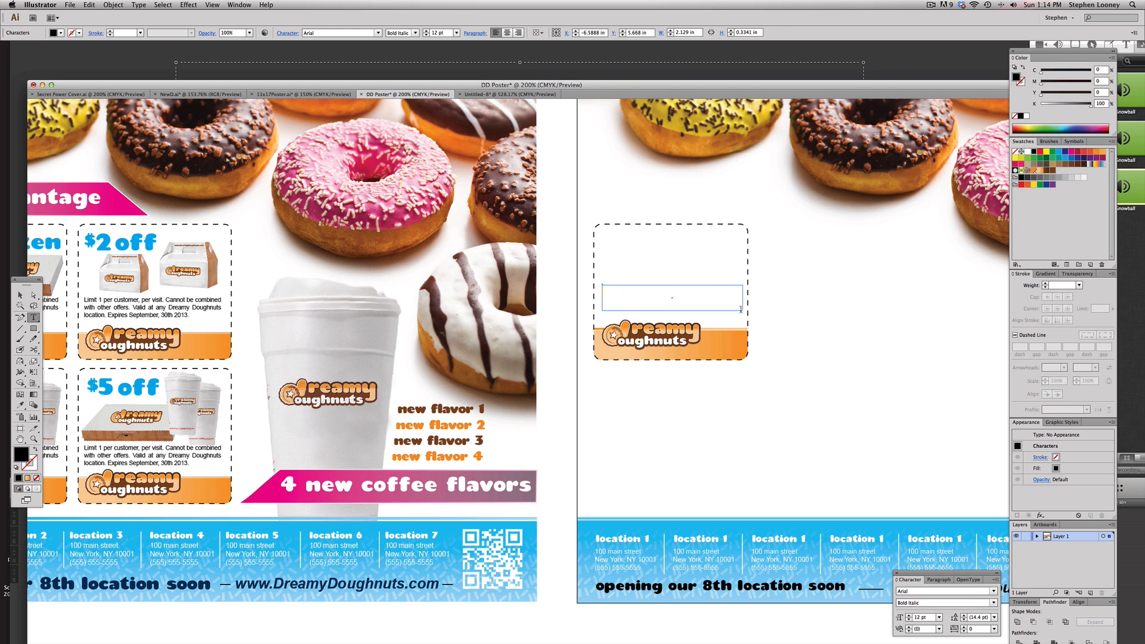
key("super+v")
key("Escape")
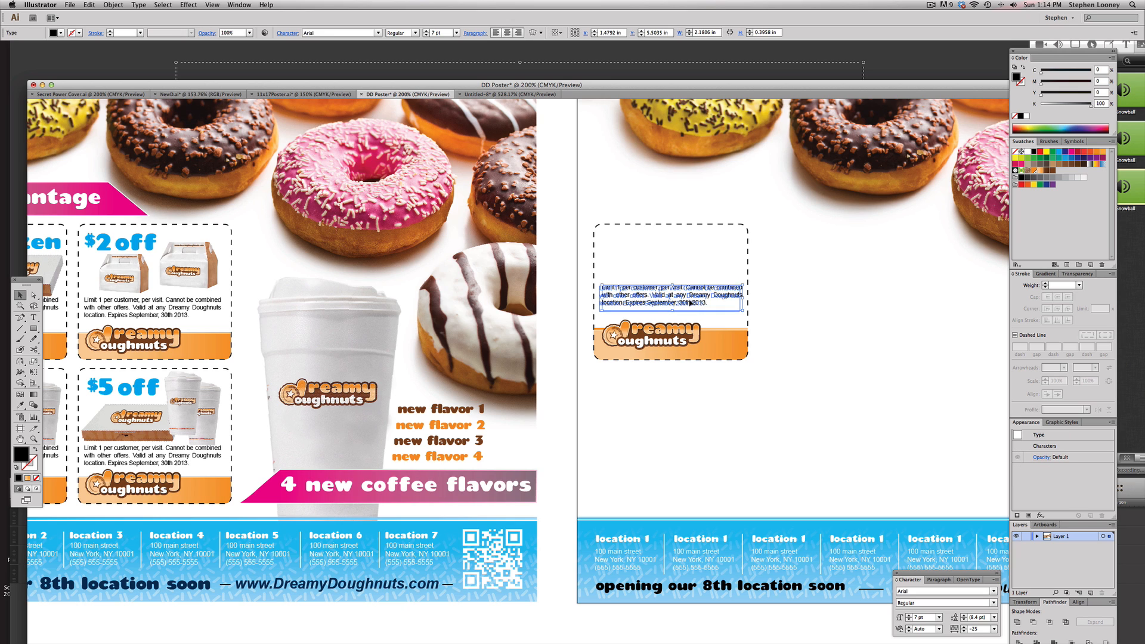
Justify the pasted fine print with the last line aligned left
left_click(475, 33)
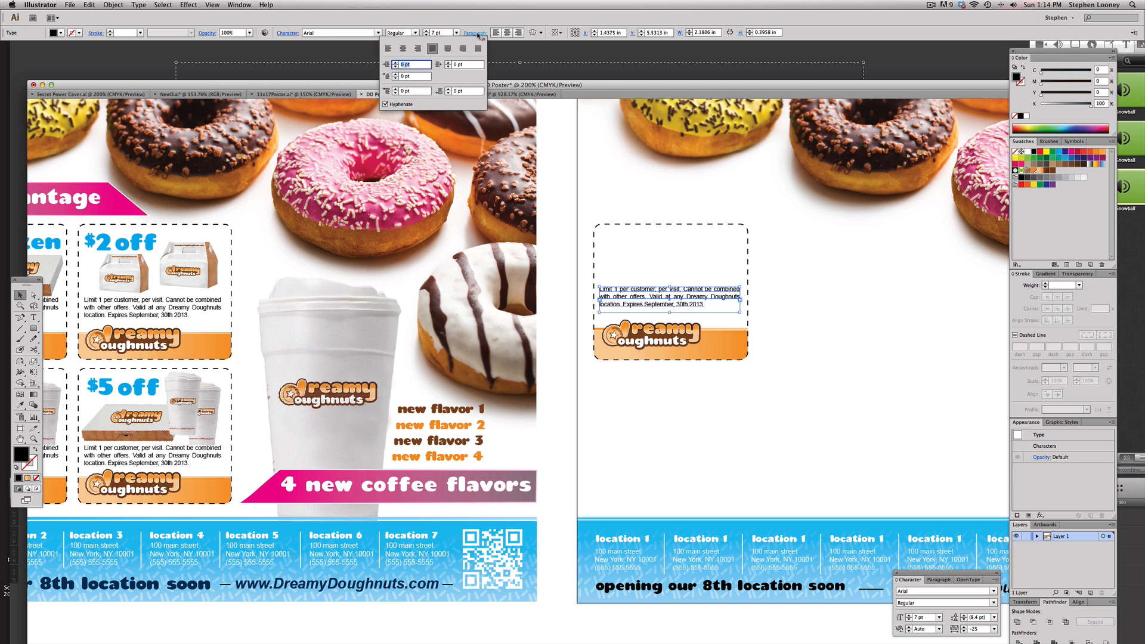
left_click(432, 49)
left_click(883, 348)
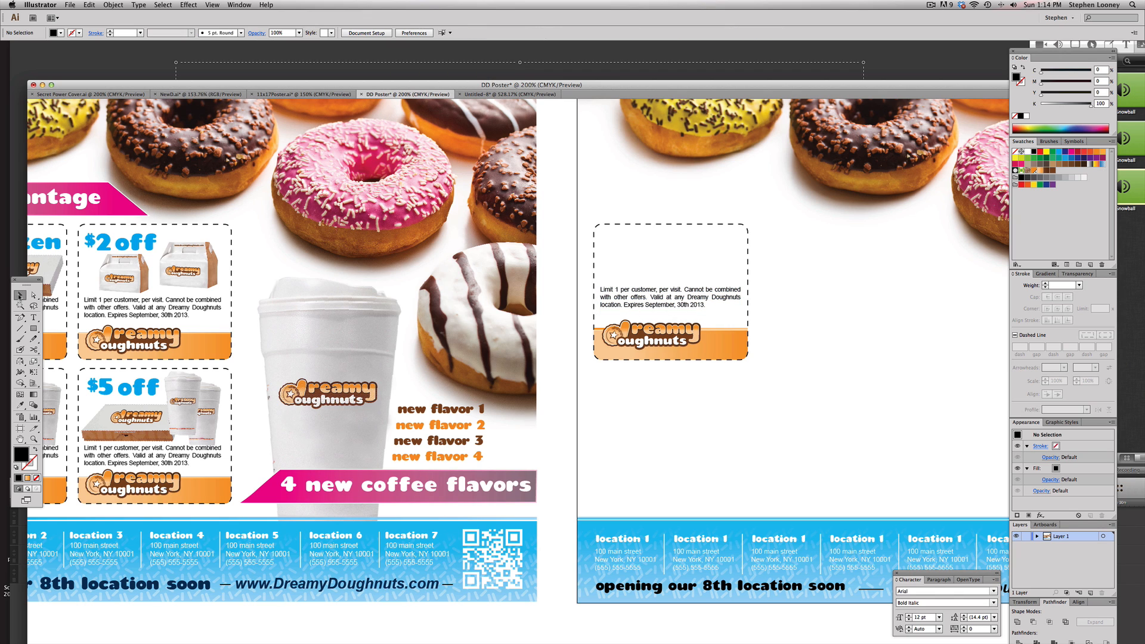
Add the heading “free” at the coupon's top-left, set in teaspoonRegular and coloured cyan
left_click(33, 317)
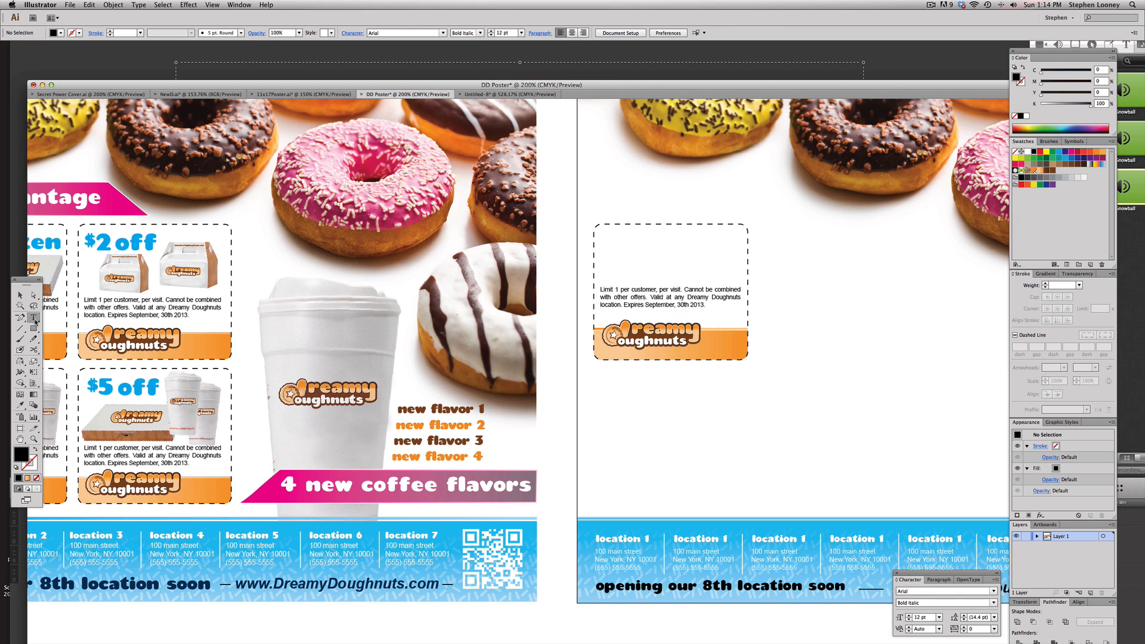
left_click(608, 238)
type("free")
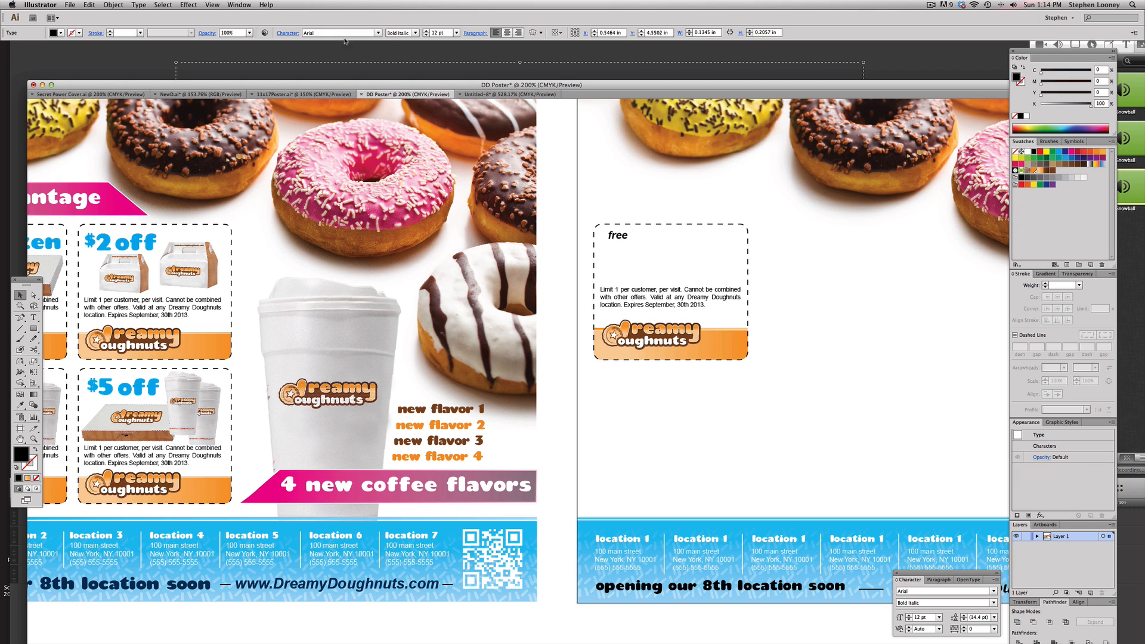
key("Escape")
left_click(316, 33)
type("teaspoonRegular")
key("Return")
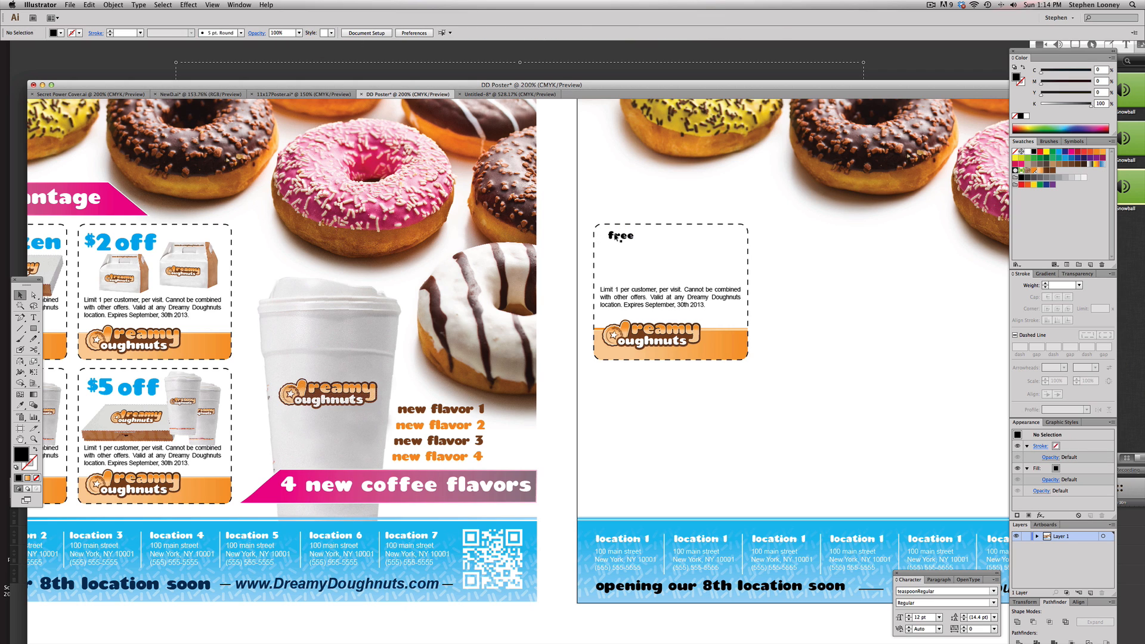
left_click(1060, 152)
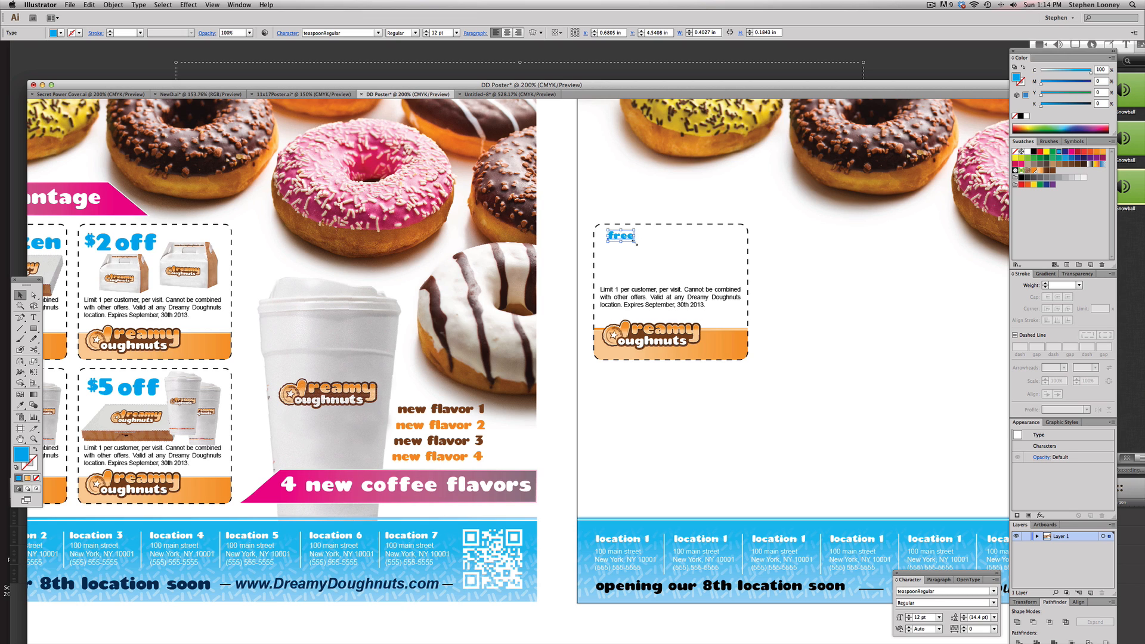
left_click_drag(636, 243, 658, 253)
left_click_drag(634, 243, 630, 245)
Duplicate the finished coupon into a two-by-two grid of coupons on the template artboard
left_click(660, 322, "alt+super")
left_click_drag(654, 319, 748, 260)
left_click_drag(708, 396, 568, 252)
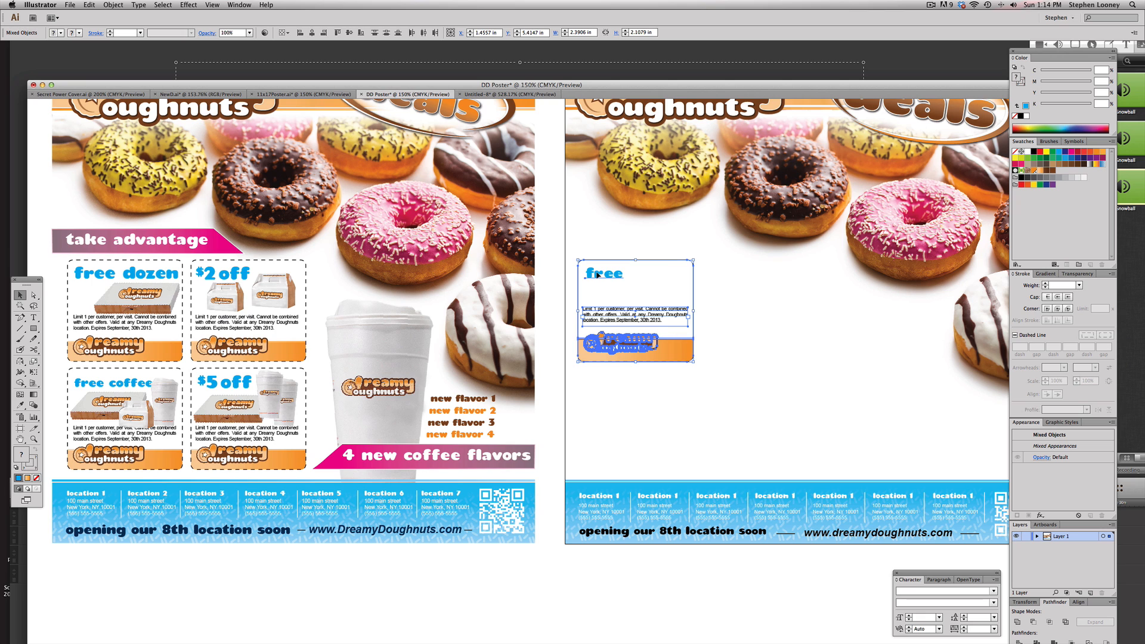
left_click_drag(596, 275, 145, 276)
key("super+z")
left_click_drag(607, 289, 594, 389)
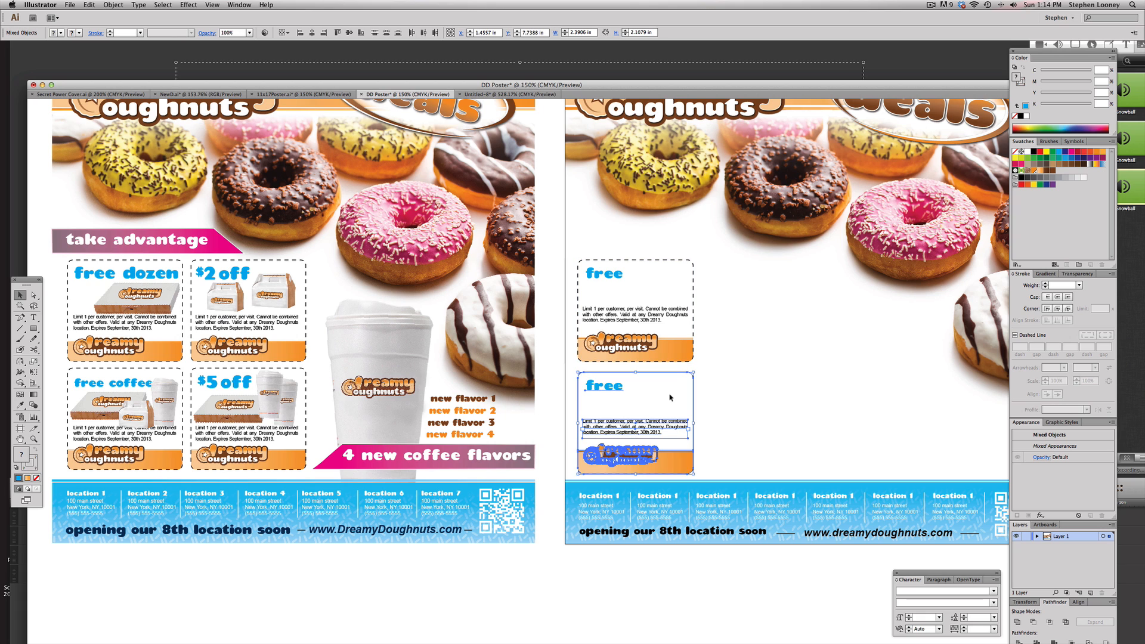
left_click(603, 270, "shift")
left_click_drag(603, 271, 729, 270)
left_click(837, 336)
Change the top-right coupon's heading to “$2 off”
scroll(775, 339, "right", 2)
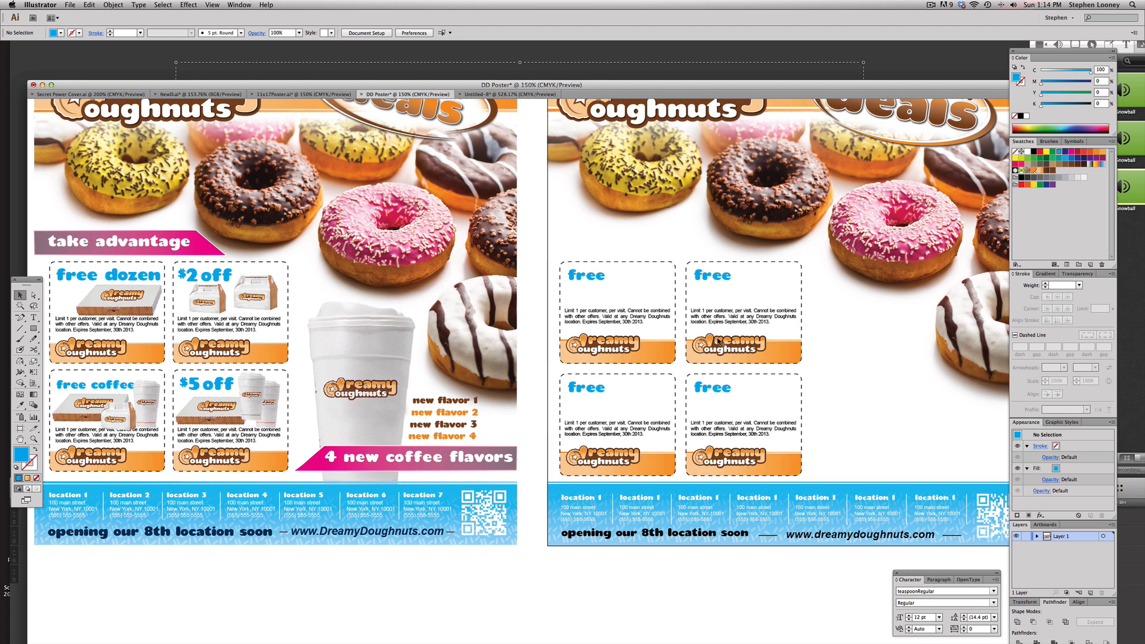
scroll(692, 427, "down", 1)
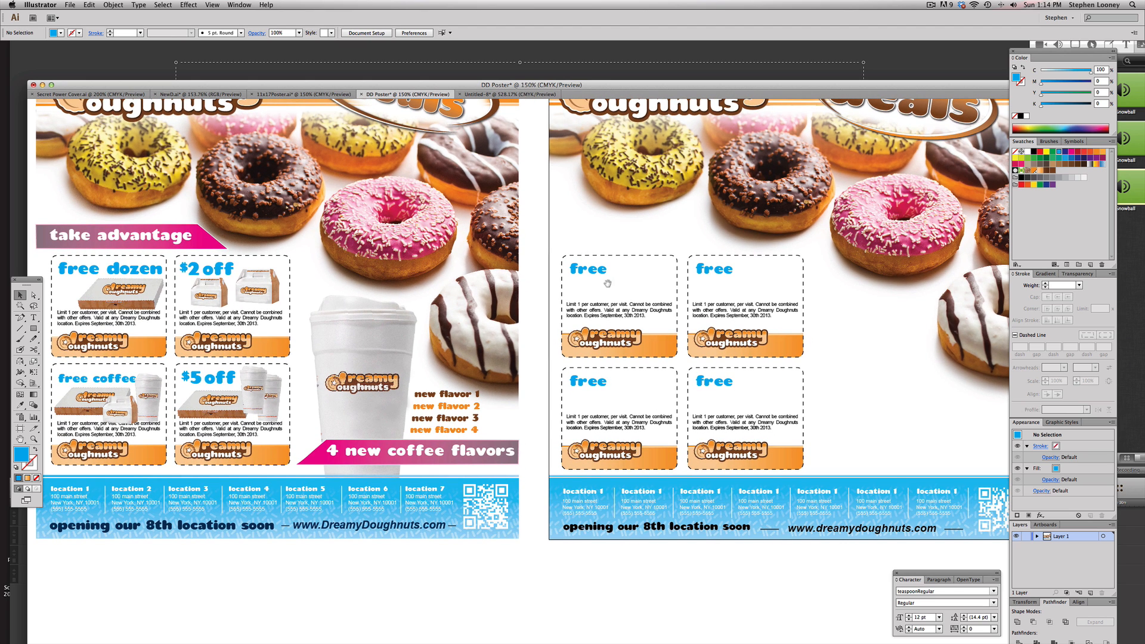
left_click_drag(608, 283, 620, 284)
double_click(726, 269)
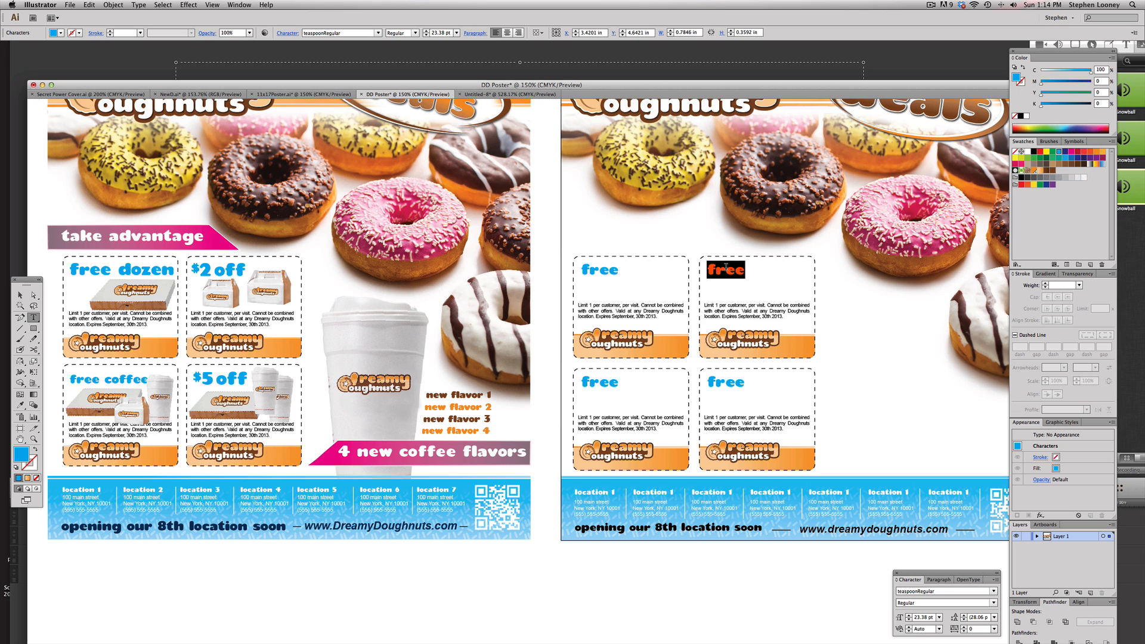
type("$2 off")
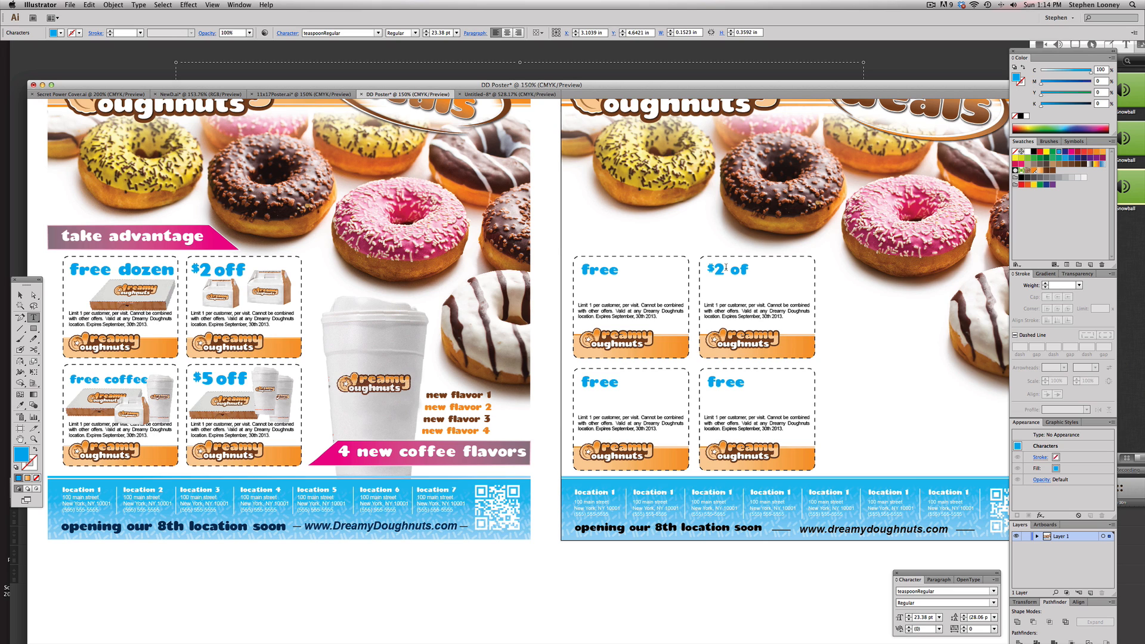
Change the lower coupons' headings to “free coffee” and “$5 off”
left_click(617, 384)
type("coffee")
key("Escape")
left_click_drag(681, 373, 649, 379)
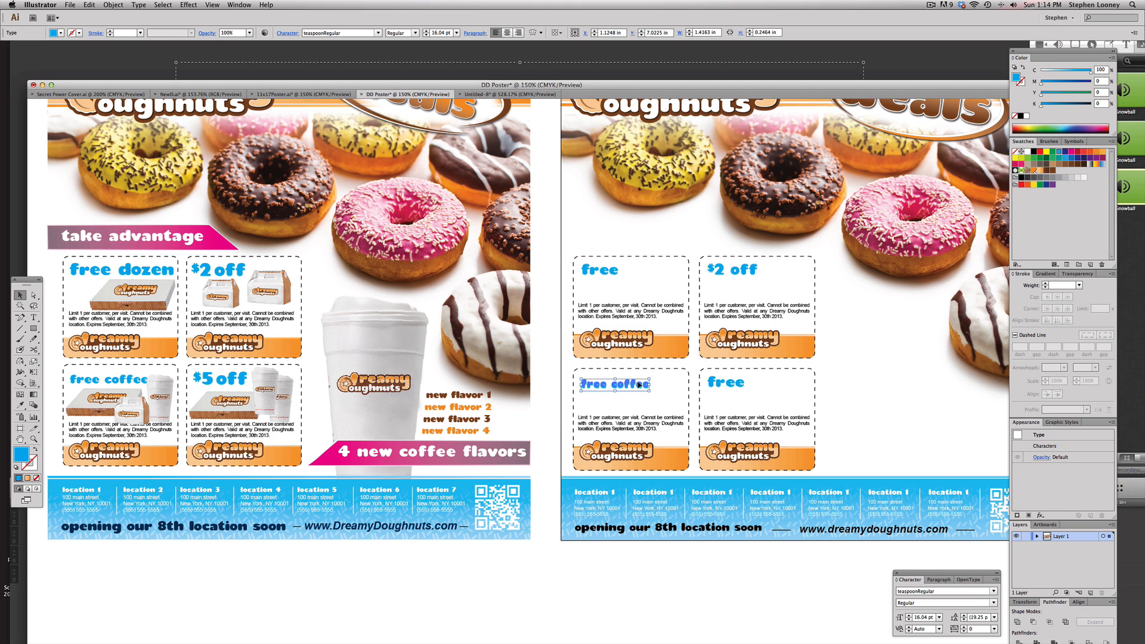
double_click(720, 382)
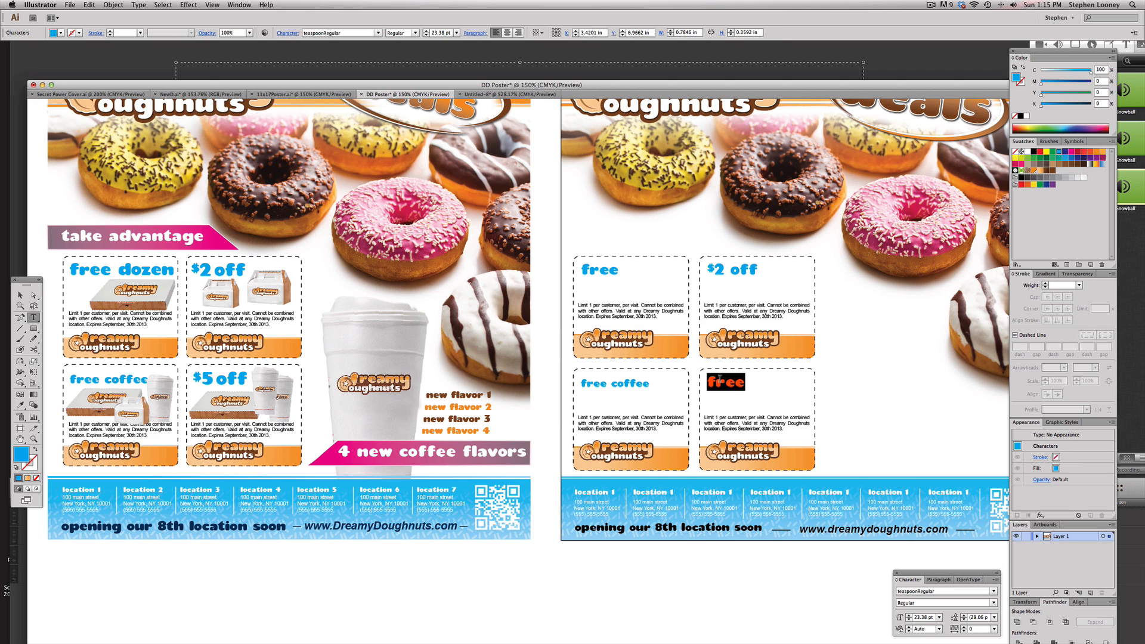
type("$5 off")
key("Escape")
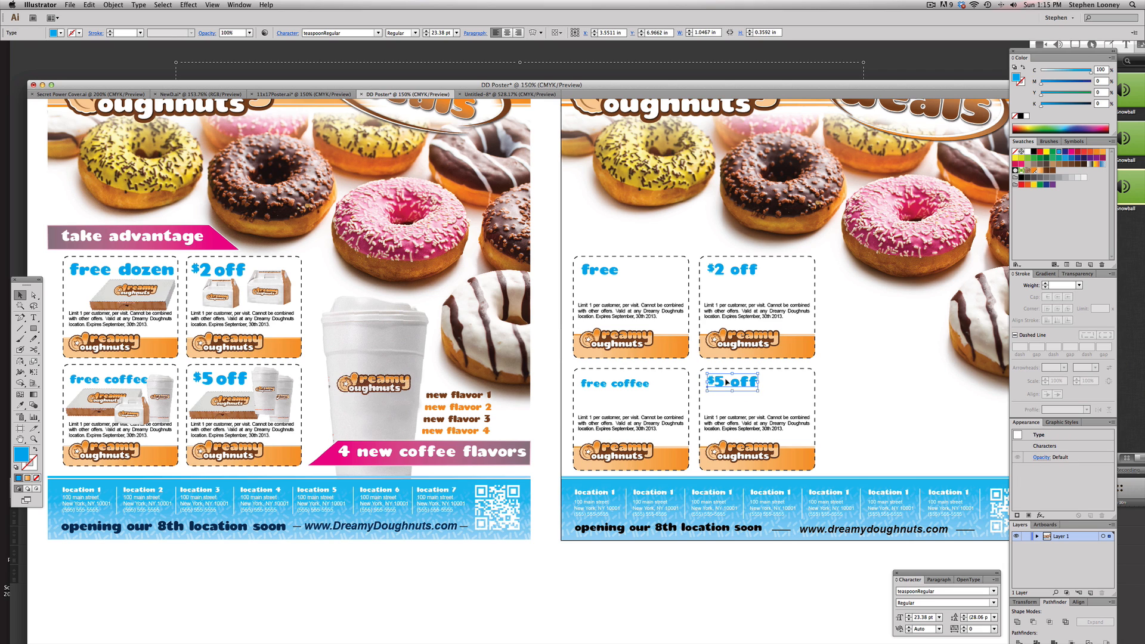
left_click(855, 371)
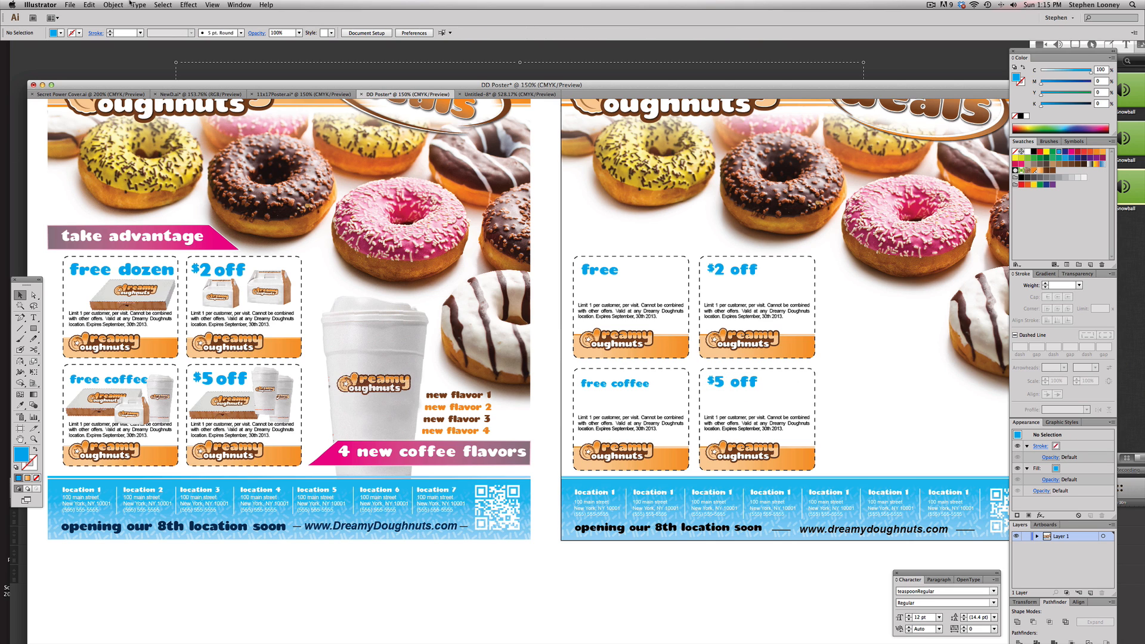
Place the CoffeeCup.psd image onto the template artboard
scroll(736, 352, "right", 2)
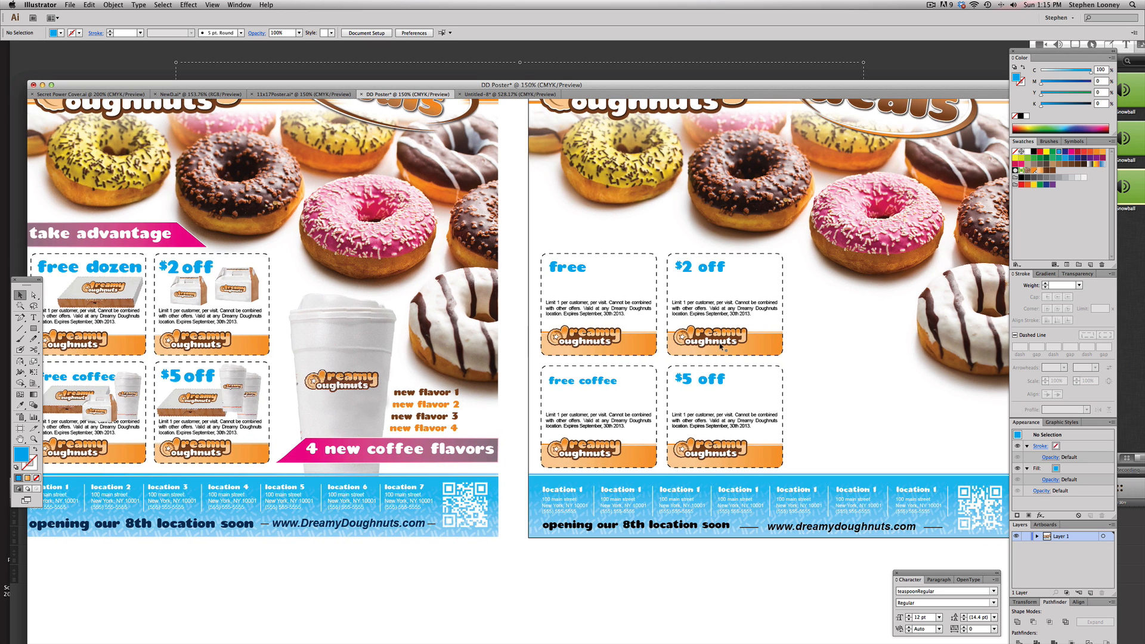
left_click(68, 4)
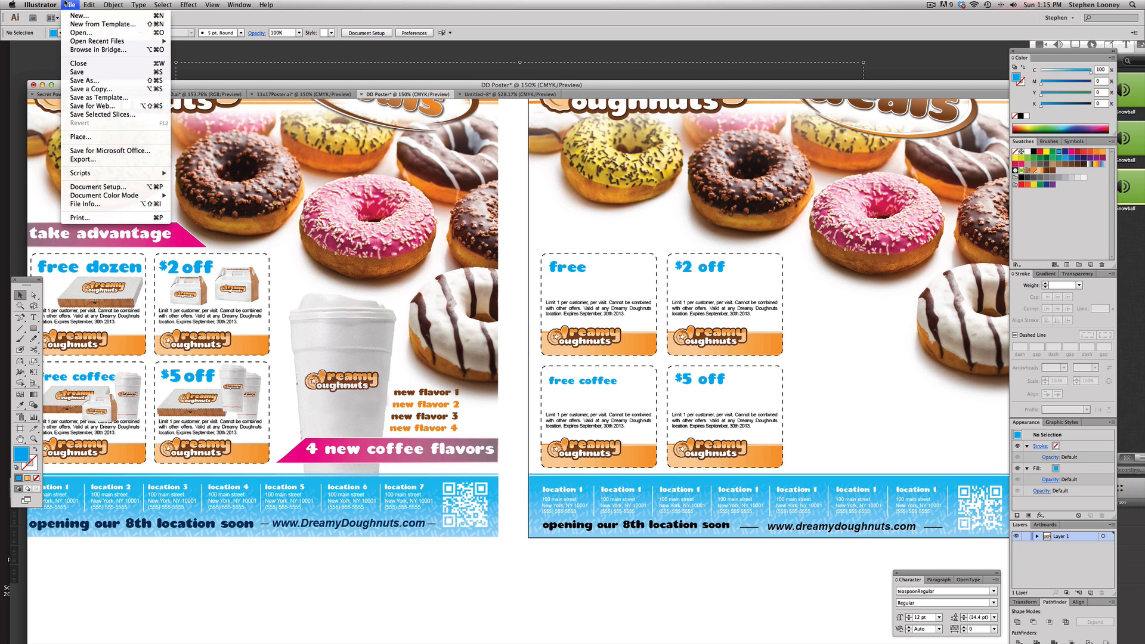
left_click(81, 136)
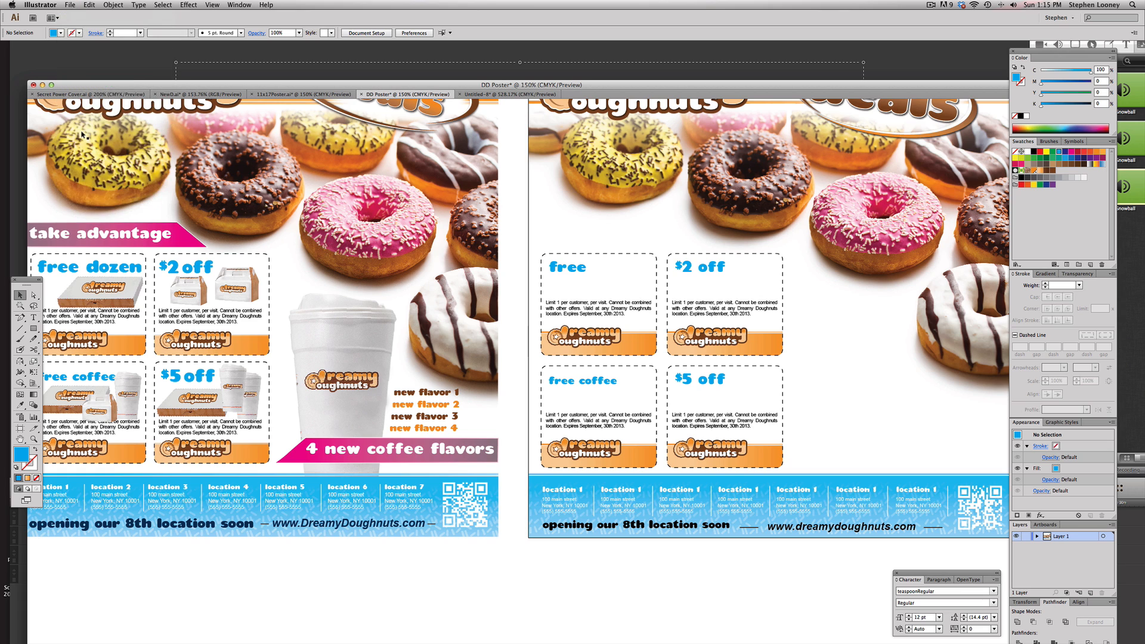
left_click(70, 3)
left_click(81, 136)
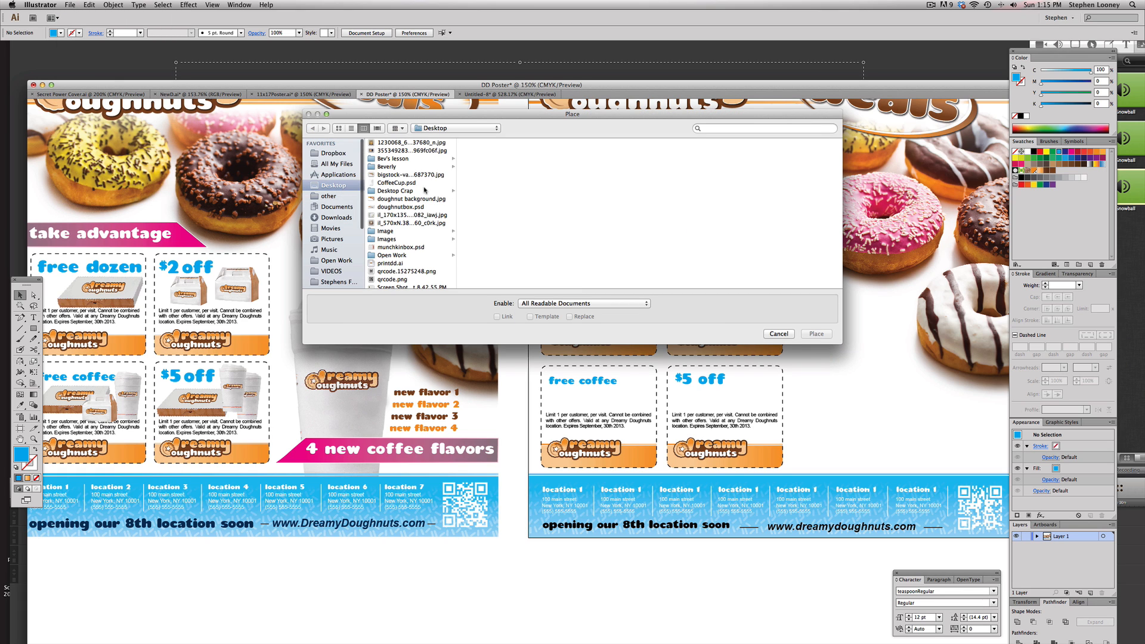
left_click(398, 182)
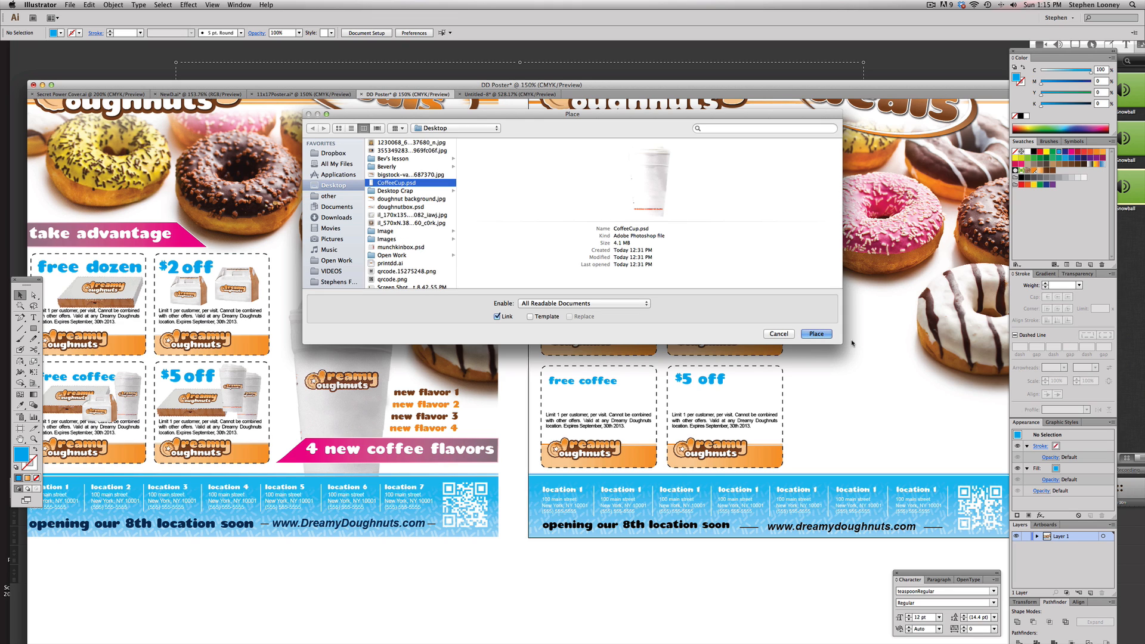
left_click(816, 333)
left_click_drag(525, 360, 887, 365)
Place the munchkinbox.psd image onto the template artboard
left_click(70, 5)
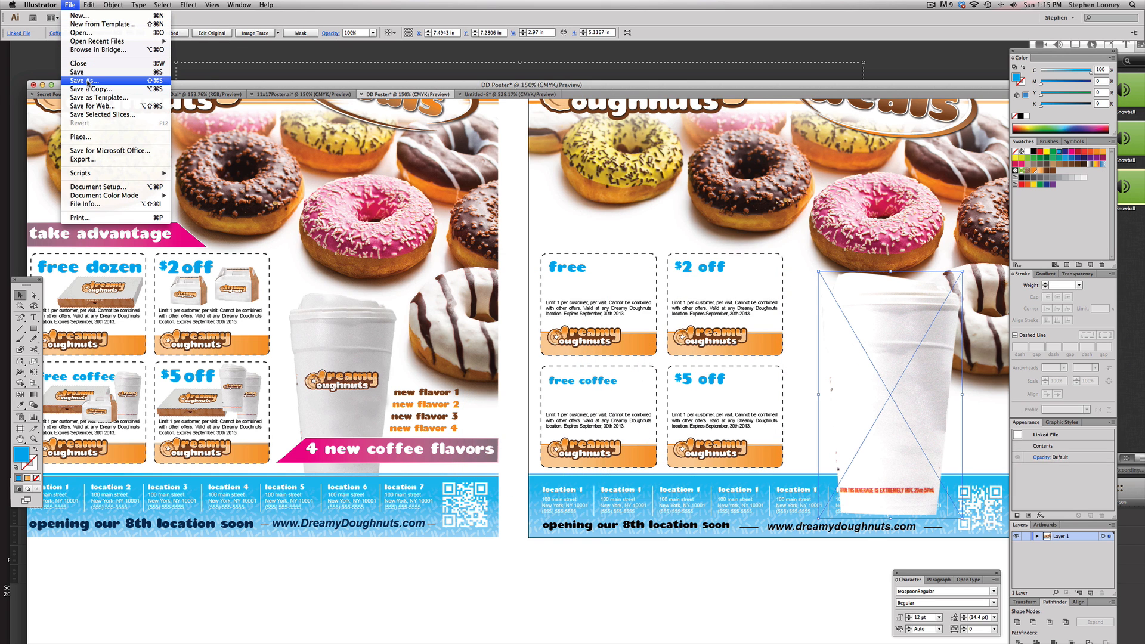
left_click(81, 137)
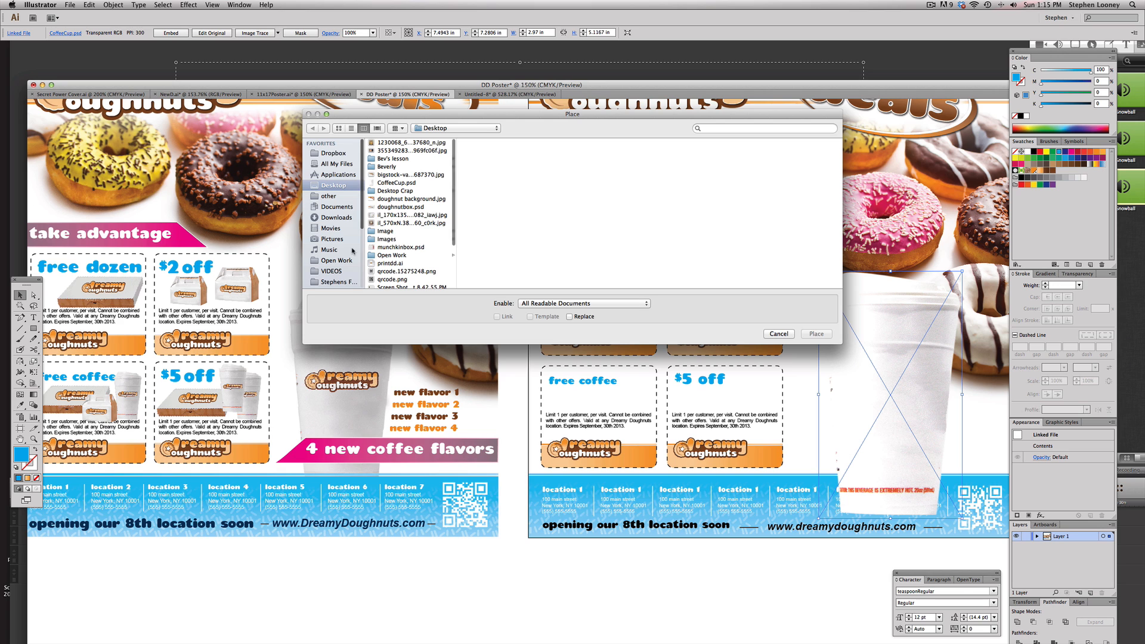
left_click(392, 247)
double_click(392, 246)
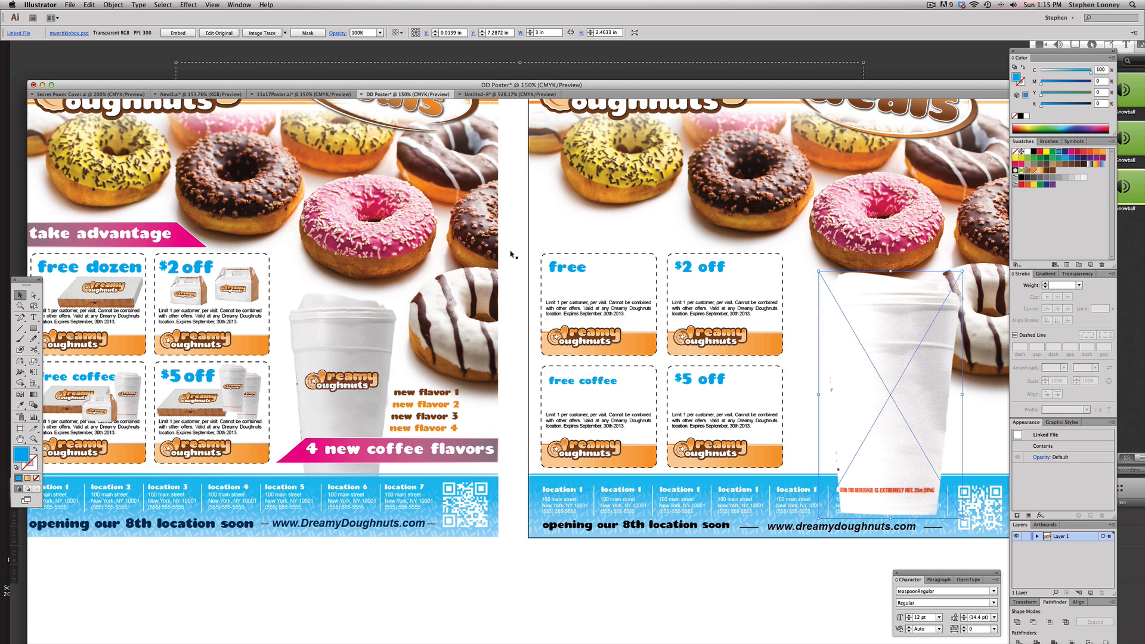
Place doughnutbox.psd and move the box images over the top coupons
left_click(70, 5)
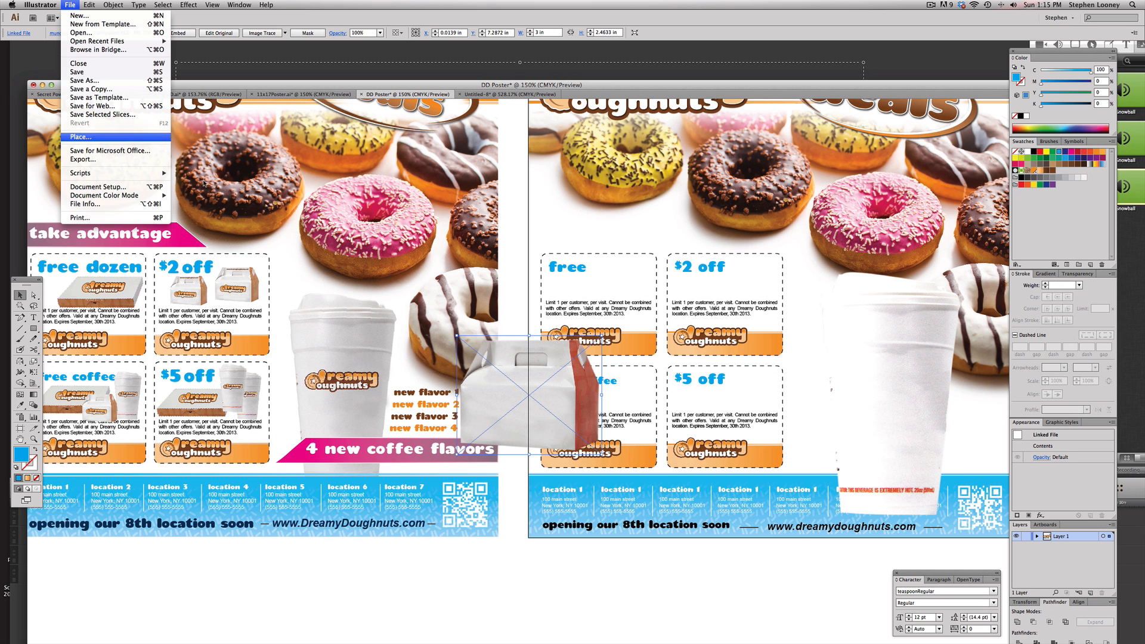
left_click(81, 137)
left_click(404, 199)
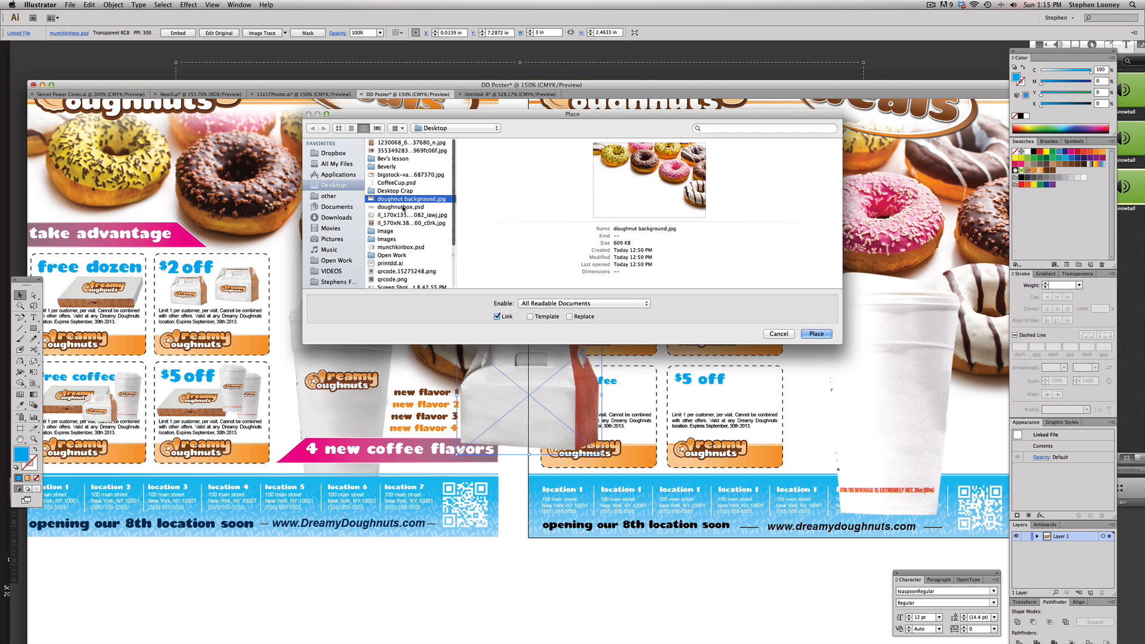
double_click(404, 207)
left_click_drag(565, 383, 650, 240)
left_click_drag(822, 325, 608, 324)
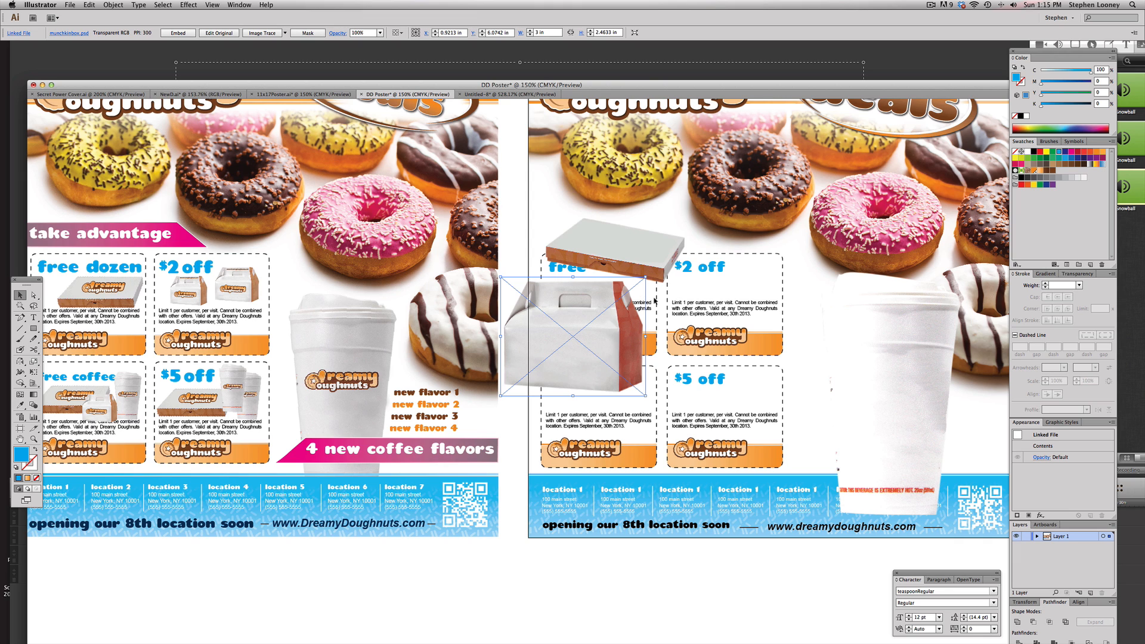
Switch to Photoshop and bring up the munchkinbox.psd document
key("F1")
key("super+Tab")
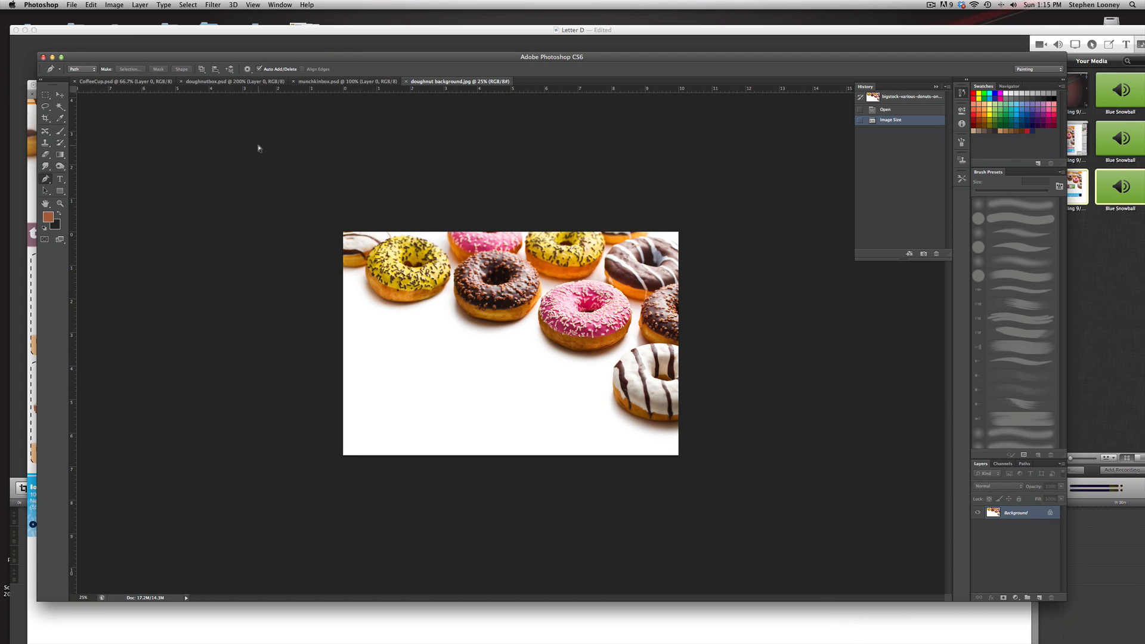
left_click(346, 81)
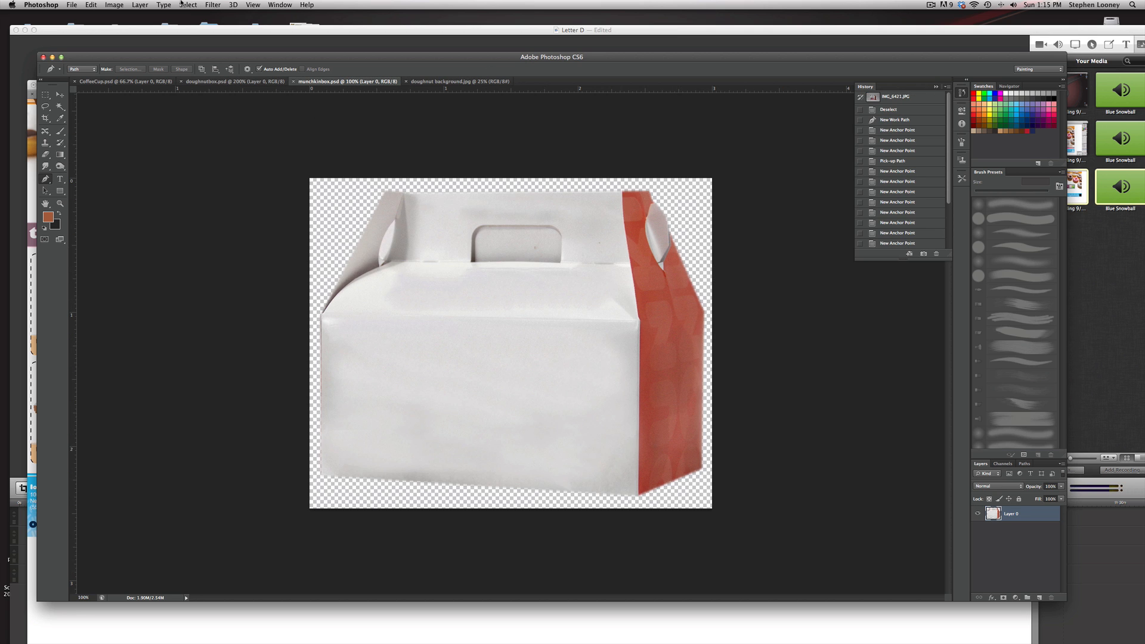
Use Replace Color on the munchkin box to shift its red side panel to orange with a hue of +16
left_click(122, 5)
mouse_move(139, 61)
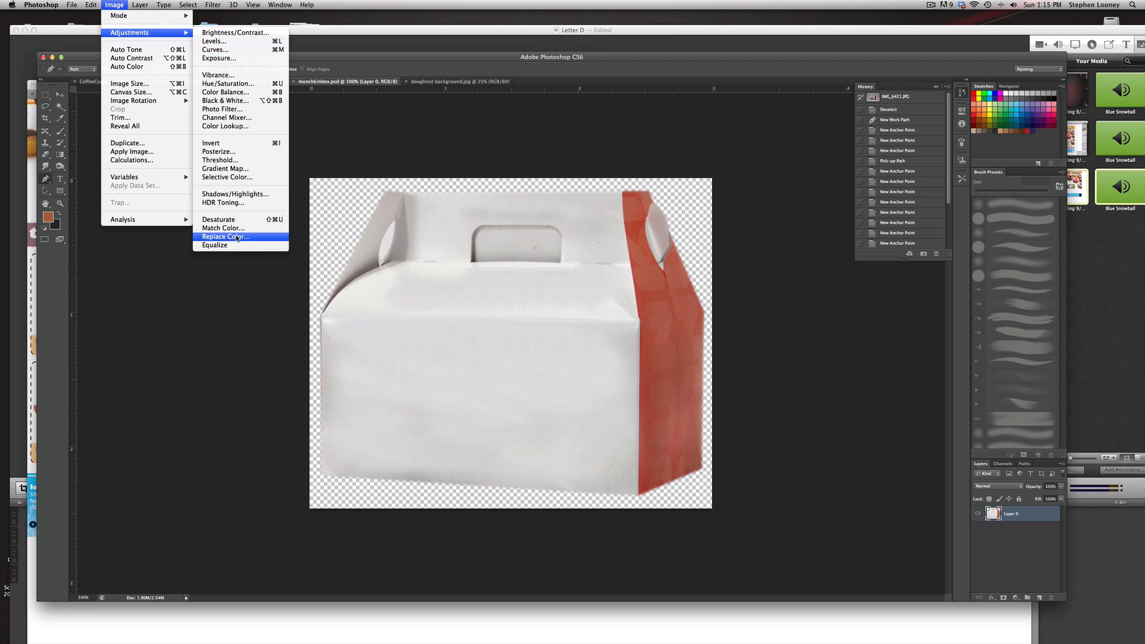
left_click(251, 238)
left_click(701, 294)
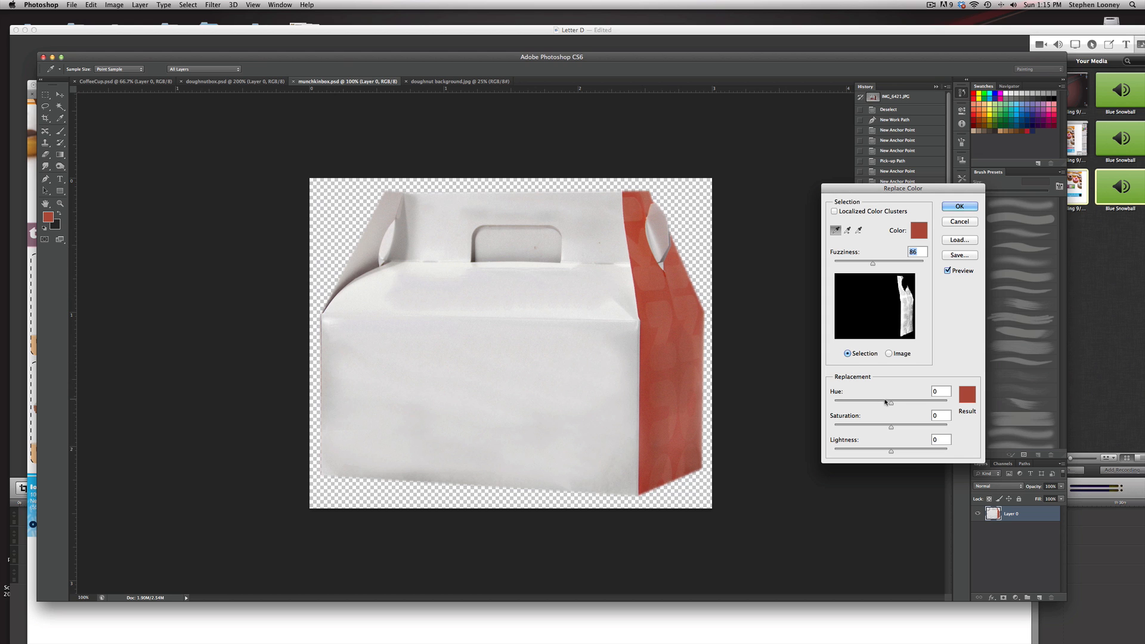
left_click_drag(891, 403, 896, 404)
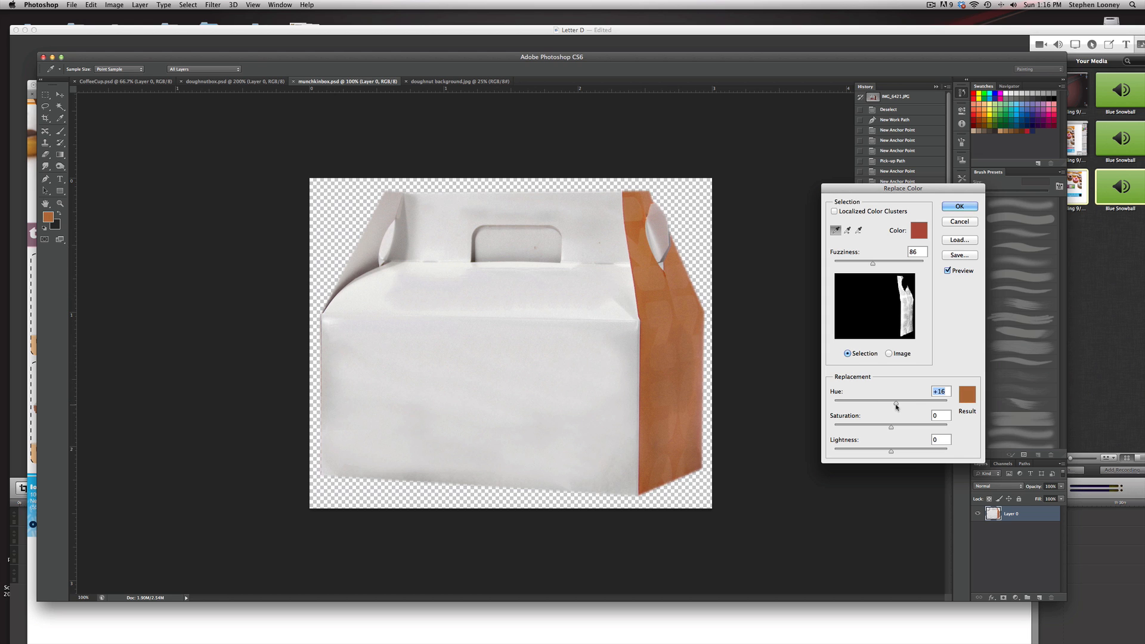
left_click(959, 206)
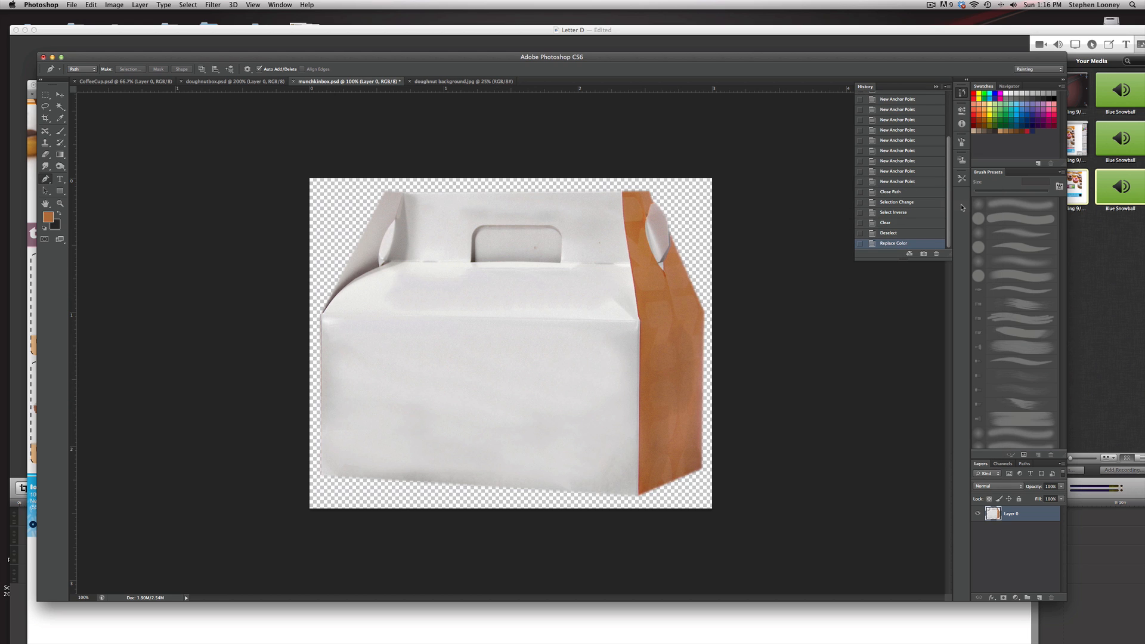
Save the munchkin box image, return to Illustrator and update the modified link in the poster
key("super+s")
key("super+Tab")
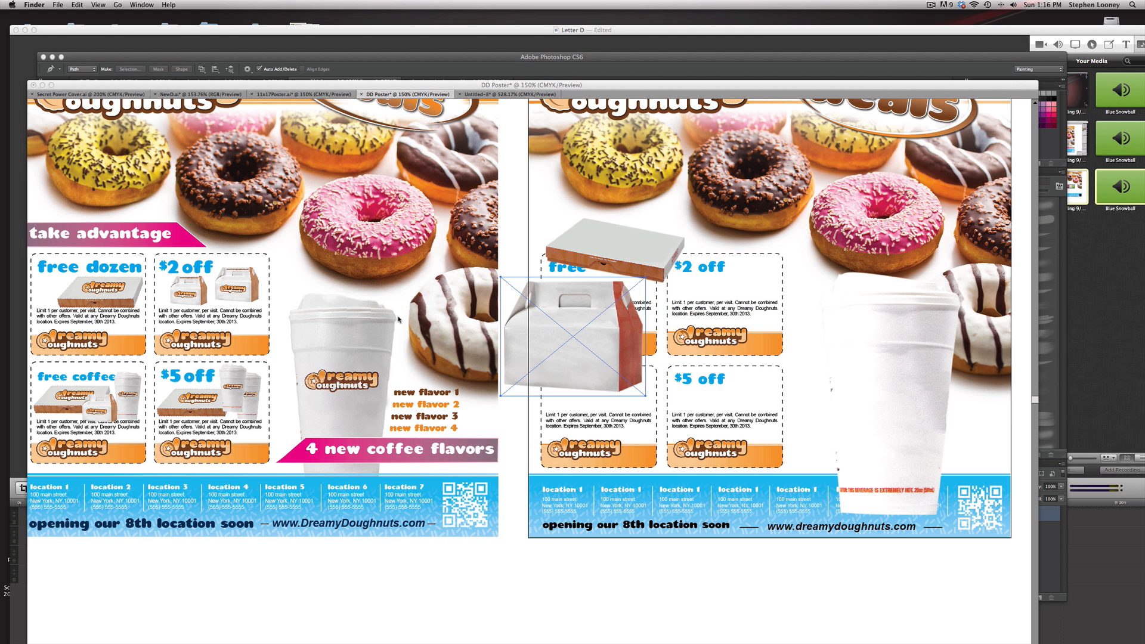
key("super+Tab")
key("super+Tab")
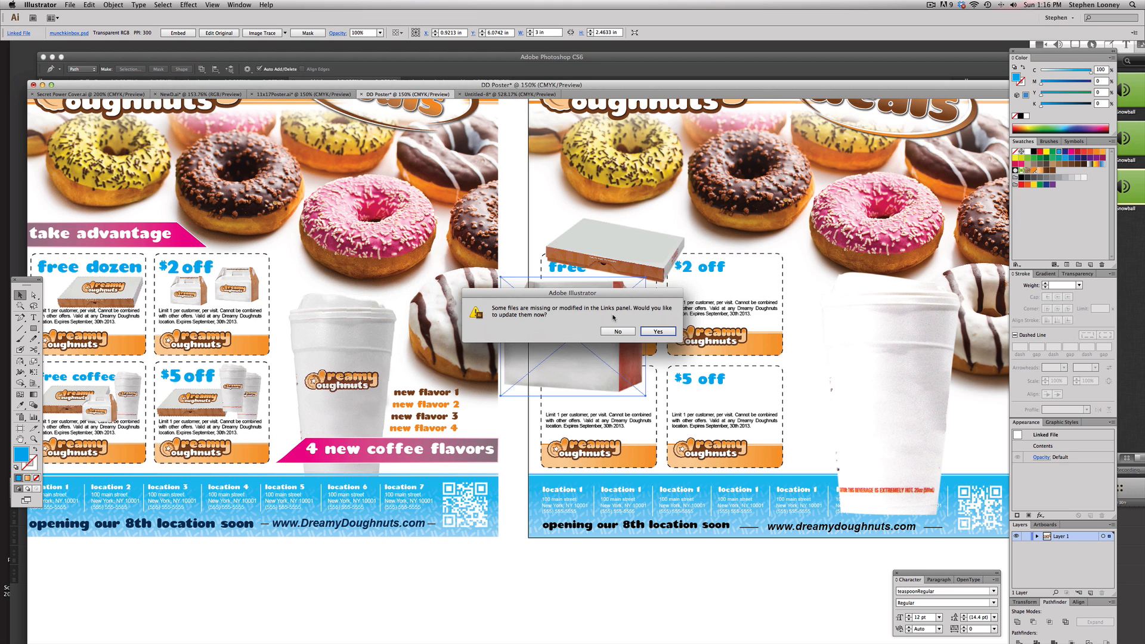
left_click(664, 331)
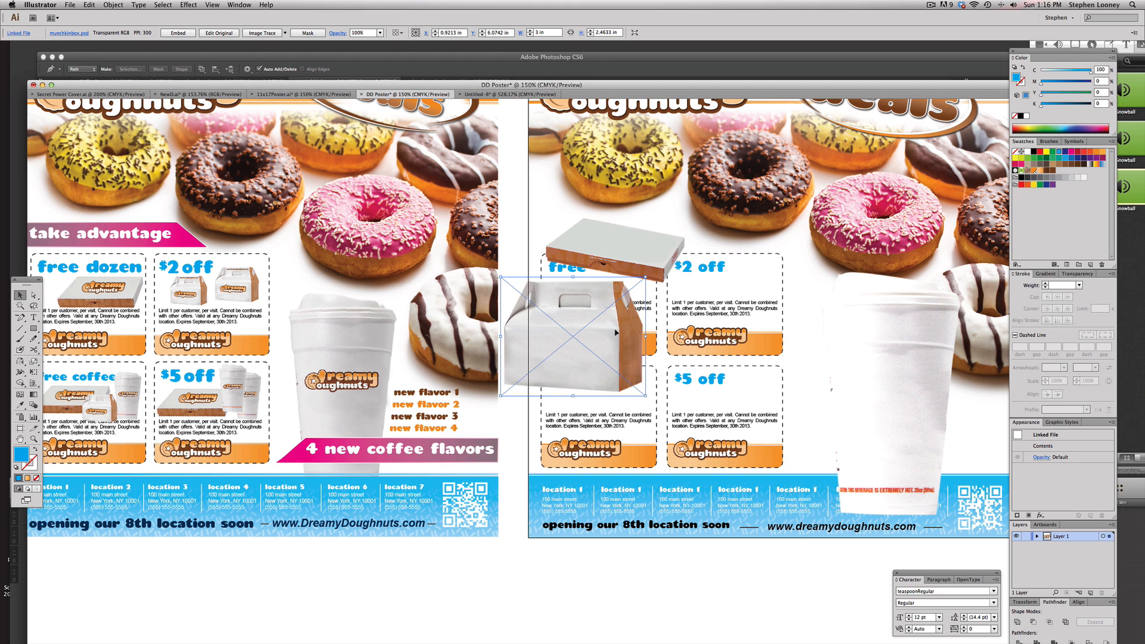
Move the doughnut box and munchkin box images off the artboard, placing them side by side below the poster
left_click_drag(607, 338, 700, 347)
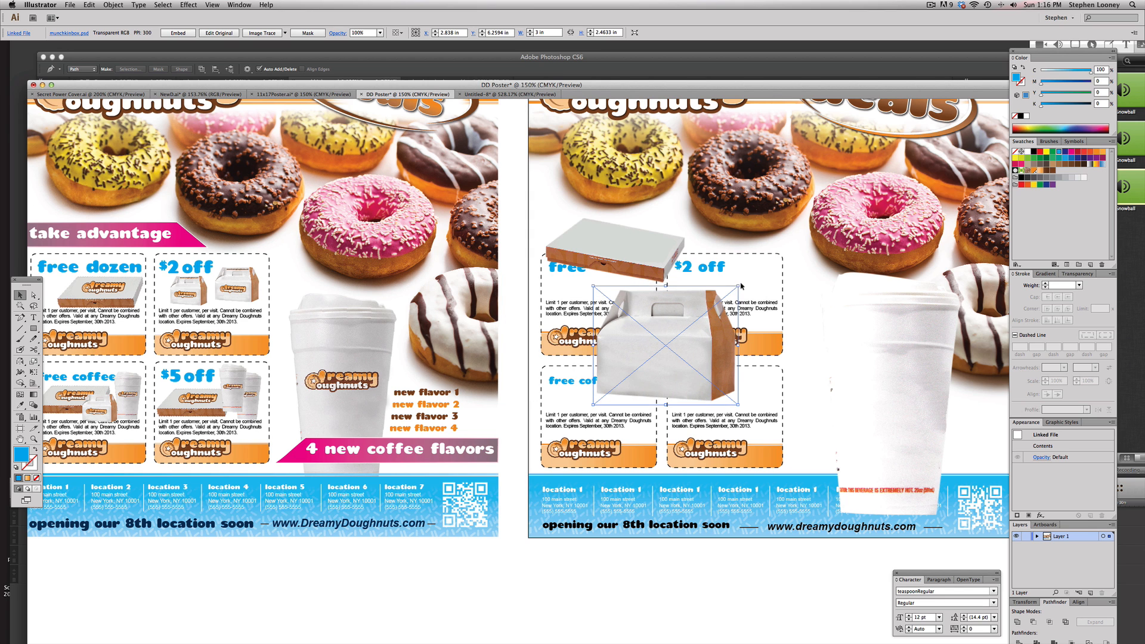
left_click(663, 257, "shift")
scroll(664, 258, "down", 5)
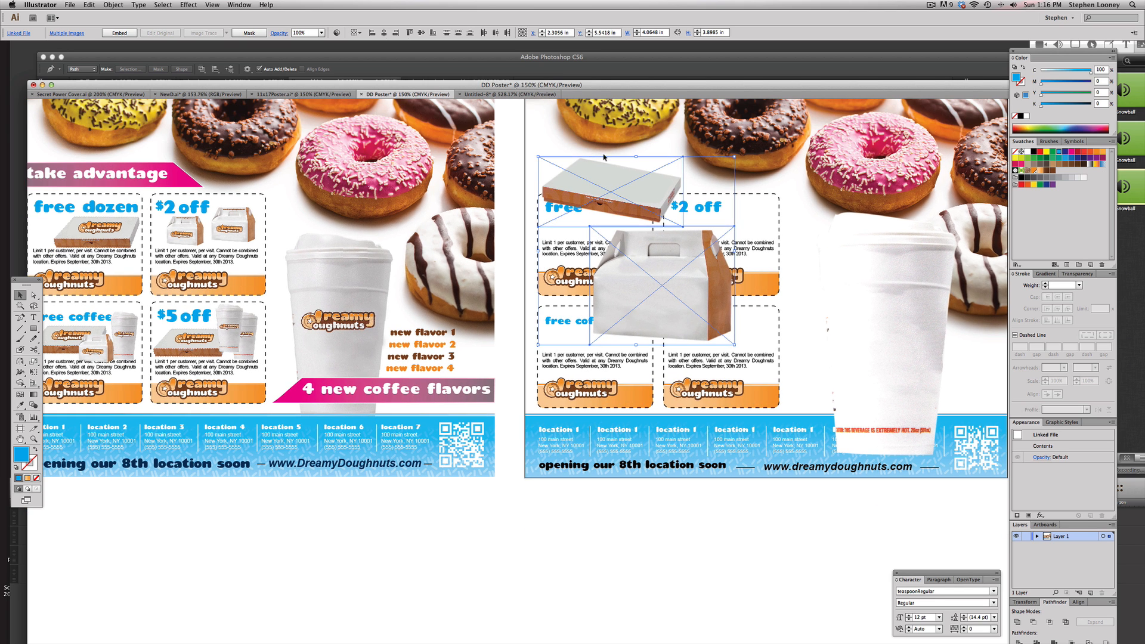
left_click_drag(675, 179, 516, 519)
scroll(659, 542, "down", 2)
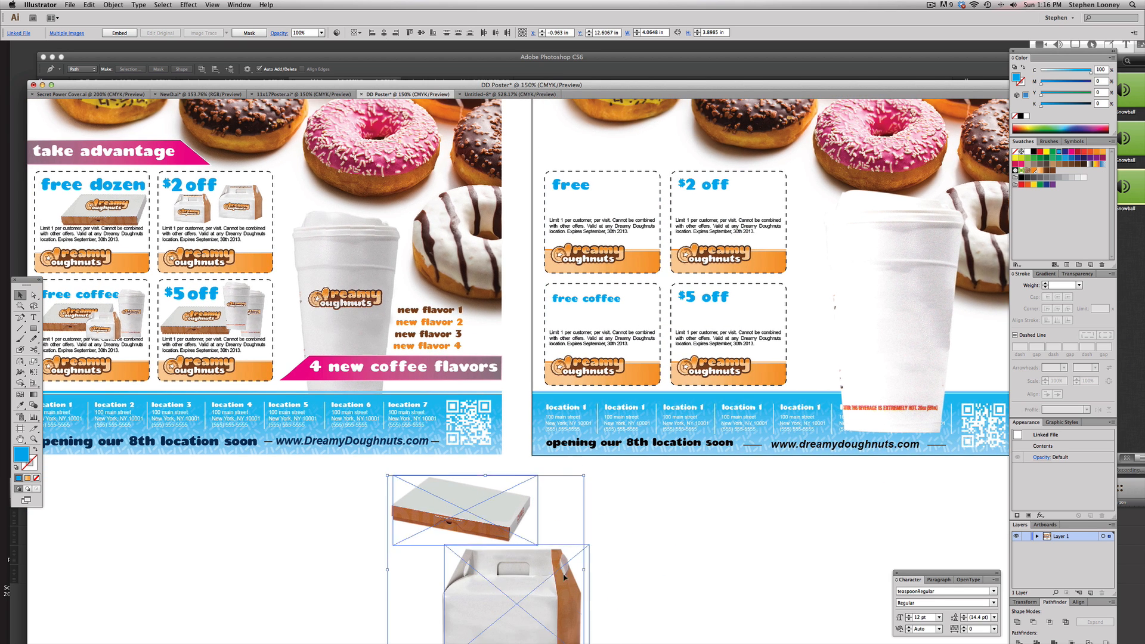
left_click_drag(525, 599, 581, 588)
key("super+z")
left_click_drag(508, 601, 632, 525)
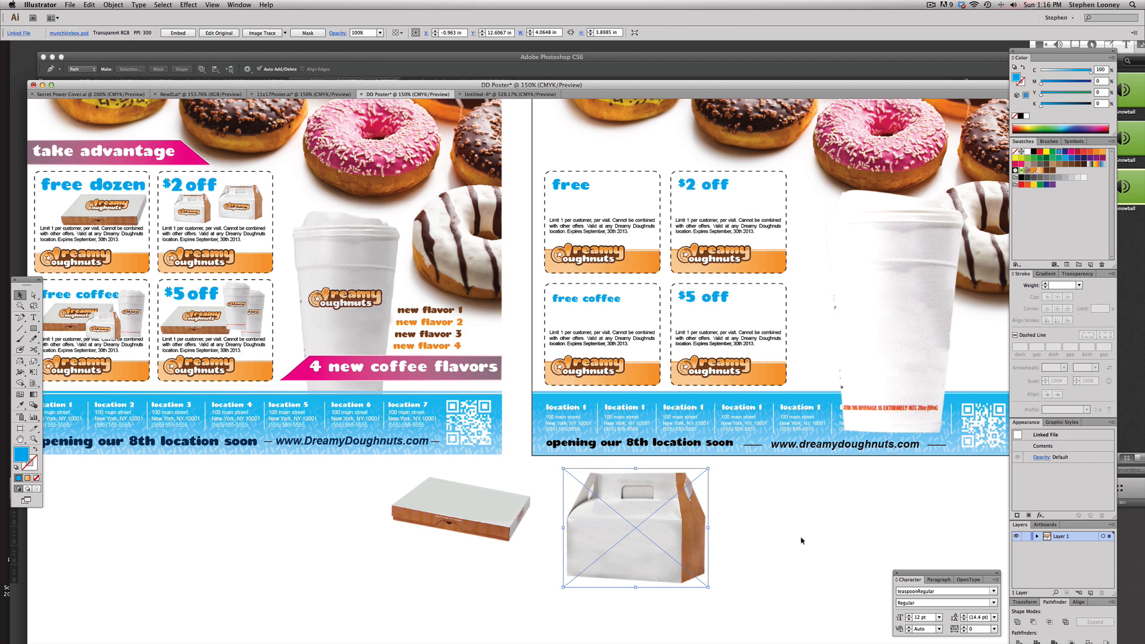
left_click(800, 539)
Copy the Dreamy Doughnuts logo from a coupon onto the munchkin box, bring it to front and enlarge it
left_click(590, 364)
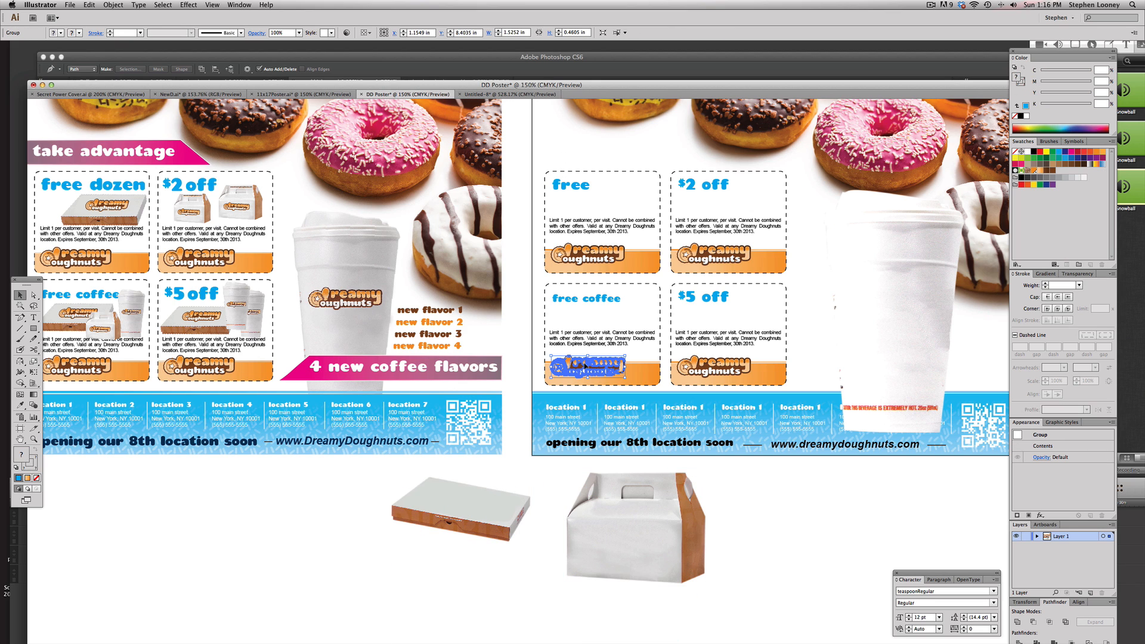
left_click_drag(589, 363, 621, 536)
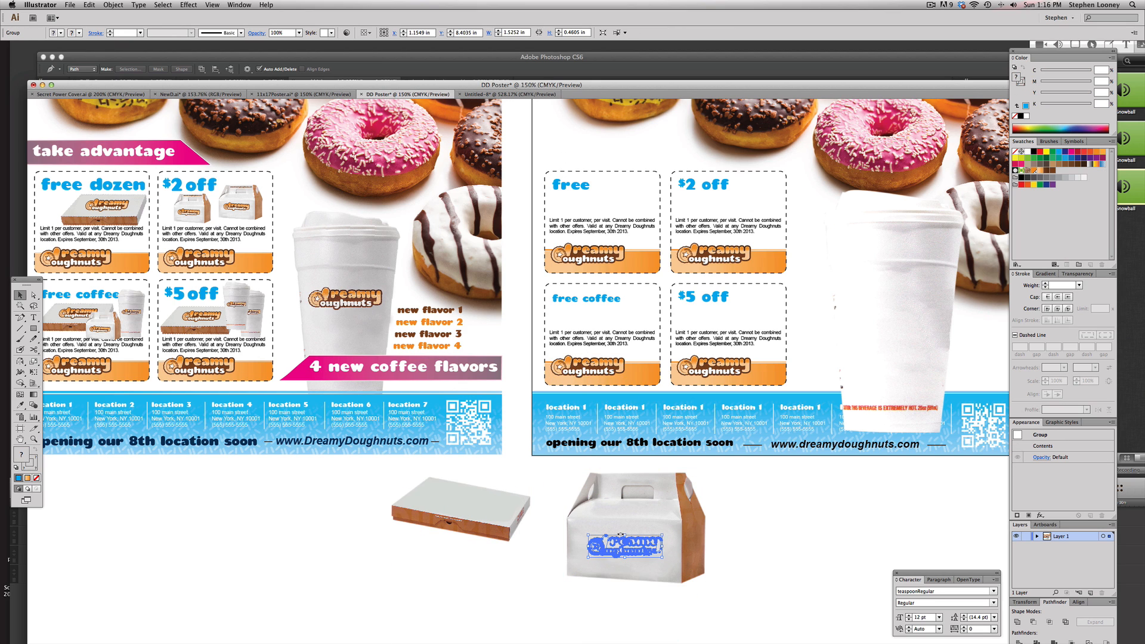
left_click(112, 4)
mouse_move(115, 25)
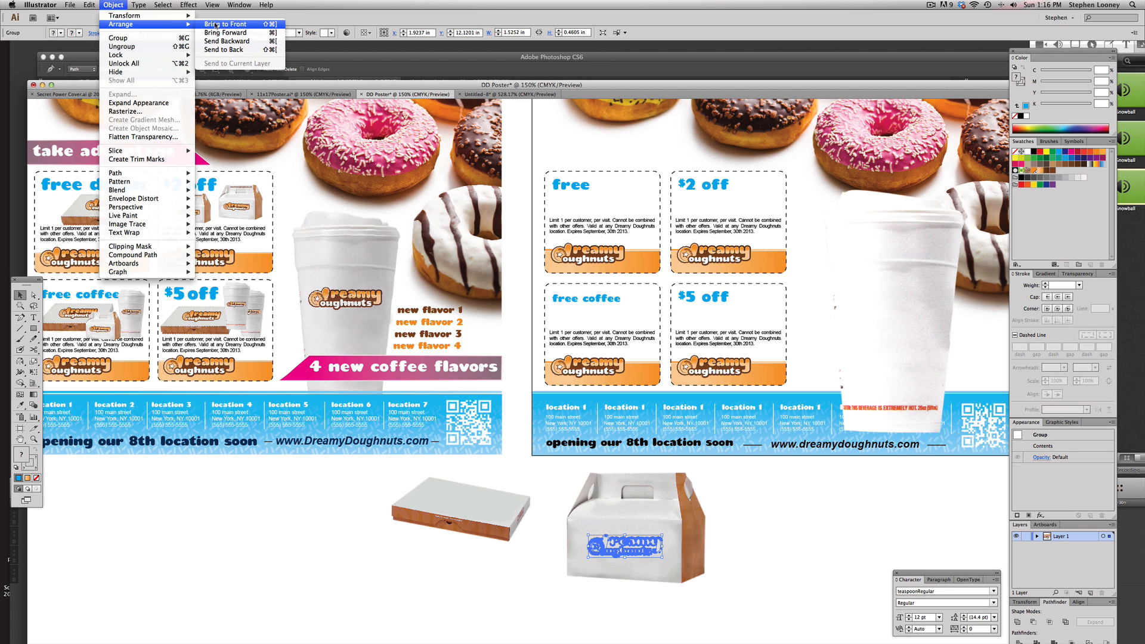
left_click(216, 26)
left_click_drag(627, 547, 674, 531)
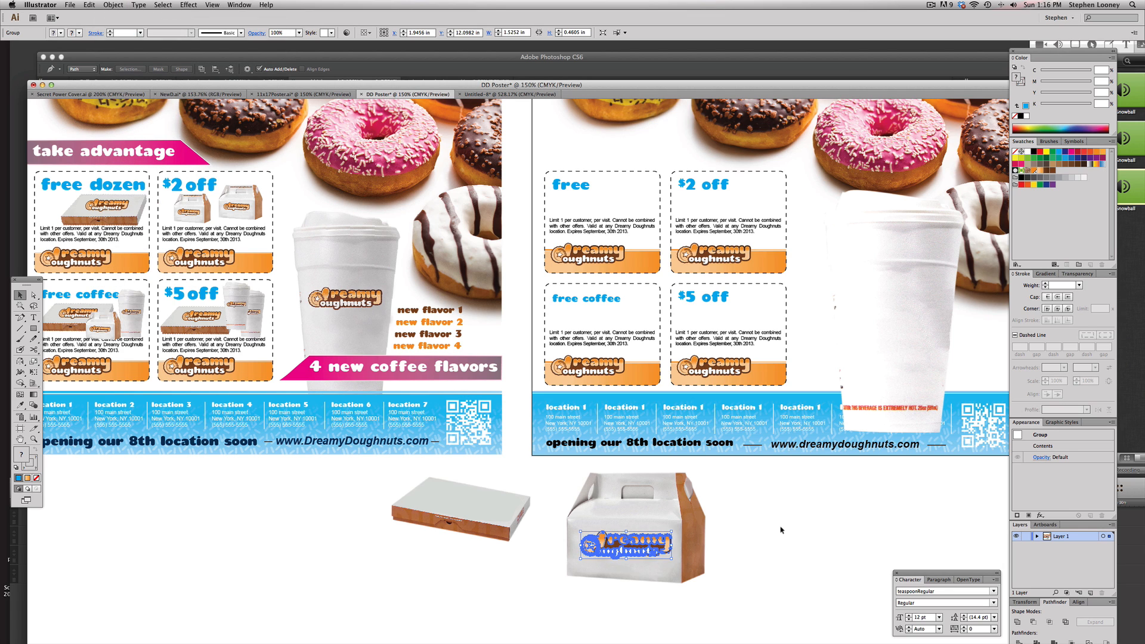
left_click(782, 530)
Copy the logo onto the doughnut box lid, then resize and rotate it to match the lid's angle
left_click(628, 546)
left_click_drag(482, 424, 707, 574)
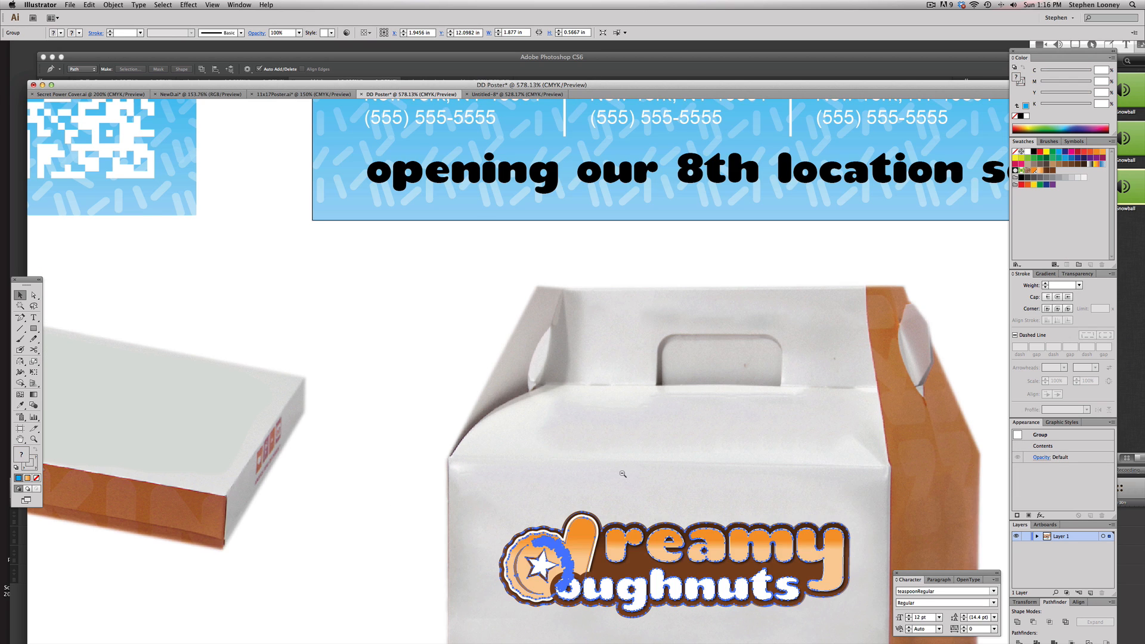
left_click(622, 474, "alt")
left_click_drag(622, 451, 202, 324)
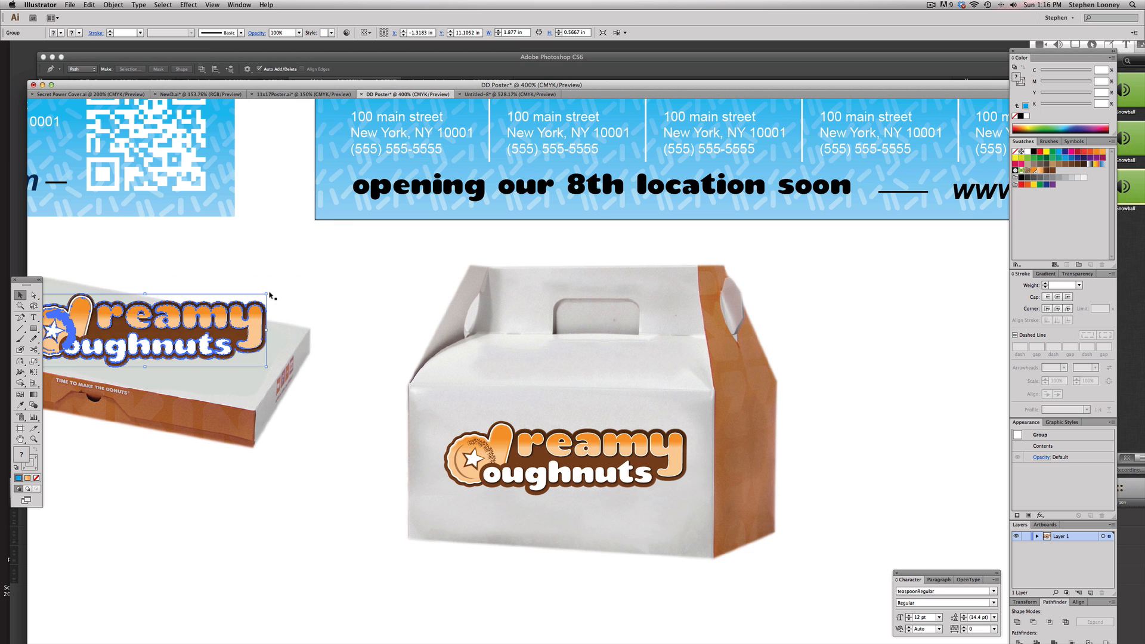
left_click_drag(270, 292, 273, 310)
left_click_drag(332, 358, 504, 368)
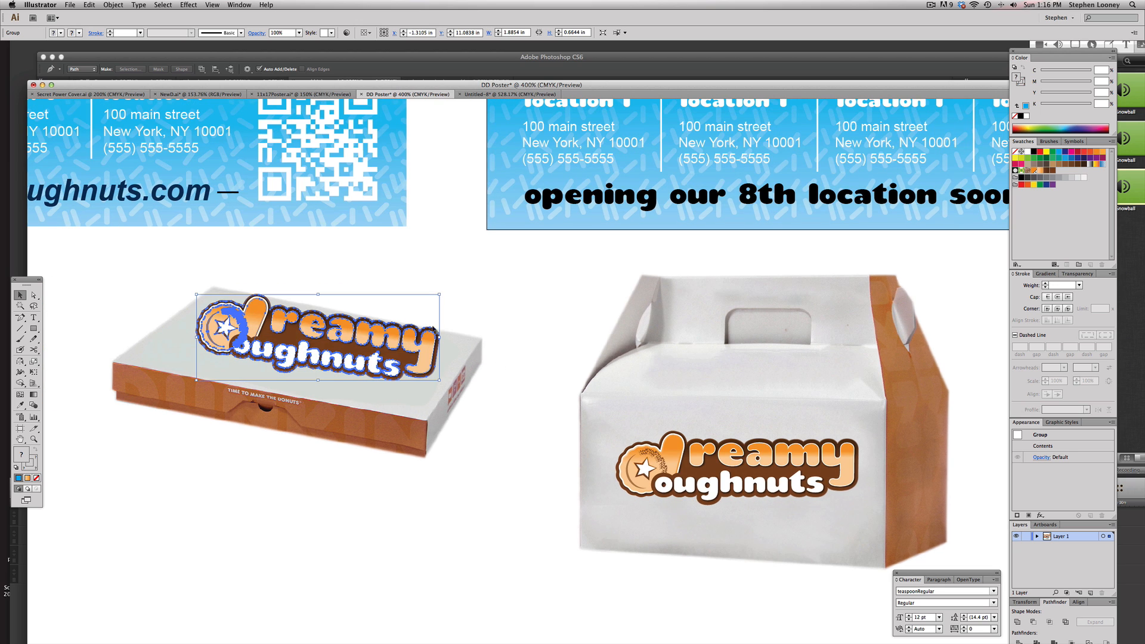
left_click_drag(439, 298, 408, 319)
left_click(466, 309)
Copy the logo from the munchkin box onto the coffee cup on the template artboard and resize it slightly
left_click(656, 391, "alt+super")
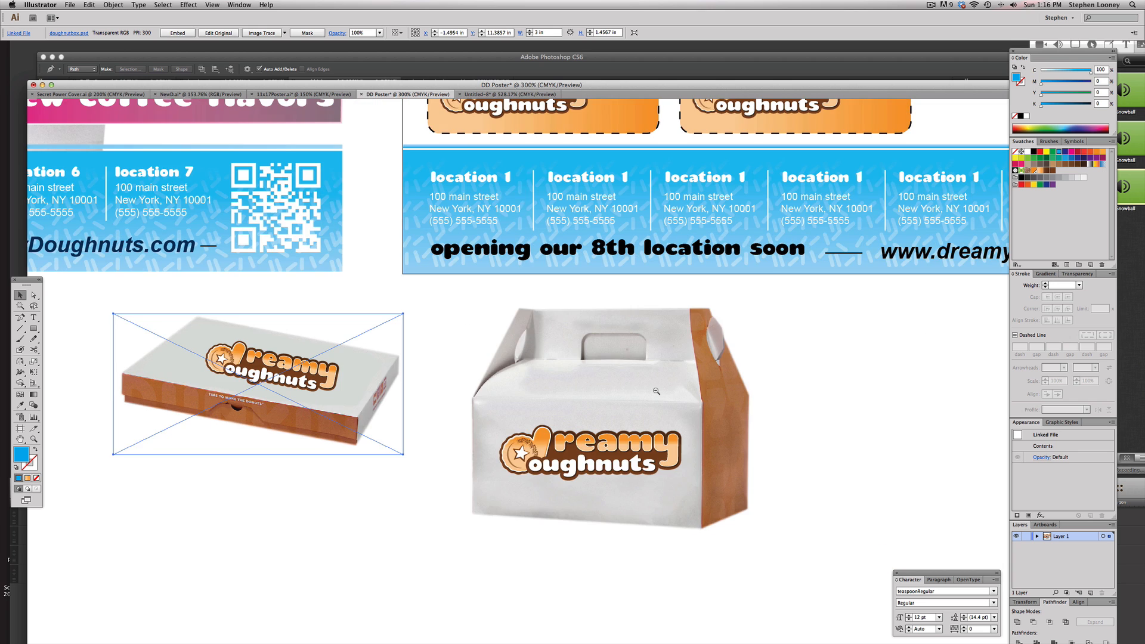
left_click(656, 391, "alt+super")
left_click_drag(578, 409, 562, 416)
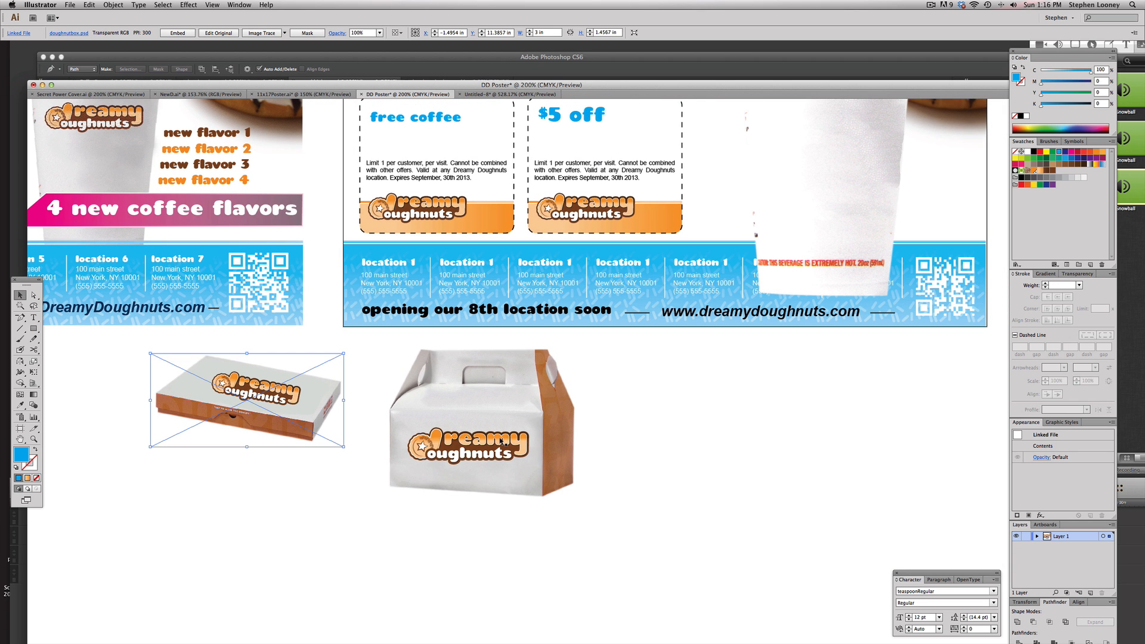
scroll(541, 352, "up", 3)
scroll(540, 352, "right", 4)
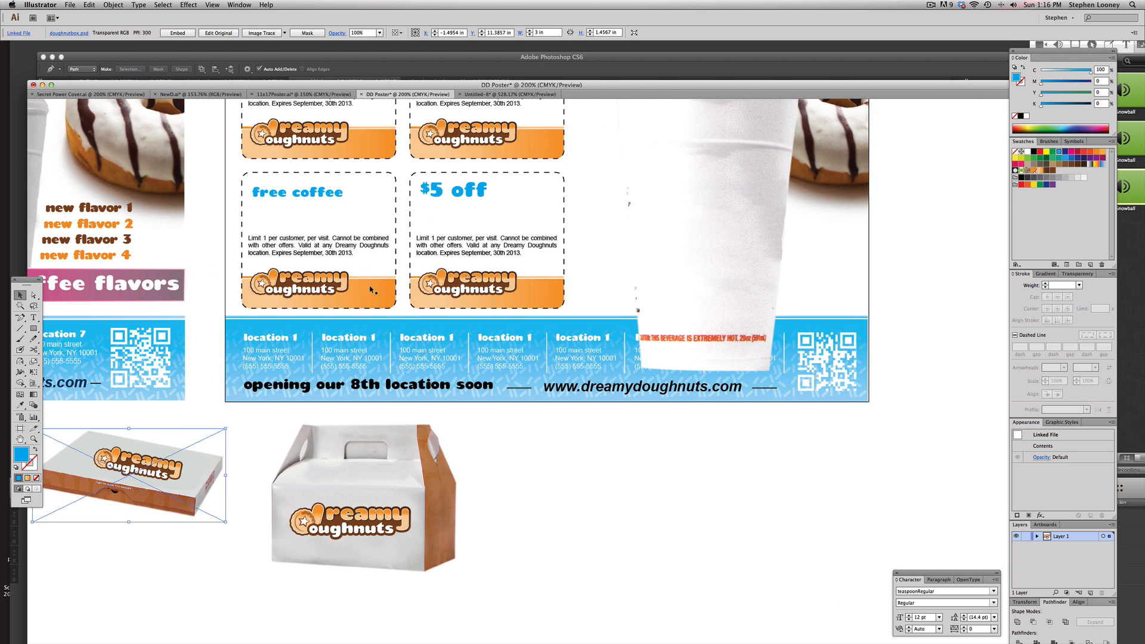
left_click_drag(357, 535, 708, 227)
left_click_drag(769, 205, 774, 200)
Change the cup logo's blending mode in the Transparency panel, then deselect it
left_click(1077, 274)
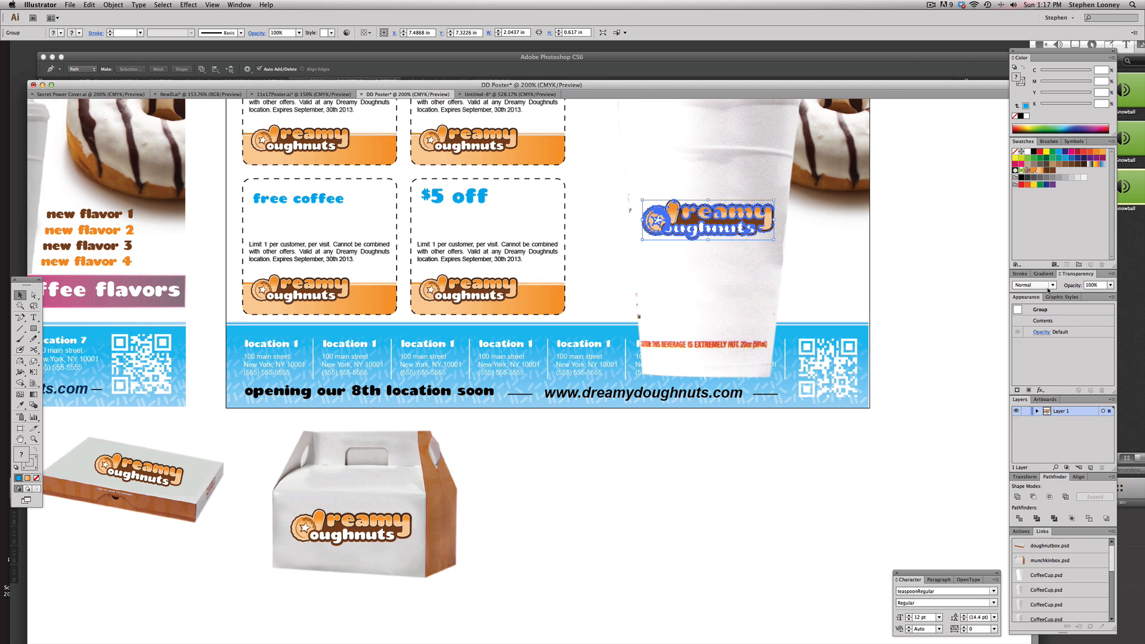
left_click(1042, 285)
left_click(1039, 317)
left_click(952, 268)
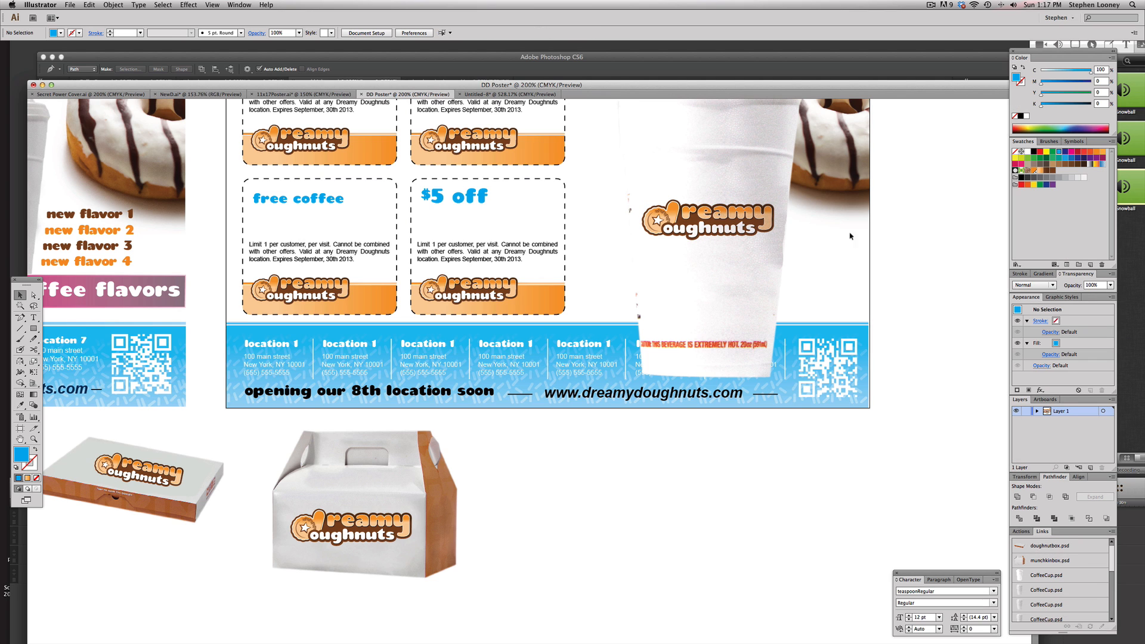
Zoom in to inspect how the logo sits on the coffee cup, then zoom back out to the poster
left_click_drag(621, 170, 769, 325)
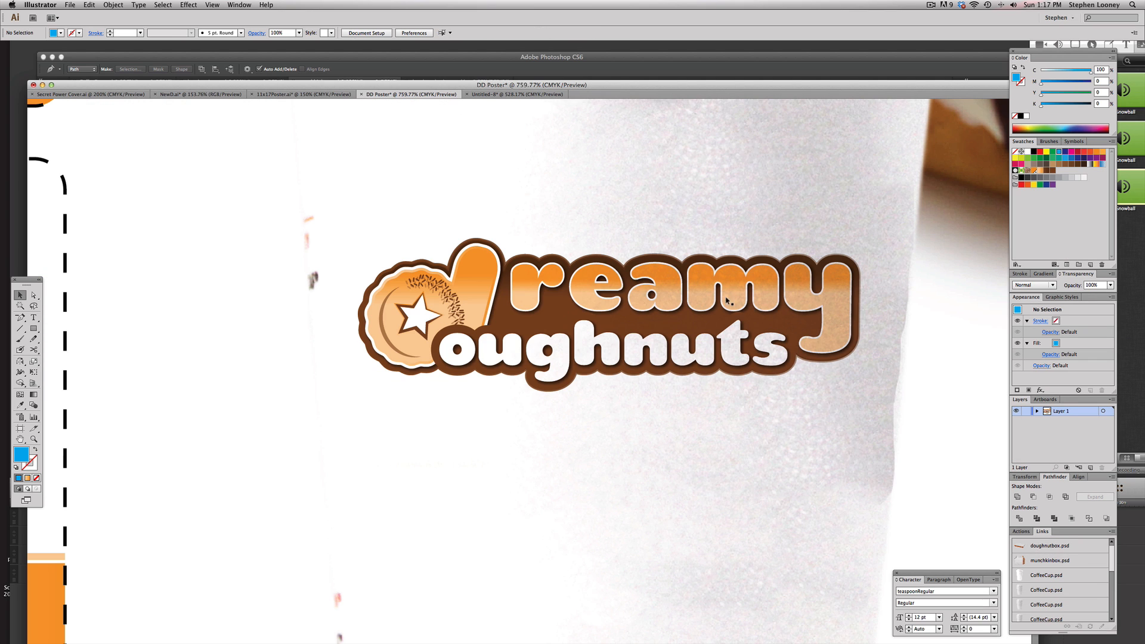
left_click(564, 354, "alt+super")
left_click(559, 354, "alt+super")
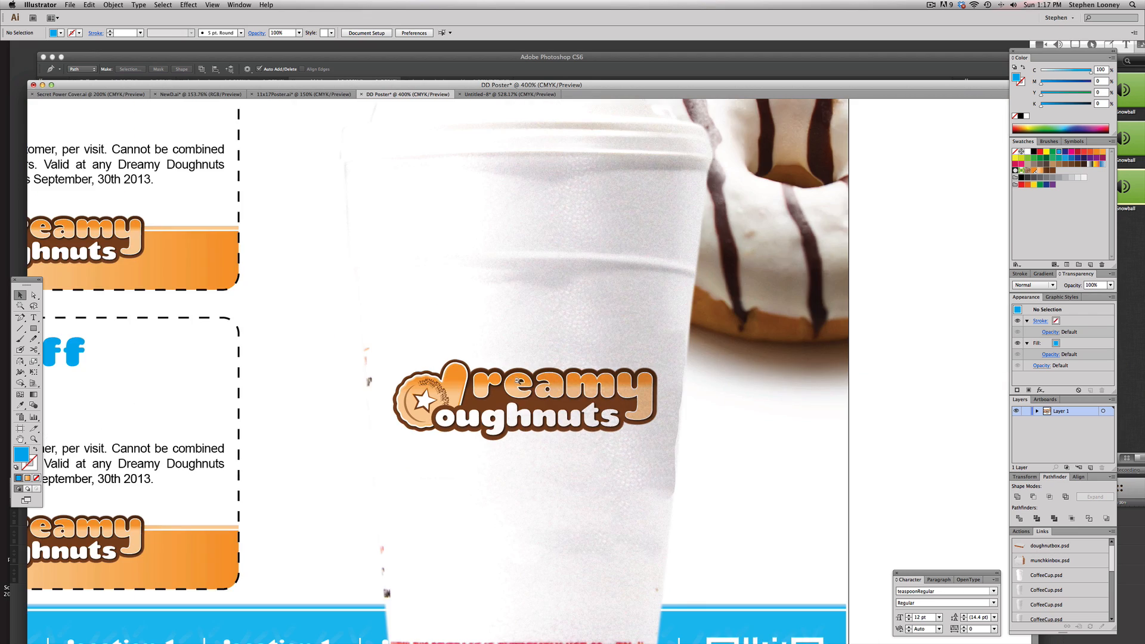
left_click(523, 396, "alt+super")
scroll(597, 328, "left", 4)
left_click(650, 296)
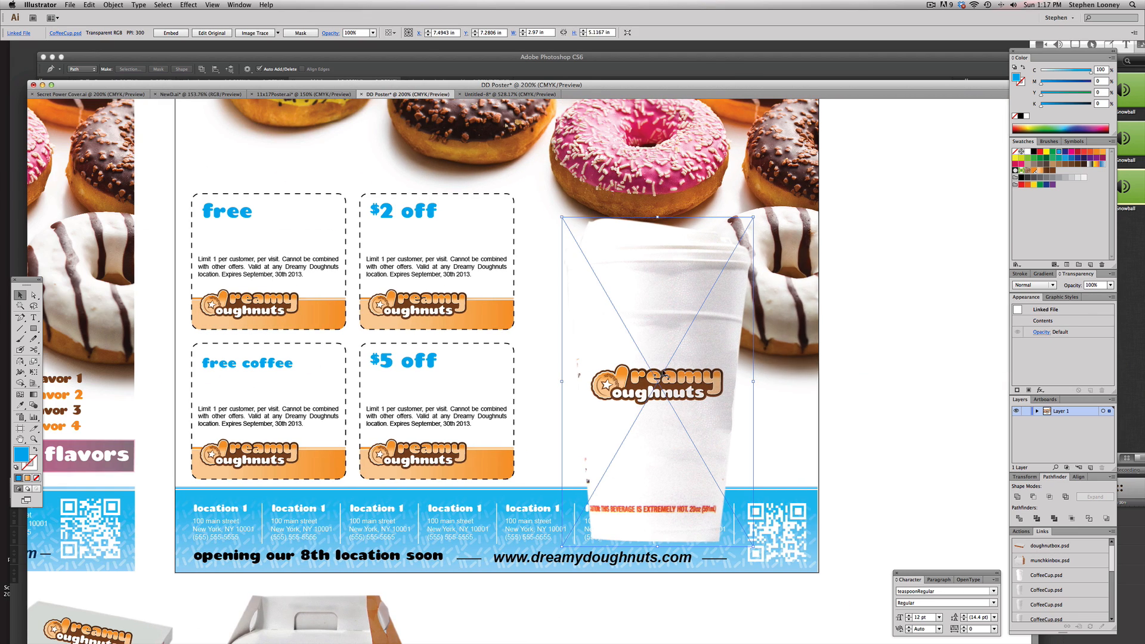
scroll(650, 368, "left", 3)
left_click(511, 338, "alt+super")
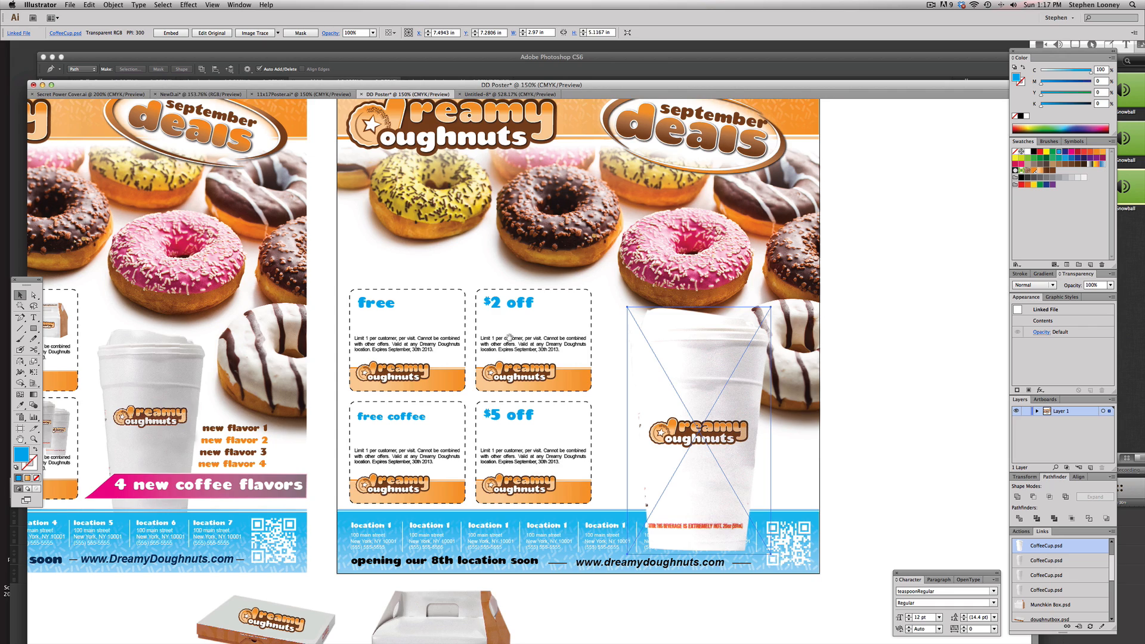
scroll(574, 325, "down", 1)
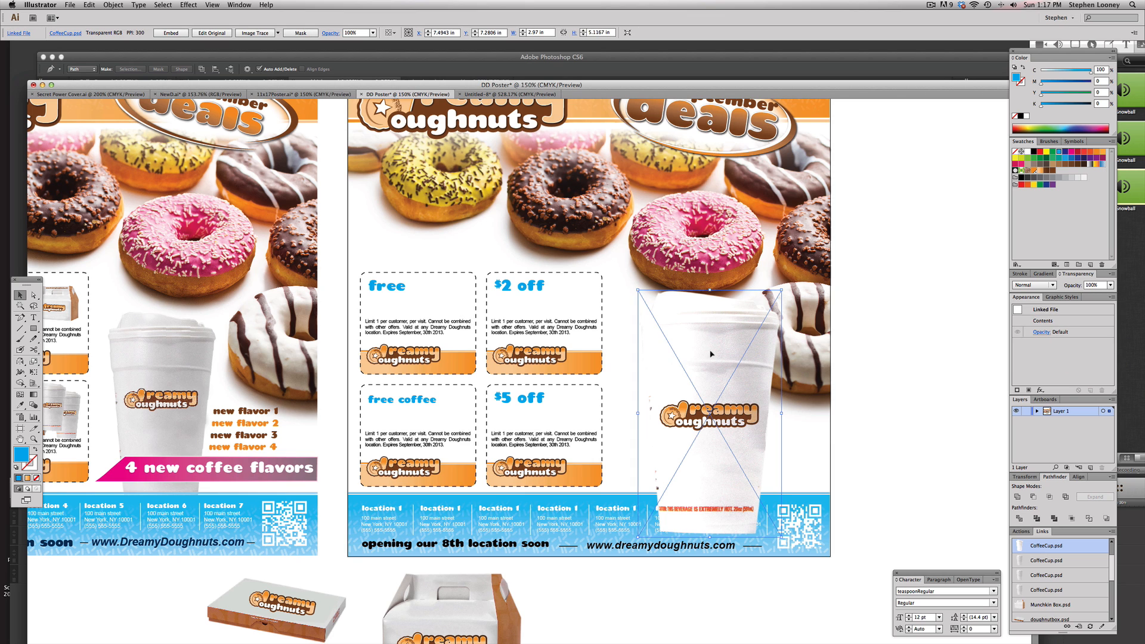
left_click(843, 394)
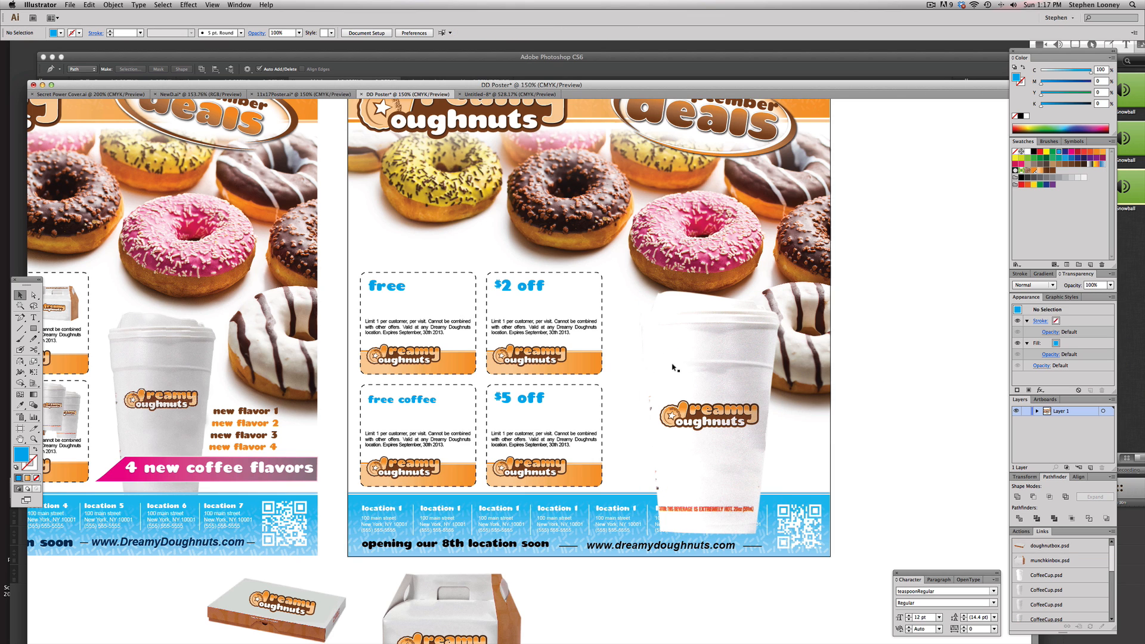
Switch to Photoshop and apply Levels to CoffeeCup.psd with input levels 68, 0.80 and 255
key("super+Tab")
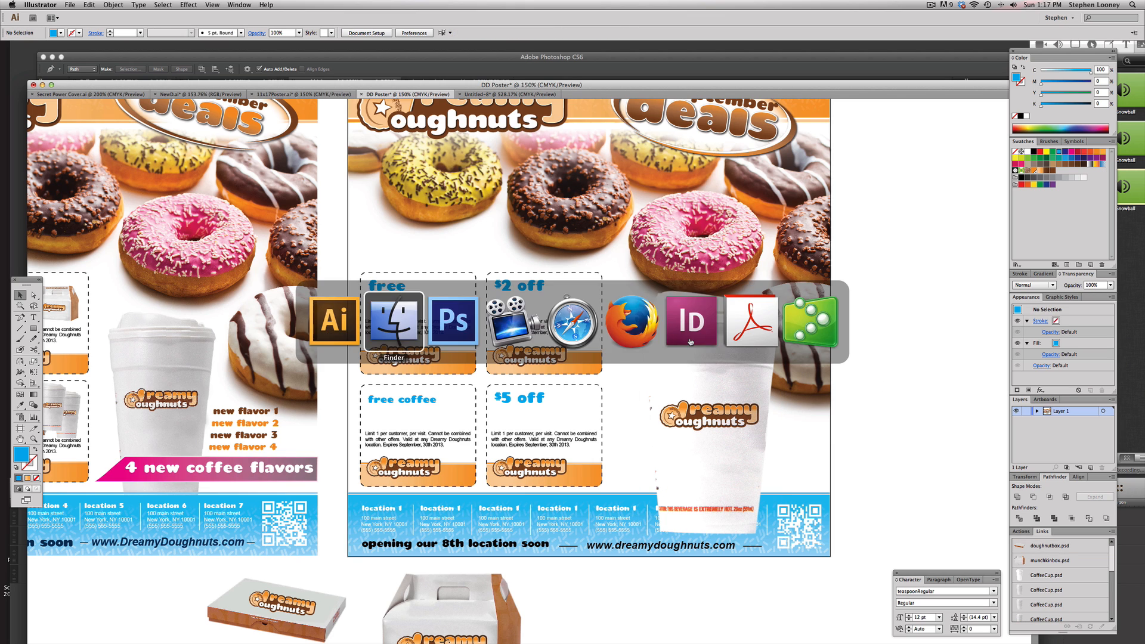
key("super+Tab")
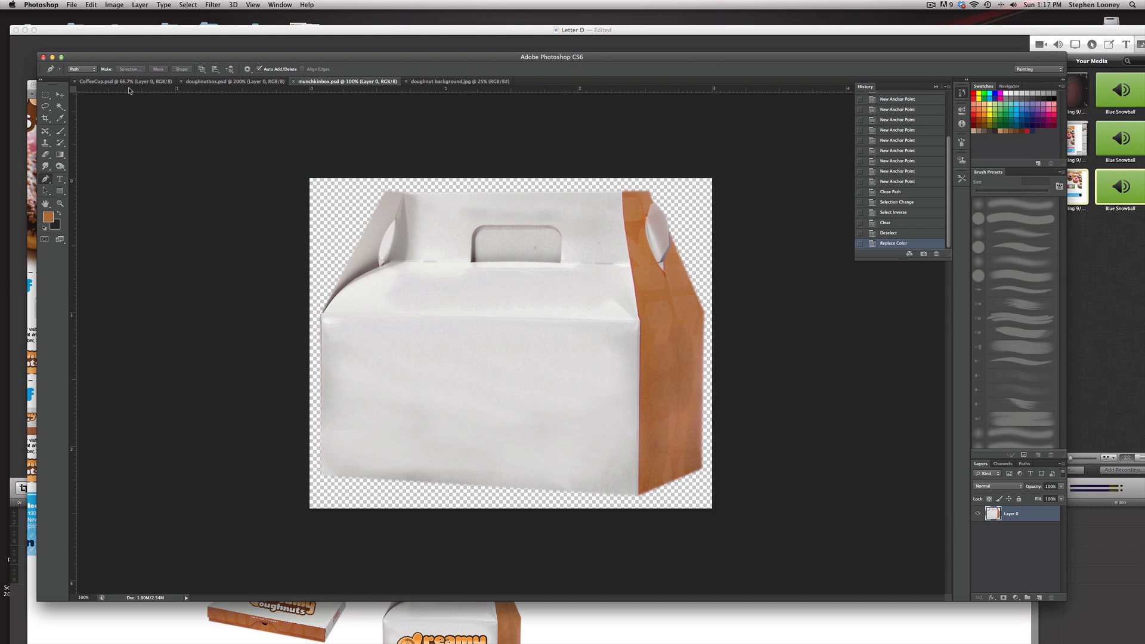
left_click(126, 81)
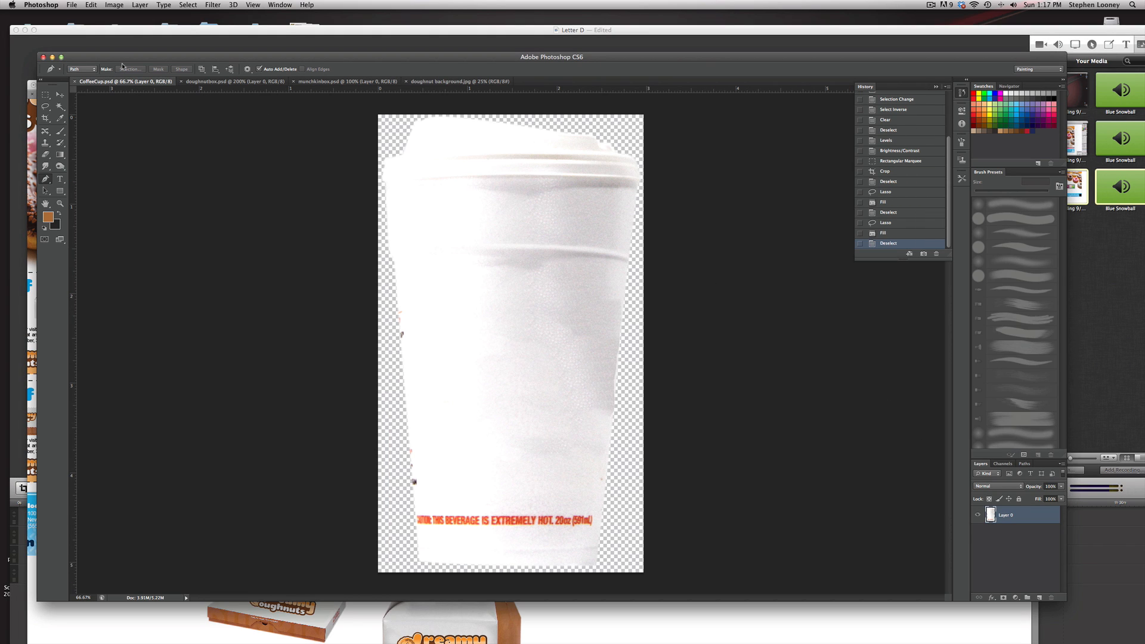
left_click(114, 4)
mouse_move(149, 32)
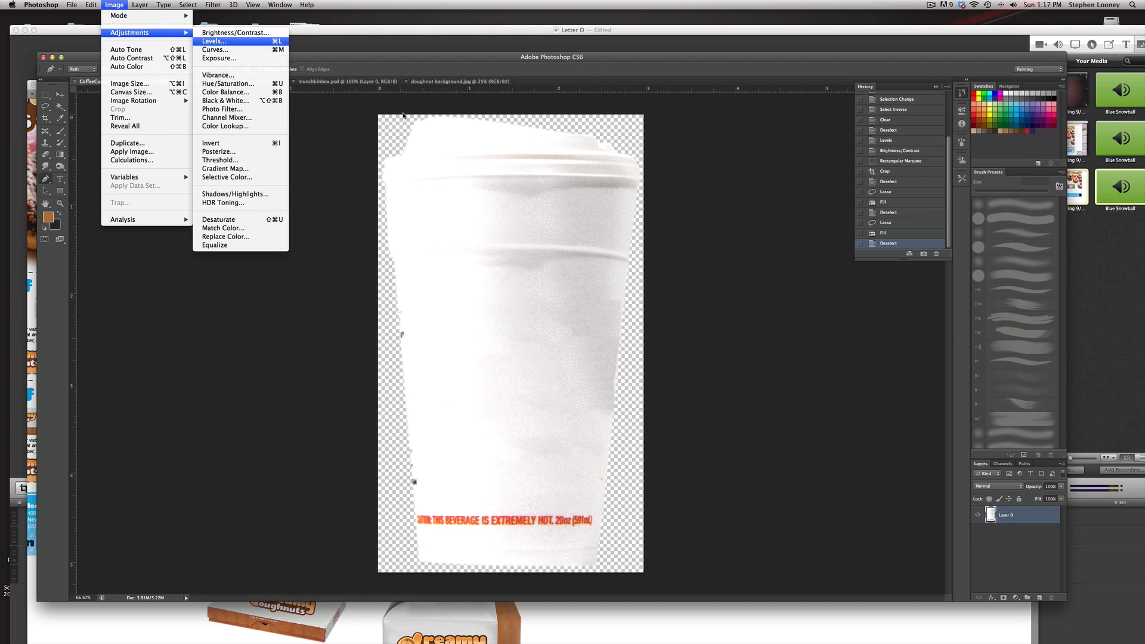
left_click(213, 41)
left_click_drag(816, 372, 896, 373)
left_click(963, 286)
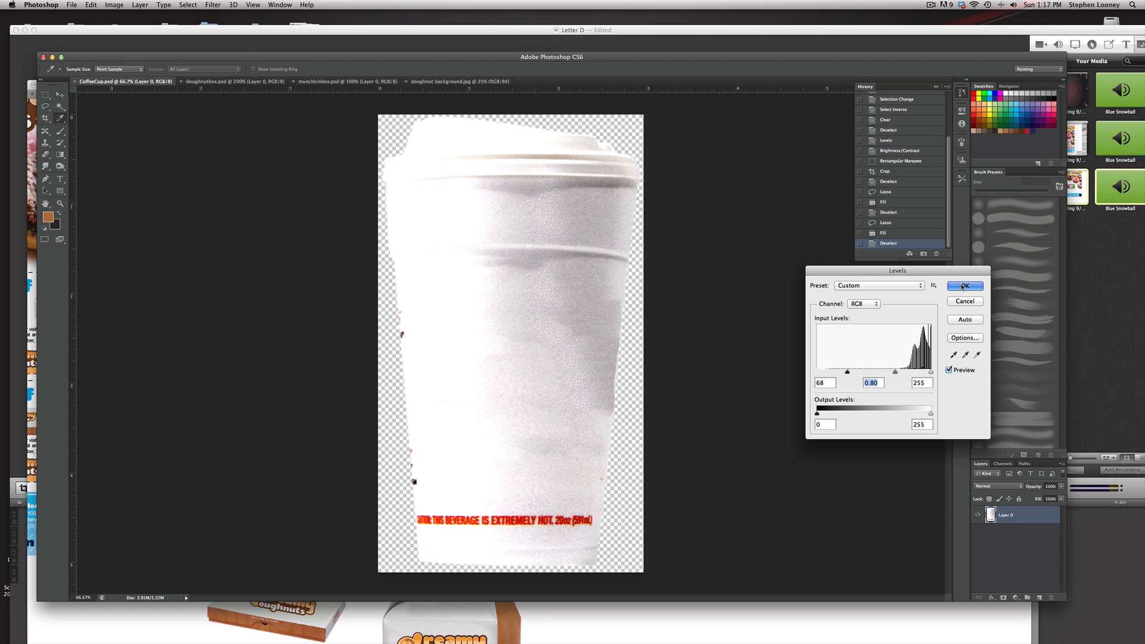
key("p")
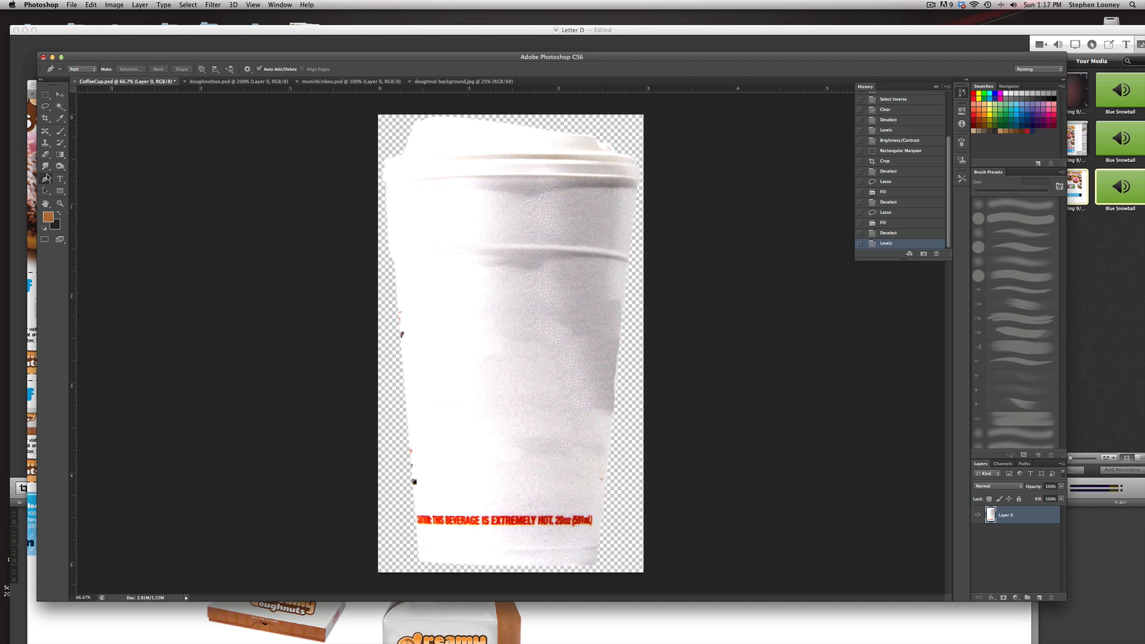
Darken the cup's left edge with the Burn tool on midtones using a smaller brush, then save CoffeeCup.psd
left_click(44, 166)
left_click(62, 167)
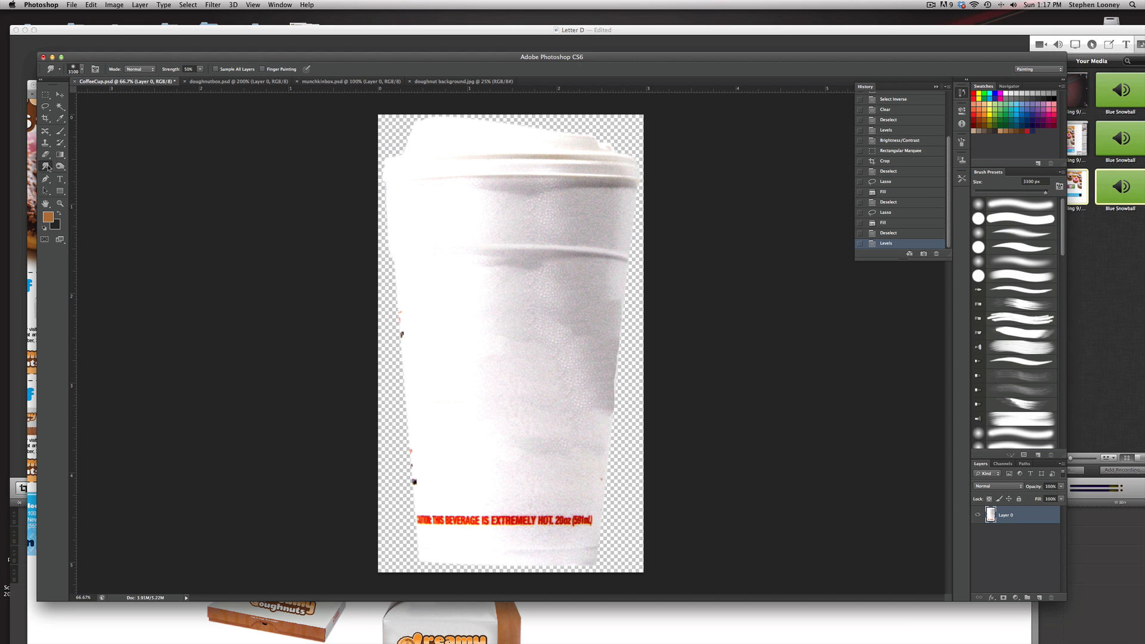
left_click(86, 173)
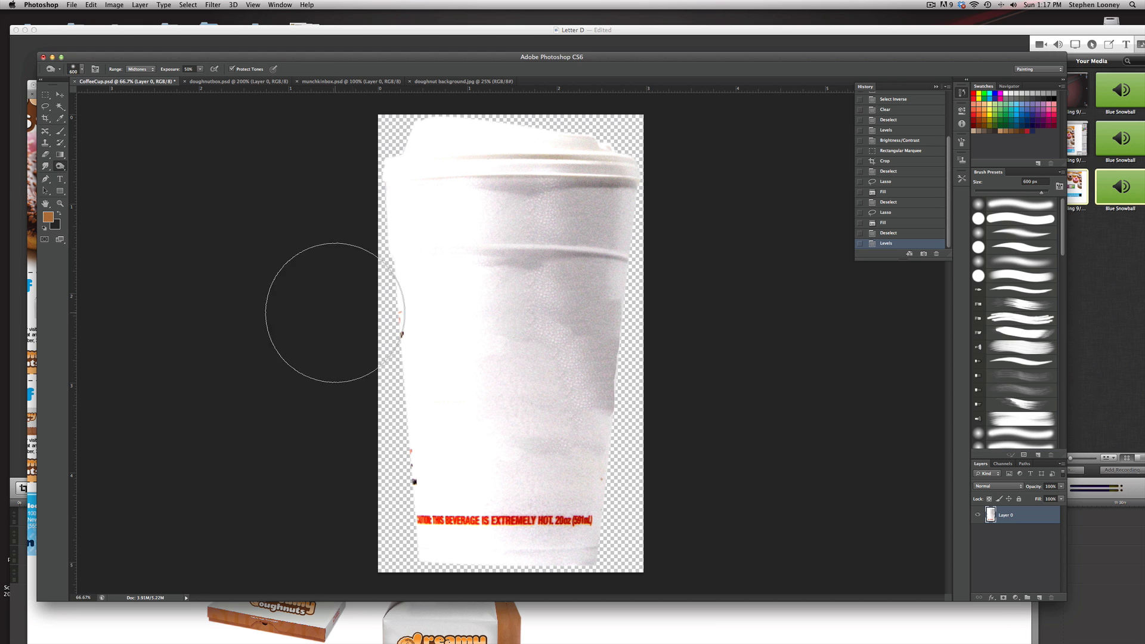
mouse_move(417, 468)
left_mouse_down()
mouse_move(401, 199)
mouse_move(409, 455)
mouse_move(409, 320)
mouse_move(421, 382)
left_mouse_up()
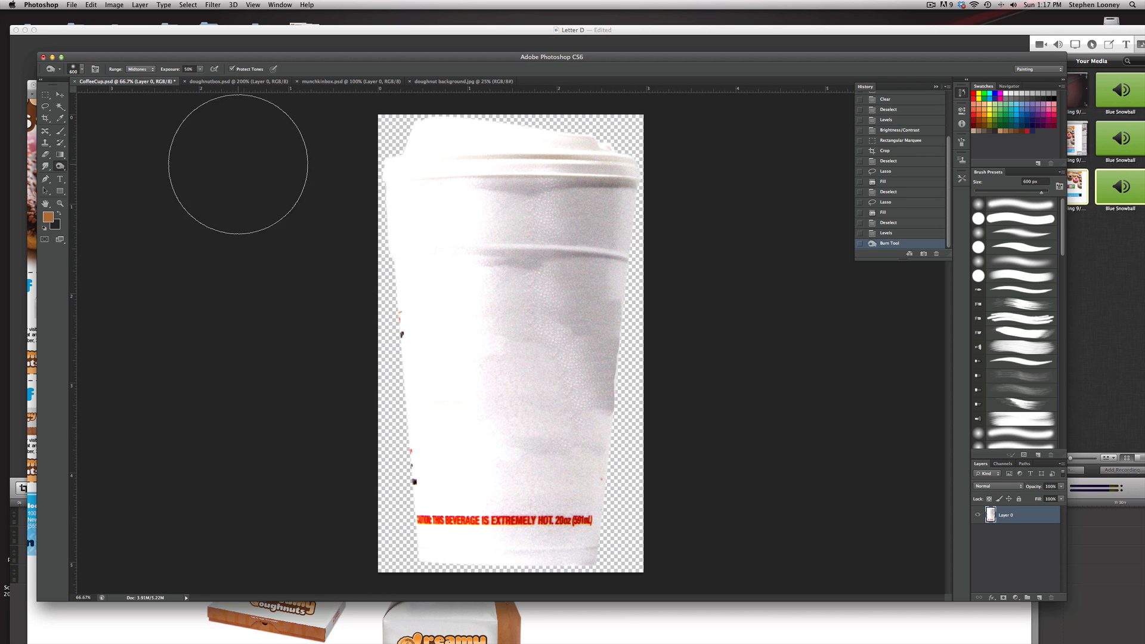
key("bracketleft")
key("bracketleft")
key("bracketleft")
key("bracketleft")
key("bracketleft")
key("bracketleft")
key("bracketleft")
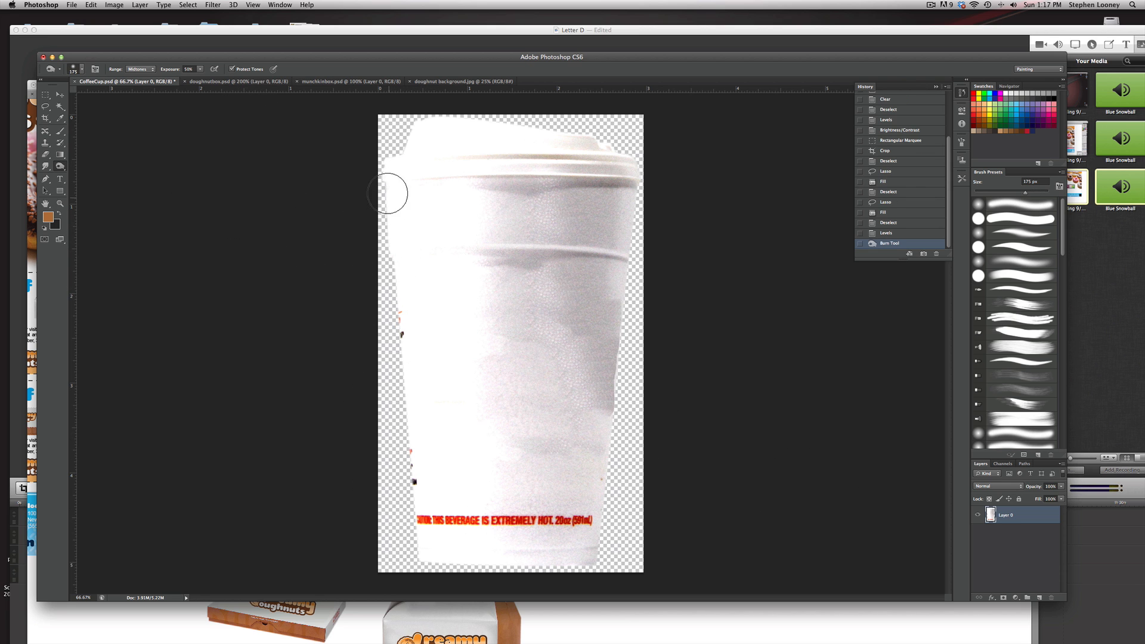
mouse_move(401, 415)
left_mouse_down()
mouse_move(421, 568)
mouse_move(427, 491)
left_mouse_up()
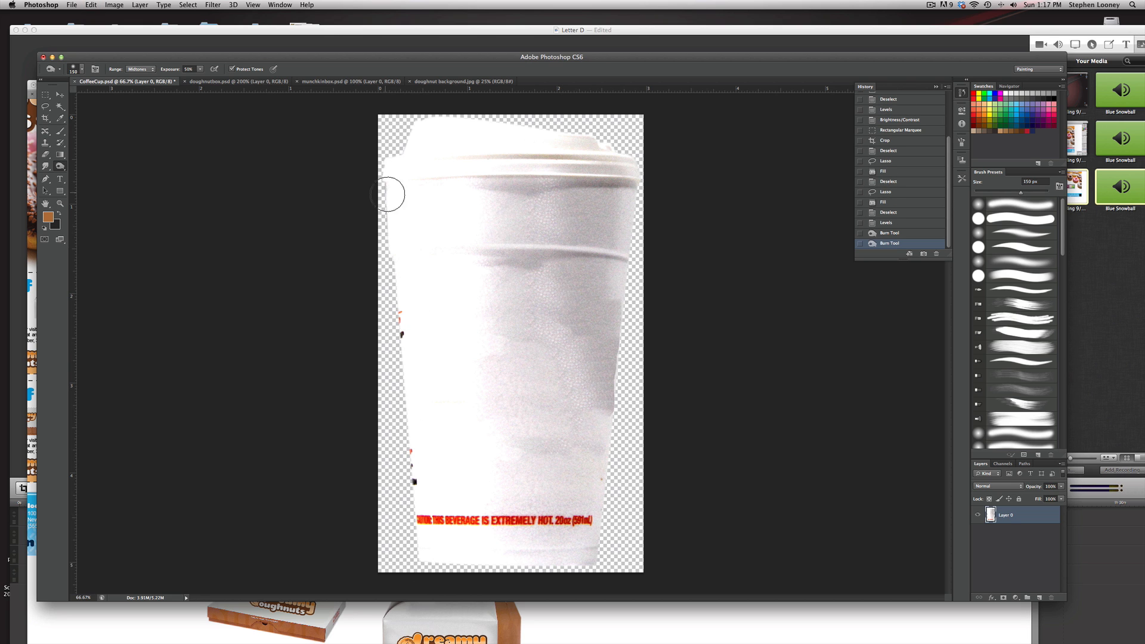
left_click_drag(391, 191, 403, 184)
key("ctrl+s")
Switch to Illustrator, group the updated coffee cup image with its logo and nudge the group into place
key("super+Tab")
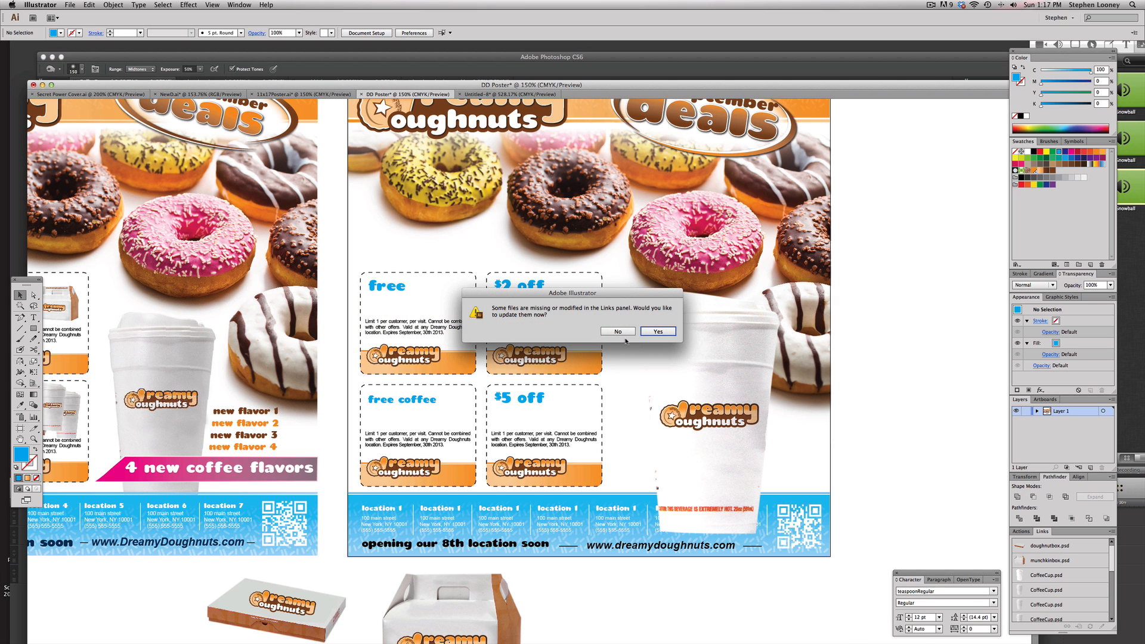
left_click(651, 337)
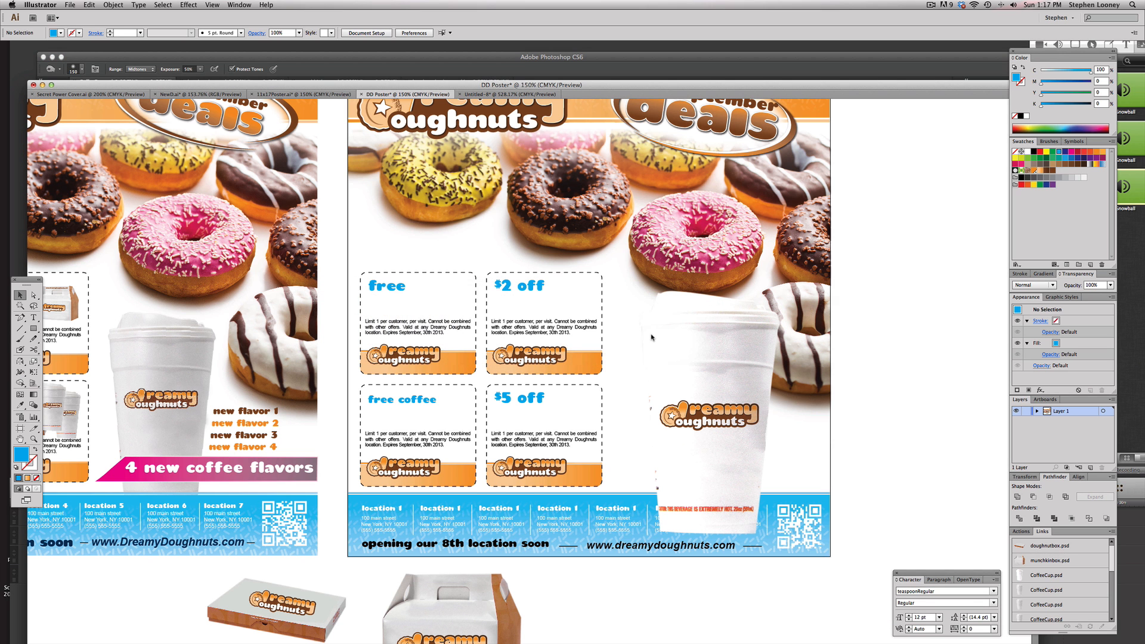
left_click(698, 343)
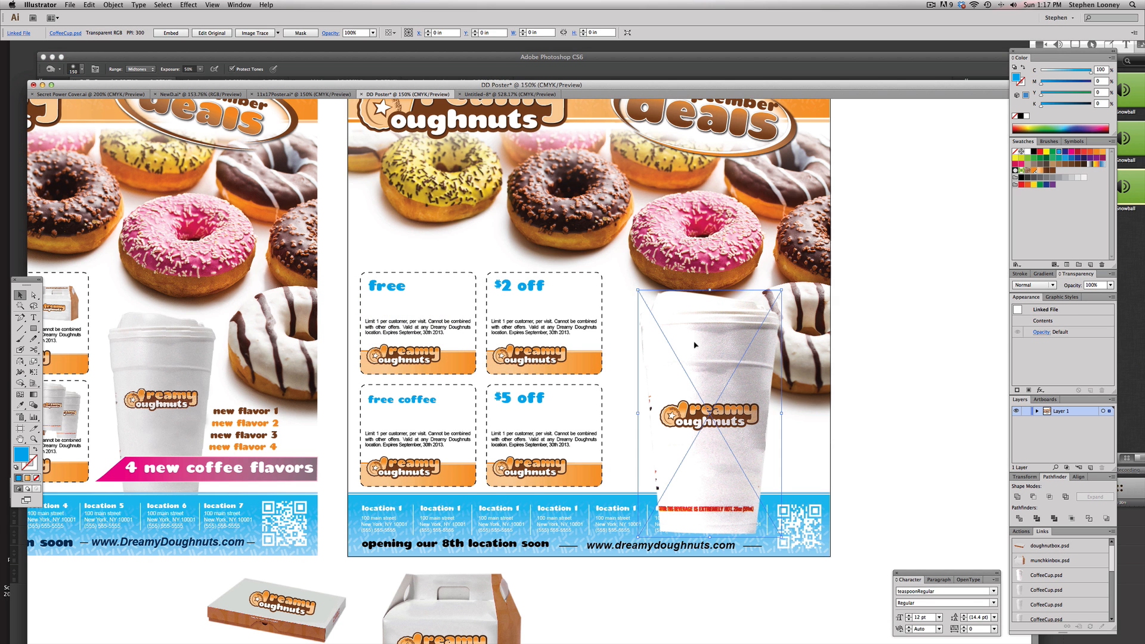
left_click(696, 413, "shift")
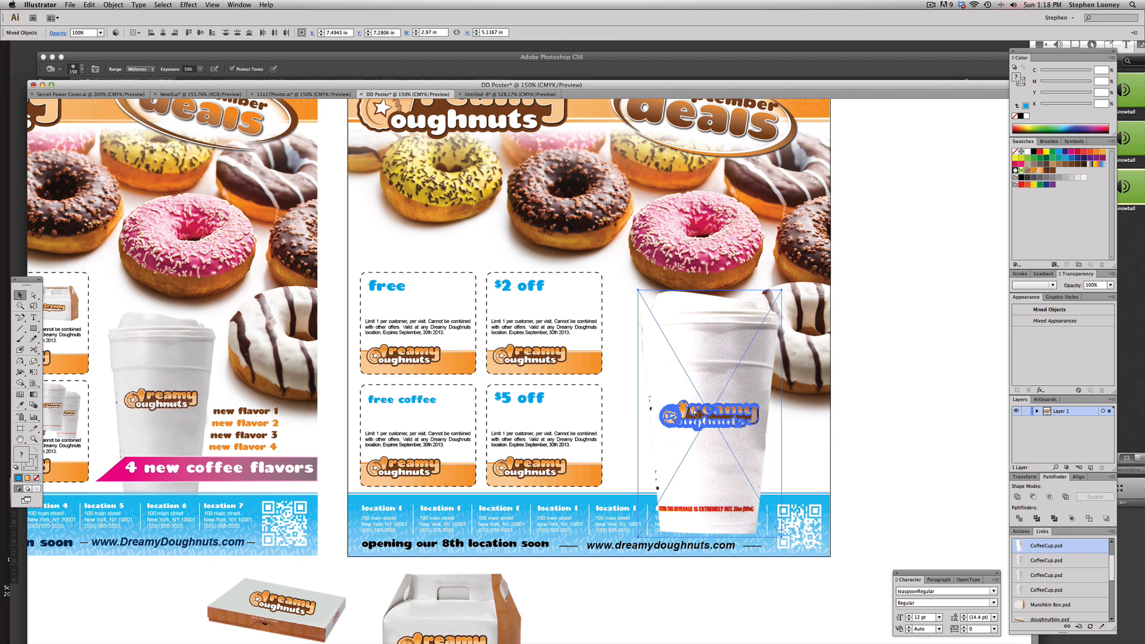
key("super+g")
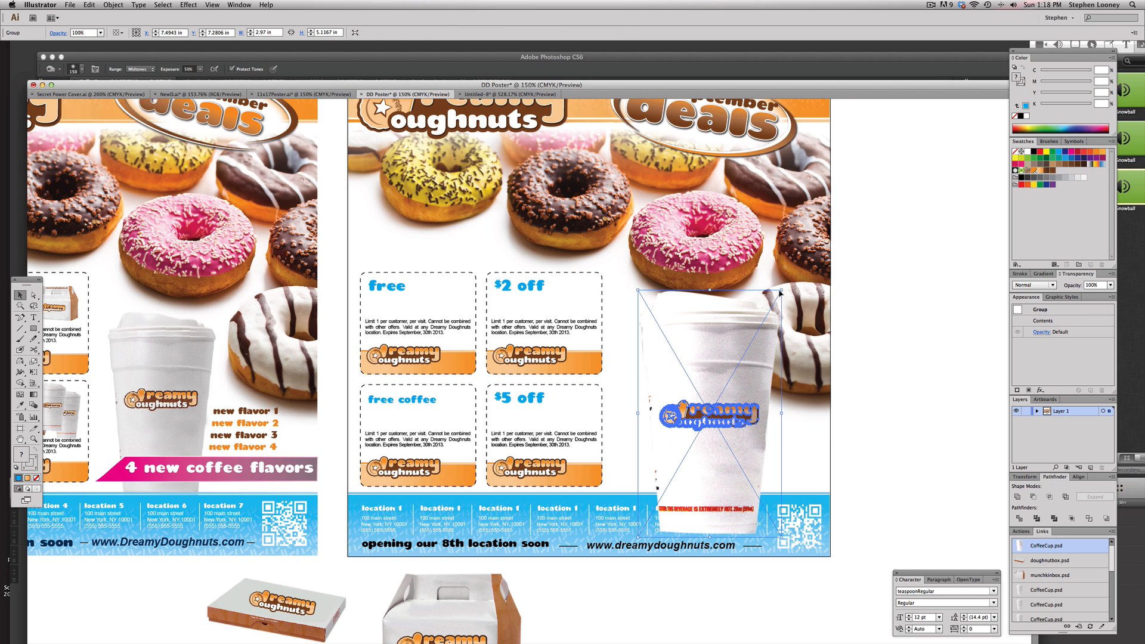
left_click_drag(699, 361, 717, 363)
left_click_drag(717, 363, 705, 362)
Send the cup group to the back, then send the doughnut background image behind it
left_click(114, 6)
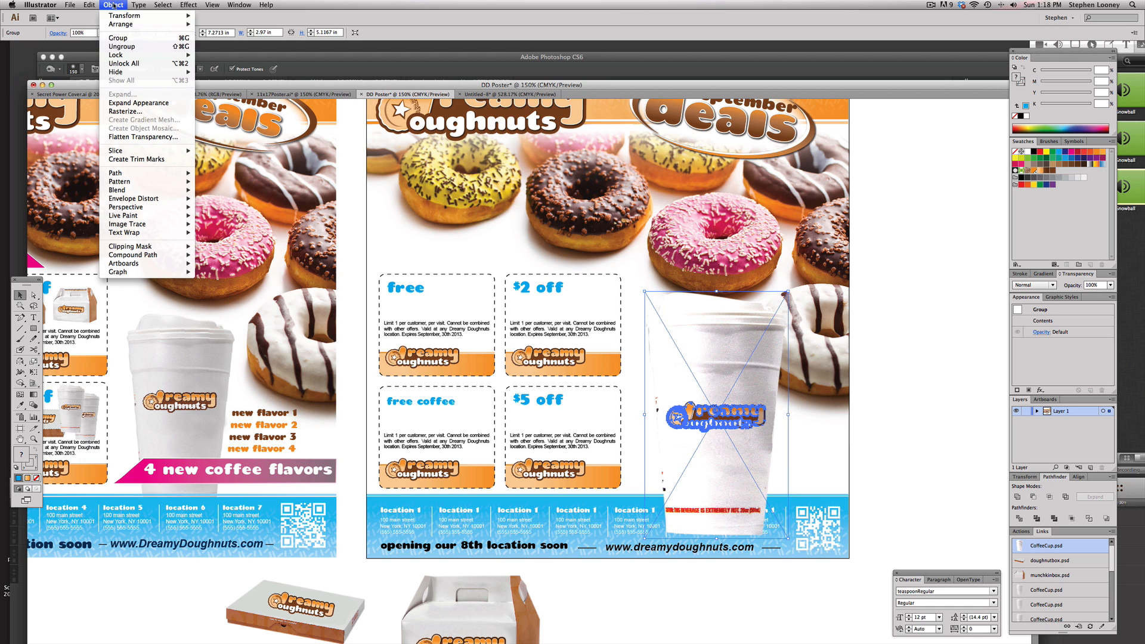
mouse_move(137, 25)
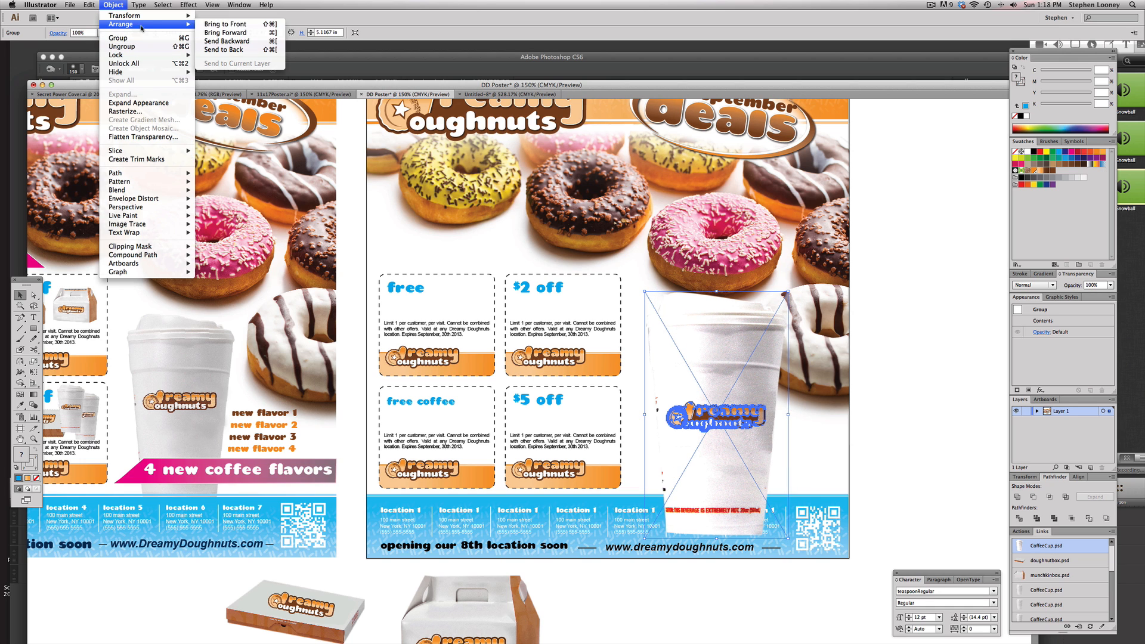
left_click(231, 50)
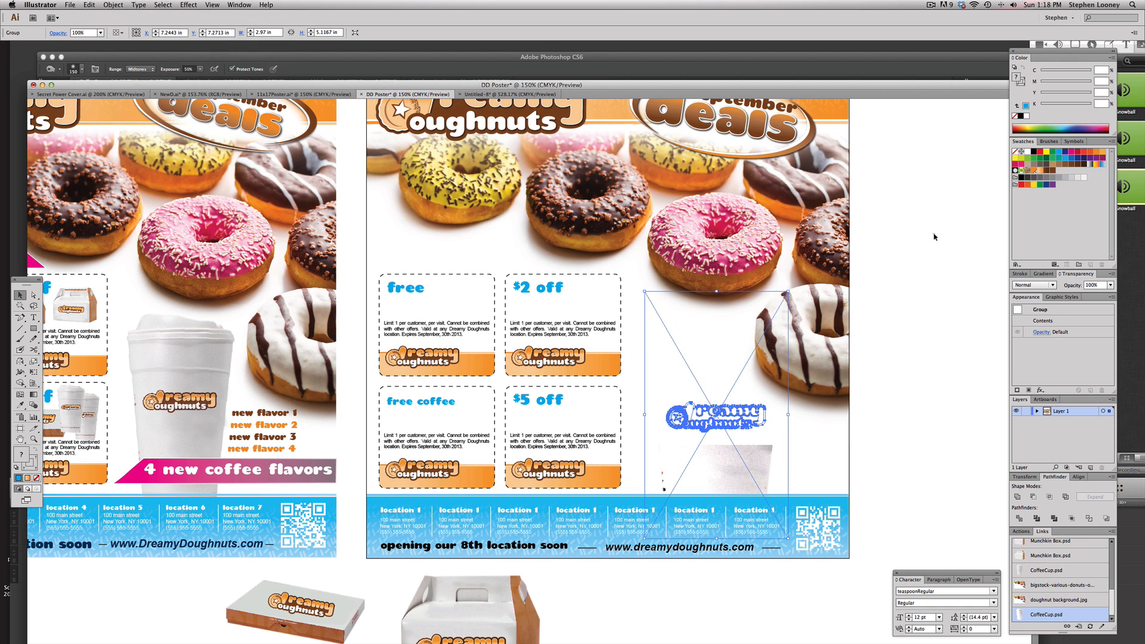
left_click(912, 247)
left_click(780, 248)
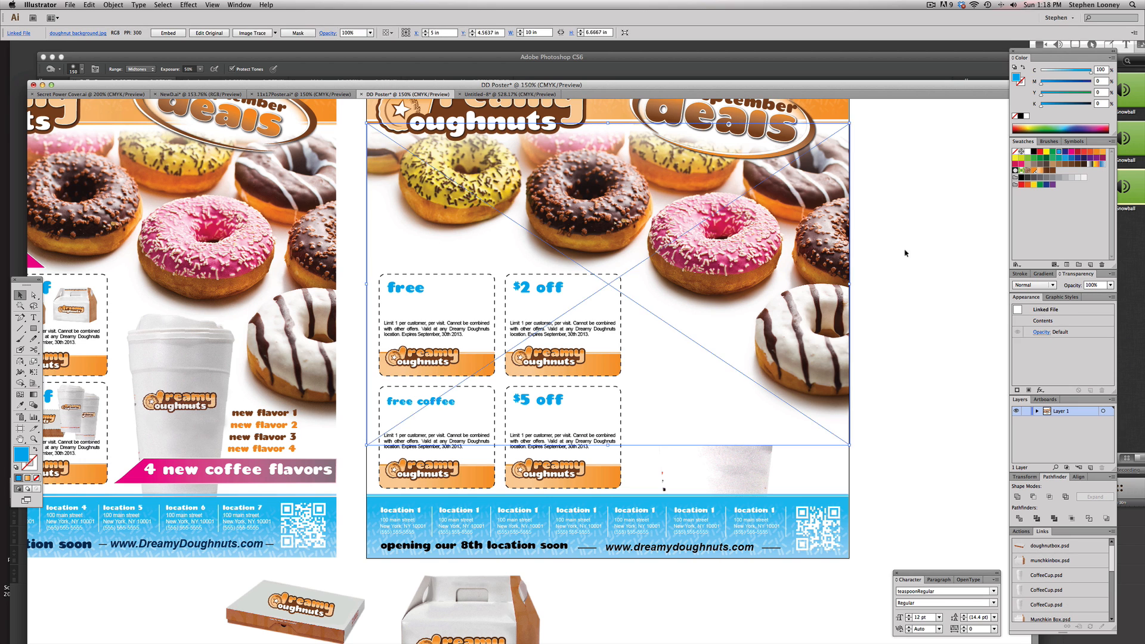
left_click(114, 6)
mouse_move(128, 24)
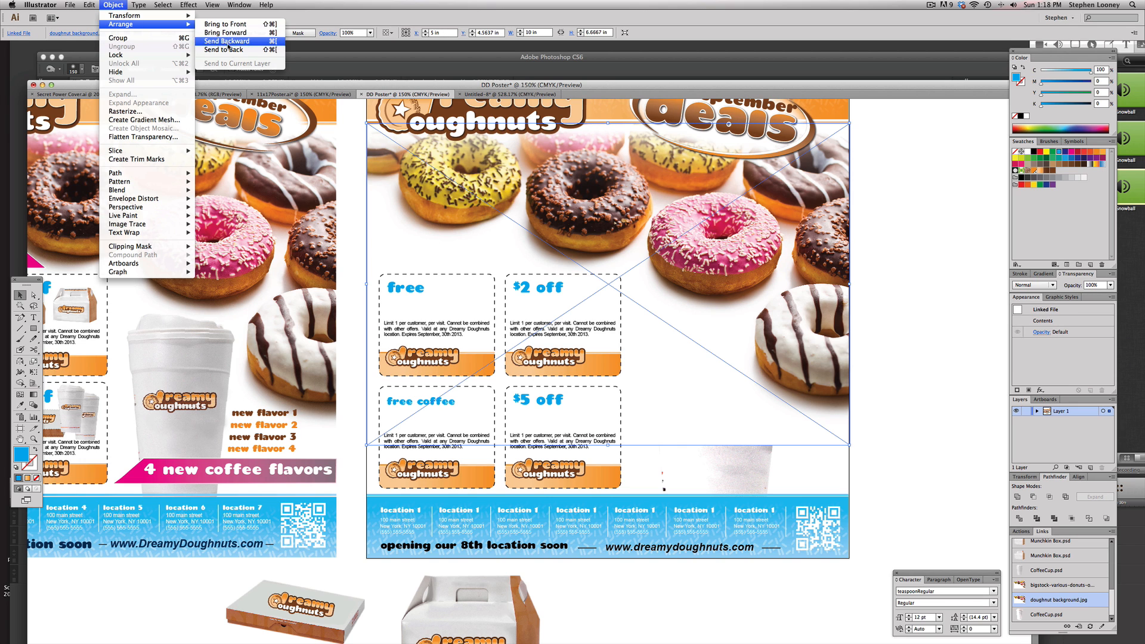
left_click(231, 50)
Scale the cup group down, reposition it beside the coupons, and deselect
left_click(932, 311)
left_click(744, 352)
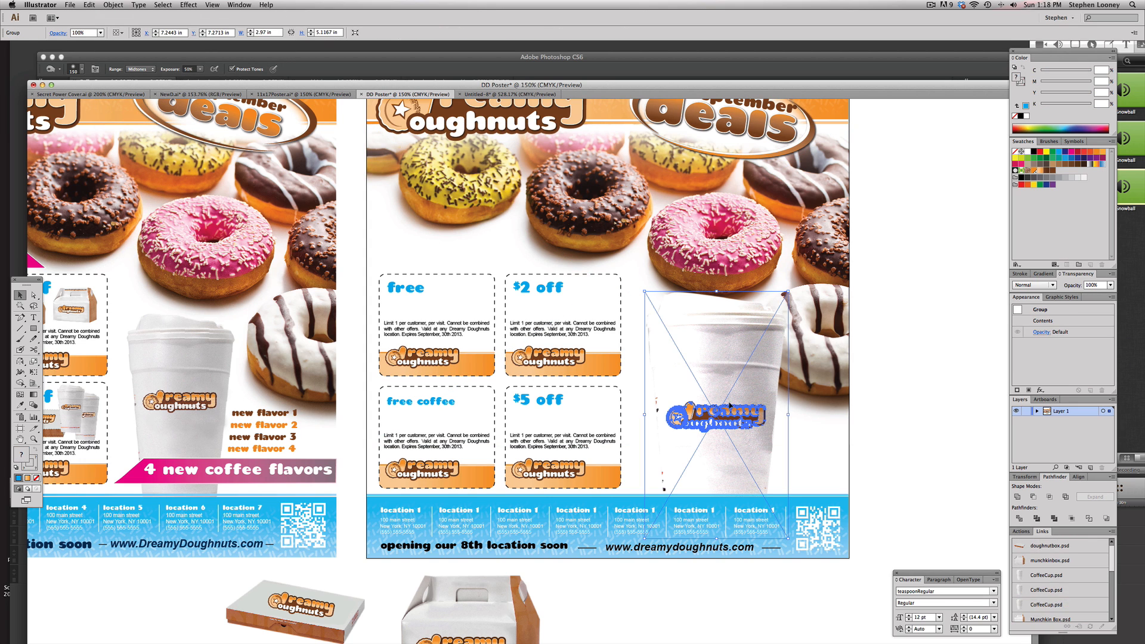
left_click_drag(788, 292, 761, 339)
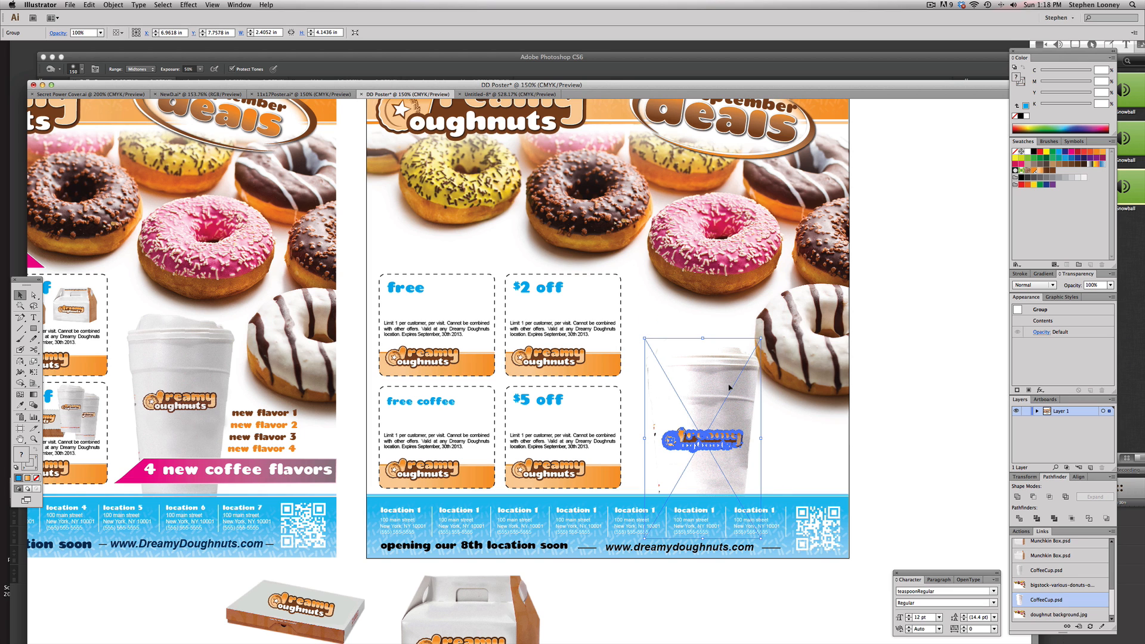
left_click_drag(727, 385, 721, 371)
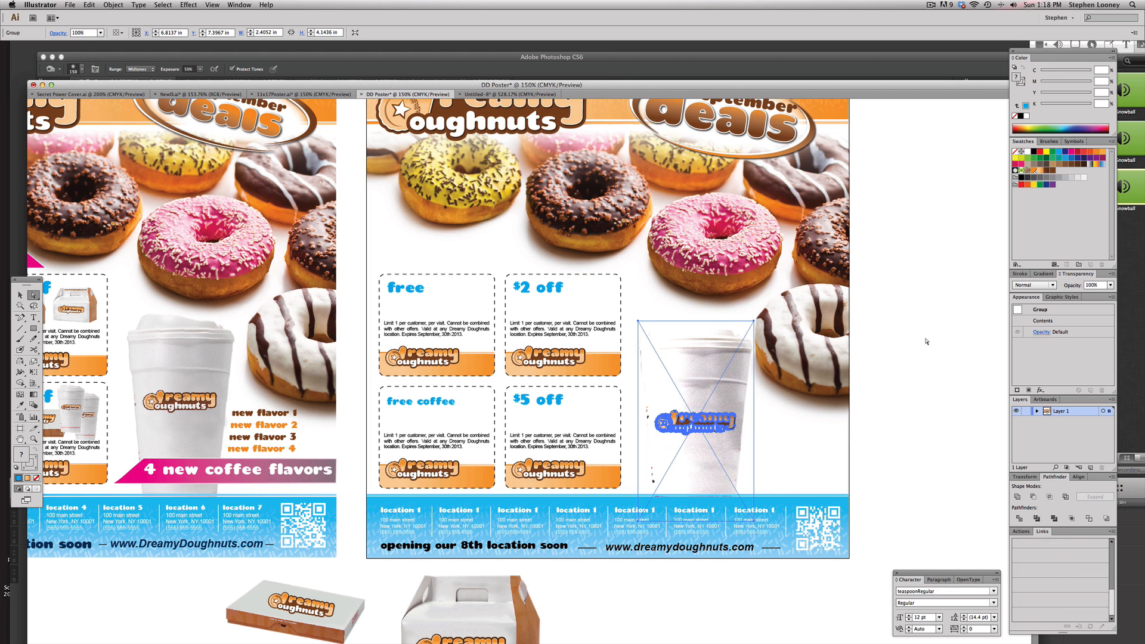
key("super+shift+a")
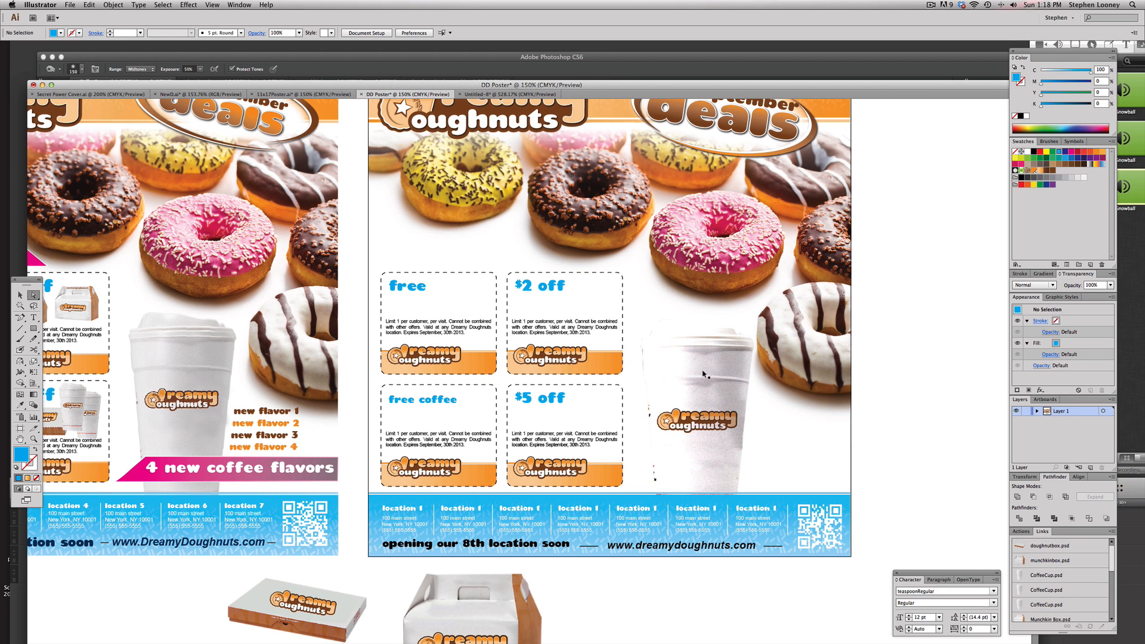
Switch to Photoshop and add a Drop Shadow layer style to the cup layer with a shorter distance
key("super+Tab")
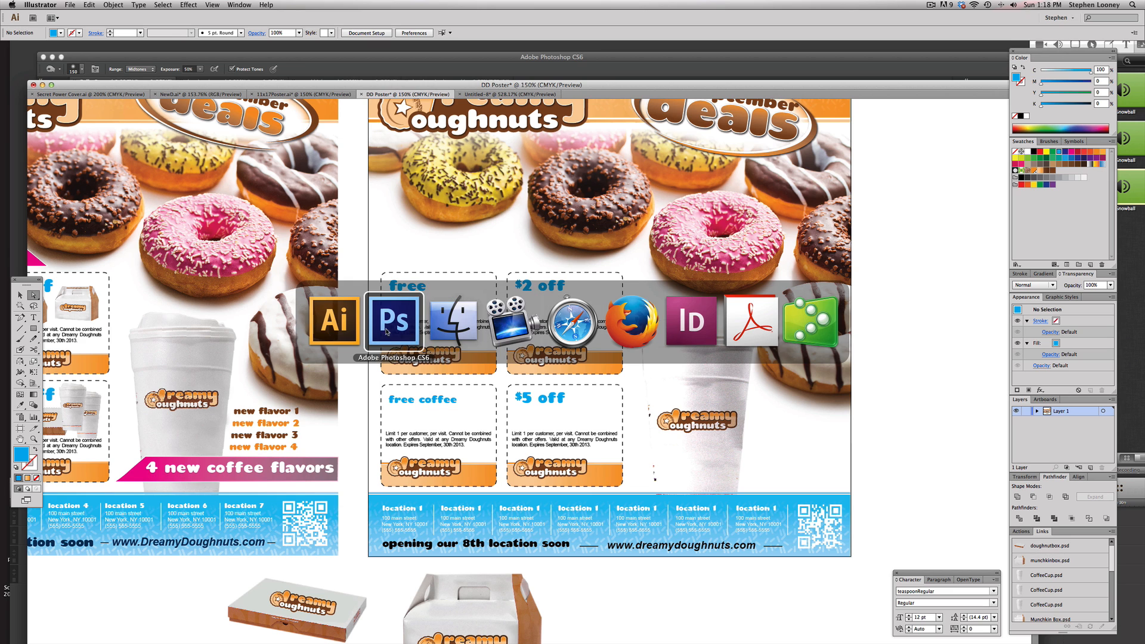
left_click(387, 322)
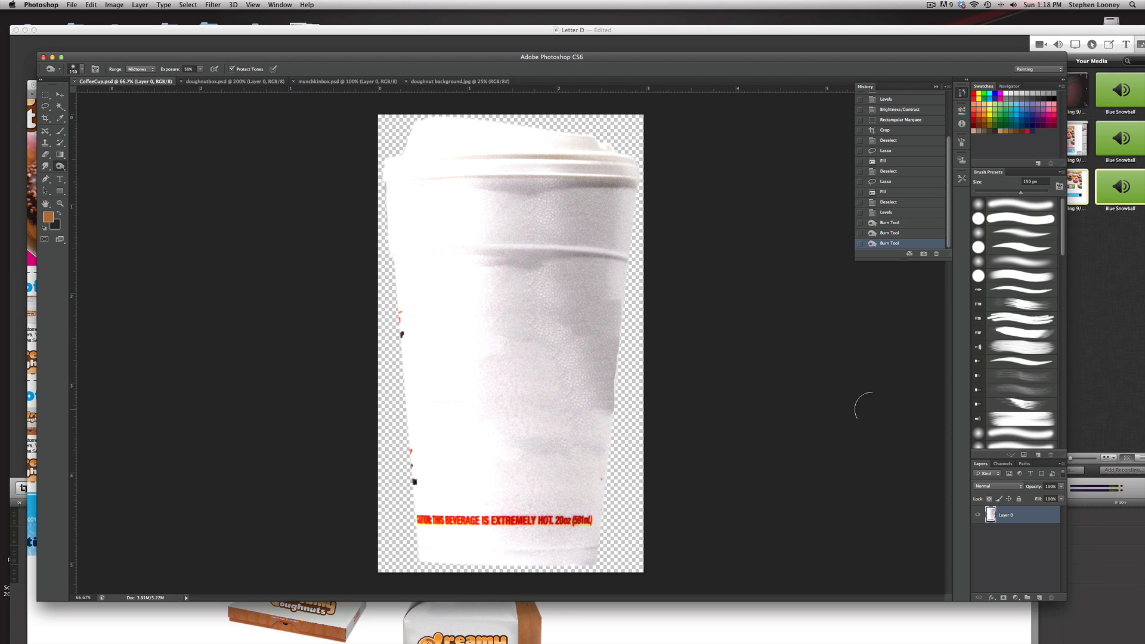
double_click(1034, 517)
left_click(896, 342)
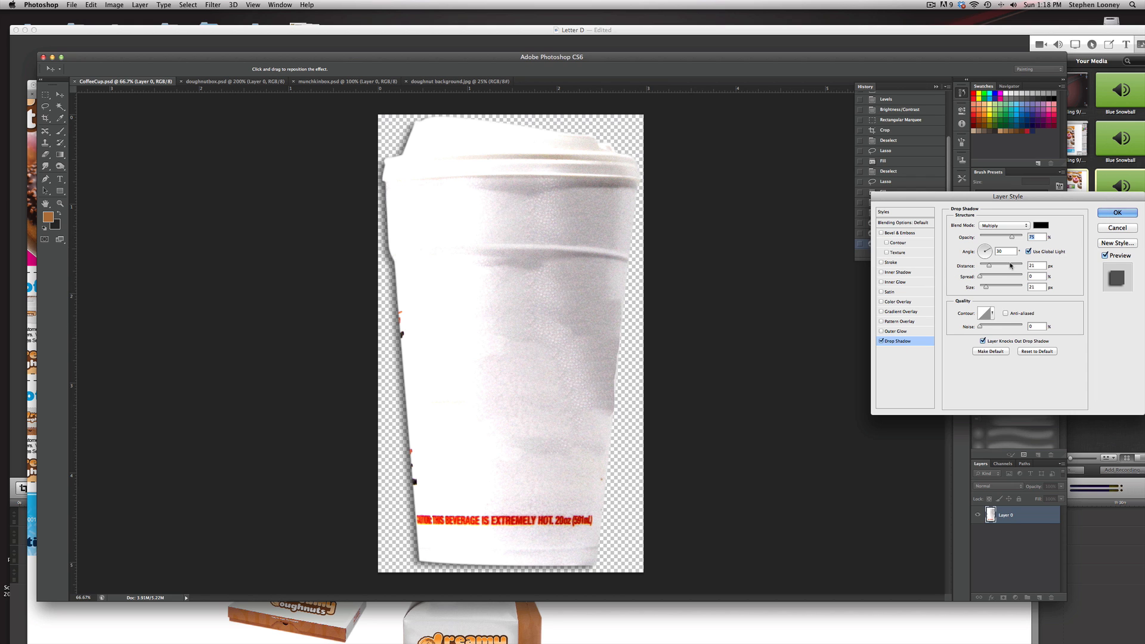
left_click_drag(989, 266, 983, 266)
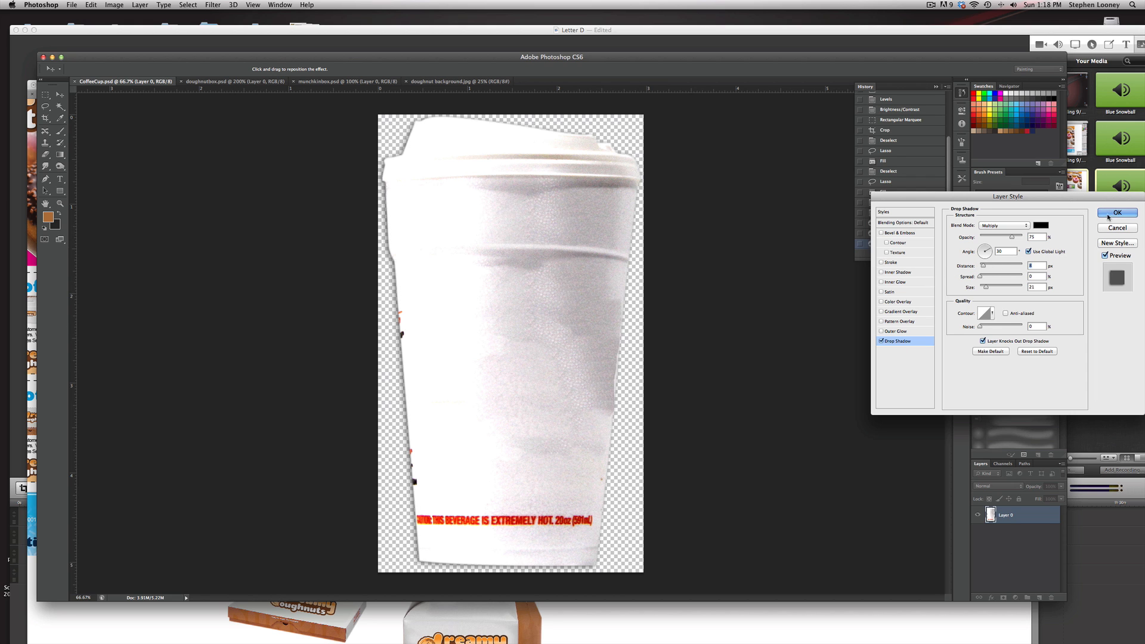
left_click(1107, 214)
Return to Illustrator, update the modified linked cup image, and zoom in on the poster
key("super+Tab")
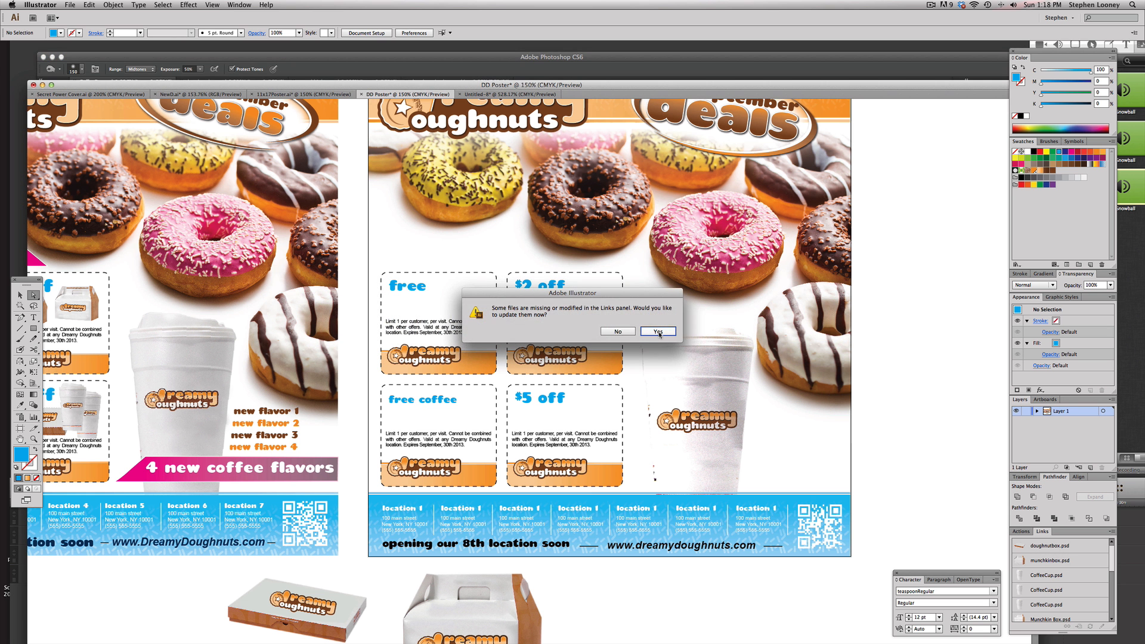
left_click(658, 332)
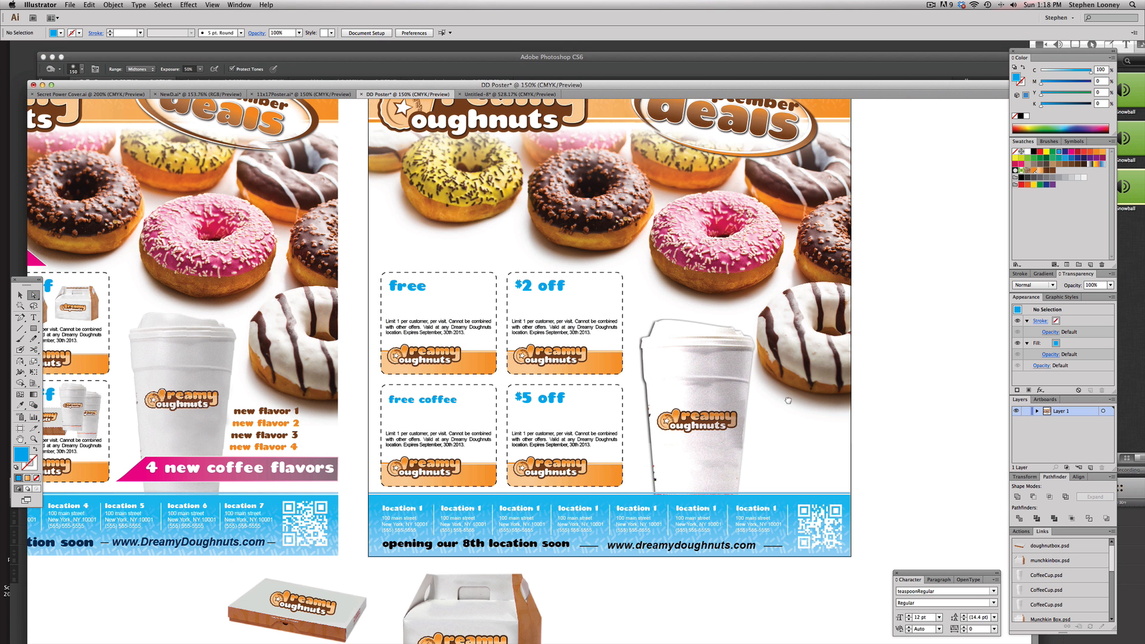
left_click_drag(788, 400, 868, 417)
key("v")
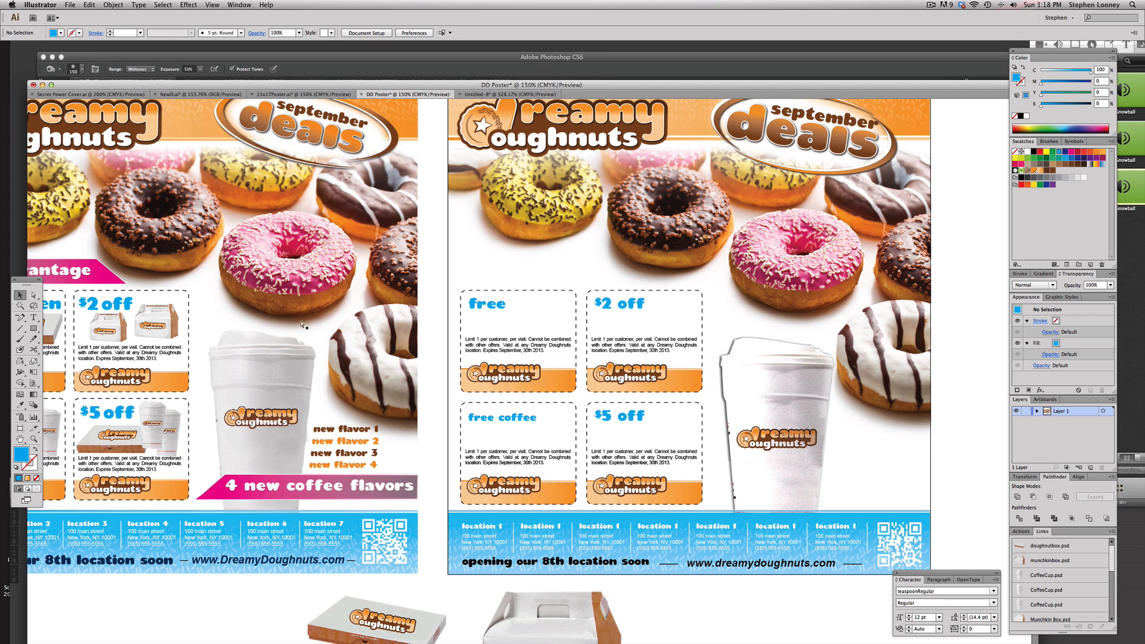
In Photoshop, edit the cup's drop shadow to reduce its size and opacity
key("super+Tab")
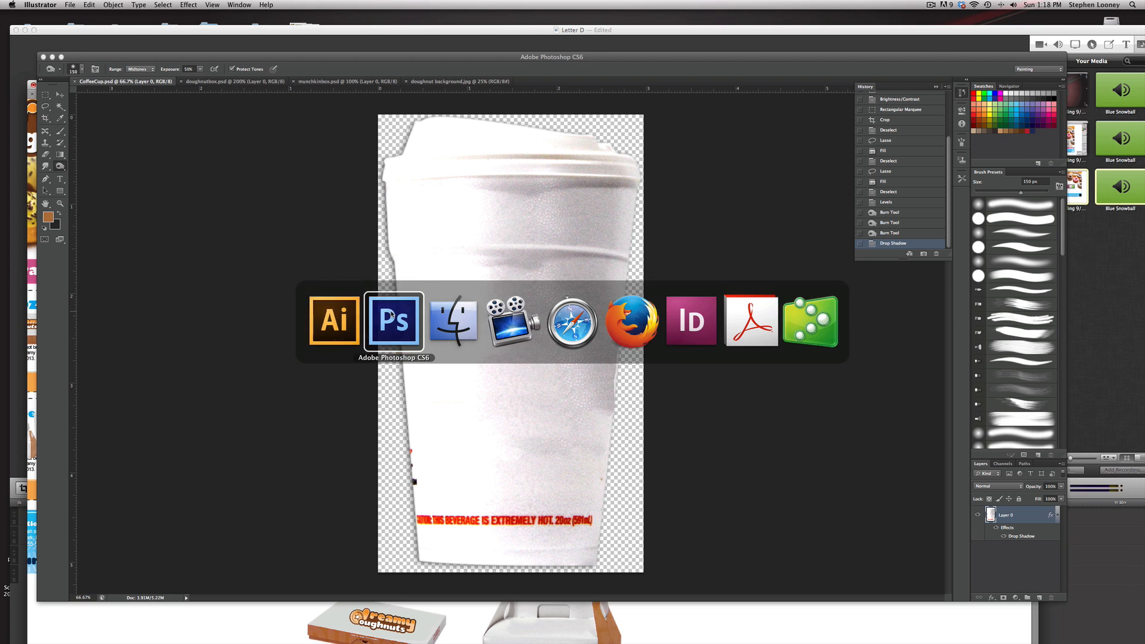
double_click(1024, 522)
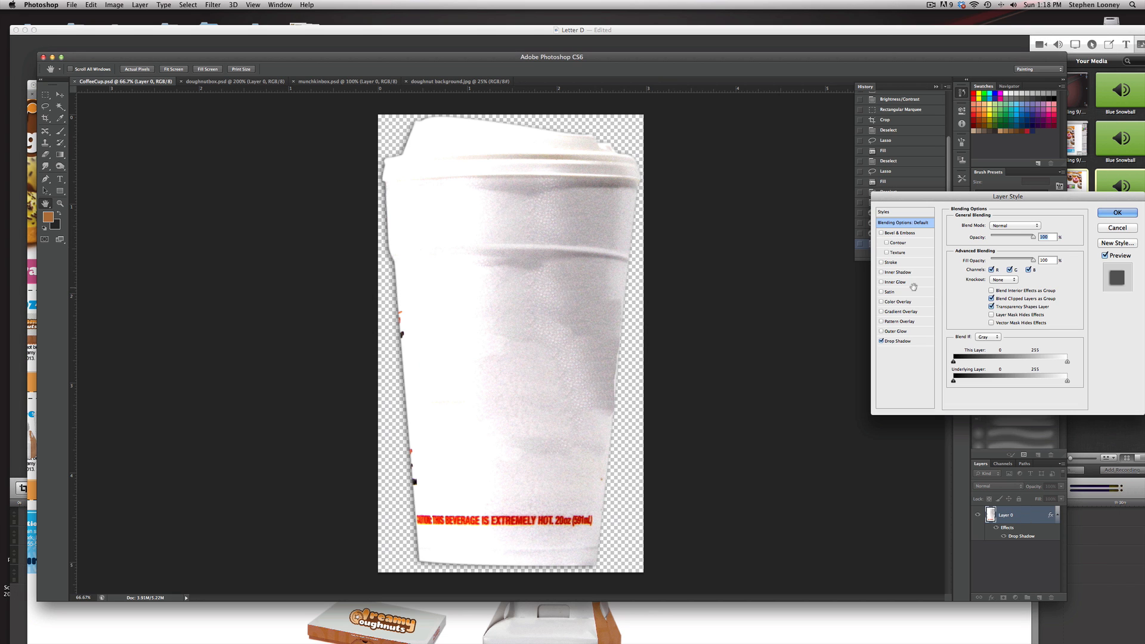
left_click(898, 341)
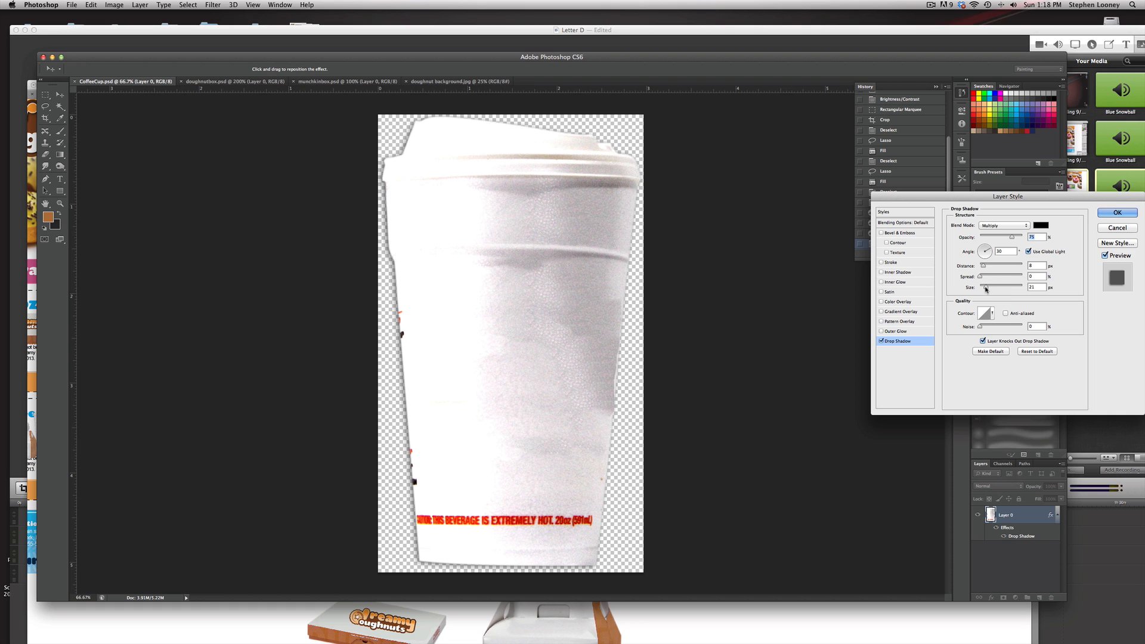
left_click_drag(981, 287, 984, 290)
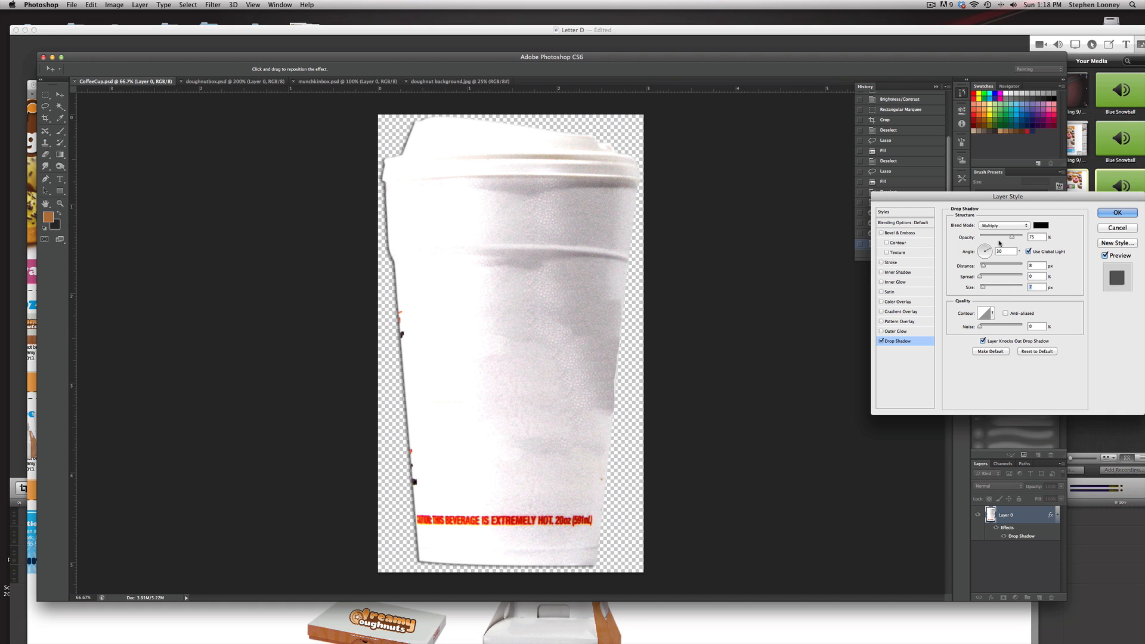
left_click_drag(1012, 237, 992, 240)
key("Return")
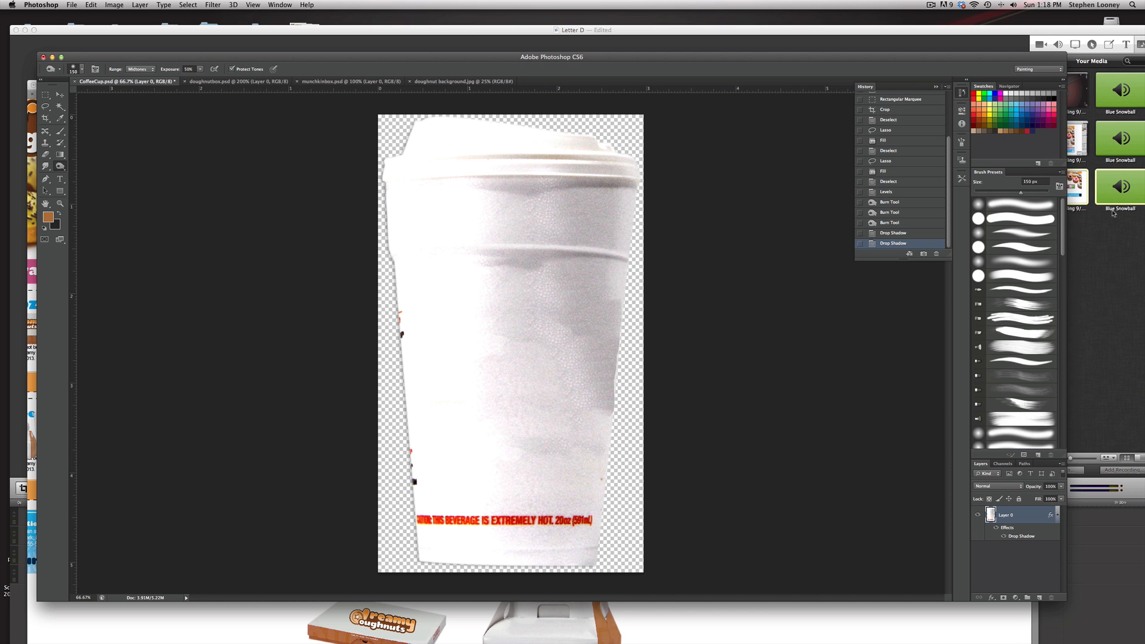
Return to Illustrator and update the modified linked cup image
key("super+Tab")
left_click(417, 335)
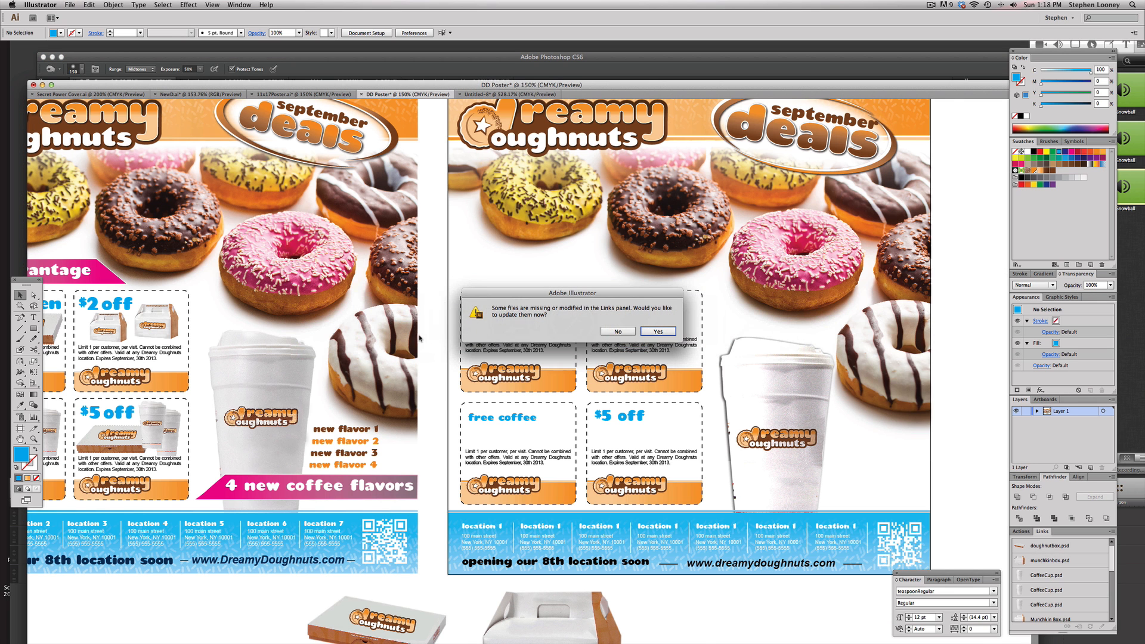
left_click(660, 331)
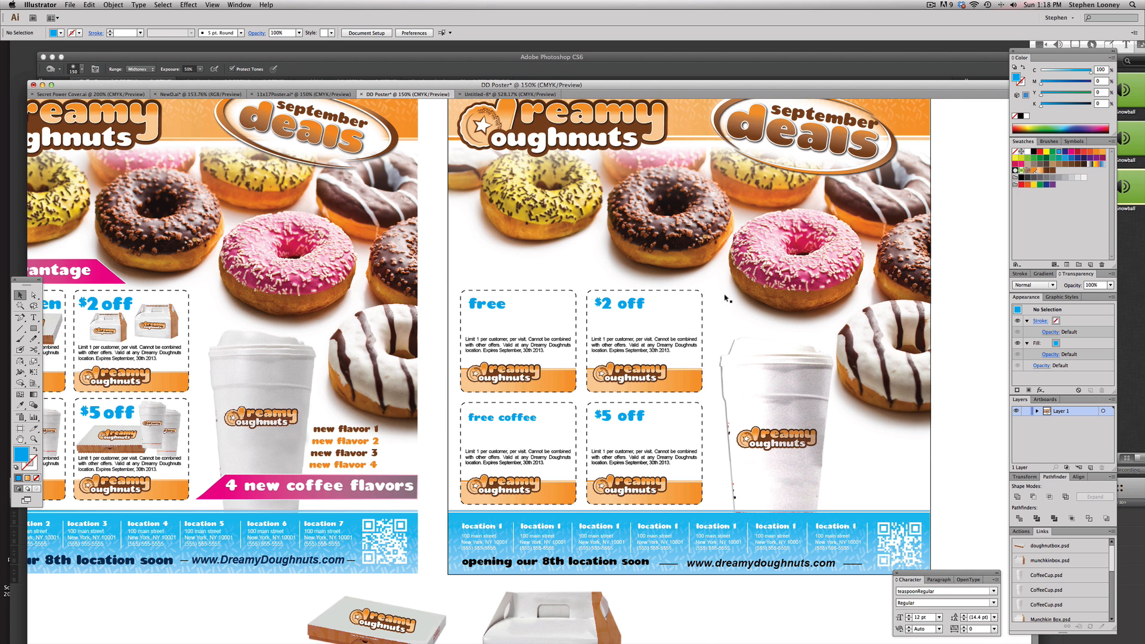
Nudge the cup, then move the doughnut box image into the free coupon and scale it down to fit
left_click_drag(764, 384, 738, 384)
left_click_drag(651, 379, 675, 374)
left_click_drag(430, 397, 543, 353)
left_click(493, 556)
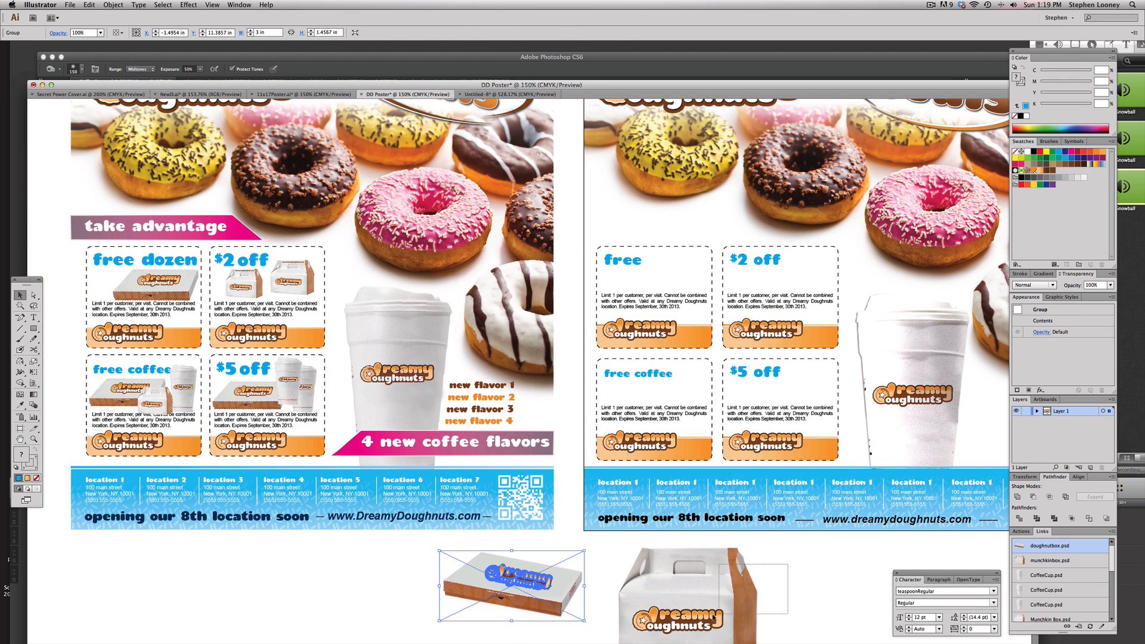
left_click(695, 588)
left_click_drag(549, 595, 694, 296)
mouse_move(729, 252)
left_mouse_down()
mouse_move(701, 263)
mouse_move(714, 253)
left_mouse_up()
Move the munchkin box image into the $2 off coupon and scale it down to fit
left_click(687, 595)
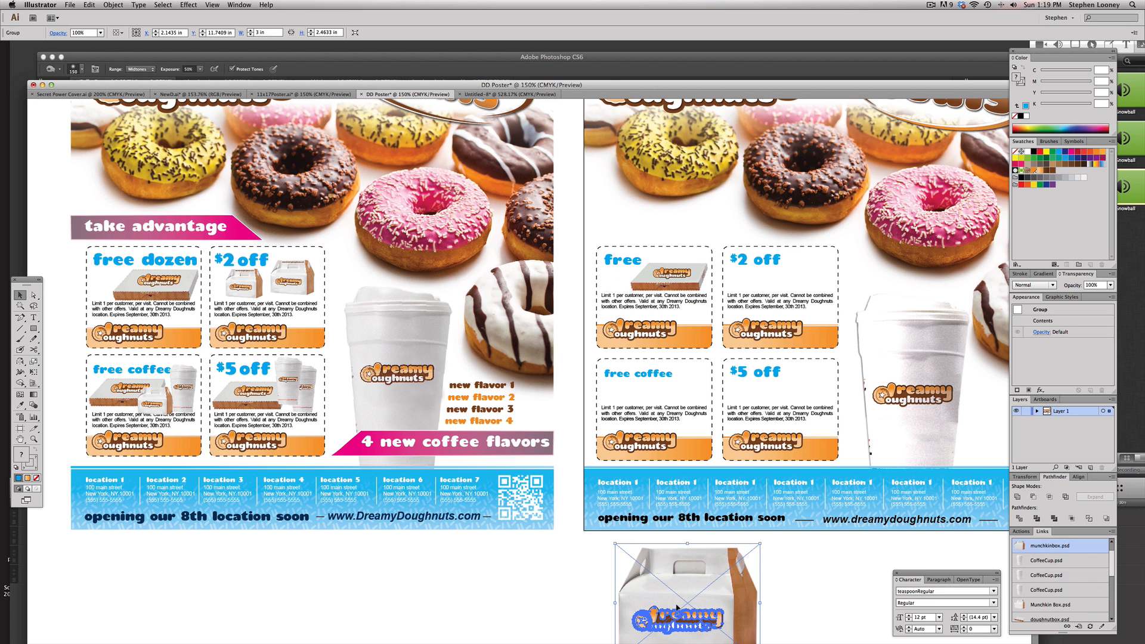
right_click(674, 552)
left_click(805, 249)
left_click(768, 598)
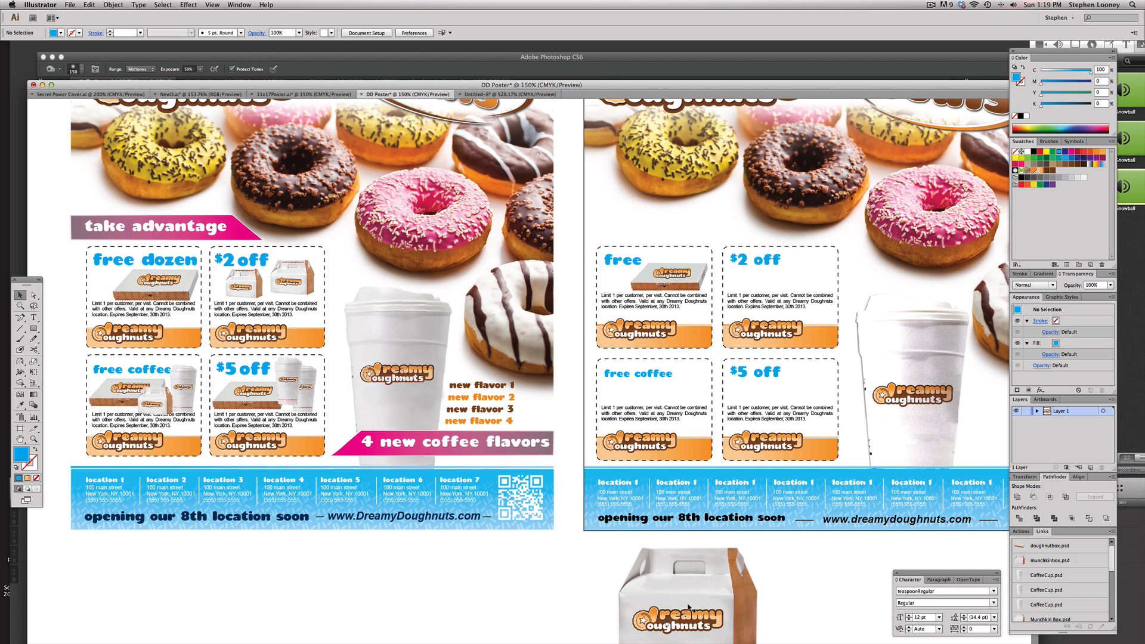
left_click_drag(685, 608, 790, 265)
left_click_drag(863, 201, 805, 275)
scroll(744, 232, "down", 3)
left_click(673, 243)
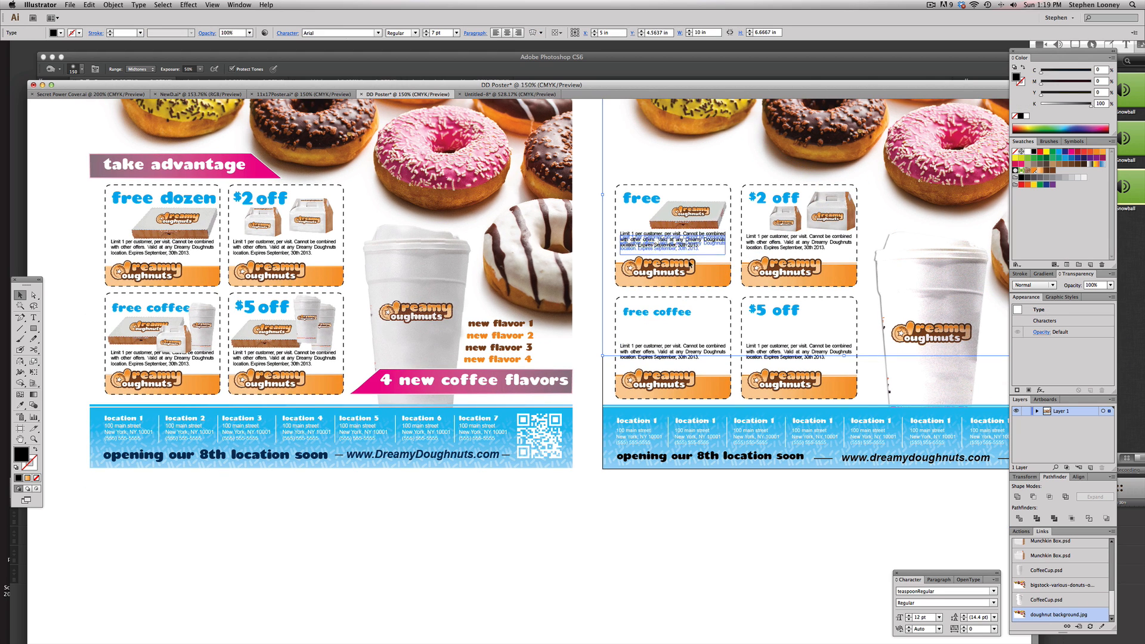
left_click(680, 347)
left_click(796, 351, "shift")
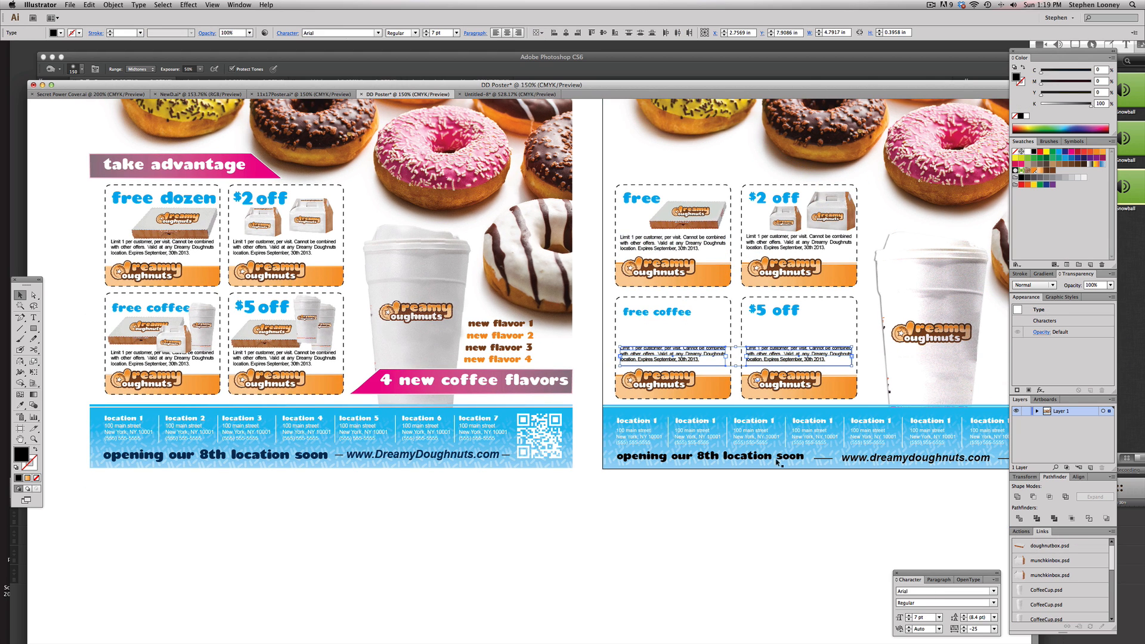
scroll(795, 423, "right", 1)
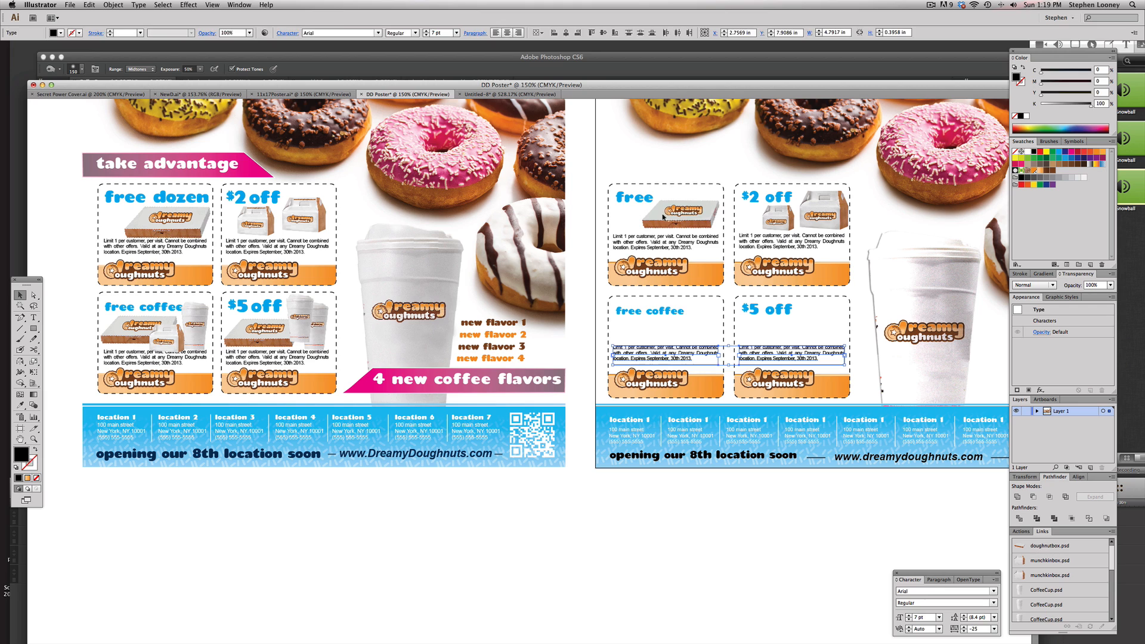
Duplicate the doughnut box and munchkin box images into the free coffee coupon and bring them to the front
left_click_drag(663, 217, 652, 329)
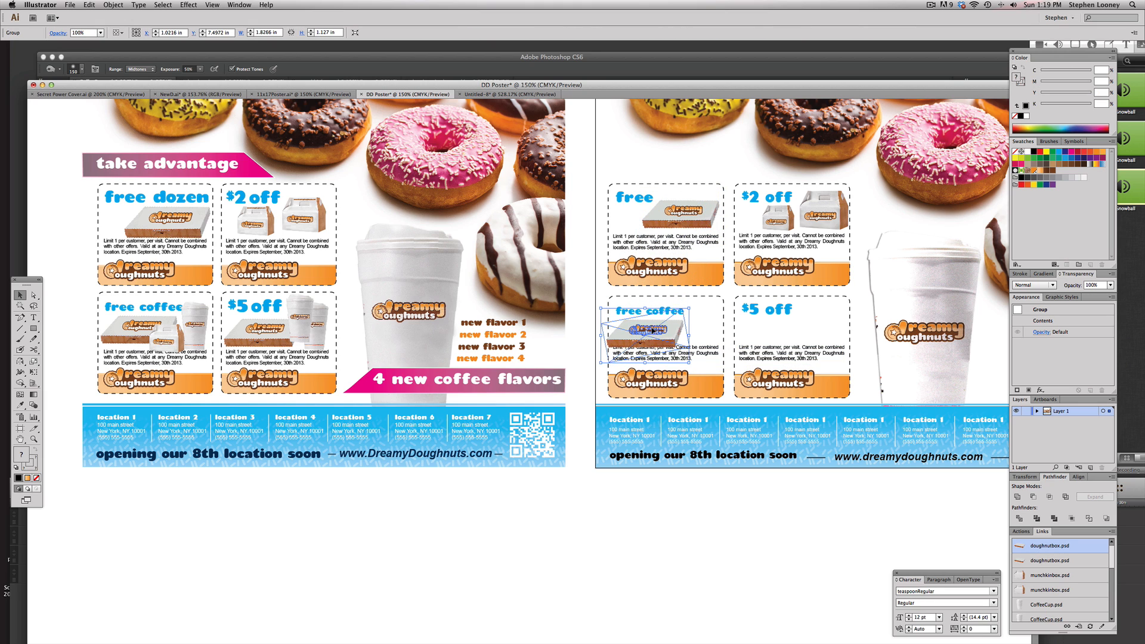
left_click_drag(779, 220, 680, 325)
left_click(113, 5)
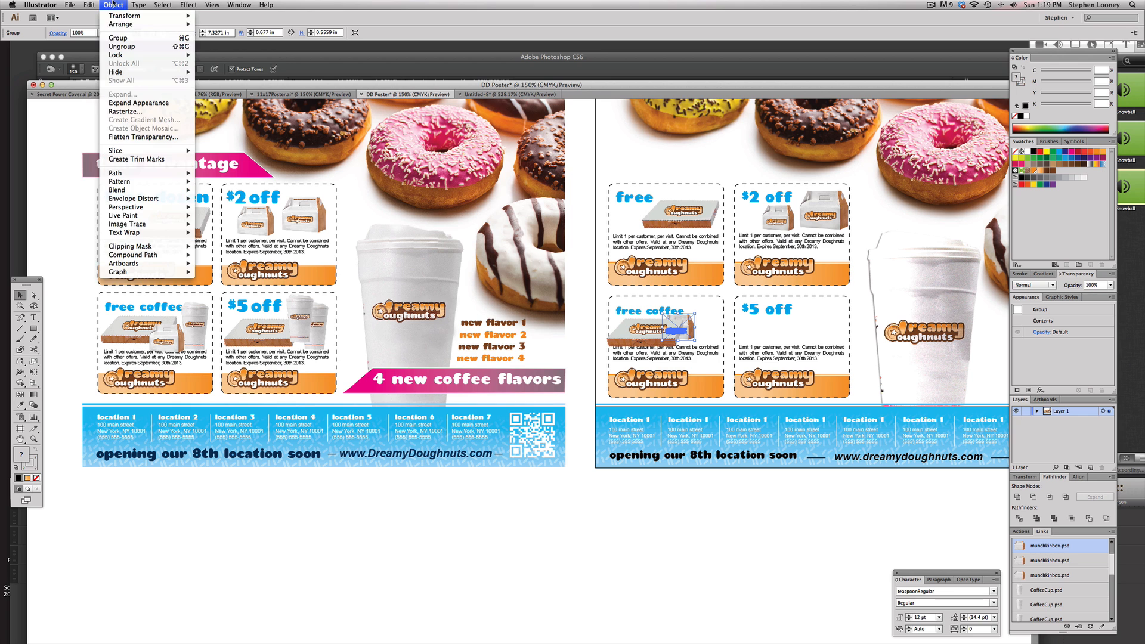
mouse_move(144, 27)
left_click(239, 27)
left_click(641, 522)
Duplicate the coffee cup into the free coffee coupon, scale it down and bring it to the front
scroll(641, 522, "right", 4)
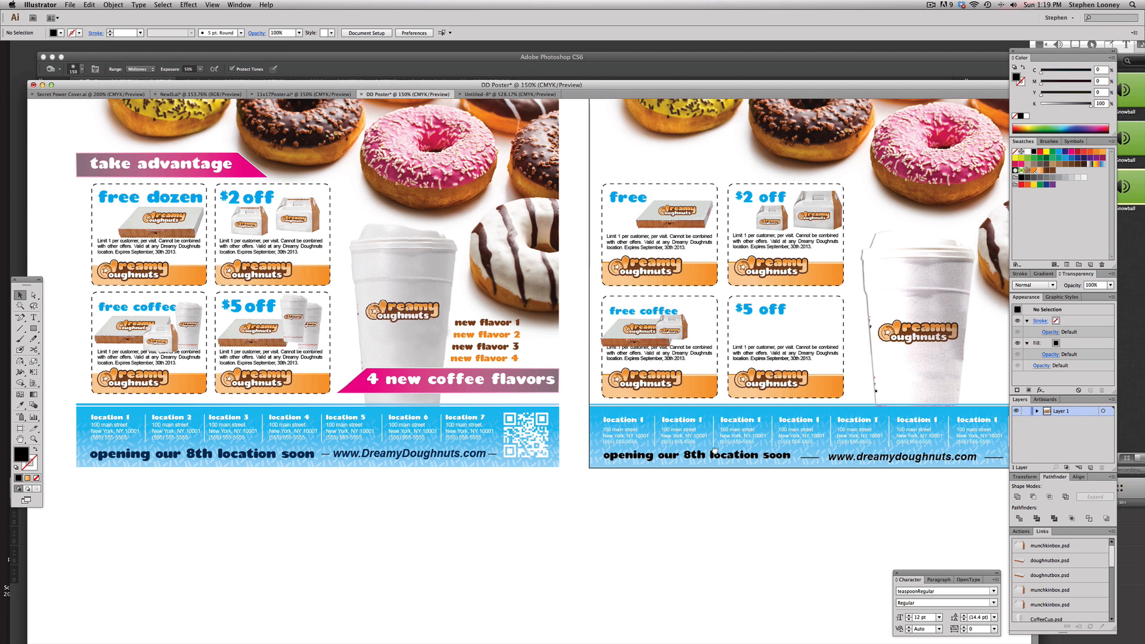
left_click(840, 307)
left_click_drag(837, 294, 674, 294)
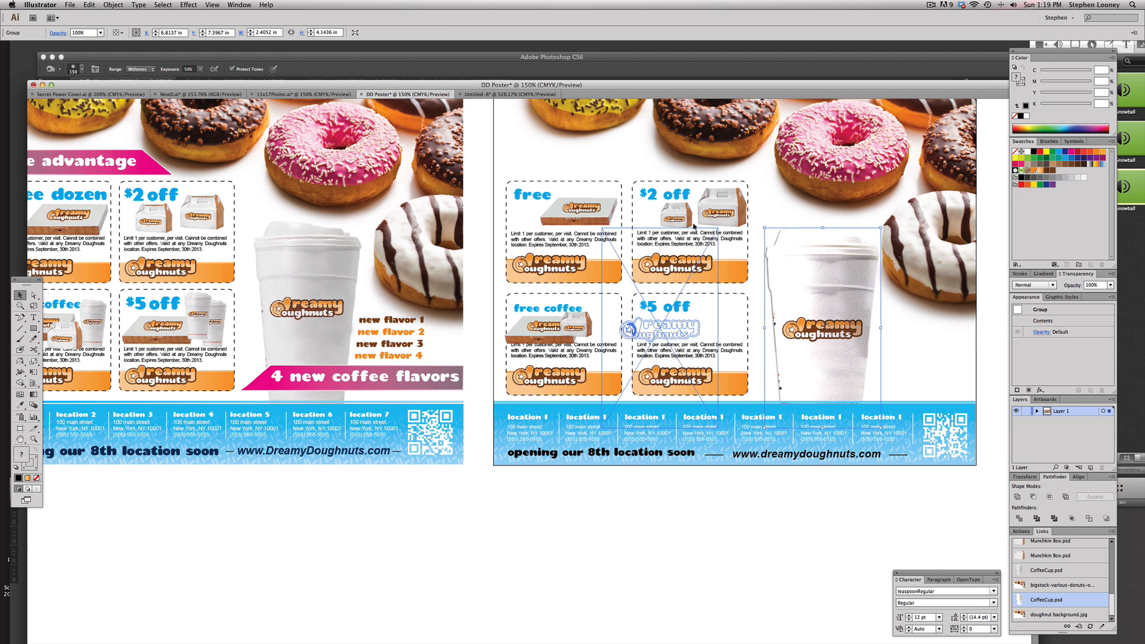
left_click_drag(719, 228, 605, 320)
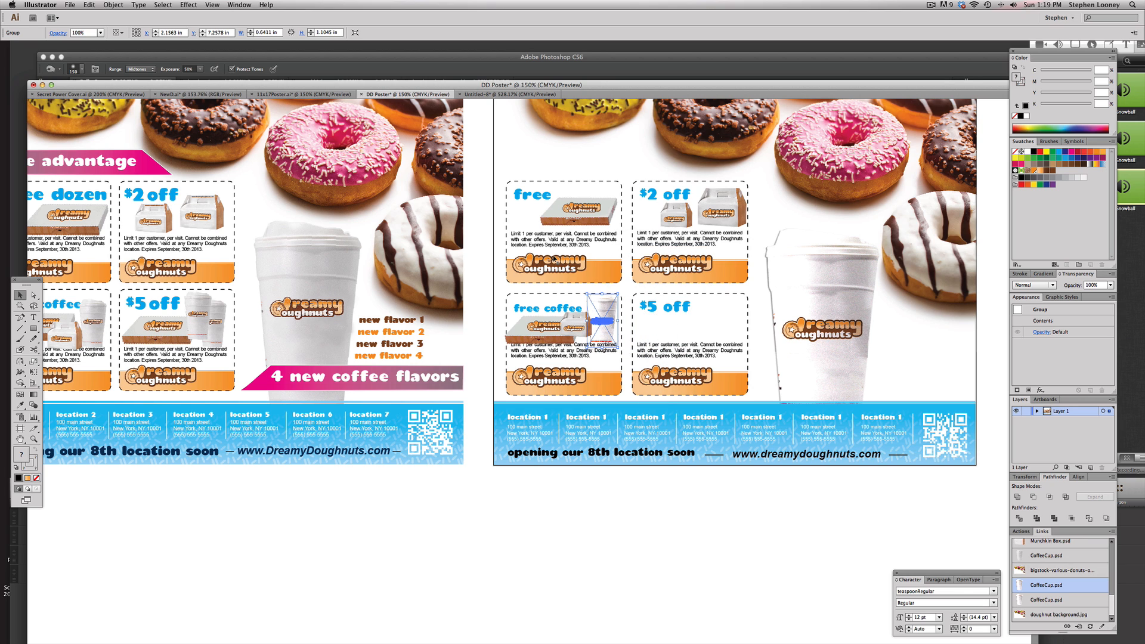
left_click(139, 5)
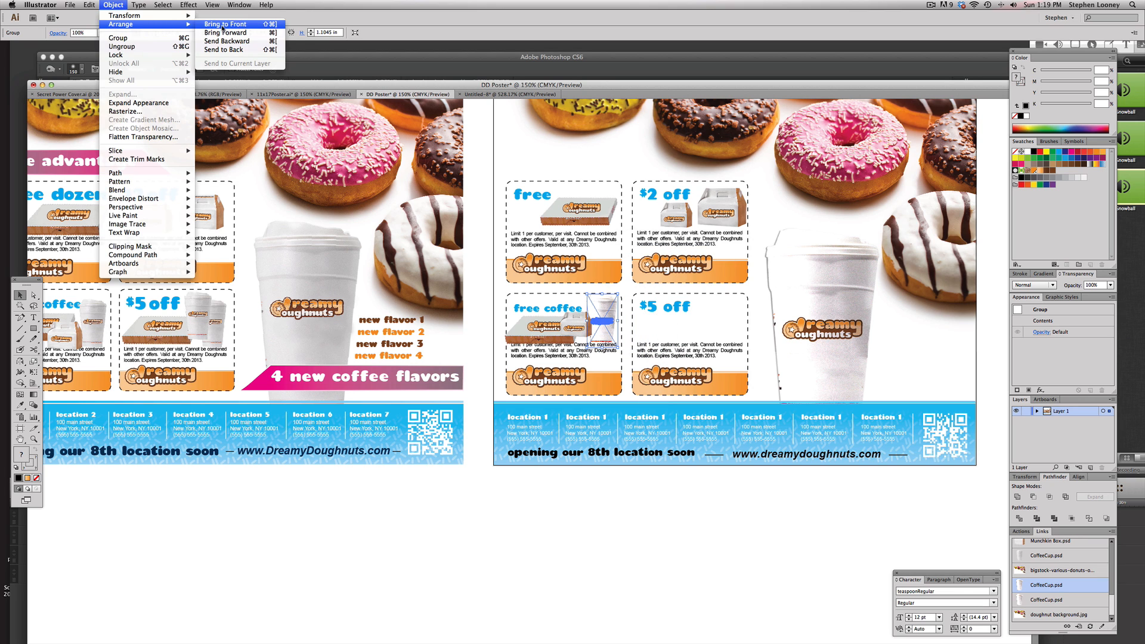
left_click(239, 24)
Duplicate the coffee cups and doughnut box into the $5 off coupon and arrange them
left_click_drag(610, 342, 717, 341)
left_click_drag(726, 294, 704, 308)
left_click_drag(704, 308, 726, 314)
left_click_drag(576, 214, 661, 326)
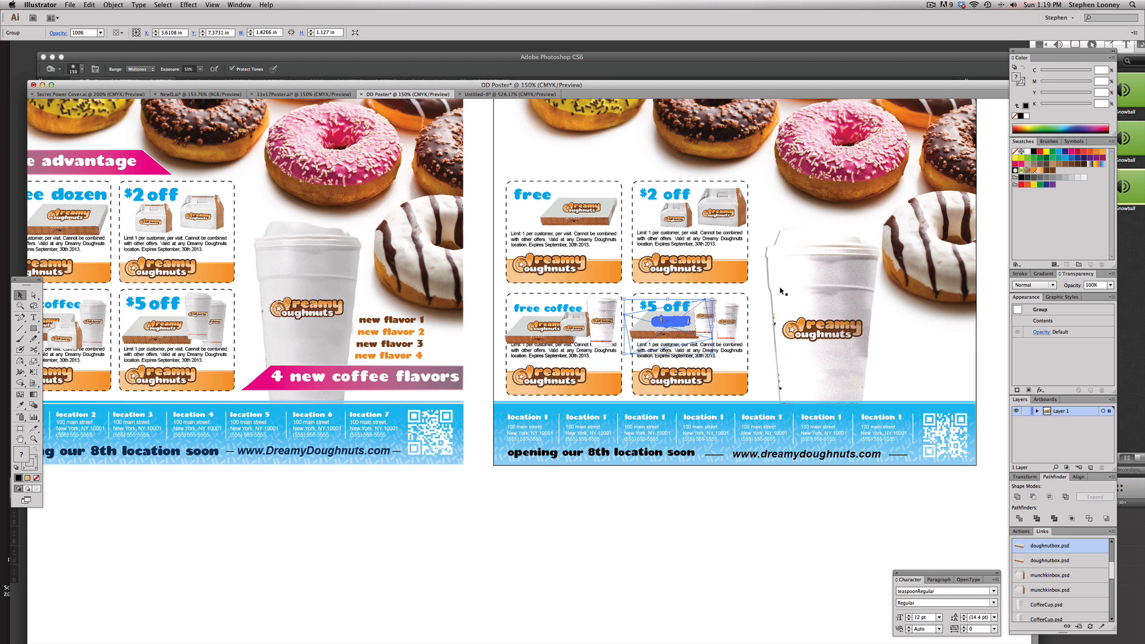
left_click(758, 298)
Reposition the doughnut box image inside the free coffee coupon
scroll(715, 320, "up", 1)
left_click(627, 331)
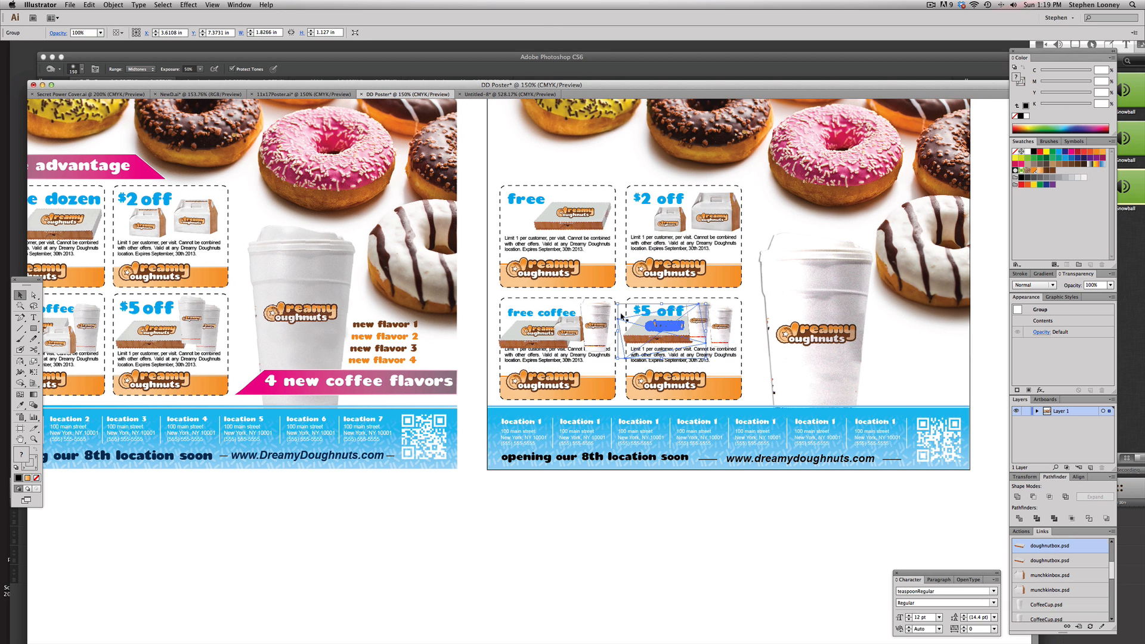
left_click(532, 334)
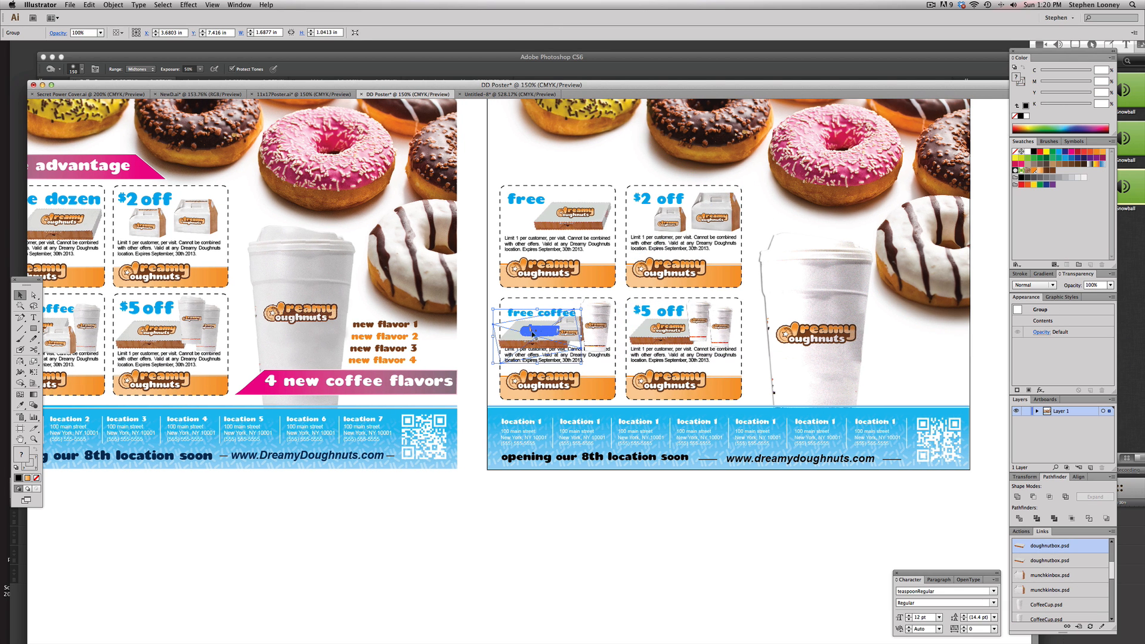
left_click_drag(493, 364, 499, 359)
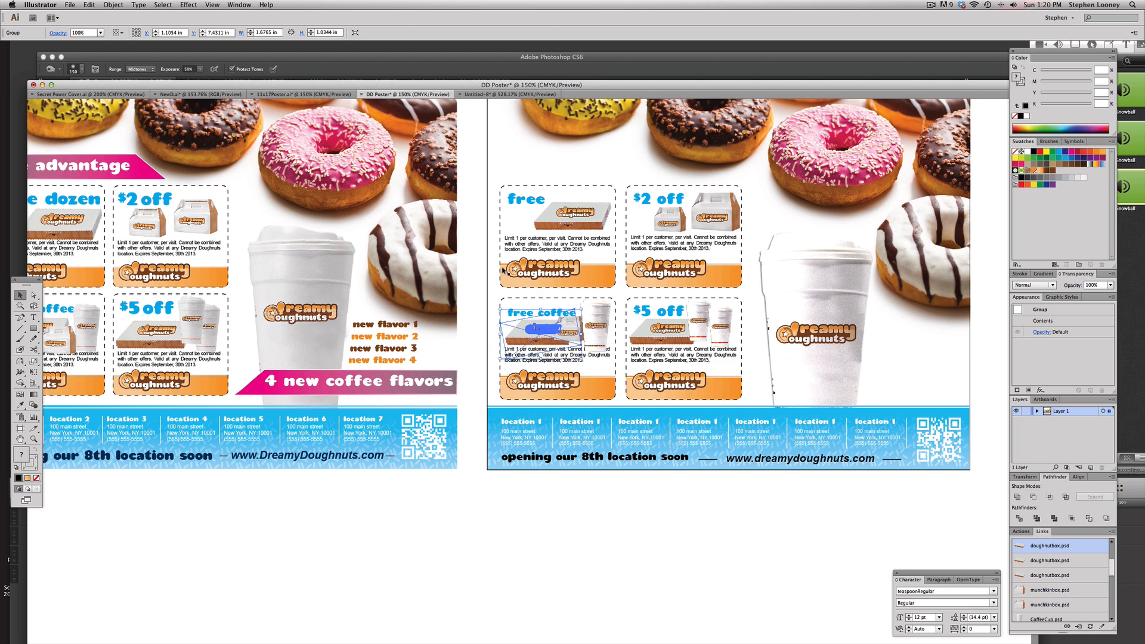
left_click(741, 290)
left_click(795, 365)
left_click(754, 493)
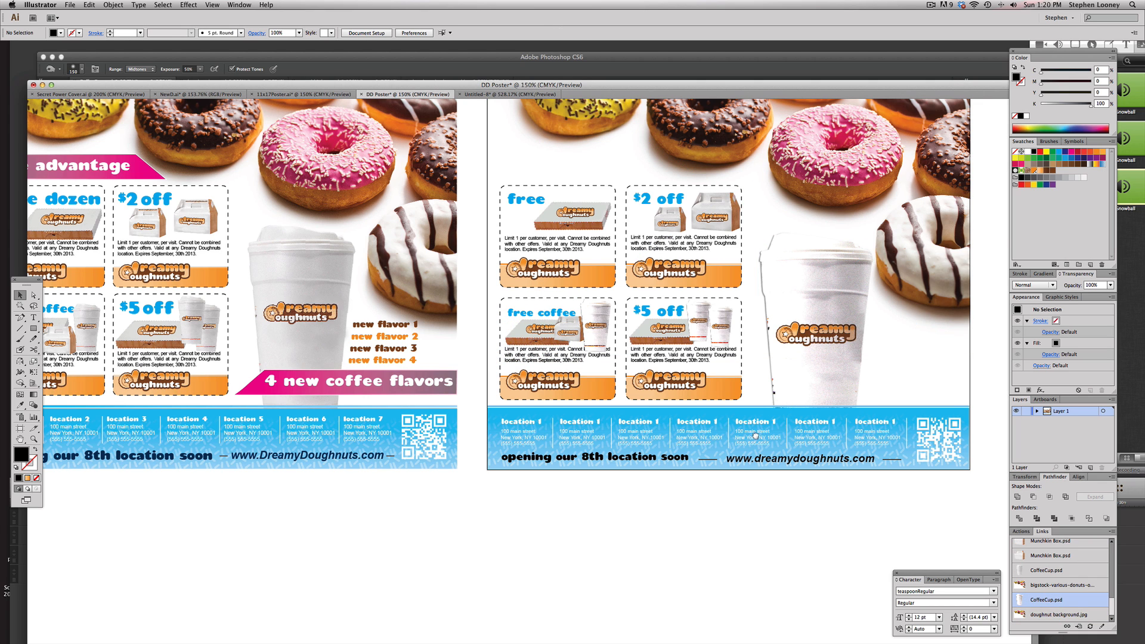
mouse_move(622, 374)
left_mouse_down()
mouse_move(764, 392)
mouse_move(607, 388)
left_mouse_up()
left_click_drag(138, 231, 115, 234)
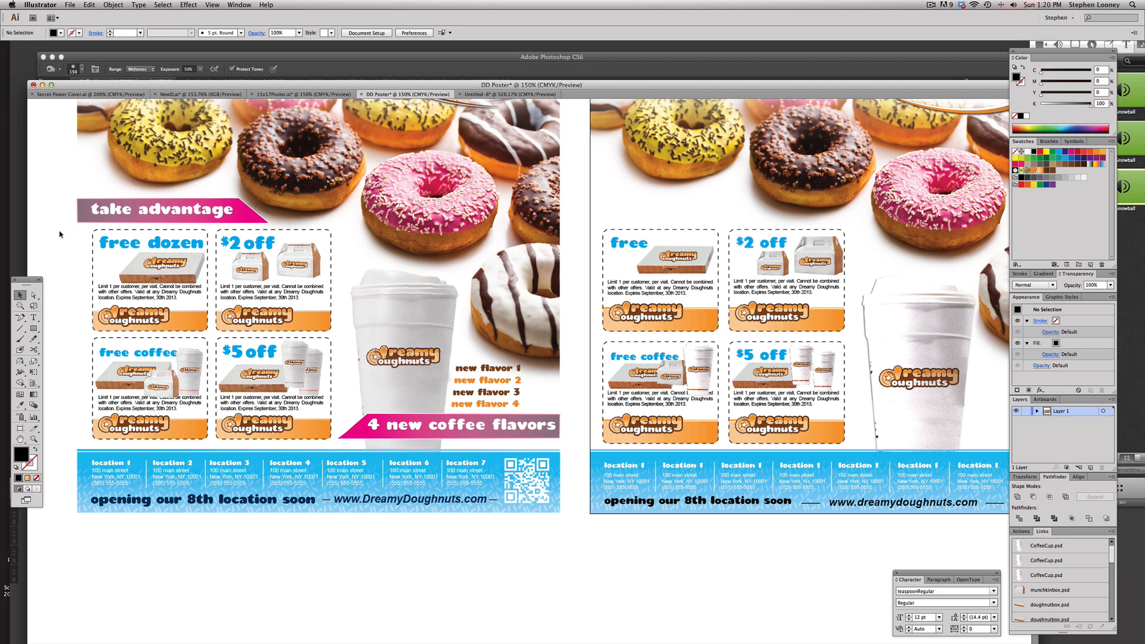
Draw a rectangle over the upper left of the second poster above the coupons and select its lower-right corner point
left_click(34, 327)
left_click_drag(585, 177, 751, 228)
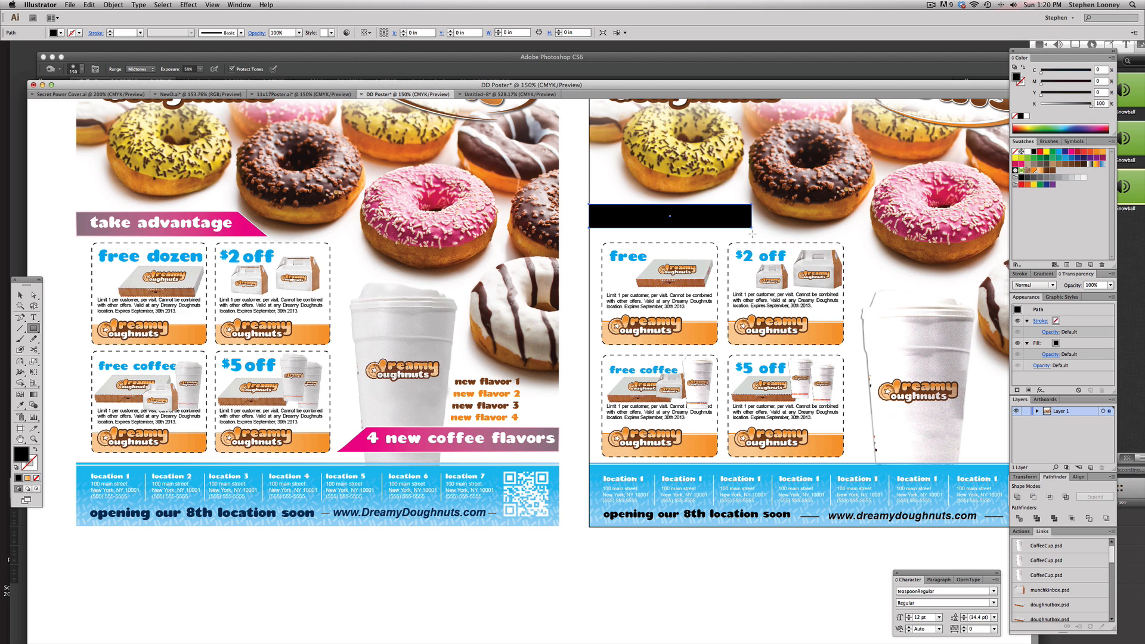
key("a")
left_click(751, 228)
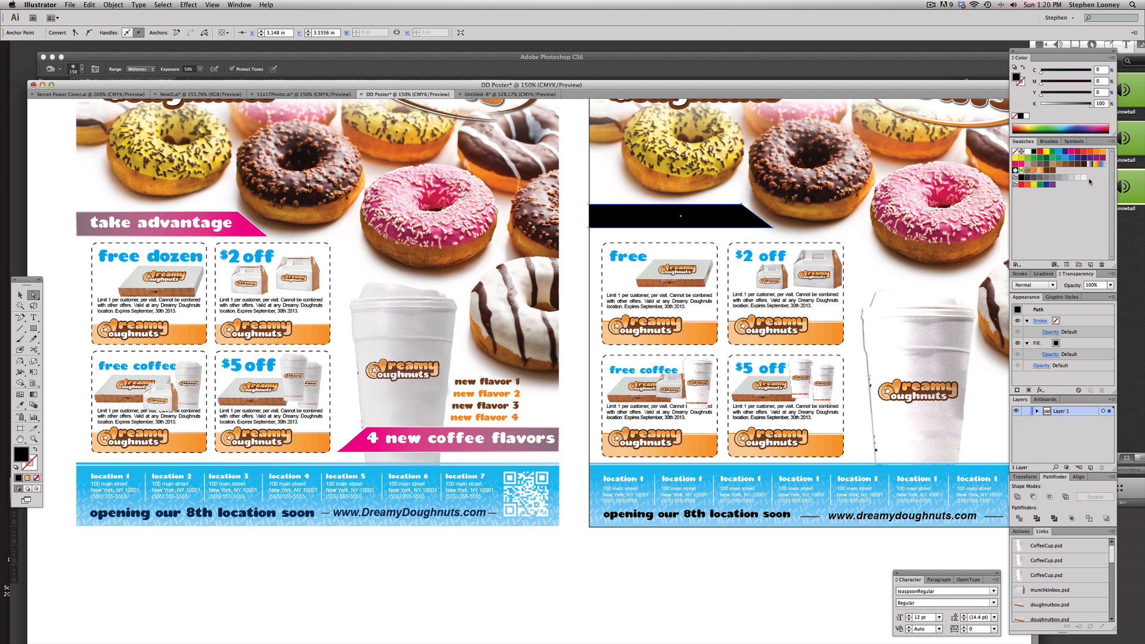
Fill the angled banner shape with magenta and duplicate it beside the second poster's coffee cup above the location bar
left_click(1070, 153)
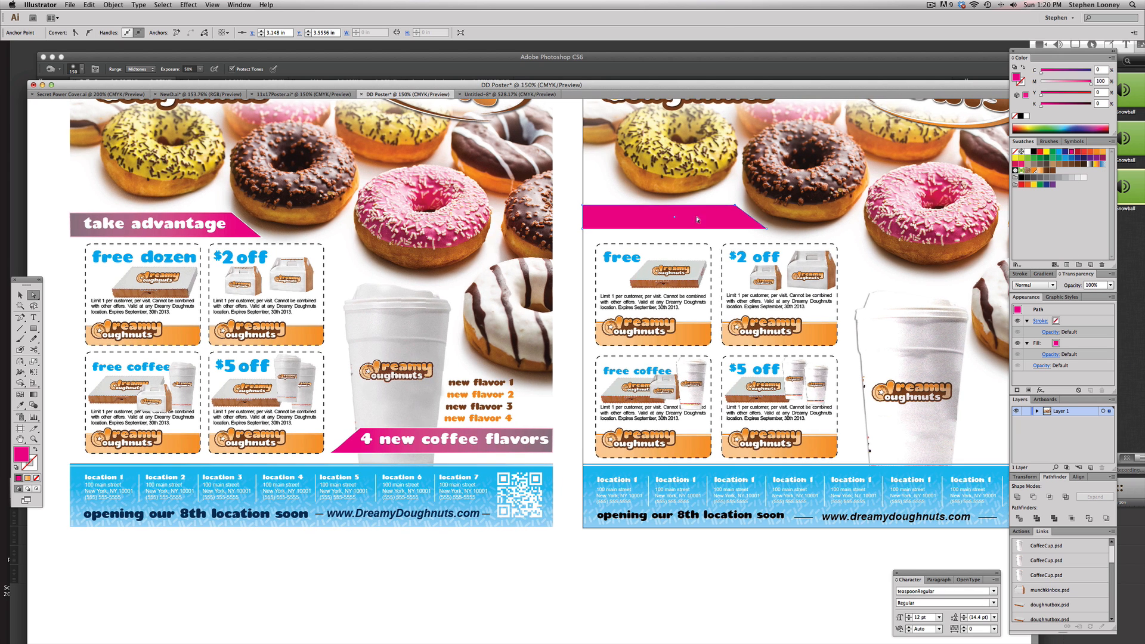
left_click_drag(614, 229, 933, 402)
left_click(20, 361)
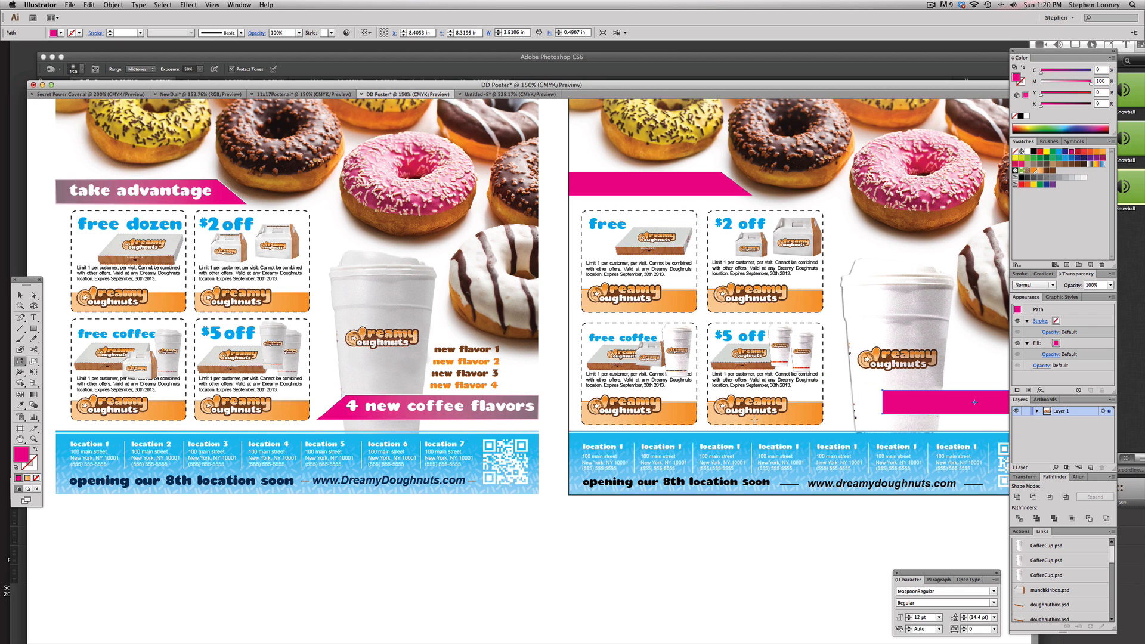
Stretch the duplicated magenta banner leftward and angle its left end by moving its anchor points
left_click_drag(974, 399, 974, 397, "shift")
left_click_drag(974, 397, 837, 393)
key("a")
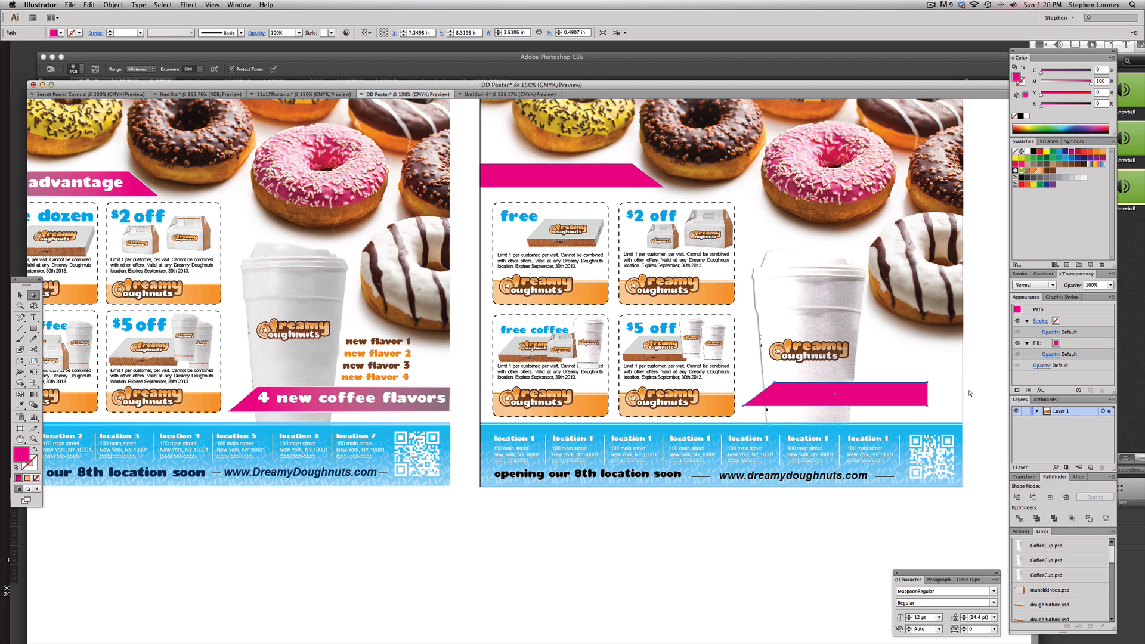
left_click(928, 395)
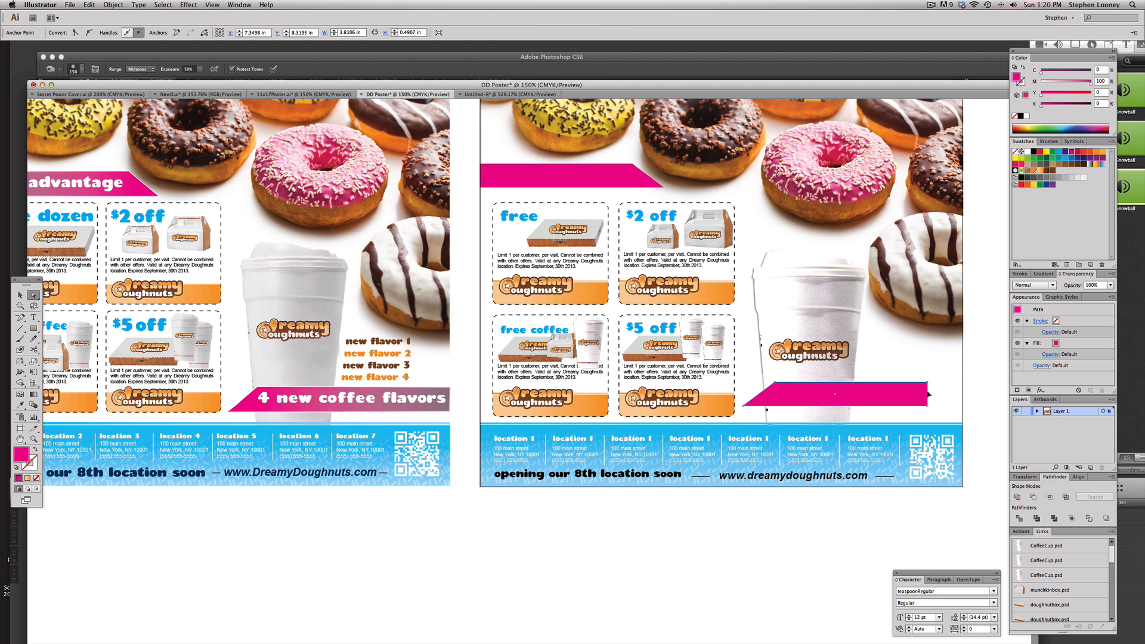
mouse_move(967, 394)
left_mouse_down()
mouse_move(966, 377)
mouse_move(965, 390)
left_mouse_up()
left_click(988, 389)
left_click_drag(704, 370, 792, 391)
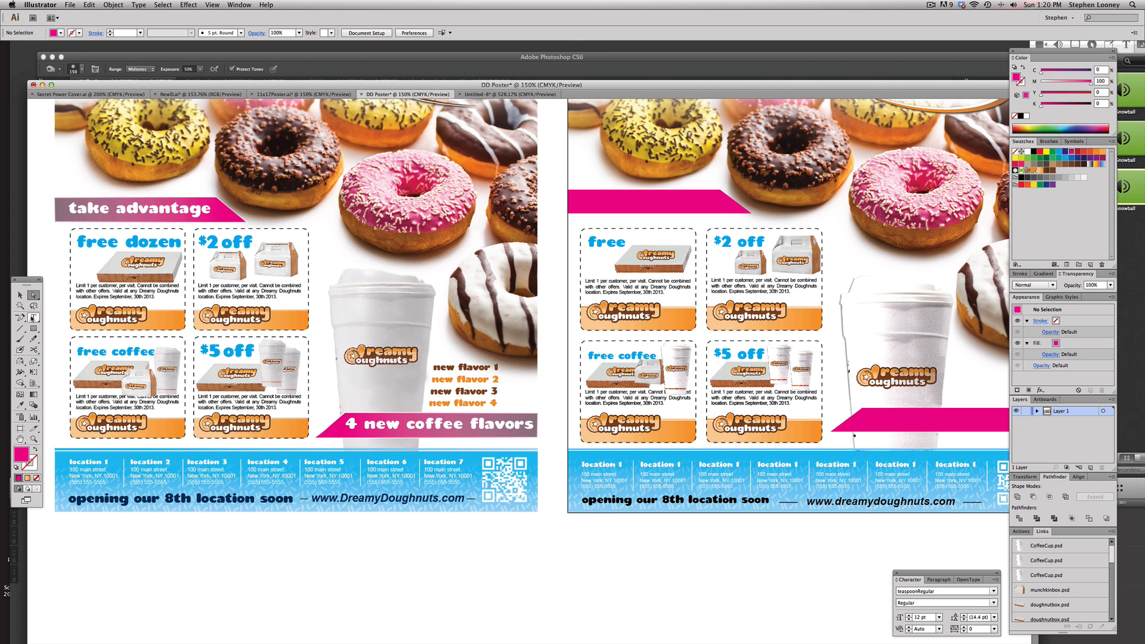
Duplicate the 'take advantage' heading onto the second poster's top magenta banner and bring it to the front
left_click(33, 318)
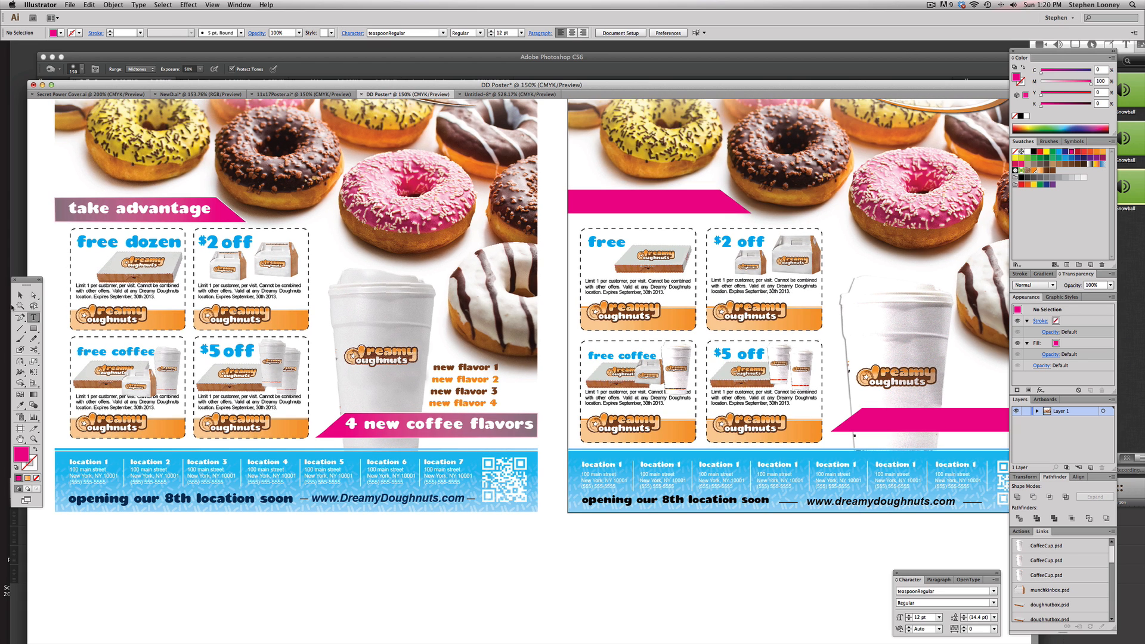
left_click(34, 295)
left_click_drag(113, 211, 586, 207)
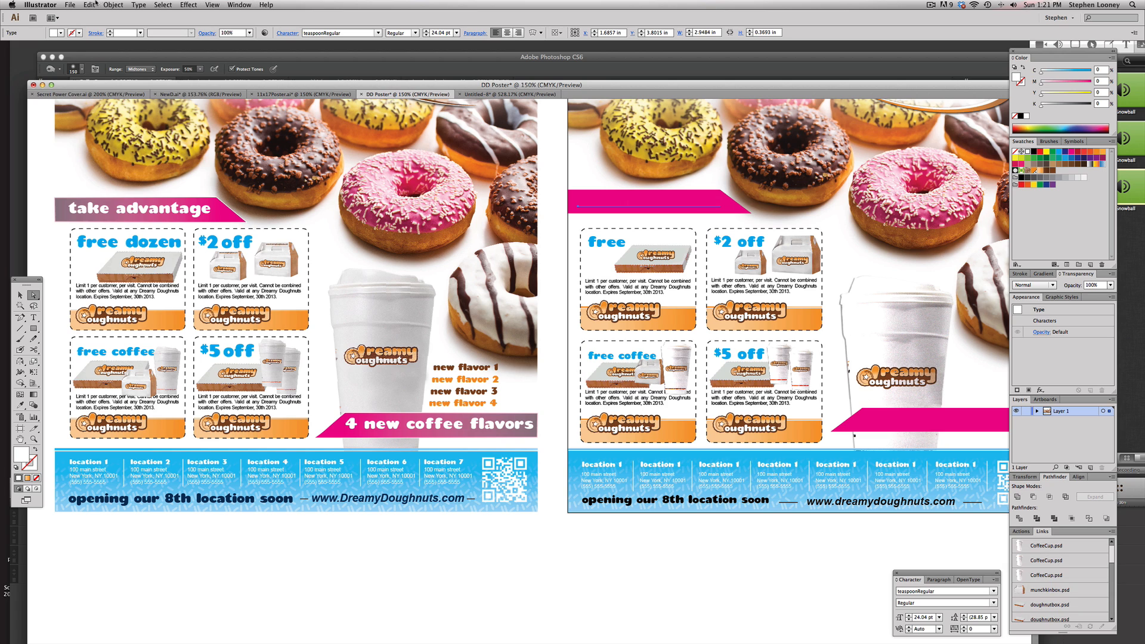
left_click(109, 4)
mouse_move(127, 25)
left_click(240, 26)
Duplicate the '4 new coffee flavors' heading onto the second poster's lower banner and bring it to the front
left_click_drag(429, 423, 942, 425)
left_click(119, 5)
mouse_move(127, 24)
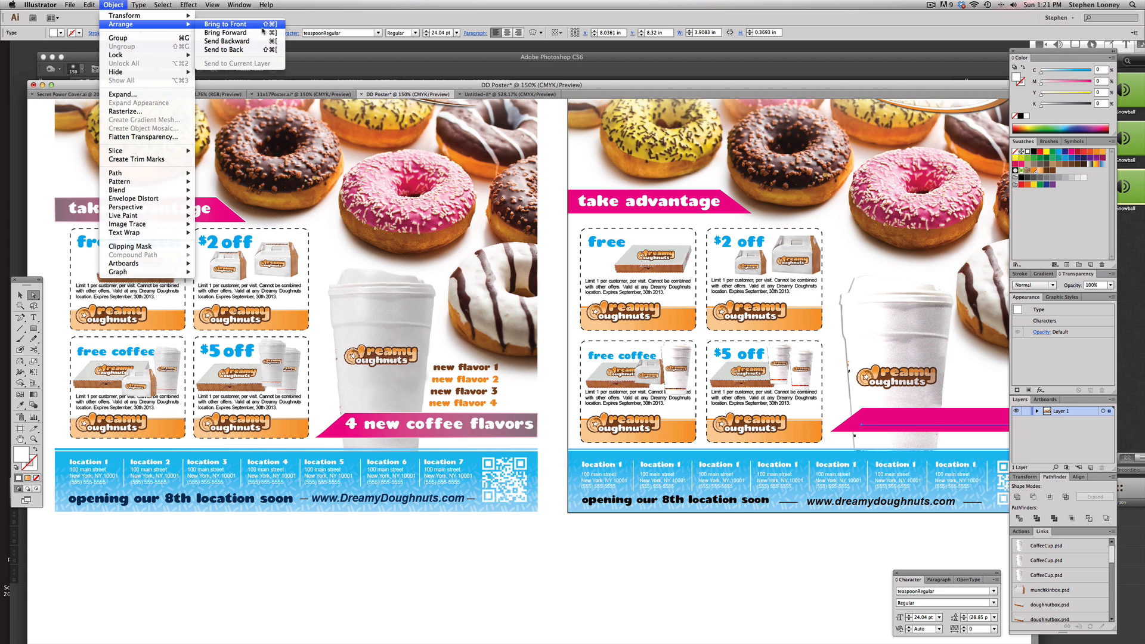
left_click(240, 27)
Try to duplicate the new flavor list onto the second poster by dragging it across
scroll(500, 391, "right", 10)
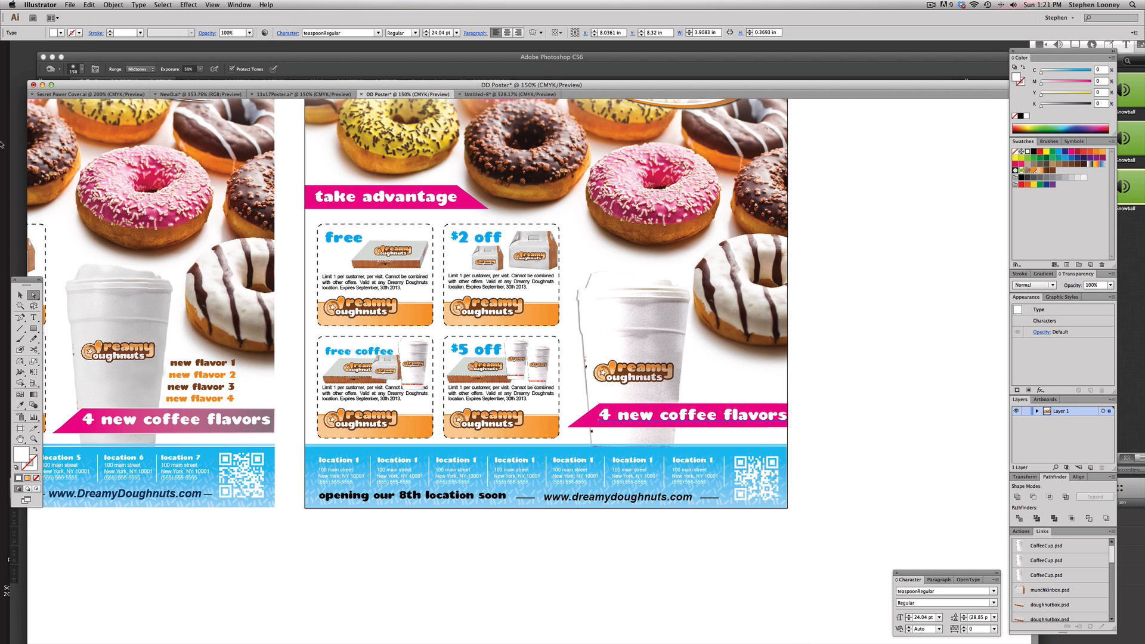
left_click(36, 317)
key("v")
left_click(199, 369)
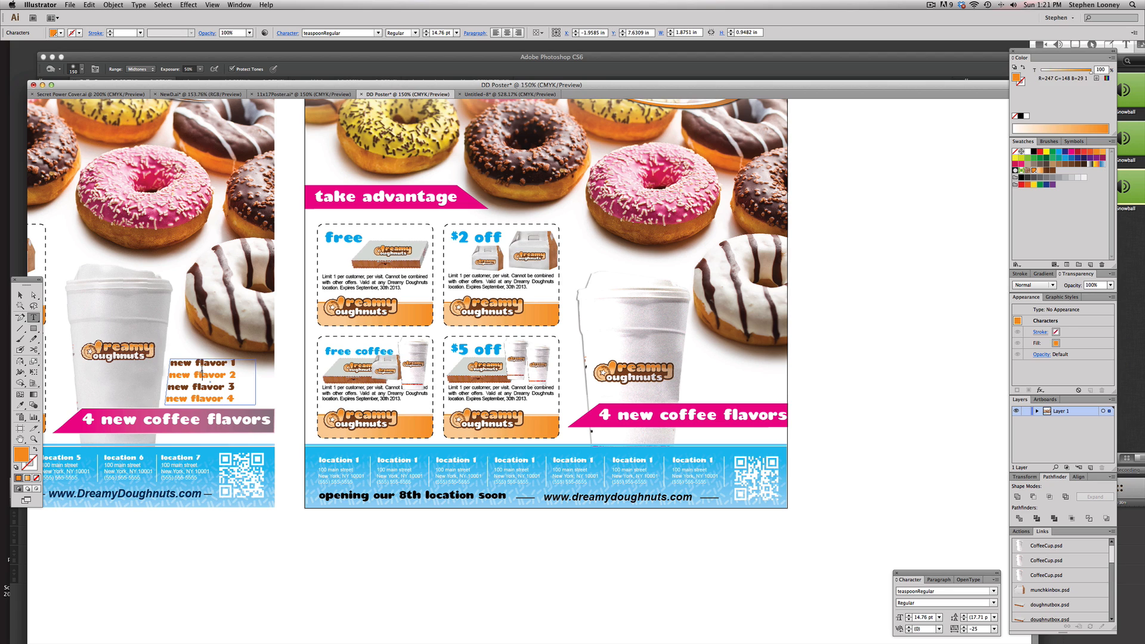
left_click_drag(199, 369, 721, 362)
key("super+z")
key("super+z")
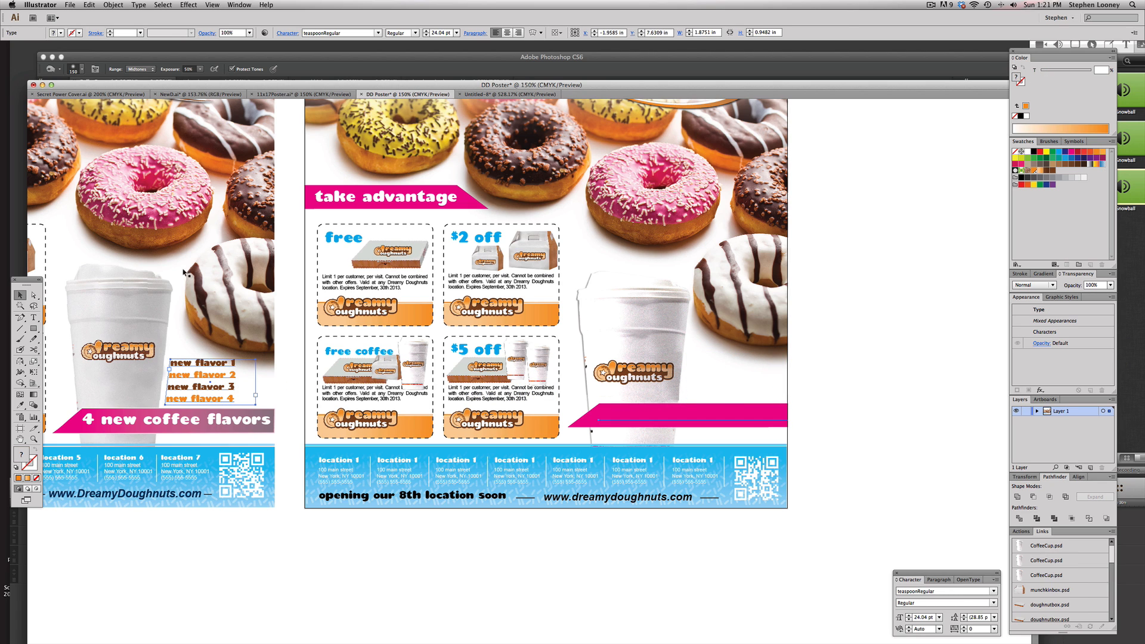
key("super+shift+z")
Create a text area beside the second poster's coffee cup and paste the copied 'new flavor 1–4' list into it
left_click(33, 318)
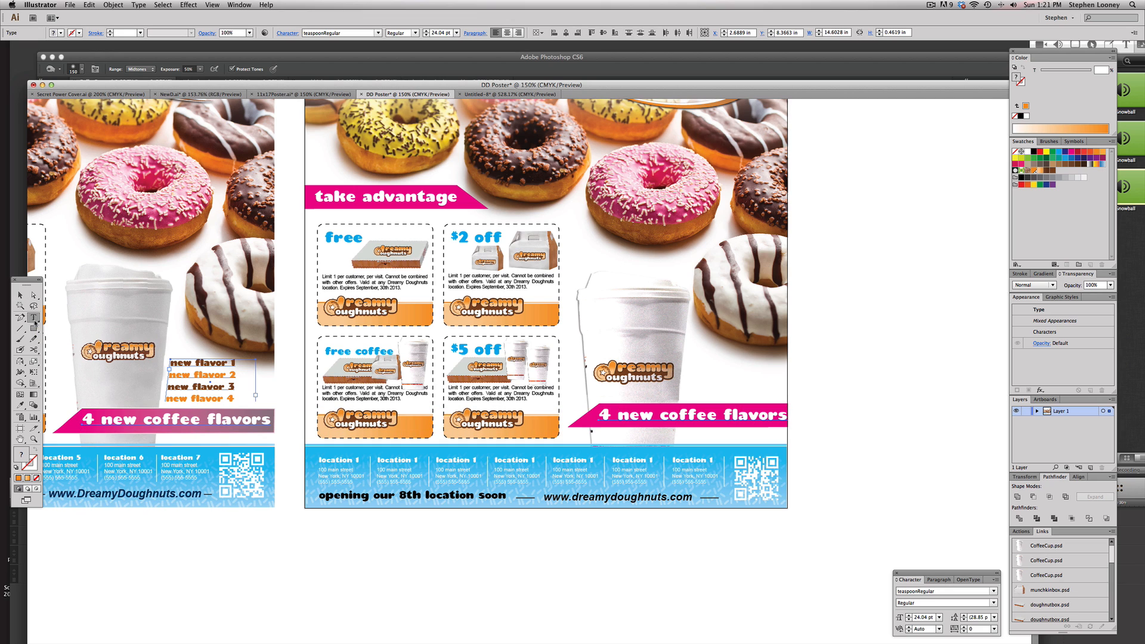
left_click_drag(693, 351, 775, 396)
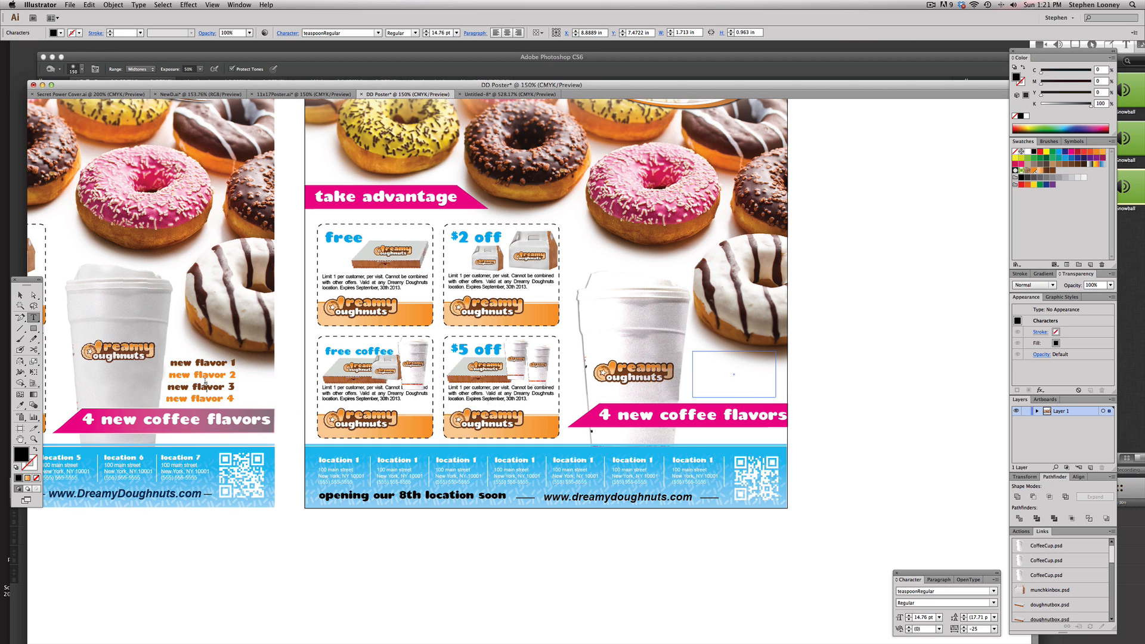
triple_click(205, 387)
key("super+a")
key("super+c")
left_click(726, 376)
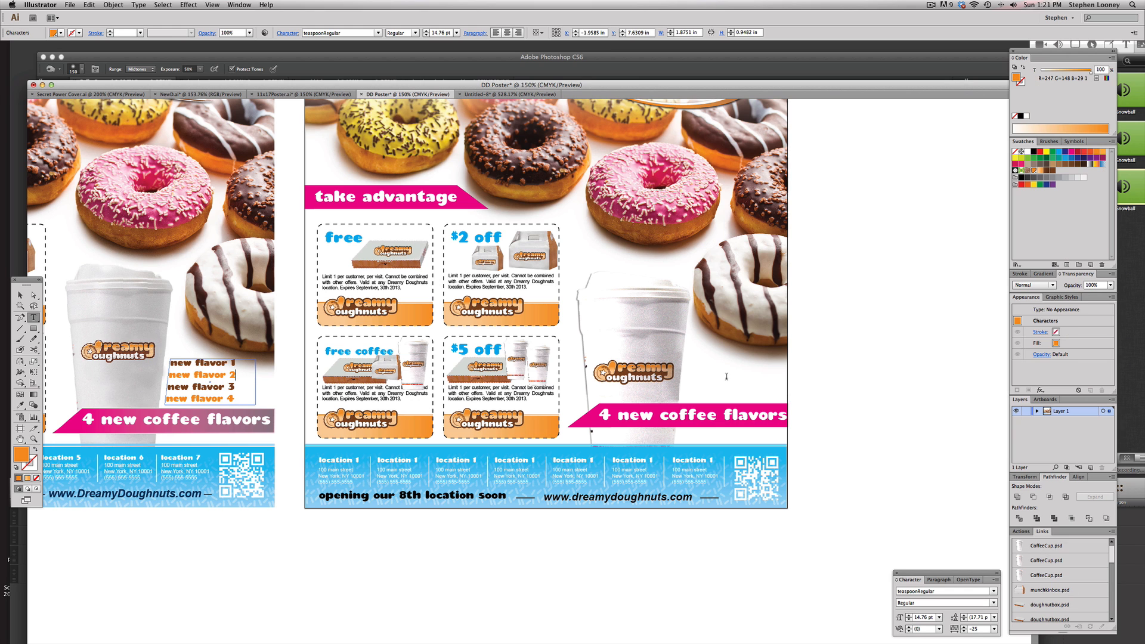
key("super+v")
key("Escape")
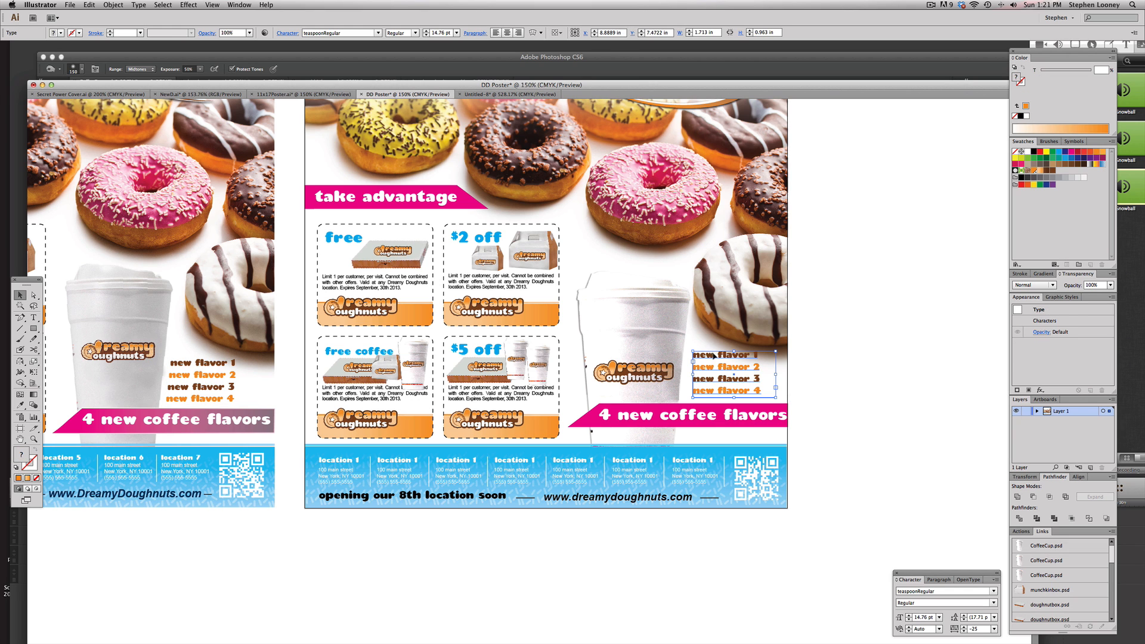
Try to adjust the new flavor text frame beside the second poster's coffee cup
left_click(909, 367)
left_click_drag(514, 267, 809, 518)
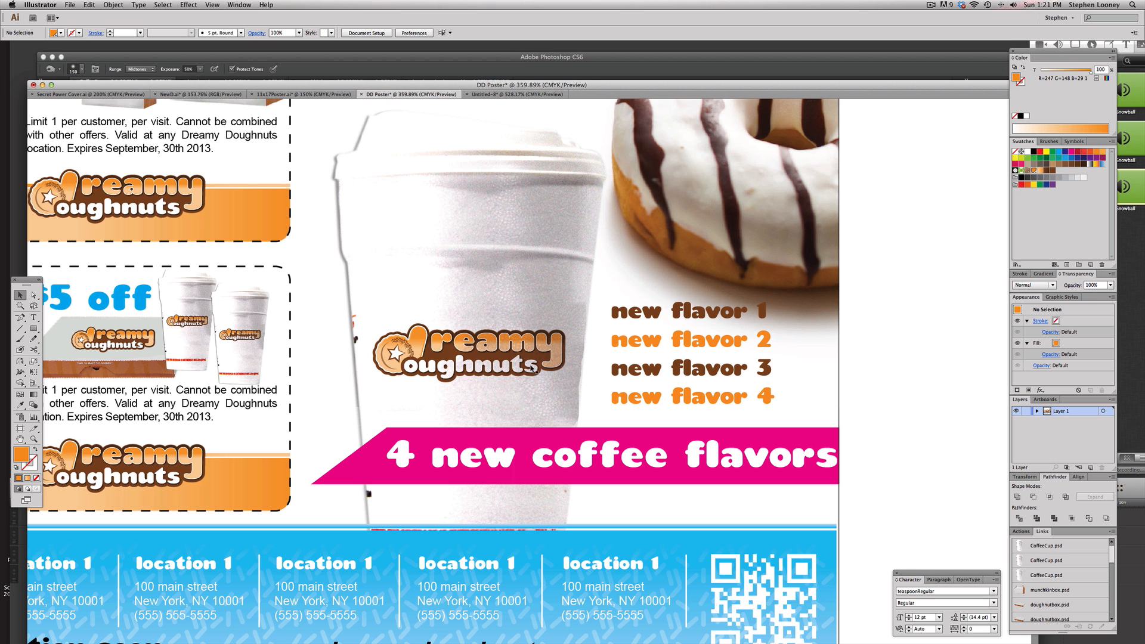
left_click(620, 405)
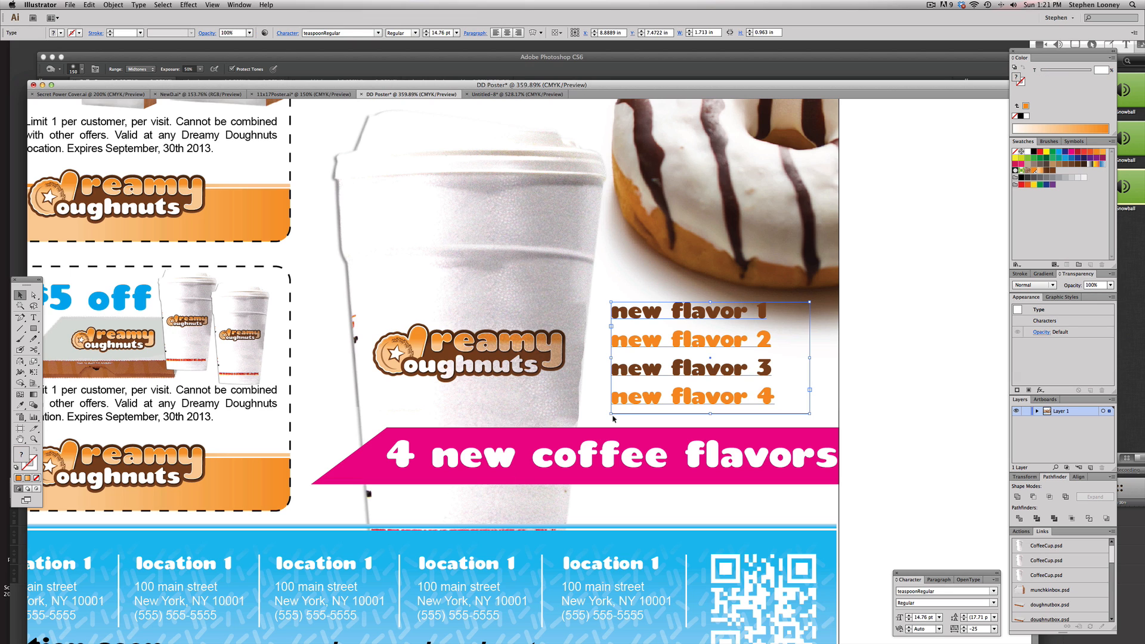
key("a")
left_click(612, 414)
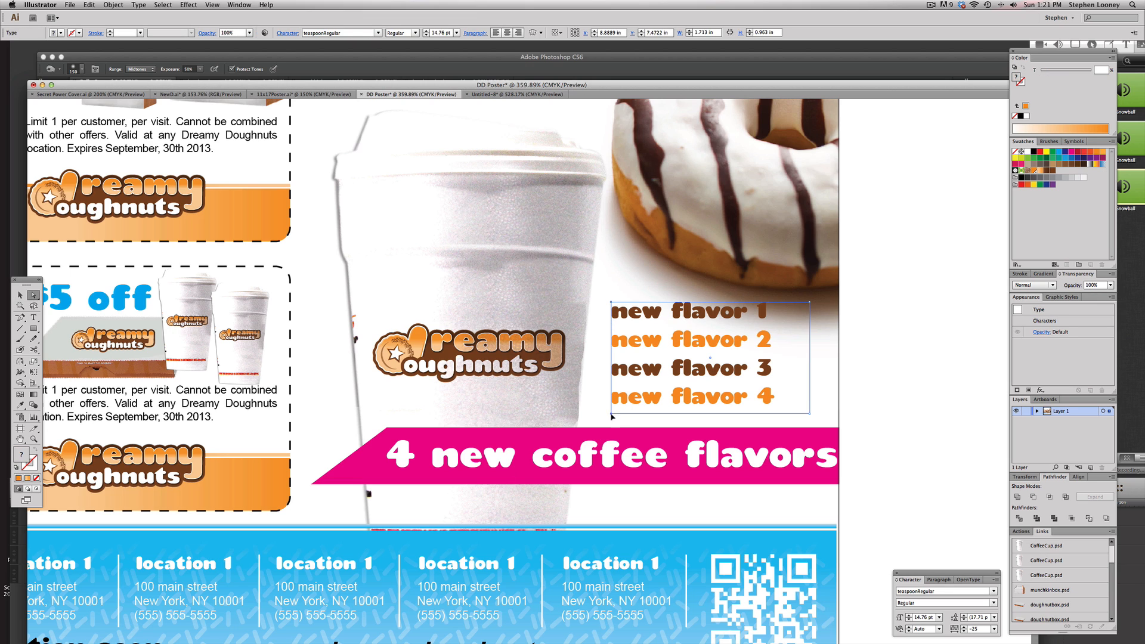
left_click_drag(612, 416, 592, 416)
key("super+z")
left_click(960, 365)
left_click(695, 357, "alt+super")
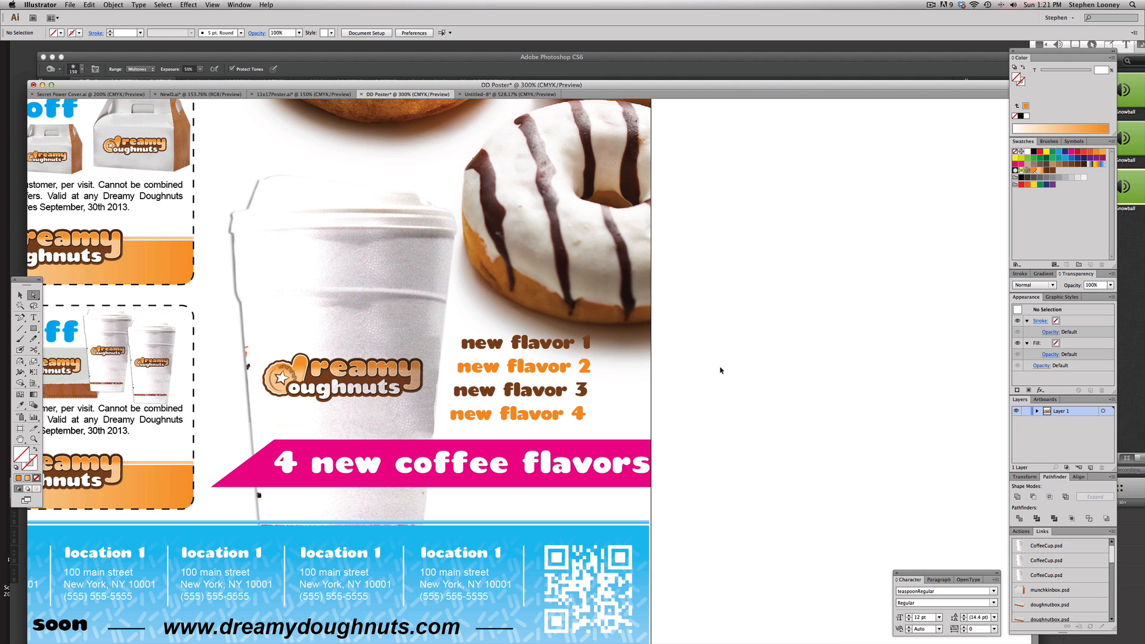
key("super+z")
key("super+z")
Move the new flavor list closer to the right side of the second poster's coffee cup
key("super+minus")
left_click_drag(638, 359, 894, 308)
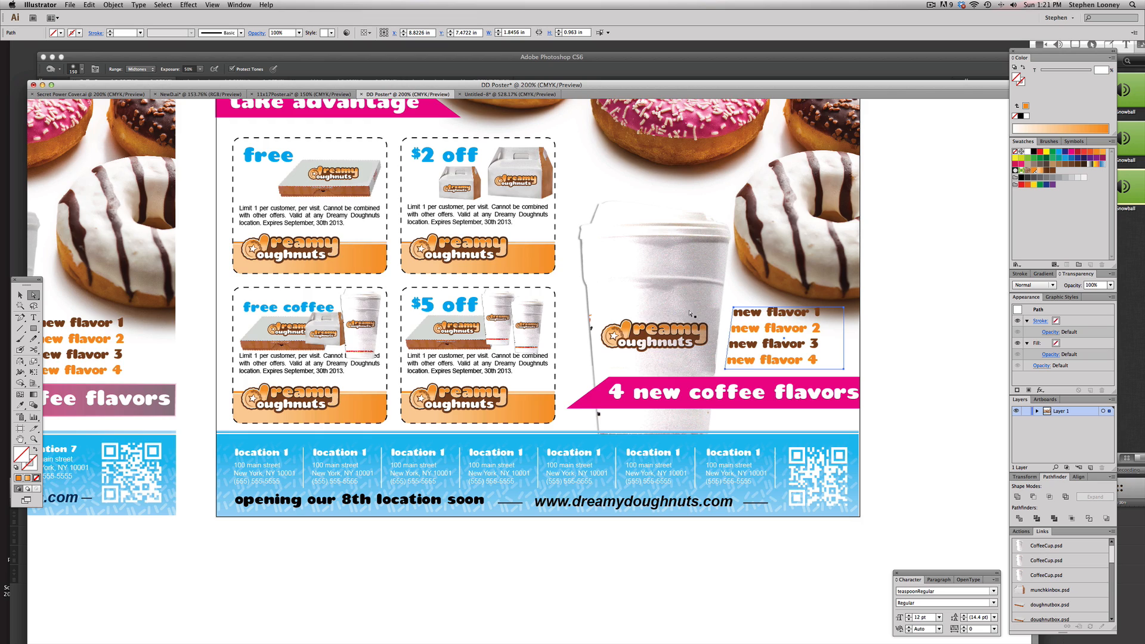
left_click_drag(469, 255, 624, 307)
key("super+minus")
Select all of the first poster's artwork and move it to the left
left_click(20, 296)
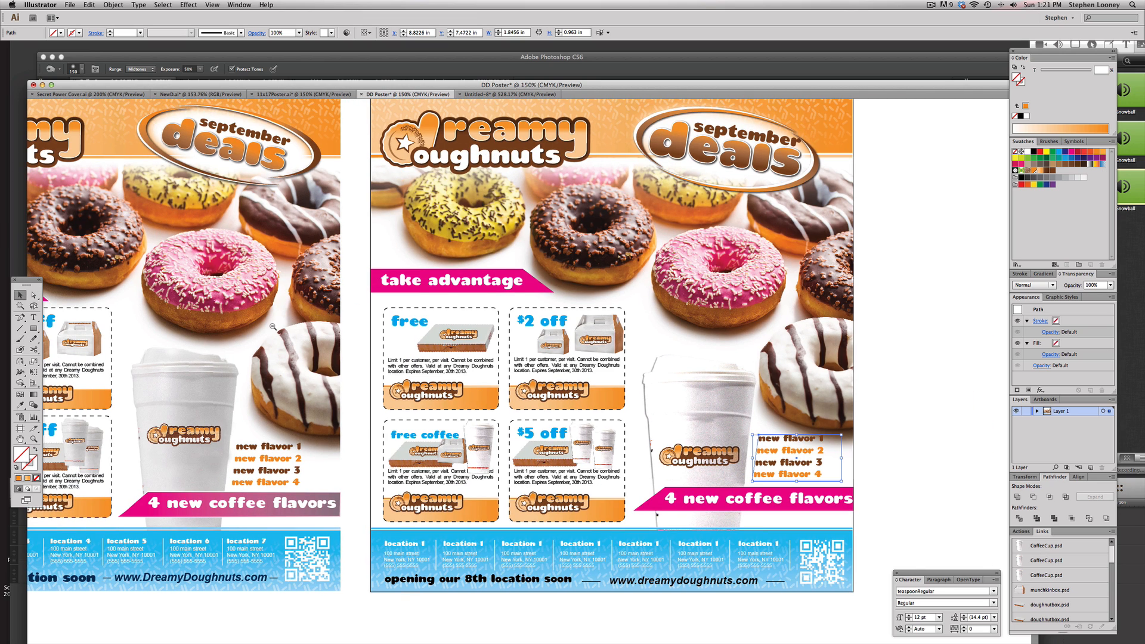
key("super+minus")
left_click_drag(217, 212, 587, 597)
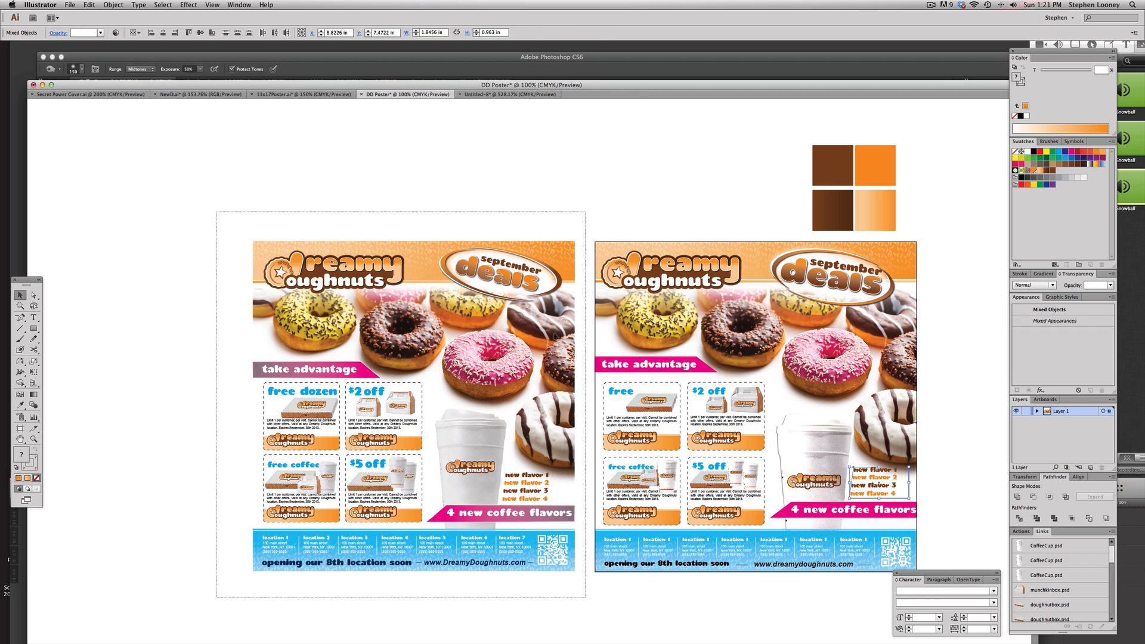
left_click_drag(566, 271, 464, 272)
Select the four brown and orange colour squares and move them aside
left_click_drag(718, 157, 884, 170)
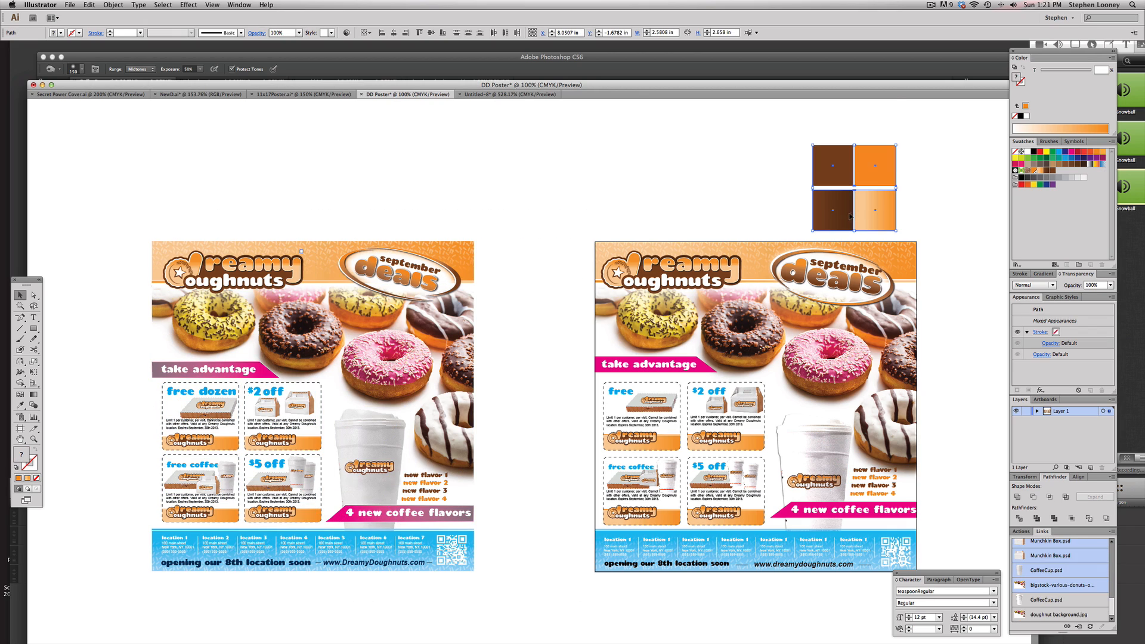
left_click_drag(735, 215, 613, 186)
left_click(612, 186)
left_click(655, 382, "super")
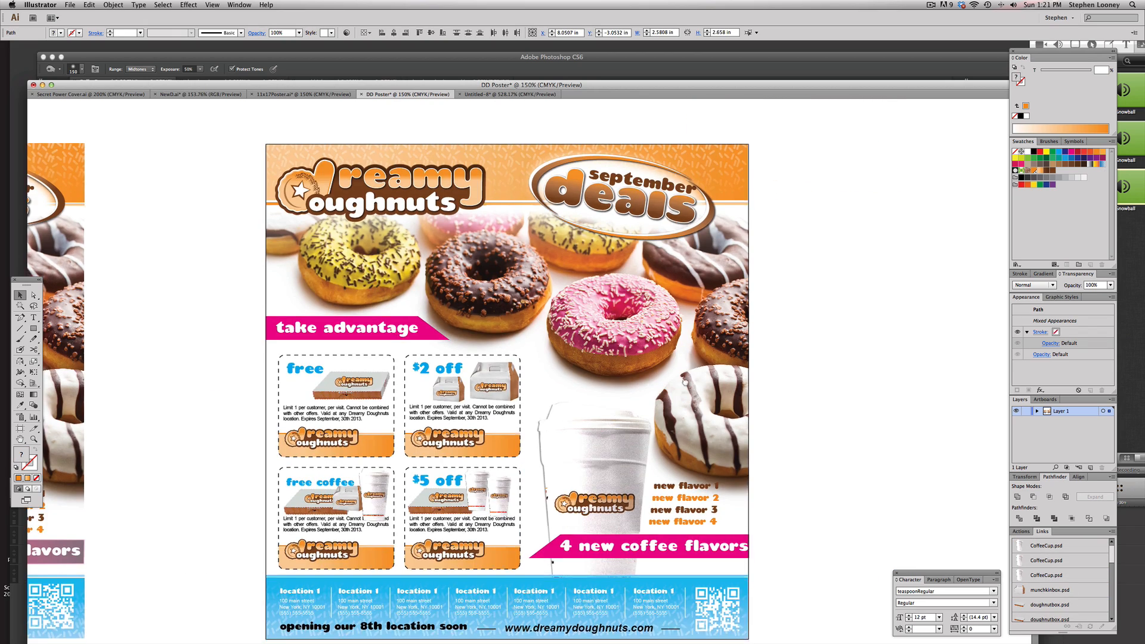
left_click_drag(526, 325, 528, 289)
key("f")
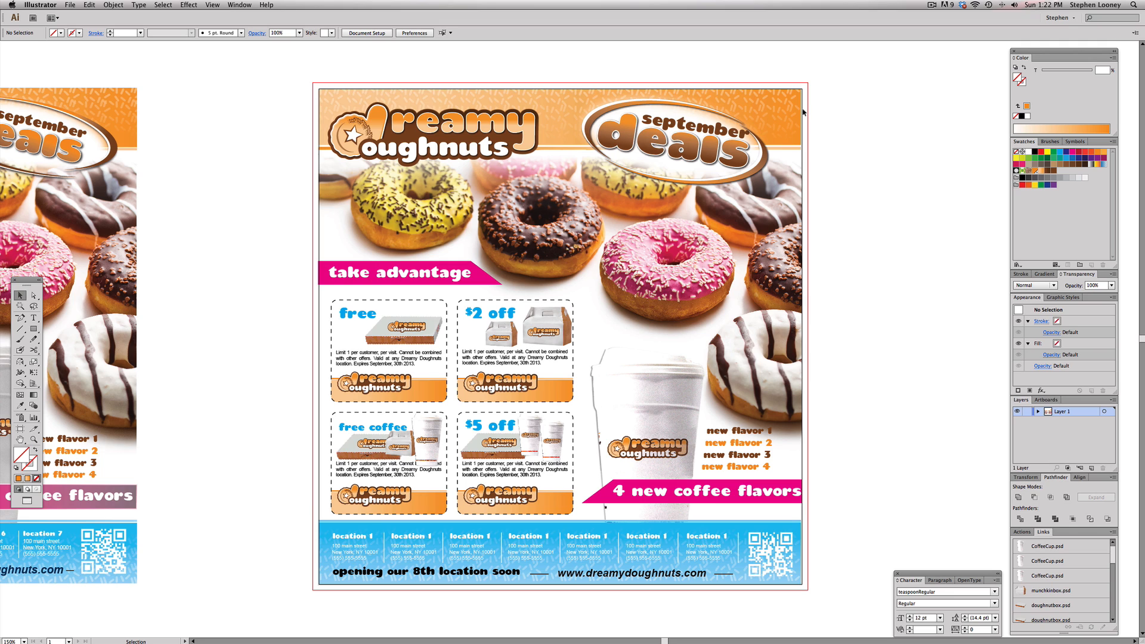
Stretch the doughnut background image's right edge out to the poster's bleed with Free Transform
key("a")
left_click_drag(802, 113, 808, 111)
left_click_drag(726, 75, 890, 438)
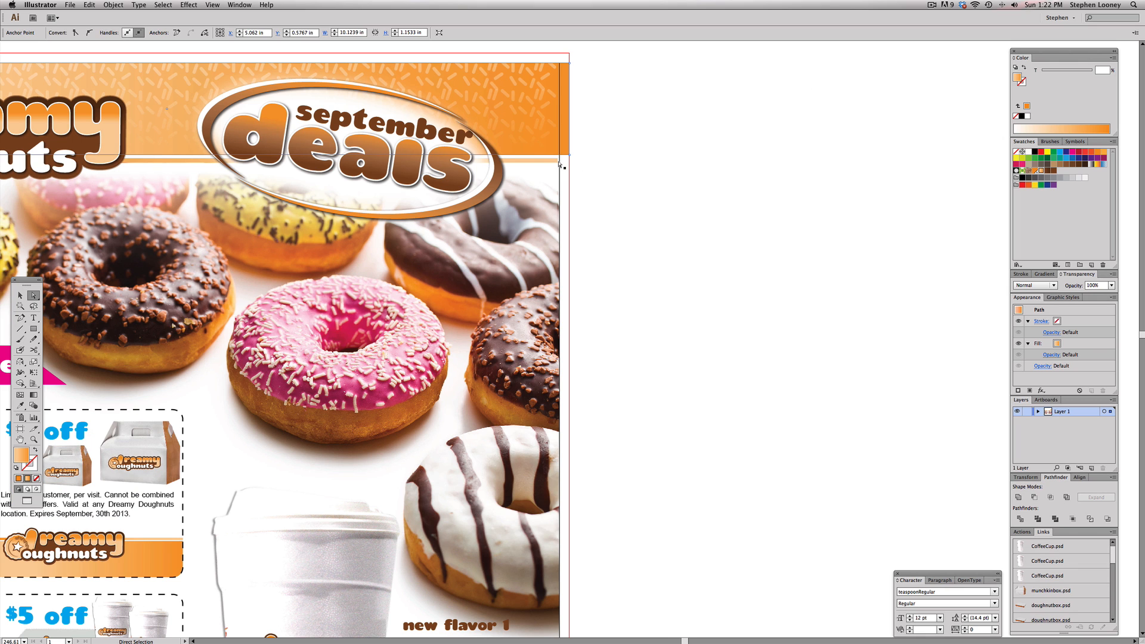
left_click(558, 160)
left_click(559, 220)
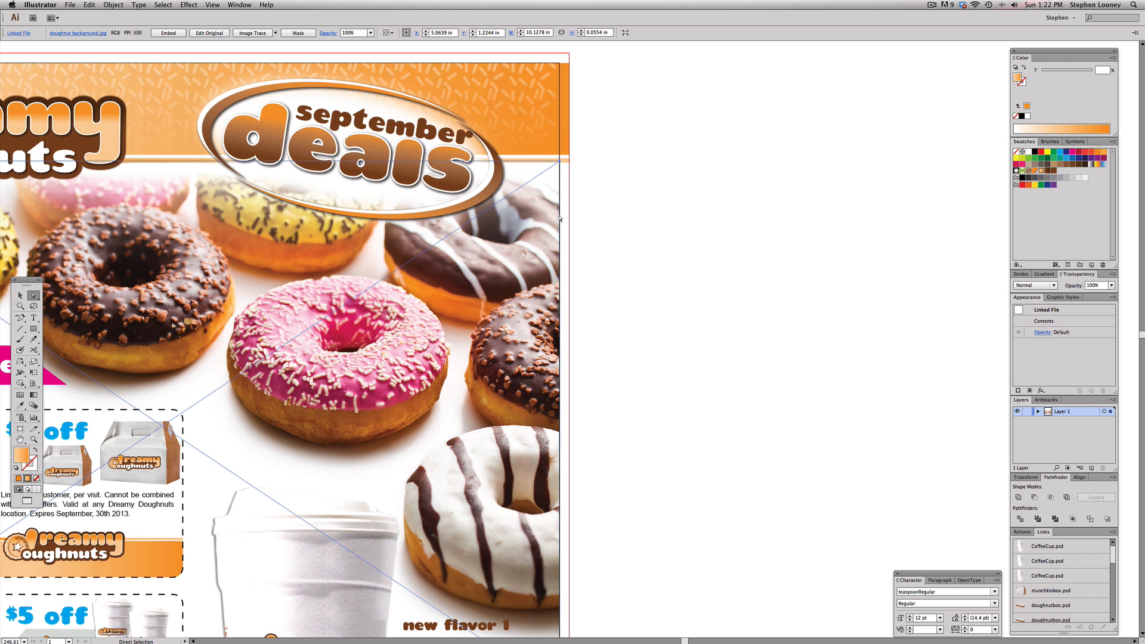
left_click(552, 229)
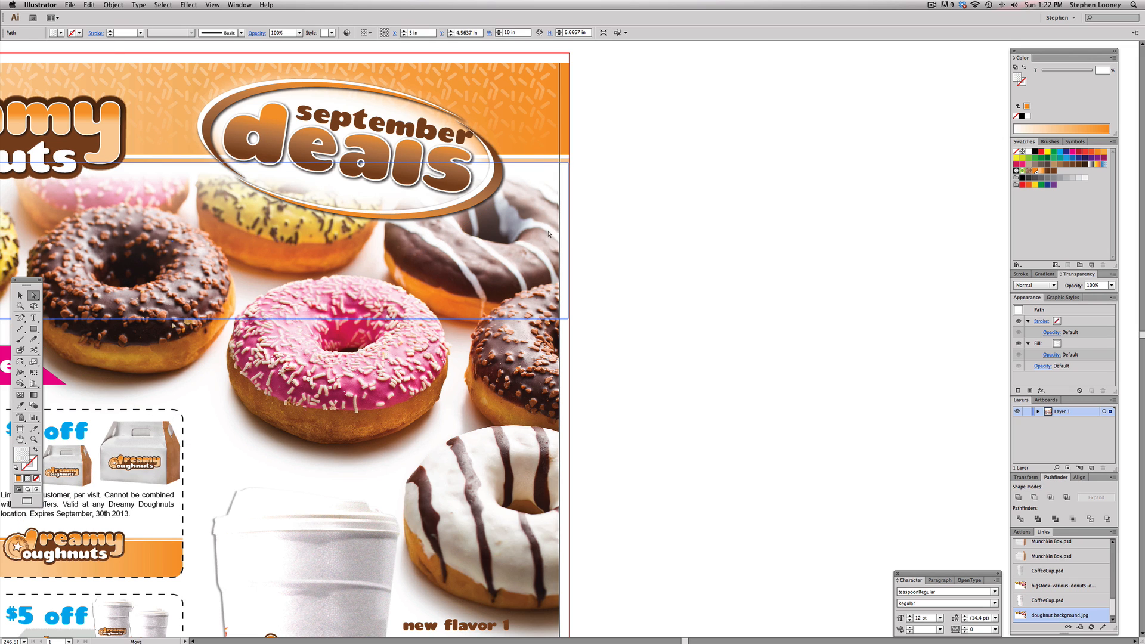
left_click(527, 364)
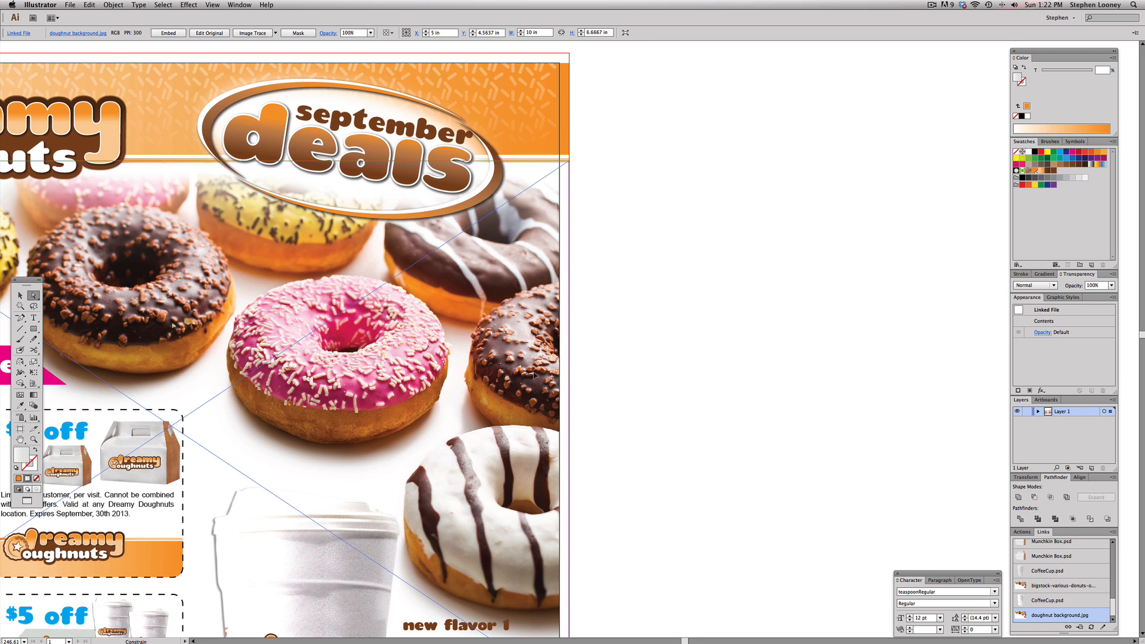
left_click_drag(536, 373, 536, 373)
left_click(551, 216)
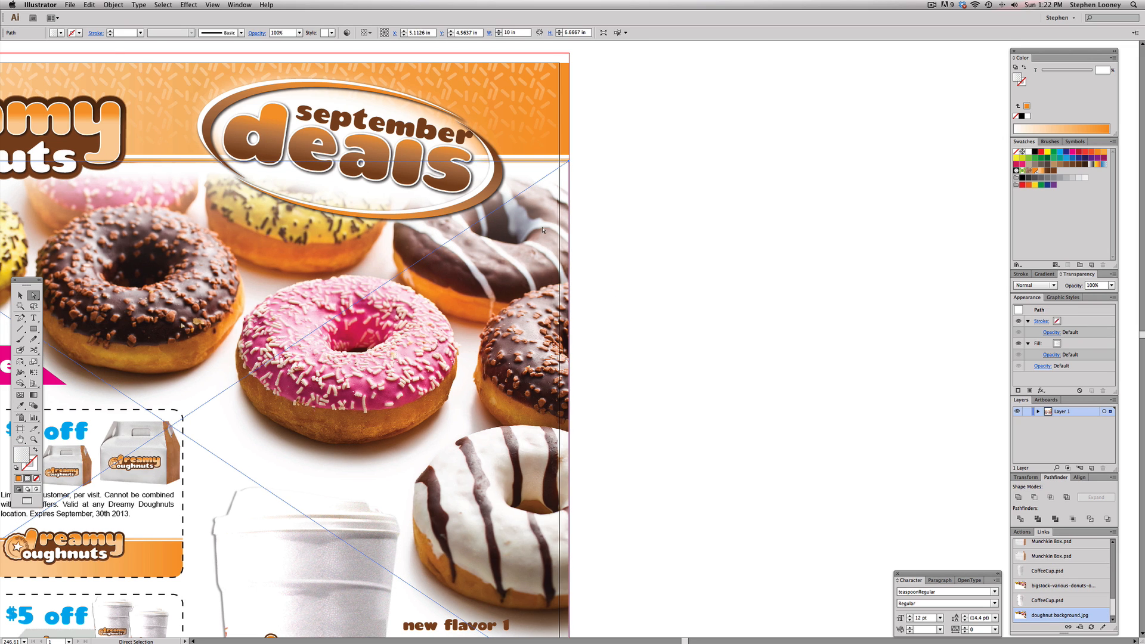
key("e")
left_click_drag(557, 241, 571, 242)
key("a")
left_click(654, 287)
left_click(474, 423, "alt+super")
key("super+0")
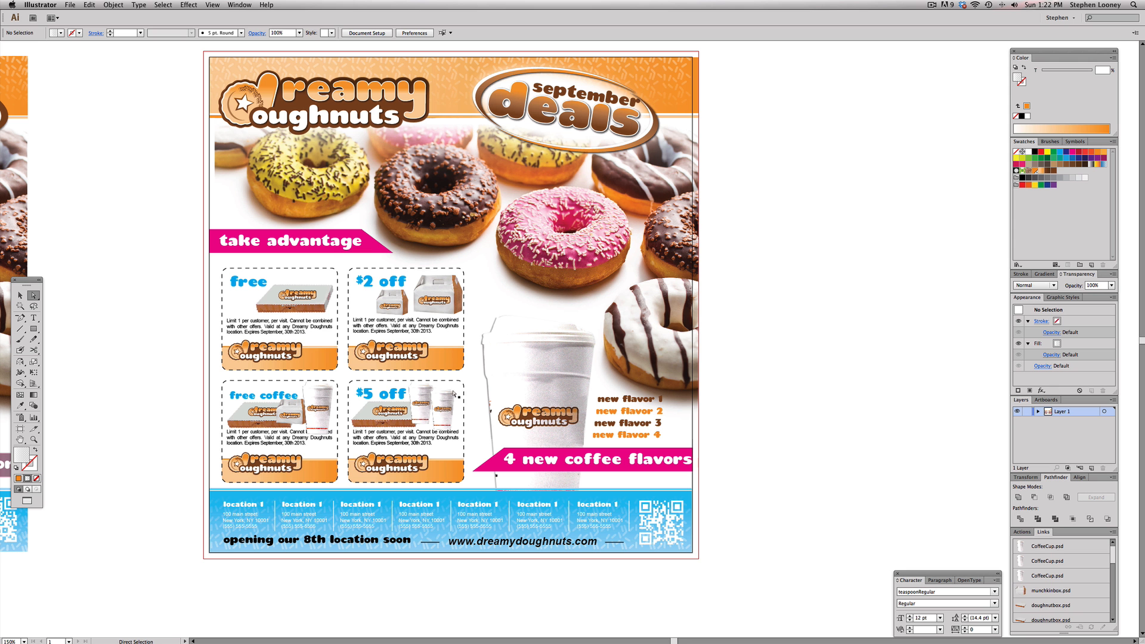
Stretch the doughnut background image's lower-left corner outward with Free Transform to cover the poster edge
left_click(221, 136)
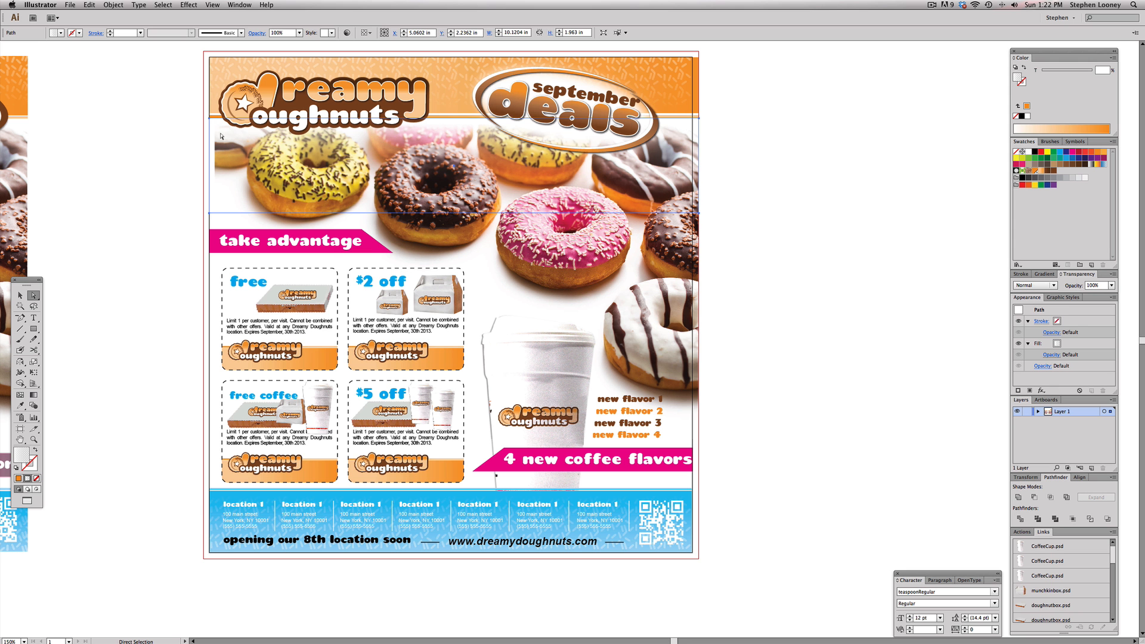
left_click(630, 315)
key("e")
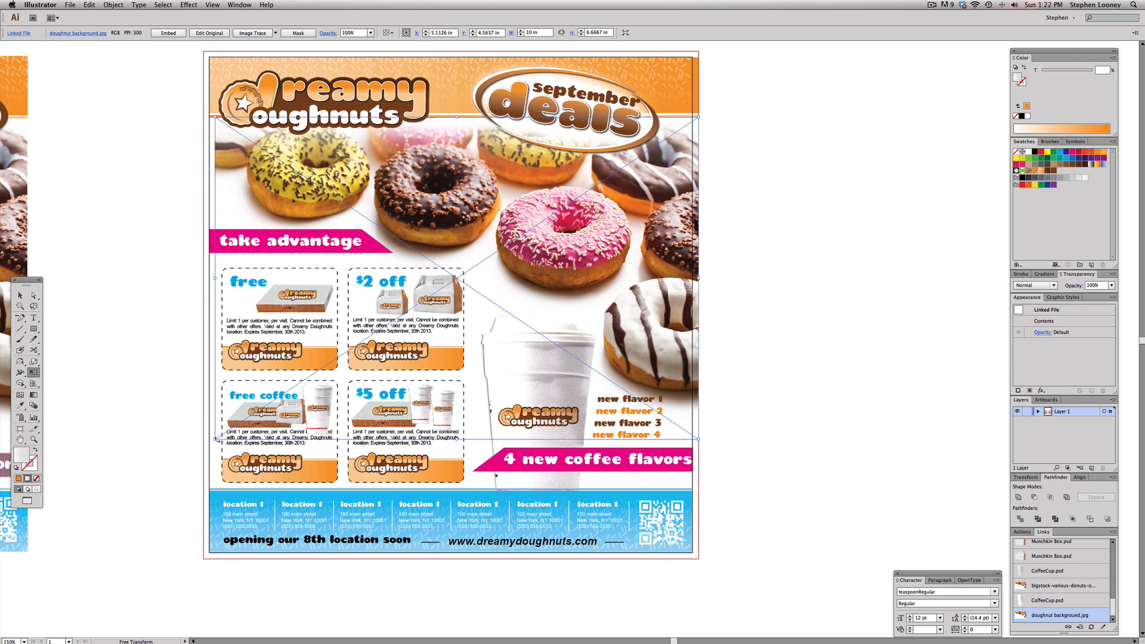
left_click_drag(215, 440, 205, 451)
key("a")
left_click(760, 262)
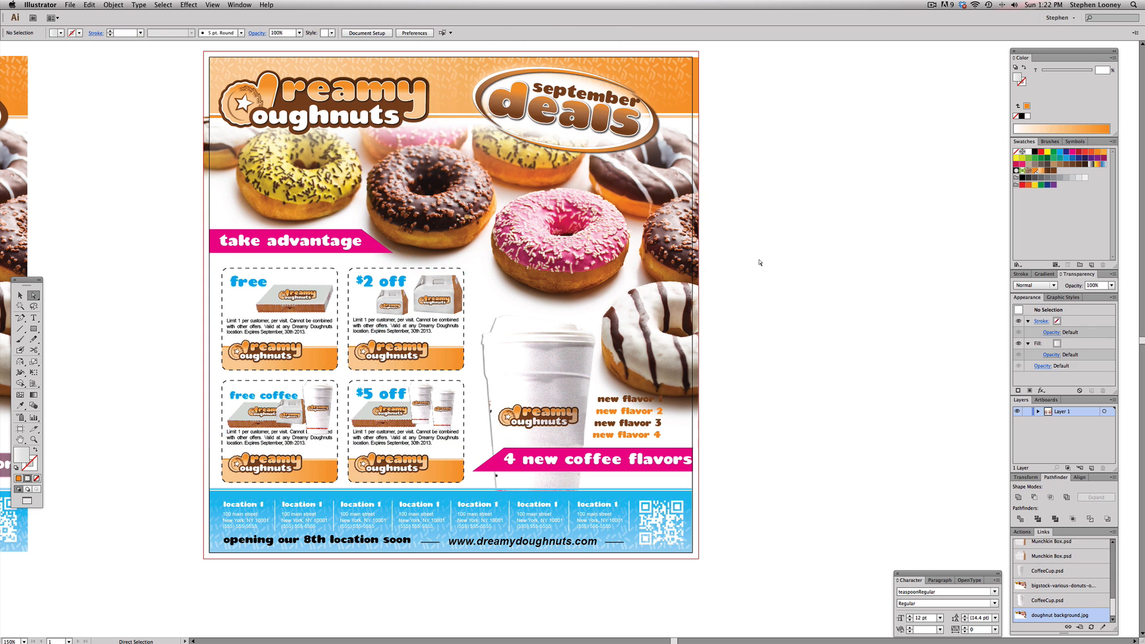
key("space")
left_click_drag(557, 320, 569, 322)
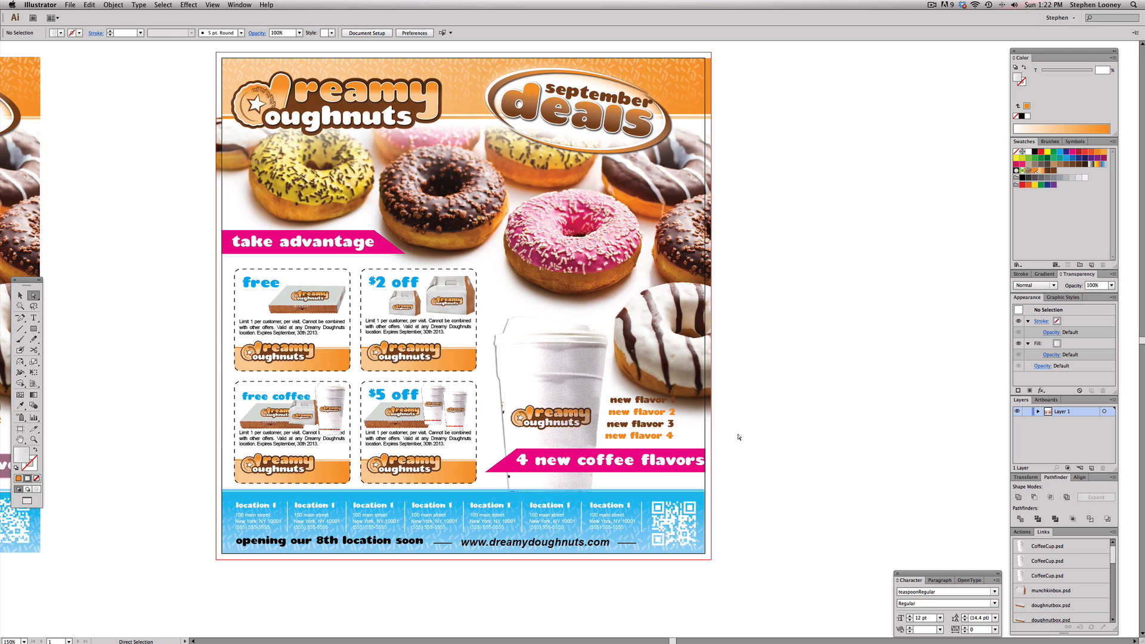
Shrink the "4 new coffee flavors" text with Free Transform so it fits inside the pink banner
left_click(706, 453)
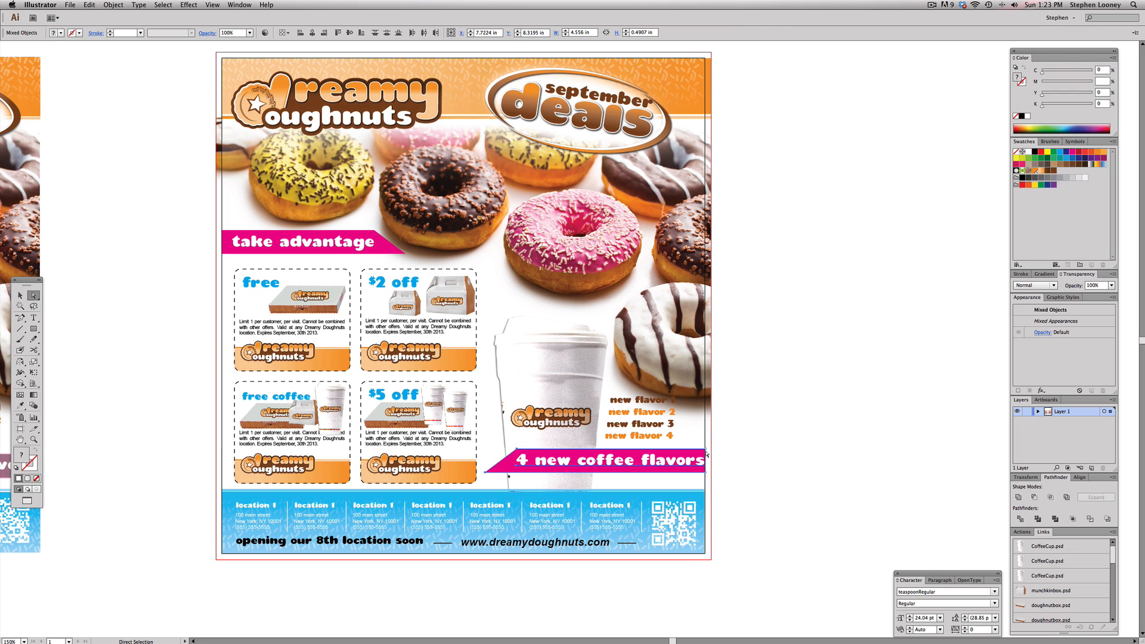
left_click(757, 482)
left_click_drag(758, 483, 787, 447)
key("super+space")
left_click_drag(327, 300, 798, 560)
left_click_drag(684, 398, 671, 425)
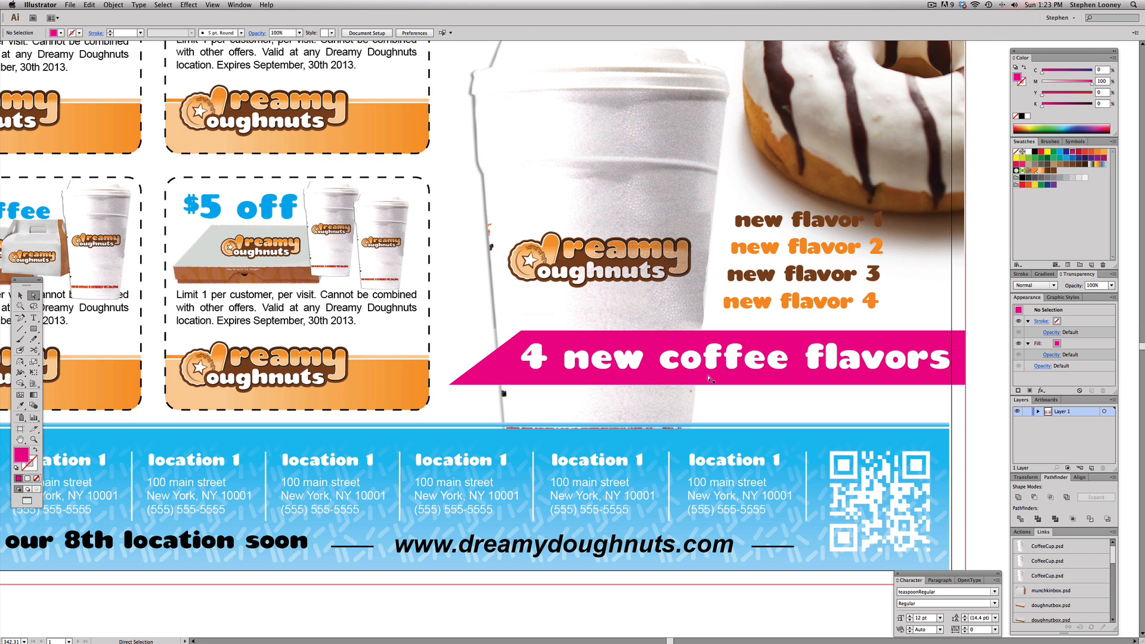
left_click(886, 356)
key("e")
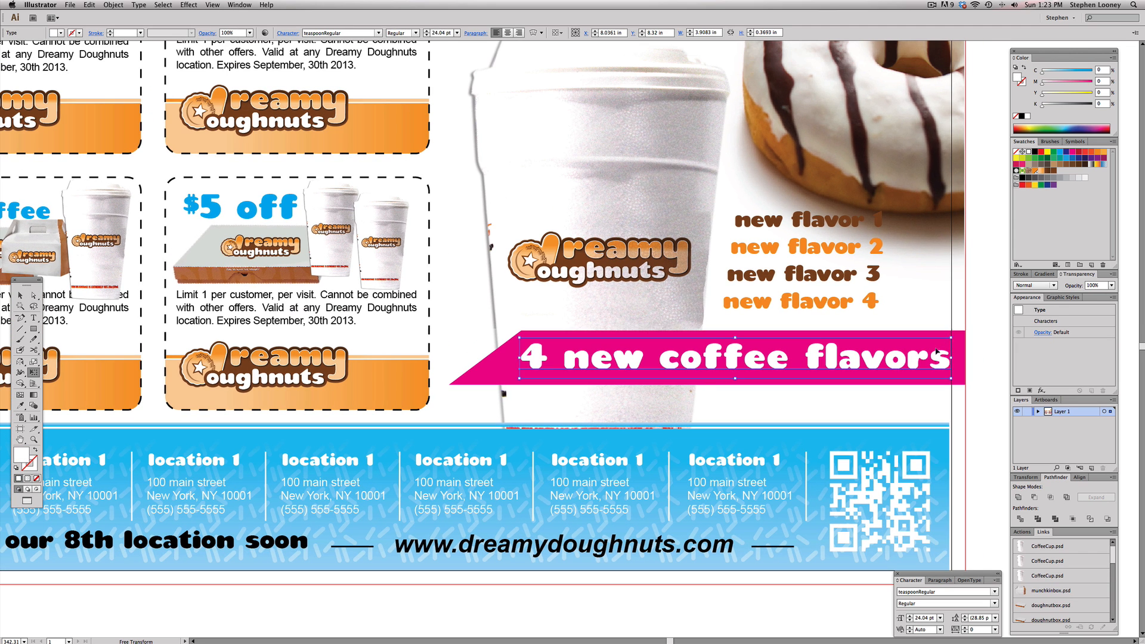
left_click_drag(933, 360, 913, 341)
left_click_drag(843, 361, 844, 360)
key("a")
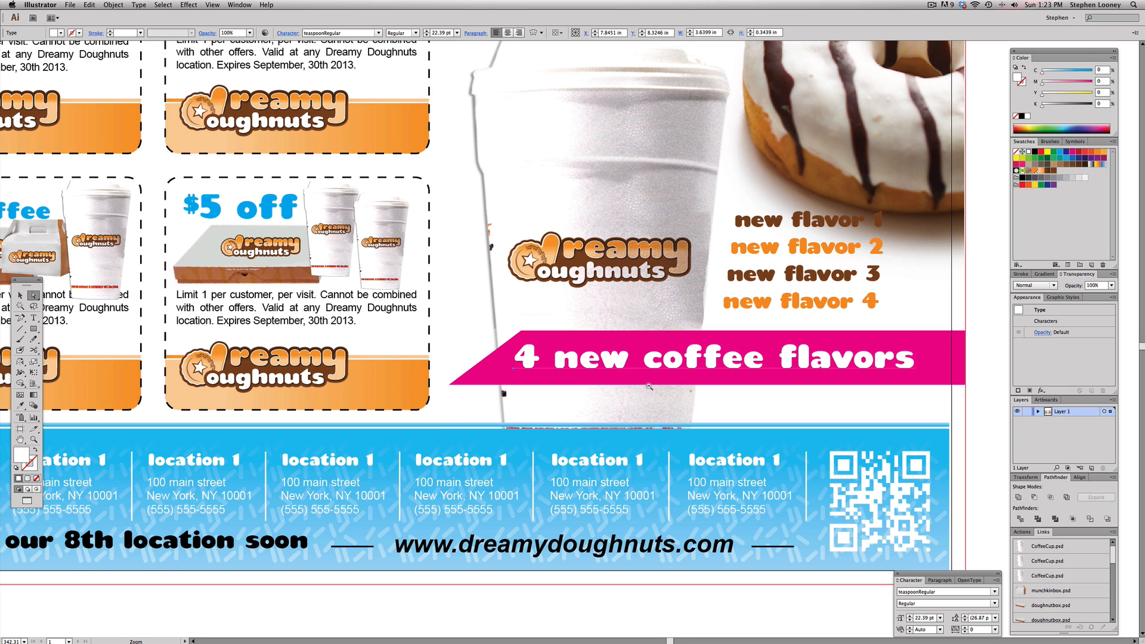
Extend the blue footer band's right edge out to the poster's bleed
left_click(649, 387, "alt+super")
left_click(894, 345)
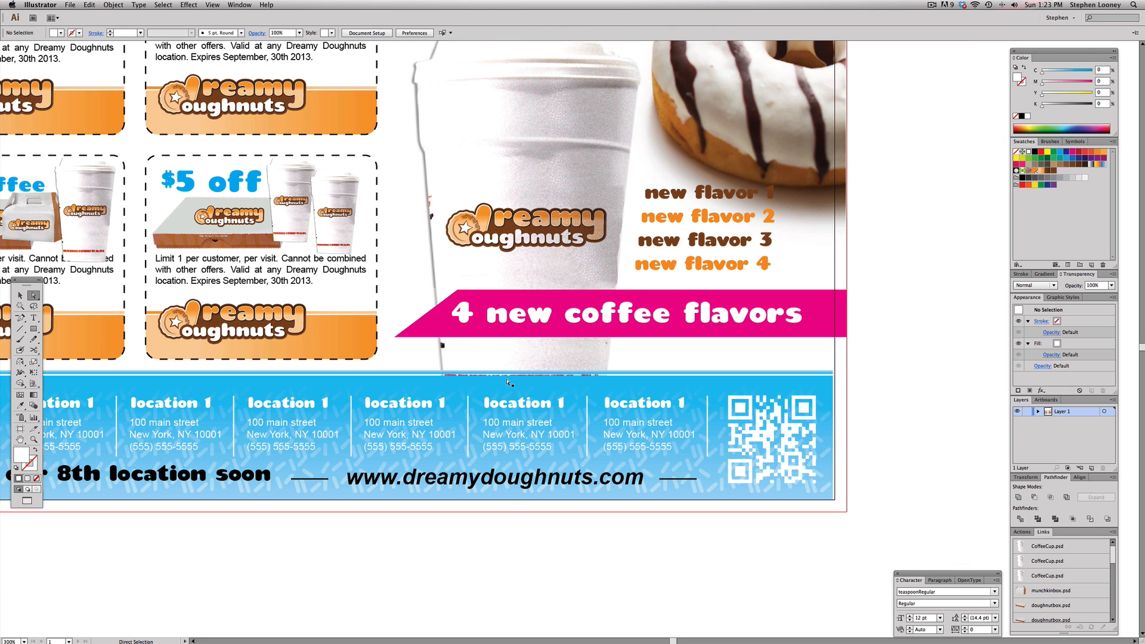
left_click_drag(208, 164, 275, 289)
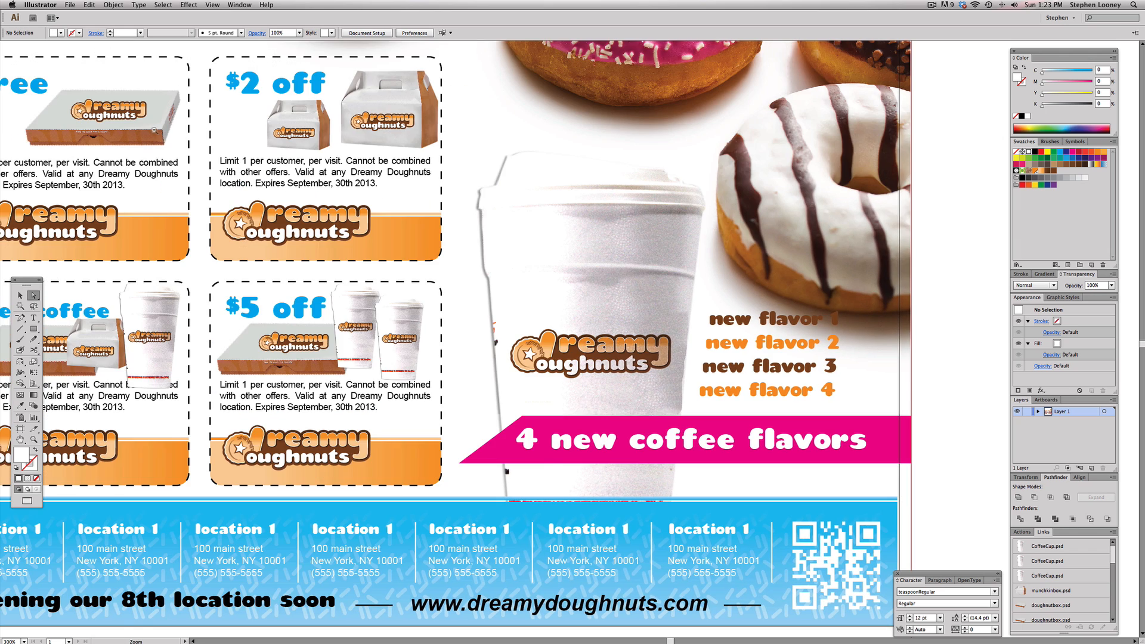
left_click(154, 130, "alt+super")
left_click_drag(692, 391, 247, 183)
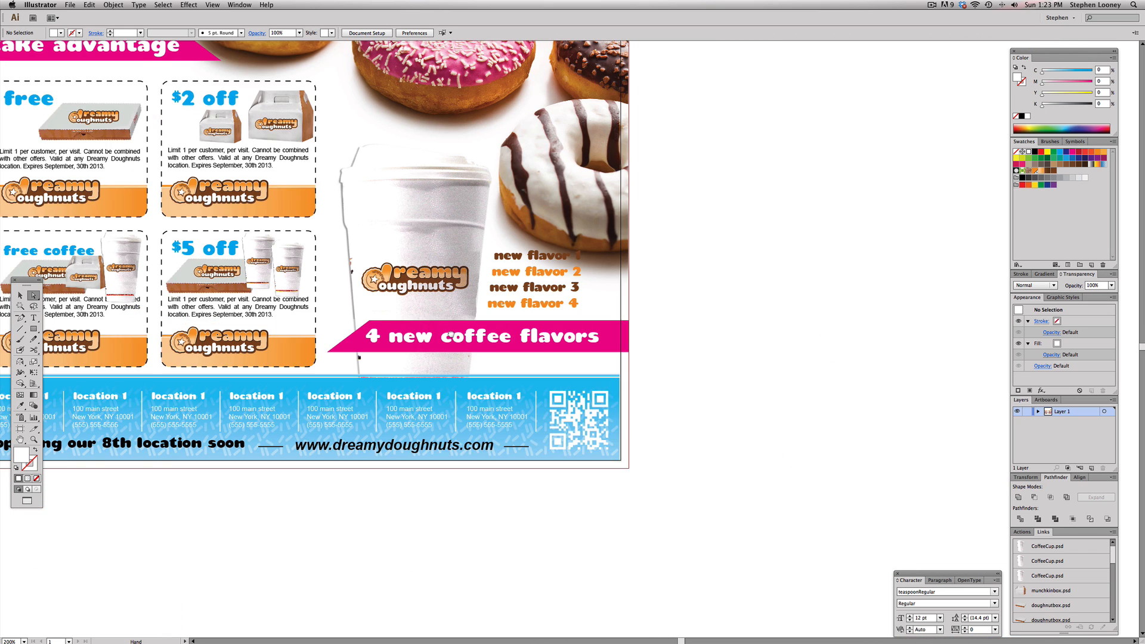
left_click_drag(491, 337, 518, 346)
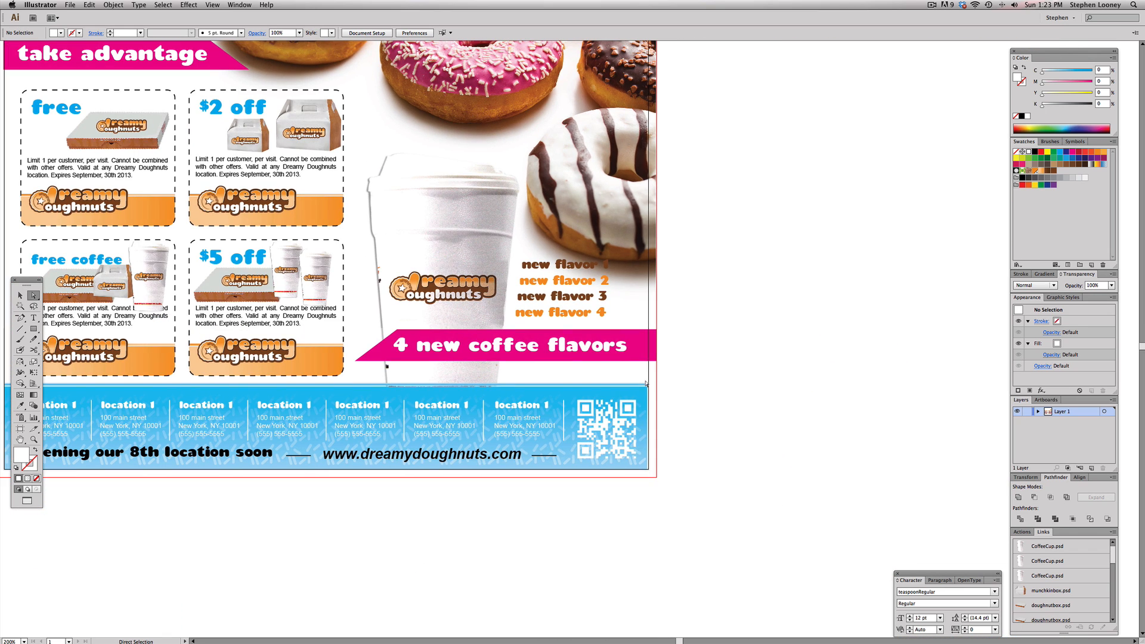
left_click_drag(646, 377, 660, 508)
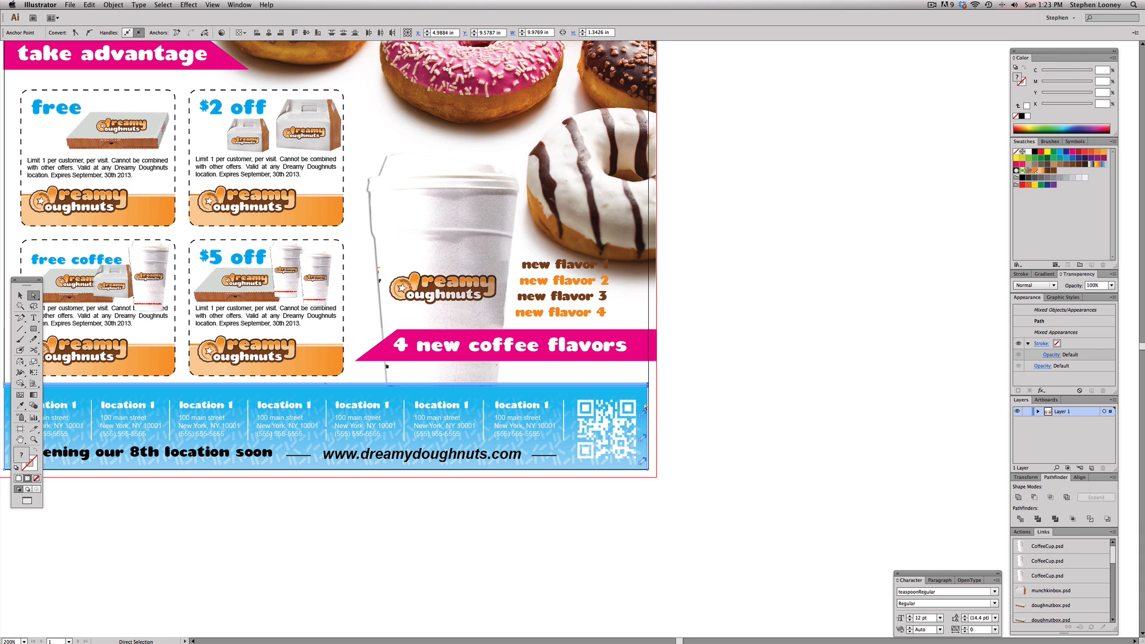
key("v")
left_click(728, 430)
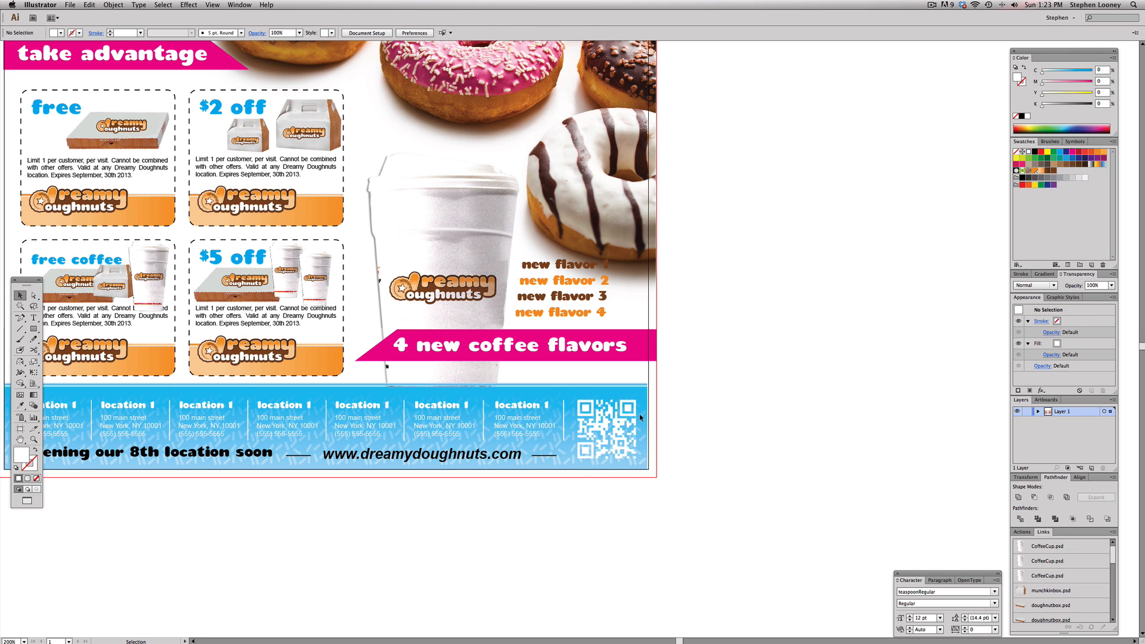
left_click(641, 417)
key("super+2")
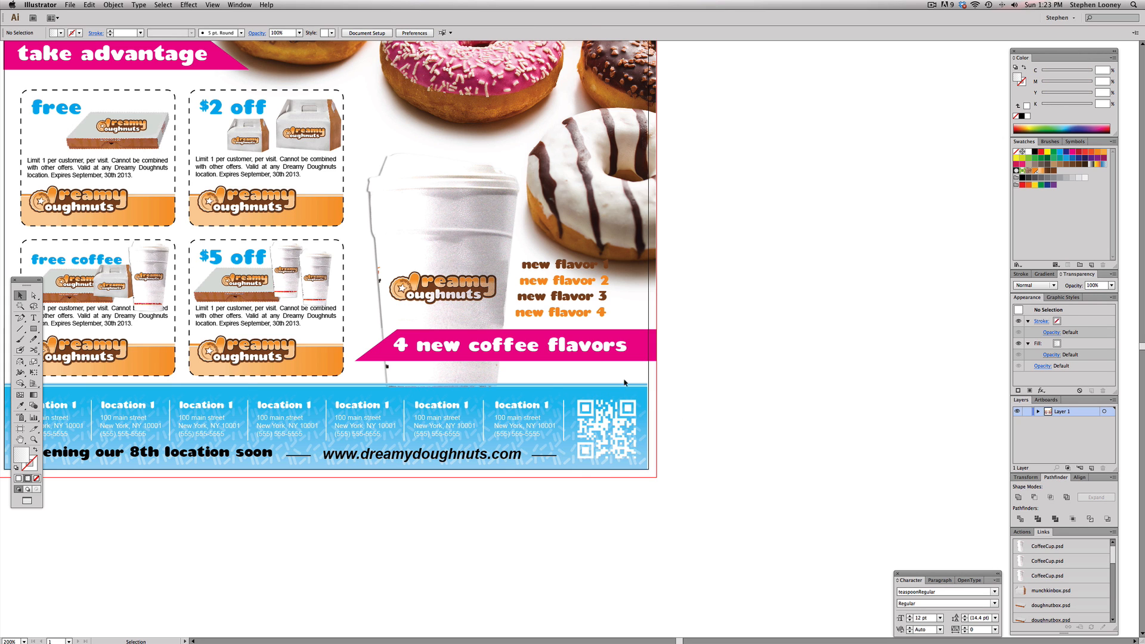
key("a")
left_click_drag(645, 376, 654, 480)
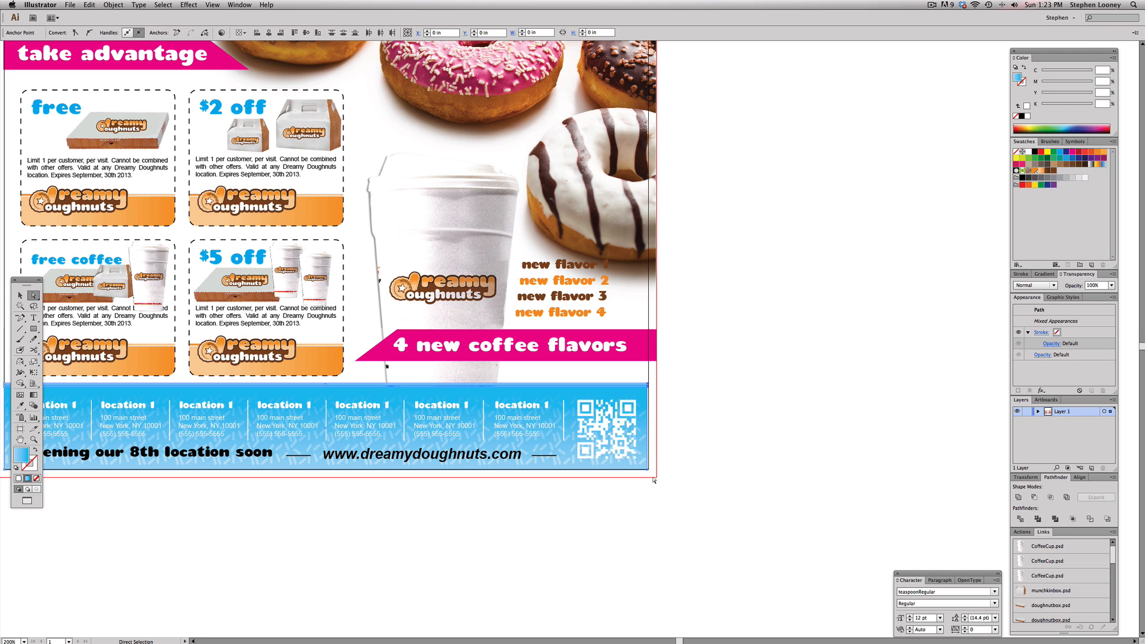
key("Right")
key("Right")
key("Right")
key("Right")
key("Right")
key("Right")
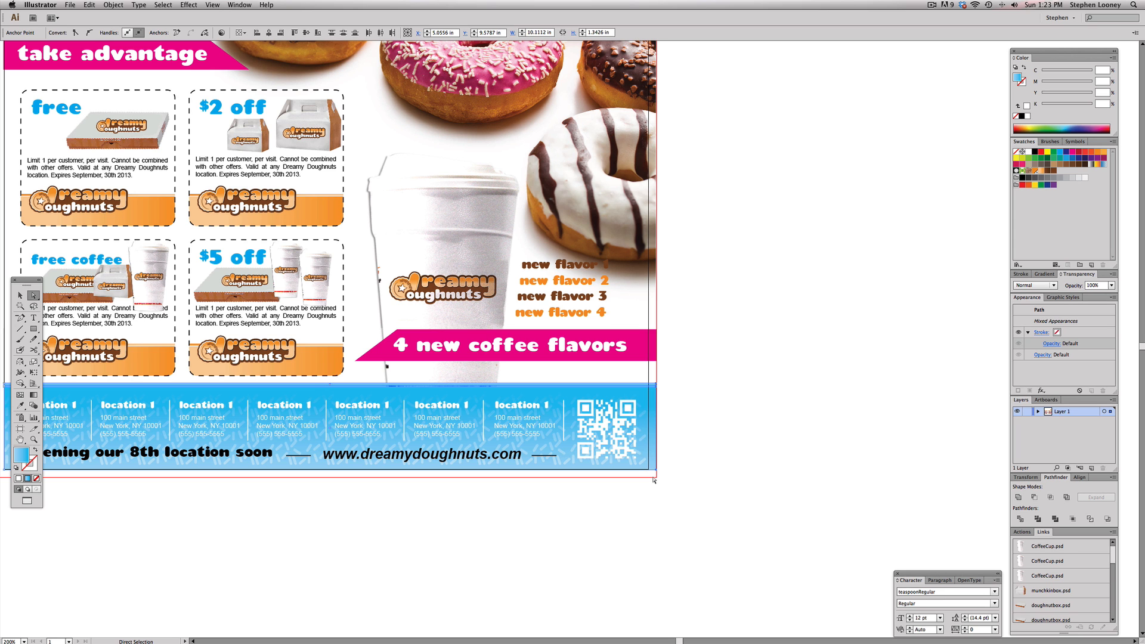
Extend the blue footer band's left edge out to the poster's bleed
left_click_drag(652, 470, 1110, 437)
key("space")
left_click_drag(502, 333, 531, 463)
key("Left")
key("Left")
key("Left")
key("Left")
key("Left")
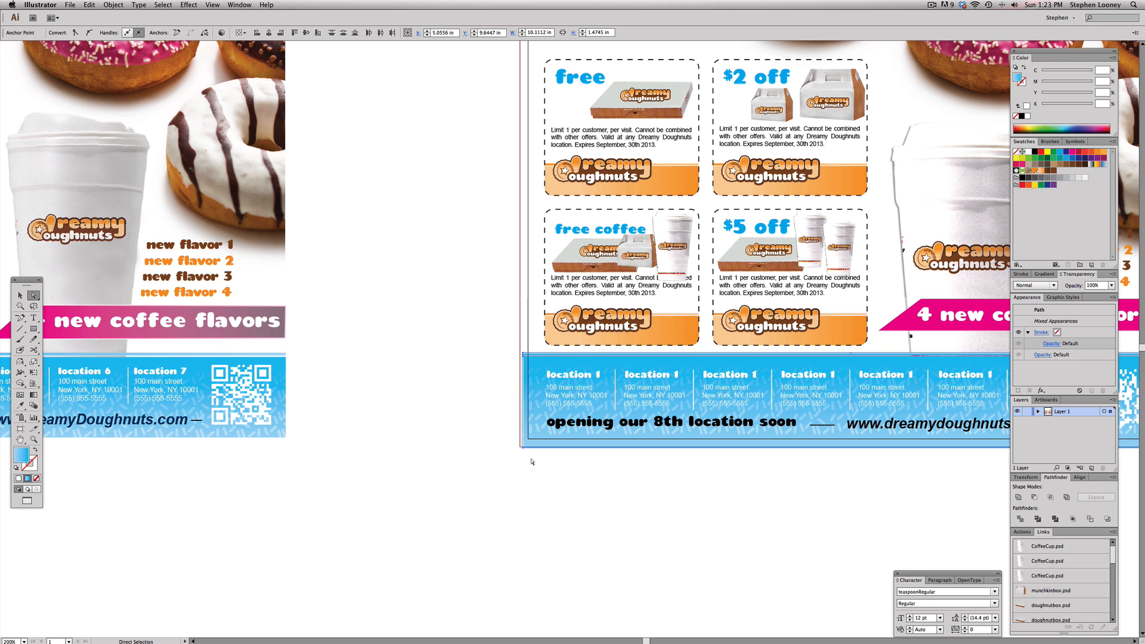
key("Left")
key("Left")
key("Left")
key("Left")
Extend the pink "take advantage" banner's left edge out to the bleed
scroll(528, 298, "up", 5)
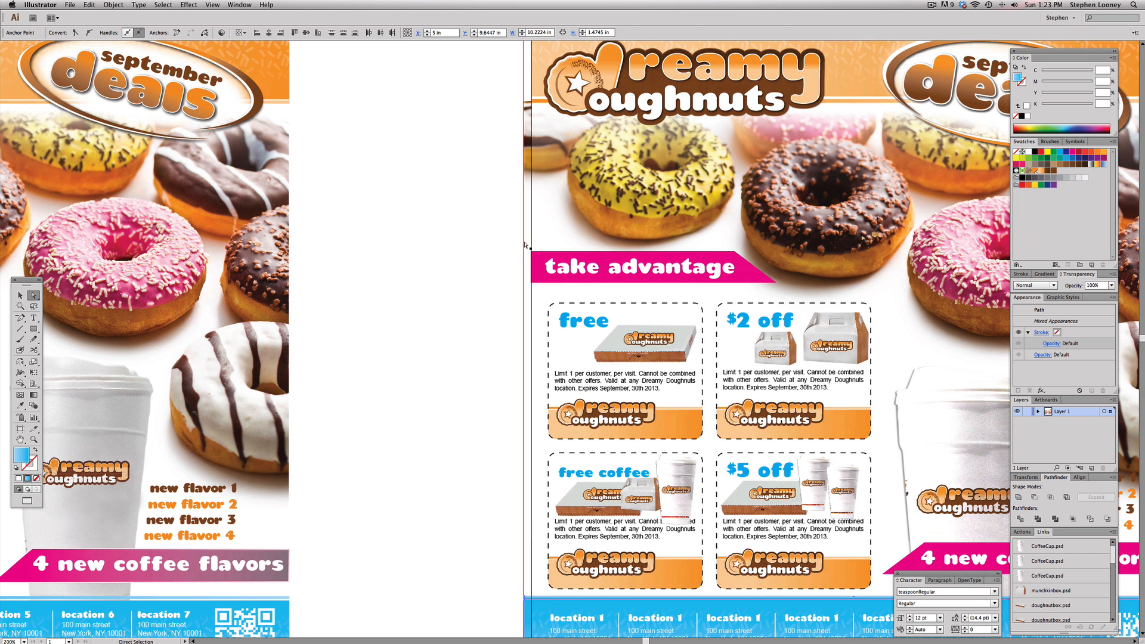
left_click_drag(524, 242, 533, 278)
key("super+z")
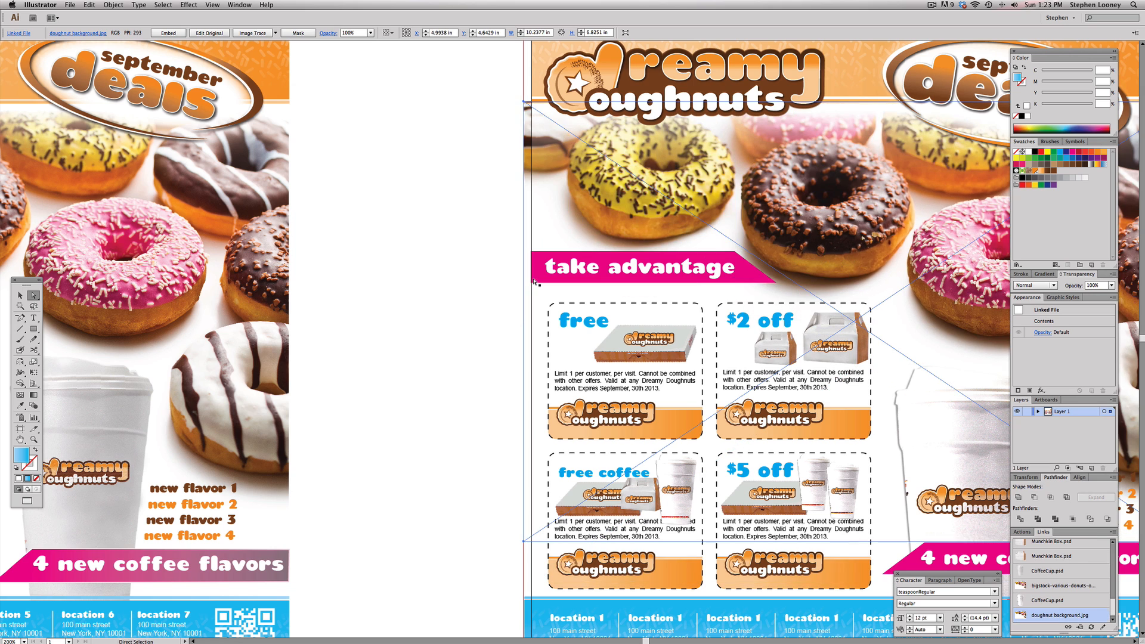
key("super+shift+a")
left_click_drag(520, 240, 523, 283)
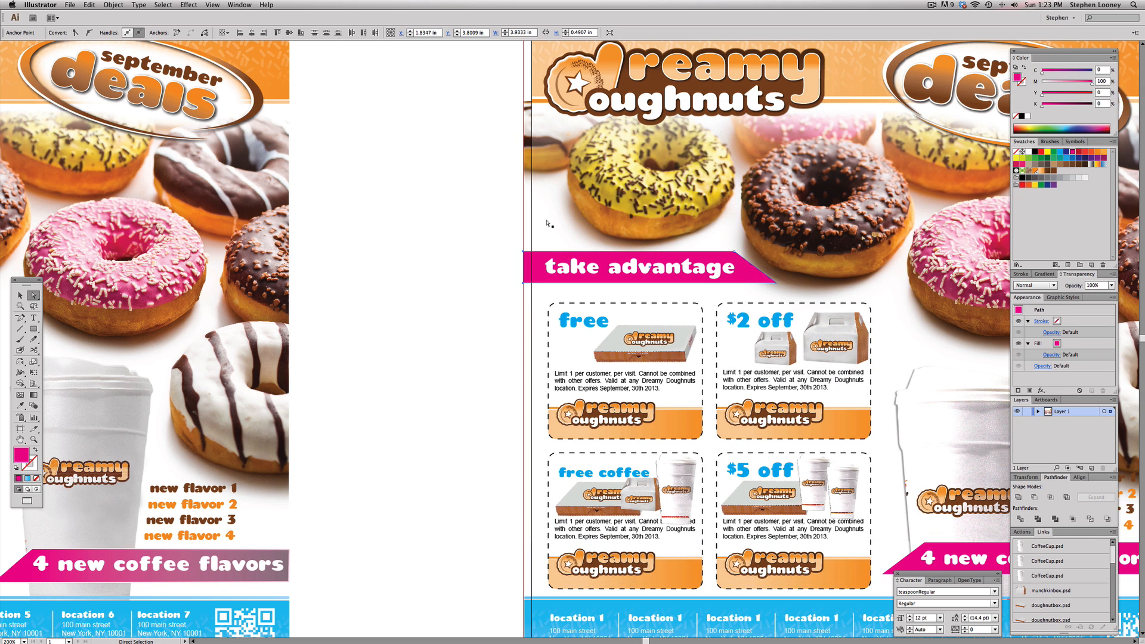
key("v")
Extend the orange header band's left and top edges out to the bleed
scroll(568, 160, "up", 5)
left_click(543, 129)
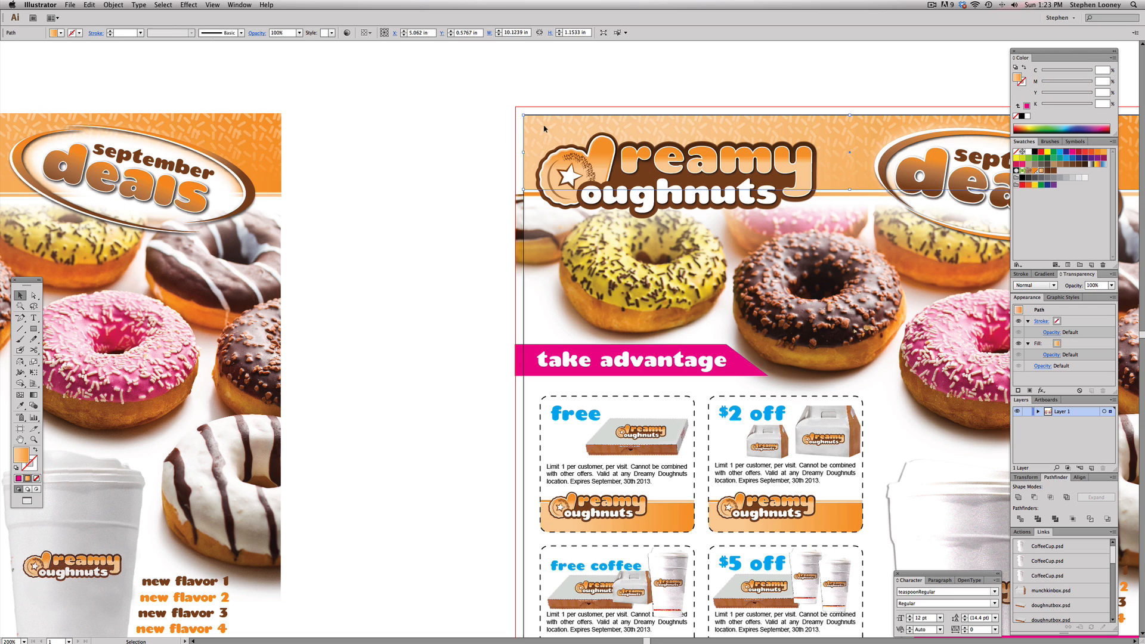
key("super+shift+a")
key("a")
left_click_drag(500, 98, 531, 240)
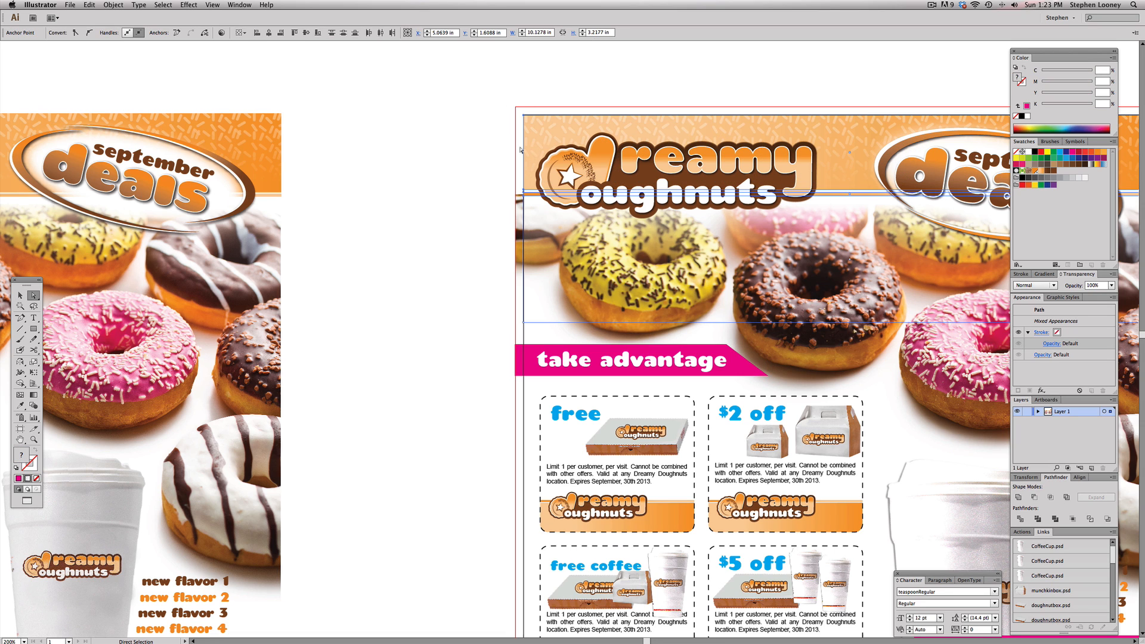
left_click_drag(511, 92, 530, 332)
key("Left")
key("Left")
key("Left")
key("Left")
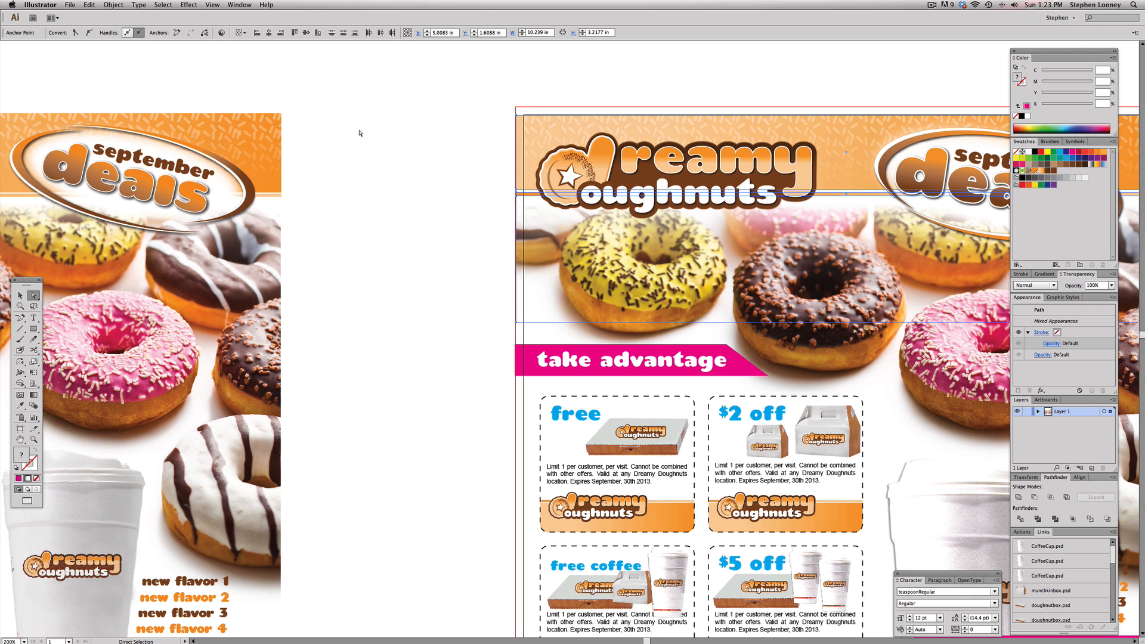
left_click(360, 132)
left_click(522, 117)
key("Up")
key("Up")
key("Up")
key("Up")
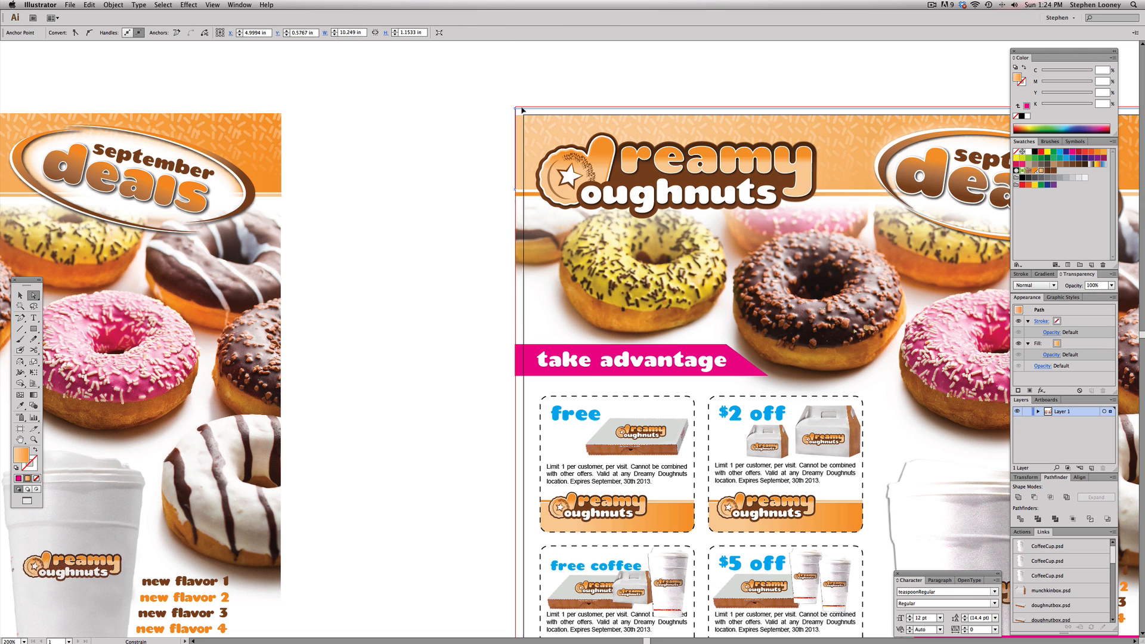
Save the poster as DD Poster.pdf on the Desktop in Adobe PDF format
left_click(561, 93)
key("super+minus")
key("super+minus")
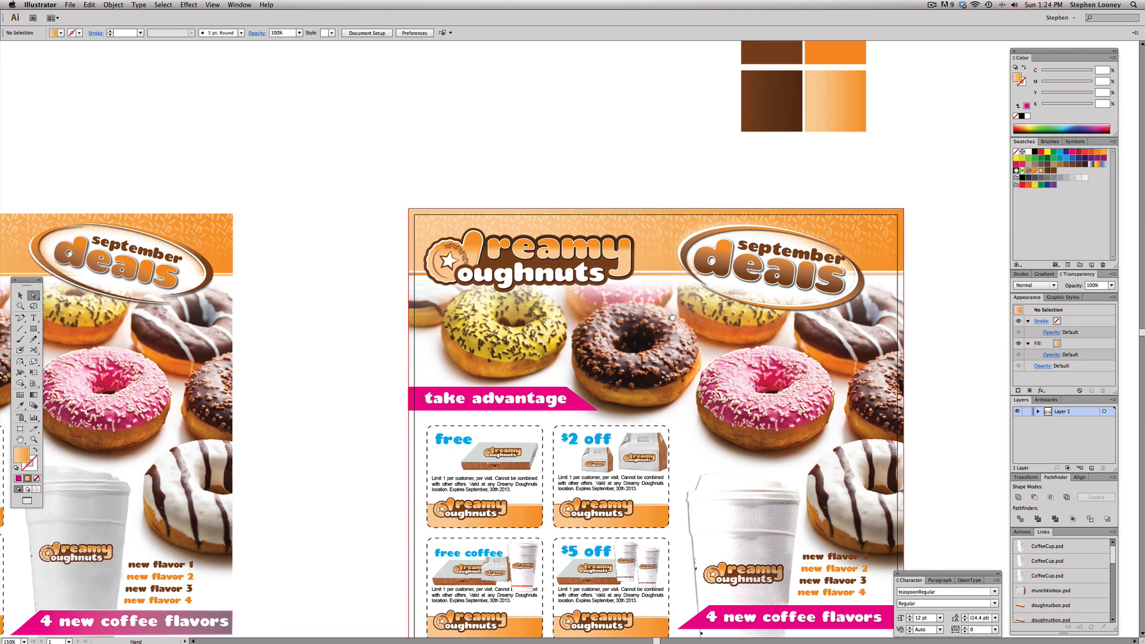
key("super+minus")
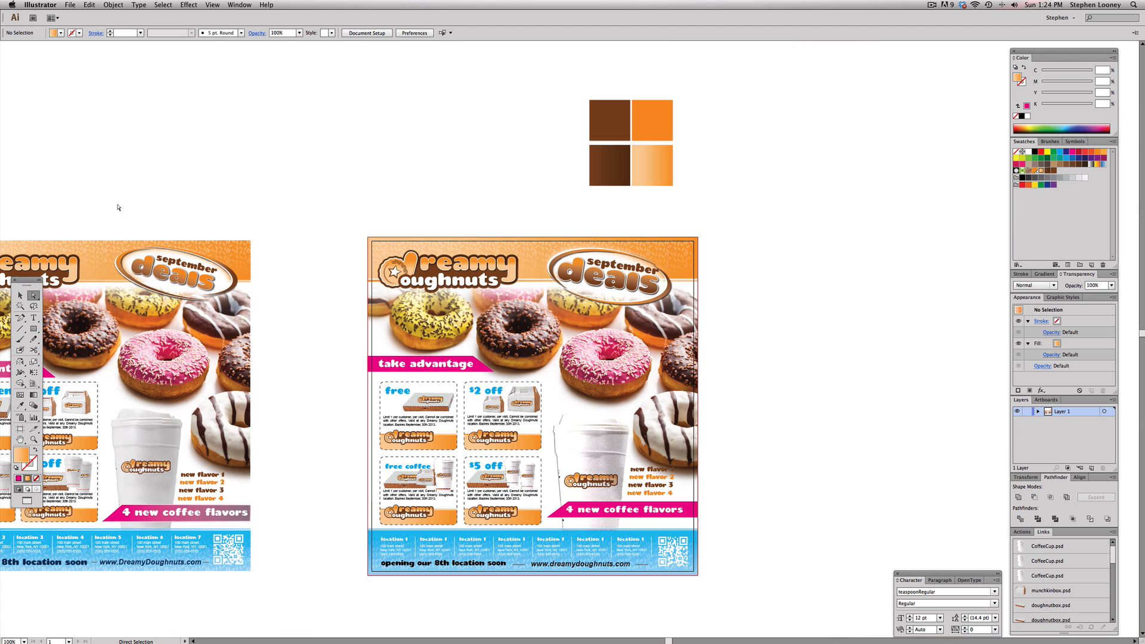
left_click_drag(503, 341, 533, 329)
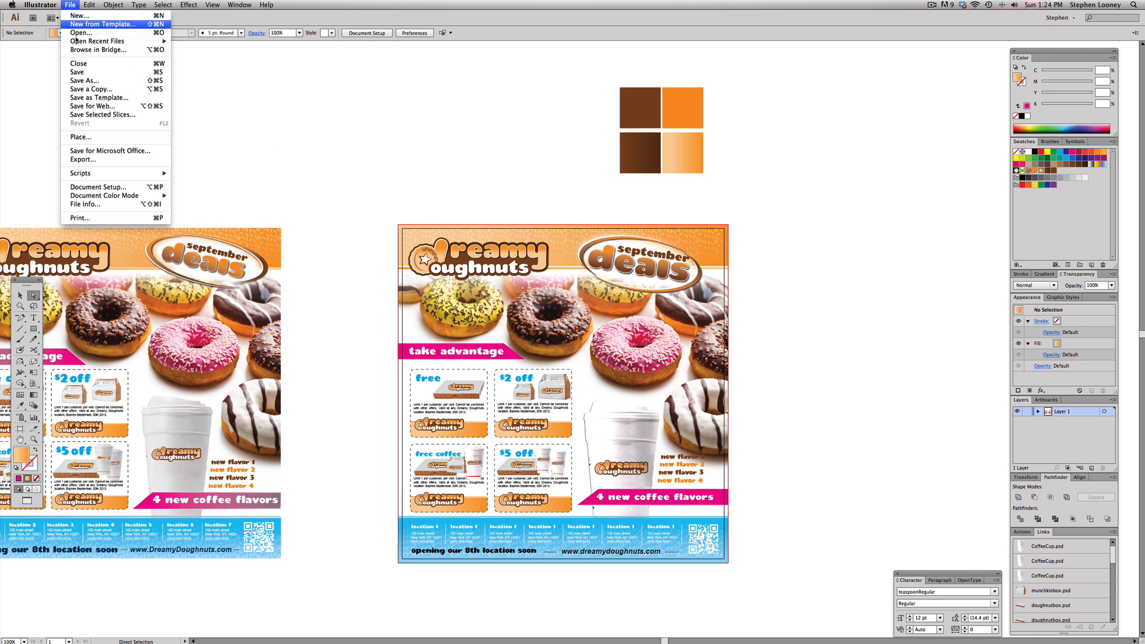
left_click(70, 5)
left_click(106, 81)
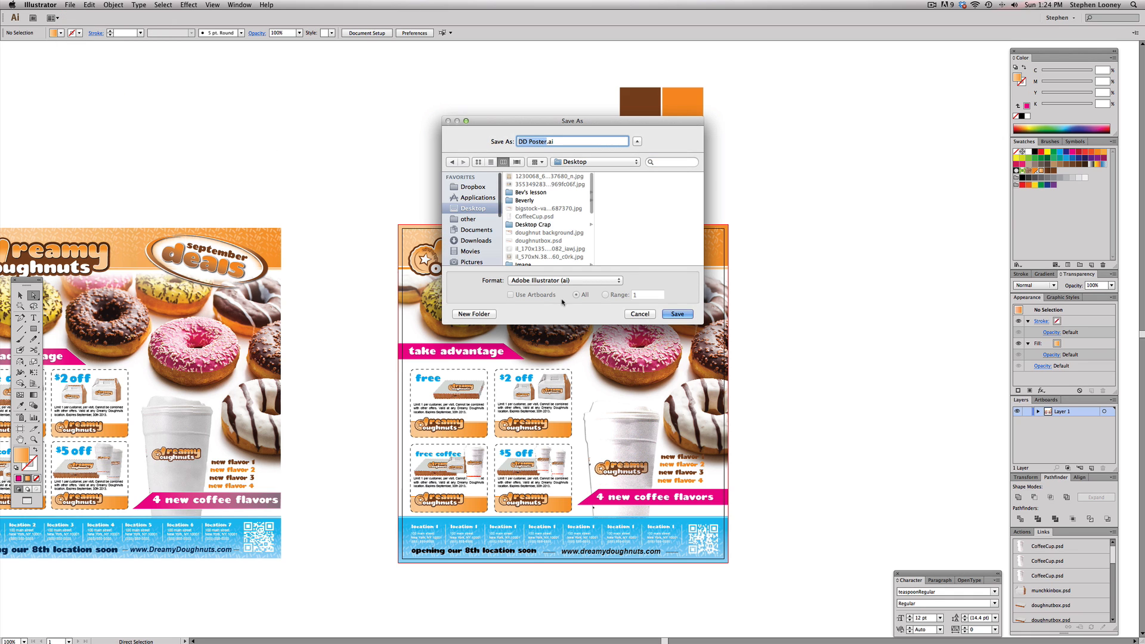
left_click(563, 280)
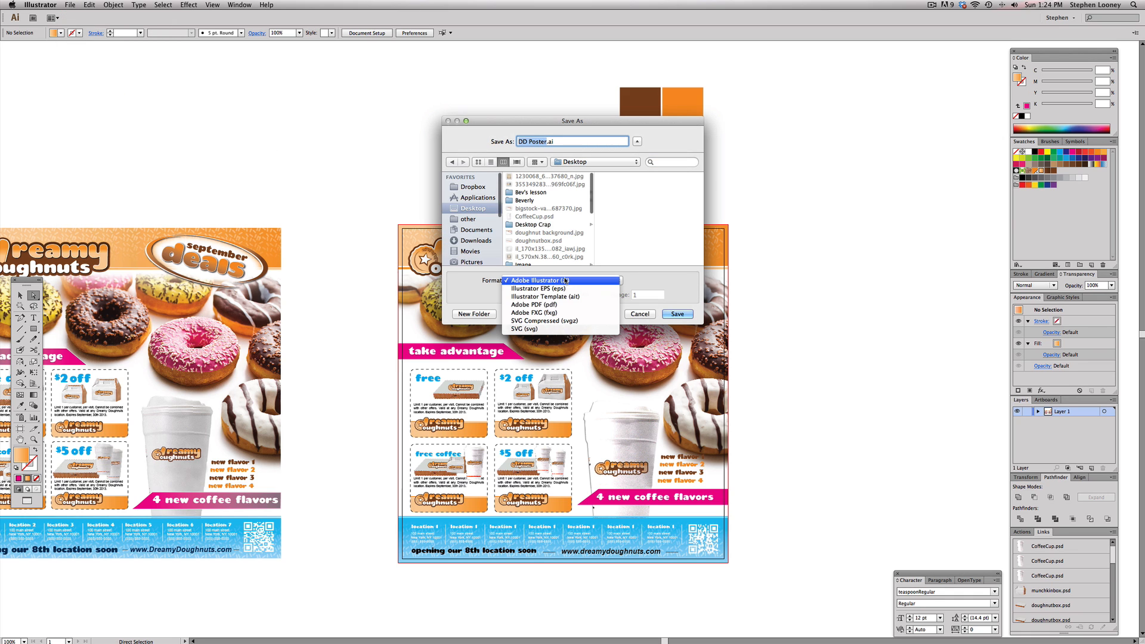
left_click(565, 306)
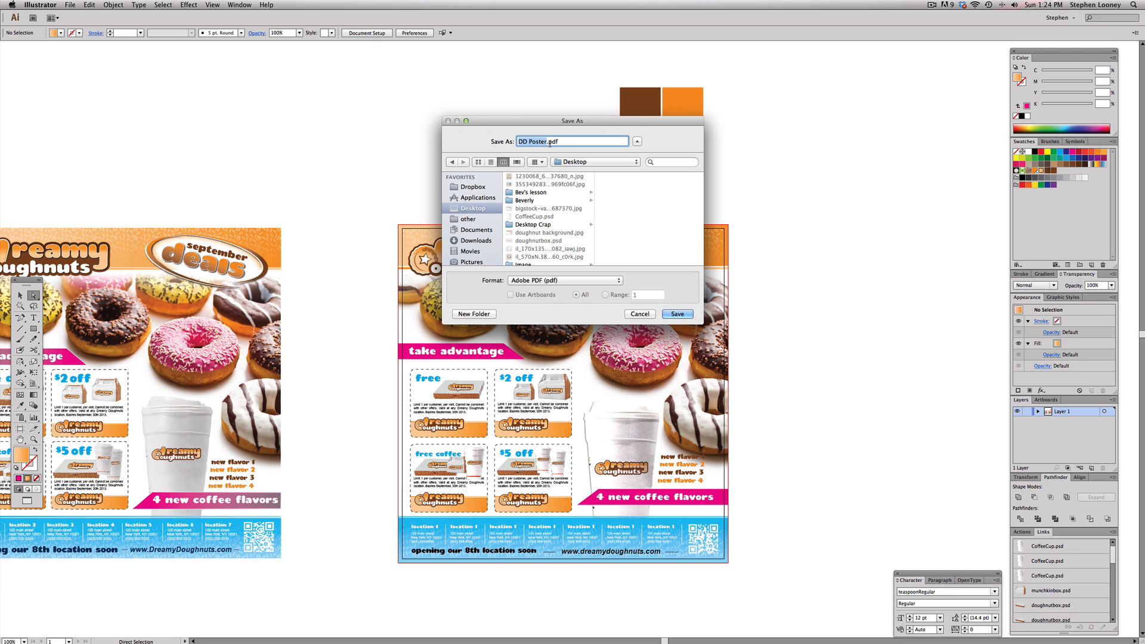
left_click(666, 311)
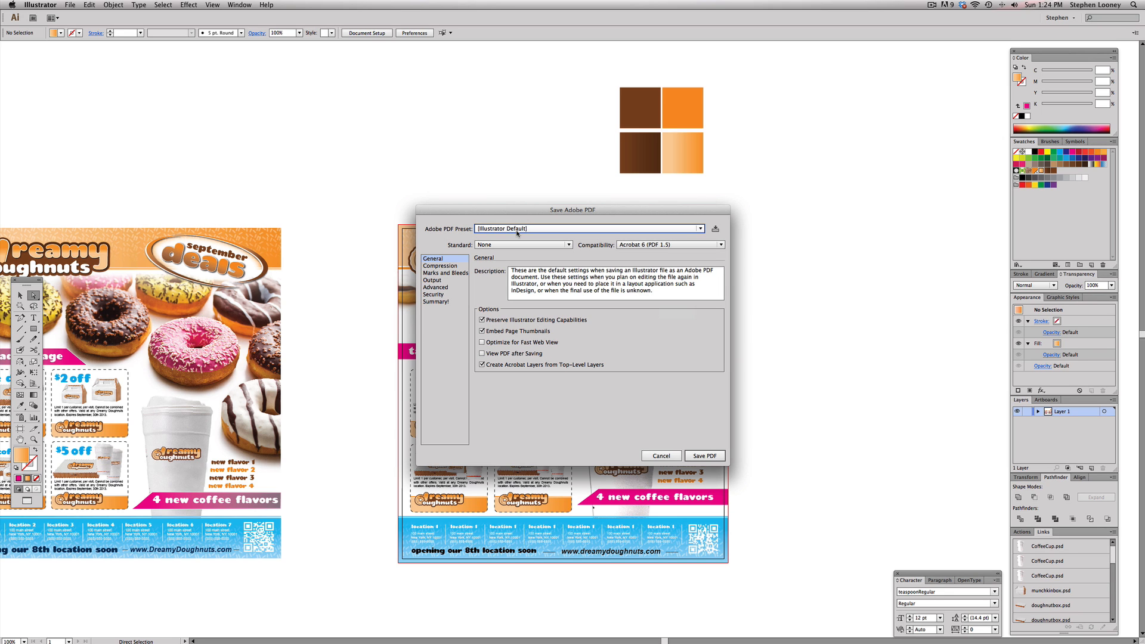
Choose the High Quality Print PDF preset and clear Preserve Illustrator Editing Capabilities
left_click(517, 233)
left_click(517, 266)
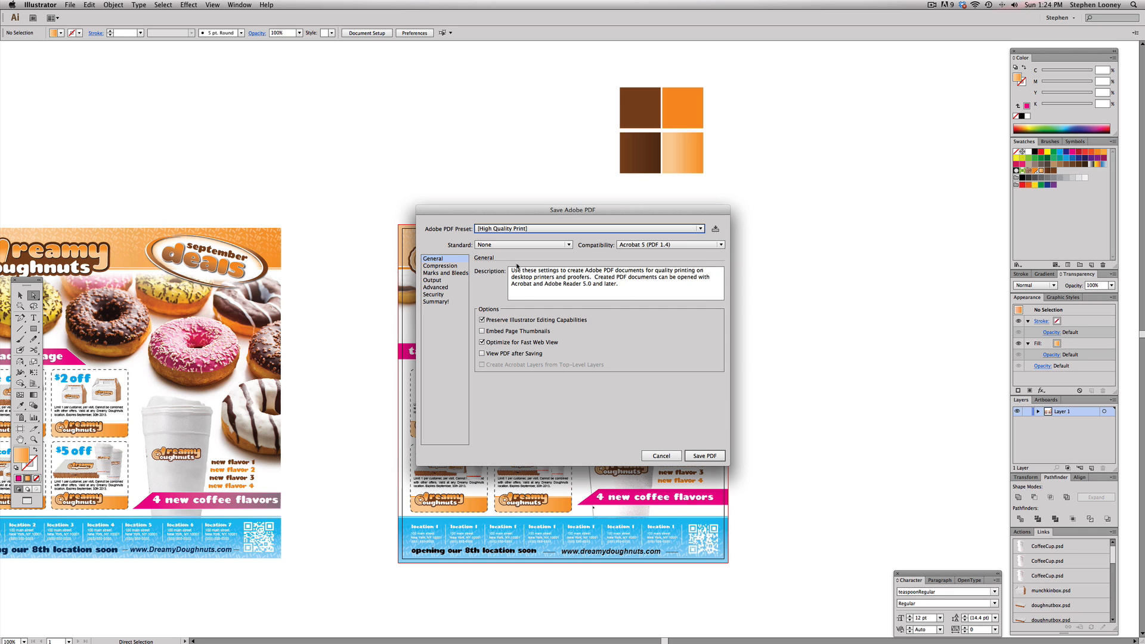
left_click(499, 324)
Add trim marks, set all four bleeds to 0.125 in, and save the PDF
left_click(438, 274)
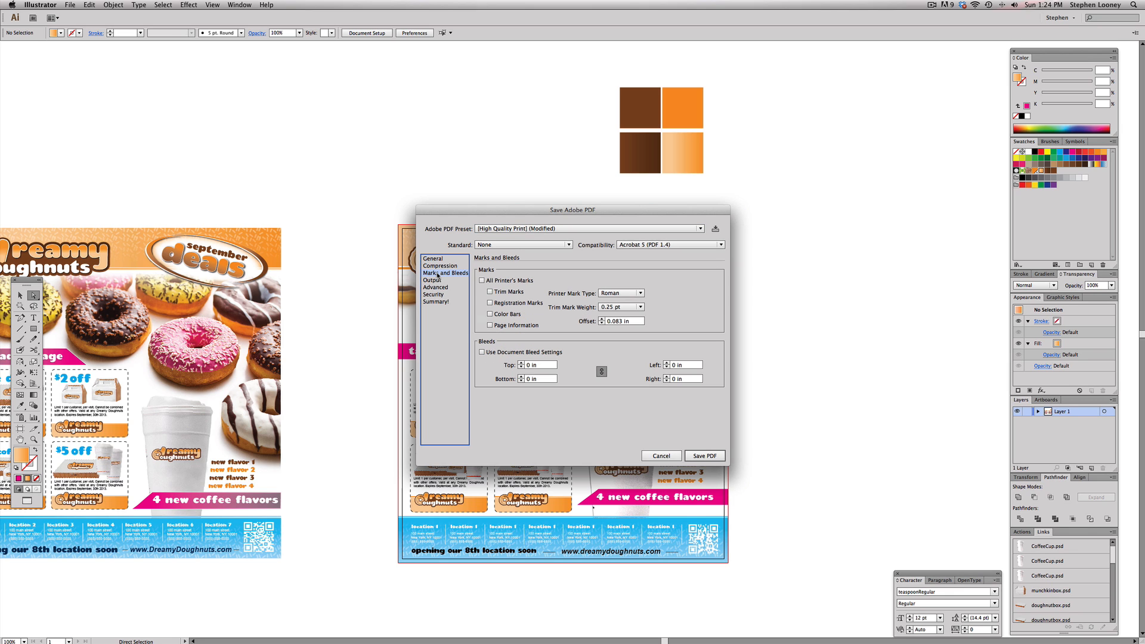
left_click(491, 292)
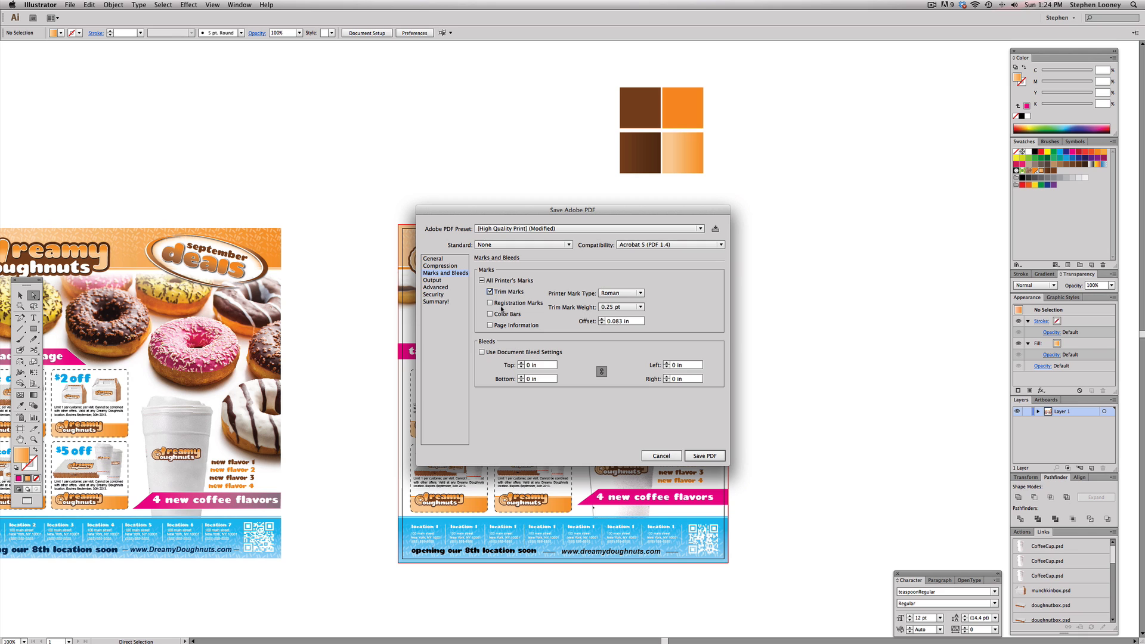
left_click(520, 363)
left_click(521, 367)
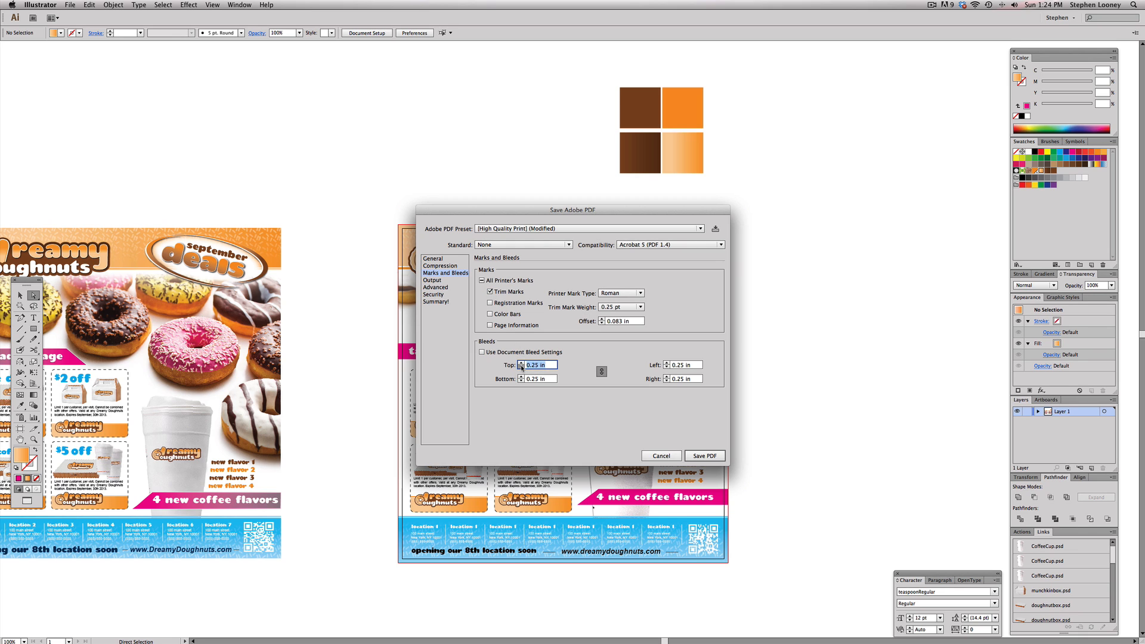
left_click(711, 456)
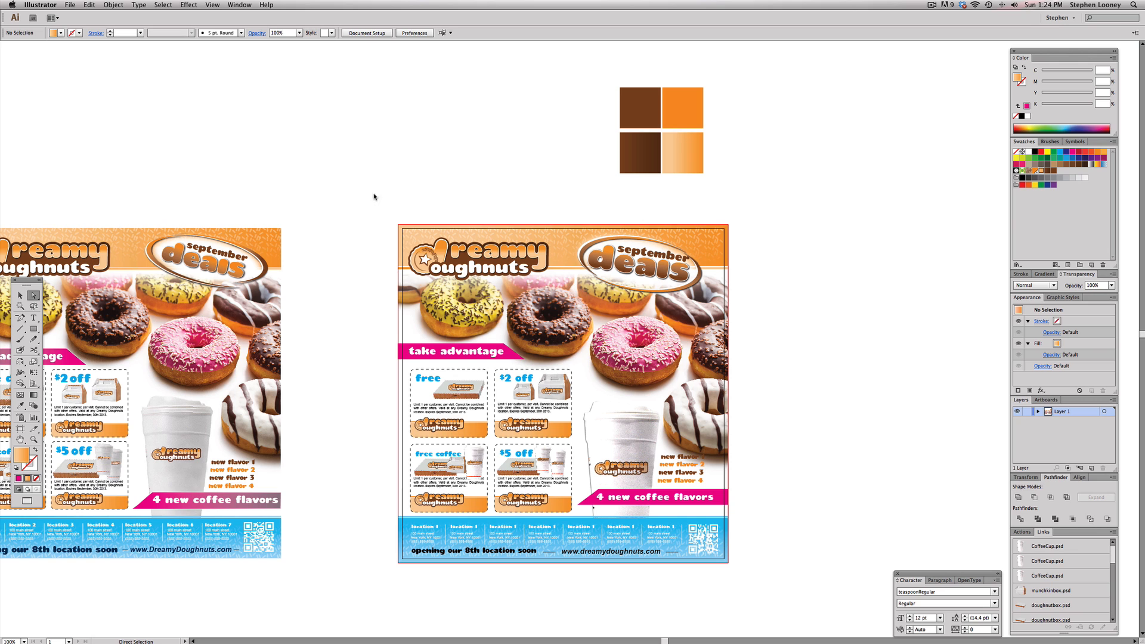
Switch to the Finder and open the exported DD Poster.pdf from the Desktop in Acrobat
key("super+Tab")
key("super+Tab")
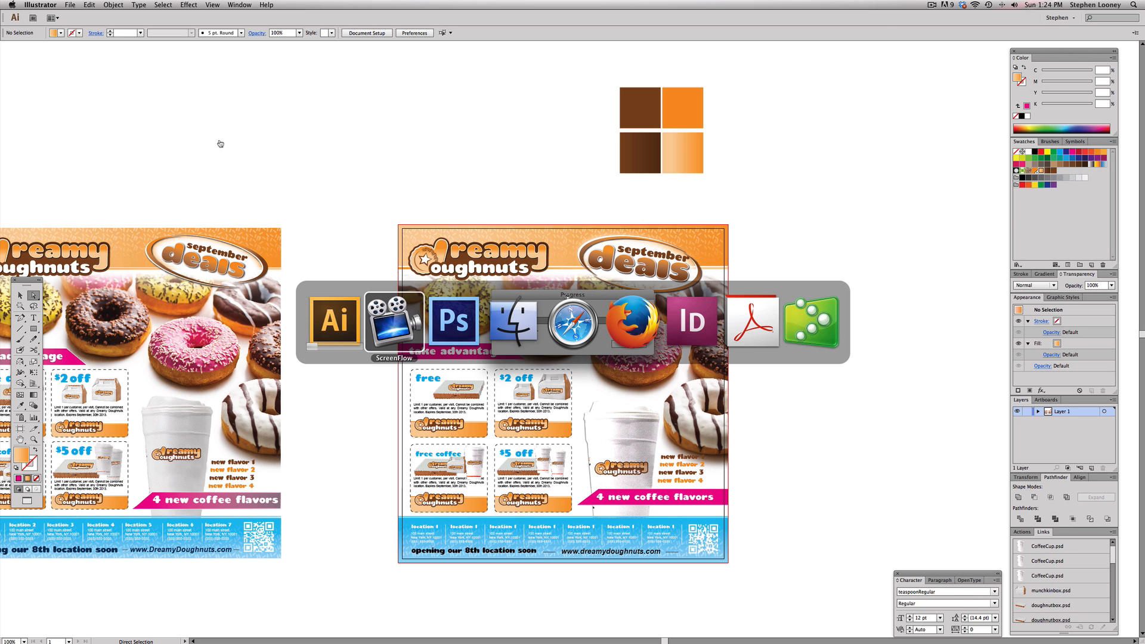
left_click(524, 322)
left_click(149, 108)
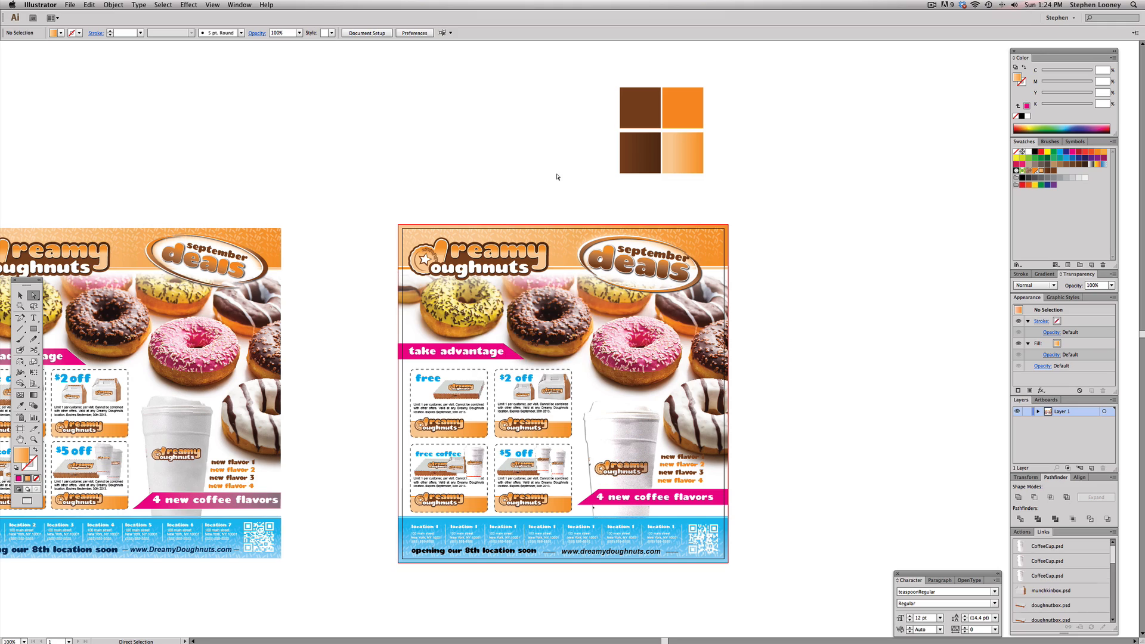
key("f")
key("f")
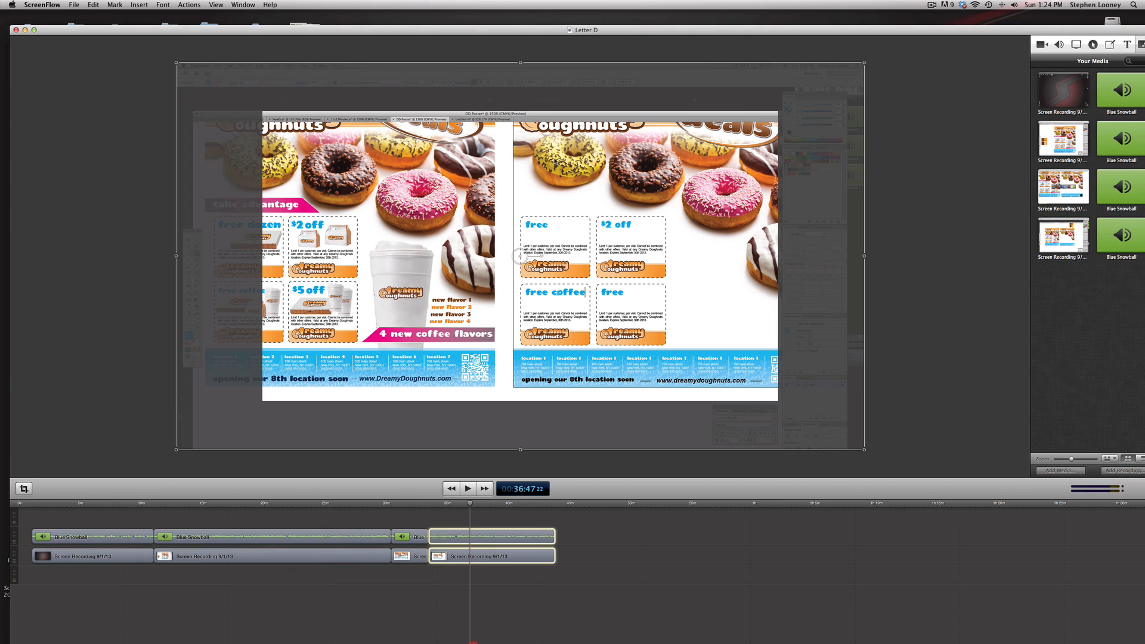
left_click(25, 29)
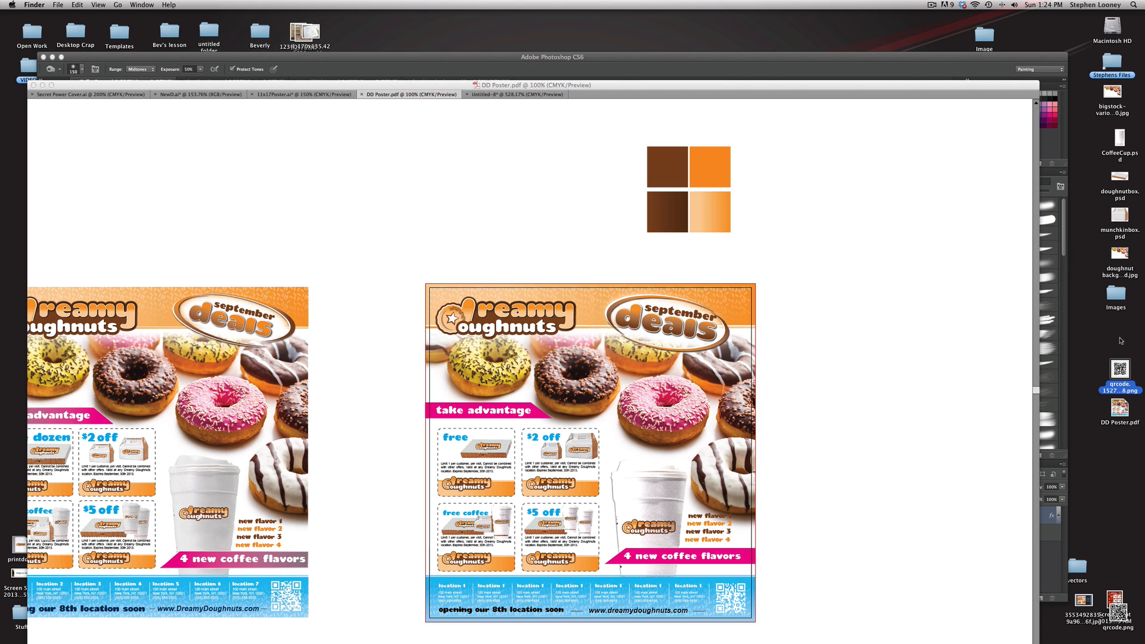
double_click(1119, 406)
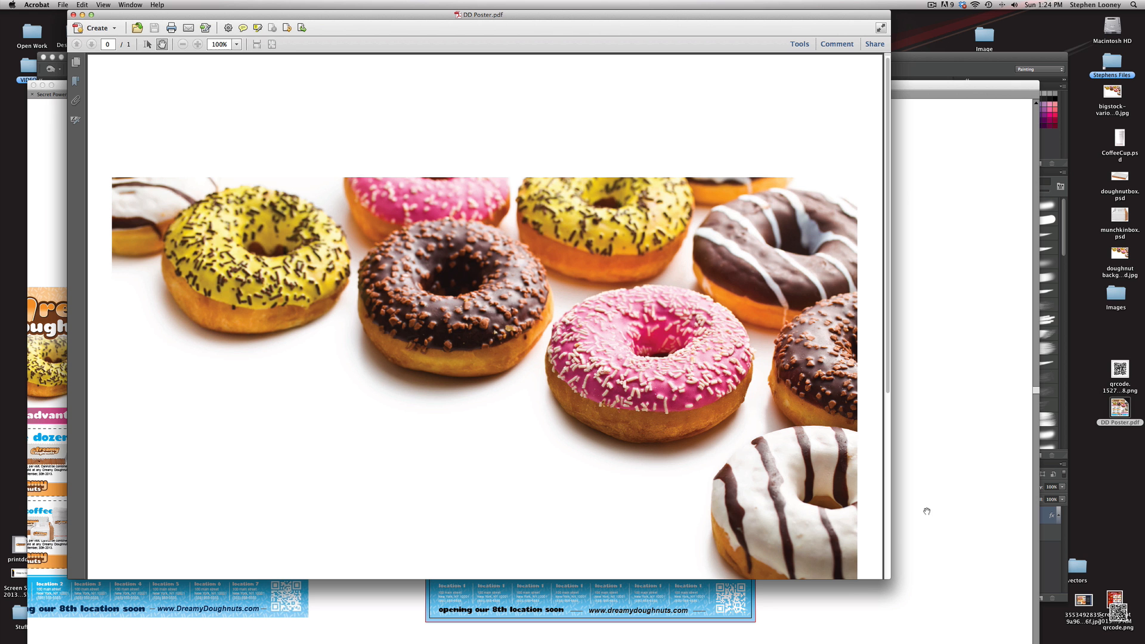
Zoom out and enlarge the Acrobat window to review the whole exported poster page
left_click(420, 308, "alt")
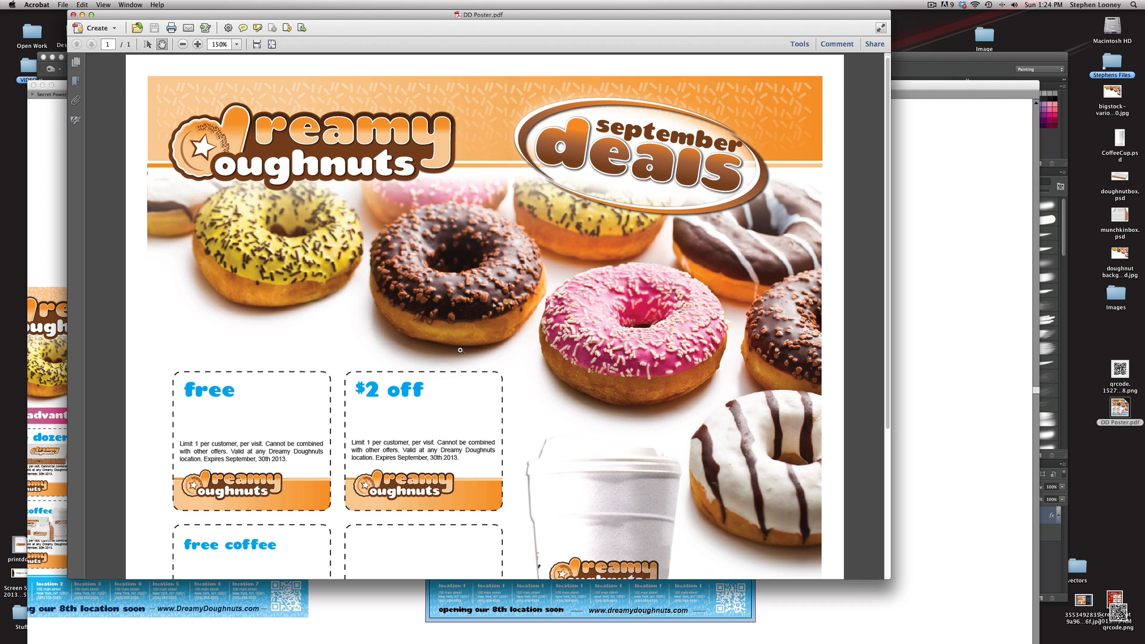
left_click(459, 349, "alt")
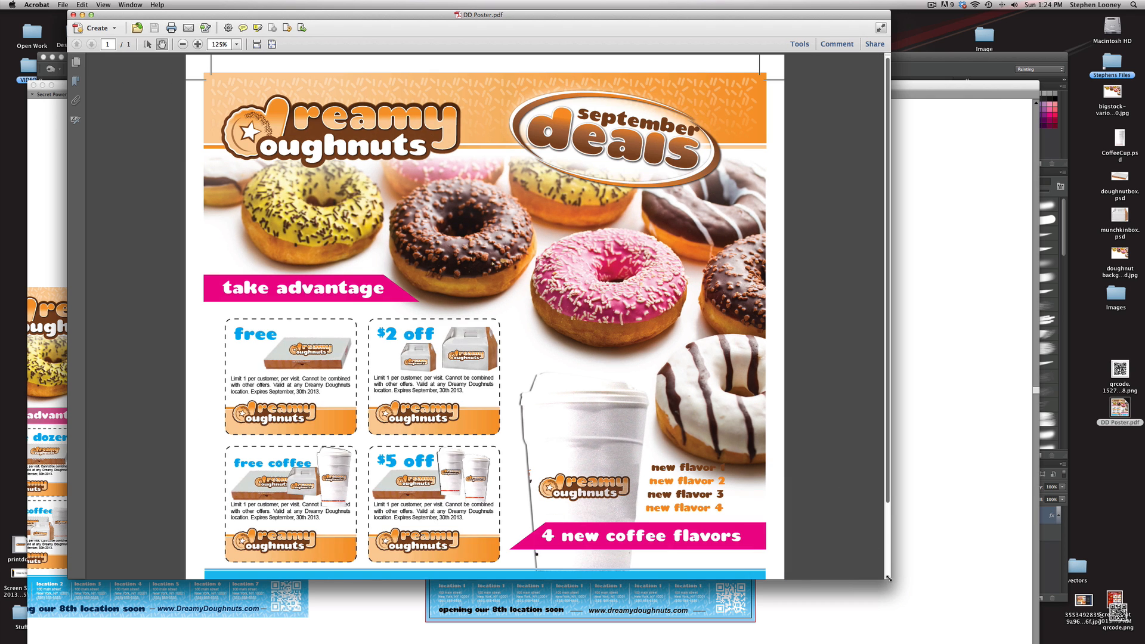
left_click_drag(887, 577, 981, 628)
left_click(597, 415, "alt")
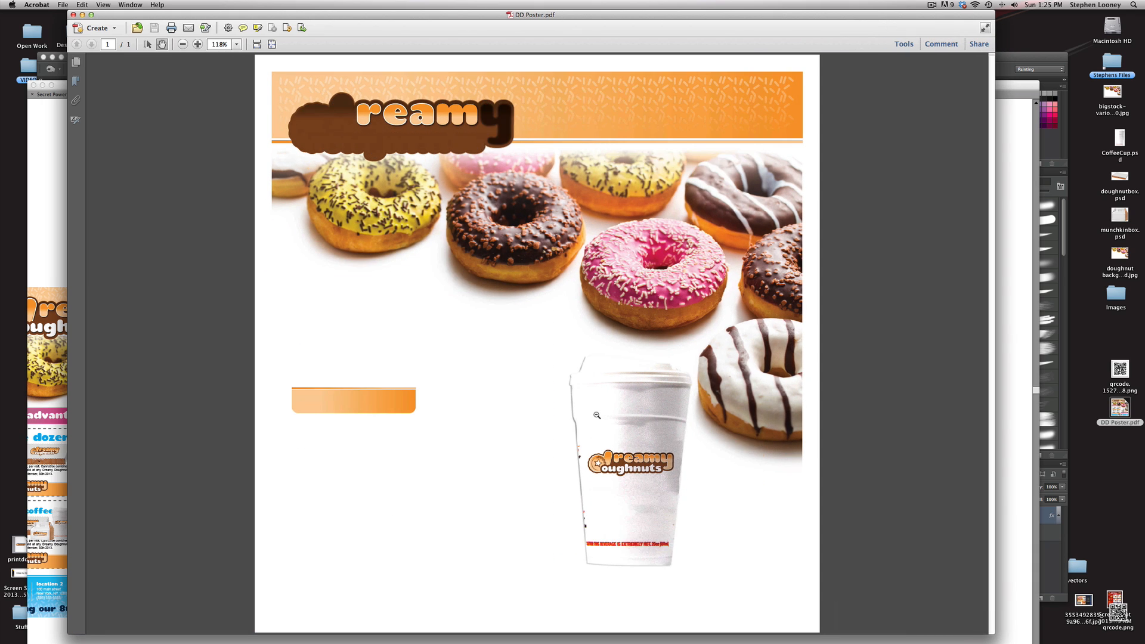